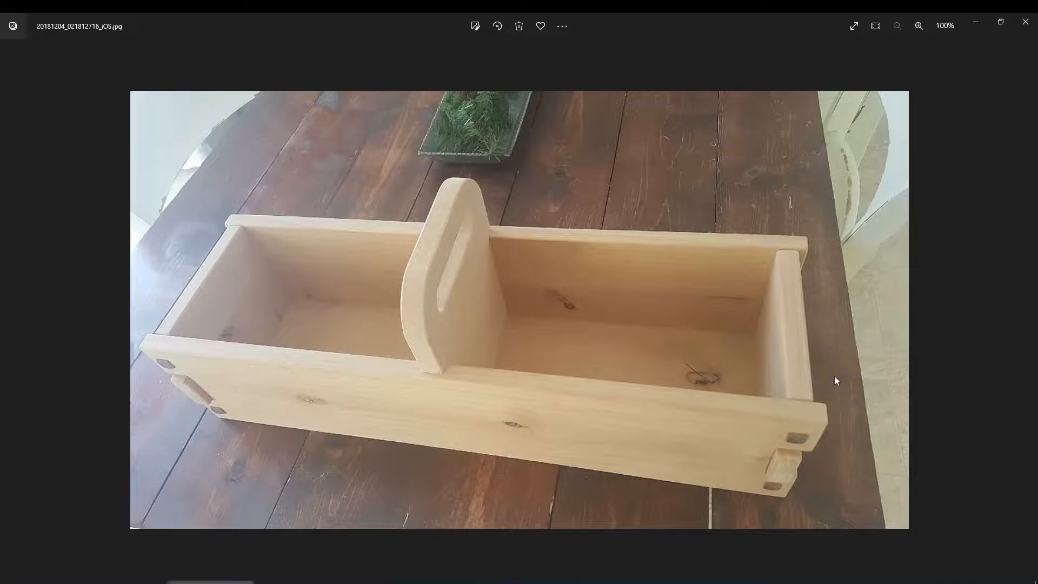
# Look through the reference photos of the wooden box with the central handle
pyautogui.press('Right')
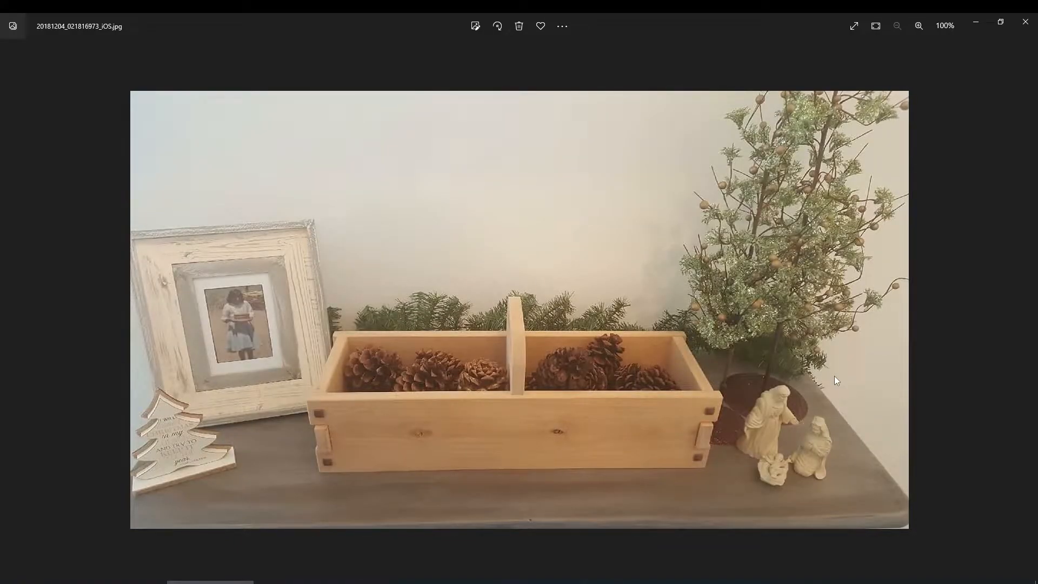
pyautogui.press('Right')
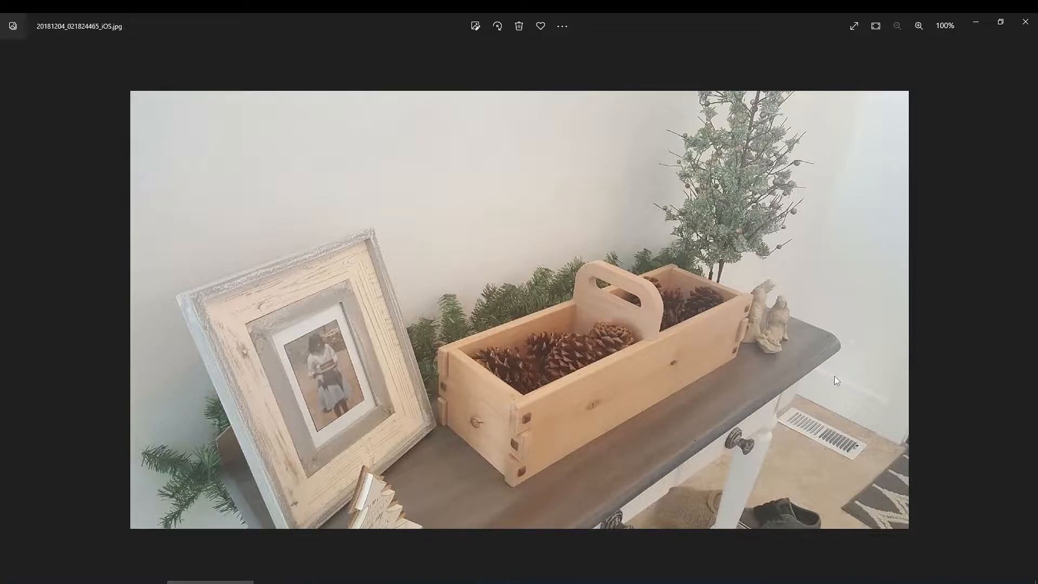
pyautogui.press('Left')
pyautogui.press('Left')
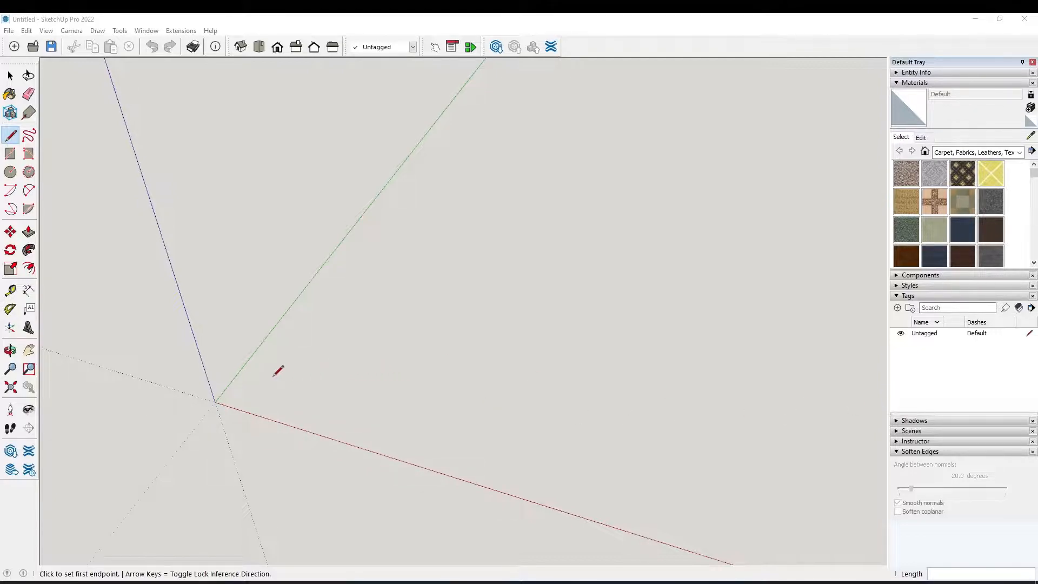
pyautogui.scroll(1, 265, 385)
pyautogui.click(251, 404)
pyautogui.moveTo(336, 392)
pyautogui.mouseDown(button='middle')
pyautogui.moveTo(355, 422)
pyautogui.moveTo(308, 463)
pyautogui.moveTo(359, 463)
pyautogui.moveTo(360, 454)
pyautogui.mouseUp(button='middle')
pyautogui.press('Escape')
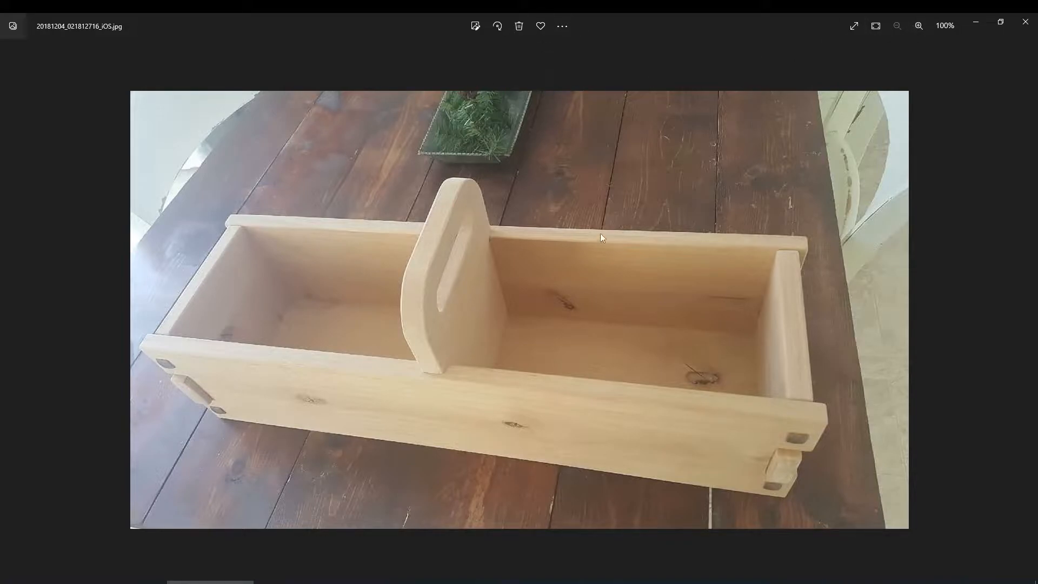
# Switch to the photo viewer and review the remaining photos of the box's sides and corner joints
pyautogui.press('Right')
pyautogui.press('Right')
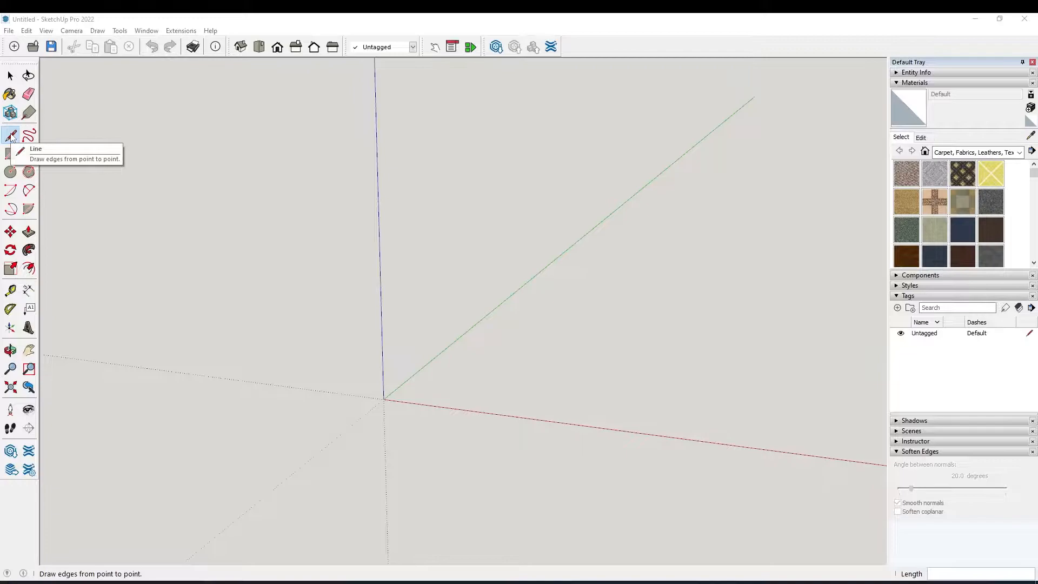
# Switch to SketchUp and draw a 16-inch line from the origin along the red axis
pyautogui.click(383, 399)
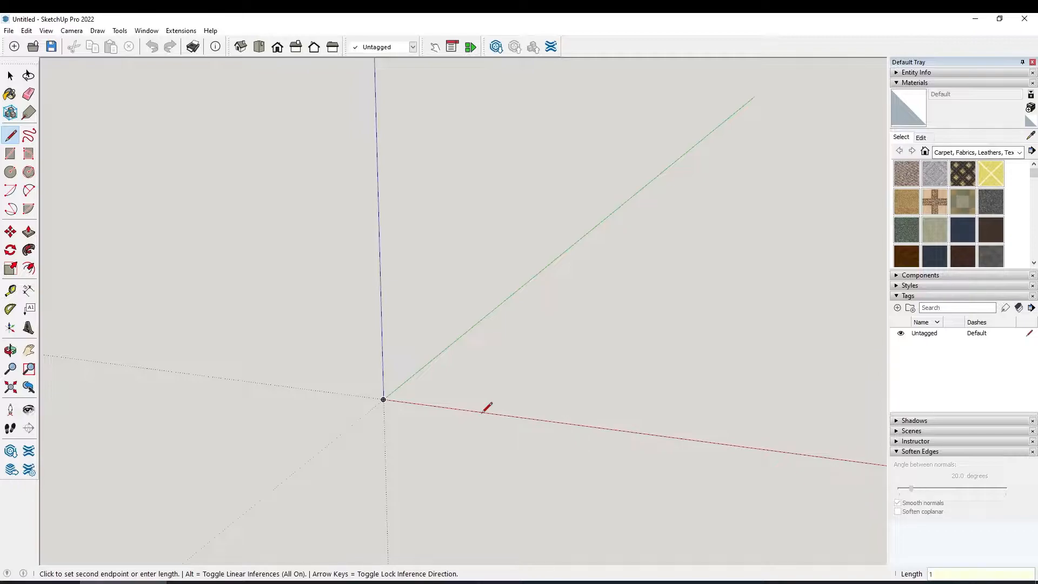
pyautogui.write('16')
pyautogui.press('Return')
# Draw a 5-inch vertical edge from the line's free end and close the outline into a rectangular face at the origin
pyautogui.moveTo(482, 412); pyautogui.dragTo(452, 441, button='middle')
pyautogui.scroll(8, 469, 450)
pyautogui.scroll(-5, 468, 450)
pyautogui.scroll(5, 471, 442)
pyautogui.moveTo(546, 442); pyautogui.dragTo(545, 437, button='middle')
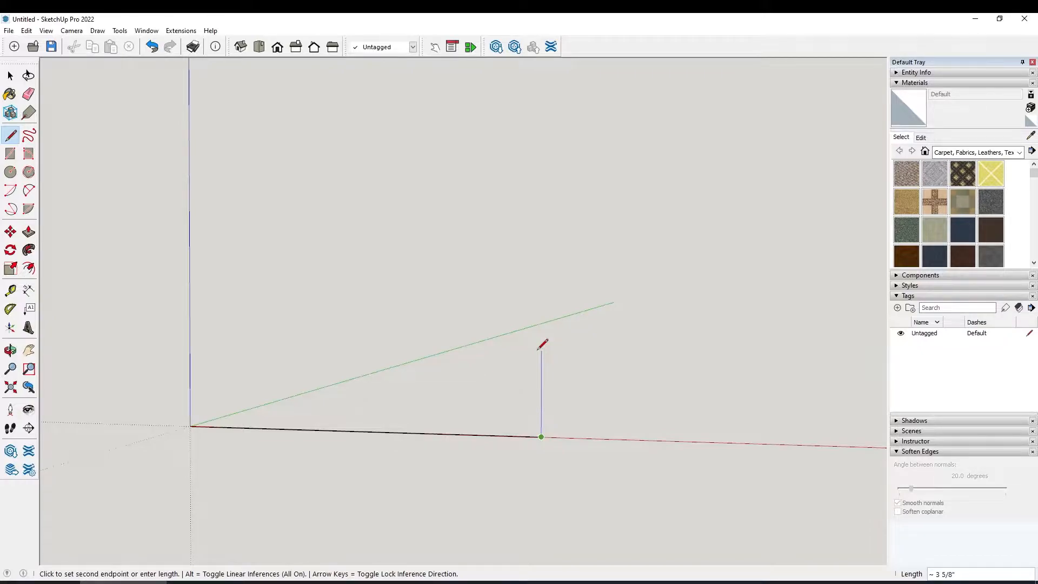
pyautogui.write('5')
pyautogui.press('Return')
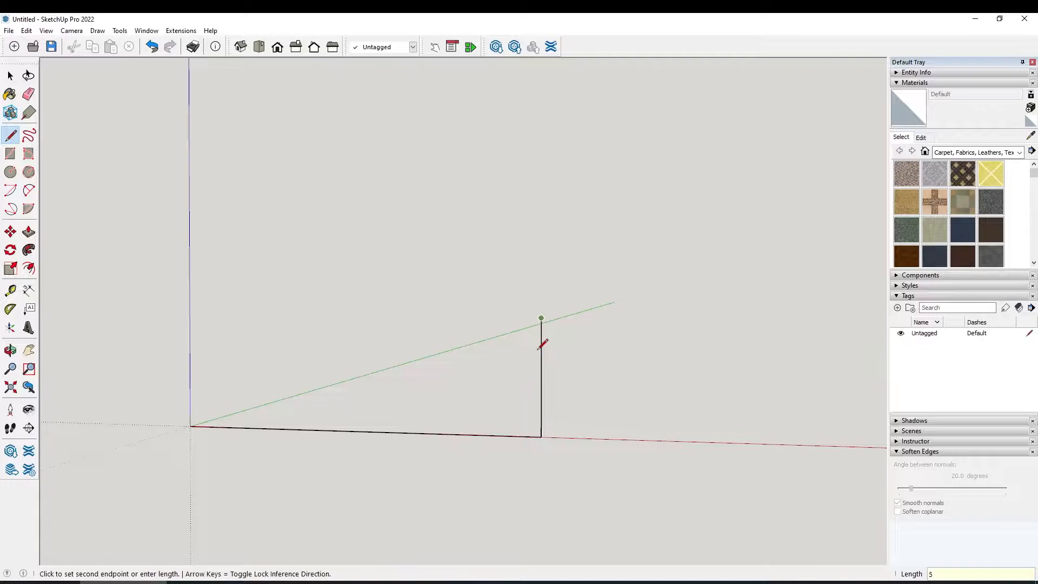
pyautogui.click(190, 317)
pyautogui.click(195, 425)
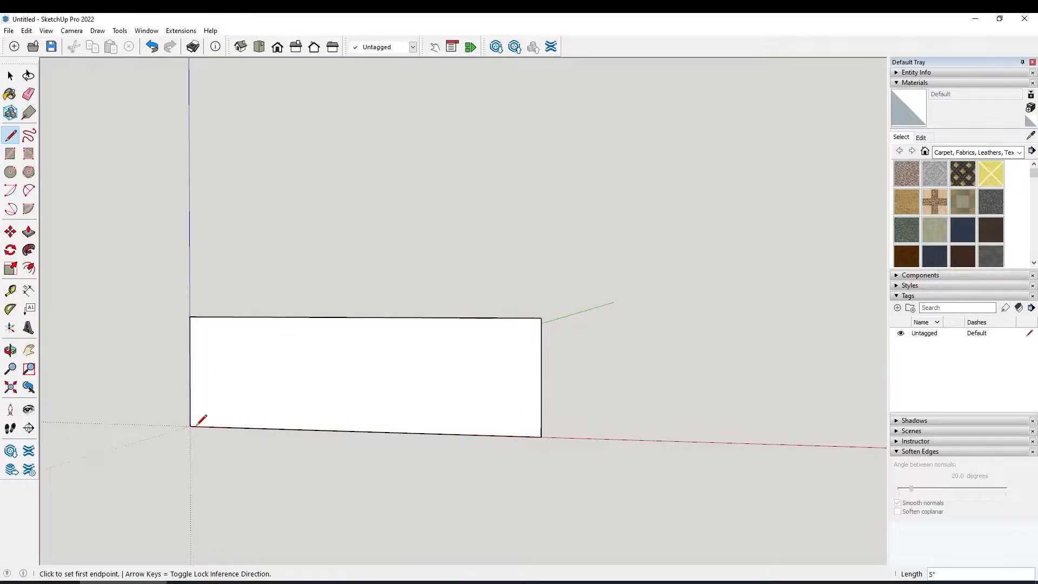
# Make the rectangle's face and edges a component named Wall and open it for editing
pyautogui.press('space')
pyautogui.click(304, 394)
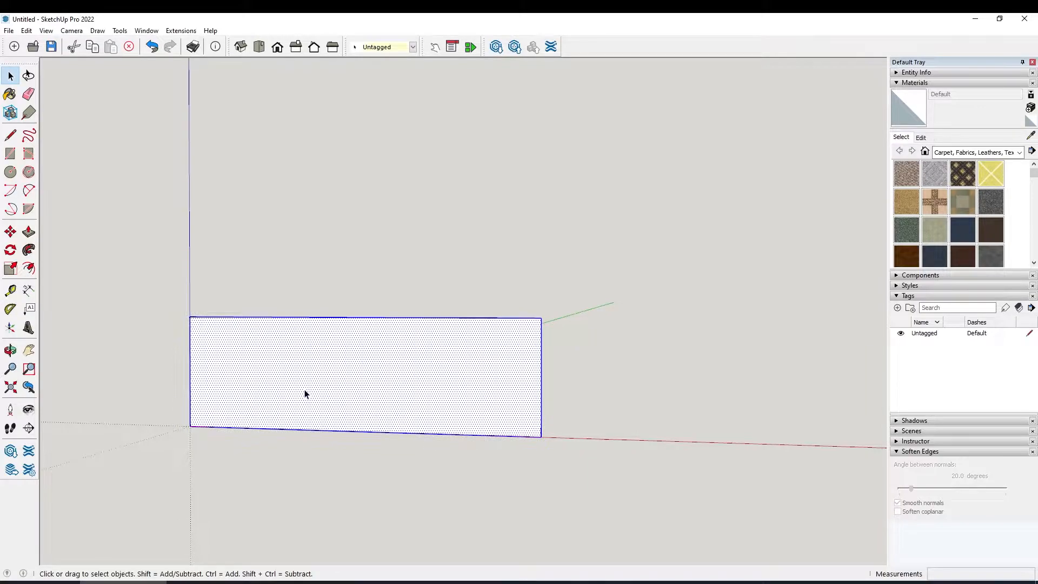
pyautogui.press('g')
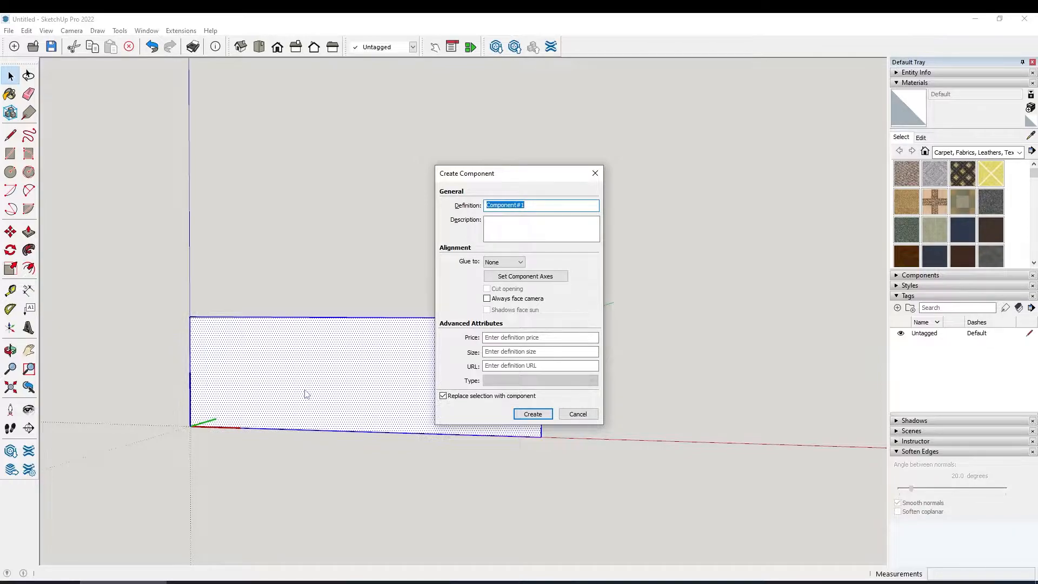
pyautogui.write('Wall')
pyautogui.press('Return')
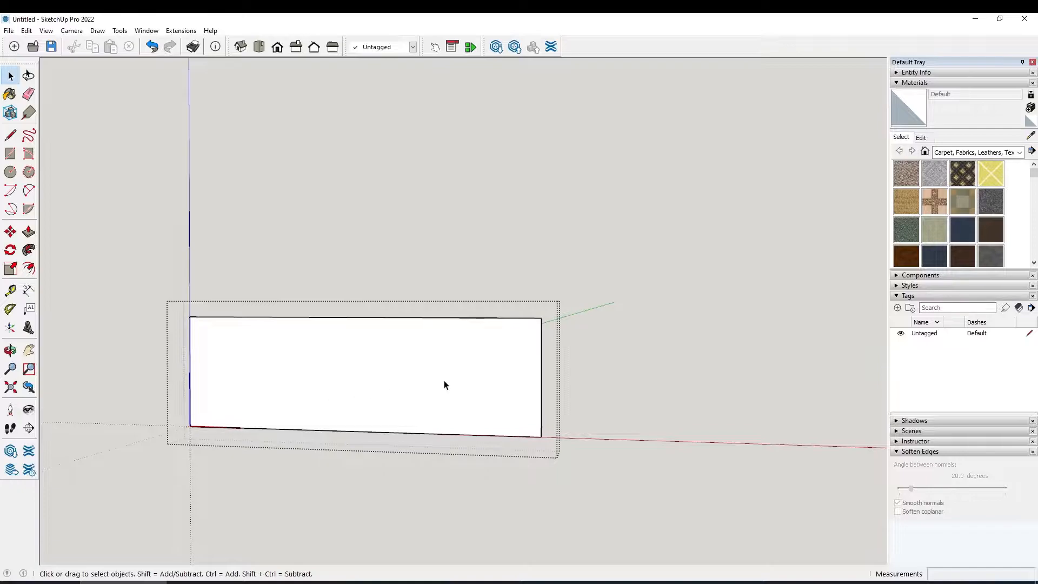
# Draw a line across the full length of the wall face, 1.5 inches below its upper edge
pyautogui.press('l')
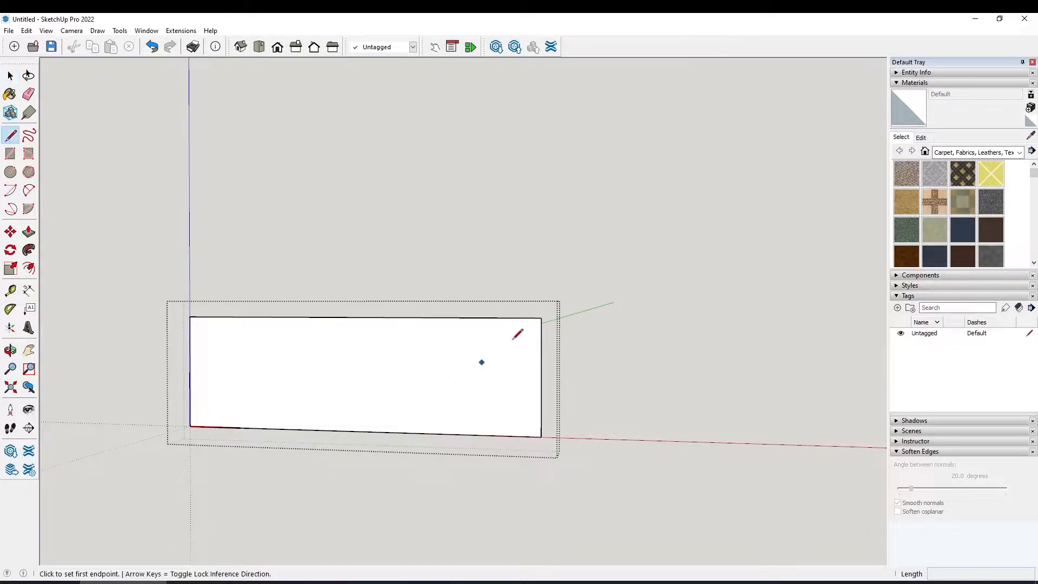
pyautogui.click(541, 318)
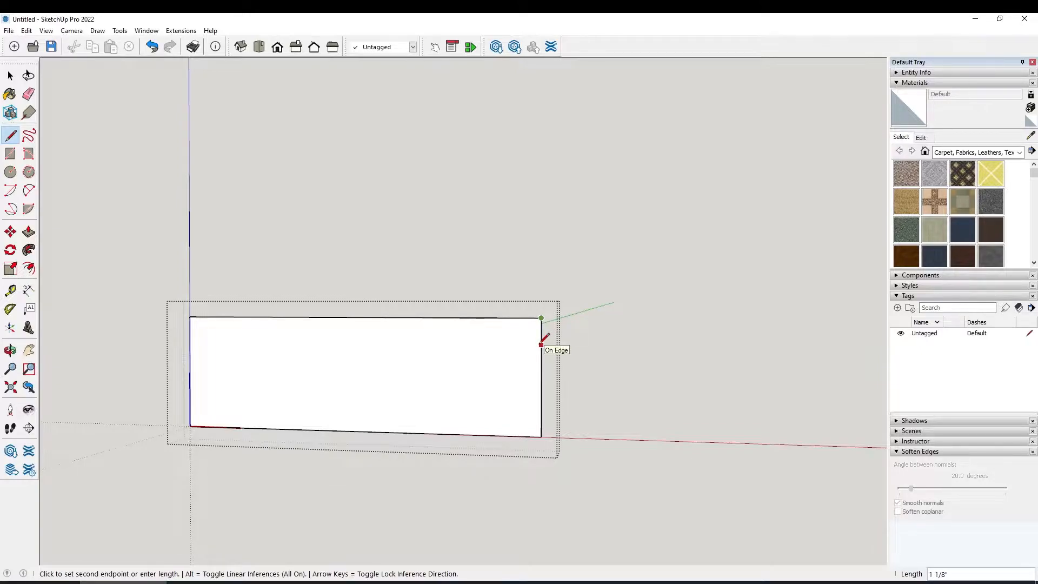
pyautogui.write('1.5')
pyautogui.press('Return')
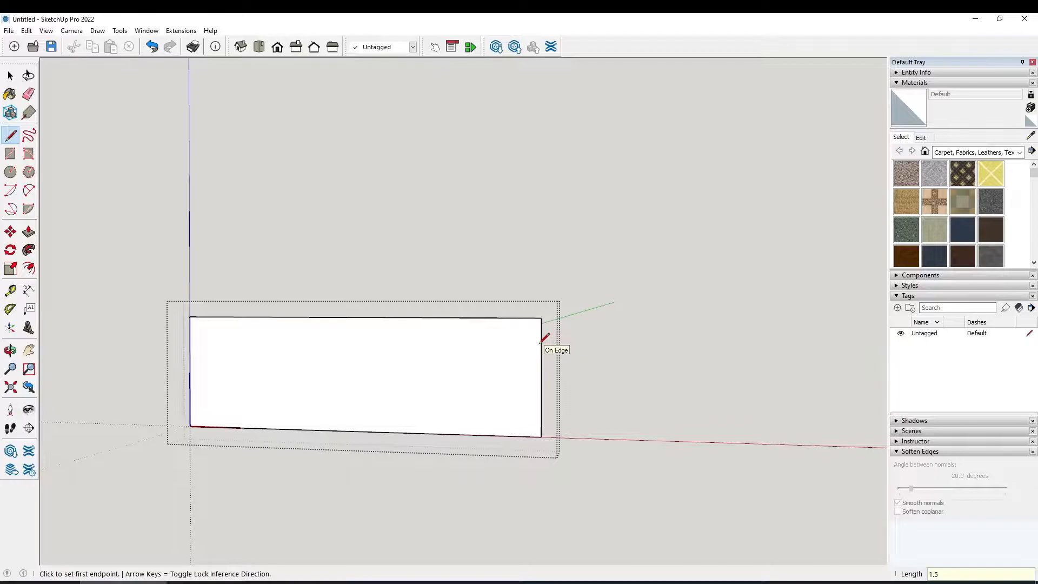
pyautogui.click(541, 353)
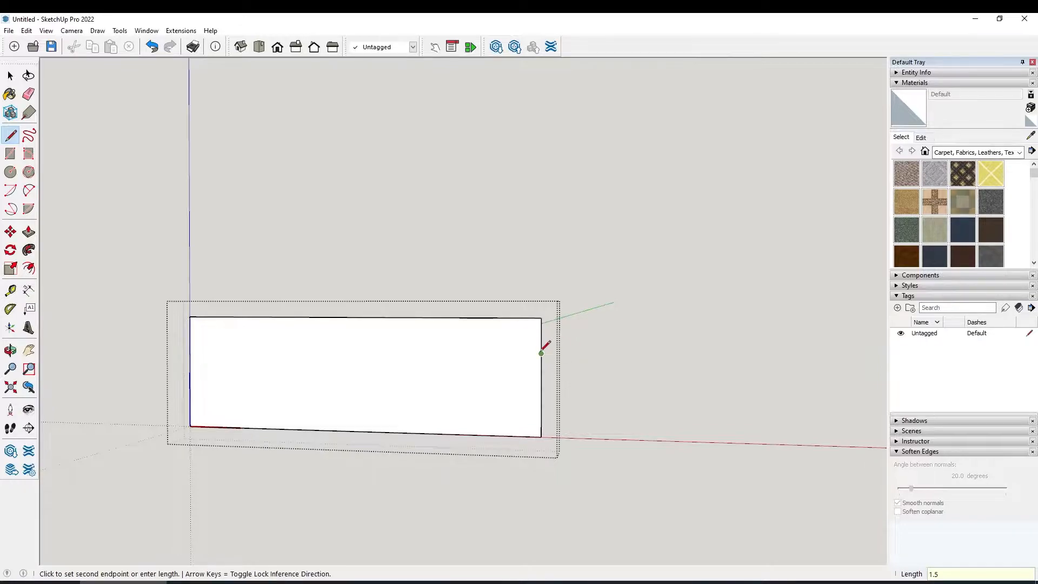
pyautogui.click(190, 350)
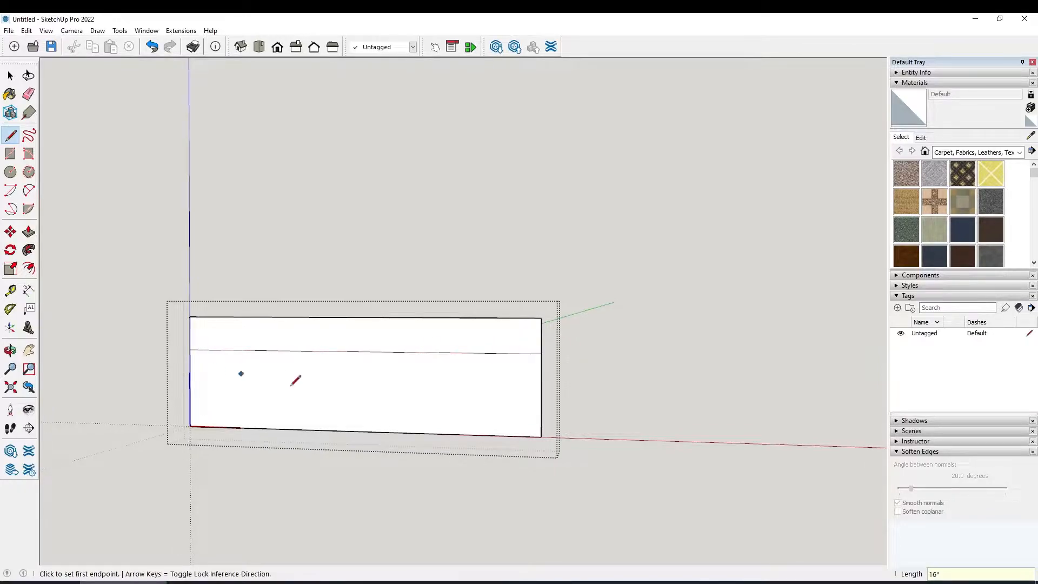
# Draw a second line across the wall face, 1.5 inches above its lower edge
pyautogui.click(541, 435)
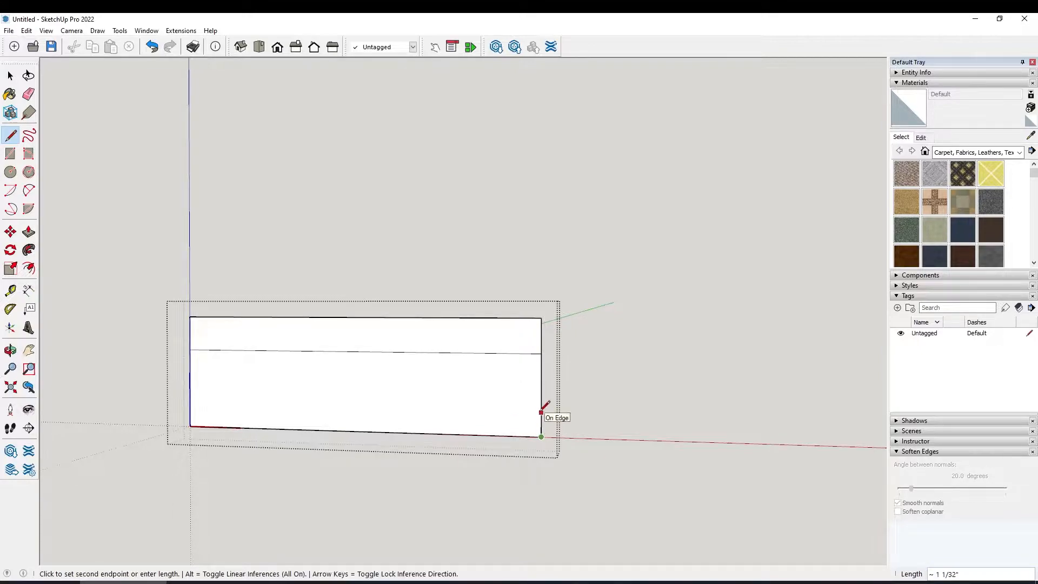
pyautogui.write('1.5')
pyautogui.press('Return')
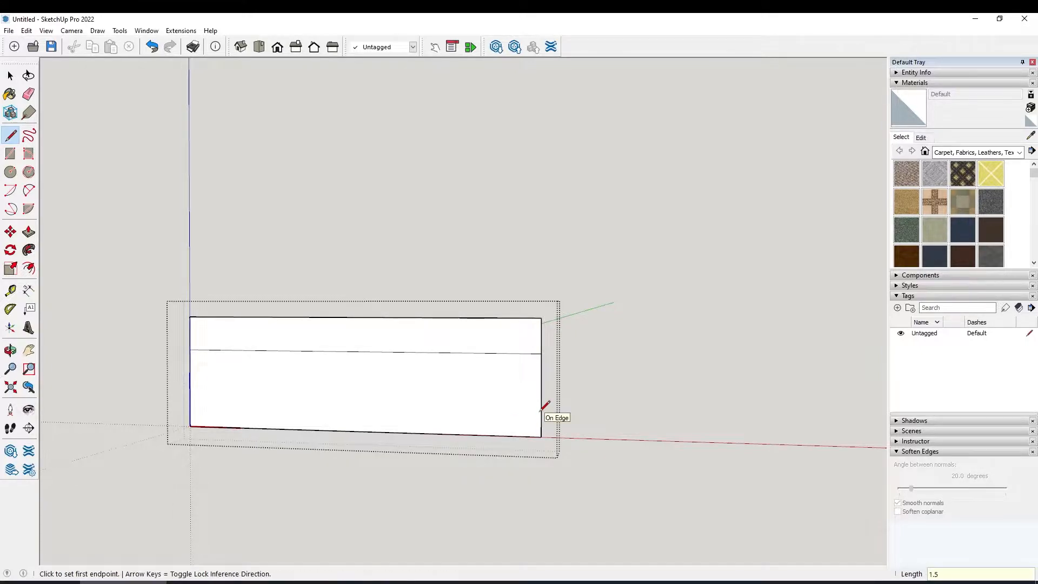
pyautogui.click(541, 400)
pyautogui.click(190, 393)
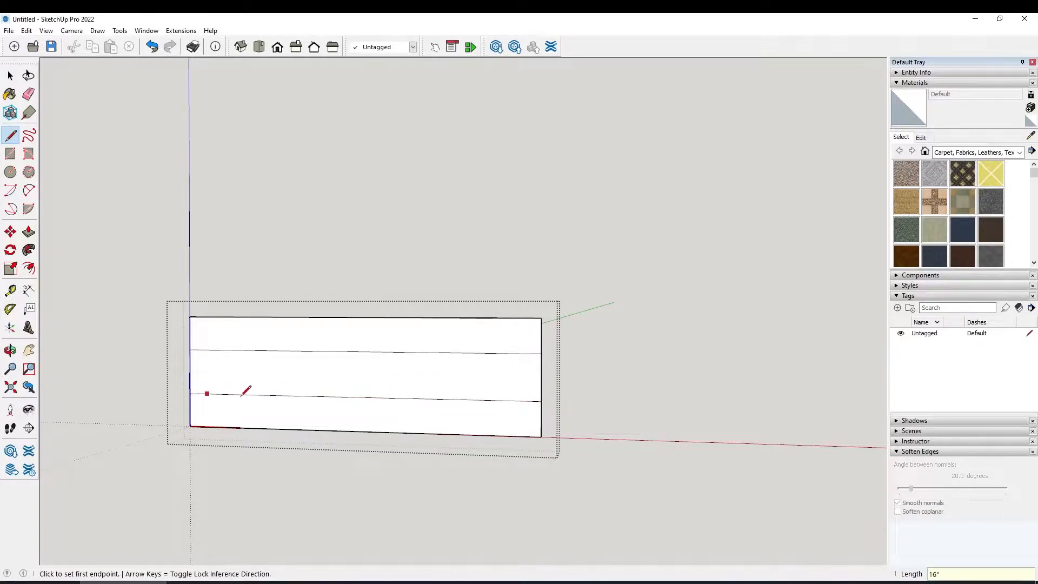
# Measure the heights of the bands between the two dividing lines and the wall's outer edges
pyautogui.press('t')
pyautogui.click(289, 395)
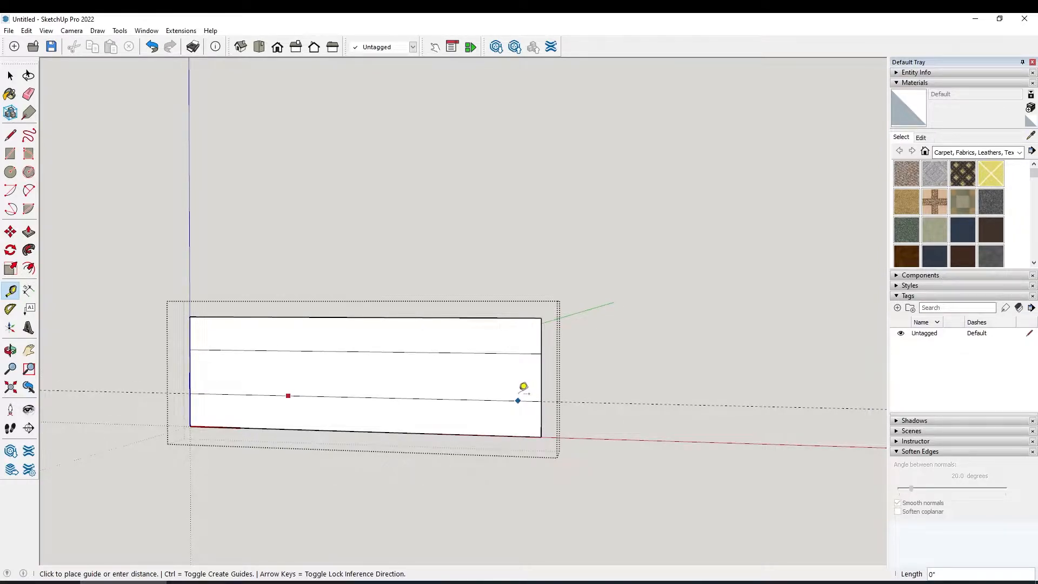
pyautogui.press('space')
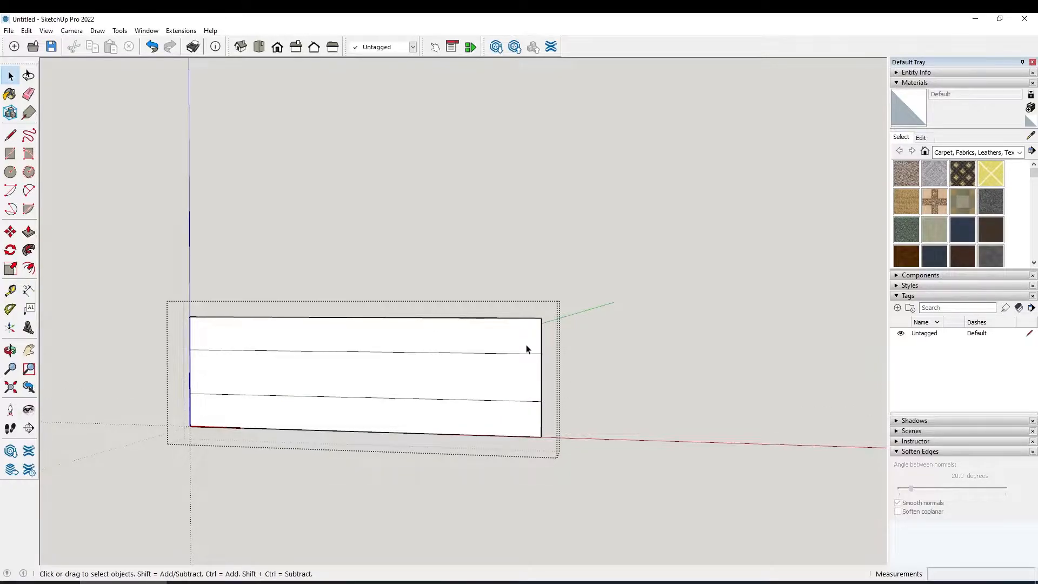
pyautogui.press('t')
pyautogui.click(495, 353)
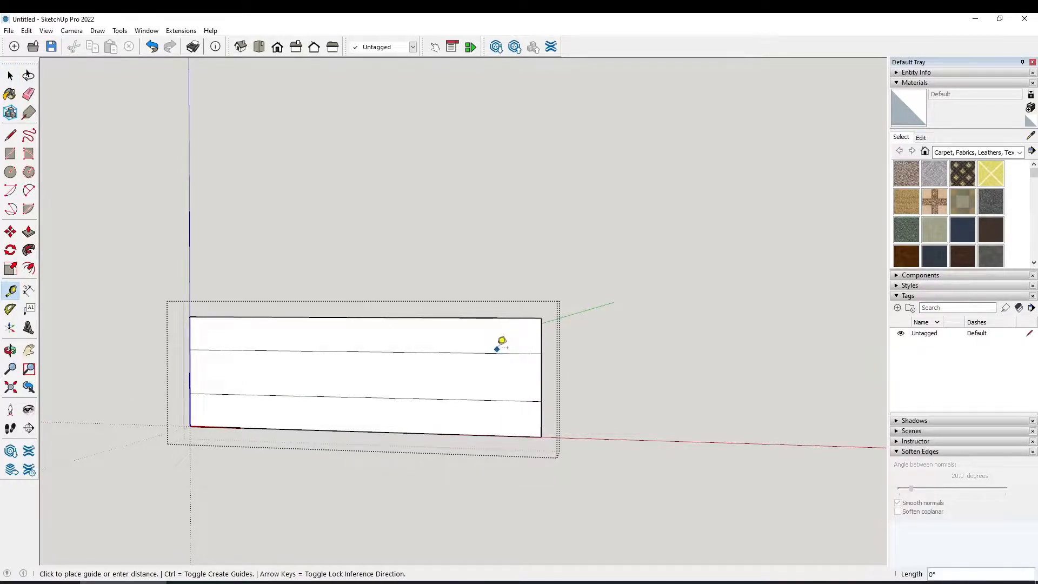
pyautogui.press('Escape')
pyautogui.click(492, 347)
pyautogui.press('Escape')
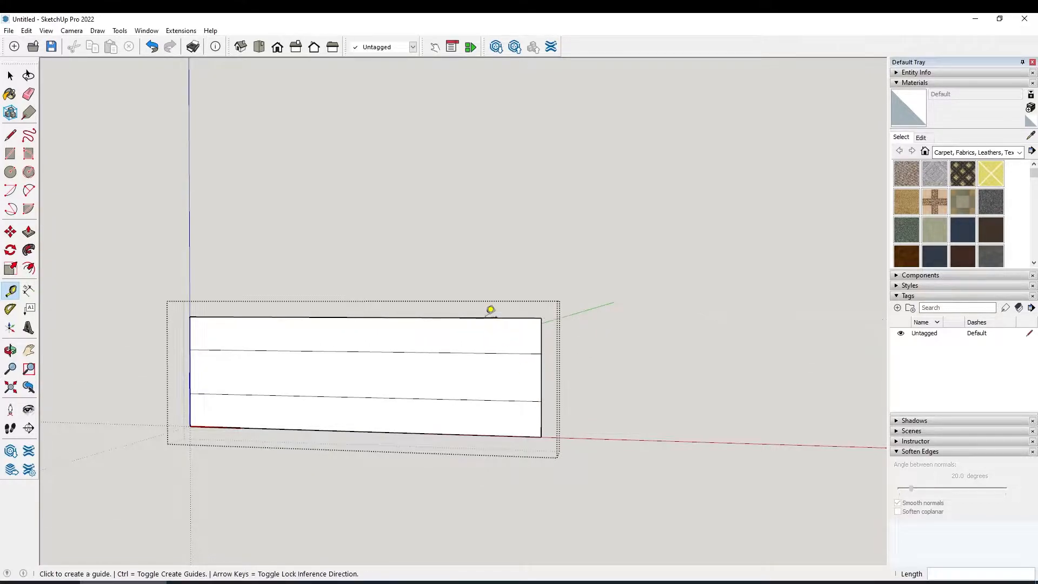
pyautogui.click(489, 400)
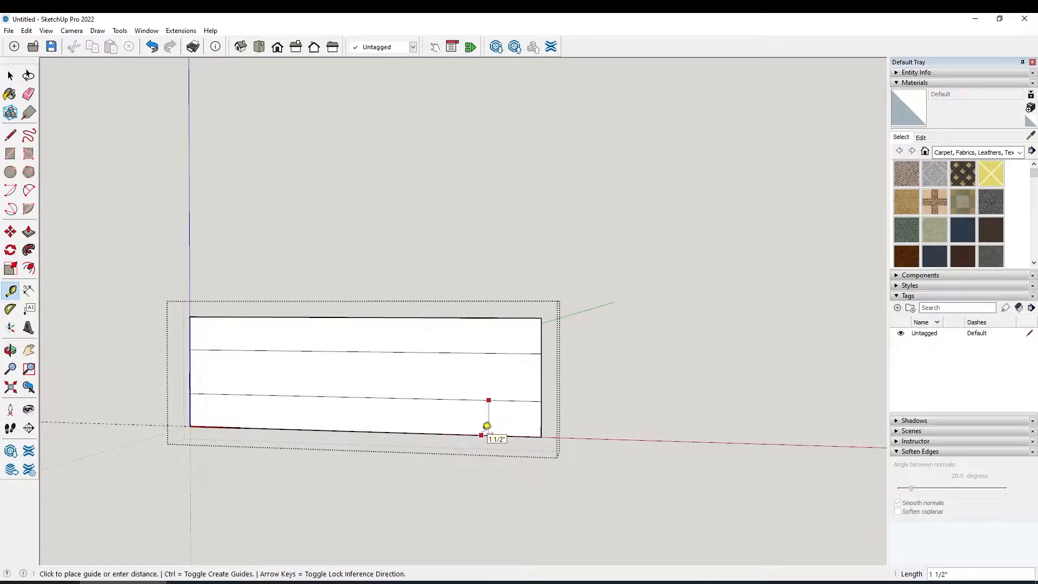
pyautogui.press('space')
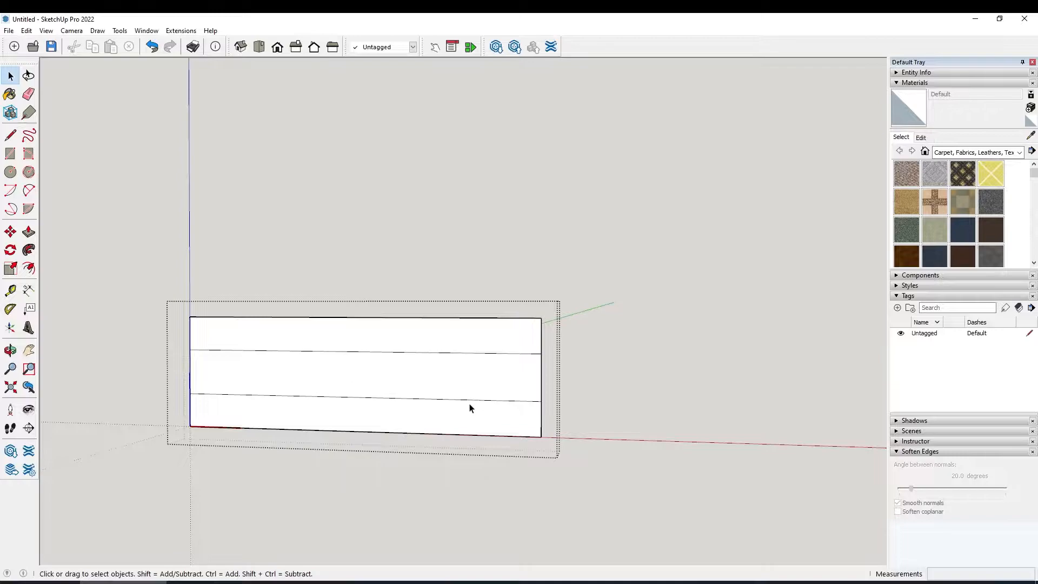
# Undo the lower dividing line and redraw it across the wall face 1 3/4 inches above the lower edge
pyautogui.hotkey('ctrl', 'z')
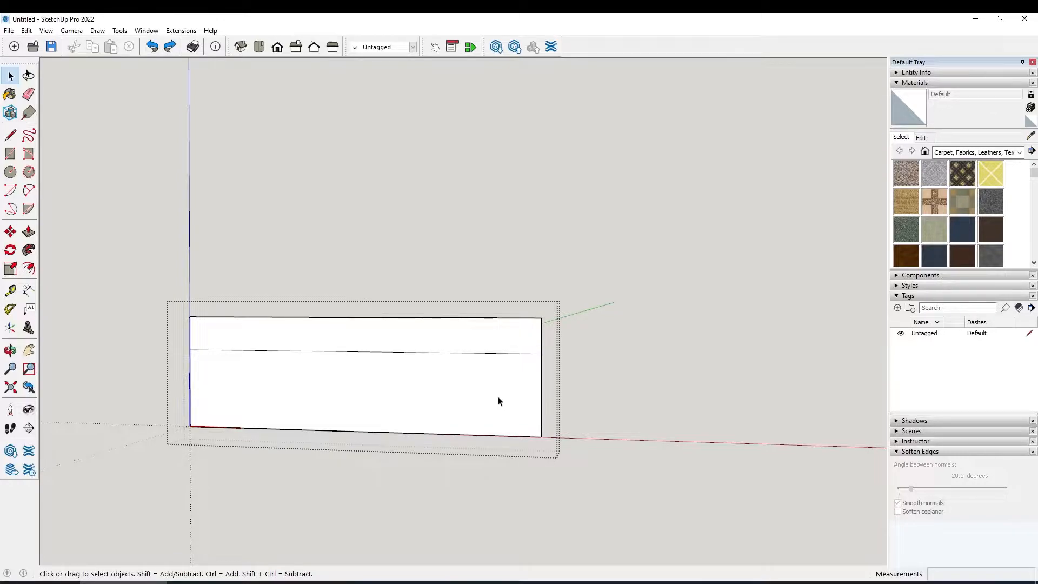
pyautogui.press('l')
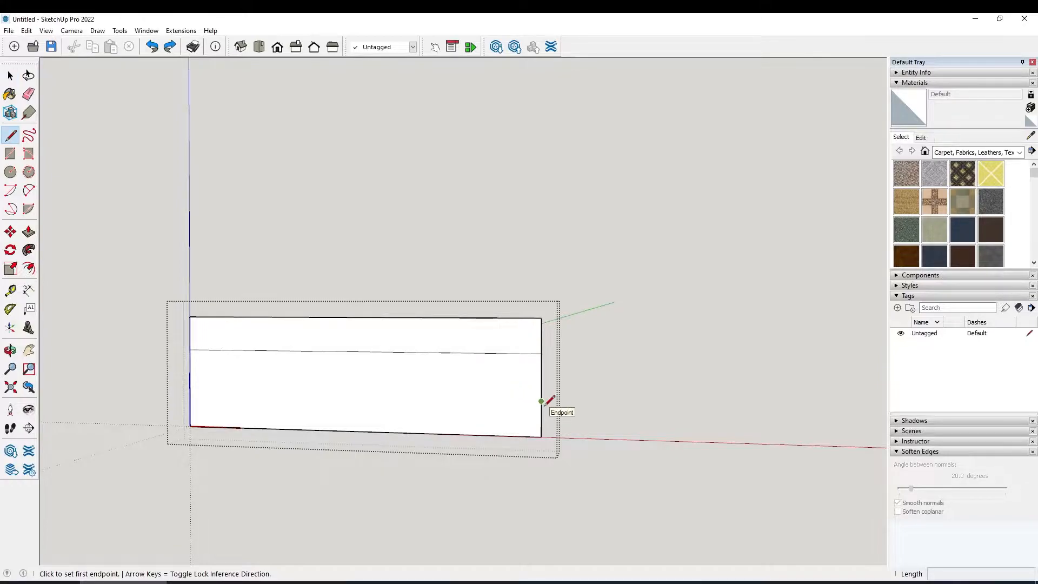
pyautogui.click(541, 436)
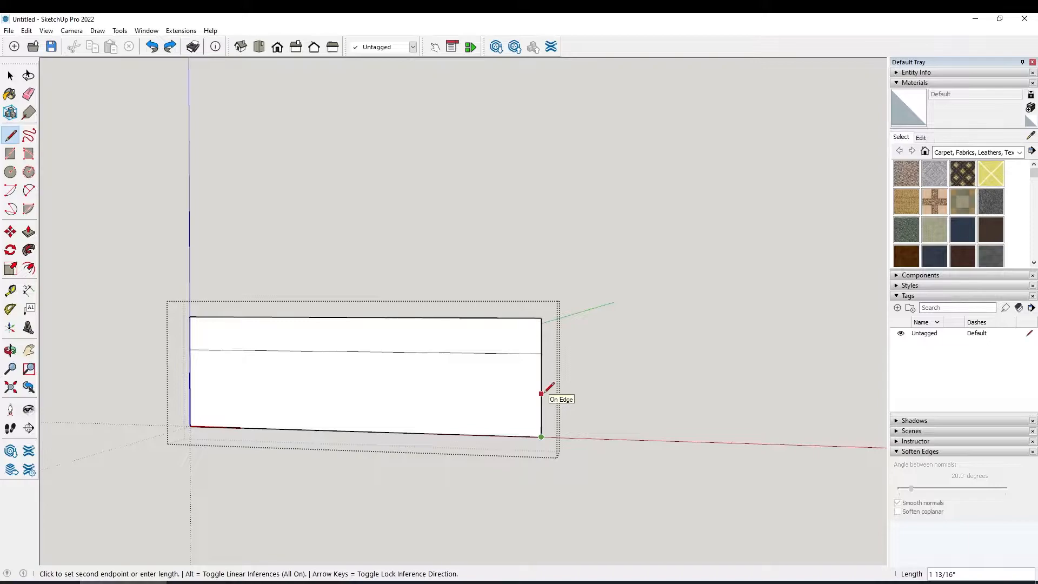
pyautogui.write('1 3/4')
pyautogui.press('Return')
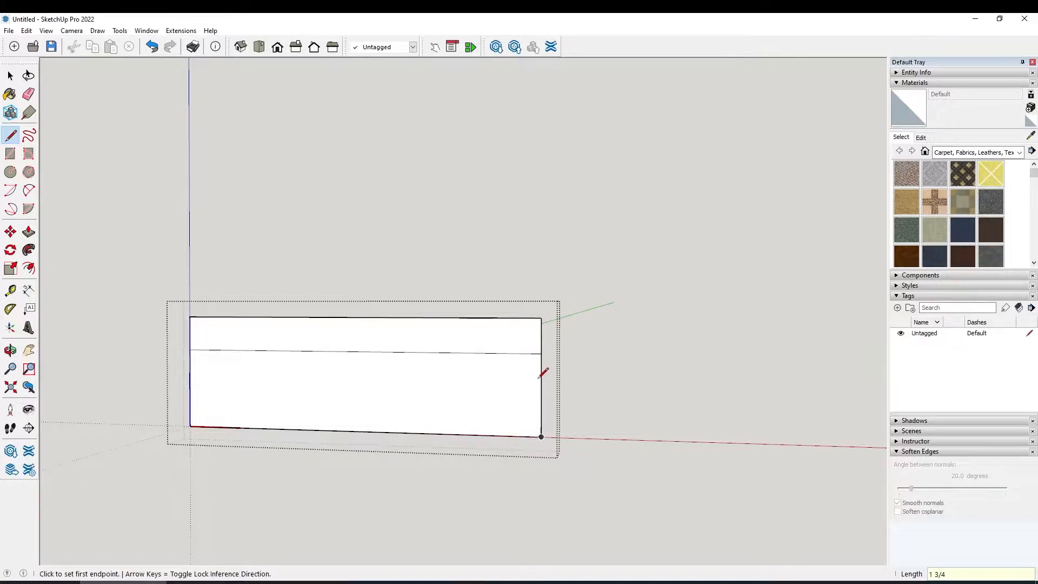
pyautogui.click(541, 395)
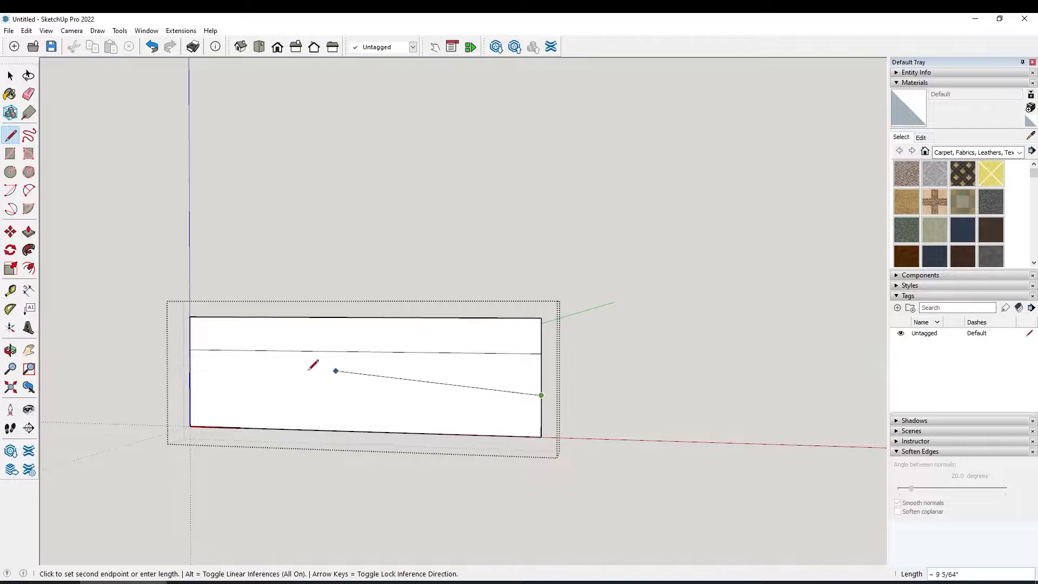
pyautogui.click(190, 388)
# Measure the heights of the wall's middle and upper bands with the Tape Measure
pyautogui.press('t')
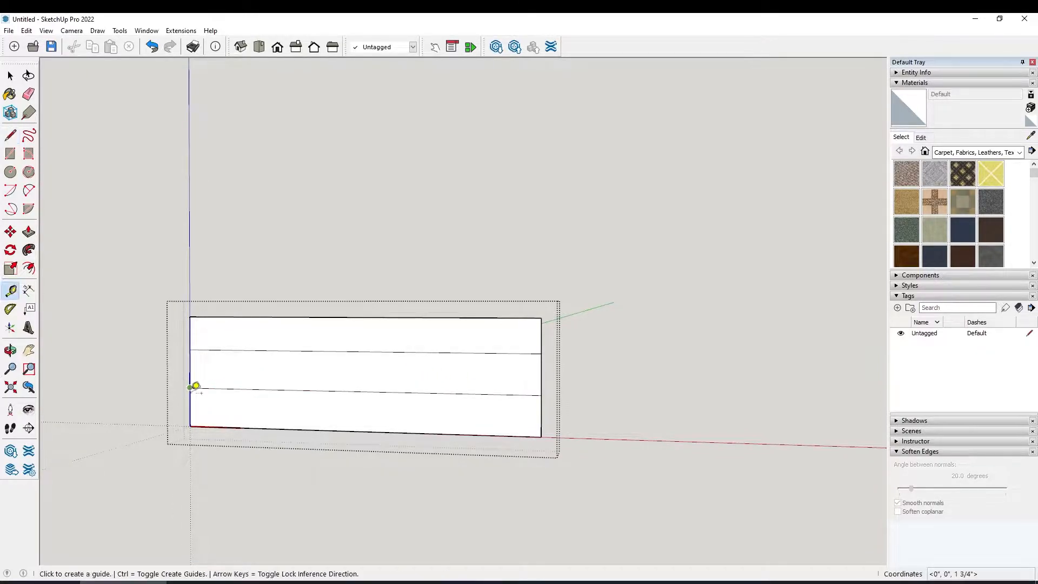
pyautogui.click(239, 388)
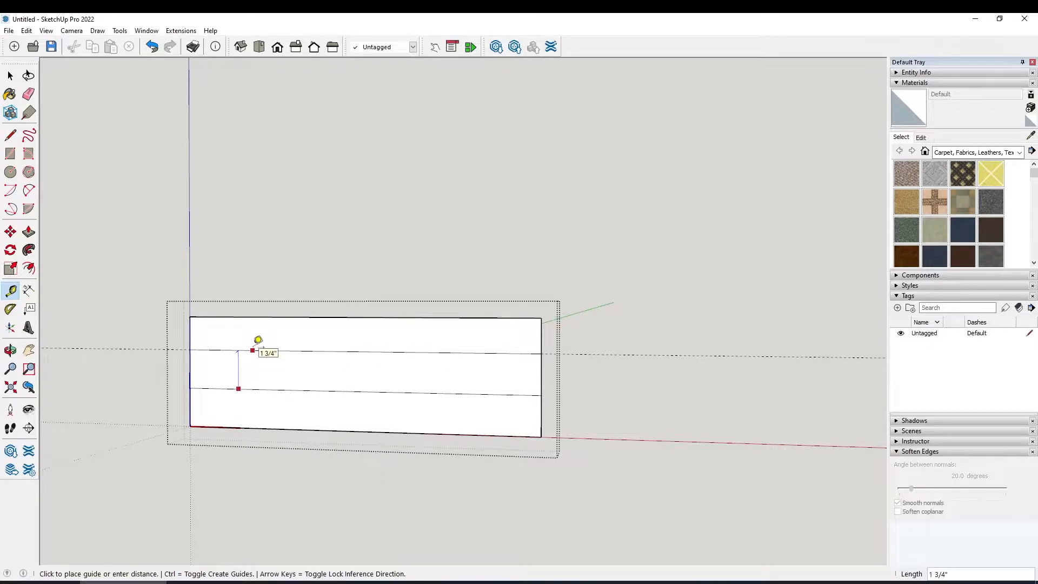
pyautogui.press('Escape')
pyautogui.click(259, 350)
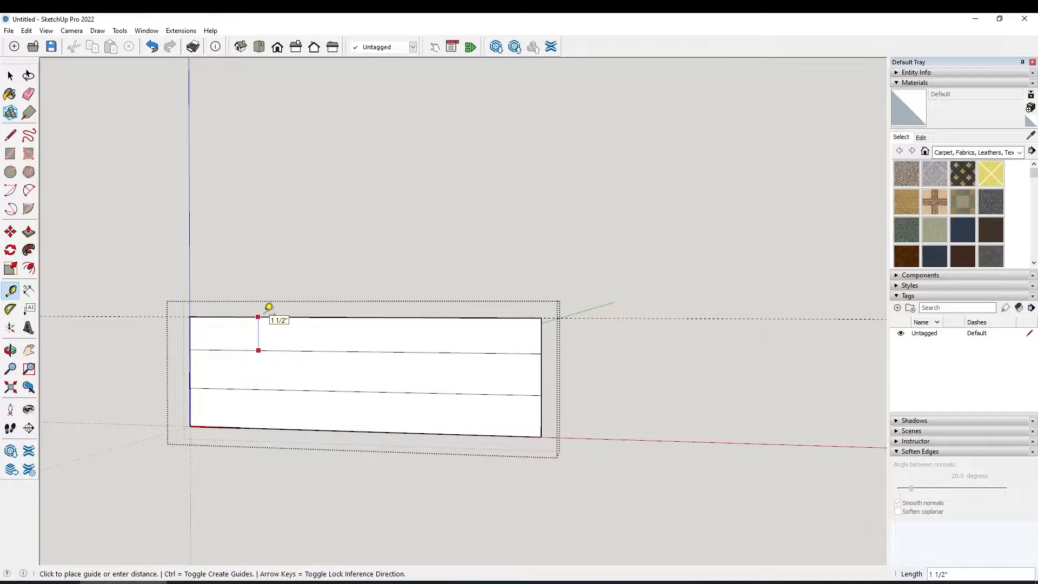
pyautogui.press('Escape')
pyautogui.press('space')
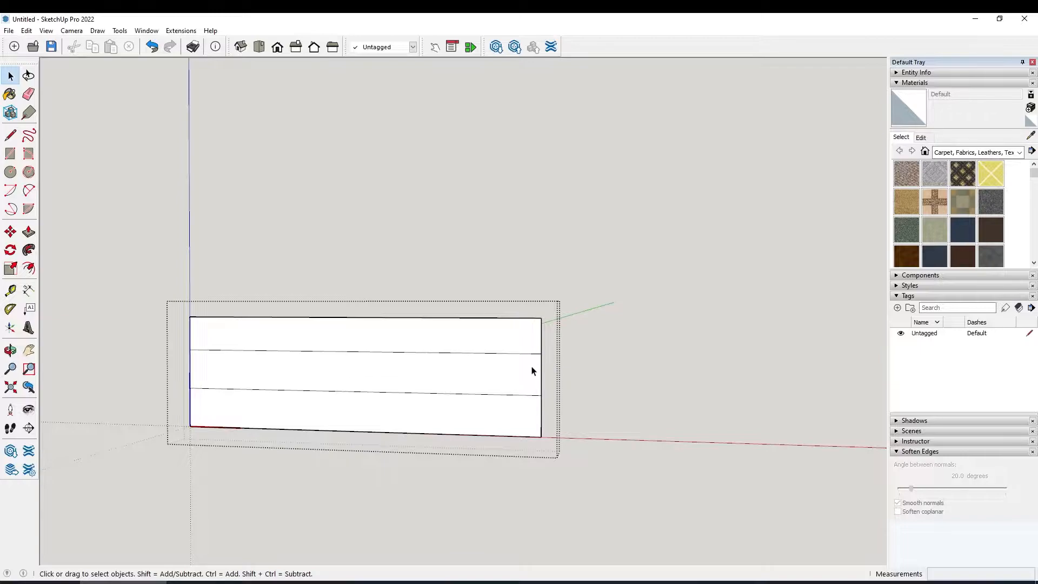
# Place guide points on the upper dividing line 1 inch in from each end of the wall face
pyautogui.press('l')
pyautogui.press('t')
pyautogui.click(541, 353)
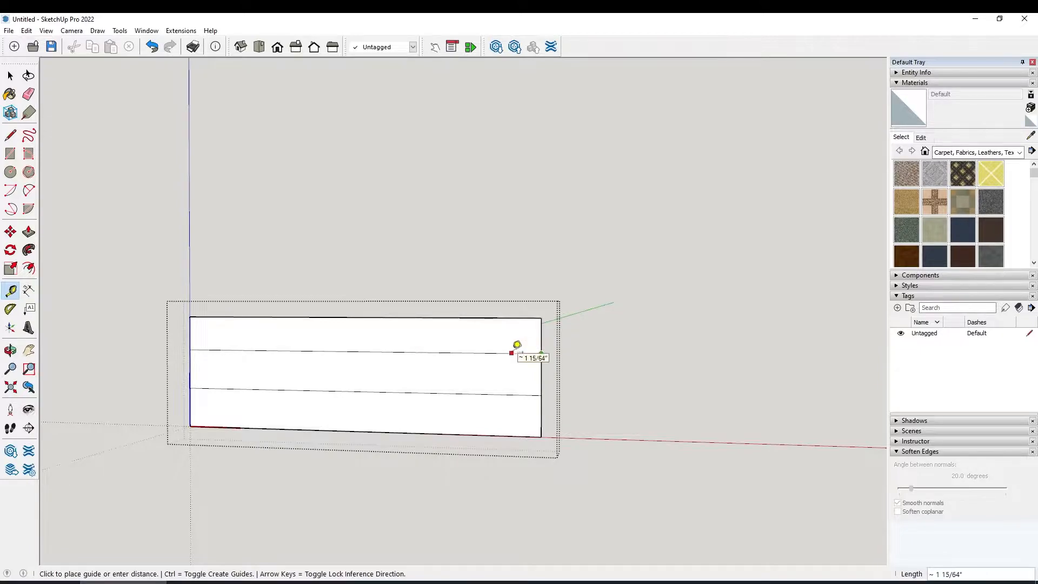
pyautogui.write('1')
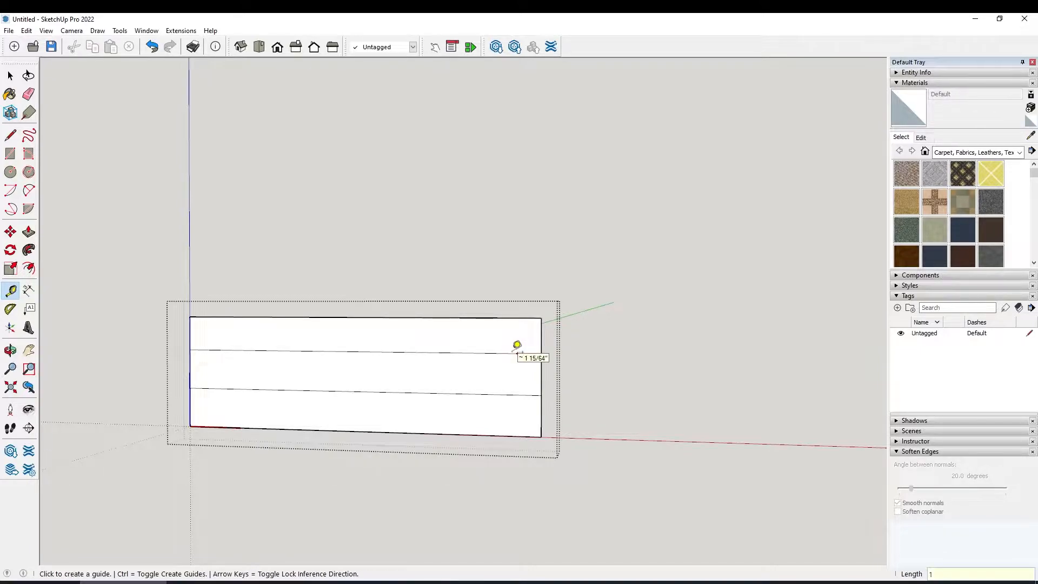
pyautogui.press('Return')
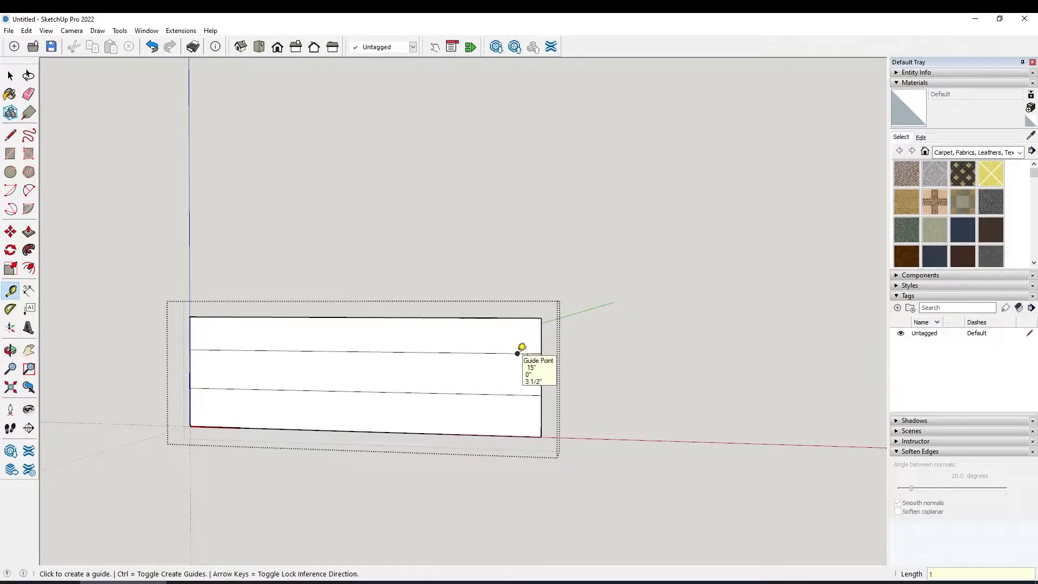
pyautogui.click(190, 349)
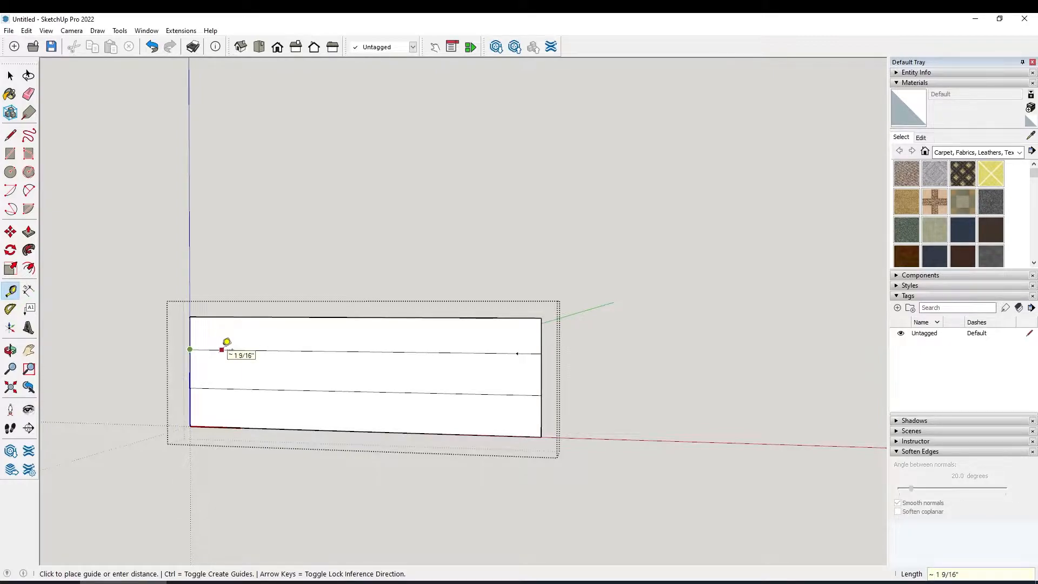
pyautogui.write('1')
pyautogui.press('Return')
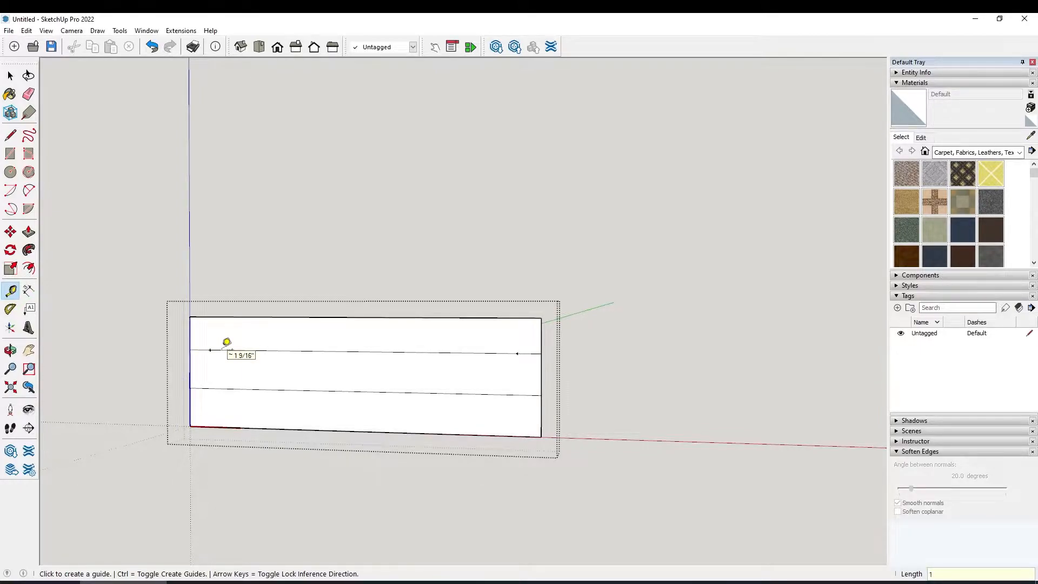
# Draw vertical lines from both guide points down to the lower dividing line, closing off each end of the middle band
pyautogui.press('l')
pyautogui.click(210, 349)
pyautogui.click(210, 387)
pyautogui.click(517, 353)
pyautogui.click(517, 395)
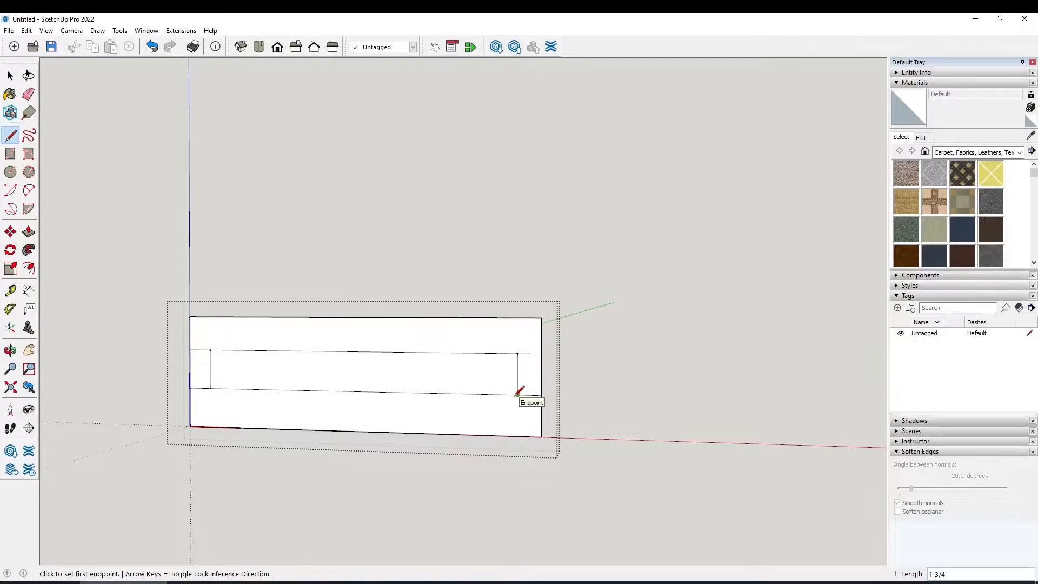
# Try to erase the guide point on the upper dividing line near the wall's right end
pyautogui.press('space')
pyautogui.press('e')
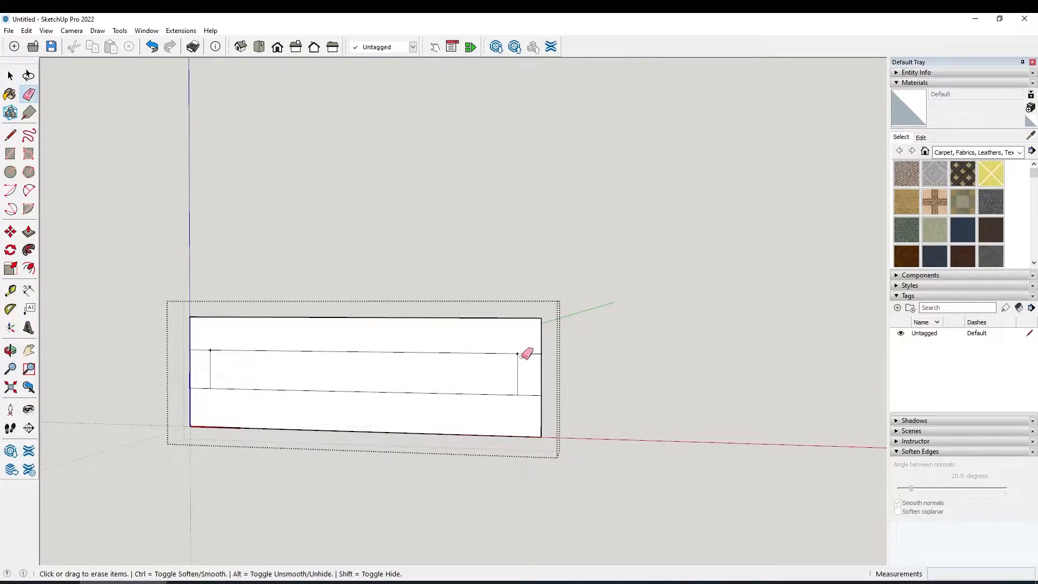
pyautogui.moveTo(522, 351); pyautogui.dragTo(536, 359)
pyautogui.hotkey('ctrl', 'z')
# Try to select the guide point where the right vertical line meets the upper dividing line
pyautogui.press('space')
pyautogui.click(518, 353)
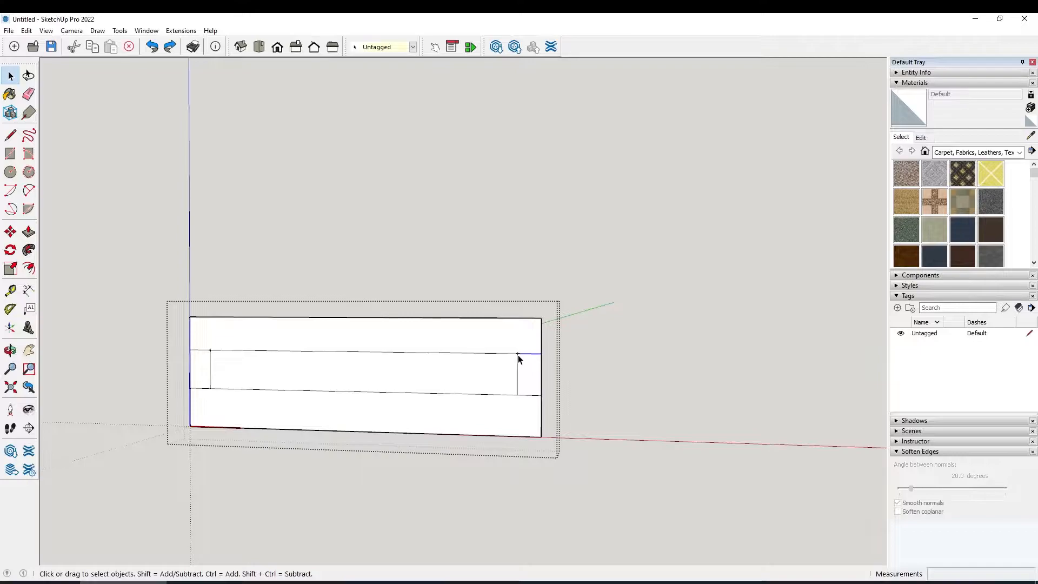
pyautogui.scroll(5, 519, 373)
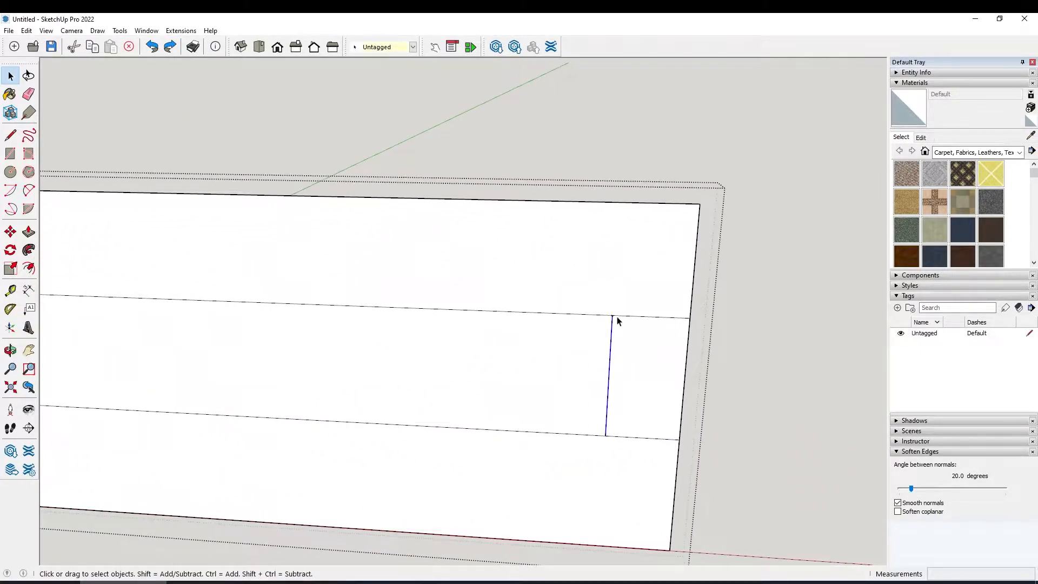
pyautogui.click(612, 317)
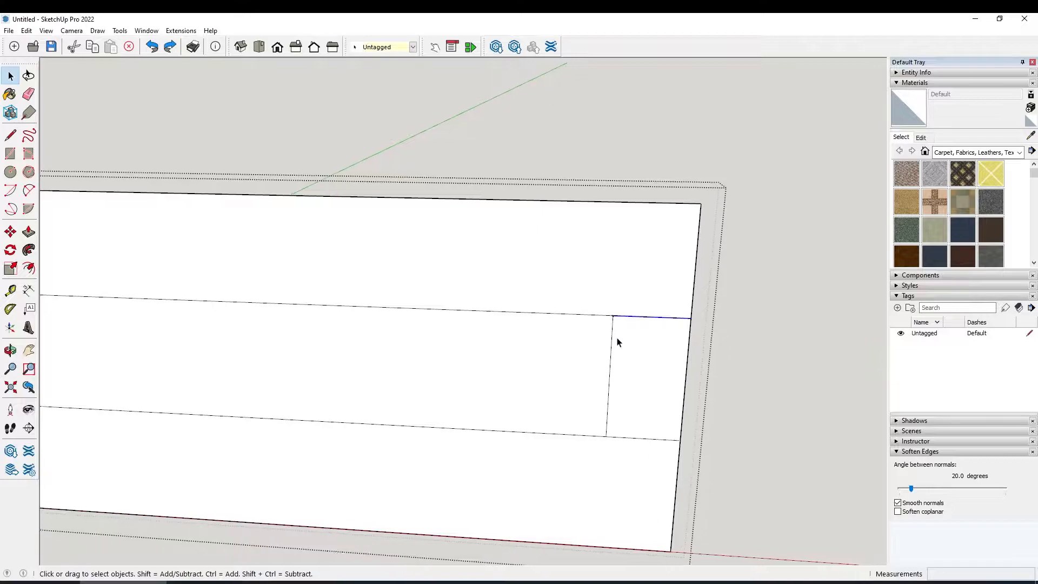
pyautogui.scroll(5, 618, 346)
pyautogui.moveTo(652, 344); pyautogui.dragTo(703, 351, button='middle')
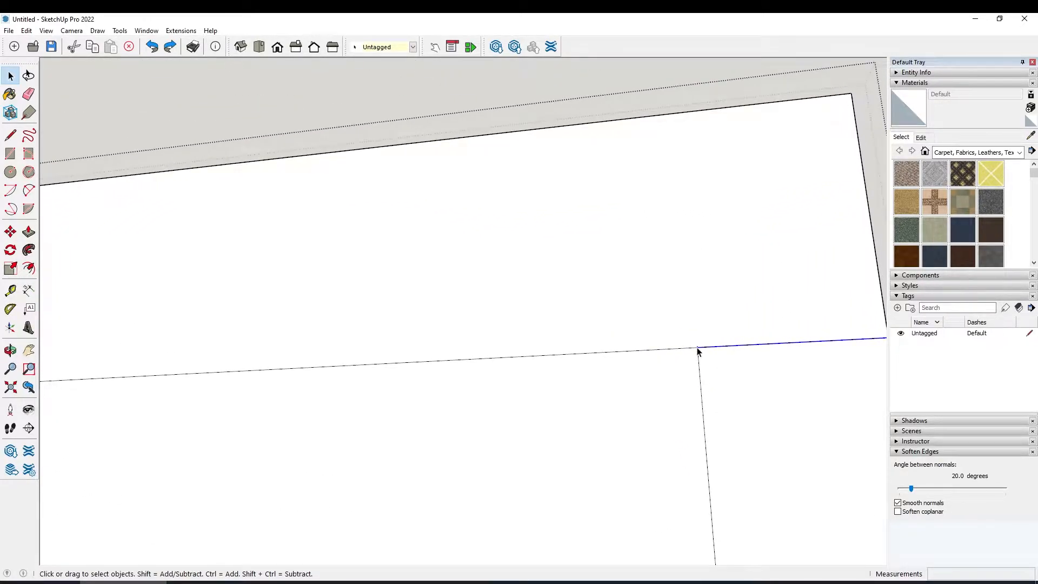
pyautogui.click(695, 326)
pyautogui.click(698, 352)
pyautogui.moveTo(698, 354); pyautogui.dragTo(746, 420, button='middle')
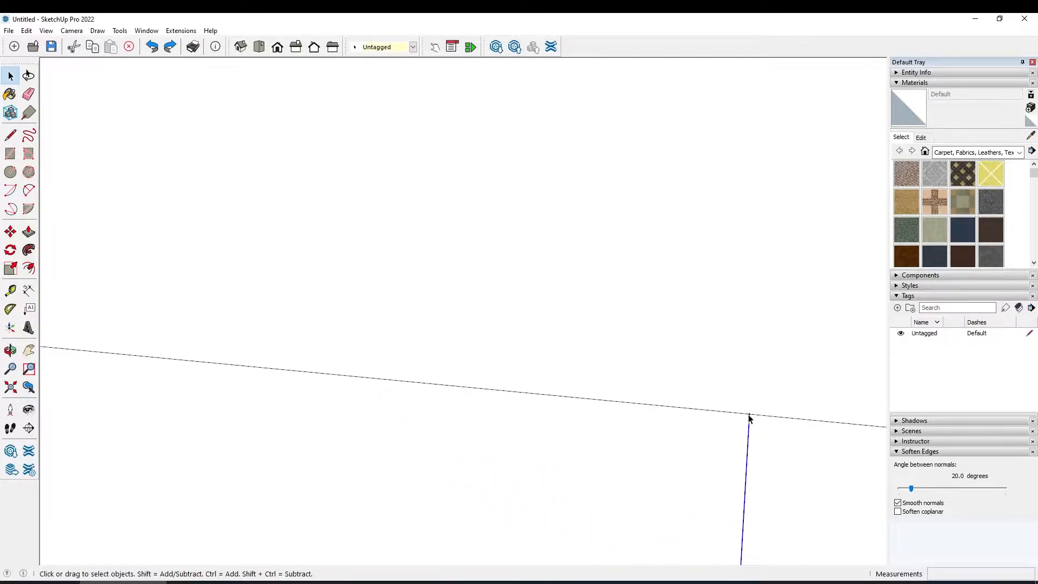
pyautogui.click(752, 420)
pyautogui.moveTo(743, 402); pyautogui.dragTo(783, 448)
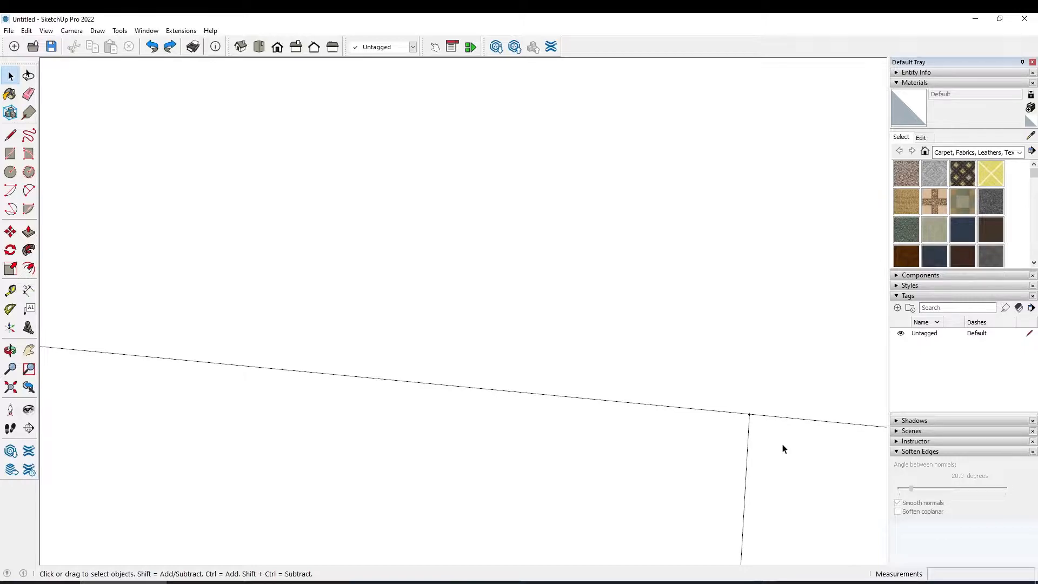
pyautogui.moveTo(737, 407); pyautogui.dragTo(794, 465)
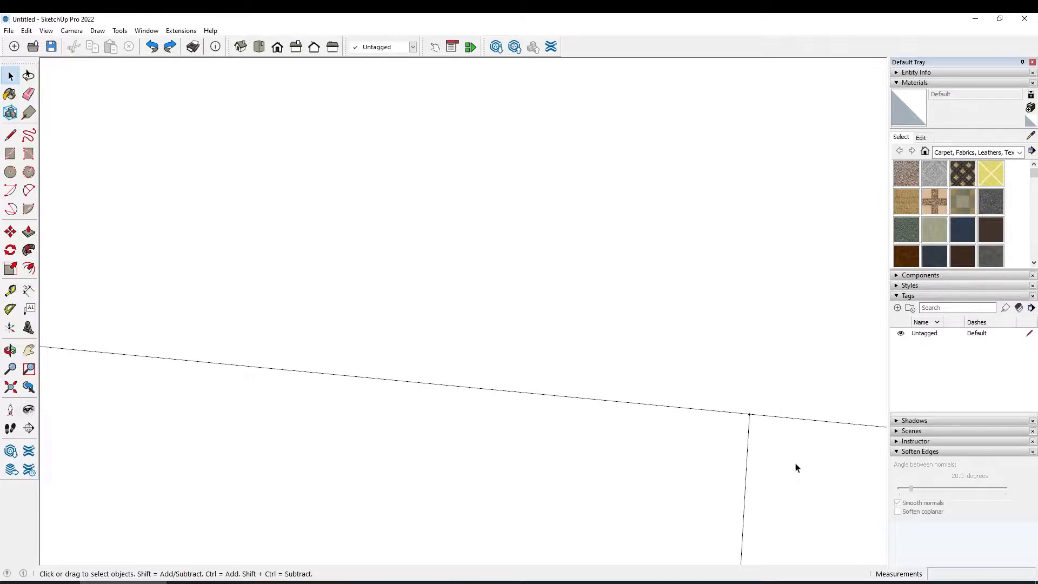
# Delete the two vertical lines in the middle band
pyautogui.click(750, 418)
pyautogui.moveTo(750, 417); pyautogui.dragTo(254, 446, button='middle')
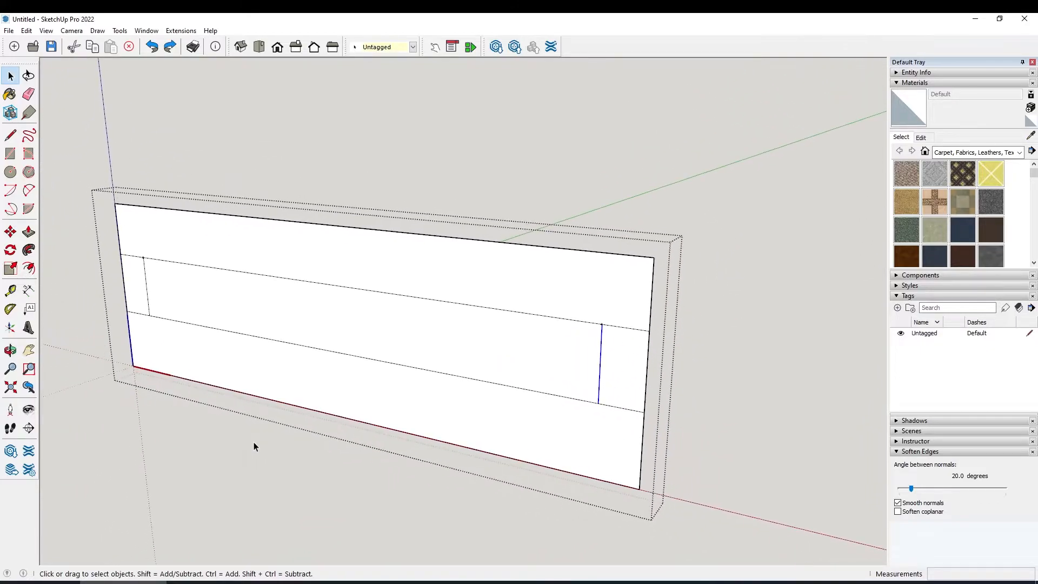
pyautogui.press('Delete')
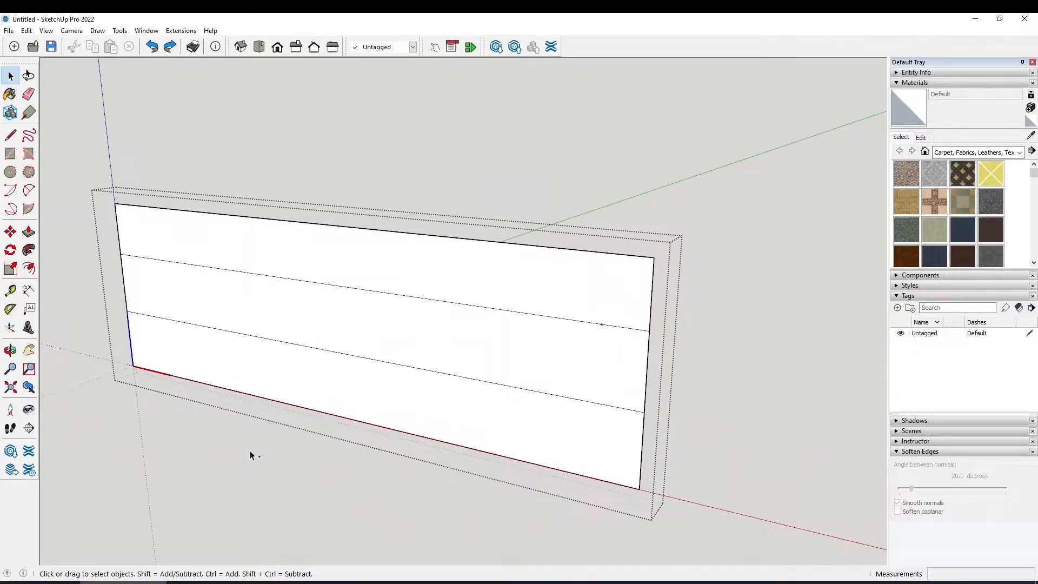
# Draw a vertical line across the middle band, 1 inch in from the wall's right end, between the two dividing lines
pyautogui.press('l')
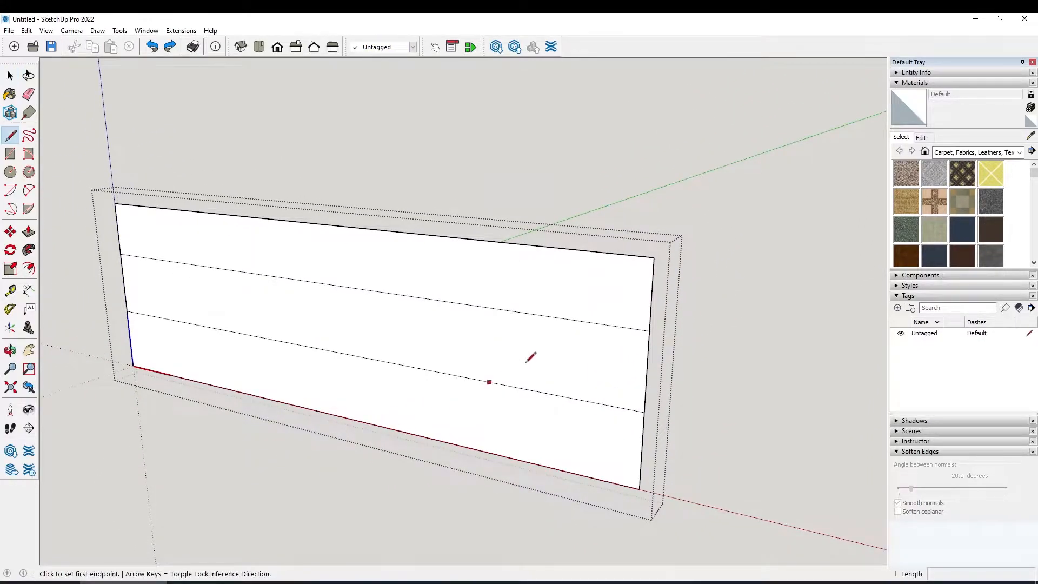
pyautogui.click(648, 330)
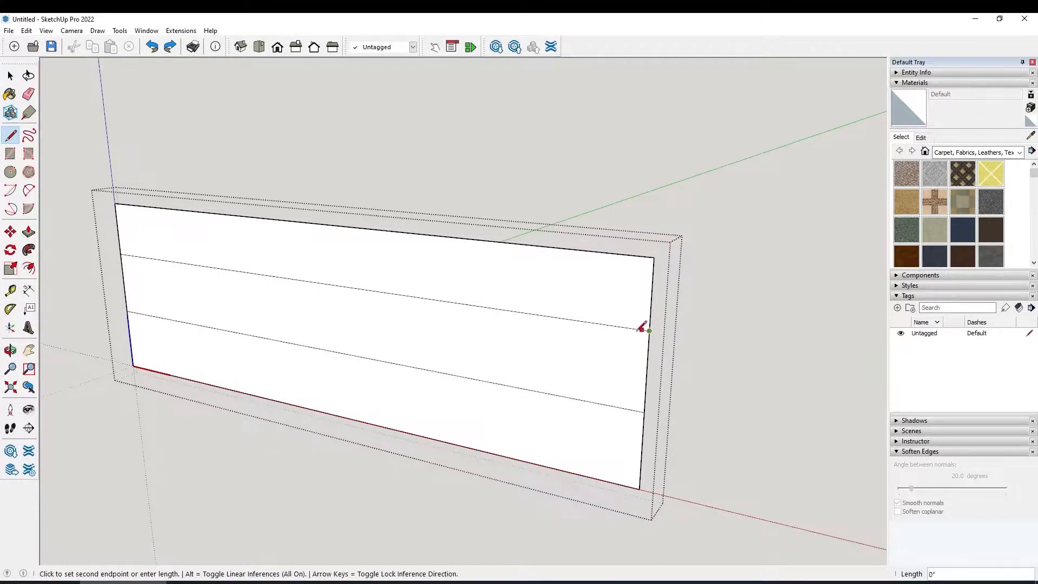
pyautogui.write('1')
pyautogui.press('Return')
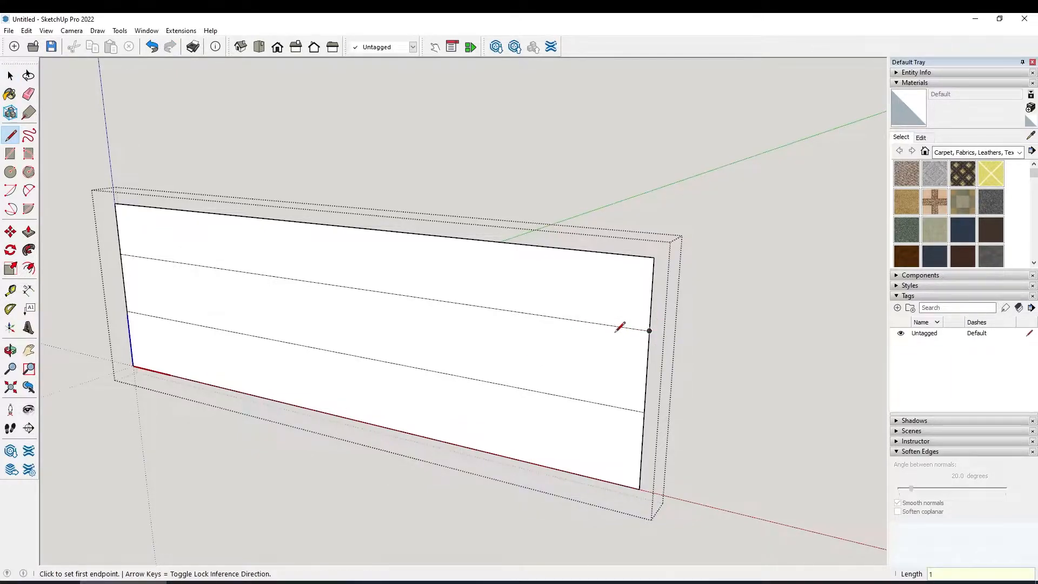
pyautogui.click(602, 324)
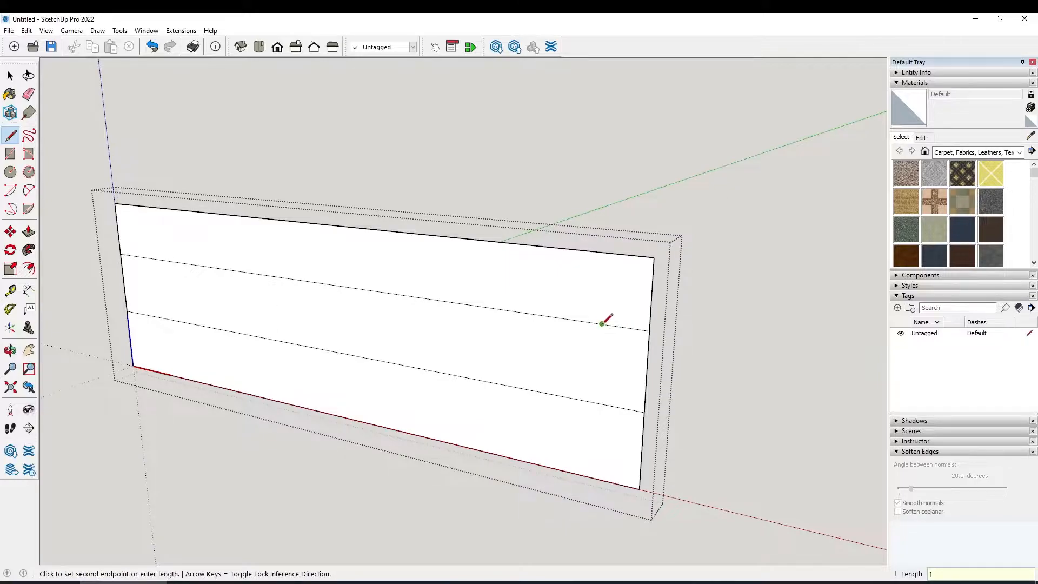
pyautogui.click(598, 402)
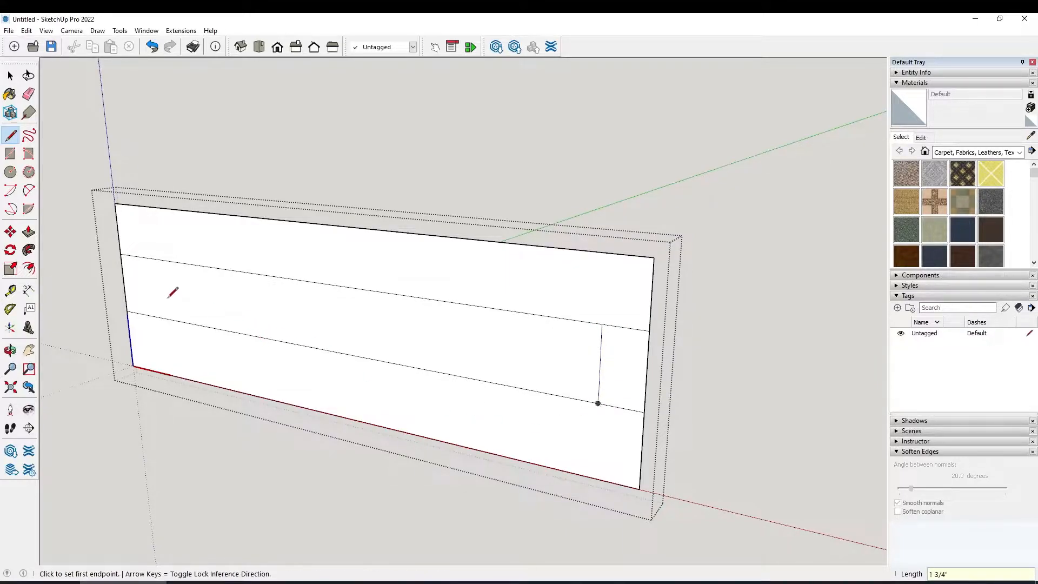
# Draw a matching vertical line across the middle band, 1 inch in from the wall's left end
pyautogui.click(120, 253)
pyautogui.write('1')
pyautogui.press('Return')
pyautogui.click(143, 258)
pyautogui.click(149, 313)
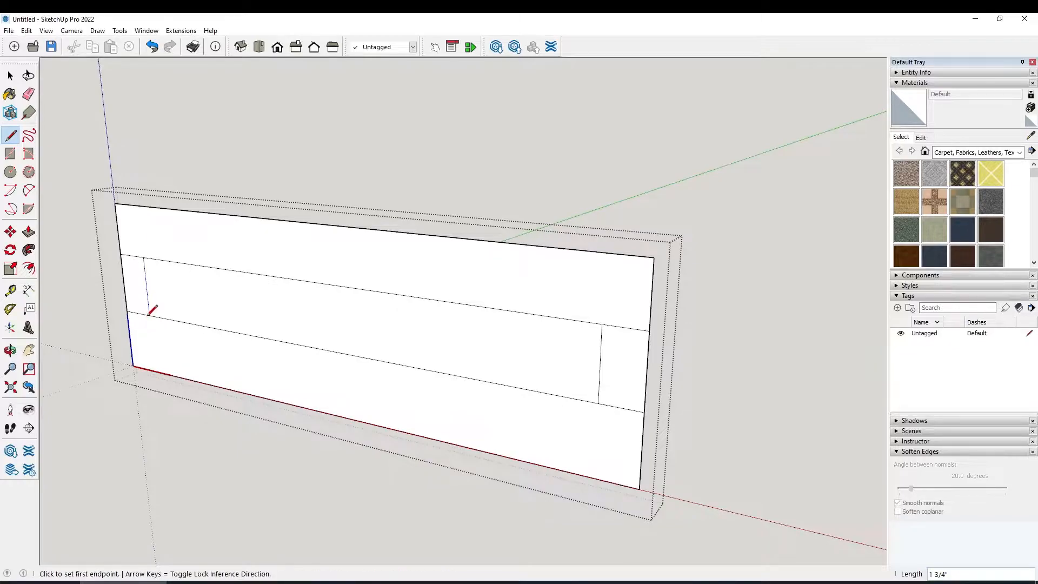
# Cut the notches at both ends of the middle band by deleting the outer vertical edges of the small end rectangles
pyautogui.moveTo(194, 348); pyautogui.dragTo(194, 347, button='middle')
pyautogui.scroll(3, 194, 348)
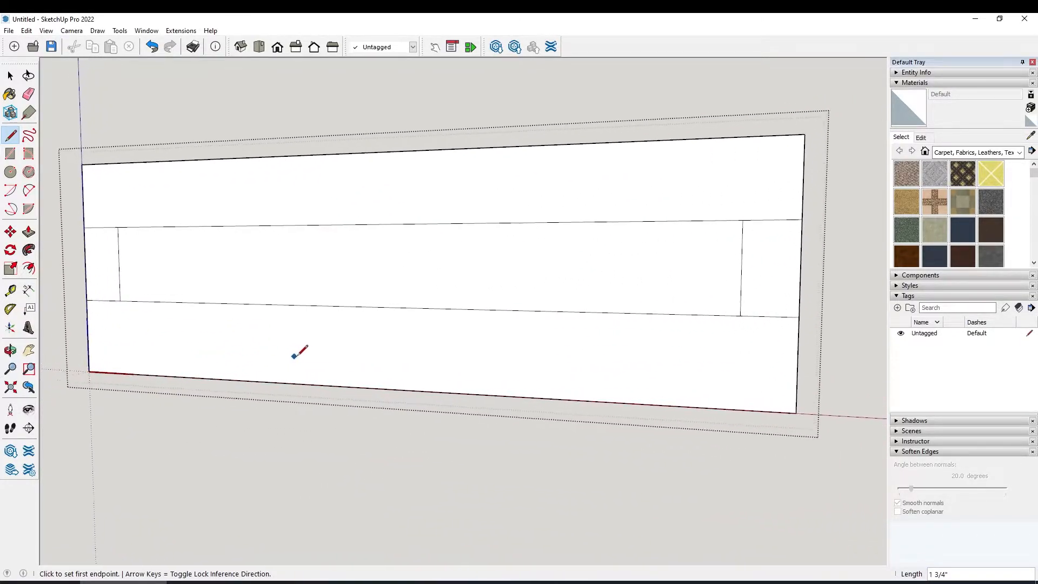
pyautogui.scroll(-3, 224, 358)
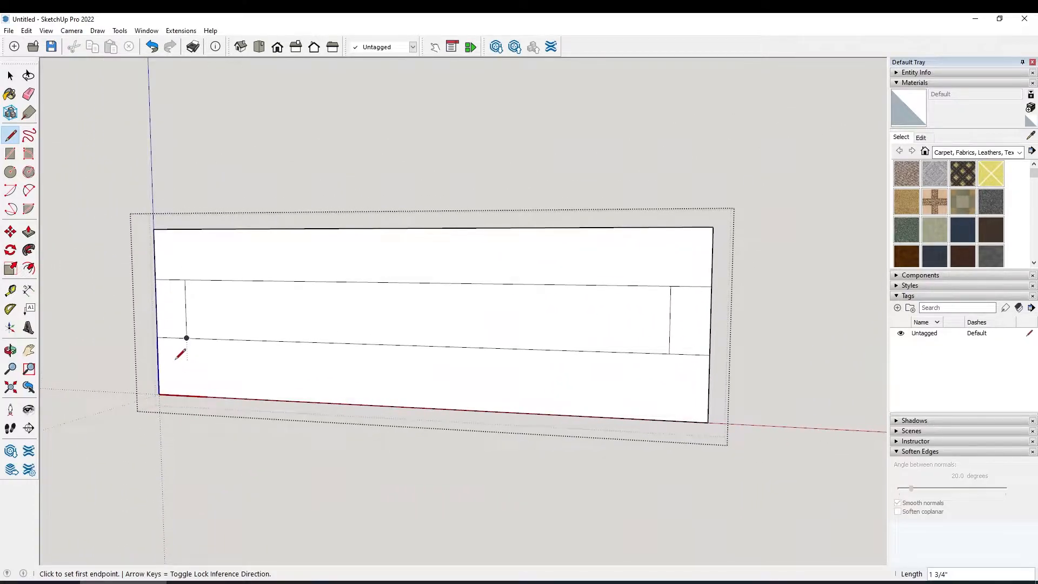
pyautogui.press('space')
pyautogui.click(161, 329)
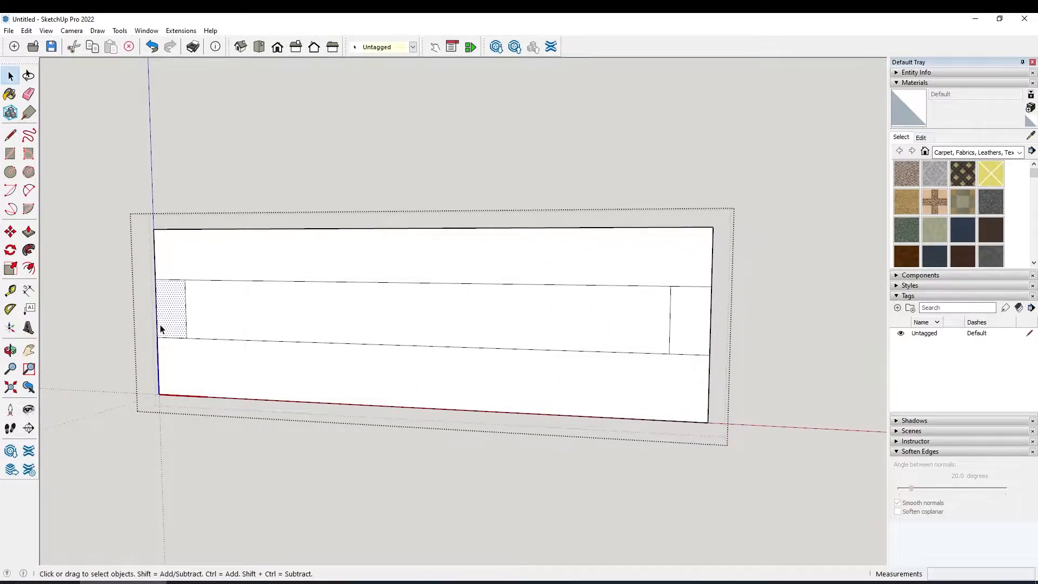
pyautogui.click(157, 328)
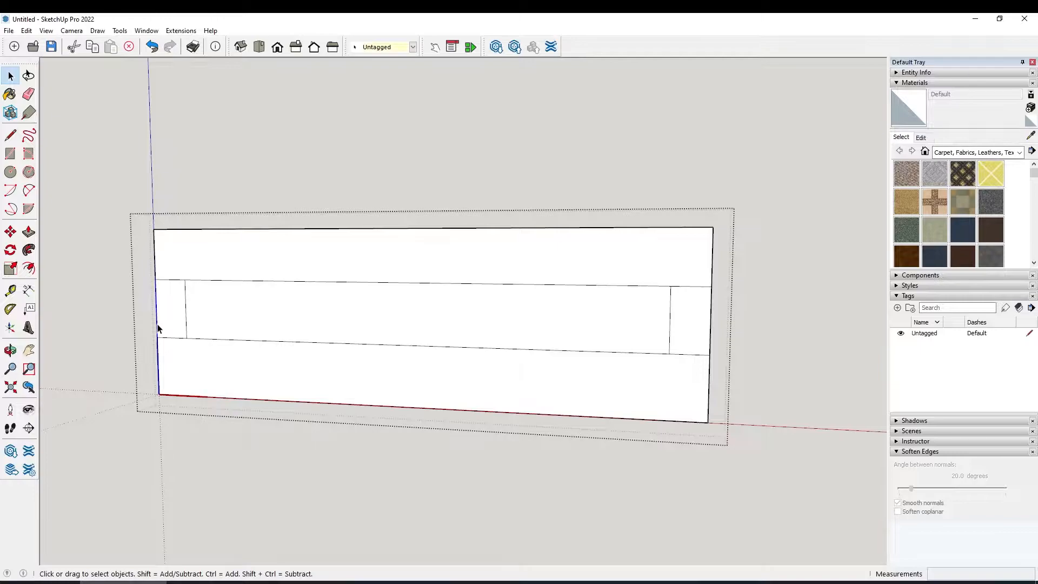
pyautogui.press('Delete')
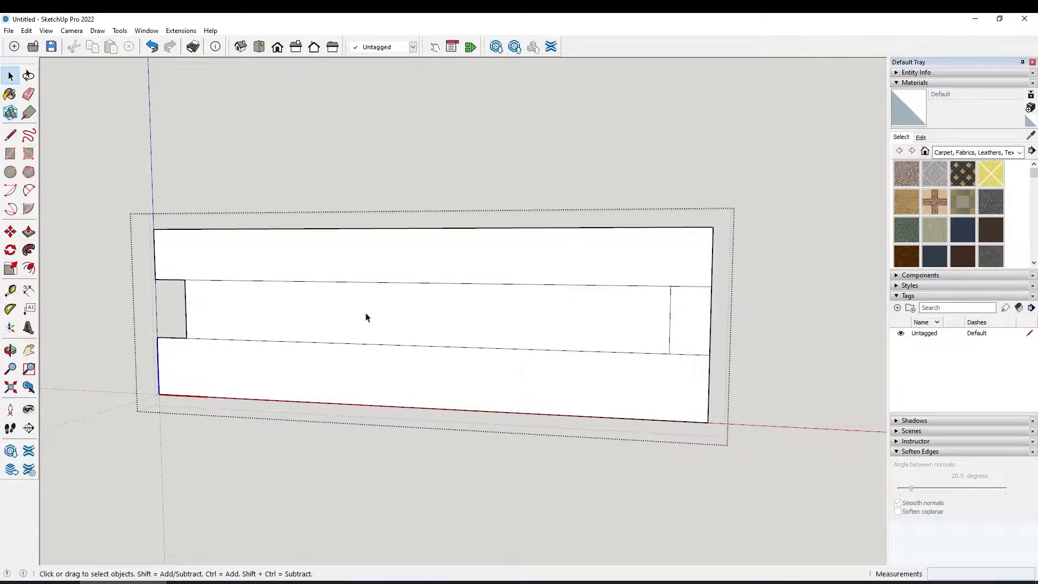
pyautogui.click(709, 336)
pyautogui.press('Delete')
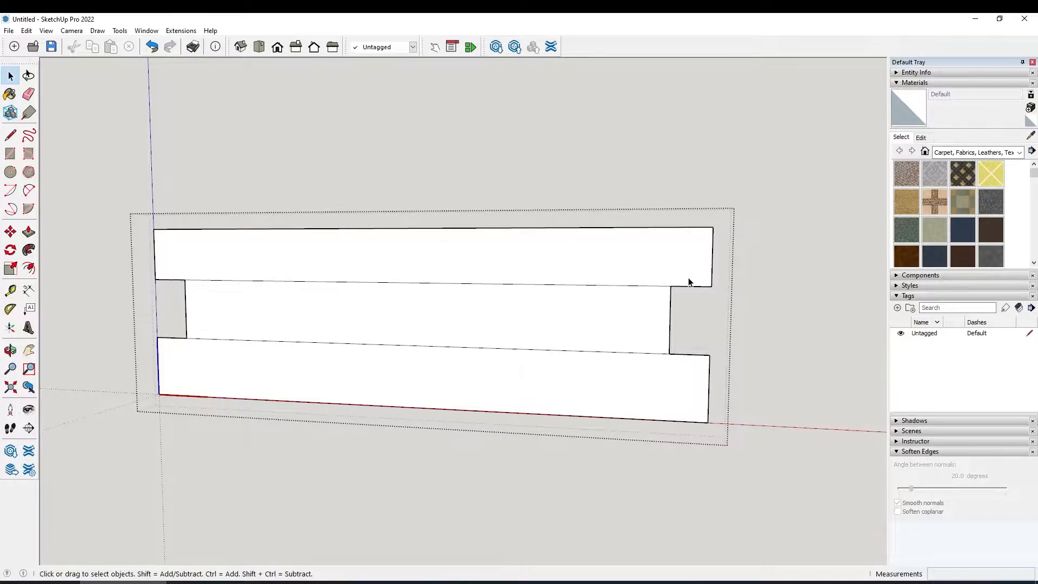
# Draw crossing diagonals over the upper and lower fingers at the wall's right end
pyautogui.press('l')
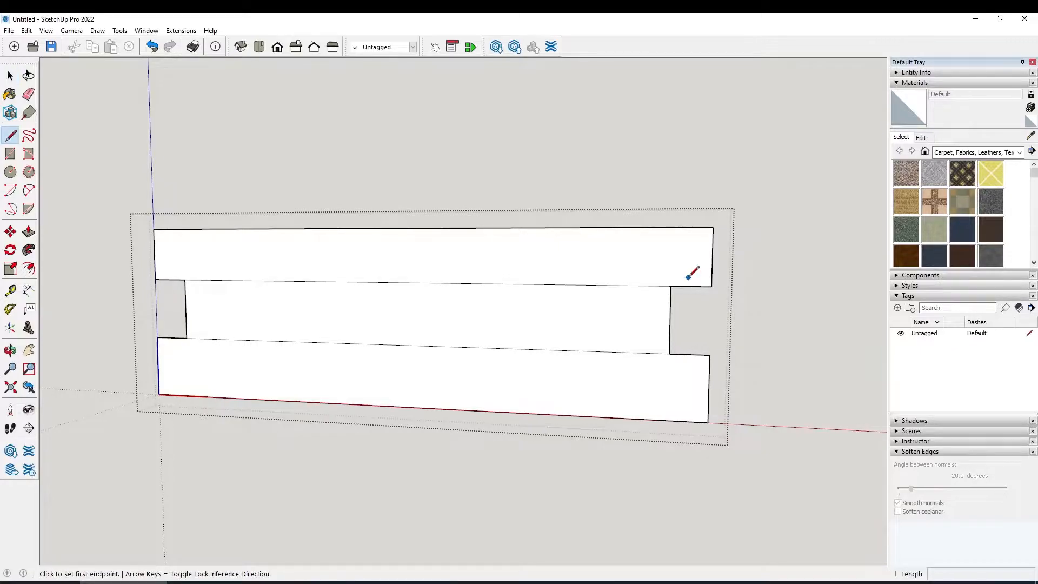
pyautogui.click(670, 285)
pyautogui.click(713, 227)
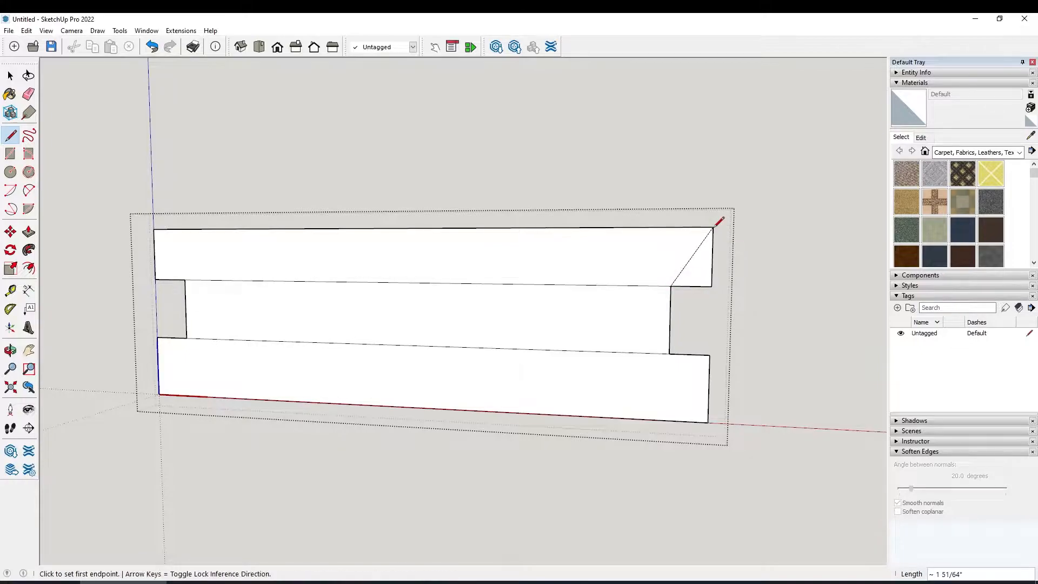
pyautogui.click(711, 287)
pyautogui.click(673, 226)
pyautogui.click(669, 353)
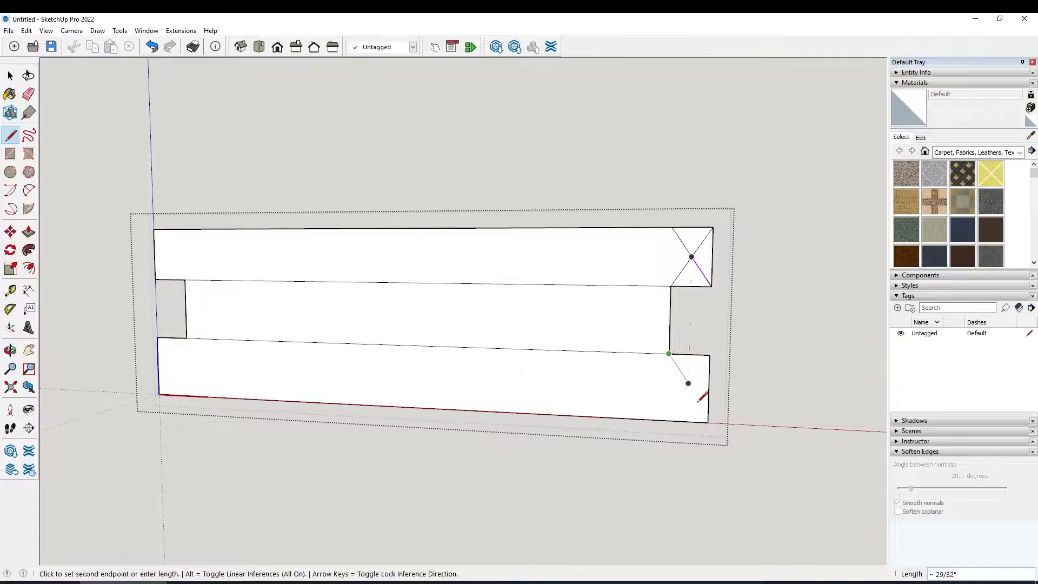
pyautogui.click(707, 422)
pyautogui.click(669, 421)
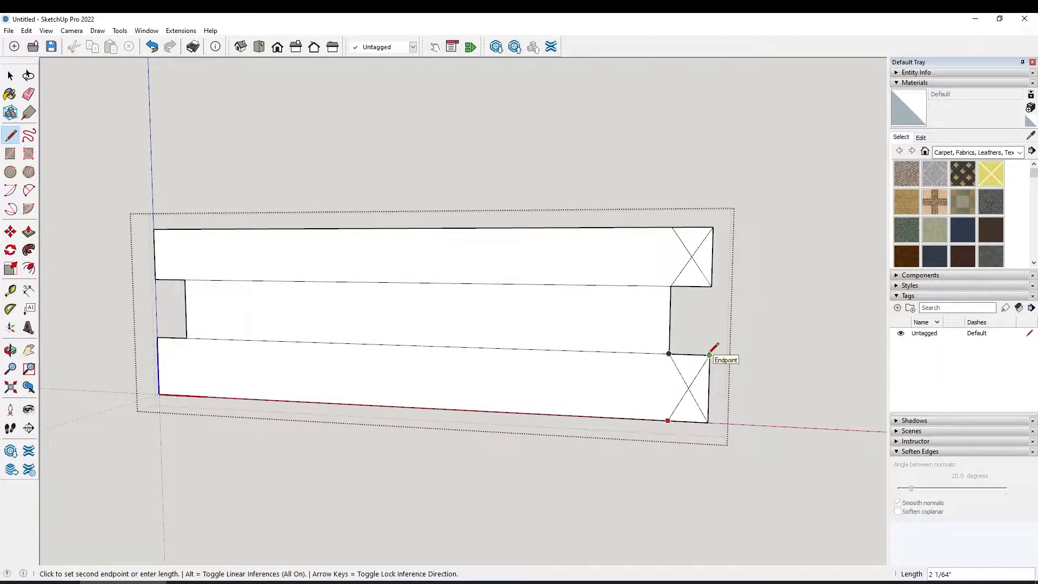
# Undo the crossing diagonals on the right-end fingers
pyautogui.hotkey('ctrl', 'z')
pyautogui.hotkey('ctrl', 'z')
pyautogui.hotkey('ctrl', 'z')
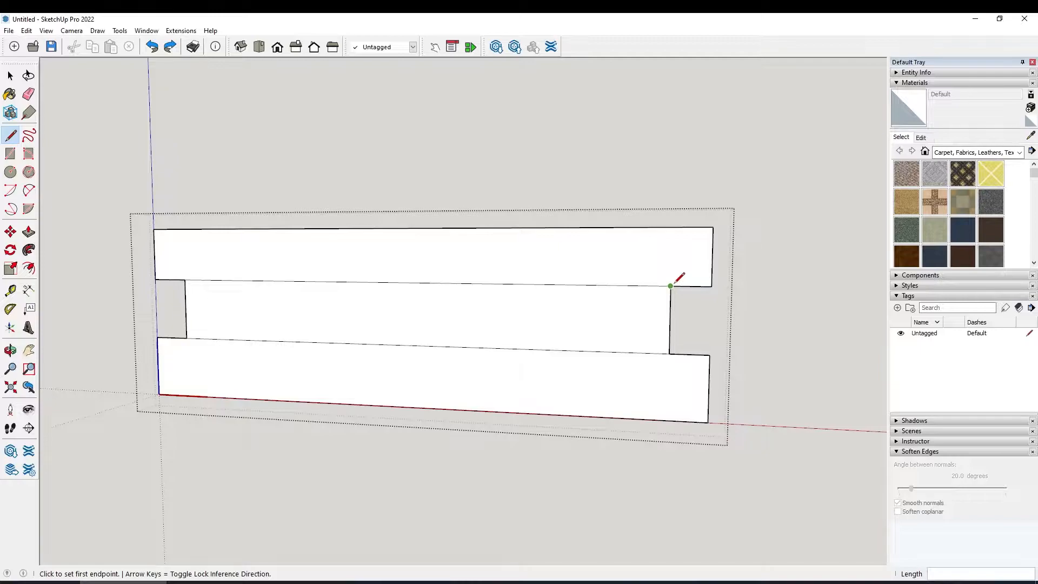
# Try to draw 7/8-inch vertical lines from the inner corners of the right-end notch into the upper and lower fingers
pyautogui.click(673, 282)
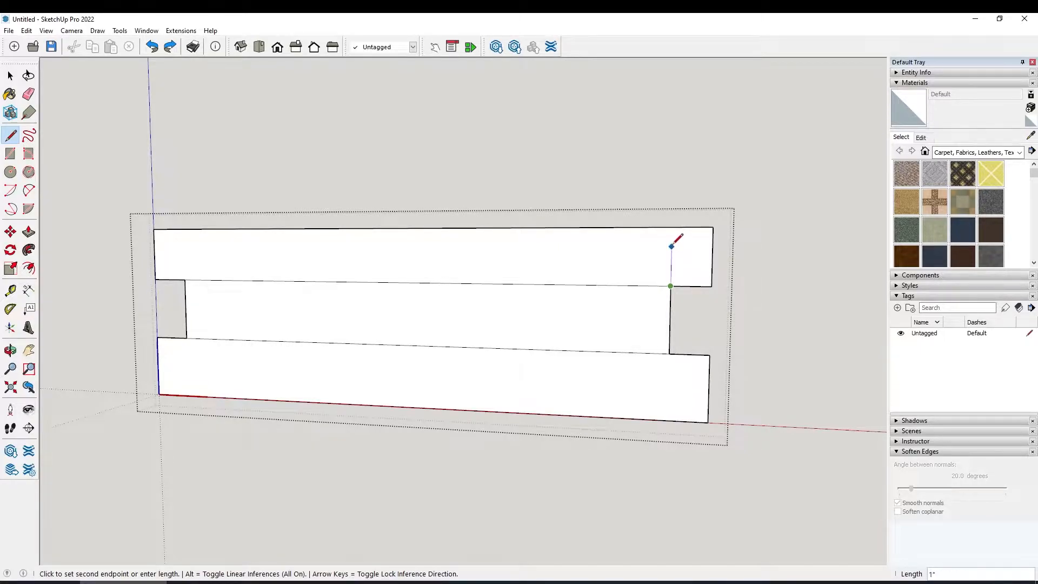
pyautogui.press('Return')
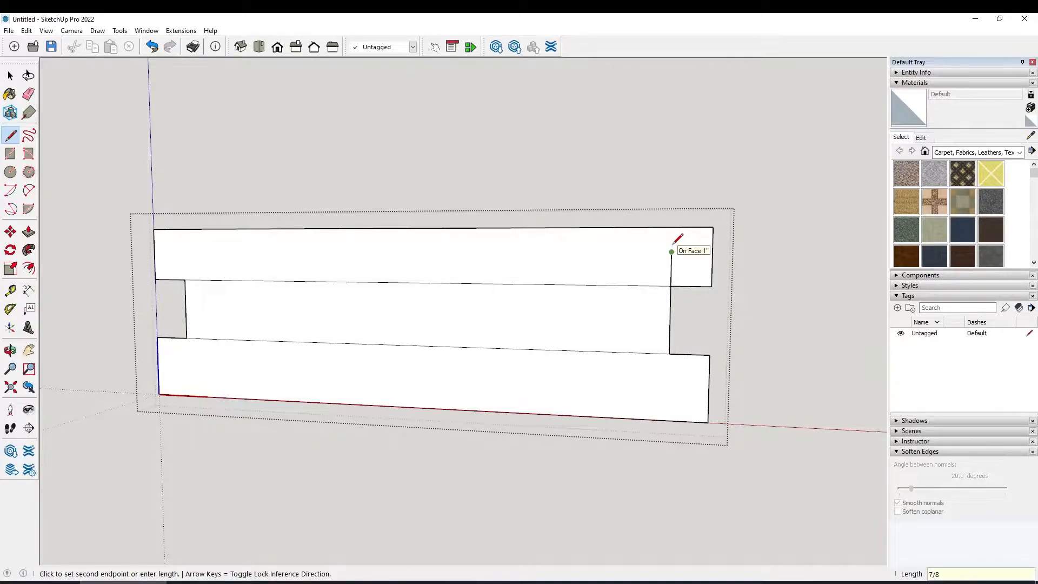
pyautogui.press('Escape')
pyautogui.click(669, 354)
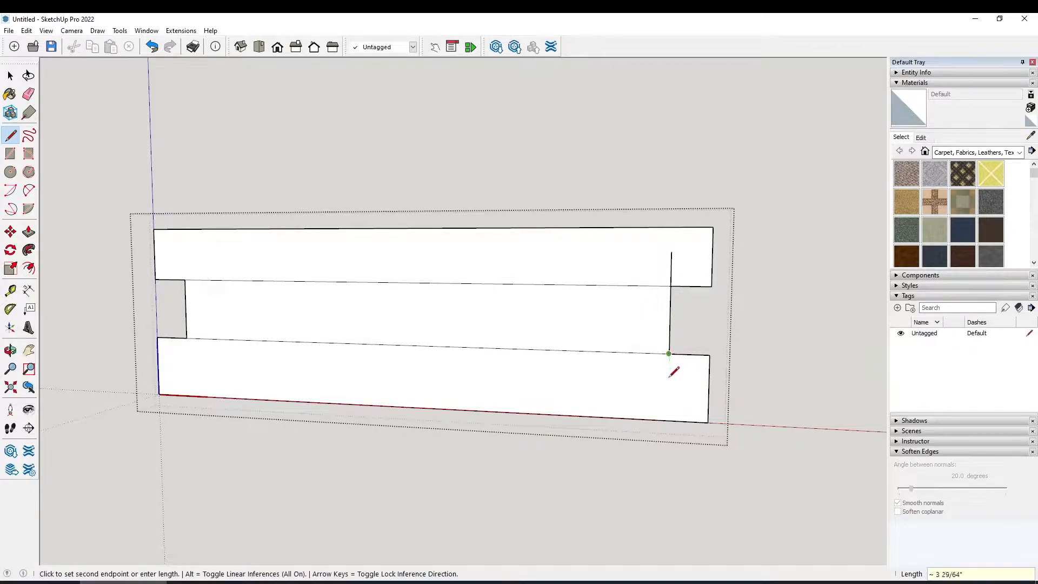
pyautogui.write('7/8')
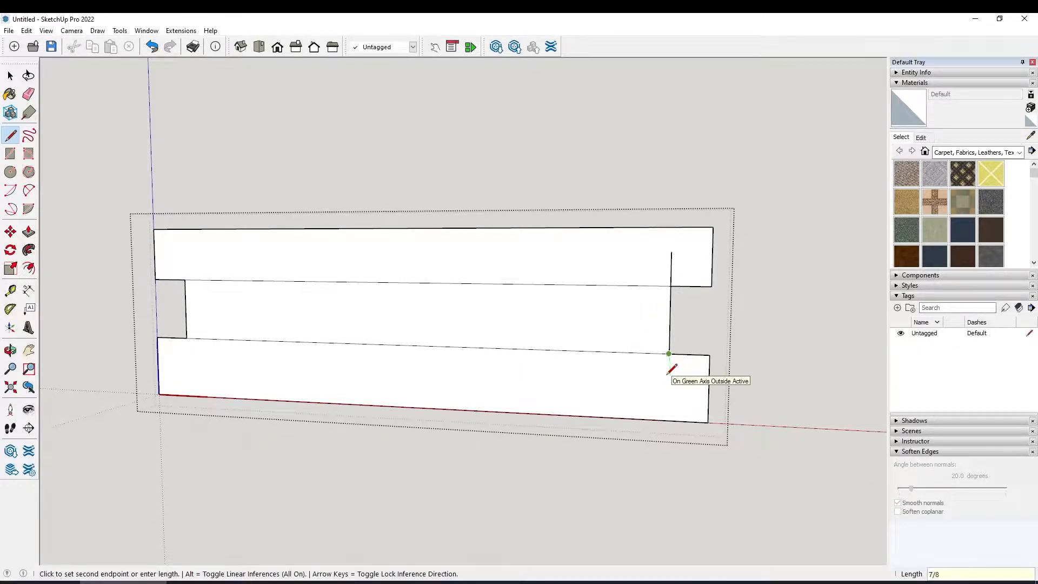
pyautogui.hotkey('ctrl', 'z')
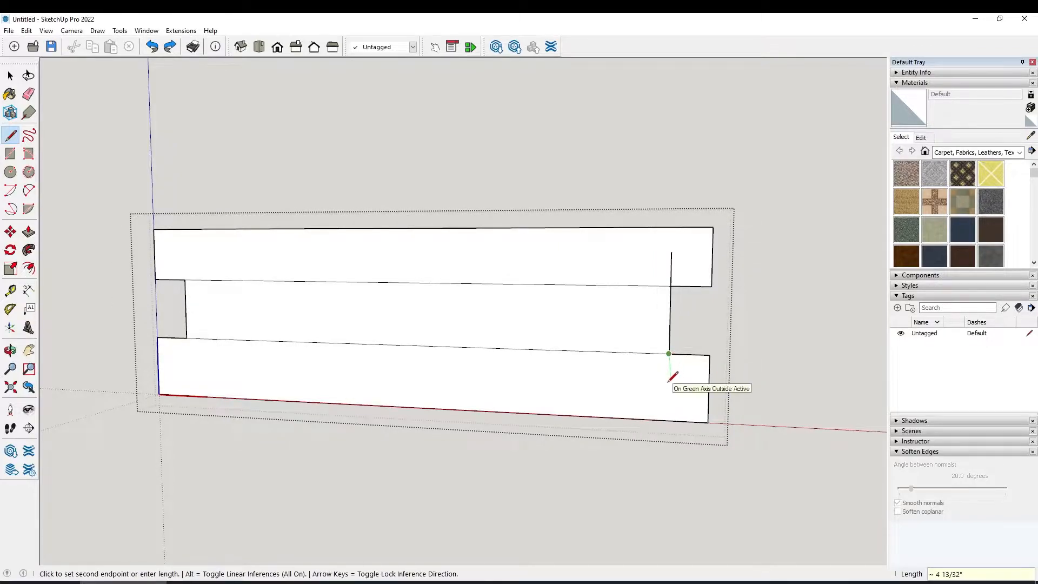
pyautogui.write('7/8')
pyautogui.press('Return')
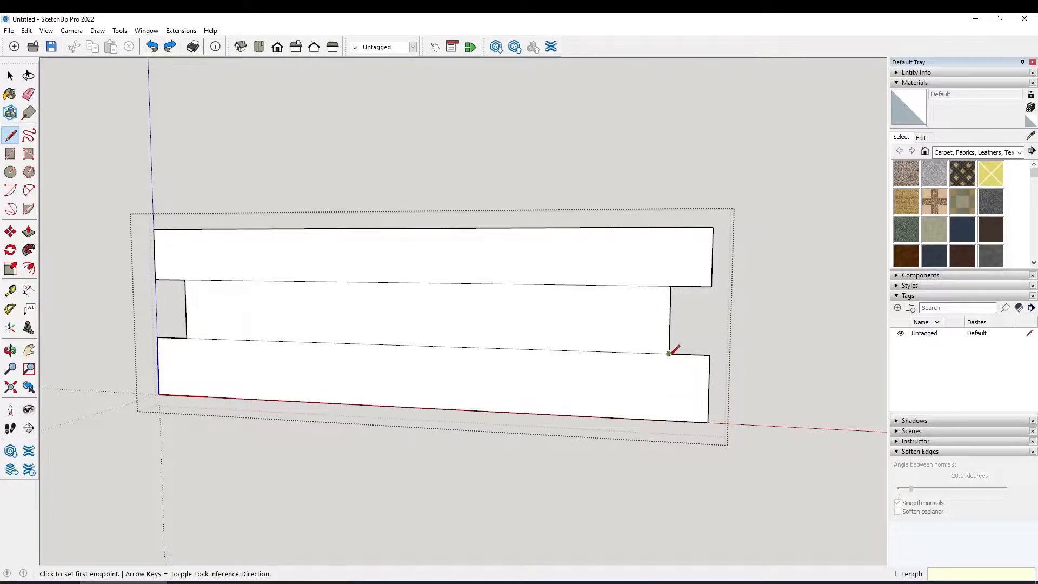
# Draw 7/8-inch vertical lines down into the lower fingers from the bottom inner corners of both end notches
pyautogui.write('7/8')
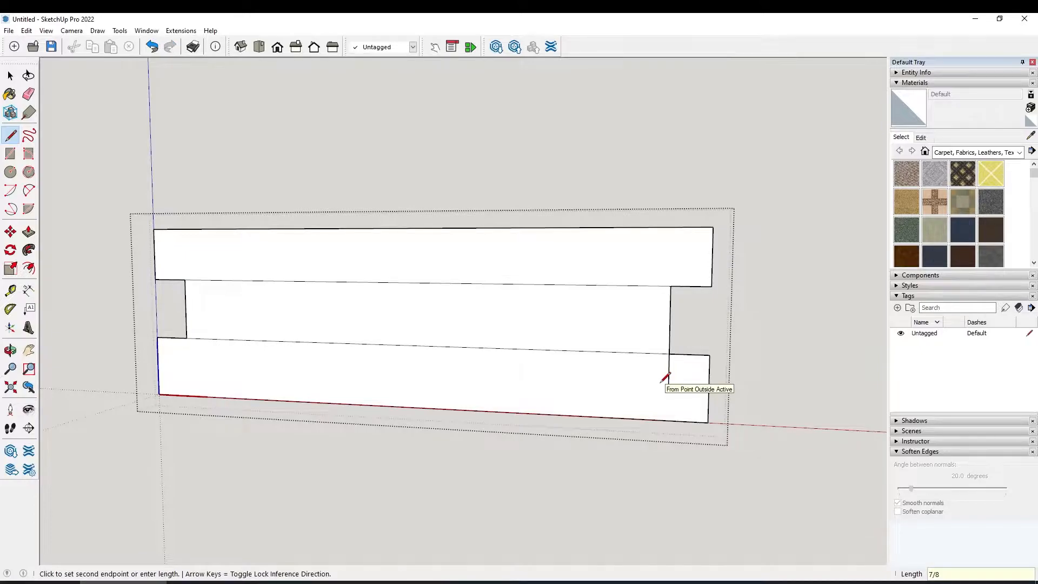
pyautogui.press('Return')
pyautogui.press('Escape')
pyautogui.click(186, 338)
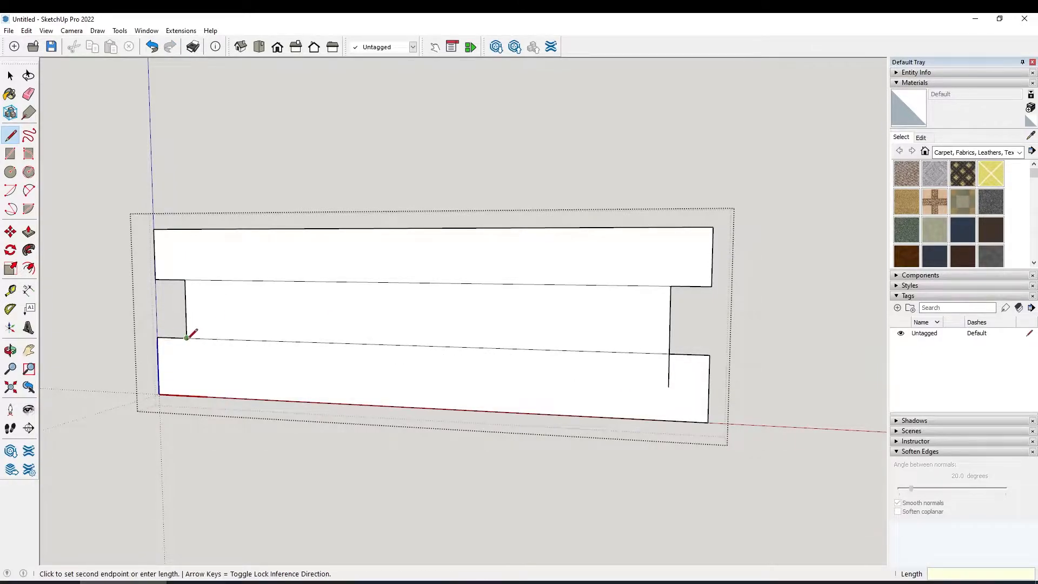
pyautogui.write('7/8')
pyautogui.click(187, 367)
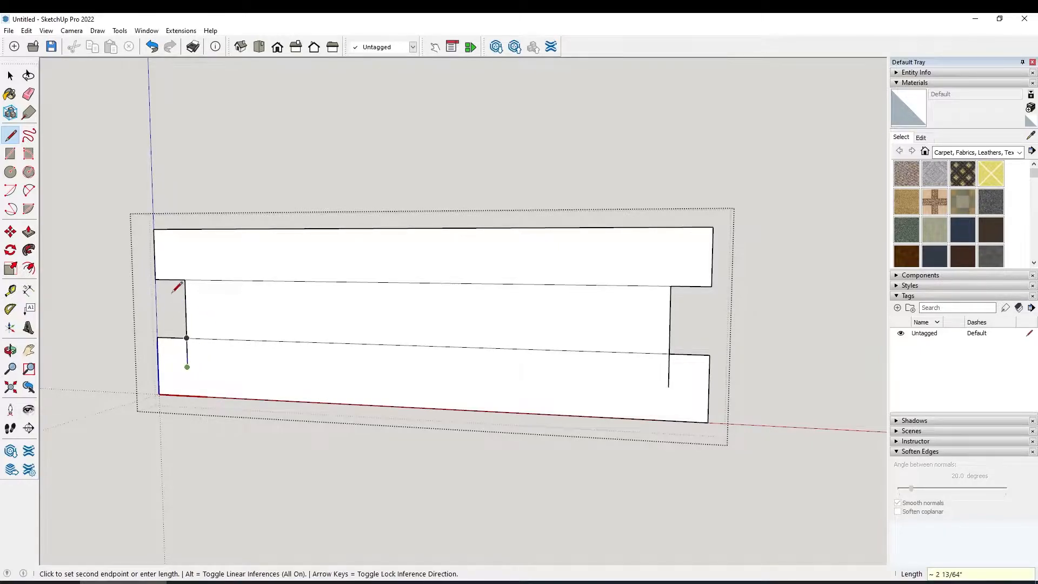
pyautogui.press('Escape')
# Draw 7/8-inch vertical lines up into the upper fingers from the top inner corners of both end notches
pyautogui.click(185, 280)
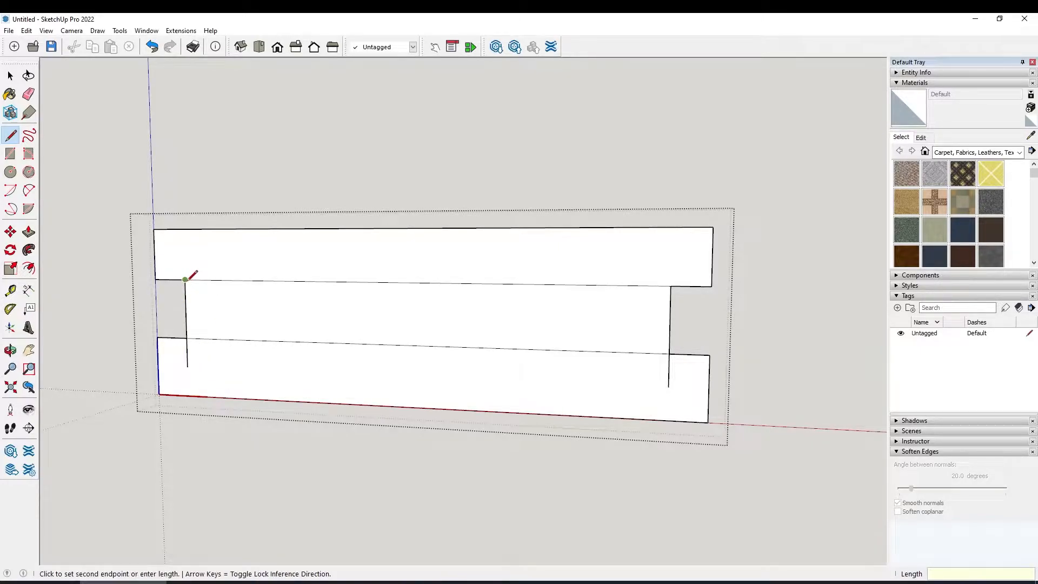
pyautogui.write('7/8')
pyautogui.press('Return')
pyautogui.press('space')
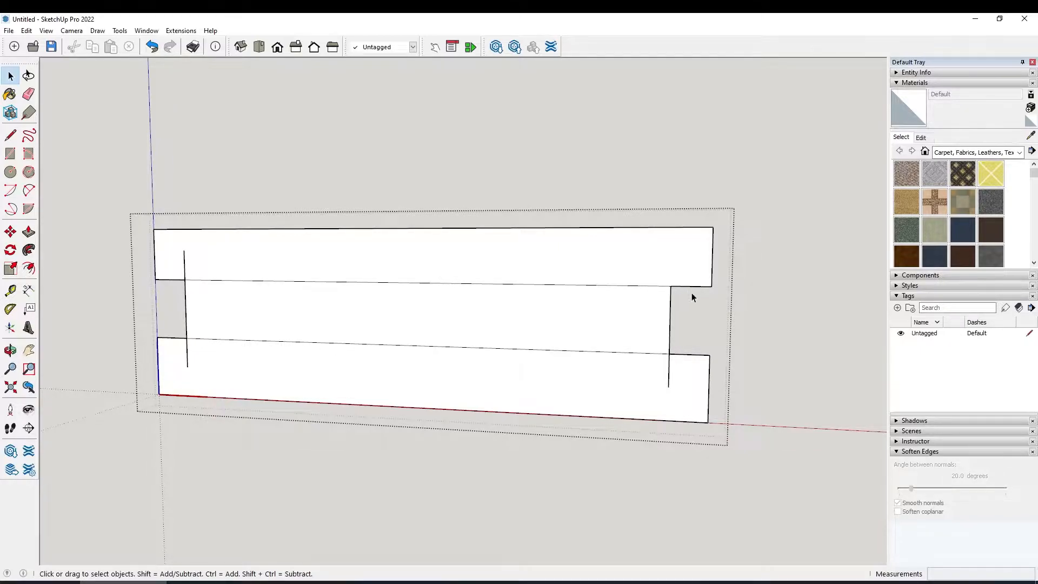
pyautogui.press('l')
pyautogui.click(670, 285)
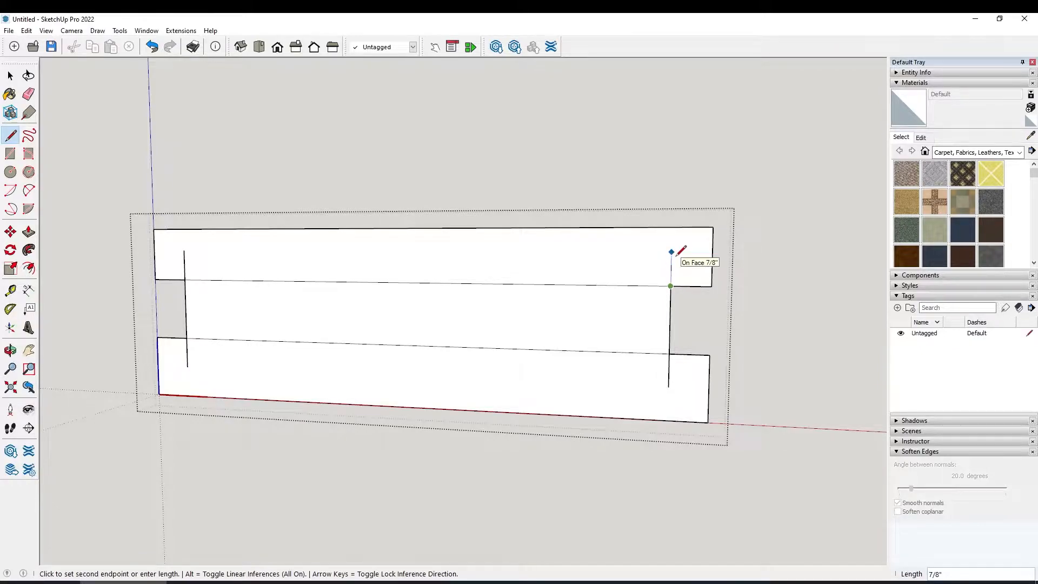
pyautogui.click(671, 251)
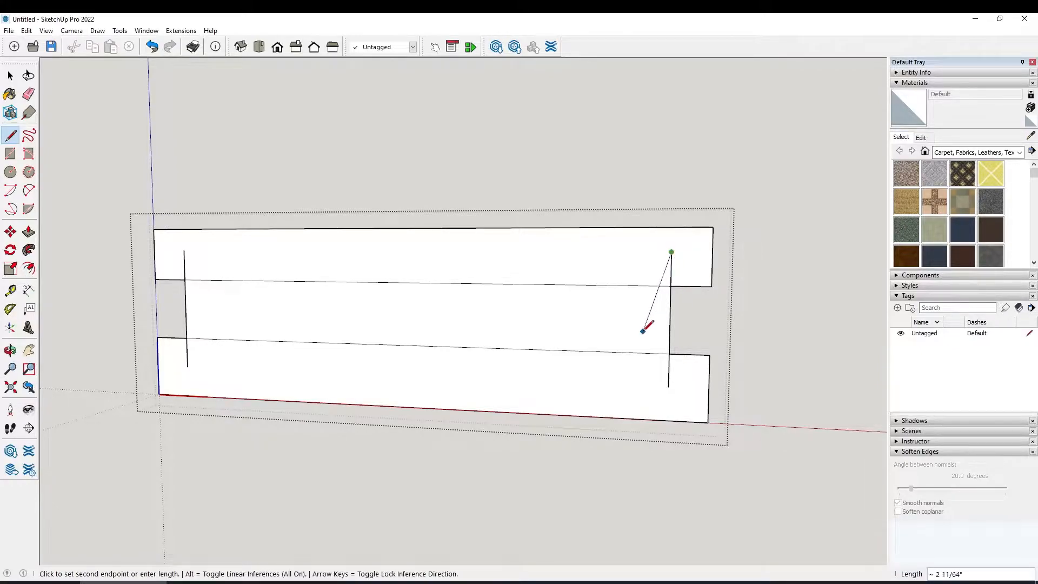
pyautogui.press('space')
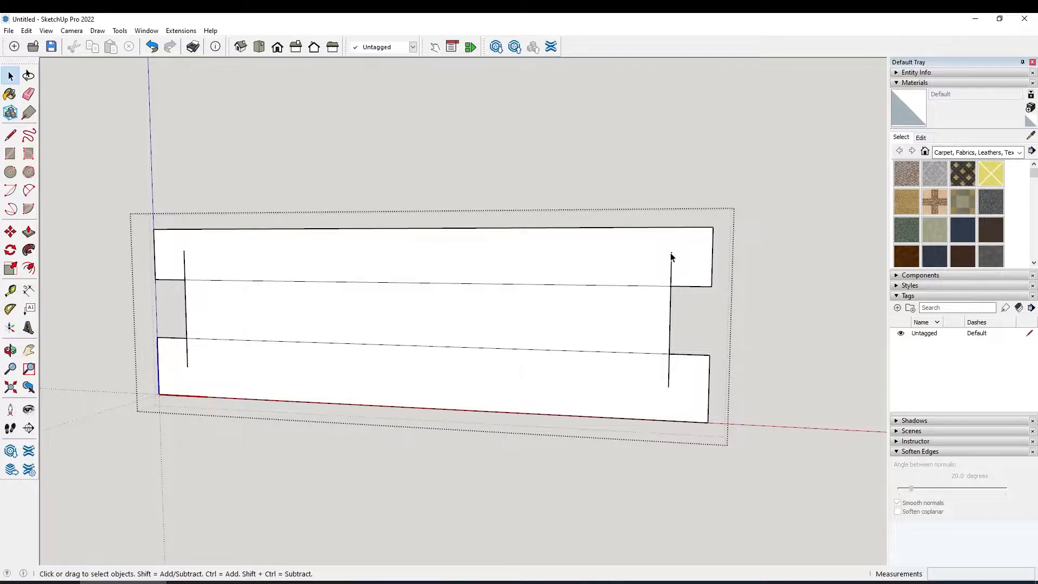
# Try extending the upper-right vertical line 3/8 inch upward and adding a 3/4-inch horizontal line toward the wall's right end
pyautogui.press('l')
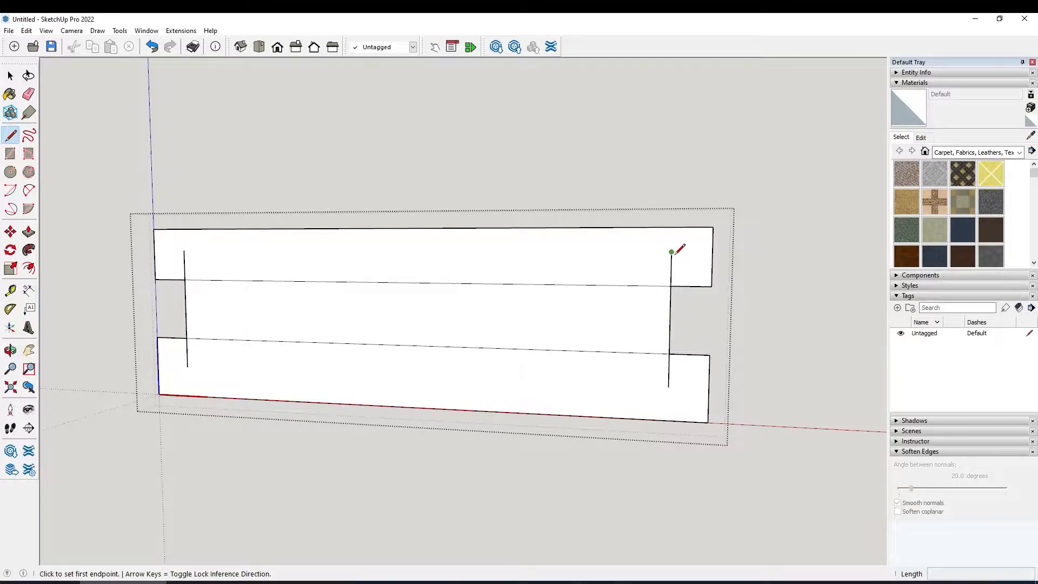
pyautogui.click(671, 252)
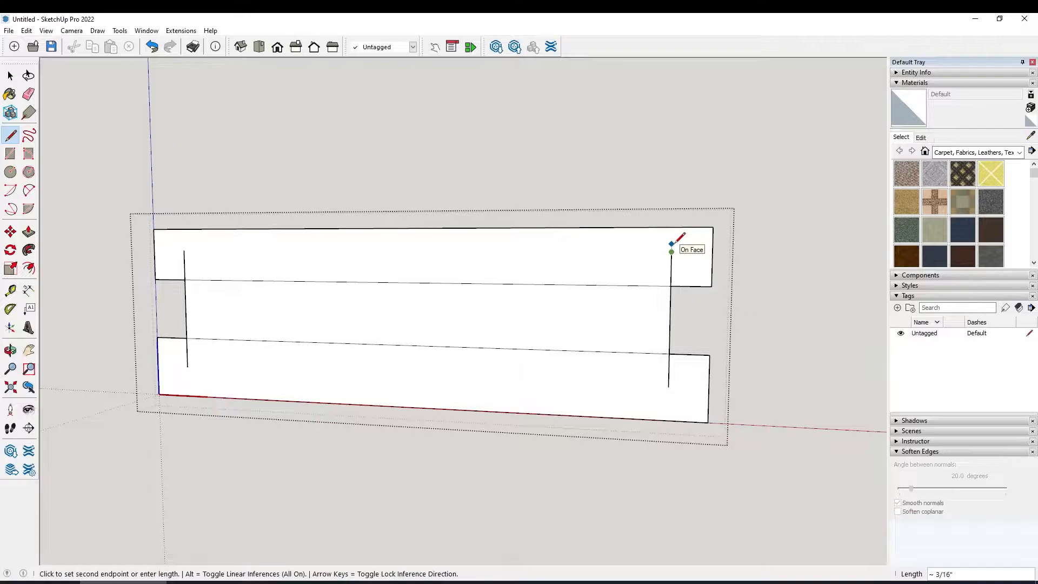
pyautogui.write('3/8"')
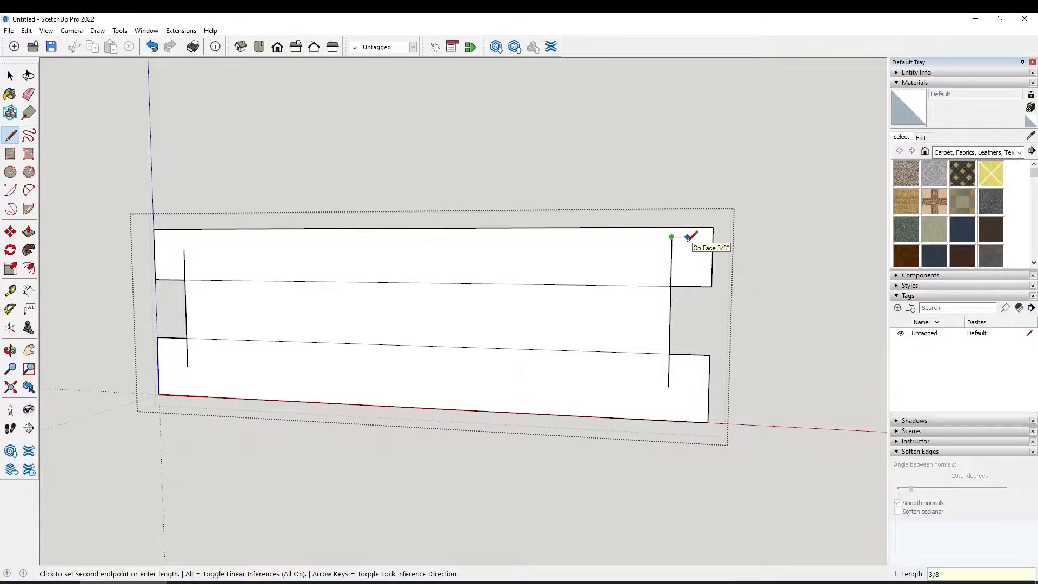
pyautogui.press('BackSpace')
pyautogui.press('BackSpace')
pyautogui.press('BackSpace')
pyautogui.write('/4')
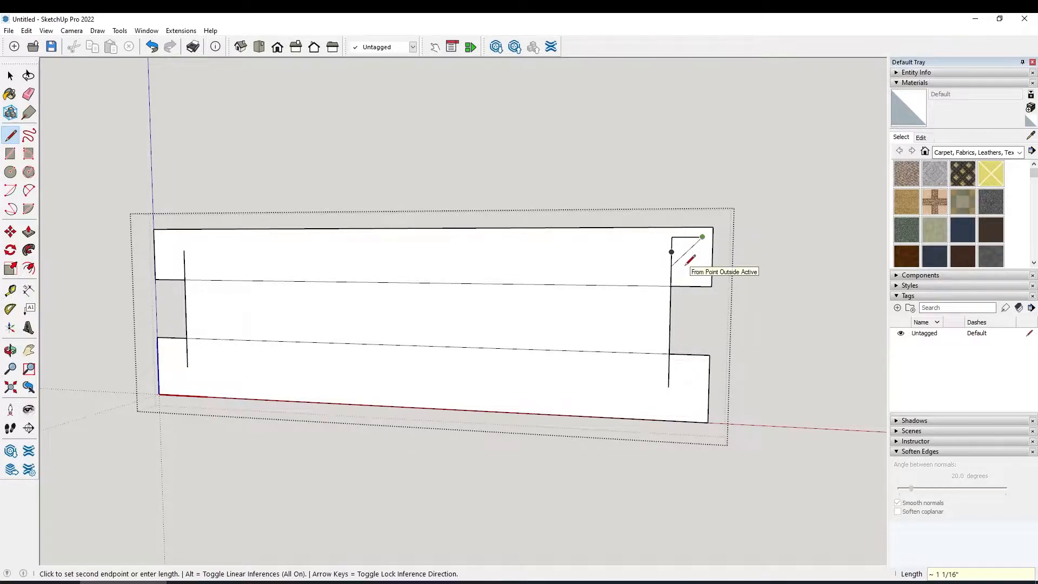
pyautogui.press('Escape')
pyautogui.hotkey('ctrl', 'z')
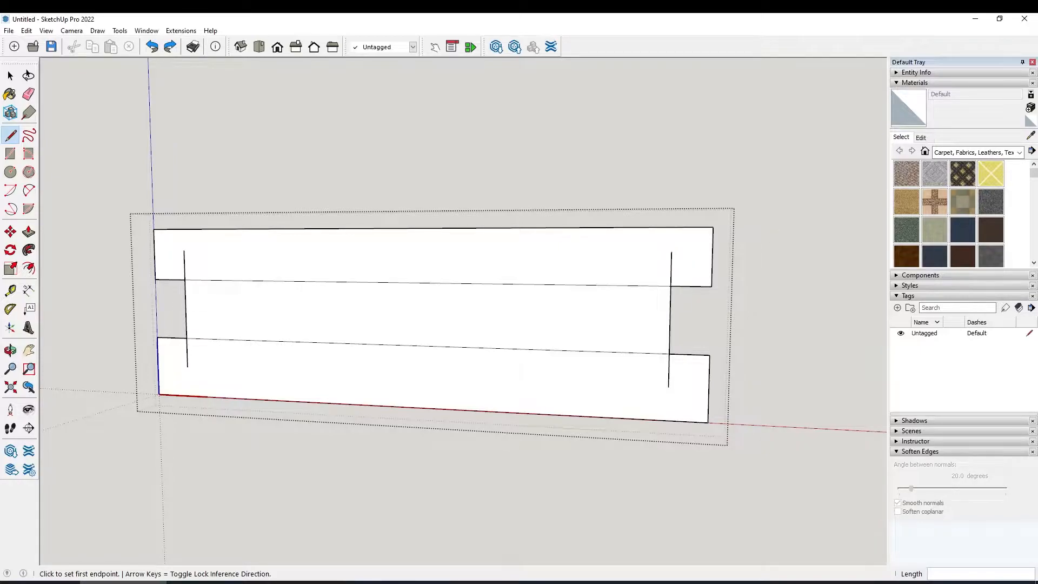
# Consult the reference photo of the wooden box and try extending the upper-right vertical line 1/4 inch upward
pyautogui.moveTo(1037, 61)
pyautogui.mouseDown()
pyautogui.moveTo(643, 59)
pyautogui.moveTo(514, 15)
pyautogui.mouseUp()
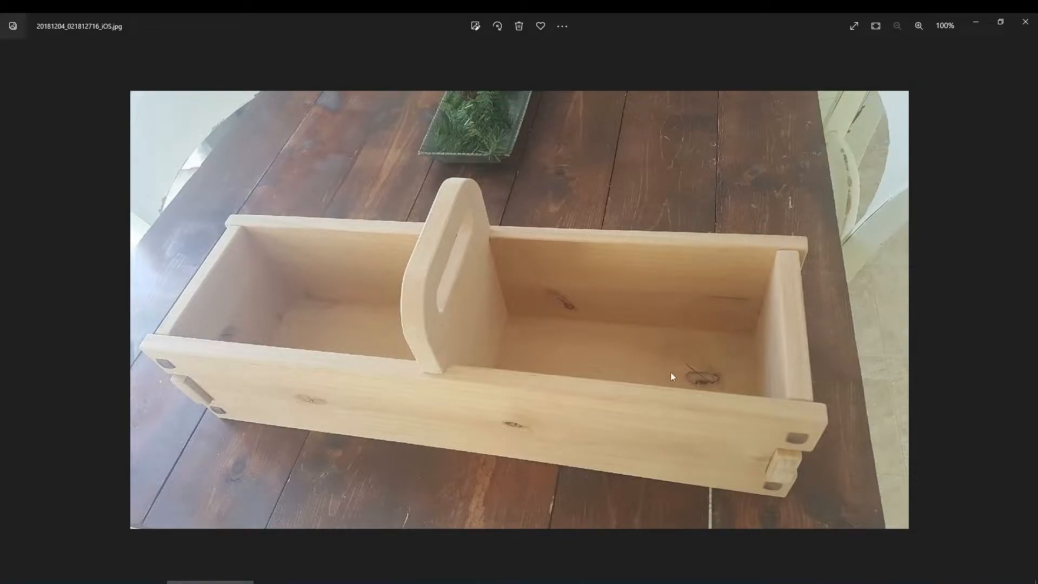
pyautogui.moveTo(593, 23)
pyautogui.mouseDown()
pyautogui.moveTo(709, 53)
pyautogui.moveTo(1037, 24)
pyautogui.mouseUp()
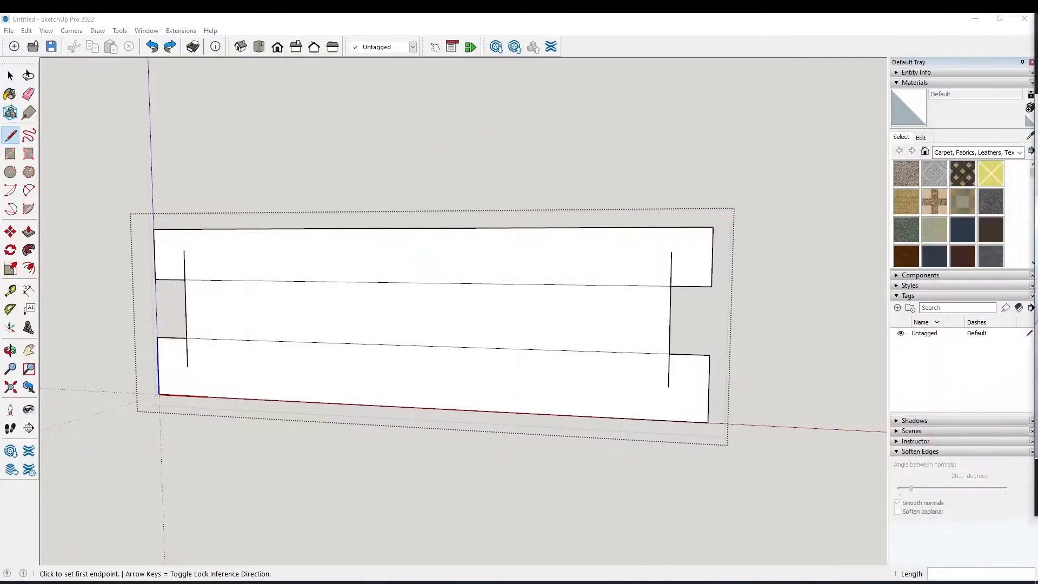
pyautogui.click(671, 251)
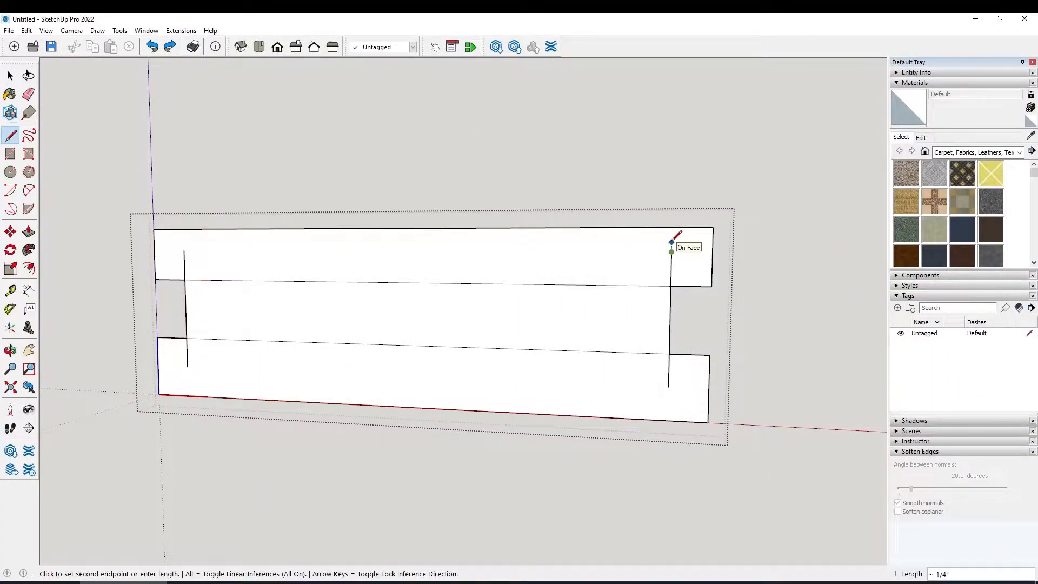
pyautogui.write('1')
pyautogui.press('Return')
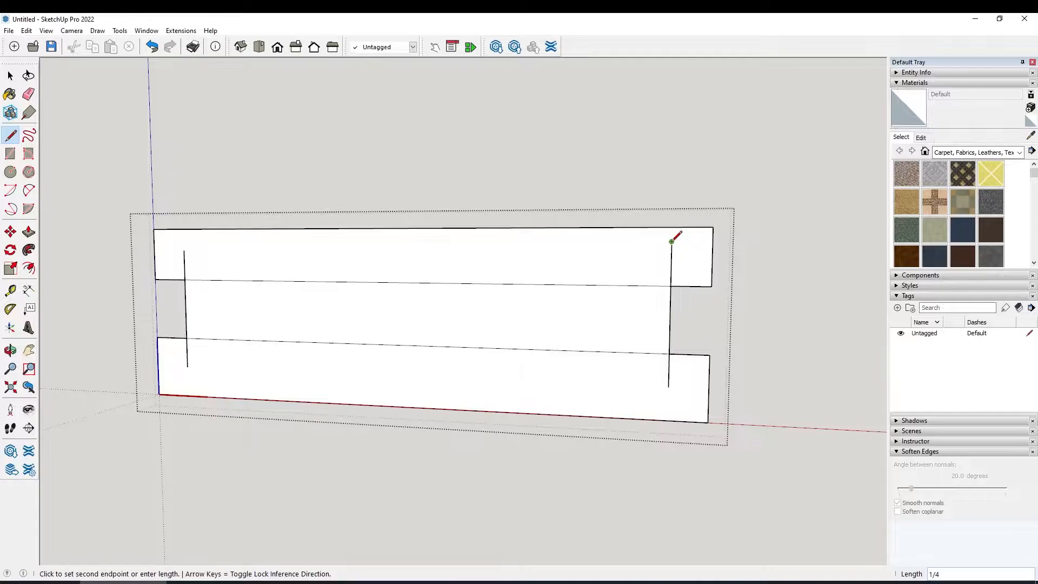
pyautogui.hotkey('ctrl', 'z')
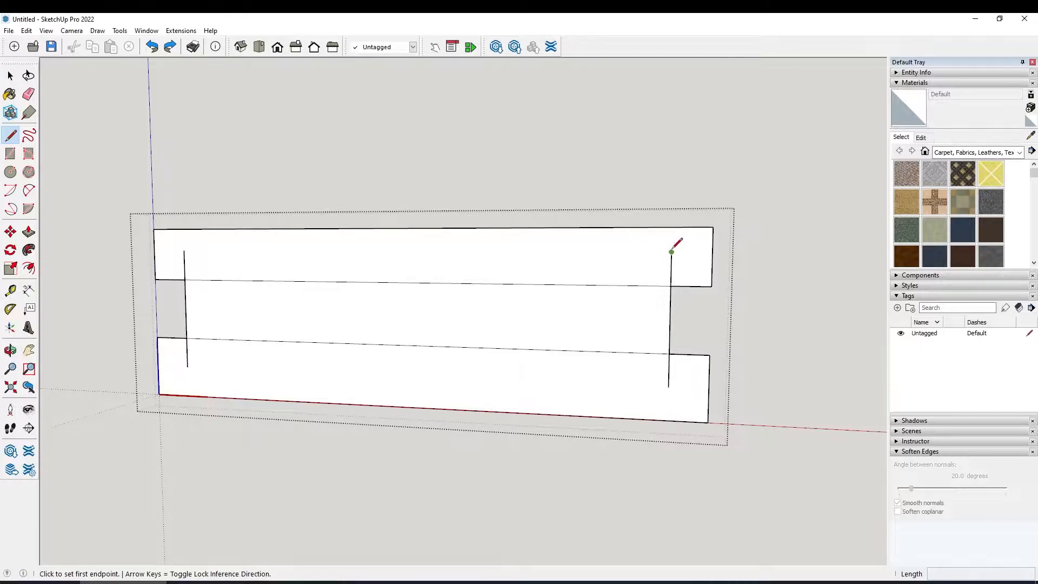
# Draw horizontal lines about 3/8 inch long toward the wall's right end from the outer tips of both right-hand vertical lines
pyautogui.click(671, 252)
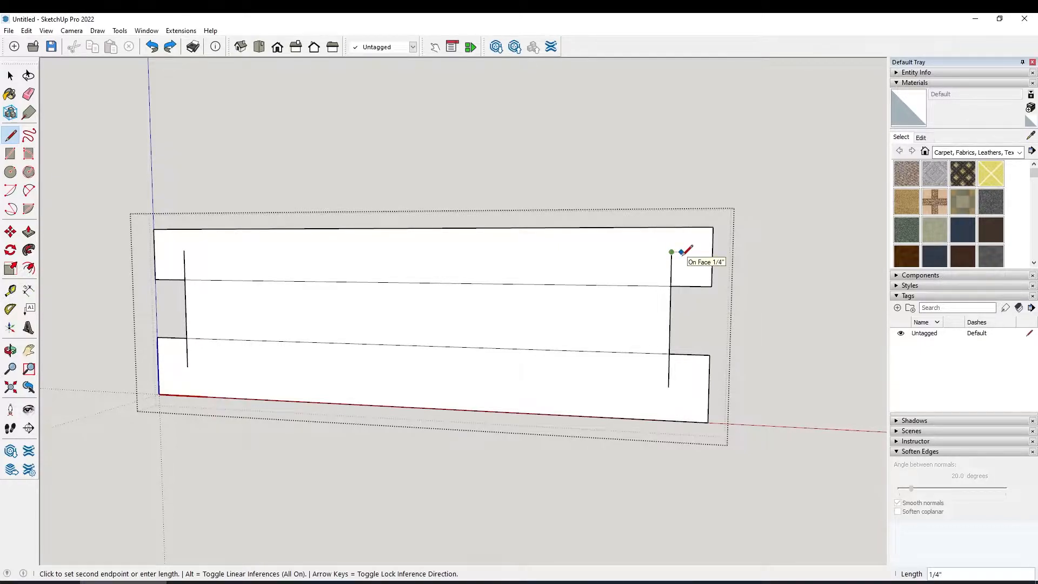
pyautogui.write('3 27')
pyautogui.press('Return')
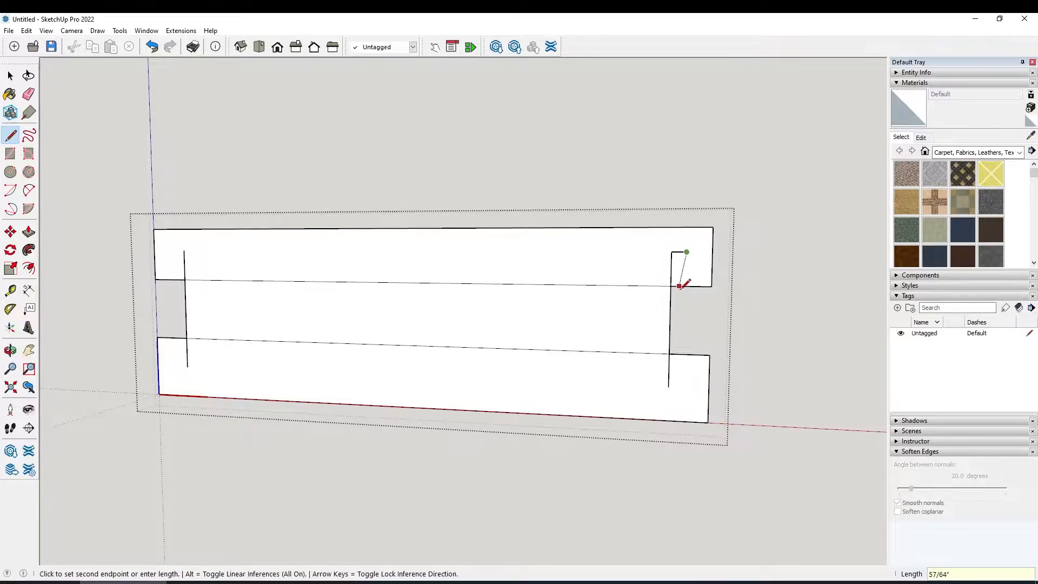
pyautogui.press('Escape')
pyautogui.click(668, 386)
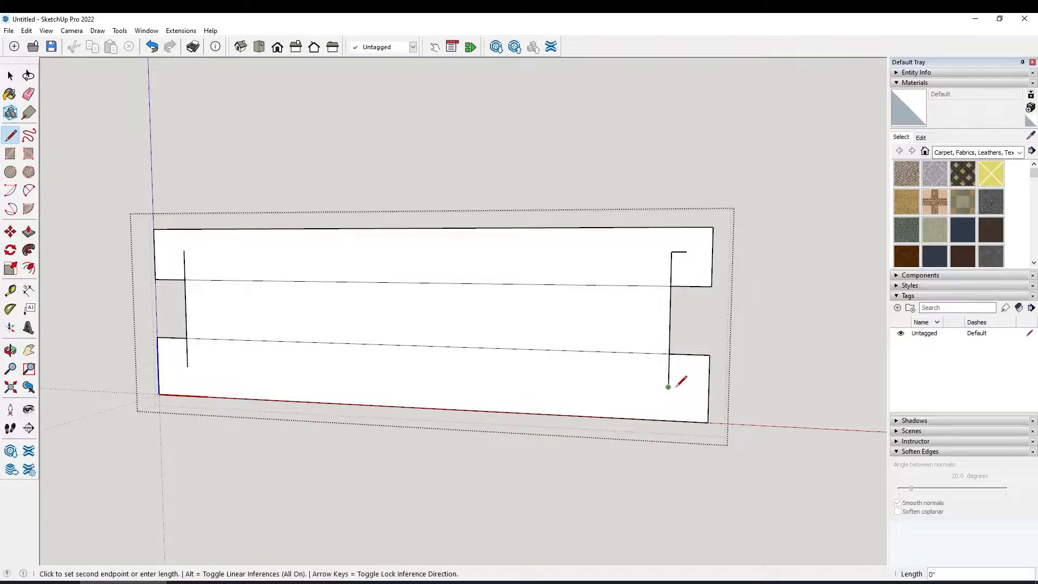
pyautogui.click(682, 387)
pyautogui.press('Escape')
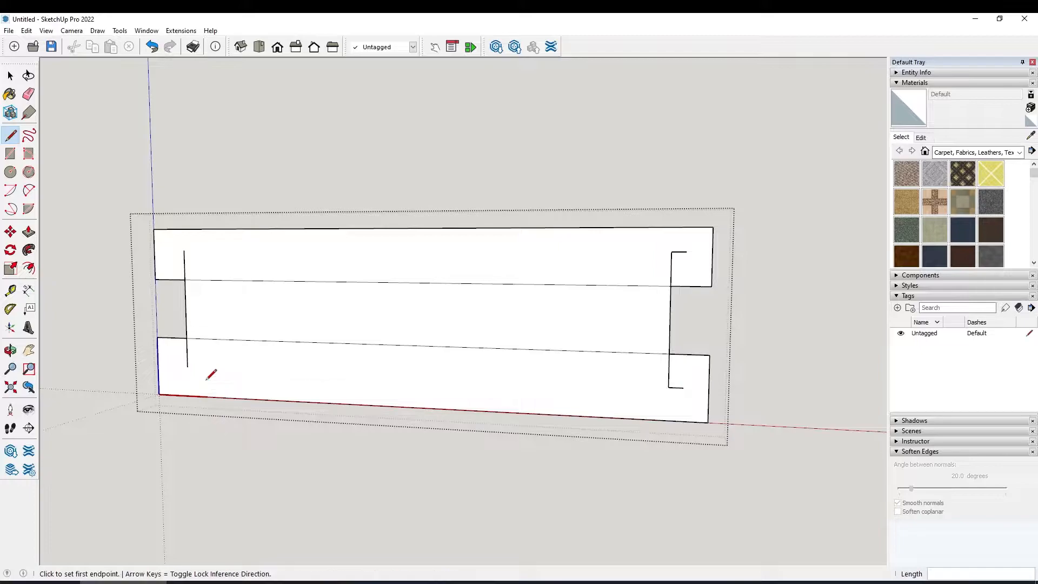
# Draw matching short horizontal lines toward the wall's left end from the outer tips of both left-hand vertical lines
pyautogui.click(188, 366)
pyautogui.click(177, 366)
pyautogui.press('Escape')
pyautogui.click(183, 250)
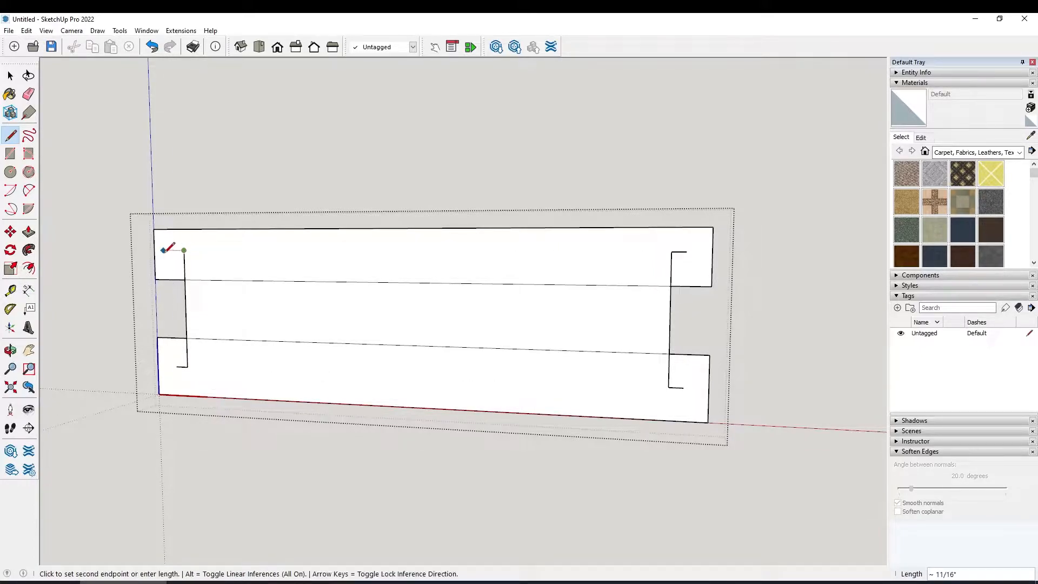
pyautogui.click(173, 251)
pyautogui.press('Escape')
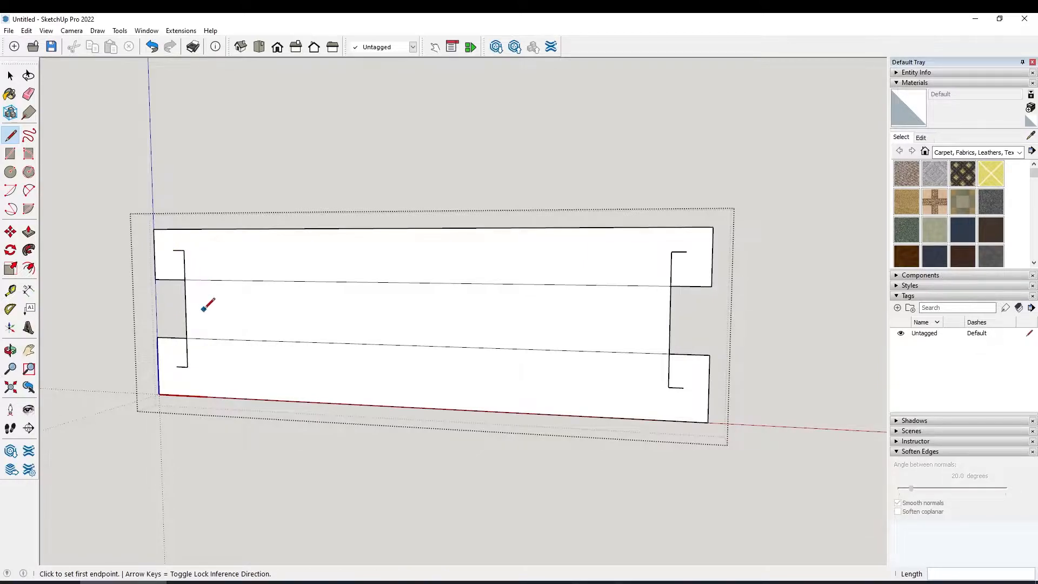
# Erase the two long band lines and the four 7/8-inch vertical helper lines, keeping the short horizontal lines in the fingers
pyautogui.press('space')
pyautogui.press('e')
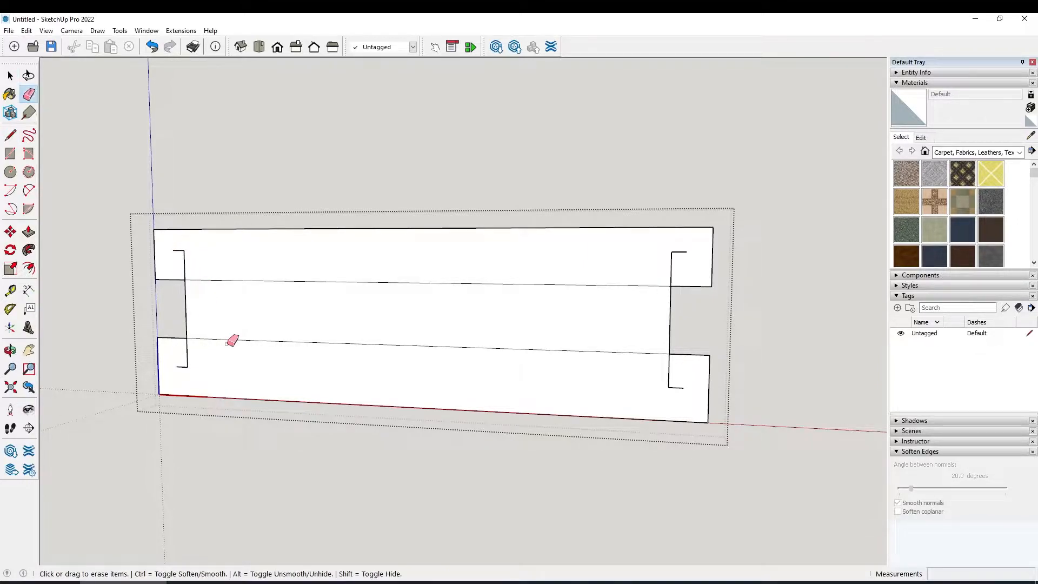
pyautogui.click(185, 265)
pyautogui.click(221, 282)
pyautogui.click(249, 341)
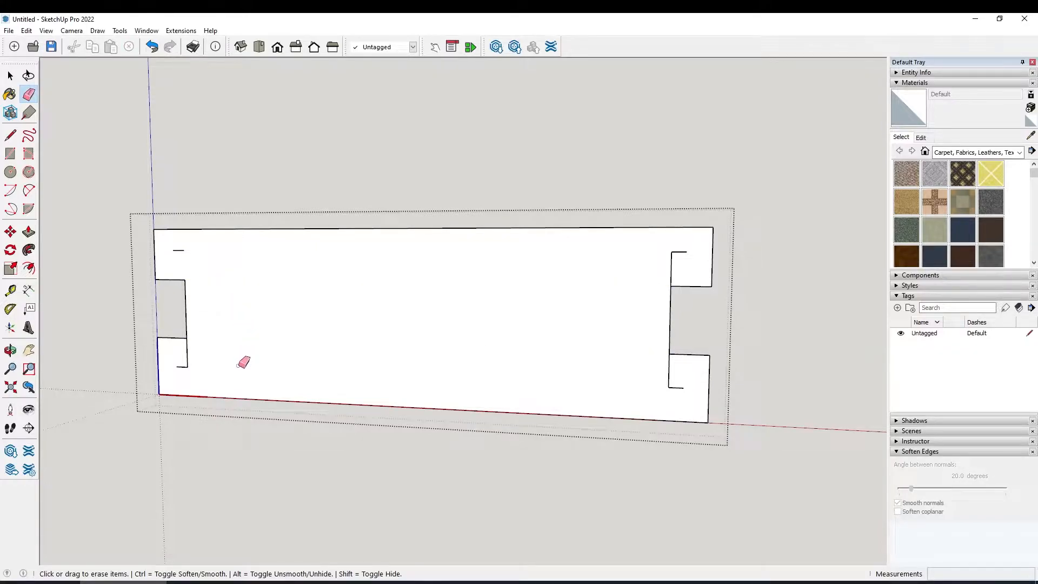
pyautogui.click(187, 352)
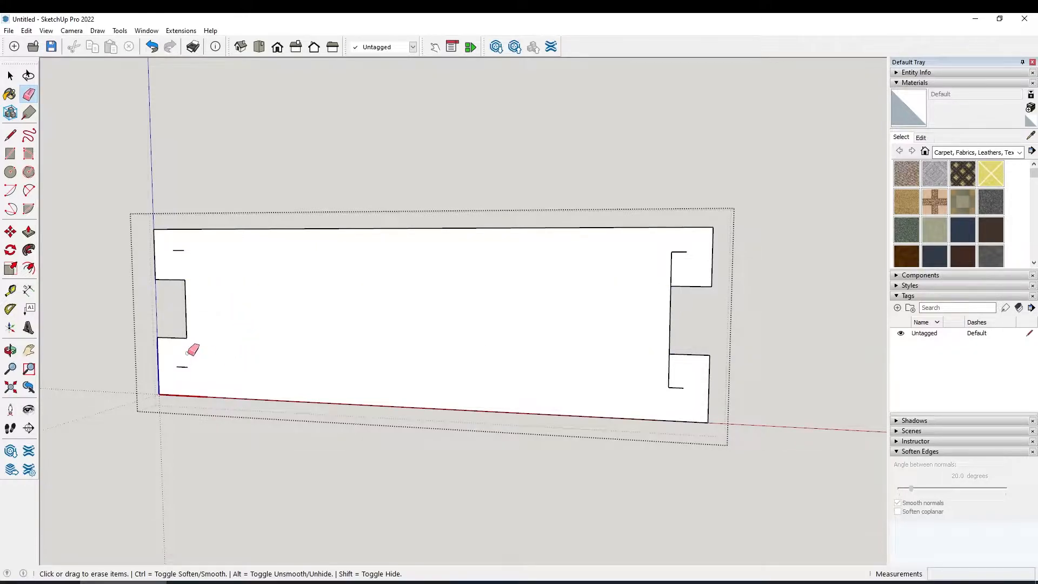
pyautogui.click(669, 372)
pyautogui.click(671, 269)
# Draw a 1/2-inch square centred on the outer end of the short horizontal line in the upper-right finger, starting with 1/4-inch offset lines
pyautogui.press('l')
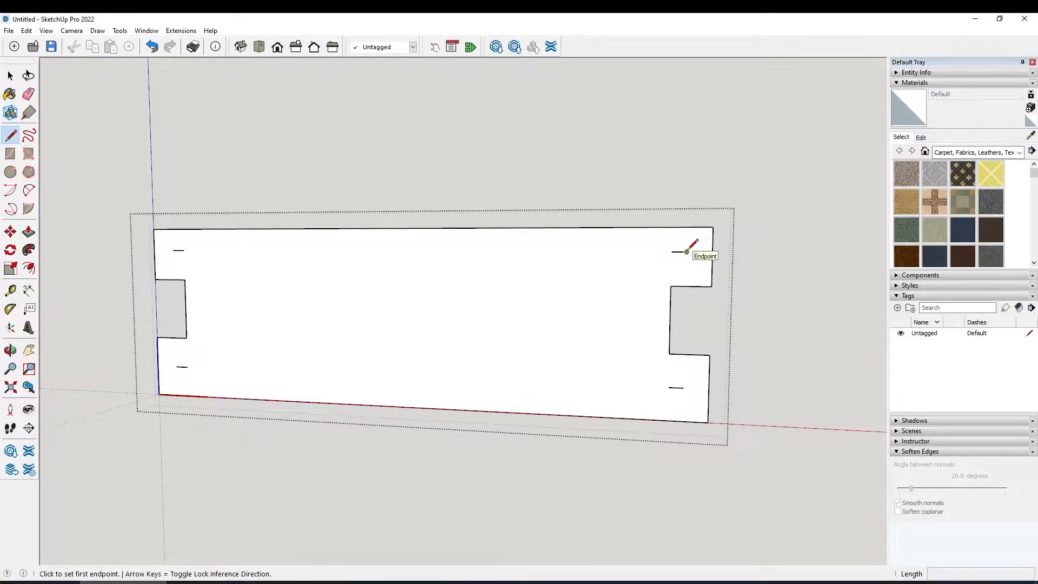
pyautogui.click(686, 252)
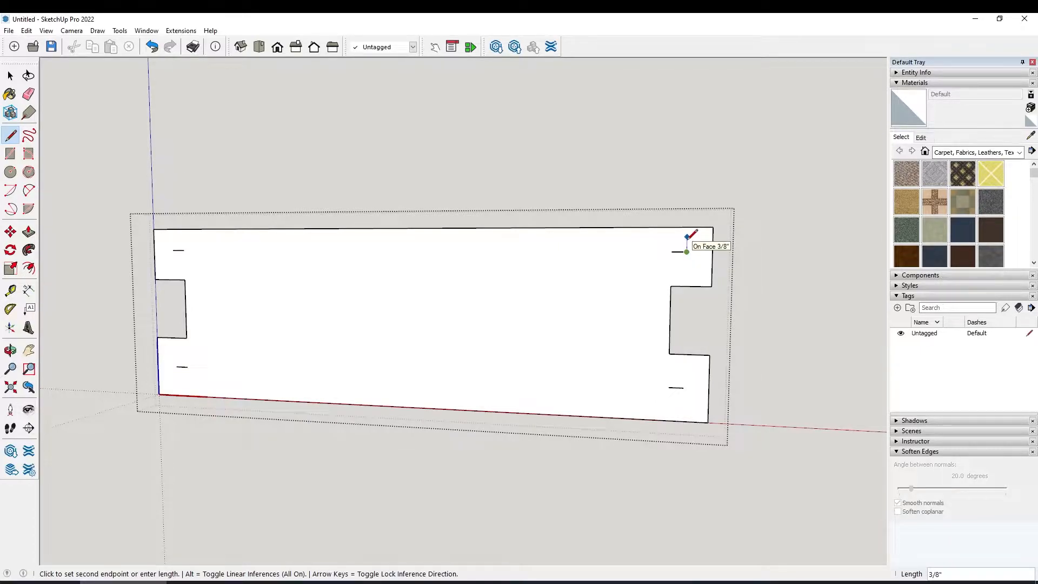
pyautogui.press('Return')
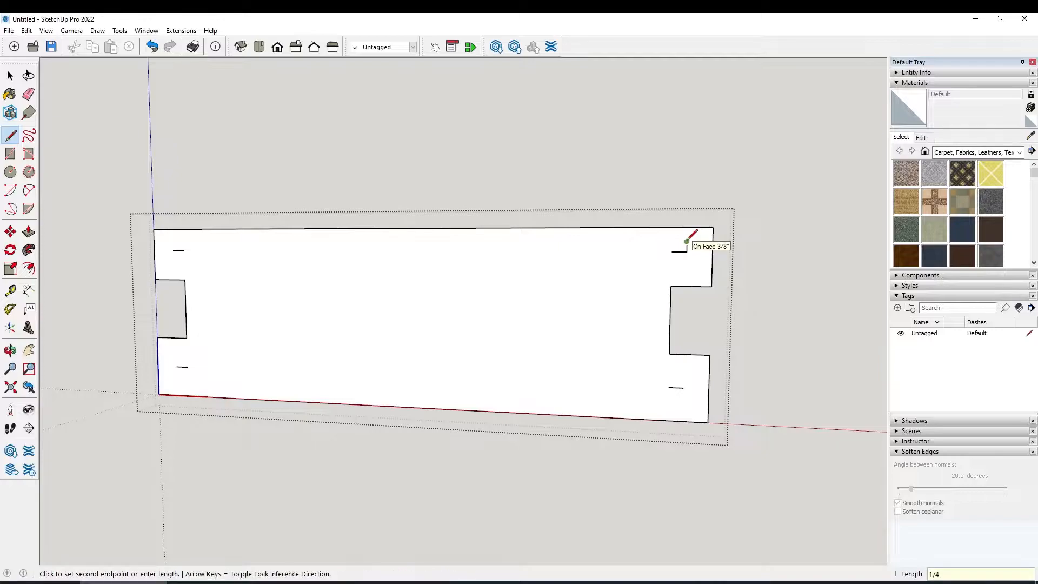
pyautogui.press('Return')
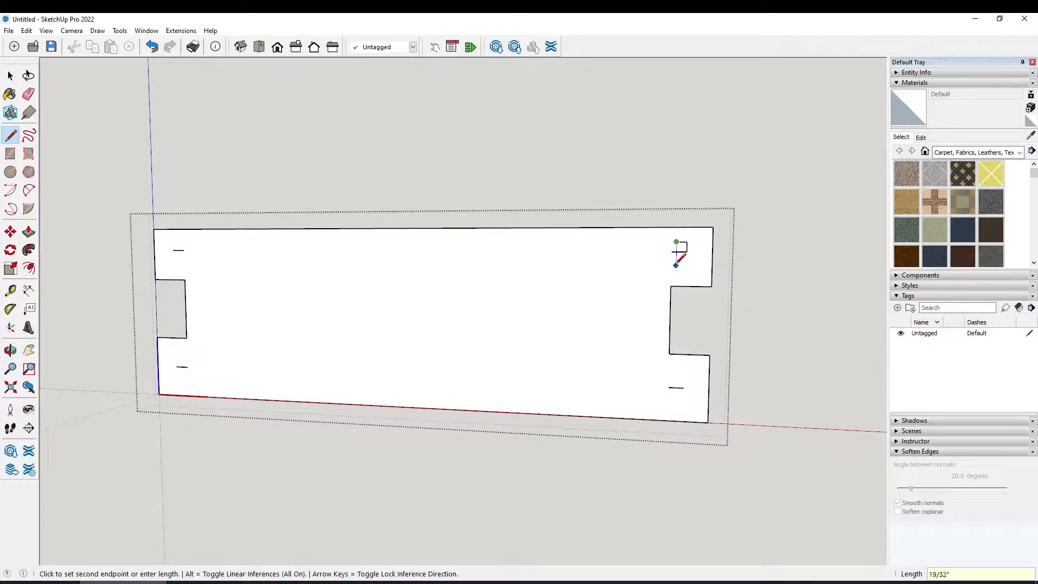
pyautogui.write('.5')
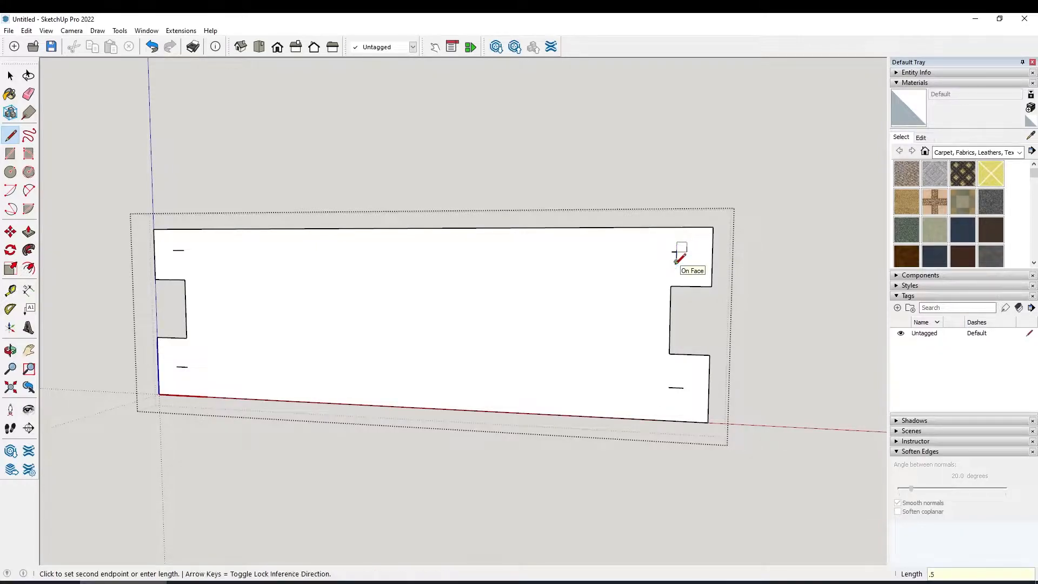
pyautogui.press('Return')
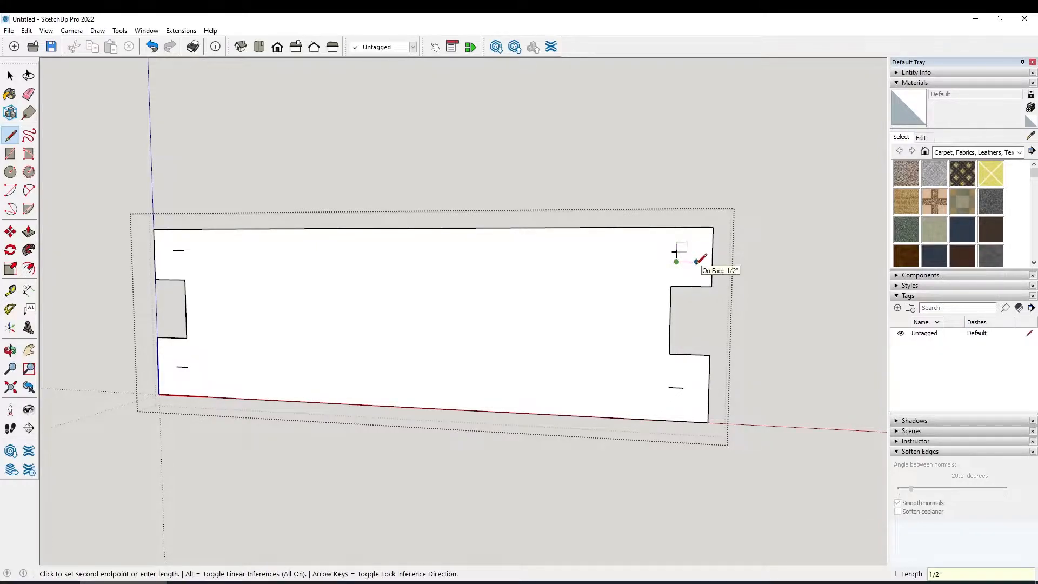
pyautogui.write('.5')
pyautogui.press('Return')
pyautogui.click(697, 243)
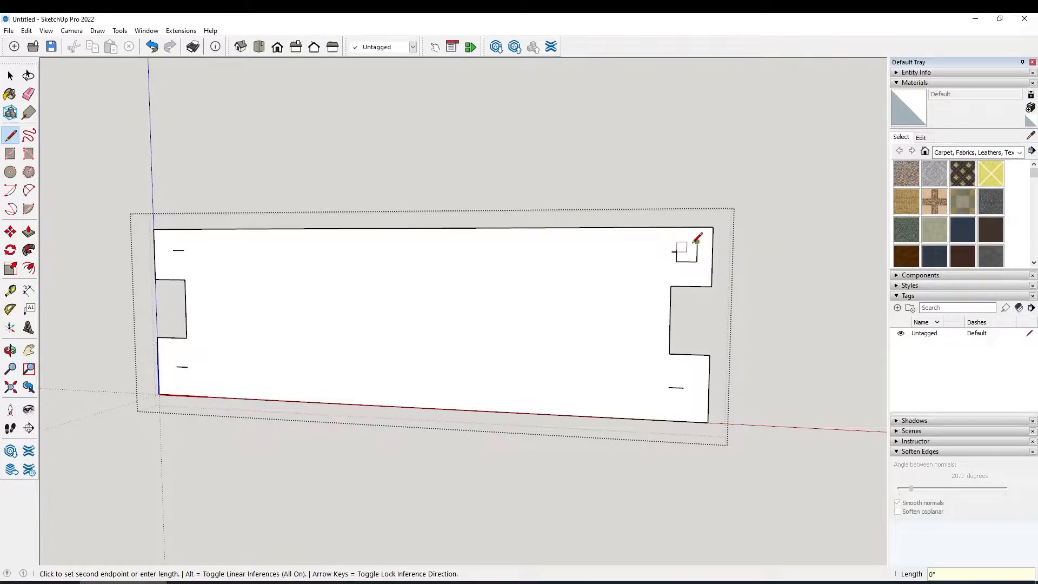
pyautogui.click(687, 243)
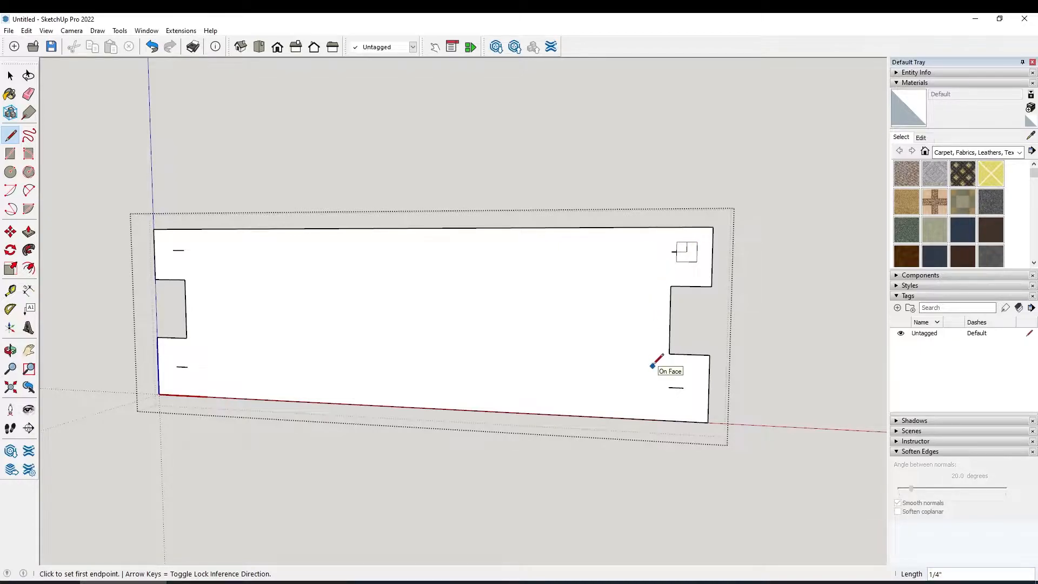
# Draw a matching 1/2-inch square centred on the outer end of the short line in the lower-right finger, using 1/4-inch offset lines
pyautogui.click(683, 388)
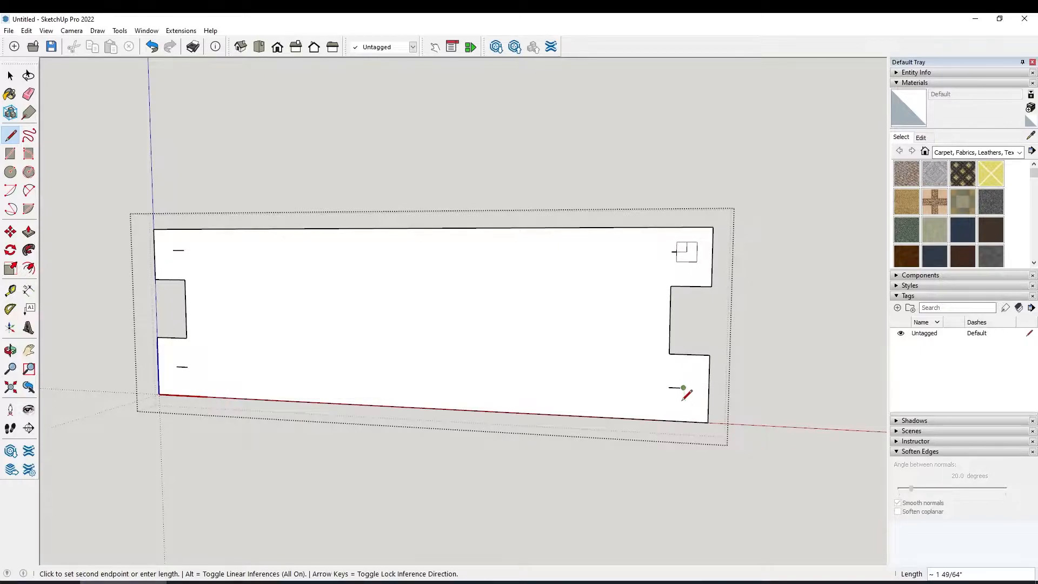
pyautogui.write('1/4')
pyautogui.press('Return')
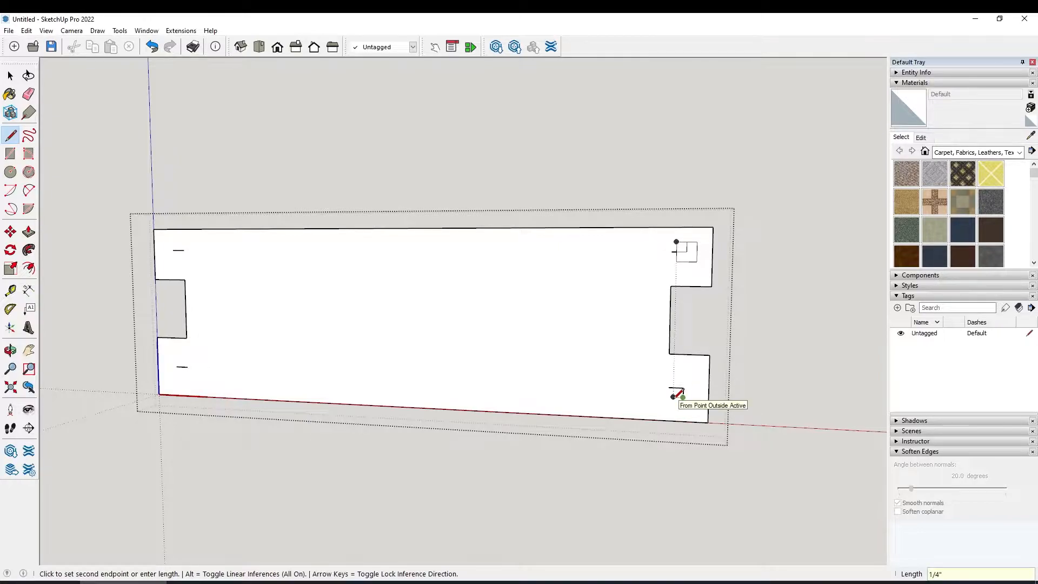
pyautogui.click(673, 397)
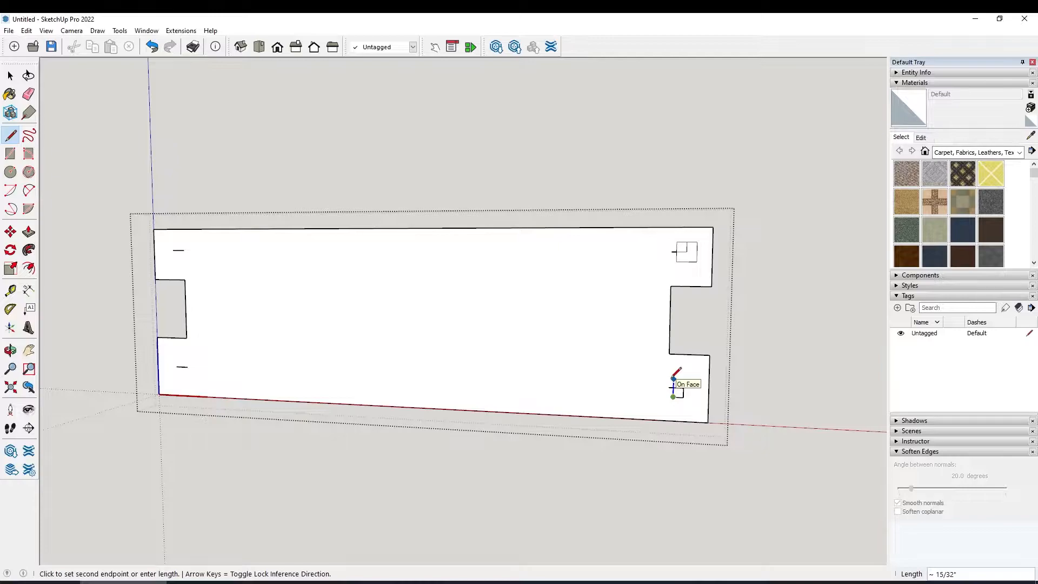
pyautogui.write('.5')
pyautogui.press('Return')
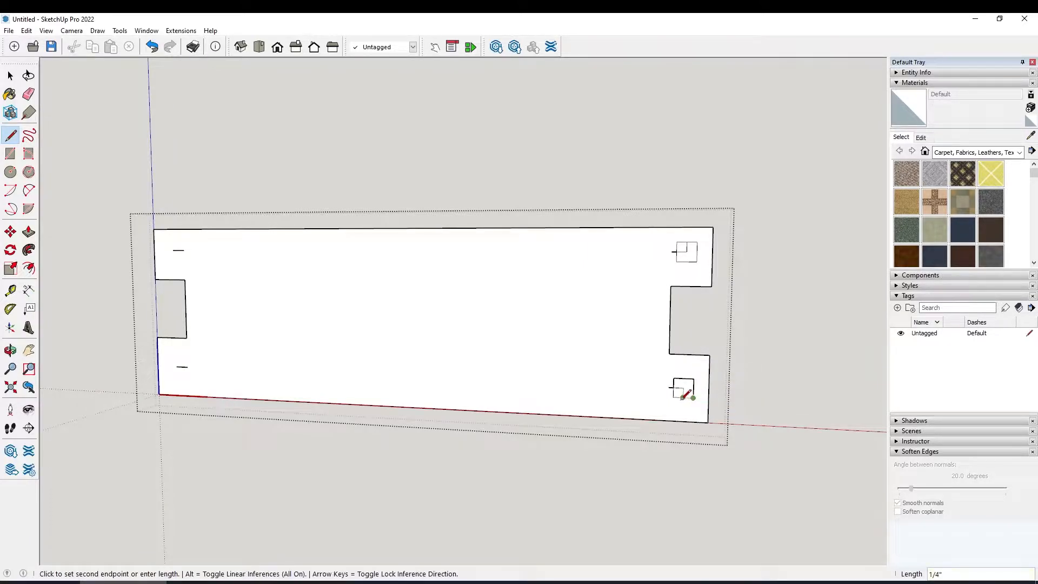
pyautogui.click(694, 398)
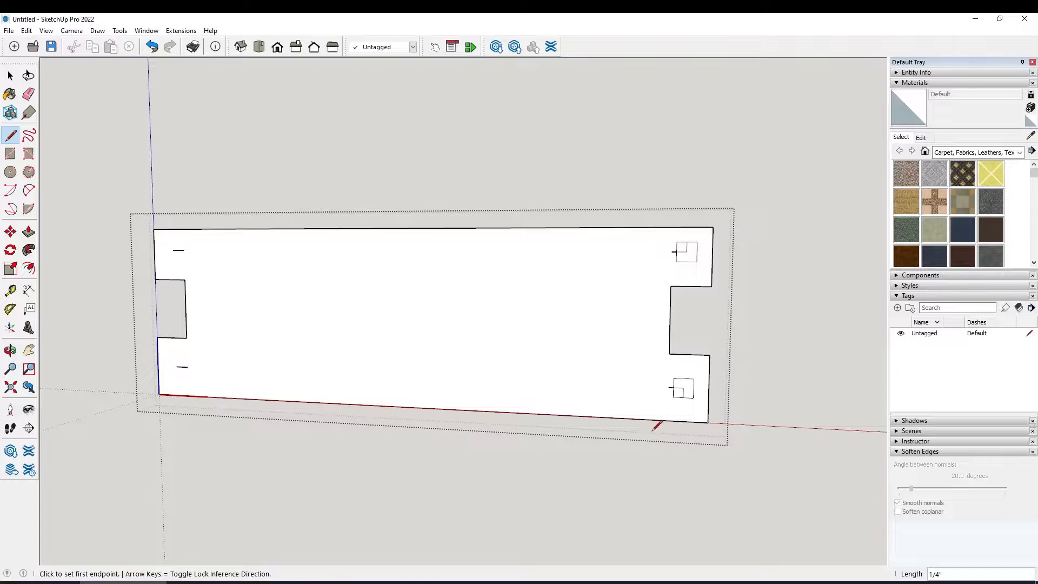
# Erase the short helper lines inside and beside both right-hand squares, leaving only the square outlines
pyautogui.press('e')
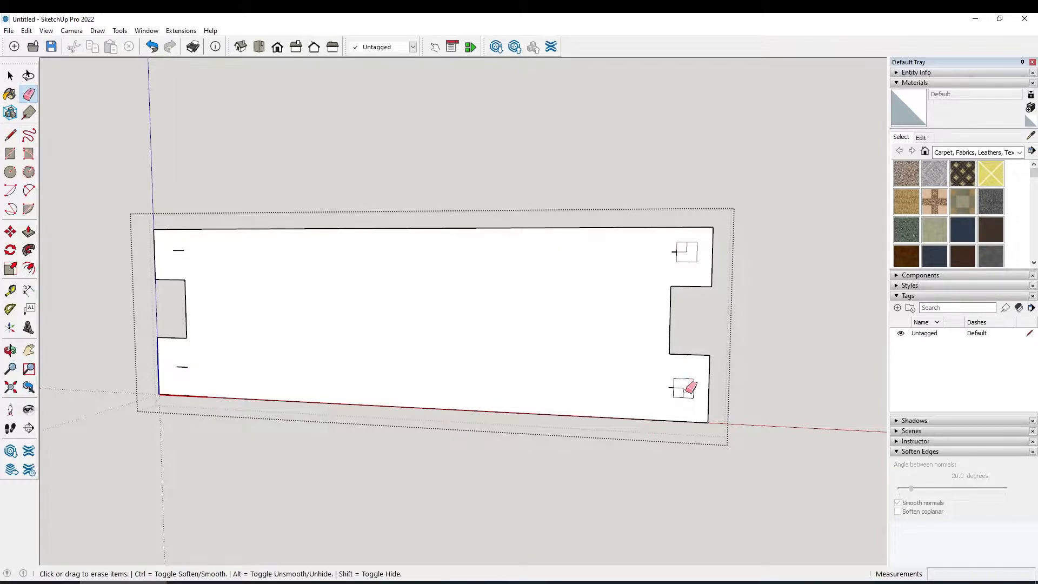
pyautogui.click(681, 389)
pyautogui.click(670, 387)
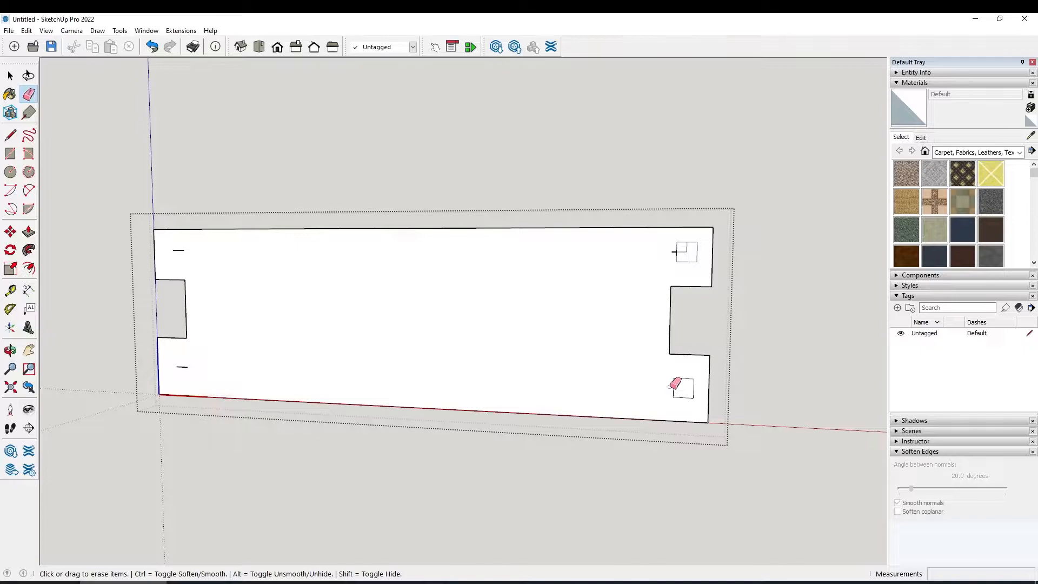
pyautogui.click(685, 252)
pyautogui.press('l')
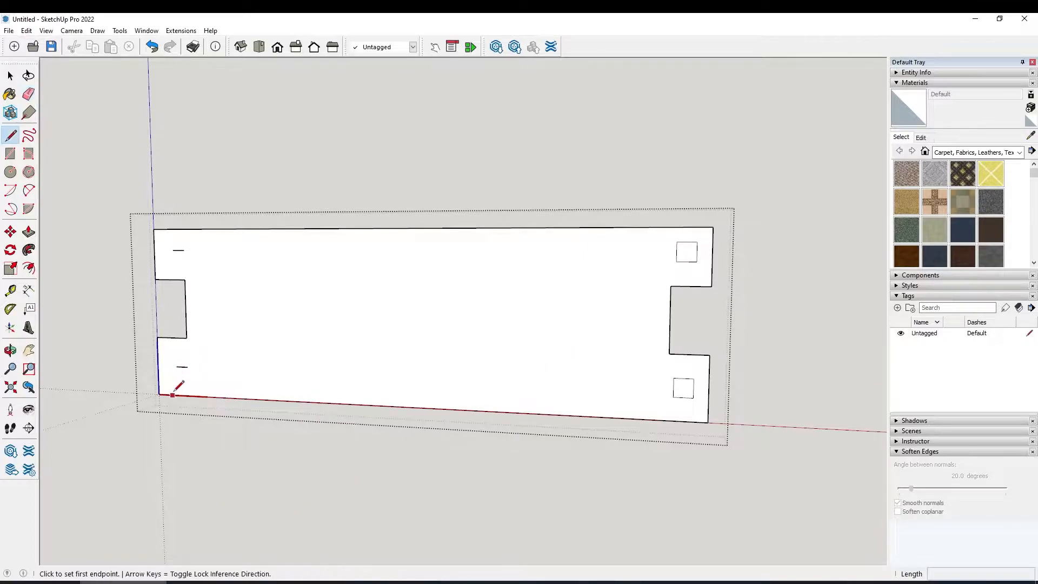
pyautogui.click(176, 367)
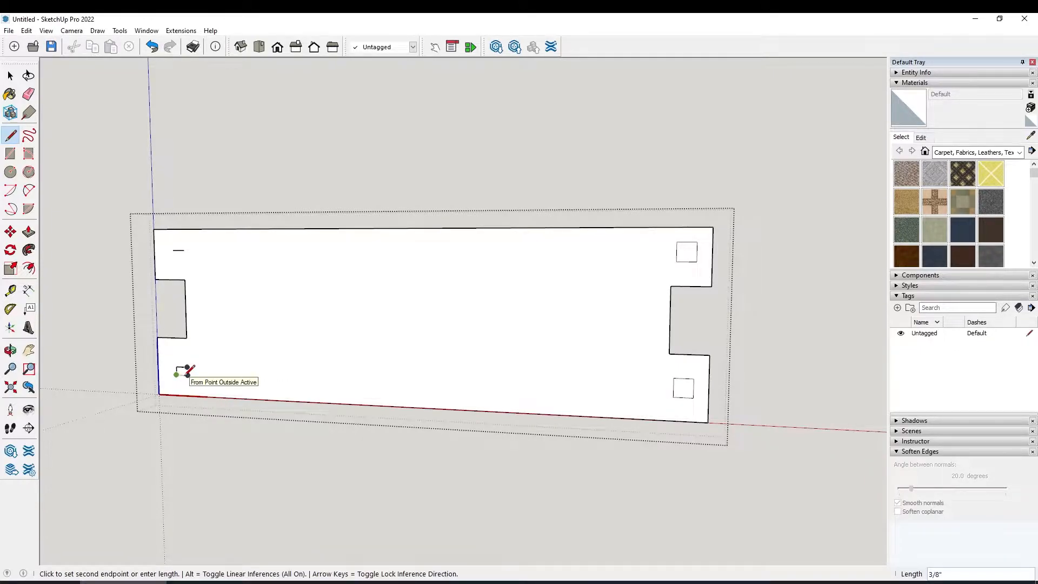
pyautogui.write('1/4')
pyautogui.click(183, 373)
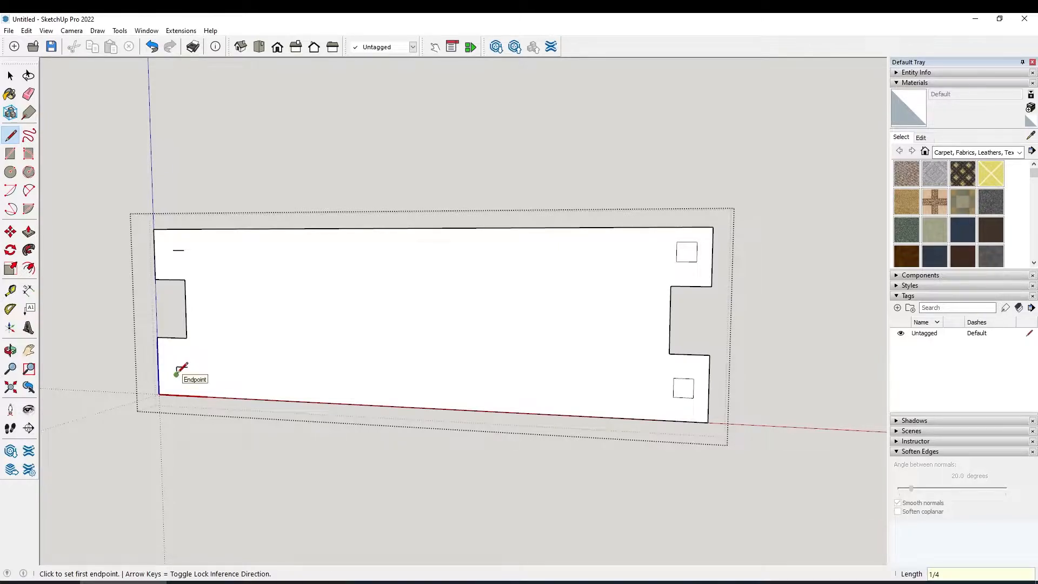
pyautogui.hotkey('ctrl', 'z')
# Draw a 1/2-inch square centred on the outer end of the short line in the lower-left finger, starting with 1/4-inch offset lines
pyautogui.click(176, 368)
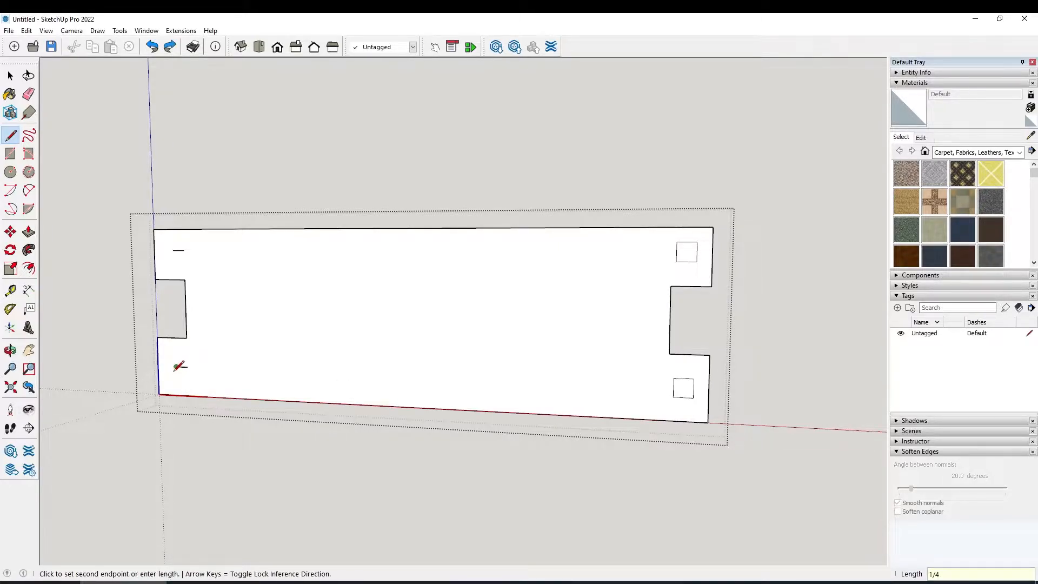
pyautogui.click(175, 374)
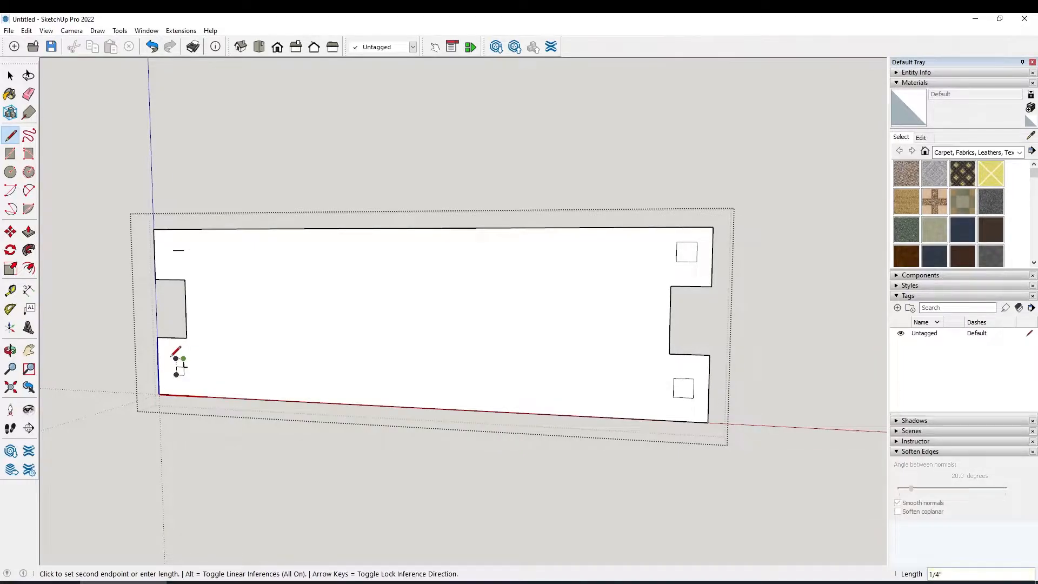
pyautogui.write('.5')
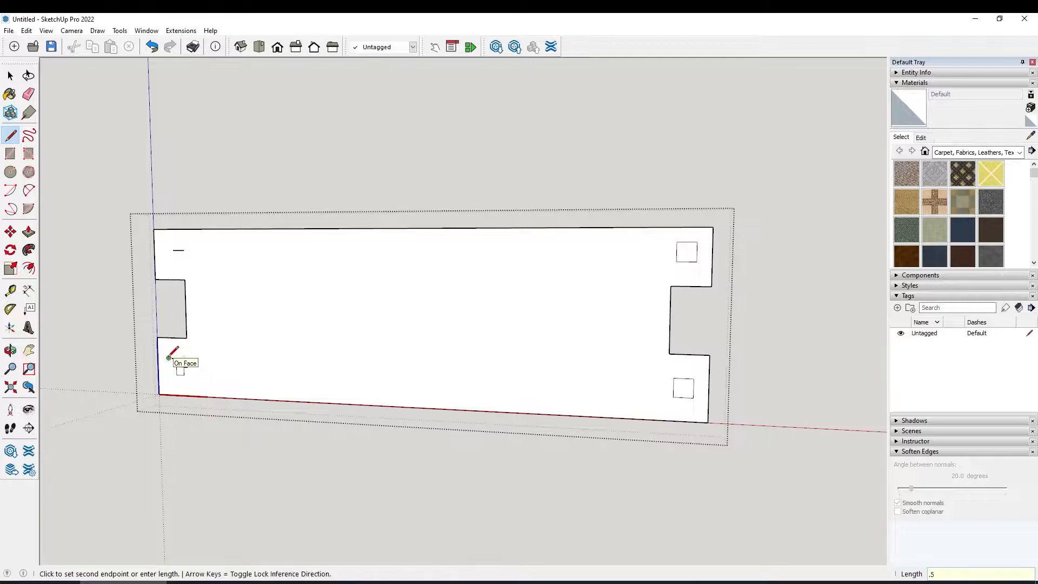
pyautogui.press('Return')
pyautogui.click(170, 374)
pyautogui.click(183, 375)
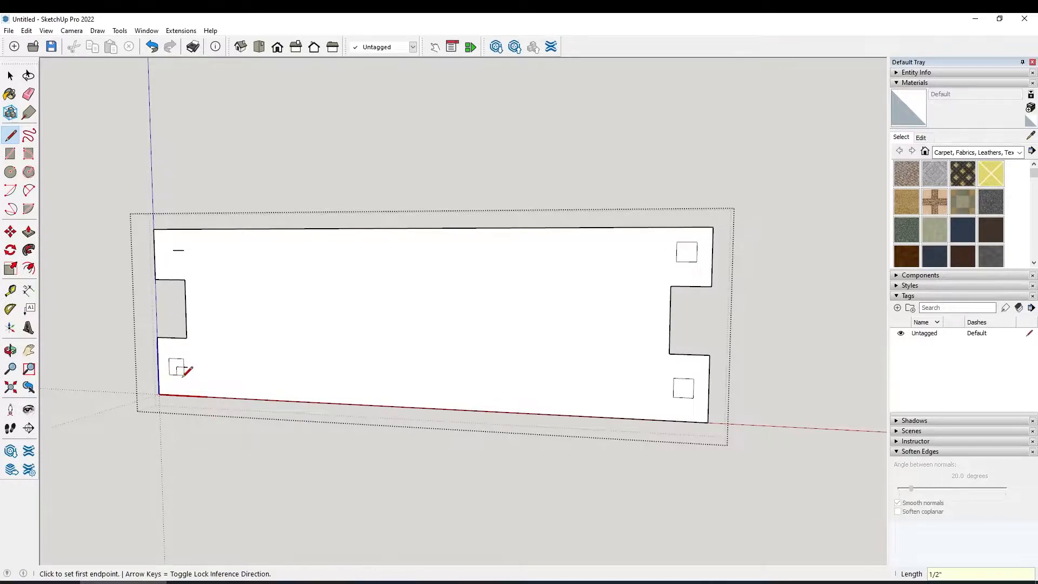
# Erase the leftover helper lines inside and beside the lower-left square
pyautogui.press('e')
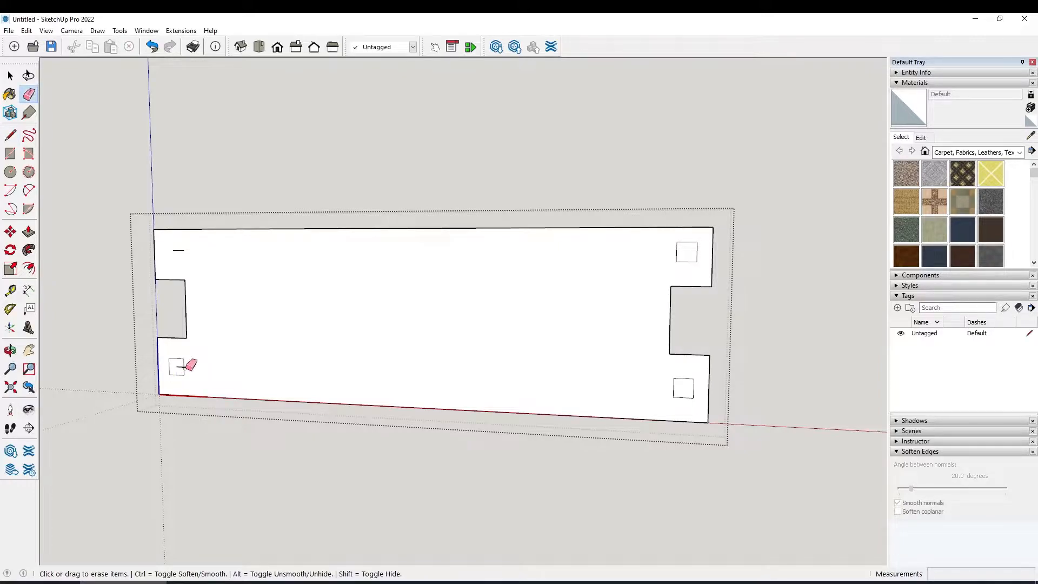
pyautogui.click(186, 367)
pyautogui.click(184, 368)
# Draw a 1/2-inch square centred on the short line's outer end in the upper-left finger using 1/4-inch offsets, and erase its helper lines
pyautogui.press('l')
pyautogui.click(173, 250)
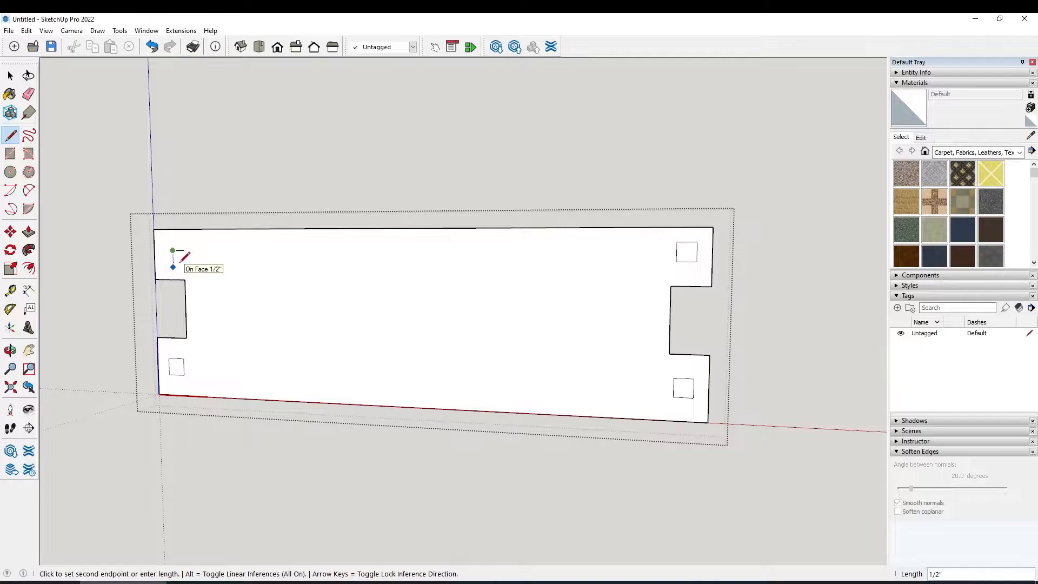
pyautogui.write('1/4')
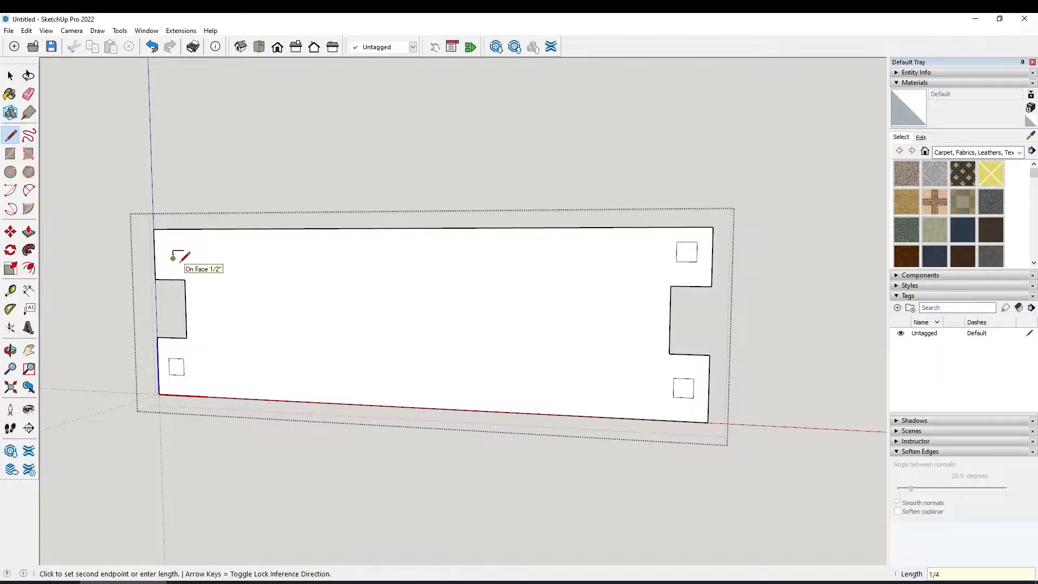
pyautogui.write('"')
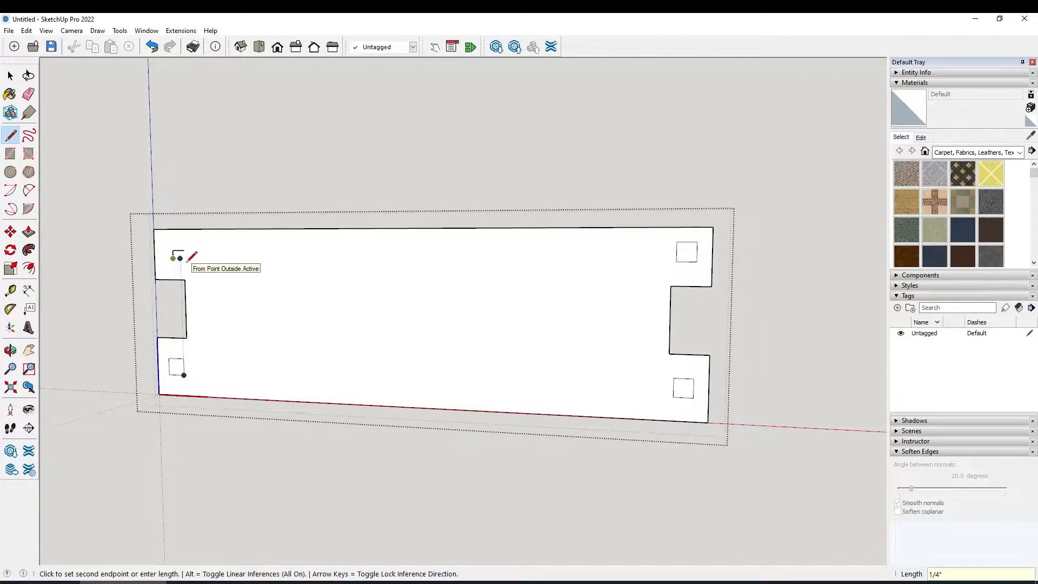
pyautogui.press('Return')
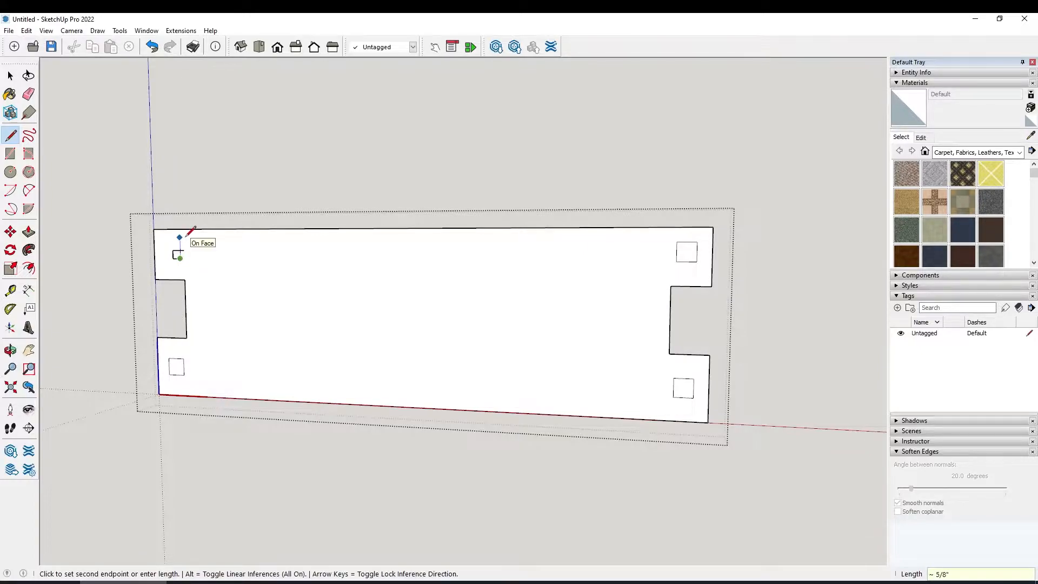
pyautogui.press('Return')
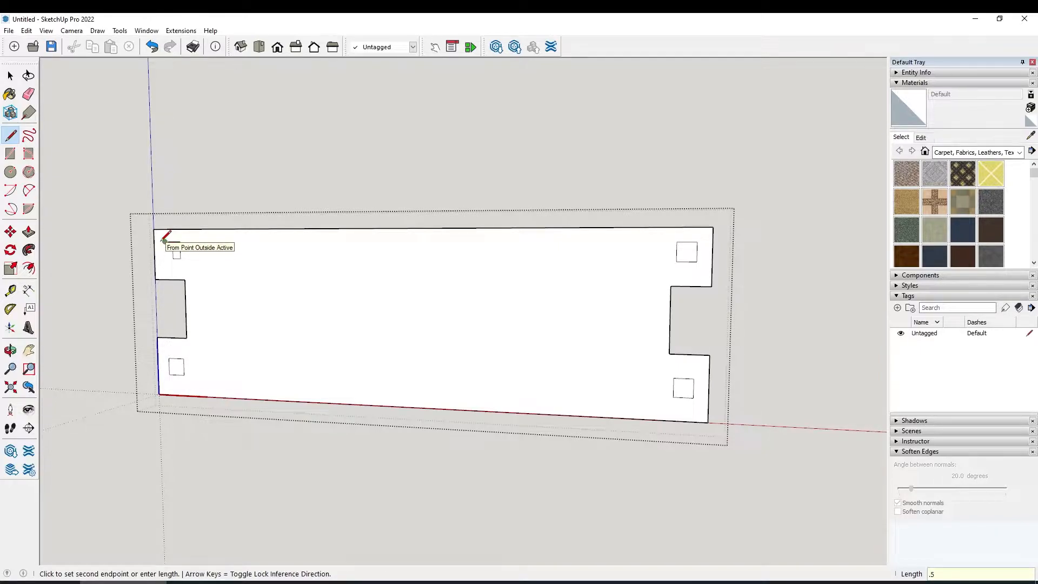
pyautogui.press('Return')
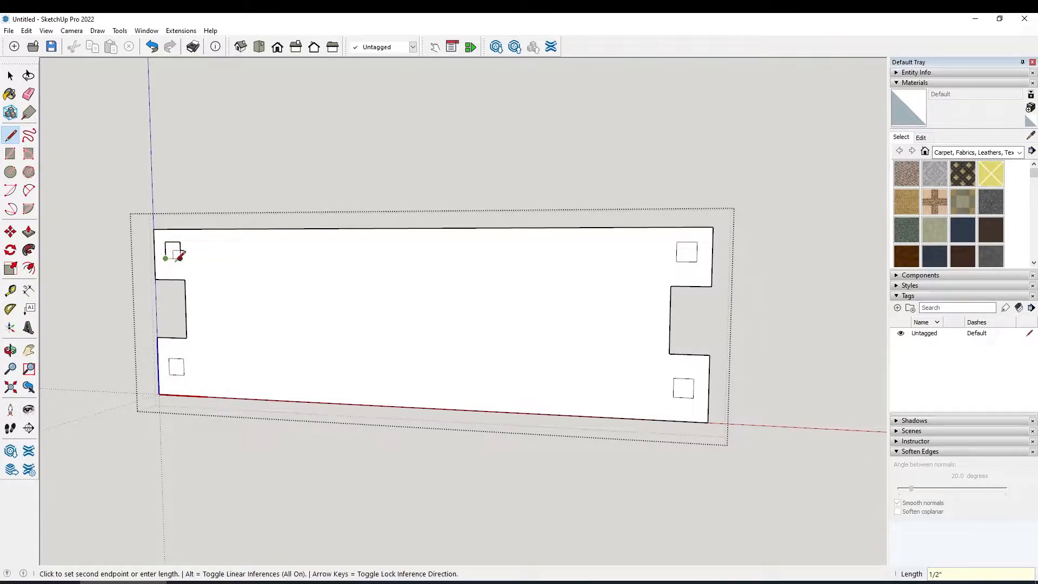
pyautogui.click(179, 258)
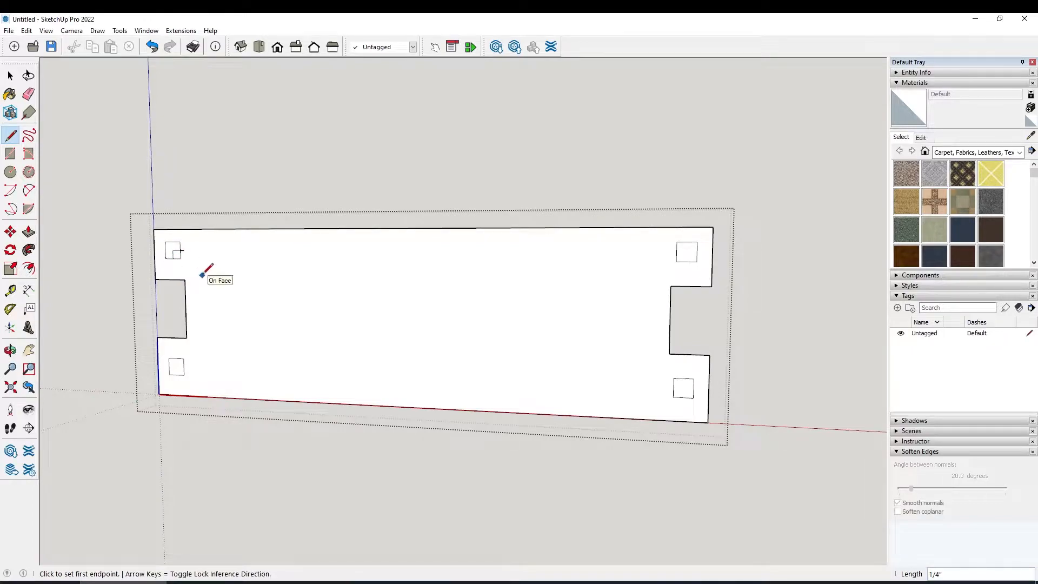
pyautogui.press('e')
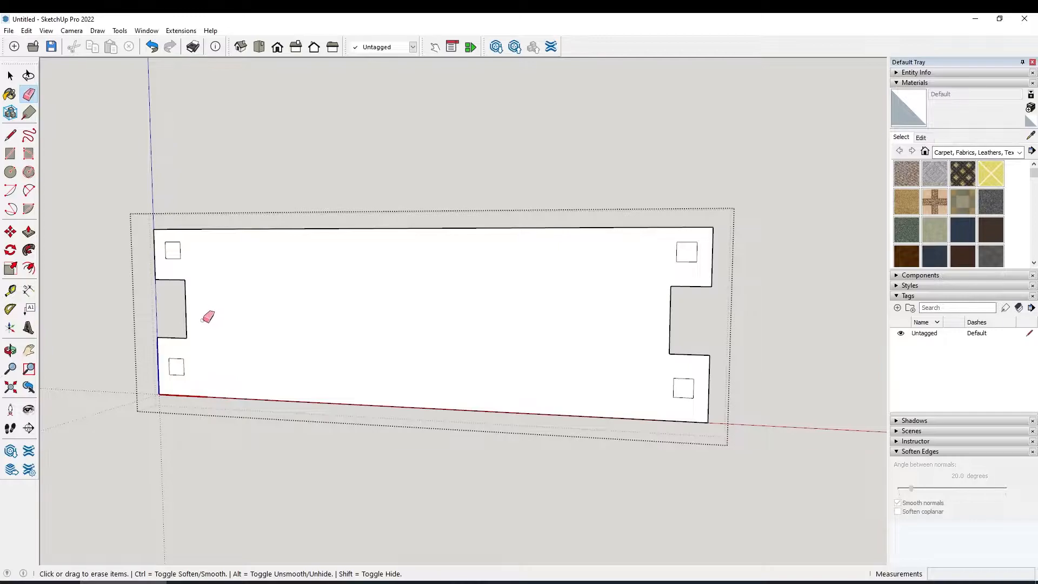
# Open the Windows Calculator and place its window over the wall model
pyautogui.click(10, 582)
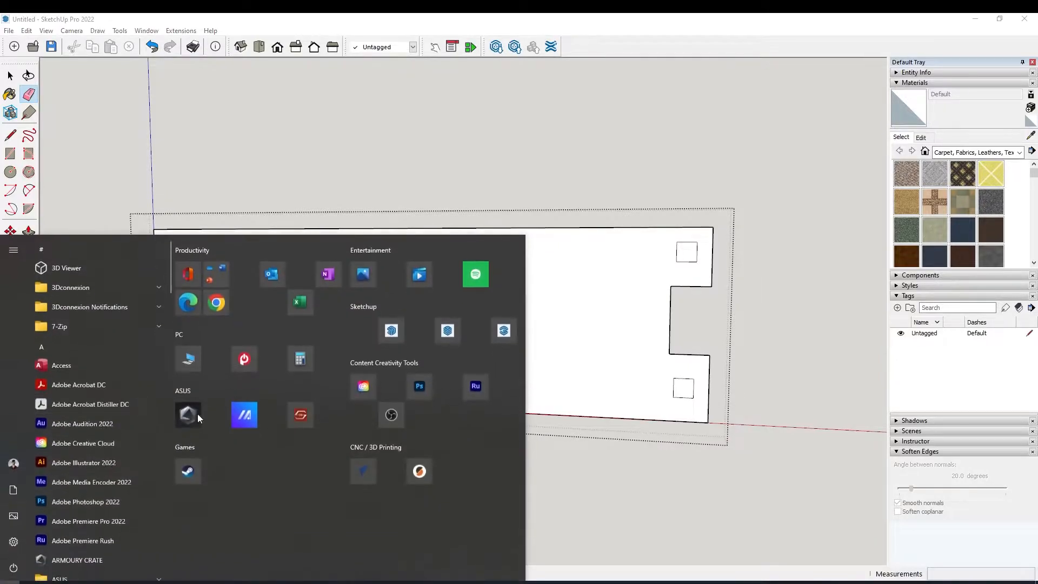
pyautogui.press('super')
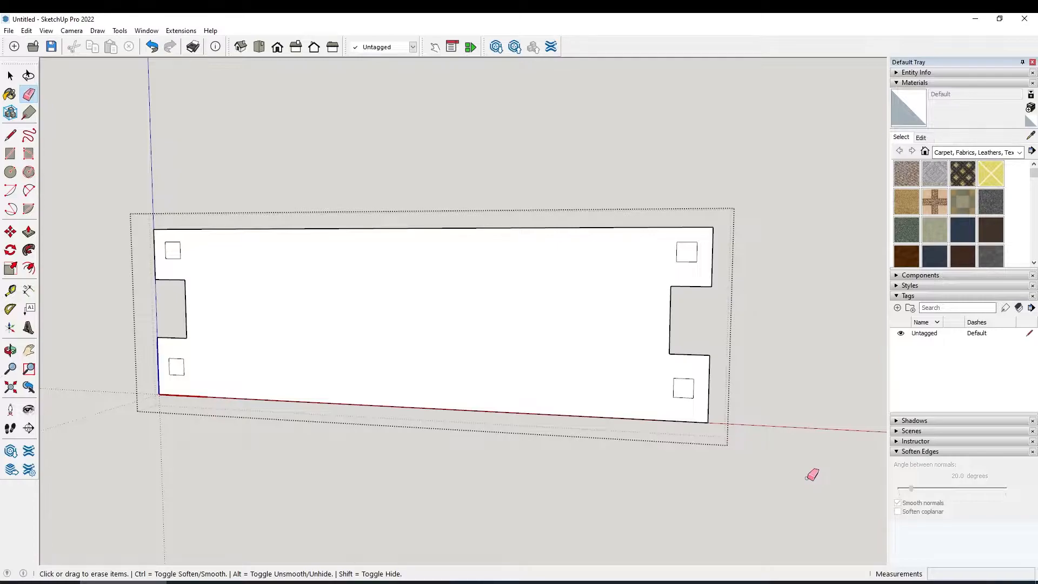
pyautogui.press('space')
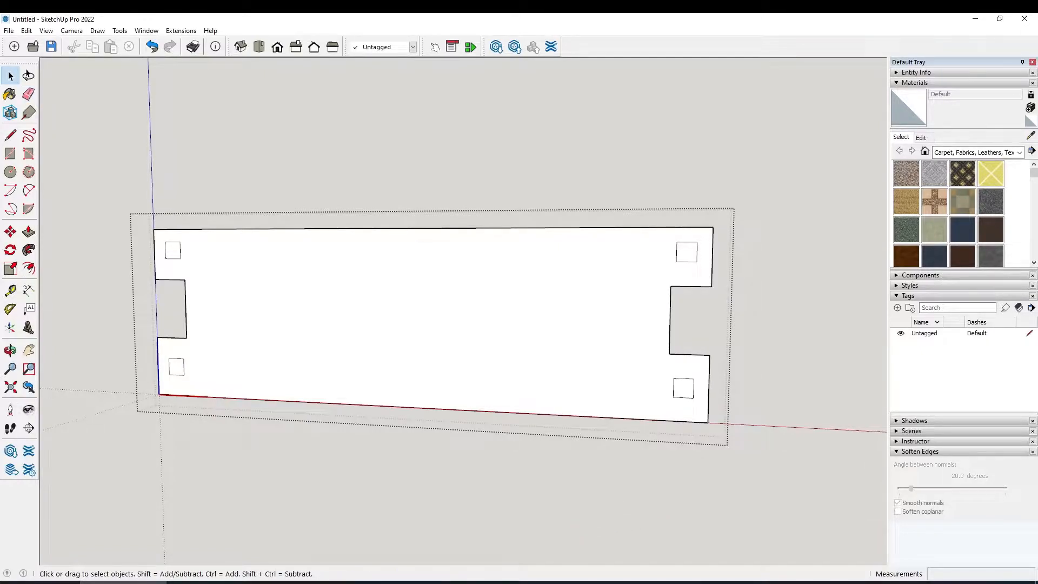
pyautogui.moveTo(978, 281); pyautogui.dragTo(521, 241)
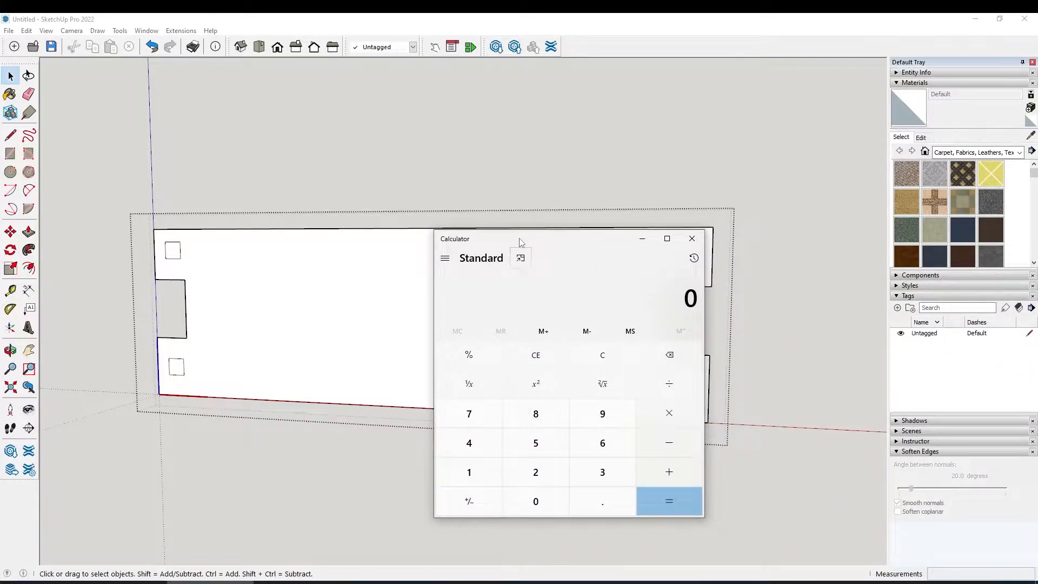
# Calculate 1/8 as a decimal in the calculator and close it
pyautogui.write('1/8')
pyautogui.press('Return')
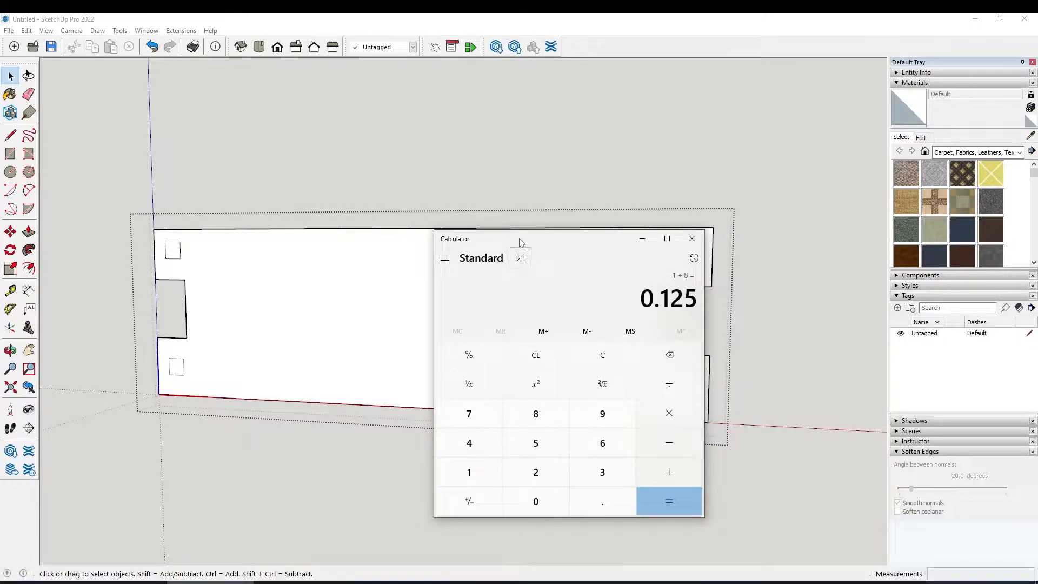
pyautogui.click(691, 239)
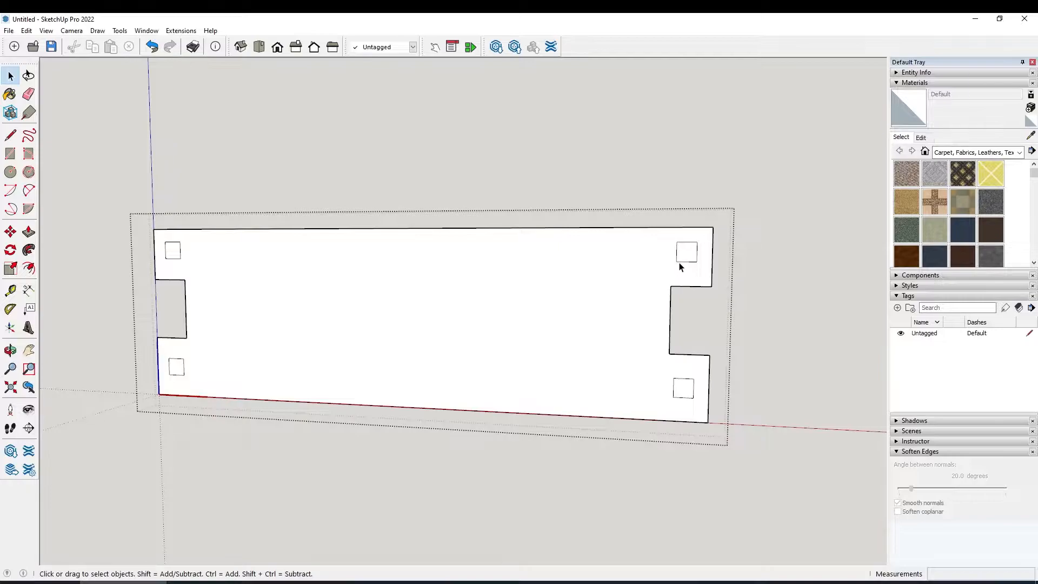
# Draw both corner-to-corner diagonals inside the upper-right and lower-right squares of the wall
pyautogui.press('l')
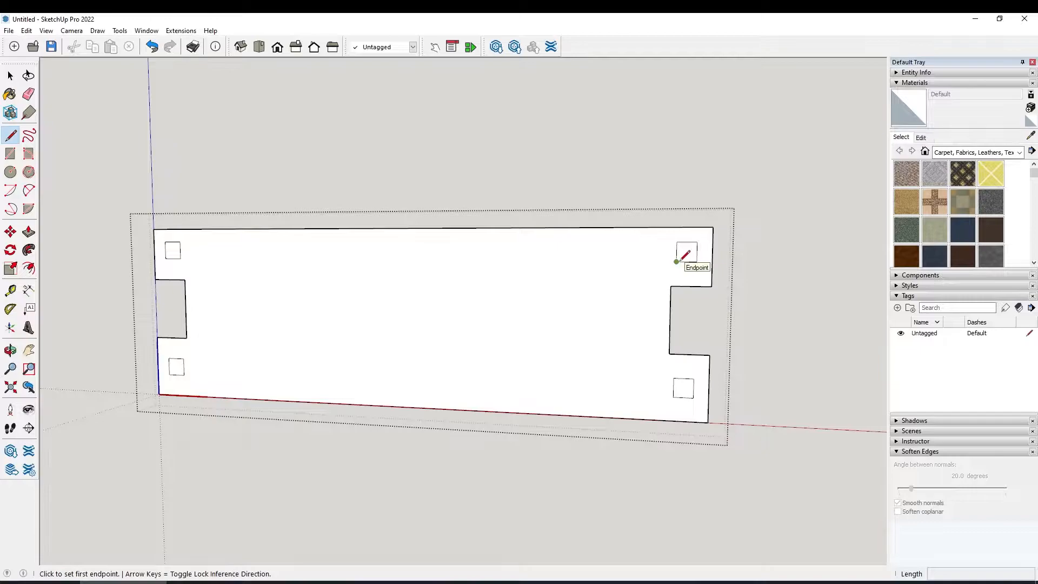
pyautogui.click(676, 262)
pyautogui.click(697, 241)
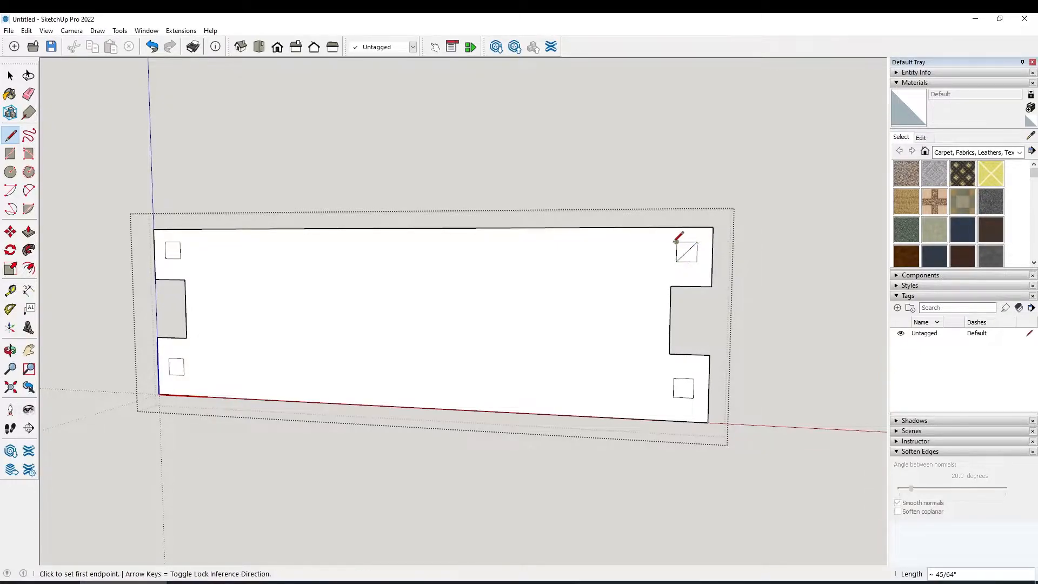
pyautogui.click(675, 241)
pyautogui.click(696, 261)
pyautogui.click(673, 398)
pyautogui.click(693, 378)
pyautogui.click(673, 378)
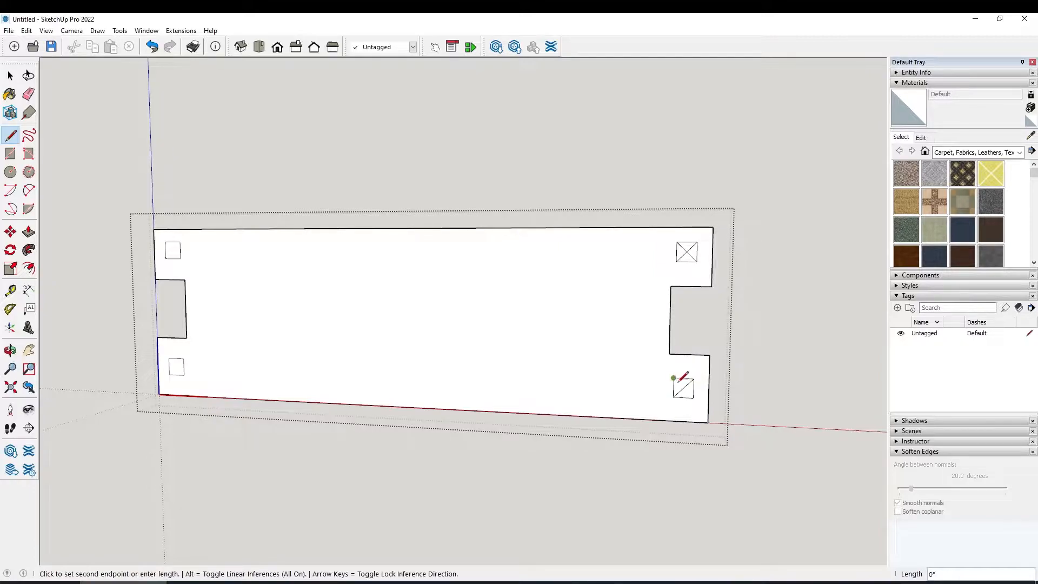
# Draw both corner-to-corner diagonals inside the lower-left and upper-left squares of the wall
pyautogui.click(169, 374)
pyautogui.click(183, 358)
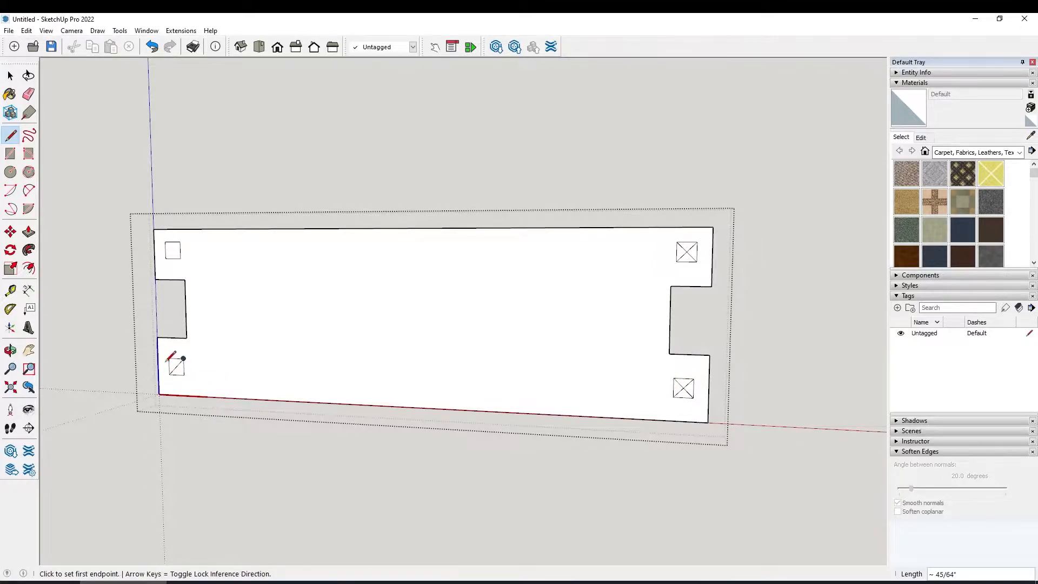
pyautogui.click(169, 358)
pyautogui.click(185, 374)
pyautogui.click(165, 259)
pyautogui.click(181, 243)
pyautogui.click(166, 242)
pyautogui.click(181, 258)
pyautogui.press('space')
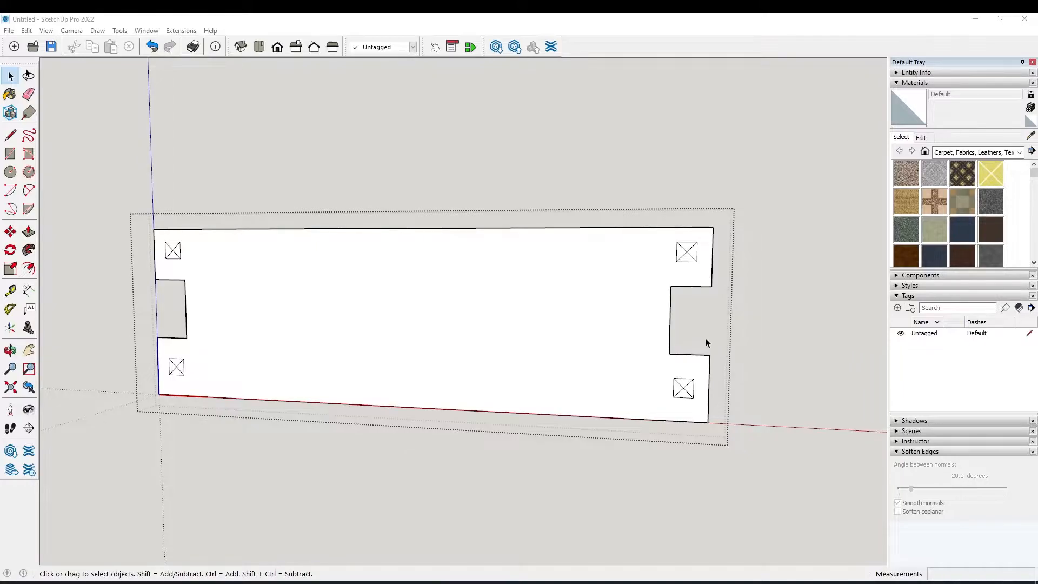
# Draw a circle of 5/32-inch radius centred on the crossing diagonals of each of the two right squares
pyautogui.scroll(3, 691, 372)
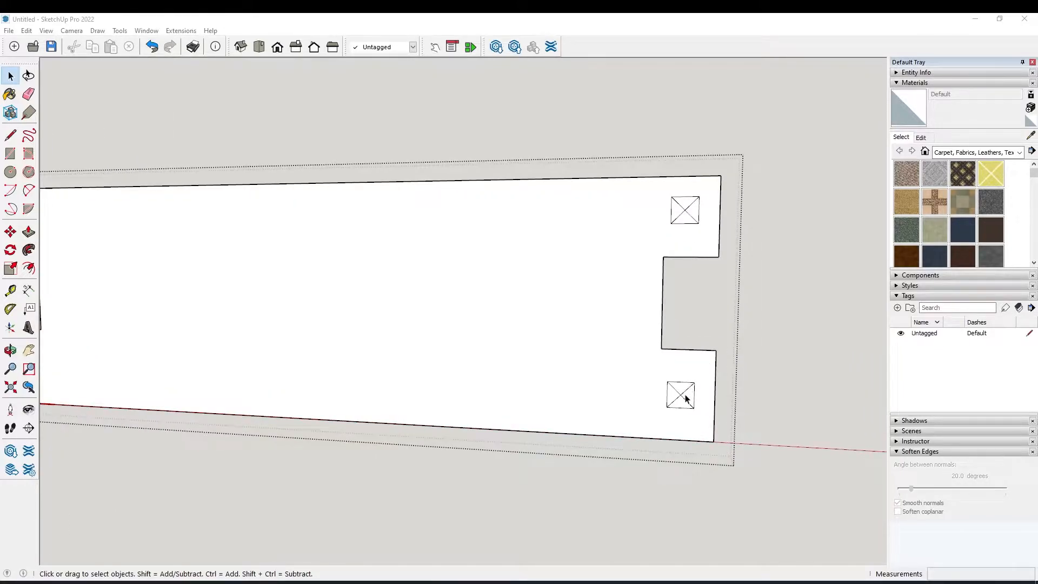
pyautogui.click(660, 401)
pyautogui.scroll(1, 659, 404)
pyautogui.scroll(3, 660, 403)
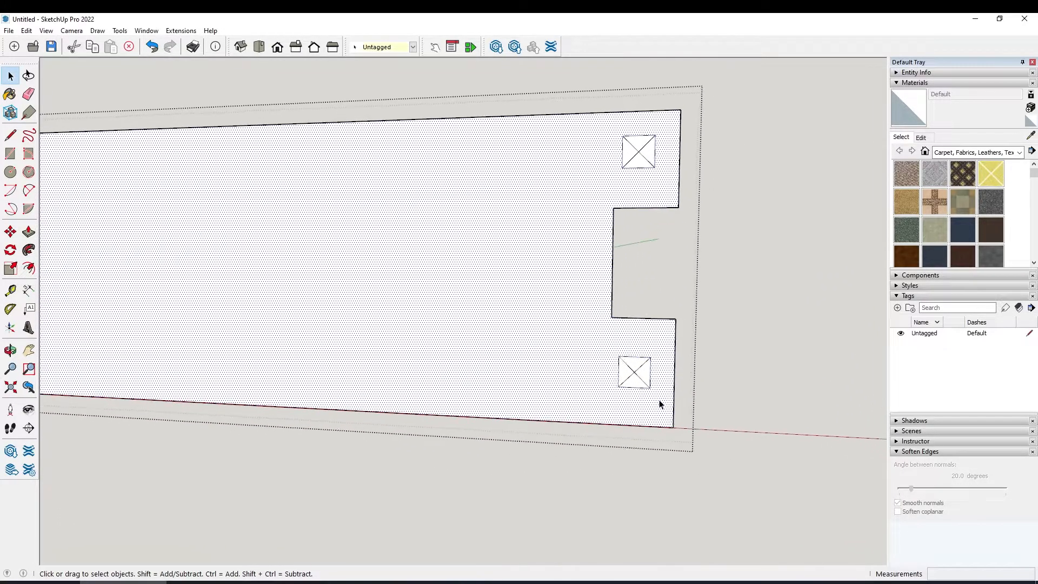
pyautogui.moveTo(654, 405); pyautogui.dragTo(620, 398, button='middle')
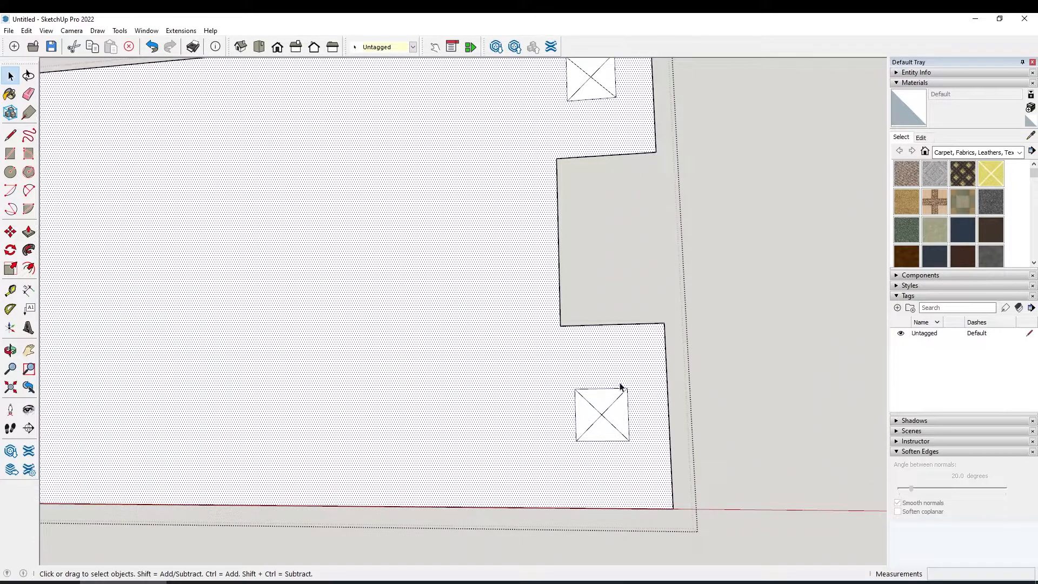
pyautogui.press('c')
pyautogui.click(601, 414)
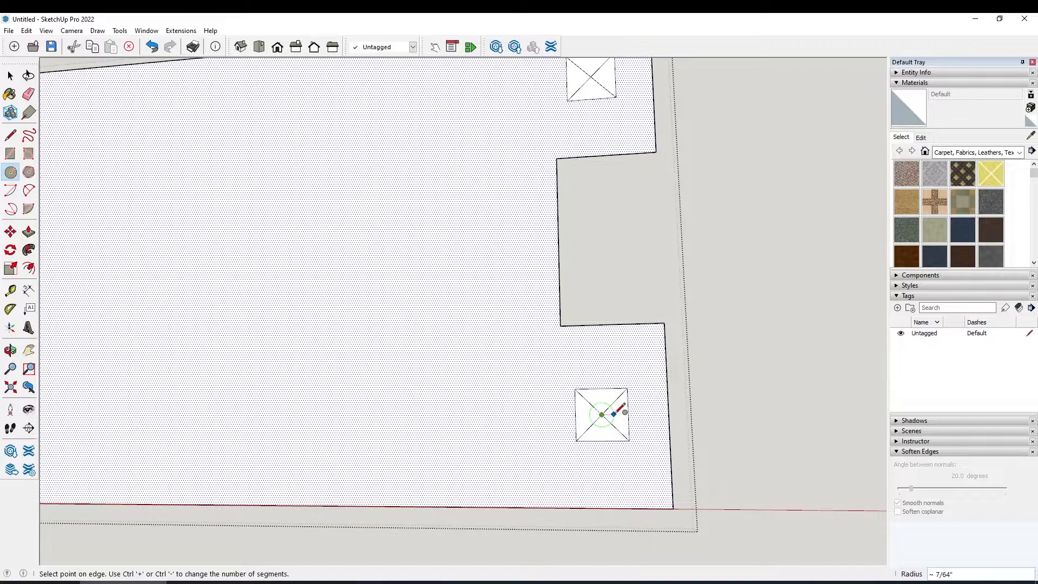
pyautogui.write('5')
pyautogui.press('Return')
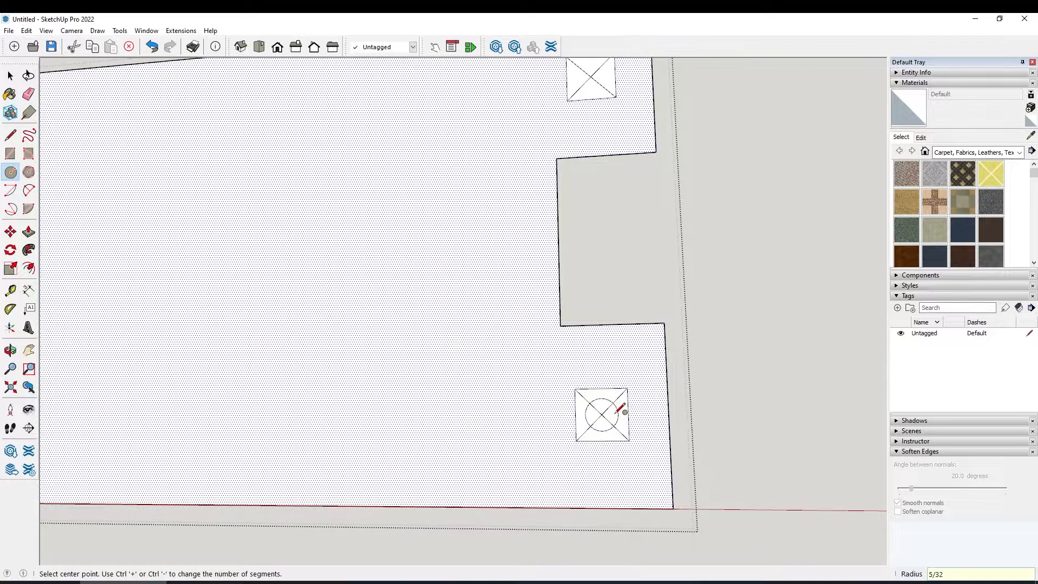
pyautogui.keyDown('shift'); pyautogui.moveTo(592, 76); pyautogui.dragTo(588, 166, button='middle'); pyautogui.keyUp('shift')
pyautogui.click(584, 170)
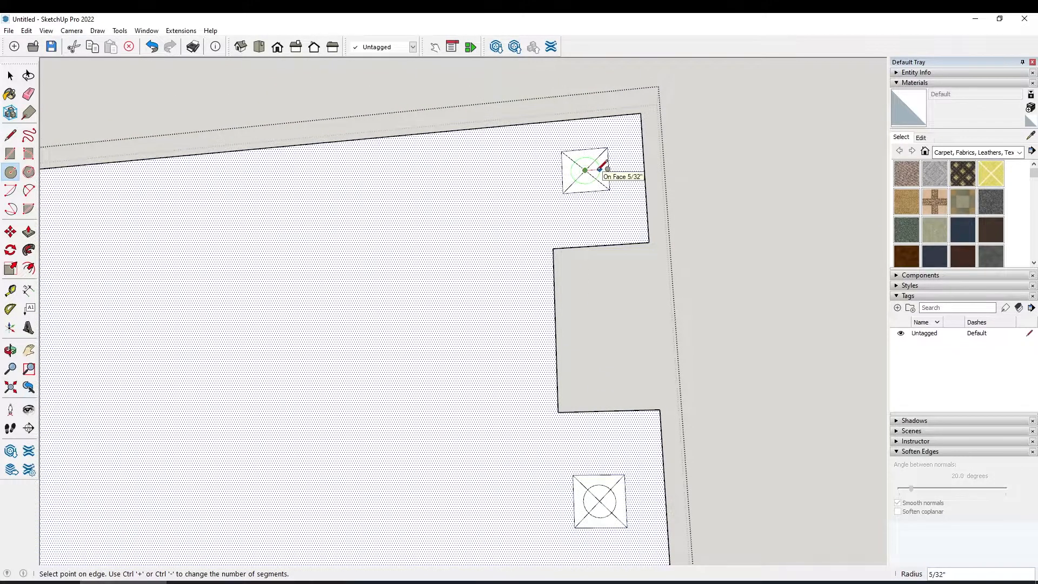
pyautogui.click(599, 170)
# Draw a circle of 5/32-inch radius centred on the crossing diagonals of each of the two left squares
pyautogui.moveTo(600, 170); pyautogui.dragTo(240, 361, button='middle')
pyautogui.keyDown('shift'); pyautogui.moveTo(143, 249); pyautogui.dragTo(177, 364, button='middle'); pyautogui.keyUp('shift')
pyautogui.scroll(-2, 115, 349)
pyautogui.scroll(2, 216, 346)
pyautogui.click(186, 320)
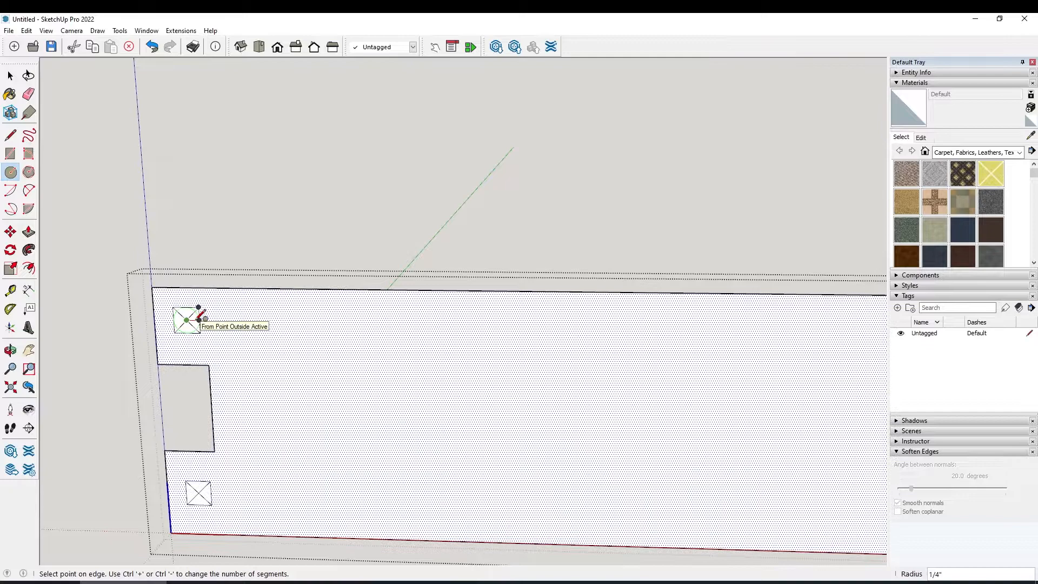
pyautogui.write('5/32')
pyautogui.press('Return')
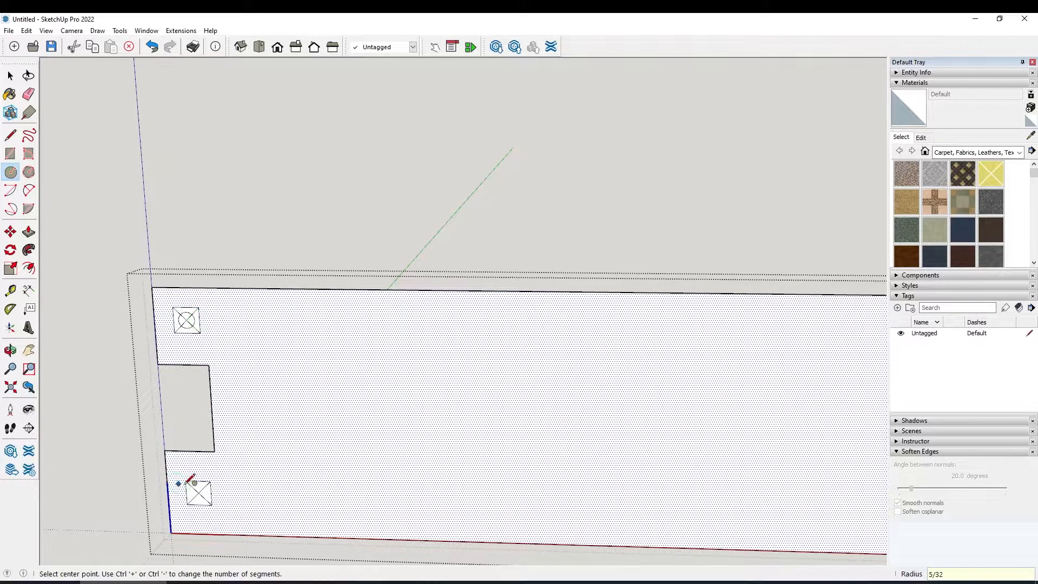
pyautogui.click(198, 492)
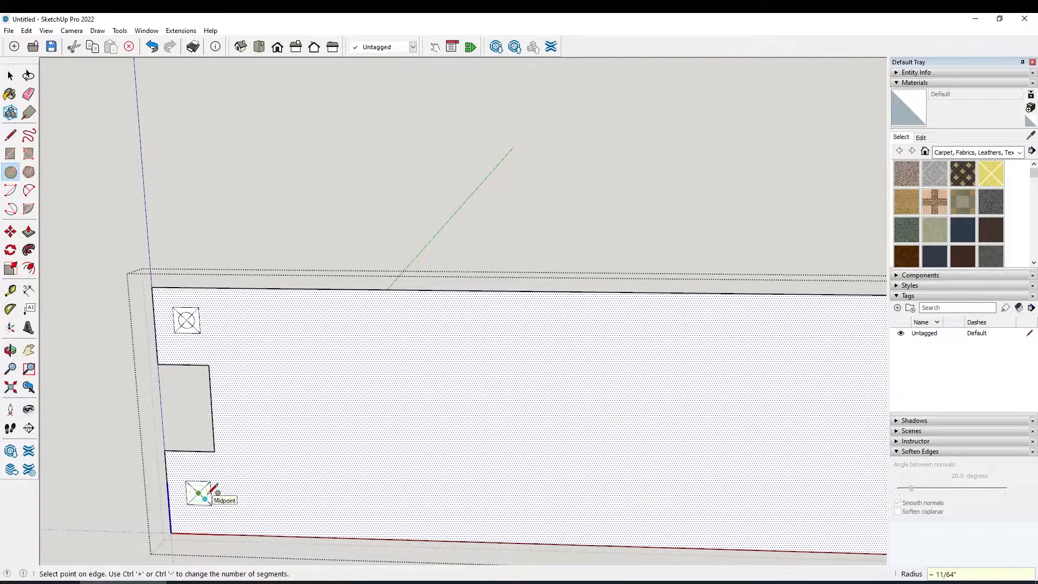
pyautogui.write('56')
pyautogui.write('/')
pyautogui.press('Return')
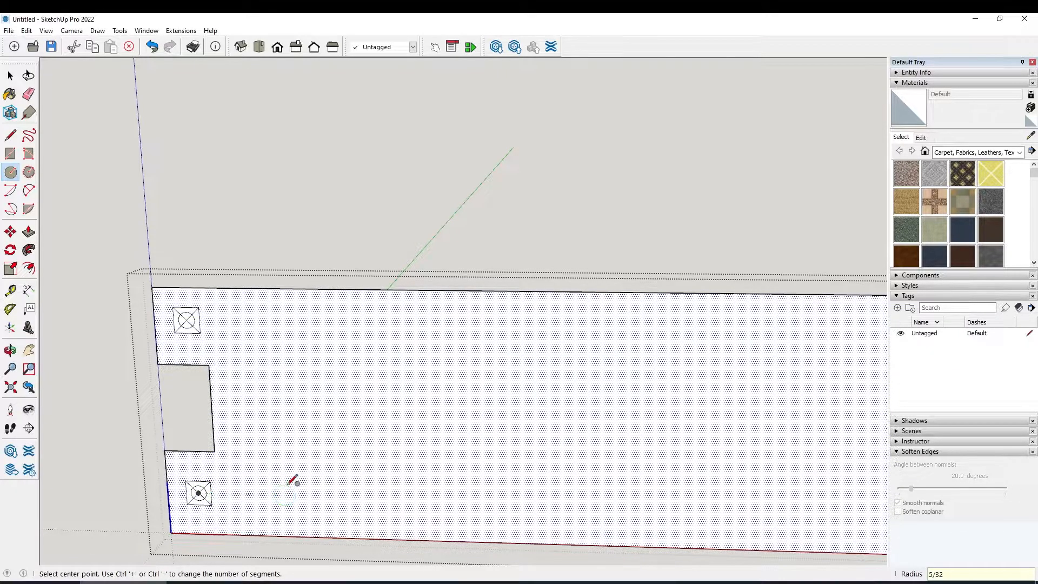
pyautogui.press('space')
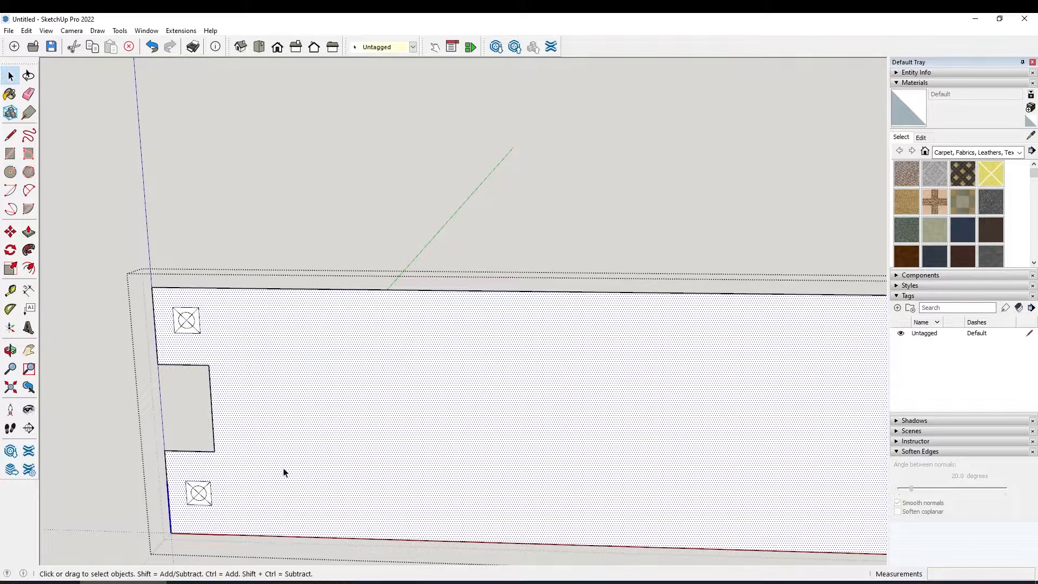
# Erase the diagonal lines inside the upper-left and lower-left squares, keeping the squares and circles
pyautogui.moveTo(164, 418); pyautogui.dragTo(210, 368, button='middle')
pyautogui.press('e')
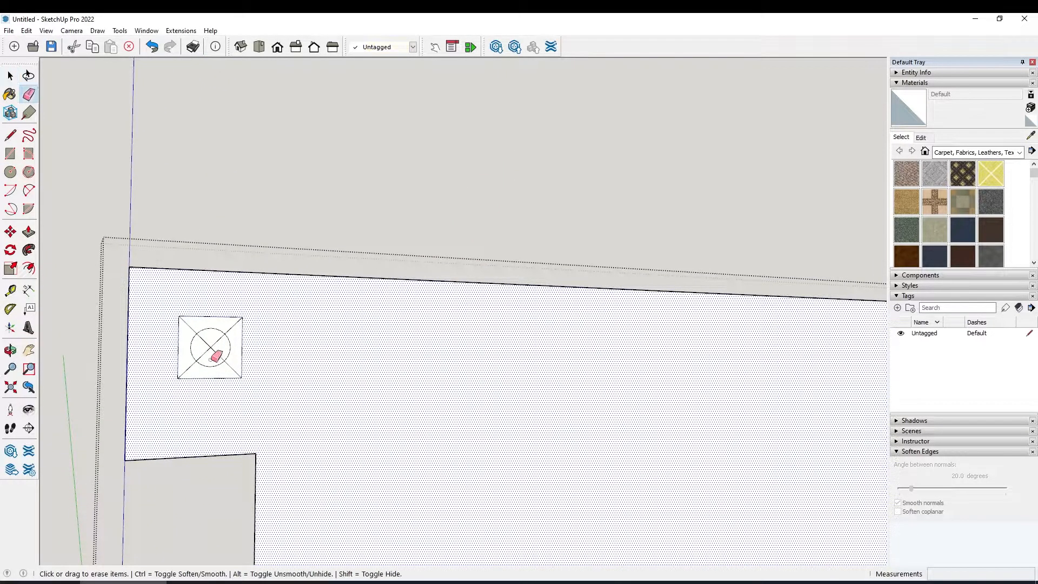
pyautogui.click(210, 348)
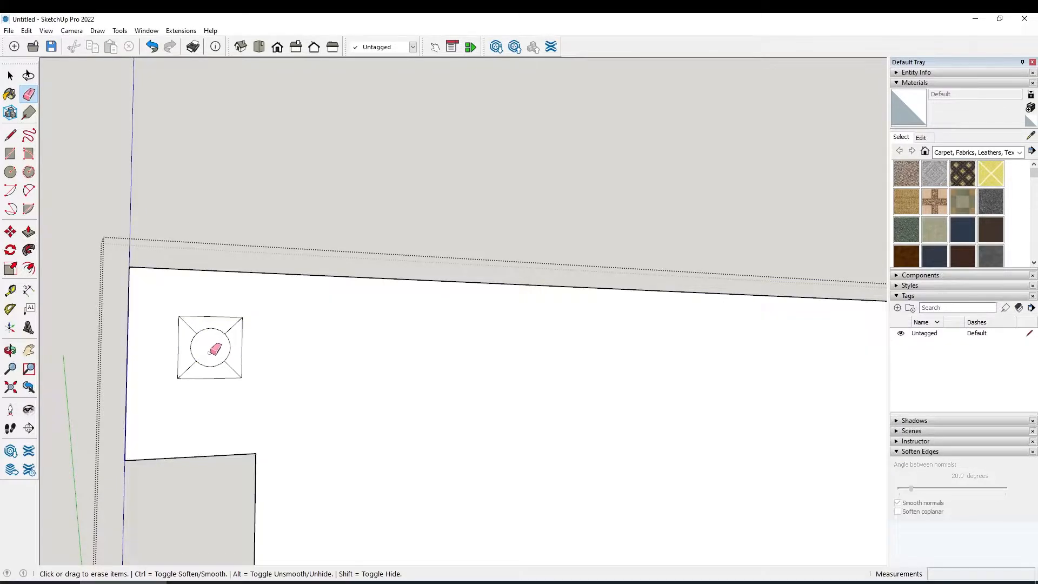
pyautogui.click(189, 368)
pyautogui.click(185, 322)
pyautogui.click(235, 323)
pyautogui.click(230, 367)
pyautogui.scroll(-3, 217, 450)
pyautogui.scroll(-3, 218, 447)
pyautogui.scroll(4, 274, 375)
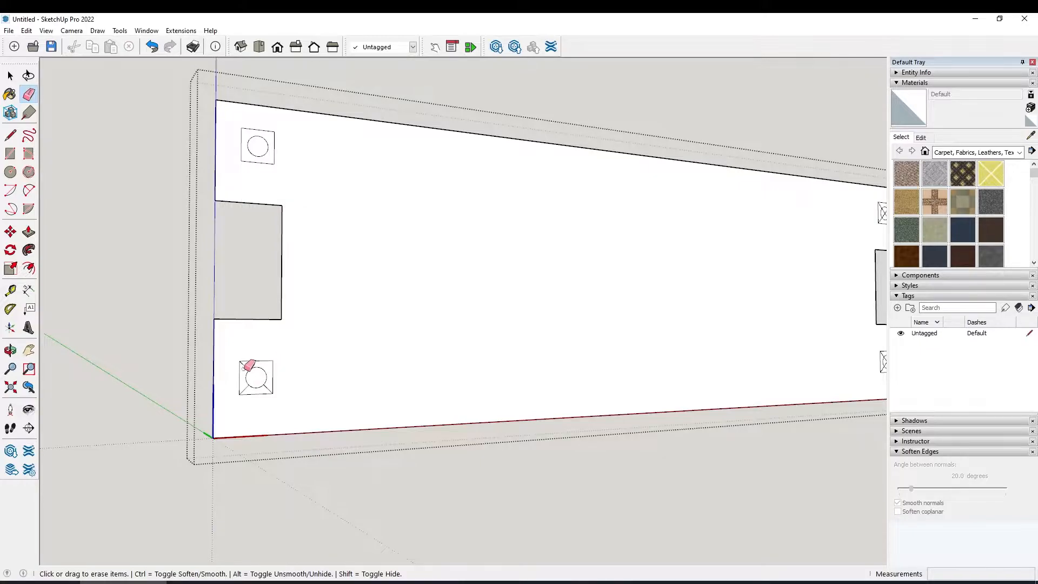
pyautogui.moveTo(246, 369)
pyautogui.mouseDown()
pyautogui.moveTo(241, 382)
pyautogui.moveTo(267, 390)
pyautogui.mouseUp()
# Erase the diagonal lines inside the lower-right and upper-right squares, keeping the squares and circles
pyautogui.moveTo(350, 391)
pyautogui.mouseDown(button='middle')
pyautogui.moveTo(571, 397)
pyautogui.moveTo(694, 378)
pyautogui.moveTo(670, 349)
pyautogui.mouseUp(button='middle')
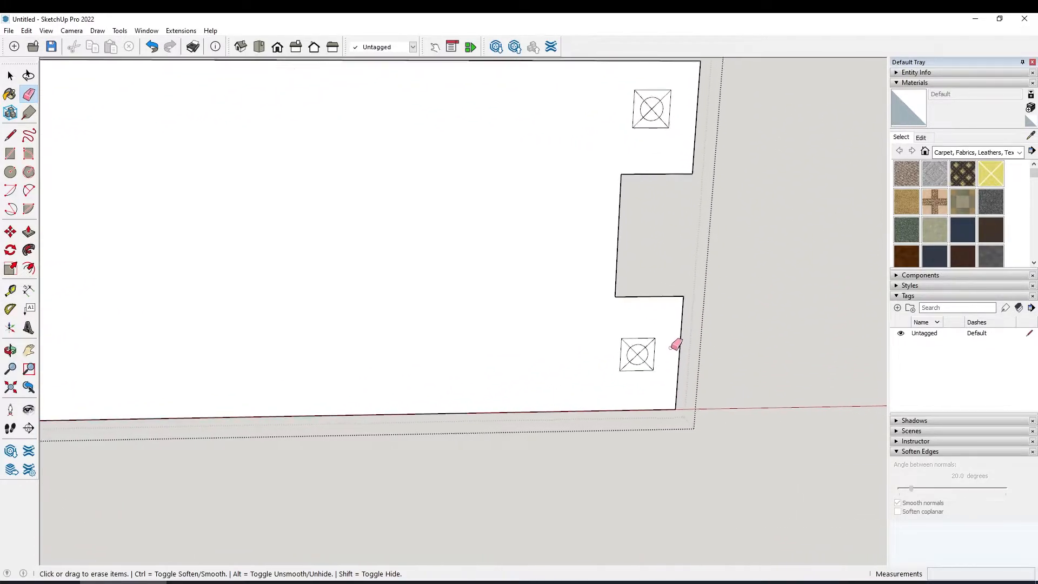
pyautogui.moveTo(648, 363)
pyautogui.mouseDown()
pyautogui.moveTo(628, 346)
pyautogui.moveTo(652, 346)
pyautogui.mouseUp()
pyautogui.click(652, 344)
pyautogui.keyDown('shift'); pyautogui.moveTo(601, 104); pyautogui.dragTo(608, 199, button='middle'); pyautogui.keyUp('shift')
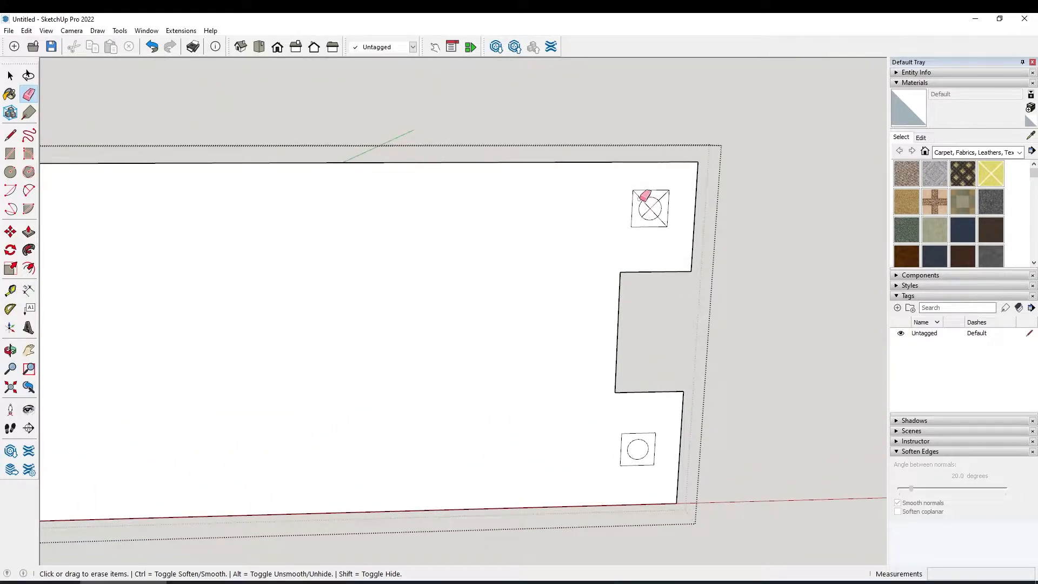
pyautogui.click(662, 196)
pyautogui.click(662, 219)
pyautogui.click(649, 209)
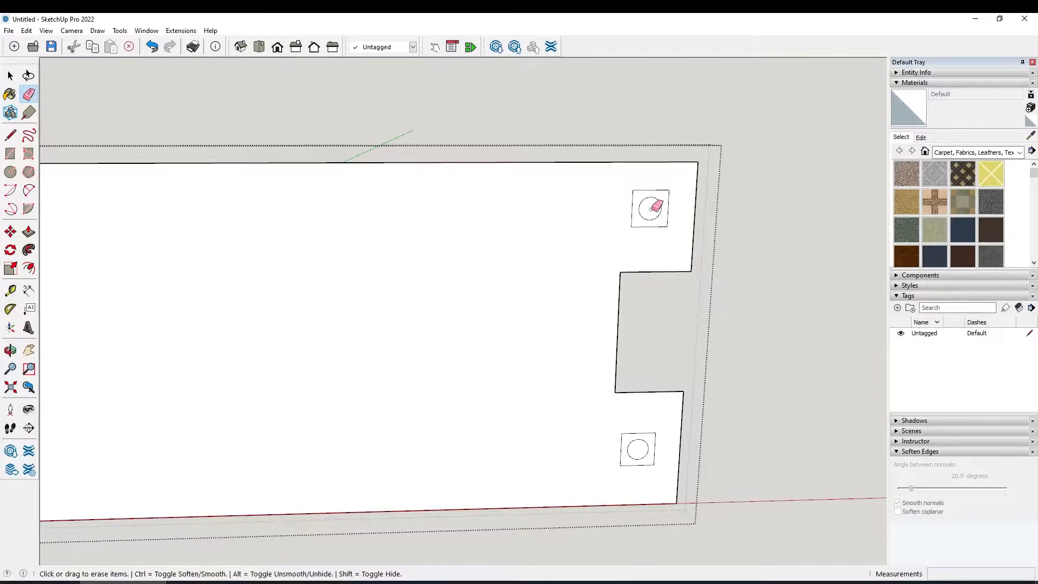
# Extrude the wall's main face 1/4 inch toward the front and 1/2 inch on the back with Push/Pull, excluding the peg squares
pyautogui.moveTo(647, 213); pyautogui.dragTo(459, 308, button='middle')
pyautogui.scroll(-4, 496, 292)
pyautogui.scroll(-2, 497, 292)
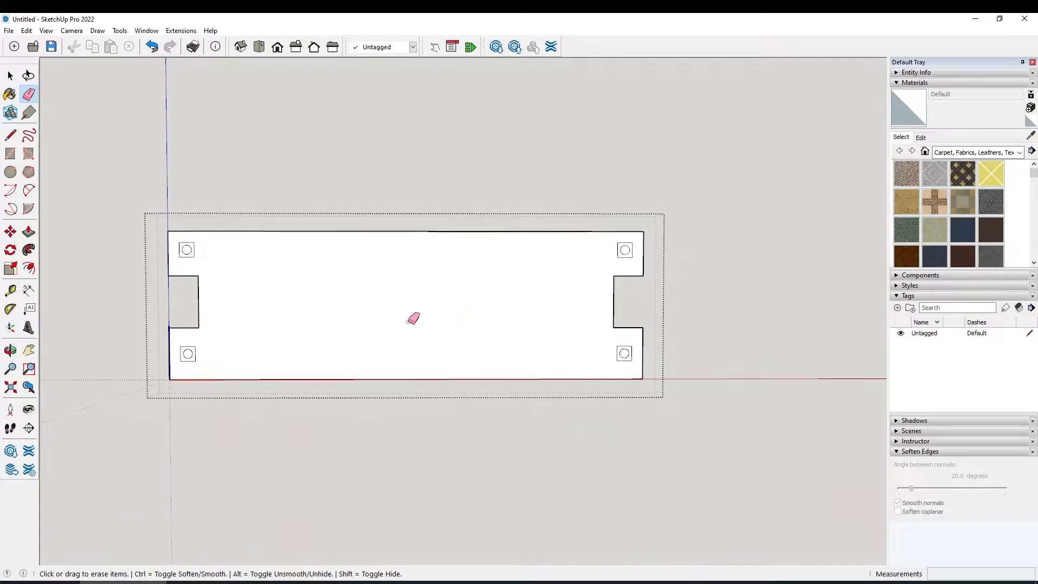
pyautogui.moveTo(401, 309); pyautogui.dragTo(398, 316, button='middle')
pyautogui.scroll(1, 397, 317)
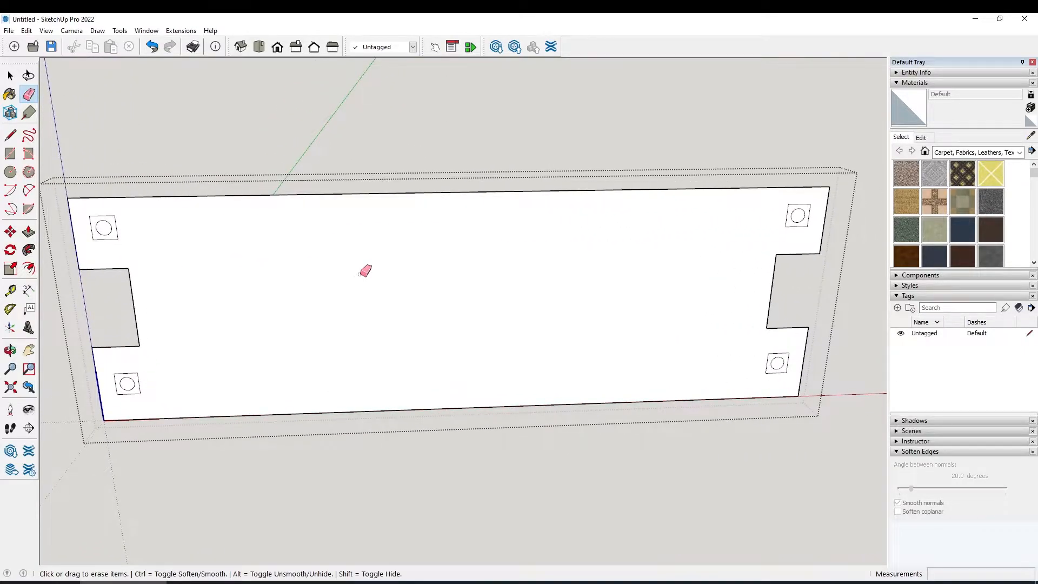
pyautogui.press('space')
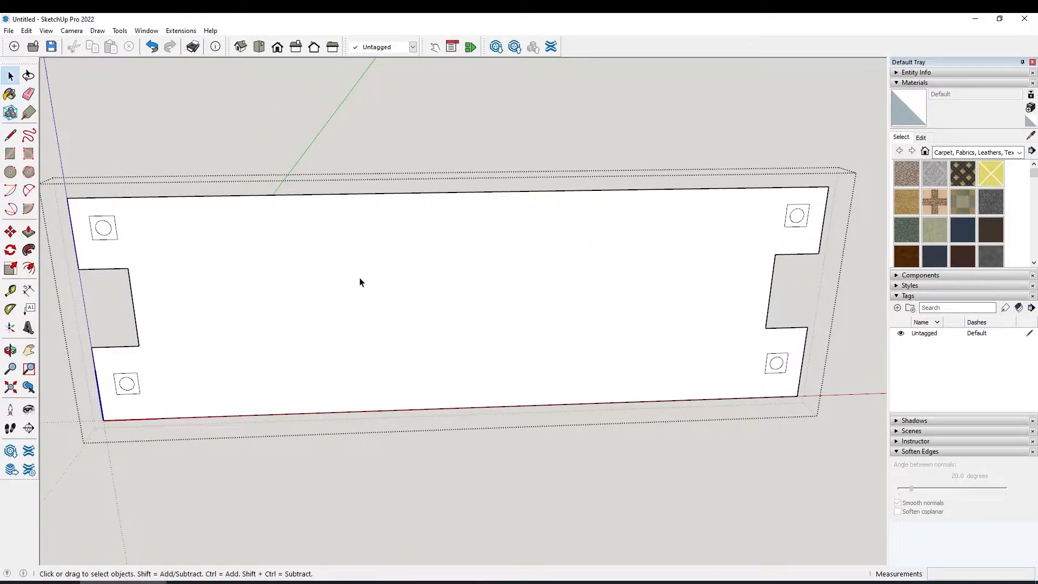
pyautogui.click(360, 281)
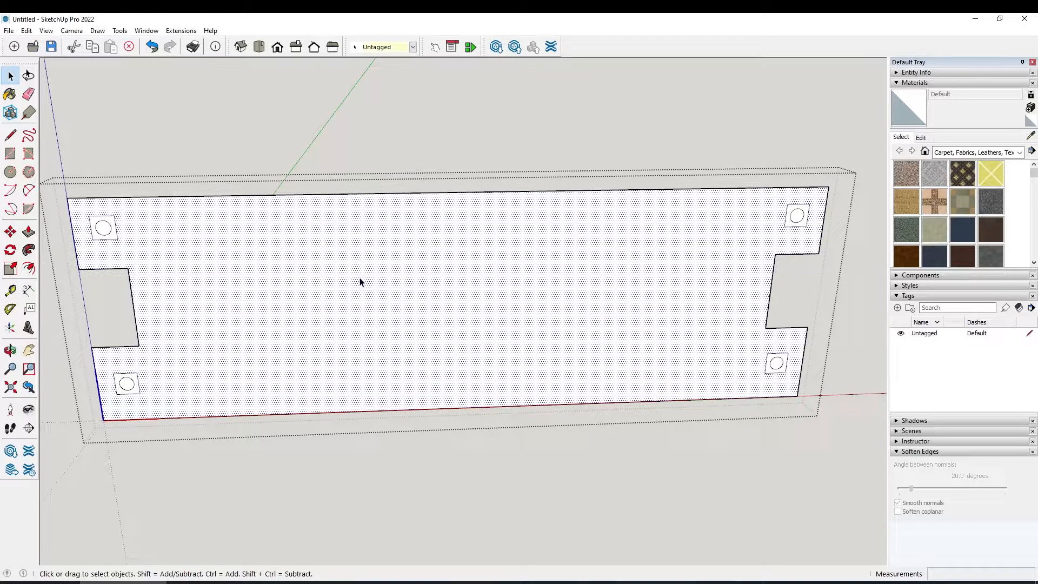
pyautogui.press('p')
pyautogui.click(360, 282)
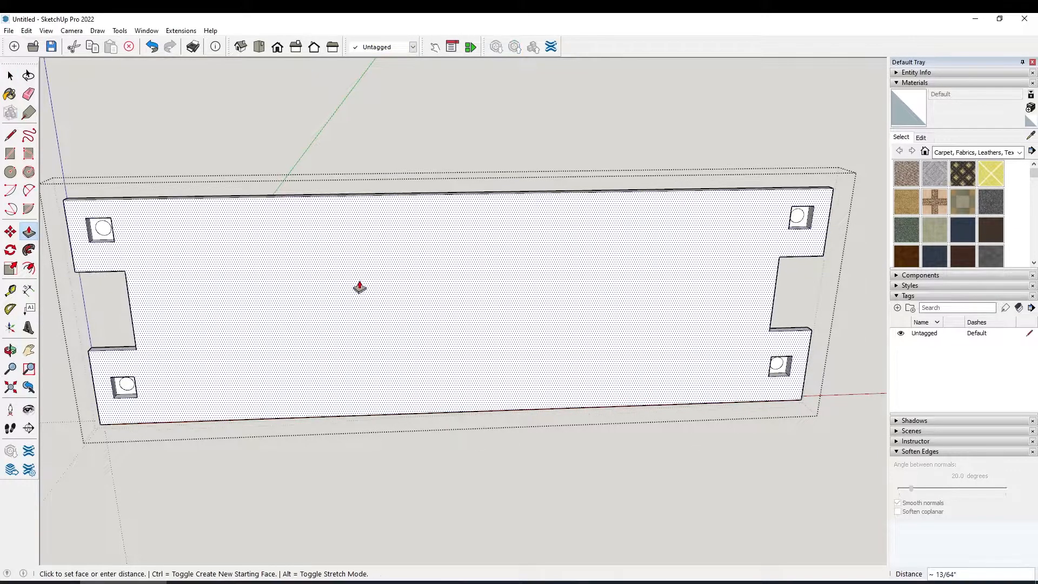
pyautogui.write('1/')
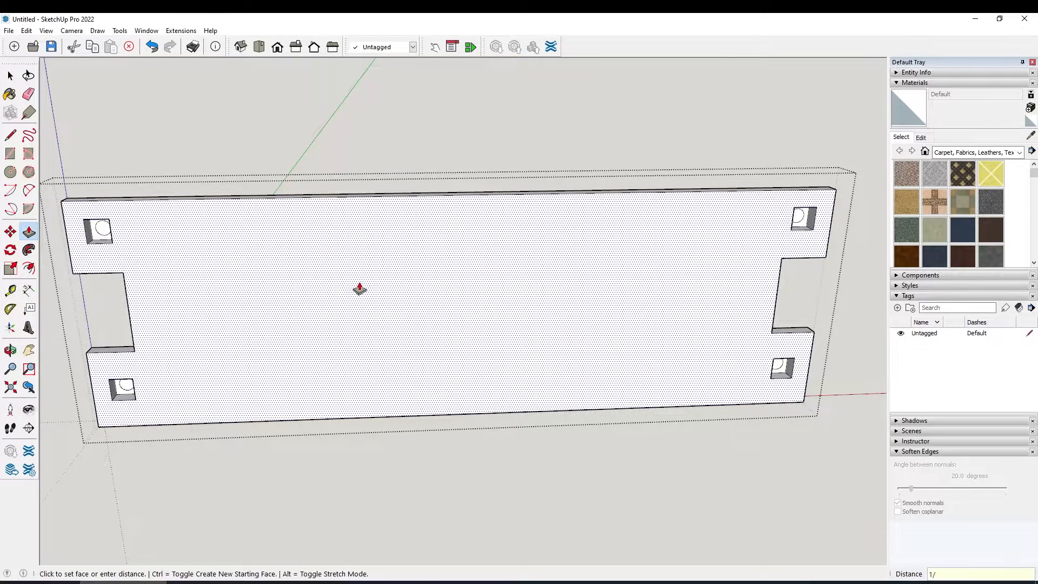
pyautogui.write('4')
pyautogui.press('Return')
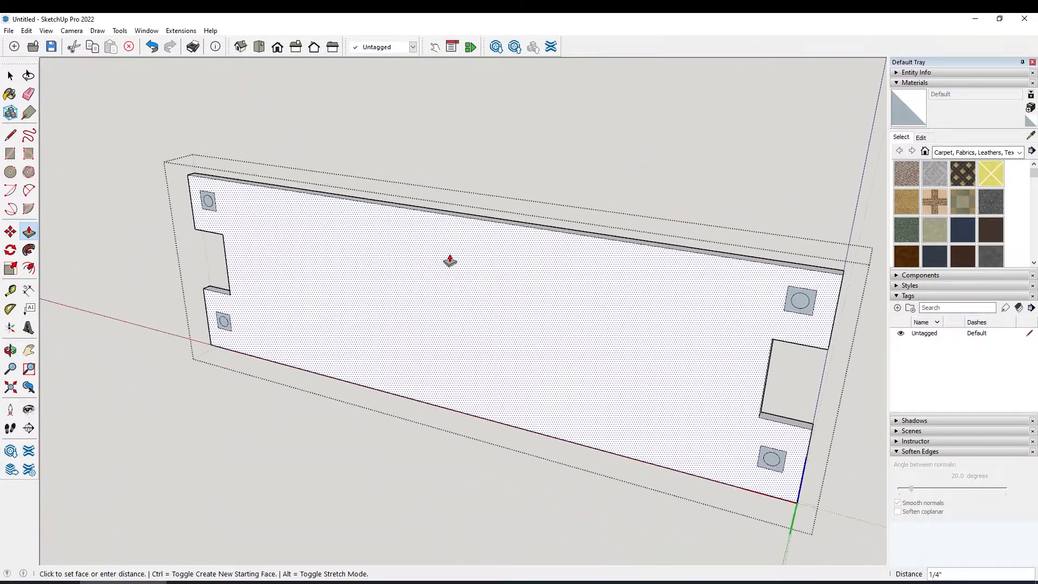
pyautogui.click(450, 261)
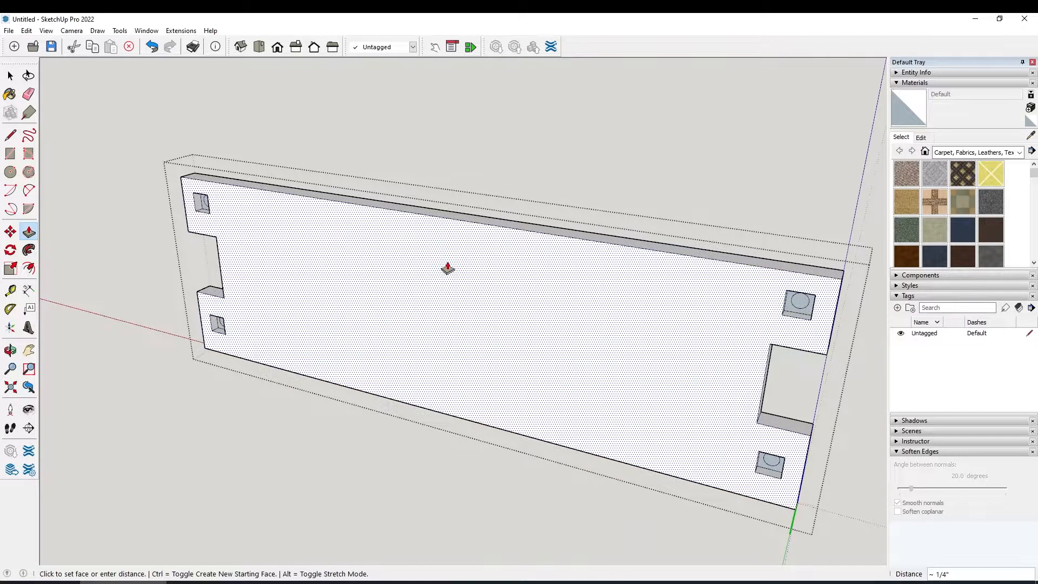
pyautogui.press('Return')
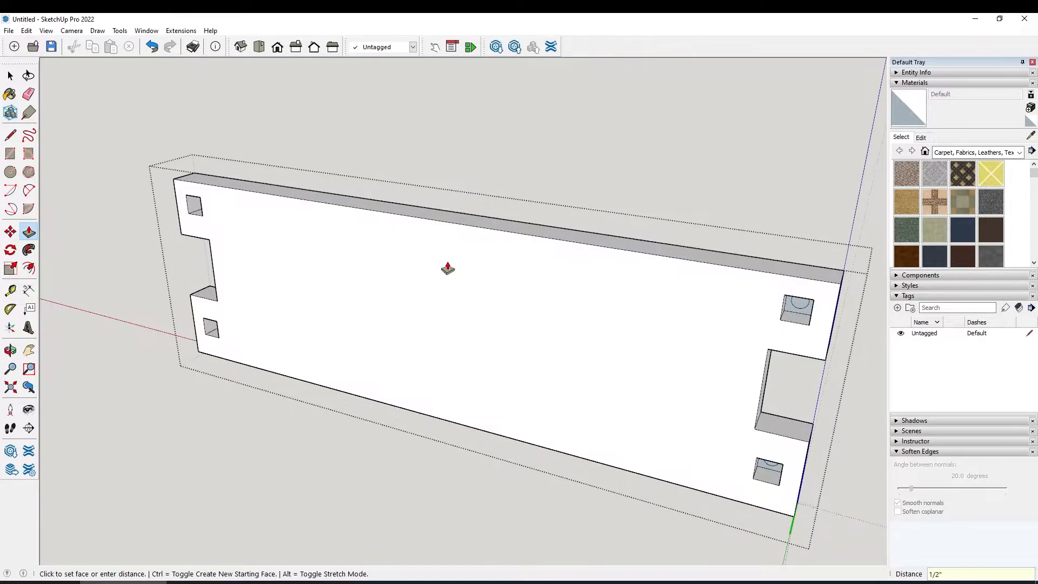
# Try to Push/Pull the square around the upper circle near the origin 1/2 inch to the wall's back face
pyautogui.scroll(5, 138, 204)
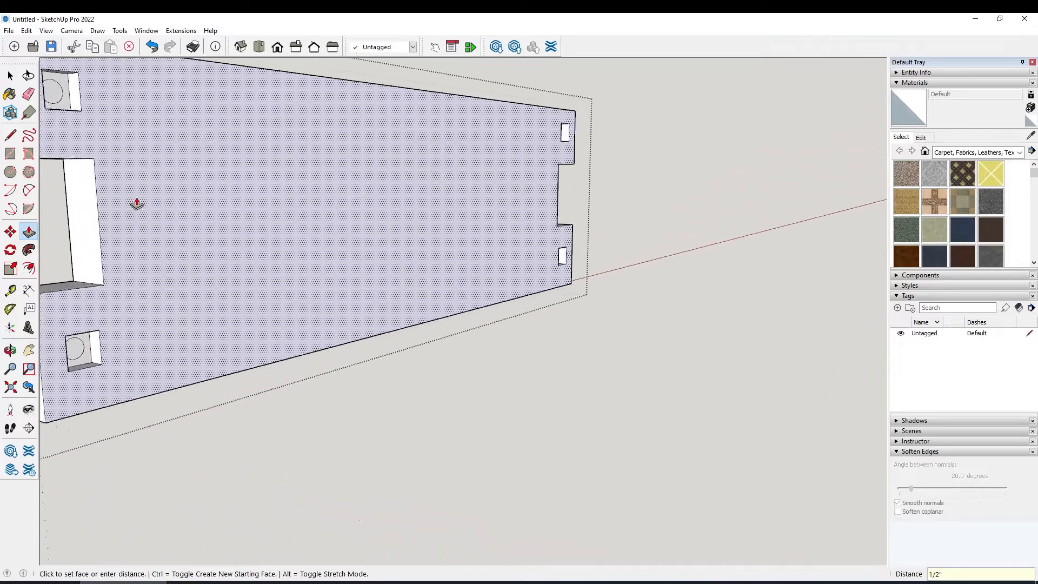
pyautogui.scroll(-3, 132, 225)
pyautogui.moveTo(198, 245)
pyautogui.mouseDown(button='middle')
pyautogui.moveTo(239, 259)
pyautogui.moveTo(412, 268)
pyautogui.moveTo(729, 230)
pyautogui.mouseUp(button='middle')
pyautogui.moveTo(741, 228); pyautogui.dragTo(659, 153, button='middle')
pyautogui.click(659, 153)
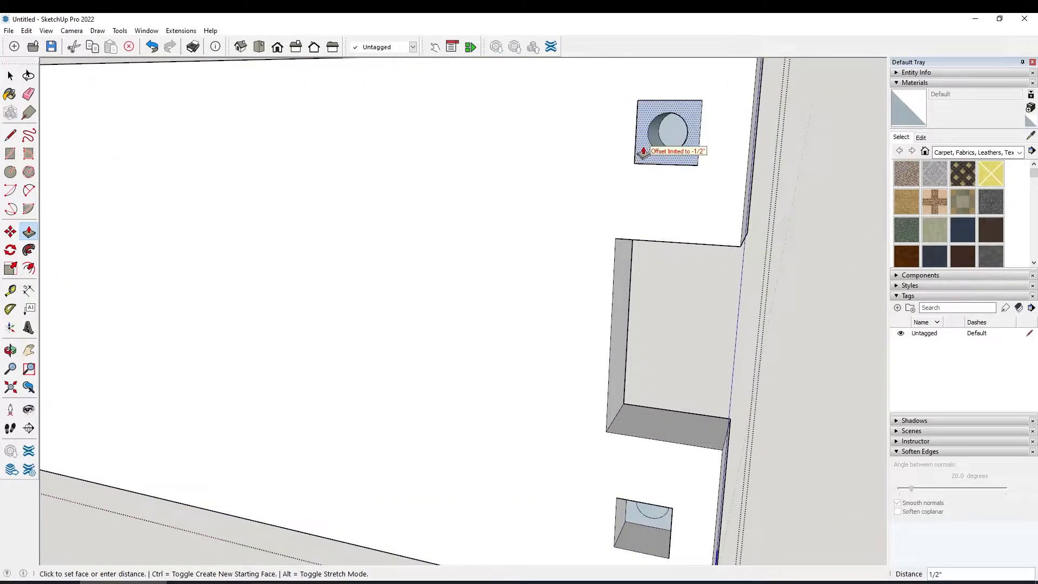
pyautogui.click(615, 142)
pyautogui.moveTo(626, 196); pyautogui.dragTo(543, 225, button='middle')
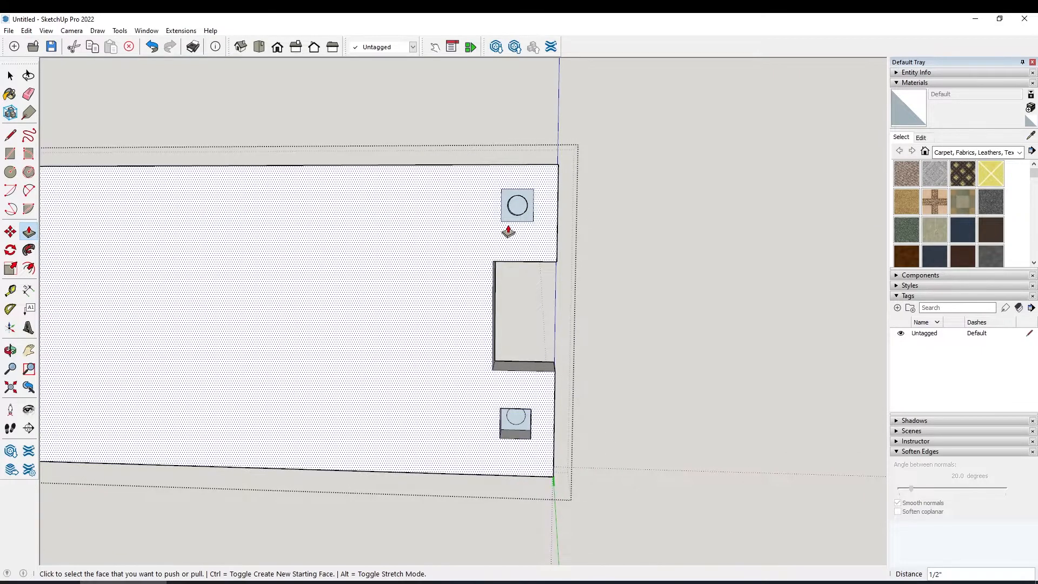
pyautogui.hotkey('ctrl', 'z')
# Close the upper square opening near the origin on the back face by drawing a diagonal between its corners
pyautogui.moveTo(510, 209); pyautogui.dragTo(542, 205, button='middle')
pyautogui.scroll(3, 524, 208)
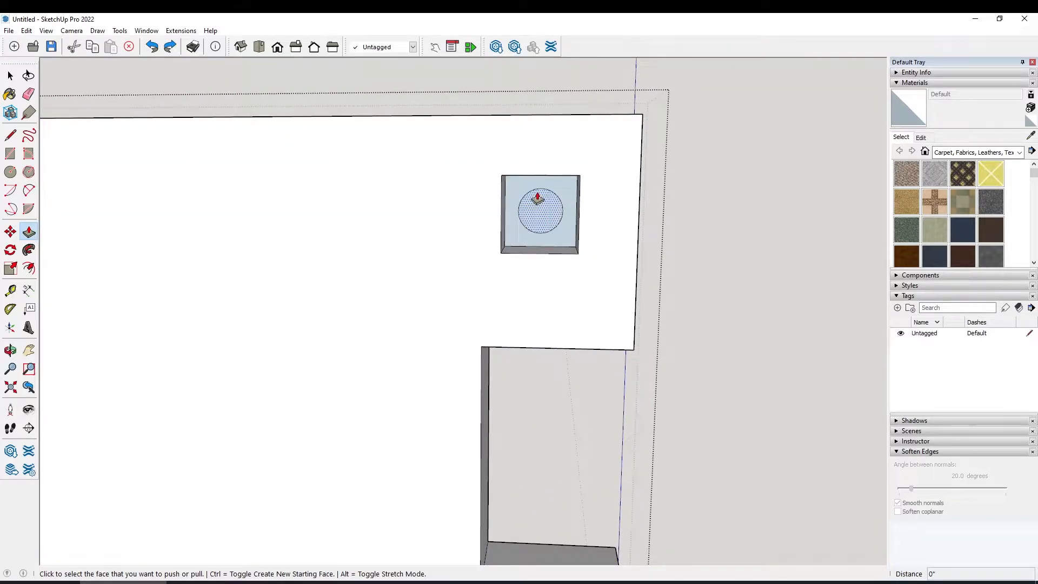
pyautogui.press('l')
pyautogui.click(501, 252)
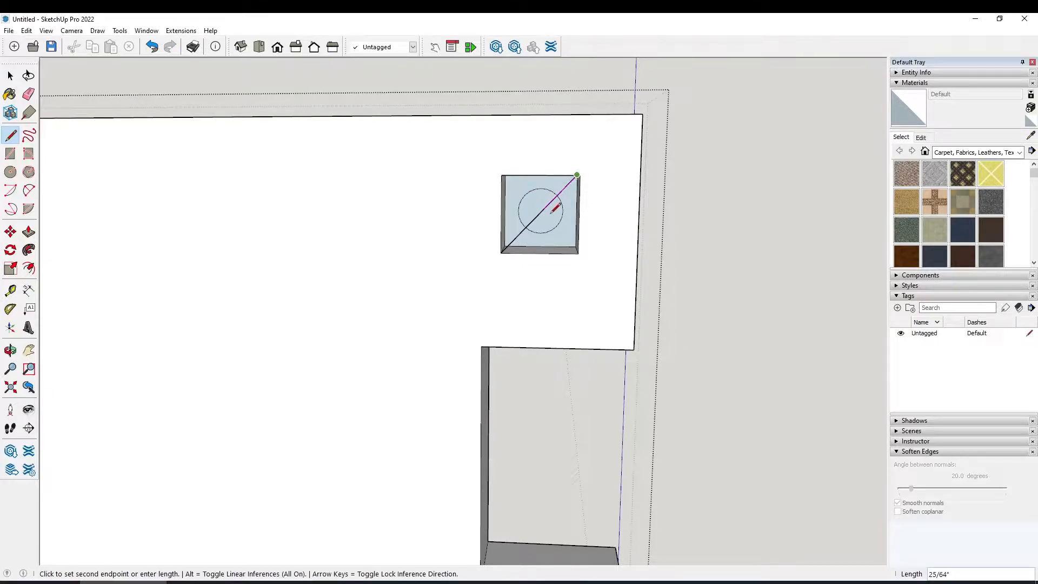
pyautogui.press('Escape')
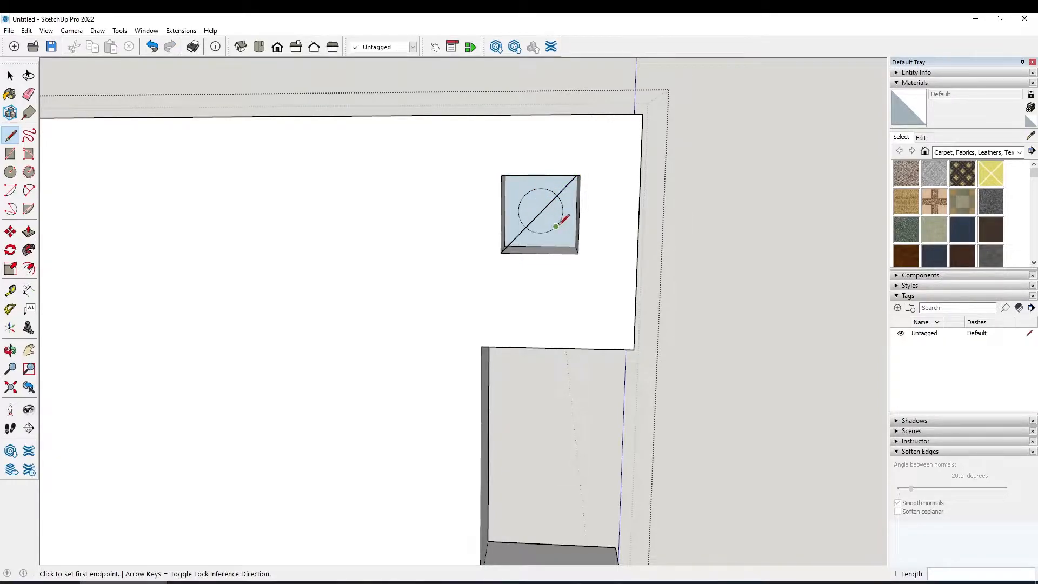
pyautogui.click(578, 252)
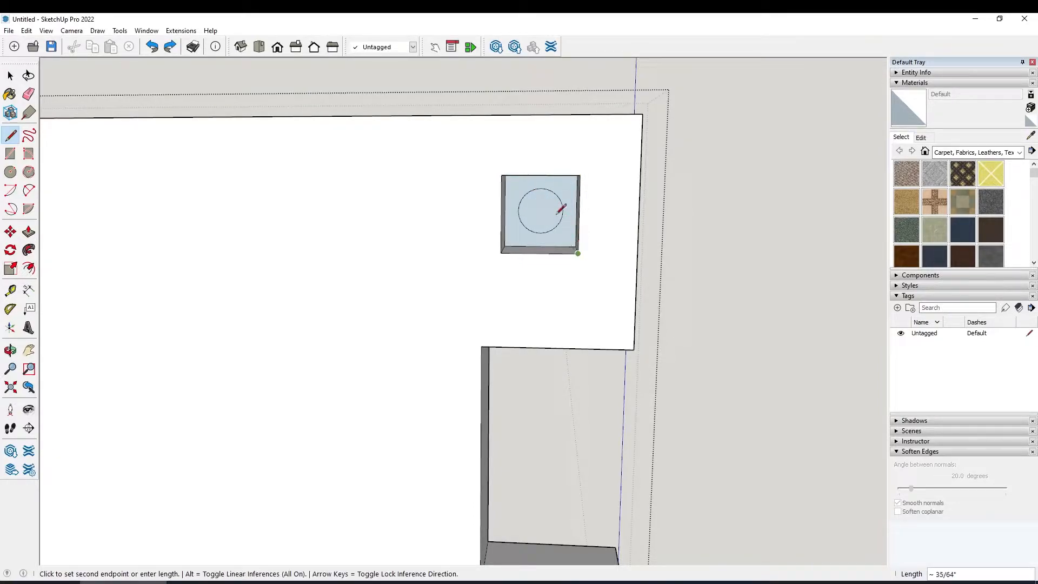
pyautogui.click(502, 175)
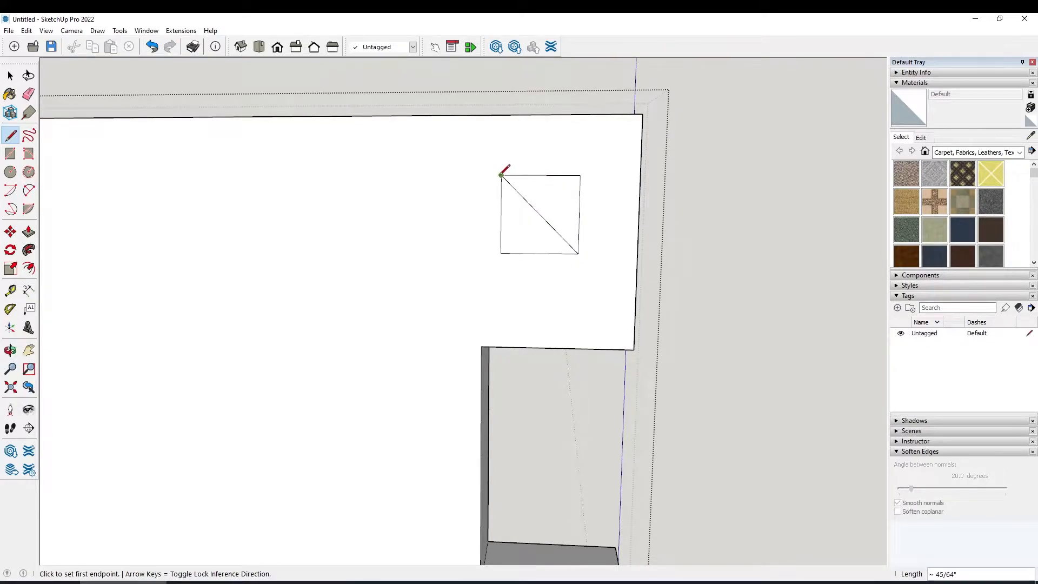
# Erase the diagonal and the four outline edges of the closed upper square, leaving the back face plain
pyautogui.press('e')
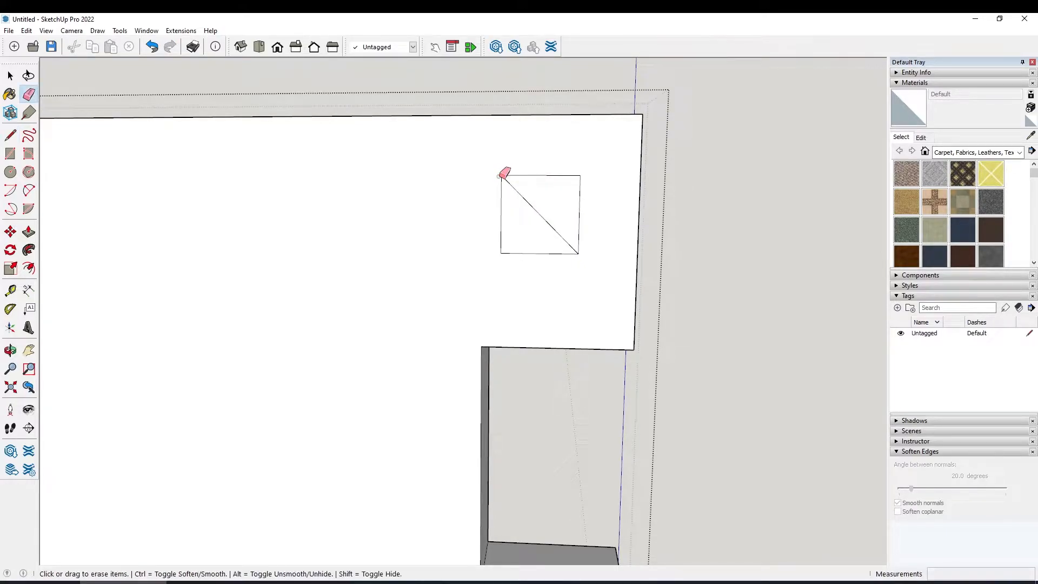
pyautogui.click(535, 175)
pyautogui.click(533, 206)
pyautogui.click(512, 253)
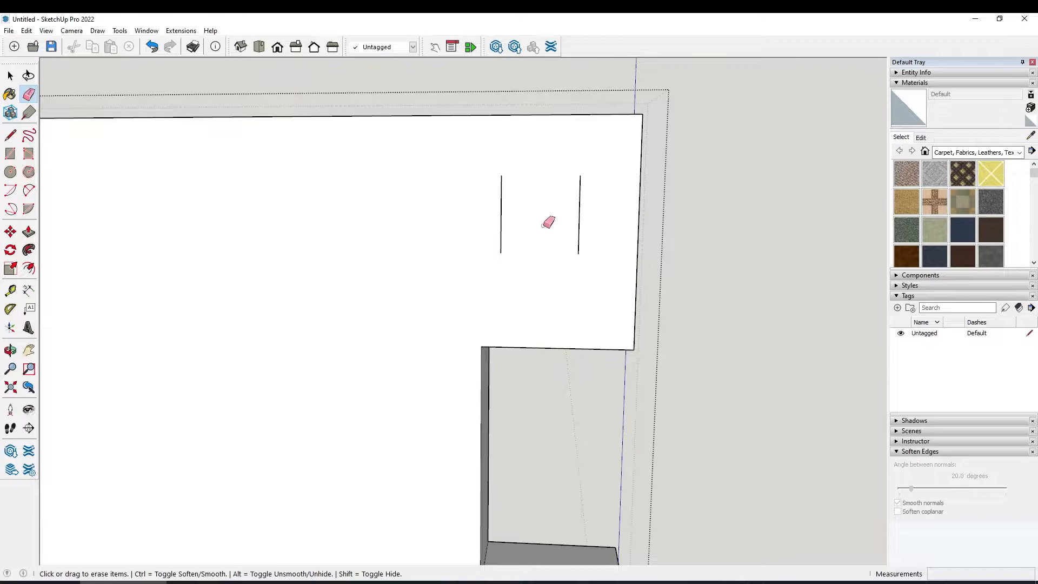
pyautogui.click(502, 219)
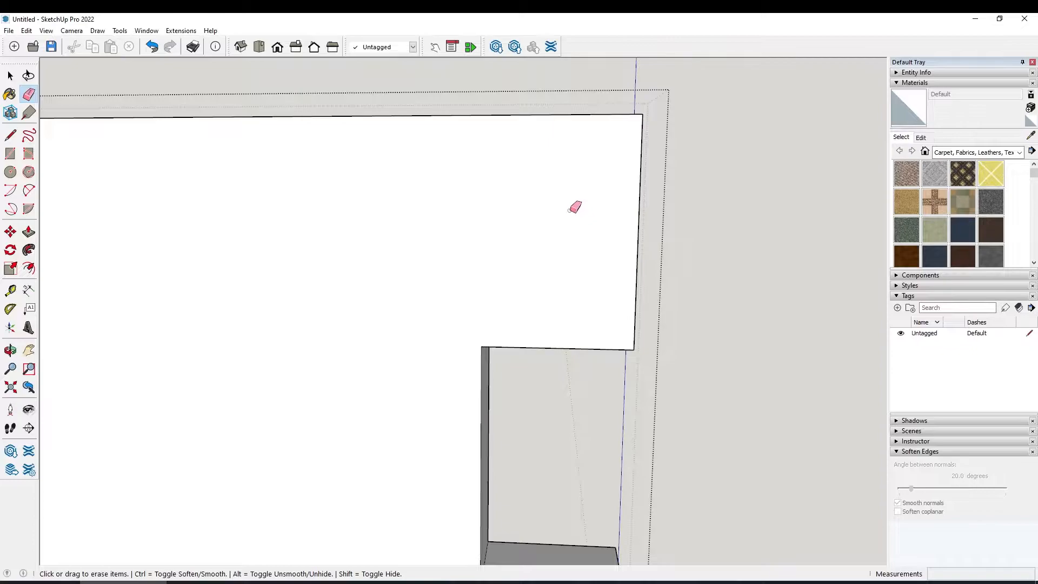
# Turn on X-ray display and erase the leftover depth edges of the upper peg square inside the wall
pyautogui.hotkey('ctrl', 'x')
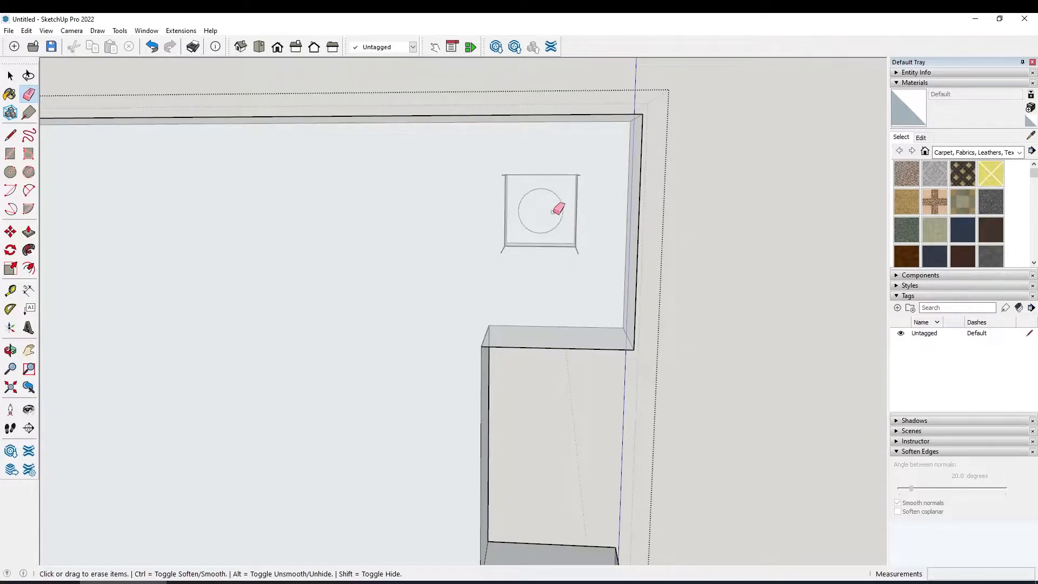
pyautogui.moveTo(546, 212)
pyautogui.mouseDown(button='middle')
pyautogui.moveTo(523, 204)
pyautogui.moveTo(510, 175)
pyautogui.moveTo(531, 177)
pyautogui.moveTo(449, 147)
pyautogui.moveTo(366, 162)
pyautogui.moveTo(457, 172)
pyautogui.moveTo(556, 130)
pyautogui.moveTo(564, 152)
pyautogui.mouseUp(button='middle')
pyautogui.click(559, 158)
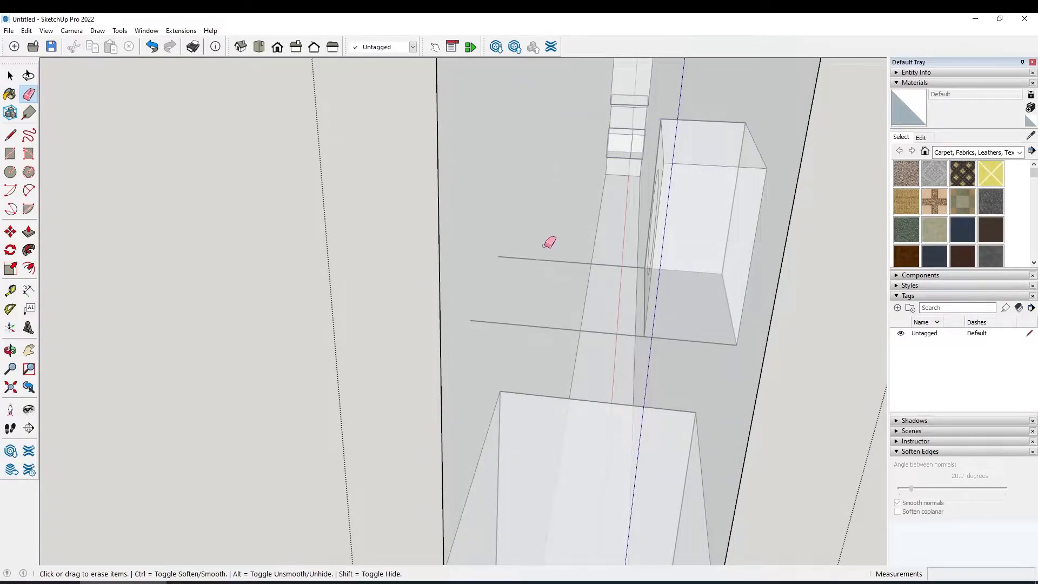
pyautogui.moveTo(533, 323)
pyautogui.mouseDown(button='middle')
pyautogui.moveTo(547, 175)
pyautogui.moveTo(417, 186)
pyautogui.mouseUp(button='middle')
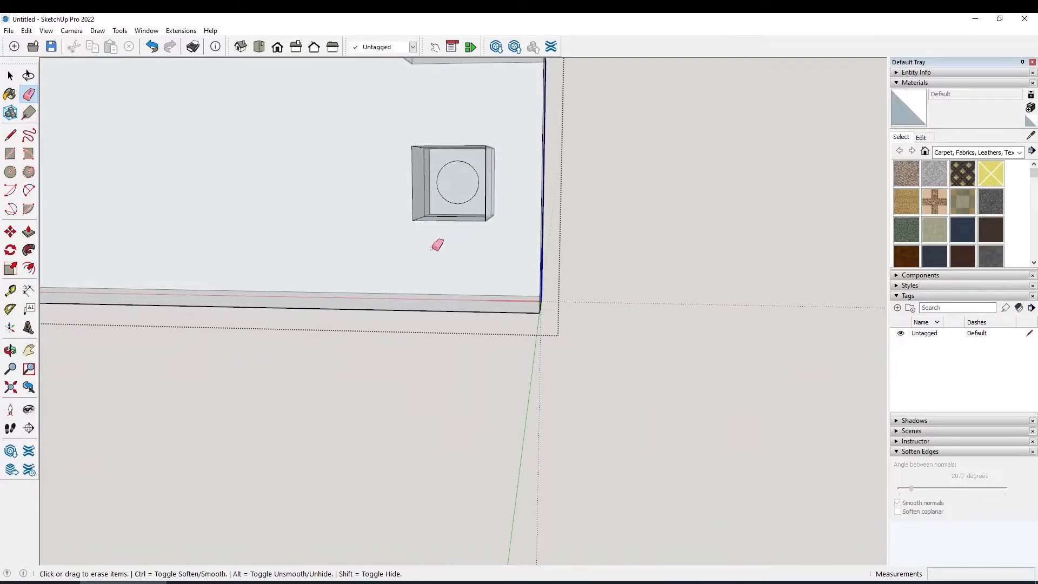
# Close the lower square opening near the origin with a diagonal, and erase the diagonal and its back-face outline edges
pyautogui.press('l')
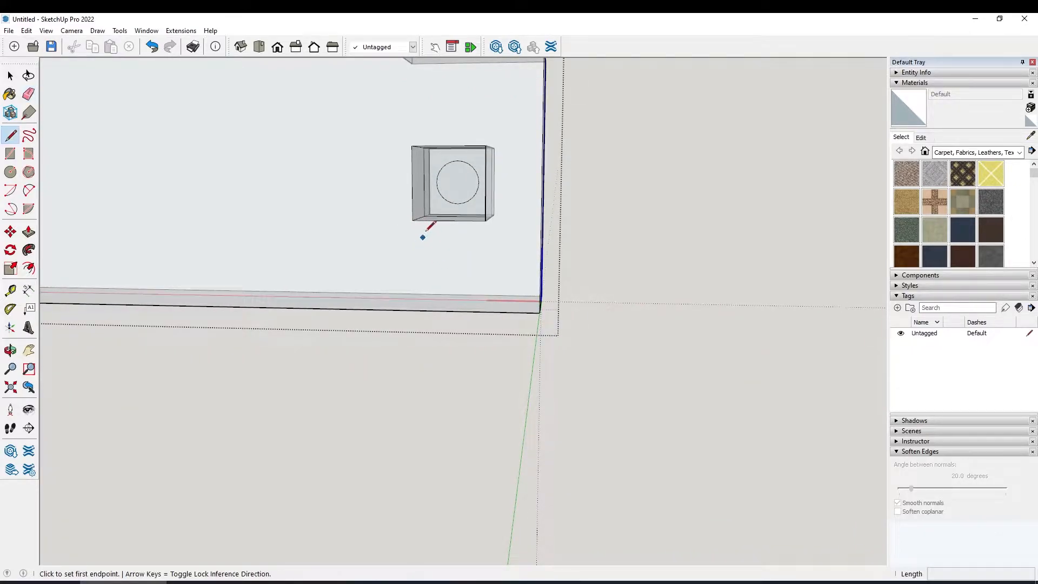
pyautogui.click(412, 220)
pyautogui.click(485, 145)
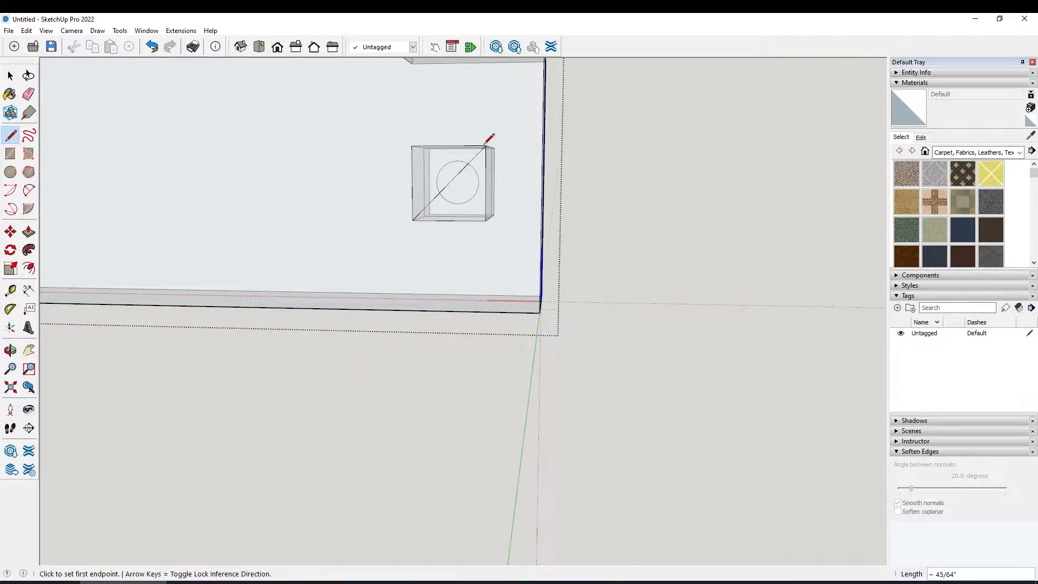
pyautogui.press('e')
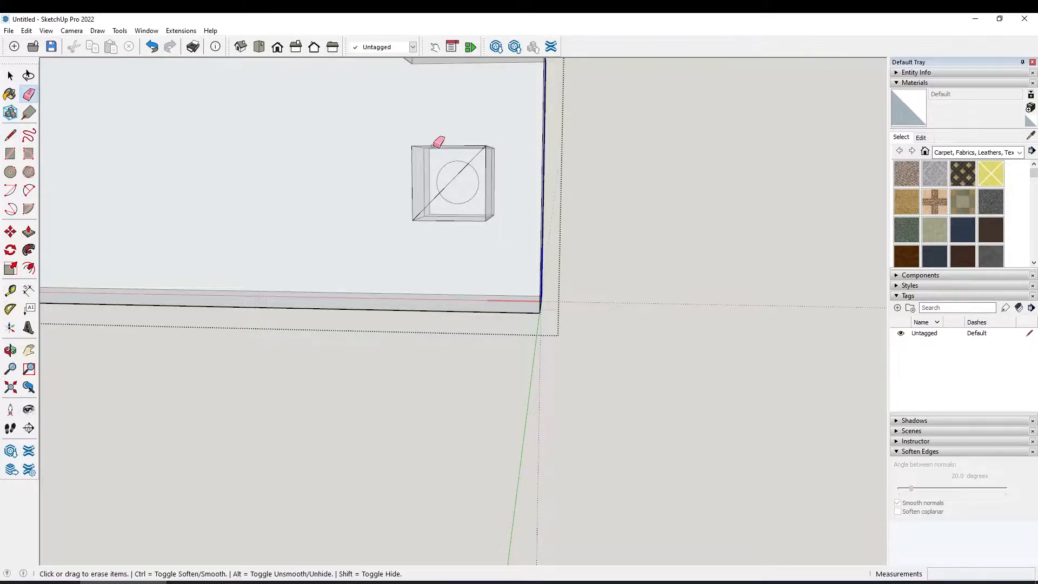
pyautogui.click(435, 144)
pyautogui.click(413, 172)
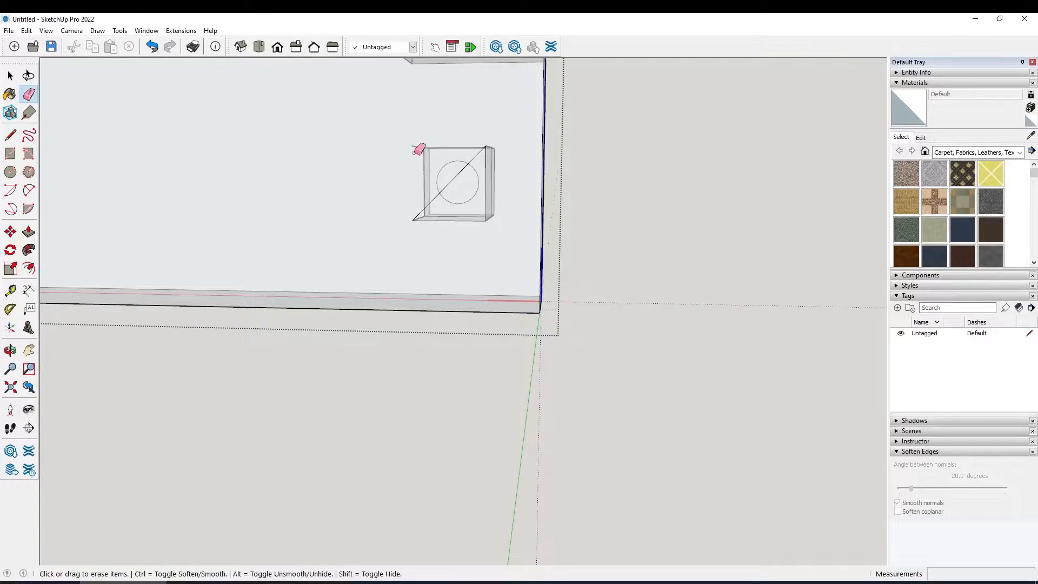
pyautogui.click(415, 218)
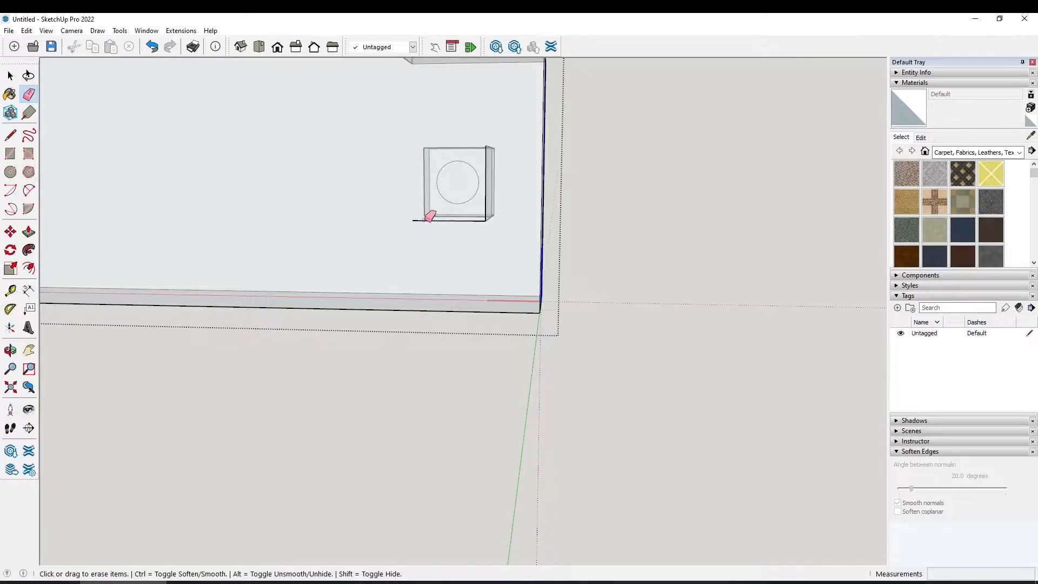
pyautogui.click(485, 218)
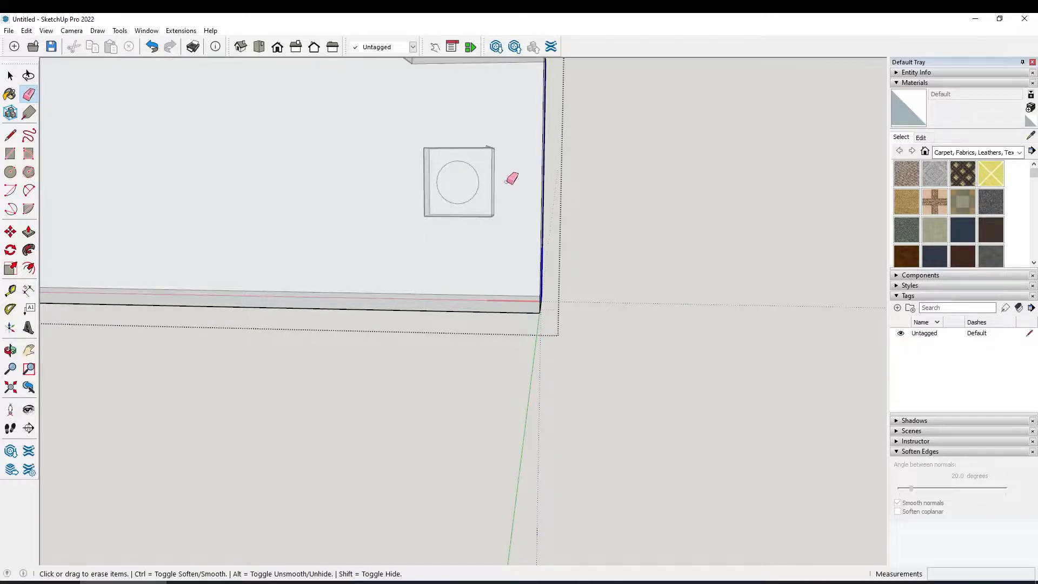
# Draw a diagonal across each of the two square openings at the wall's far end to close them on the back face
pyautogui.moveTo(499, 164)
pyautogui.mouseDown(button='middle')
pyautogui.moveTo(494, 186)
pyautogui.moveTo(507, 193)
pyautogui.moveTo(461, 208)
pyautogui.moveTo(213, 241)
pyautogui.moveTo(222, 248)
pyautogui.mouseUp(button='middle')
pyautogui.scroll(3, 375, 259)
pyautogui.moveTo(375, 259); pyautogui.dragTo(332, 265, button='middle')
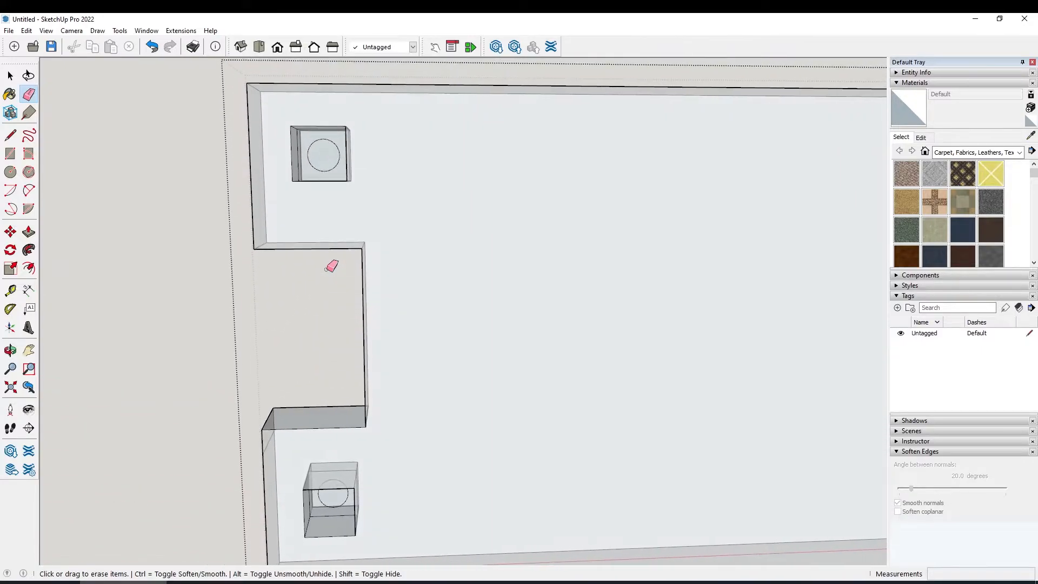
pyautogui.press('l')
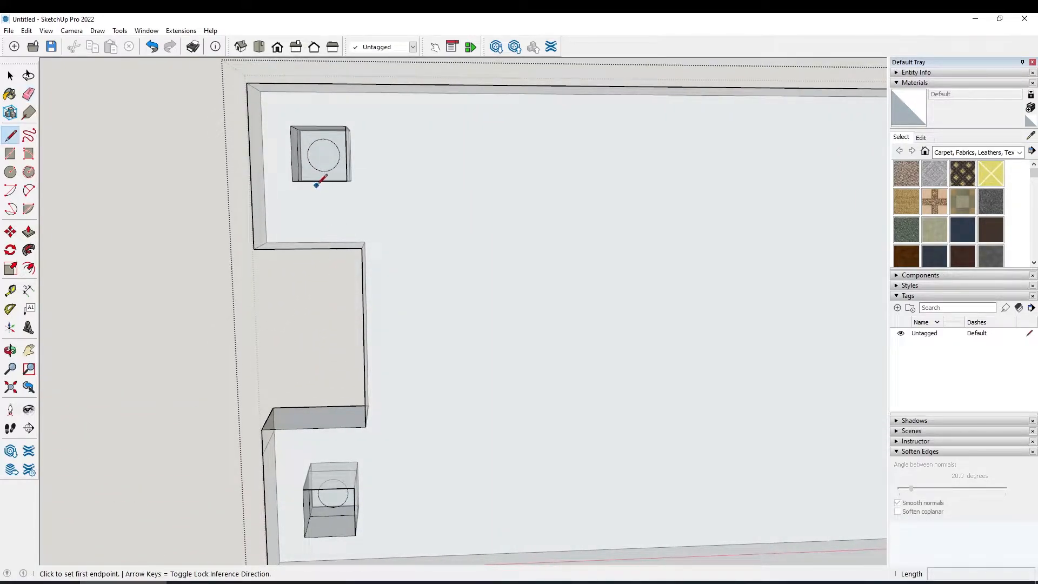
pyautogui.click(292, 181)
pyautogui.click(346, 127)
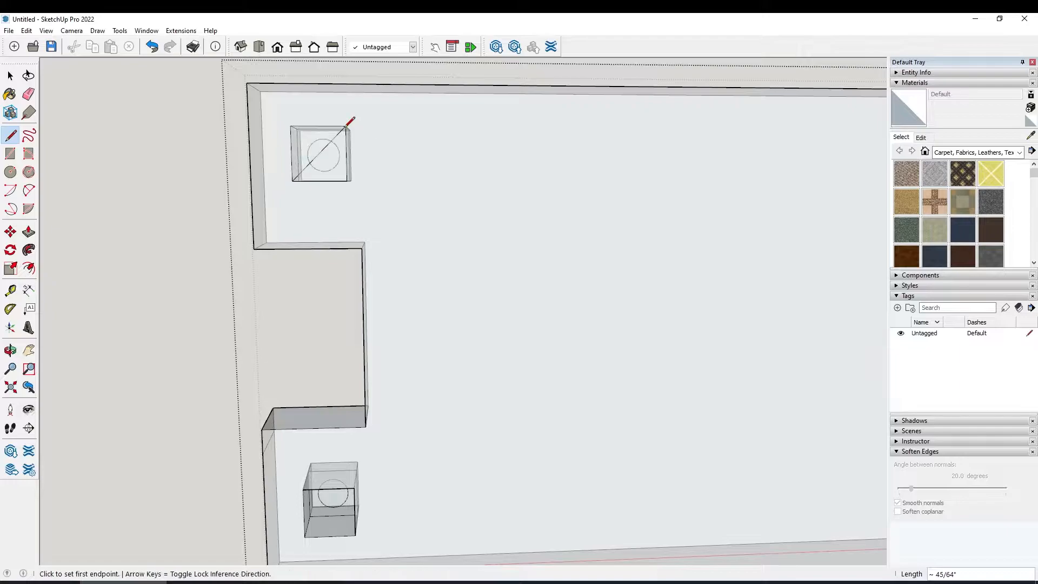
pyautogui.click(304, 537)
pyautogui.click(354, 488)
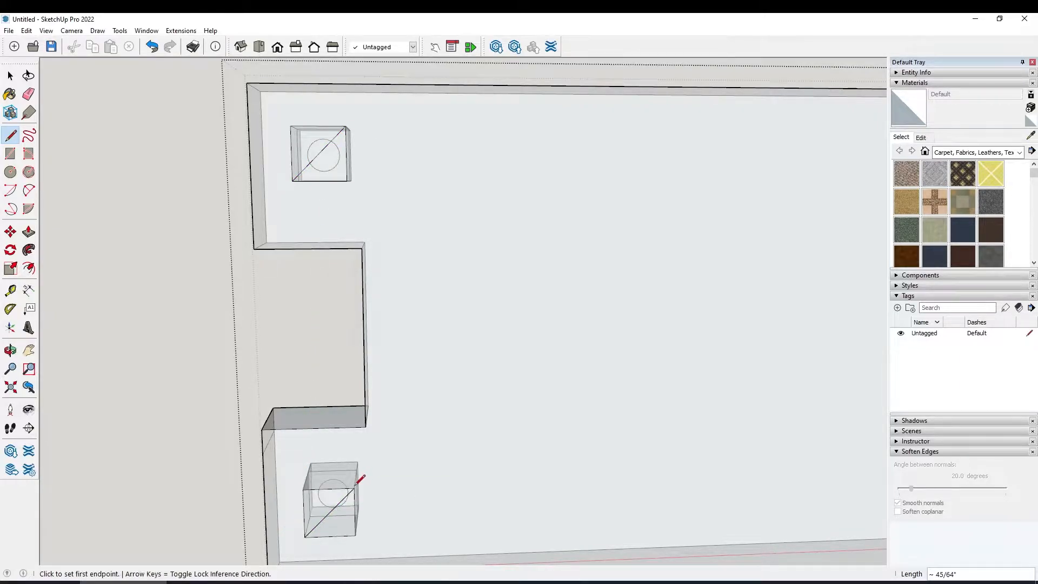
# Erase the diagonal, back-face outline and leftover depth edges of the far end's upper square, keeping the inner square and circle
pyautogui.press('e')
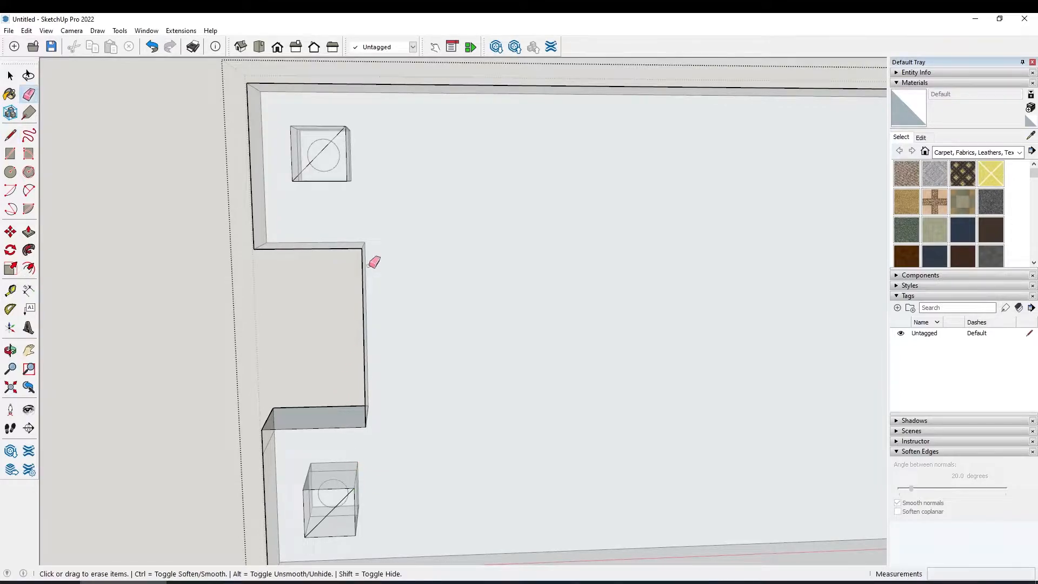
pyautogui.moveTo(299, 193); pyautogui.dragTo(320, 202, button='middle')
pyautogui.moveTo(319, 201); pyautogui.dragTo(322, 198)
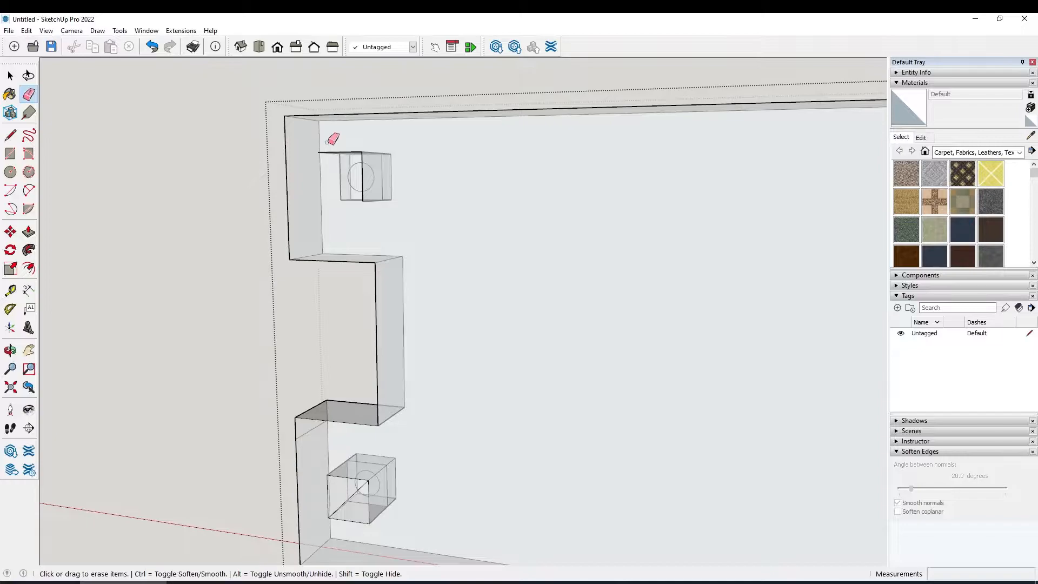
pyautogui.moveTo(321, 167); pyautogui.dragTo(321, 165, button='middle')
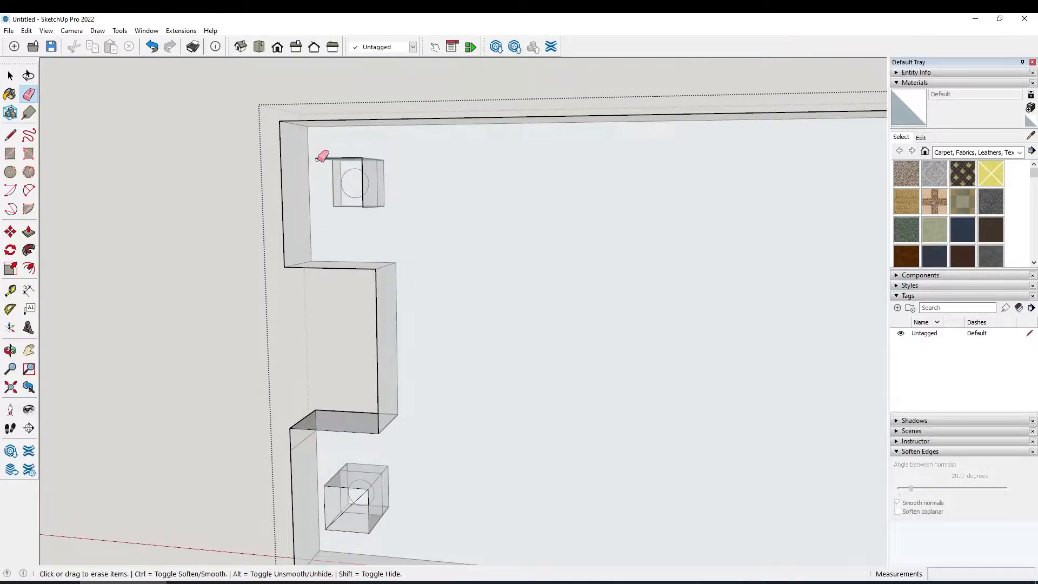
pyautogui.moveTo(334, 158)
pyautogui.mouseDown(button='middle')
pyautogui.moveTo(420, 165)
pyautogui.moveTo(436, 132)
pyautogui.moveTo(424, 107)
pyautogui.mouseUp(button='middle')
pyautogui.moveTo(423, 106); pyautogui.dragTo(417, 109)
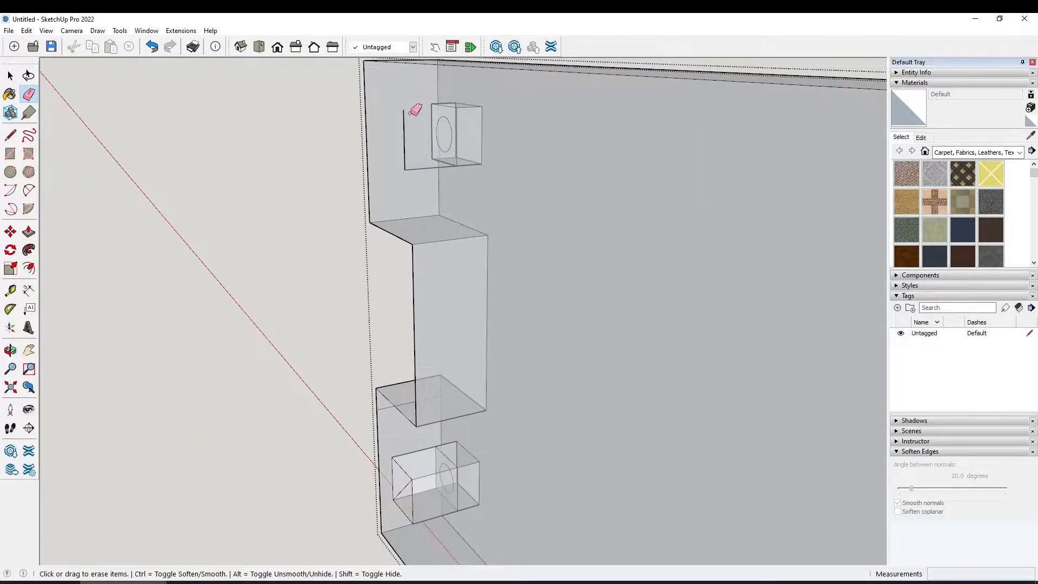
pyautogui.moveTo(416, 168)
pyautogui.mouseDown(button='middle')
pyautogui.moveTo(418, 252)
pyautogui.moveTo(431, 171)
pyautogui.moveTo(421, 182)
pyautogui.mouseUp(button='middle')
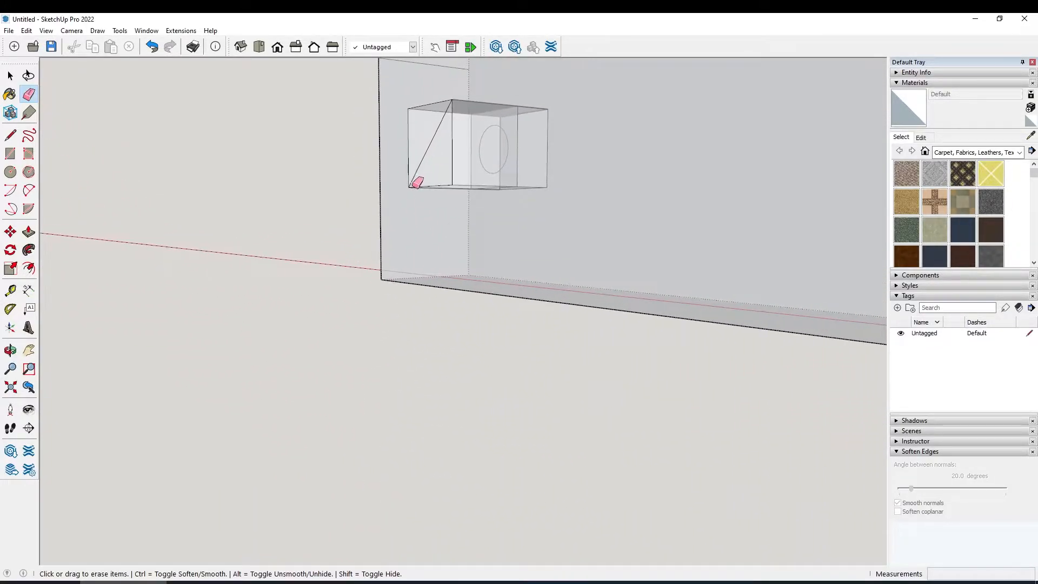
# Erase the diagonal, back-face outline and leftover depth edges of the far end's lower square, keeping the inner square and circle
pyautogui.moveTo(411, 187); pyautogui.dragTo(411, 186)
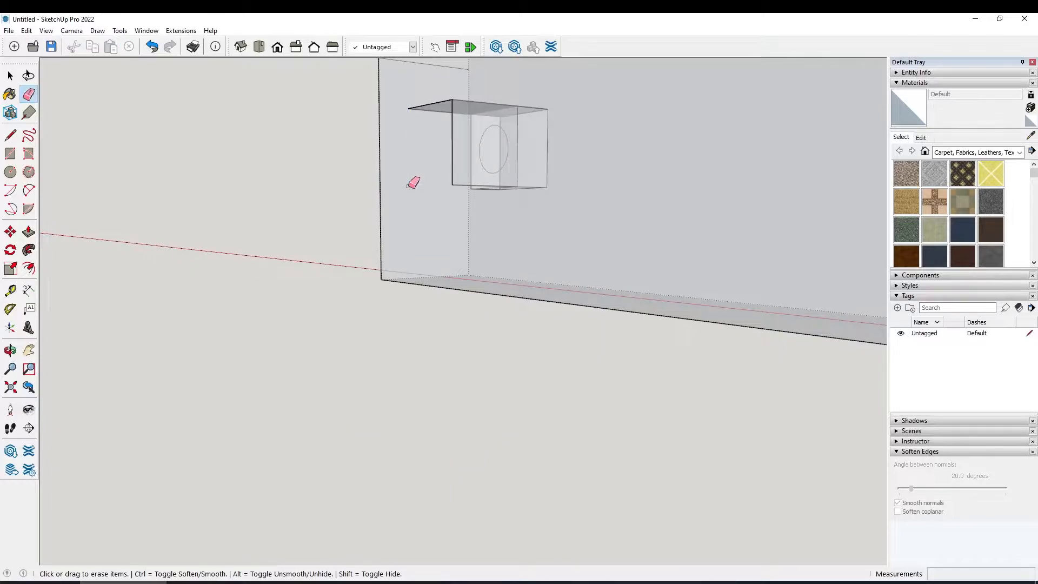
pyautogui.click(422, 108)
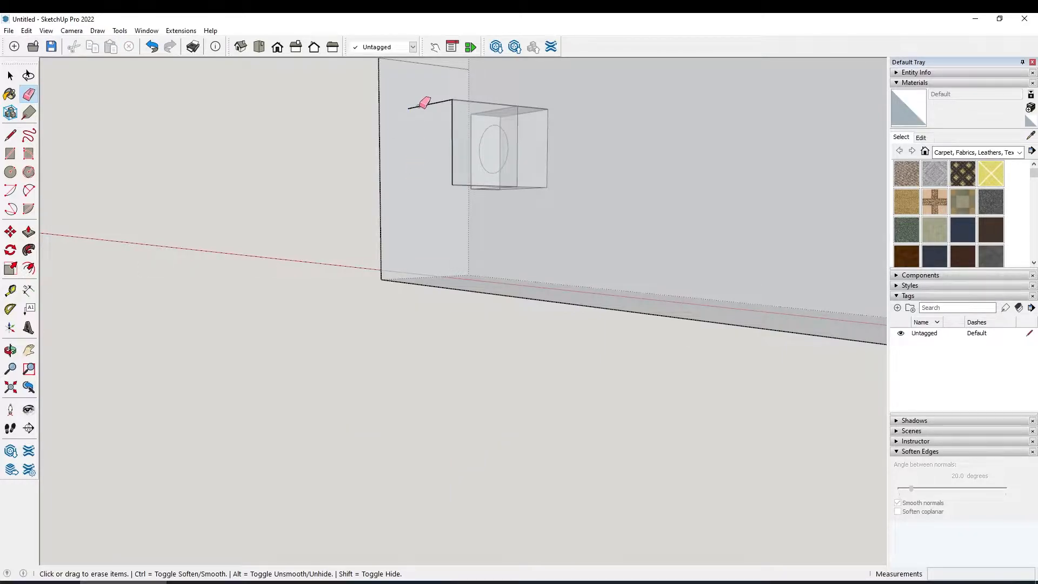
pyautogui.moveTo(461, 101); pyautogui.dragTo(492, 101, button='middle')
pyautogui.click(491, 107)
pyautogui.moveTo(492, 162)
pyautogui.mouseDown(button='middle')
pyautogui.moveTo(507, 192)
pyautogui.moveTo(409, 215)
pyautogui.mouseUp(button='middle')
pyautogui.click(506, 190)
# Turn off X-ray display and bring the front face's square recesses with their circles into close view
pyautogui.scroll(-5, 410, 215)
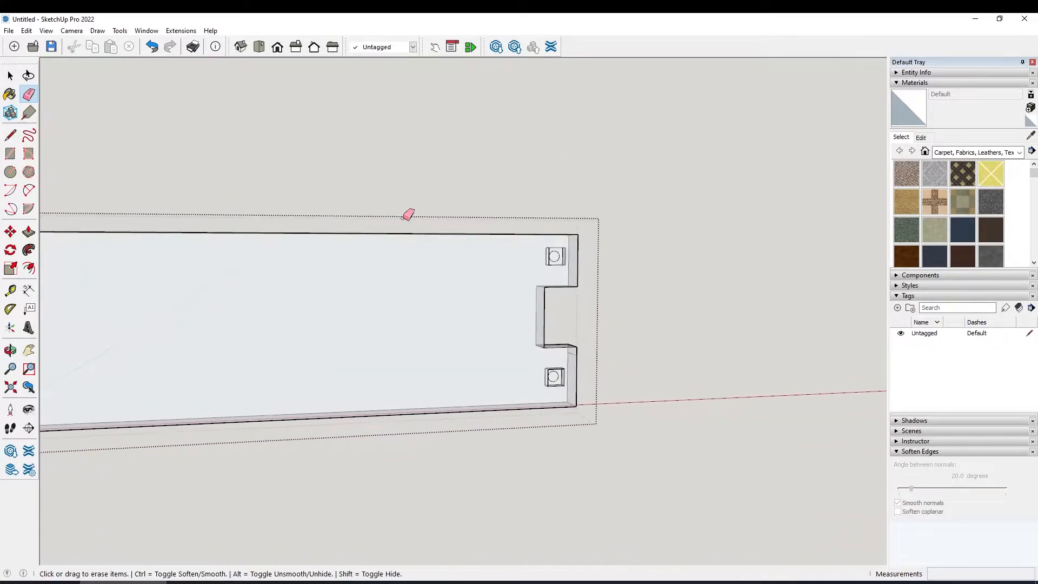
pyautogui.hotkey('ctrl', 'x')
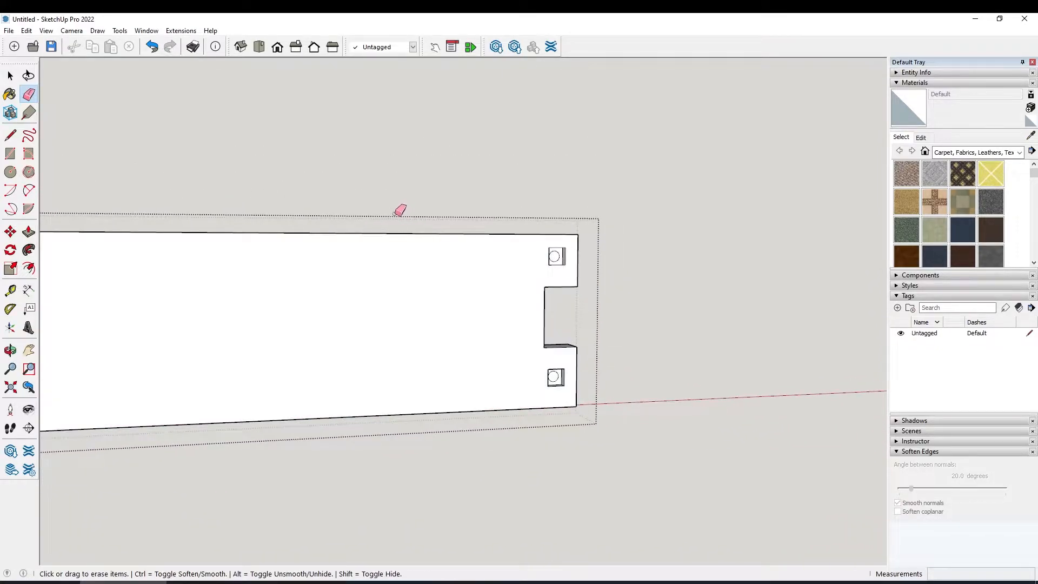
pyautogui.scroll(6, 396, 210)
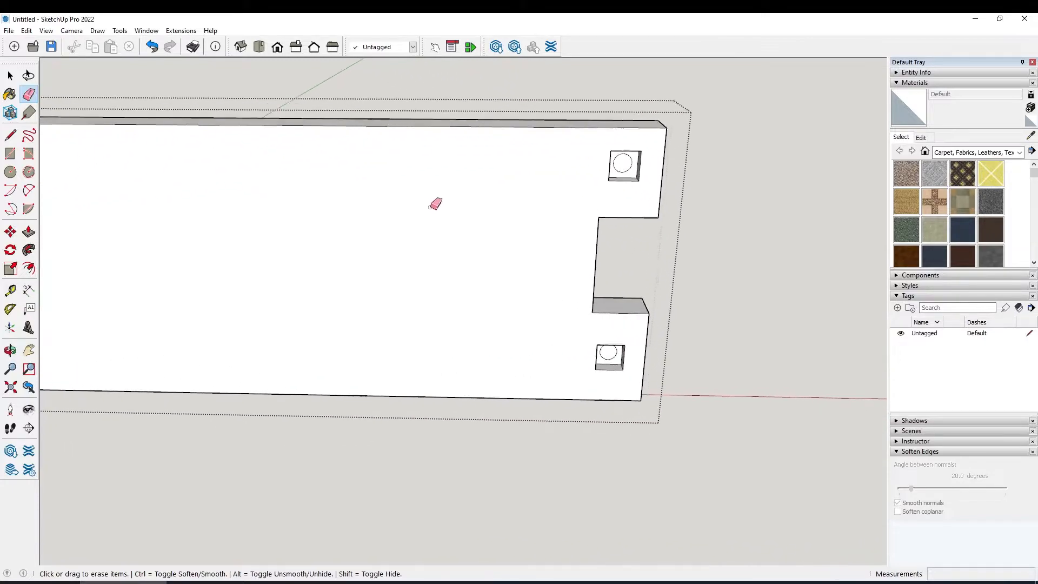
pyautogui.scroll(5, 573, 146)
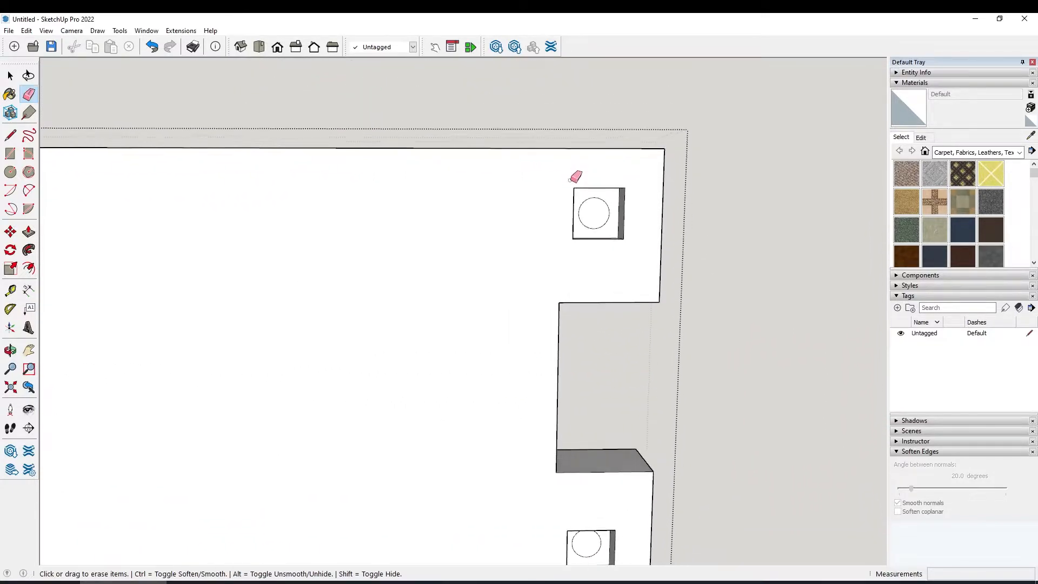
# Set the circle in the upper square recess at the wall's far end to 48 segments
pyautogui.moveTo(575, 180); pyautogui.dragTo(532, 195, button='middle')
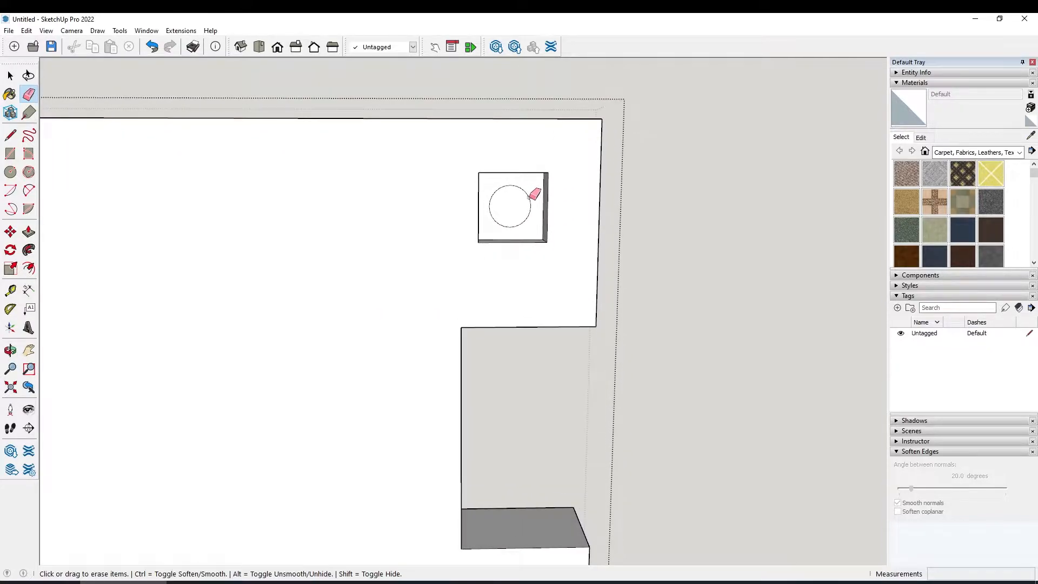
pyautogui.scroll(5, 531, 195)
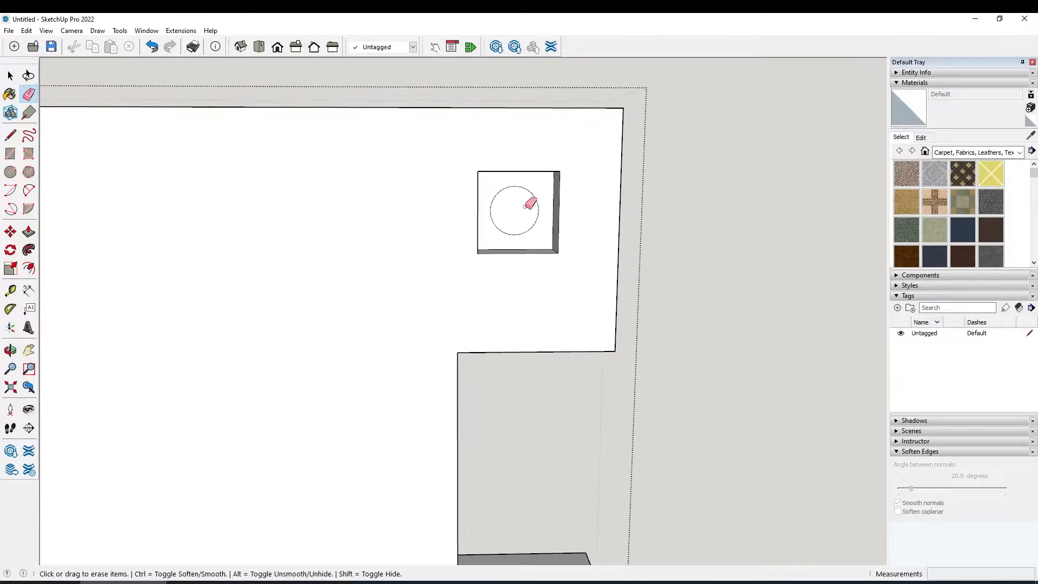
pyautogui.moveTo(520, 207)
pyautogui.mouseDown(button='middle')
pyautogui.moveTo(465, 156)
pyautogui.moveTo(504, 186)
pyautogui.moveTo(491, 206)
pyautogui.mouseUp(button='middle')
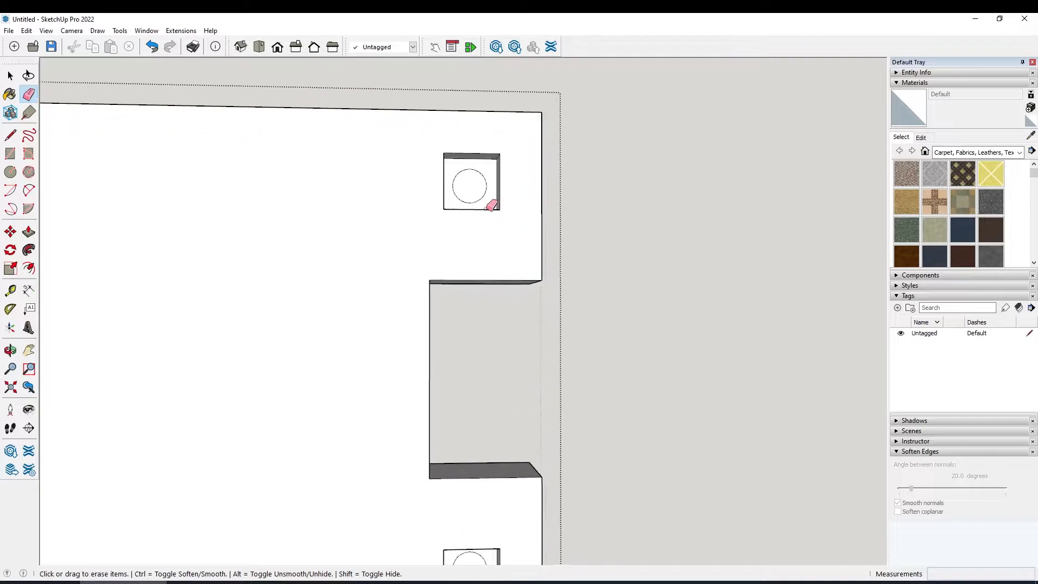
pyautogui.press('space')
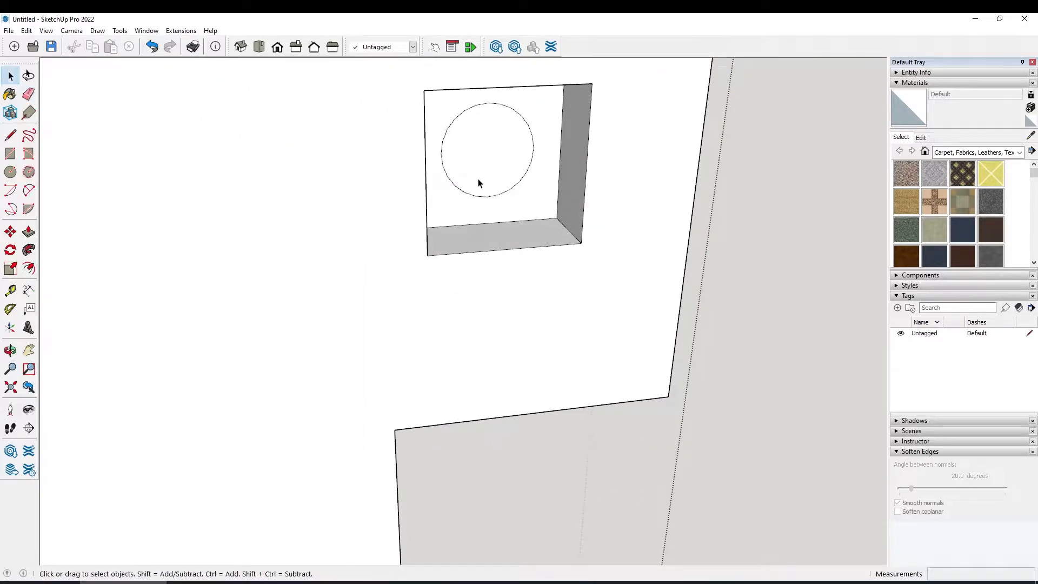
pyautogui.click(480, 198)
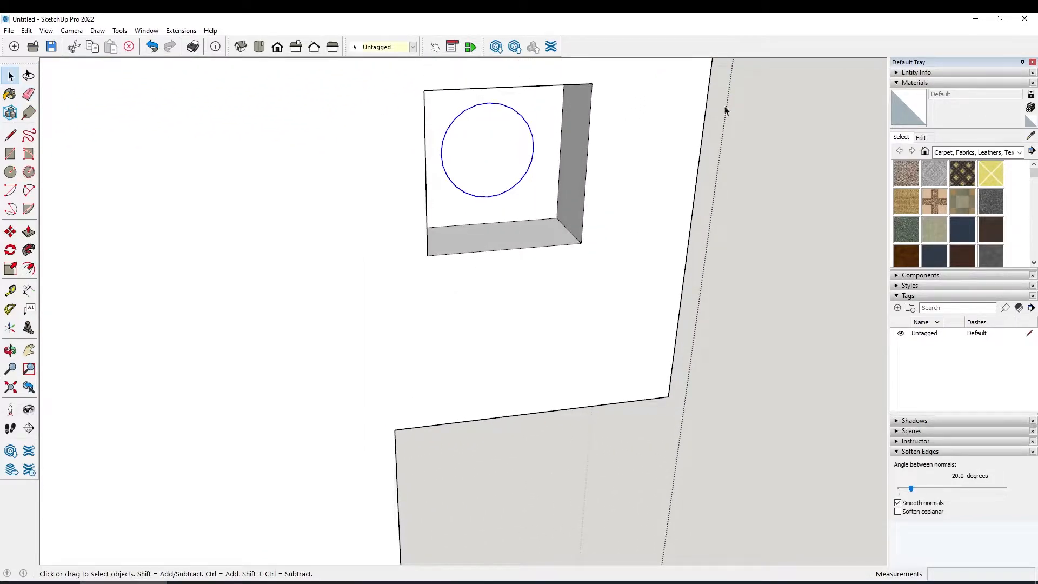
pyautogui.click(939, 72)
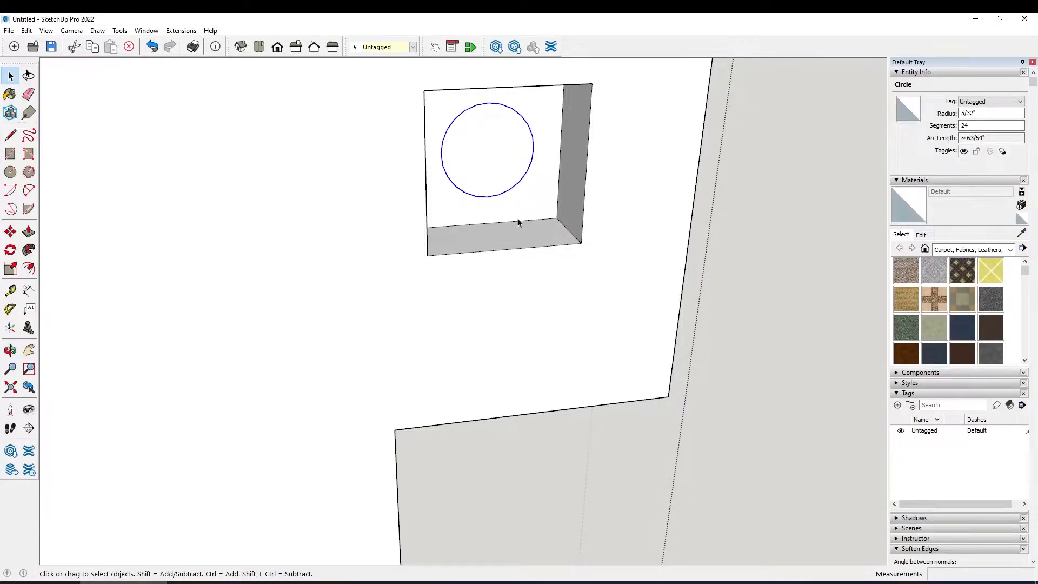
pyautogui.moveTo(540, 190); pyautogui.dragTo(547, 171, button='middle')
pyautogui.moveTo(706, 155); pyautogui.dragTo(691, 145, button='middle')
pyautogui.moveTo(980, 125); pyautogui.dragTo(943, 131)
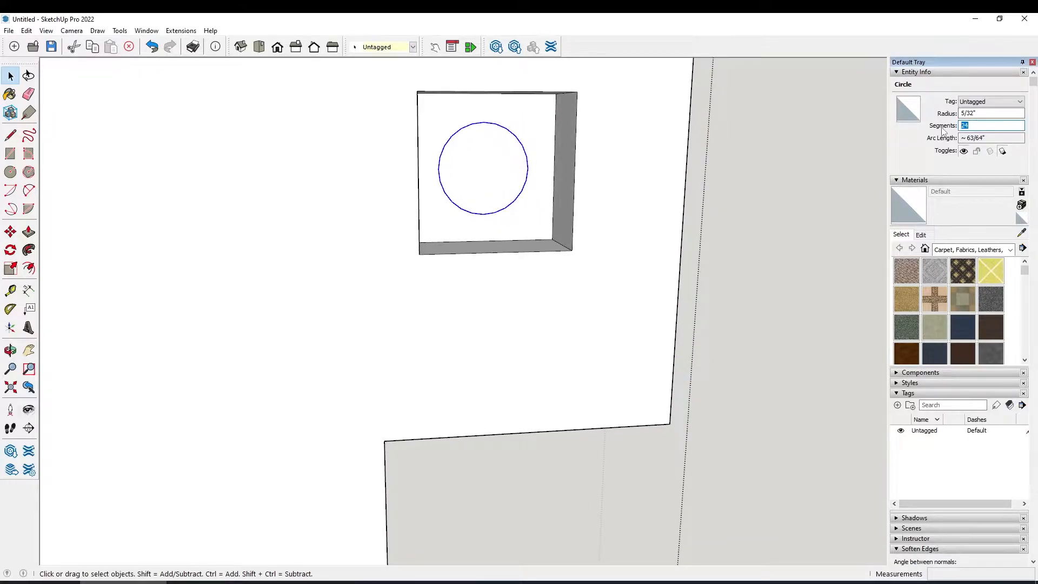
pyautogui.press('Tab')
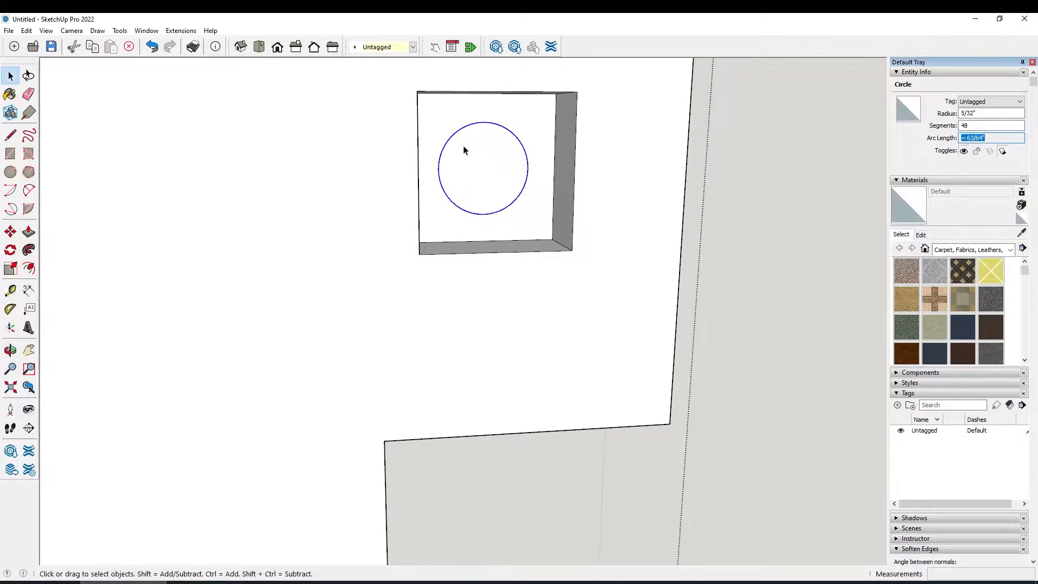
# Set the circle in the lower square recess at the wall's far end to 48 segments
pyautogui.scroll(-6, 462, 150)
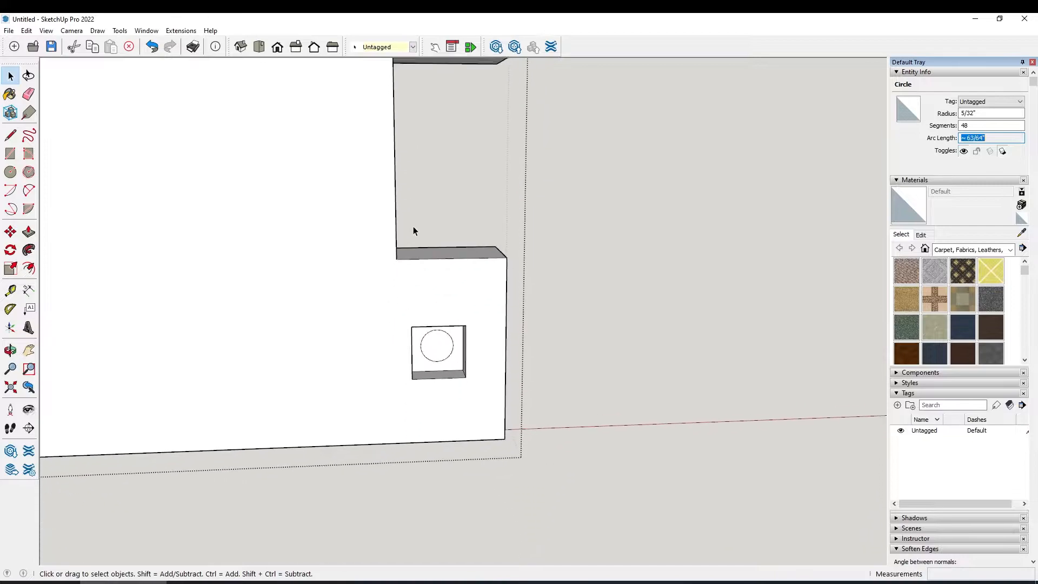
pyautogui.moveTo(413, 231); pyautogui.dragTo(454, 212, button='middle')
pyautogui.click(450, 193)
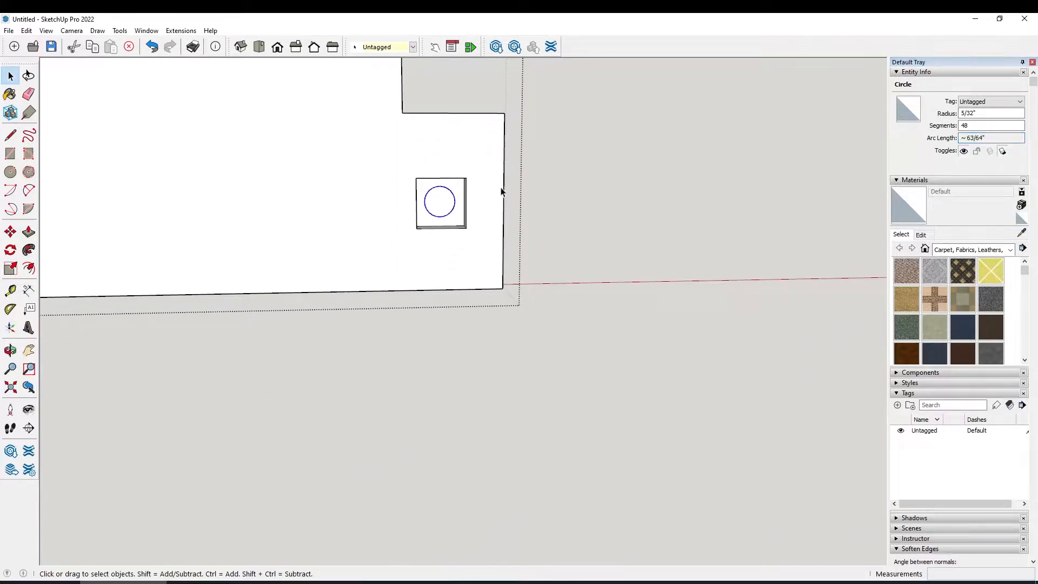
pyautogui.press('Tab')
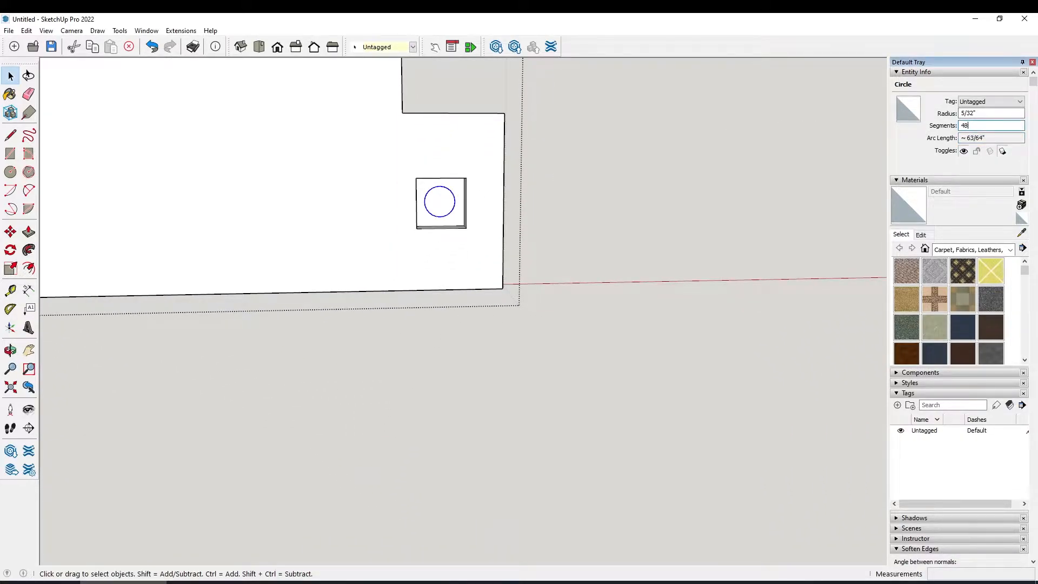
# Set the circle in the lower square recess at the wall's origin end to 48 segments
pyautogui.scroll(-5, 352, 215)
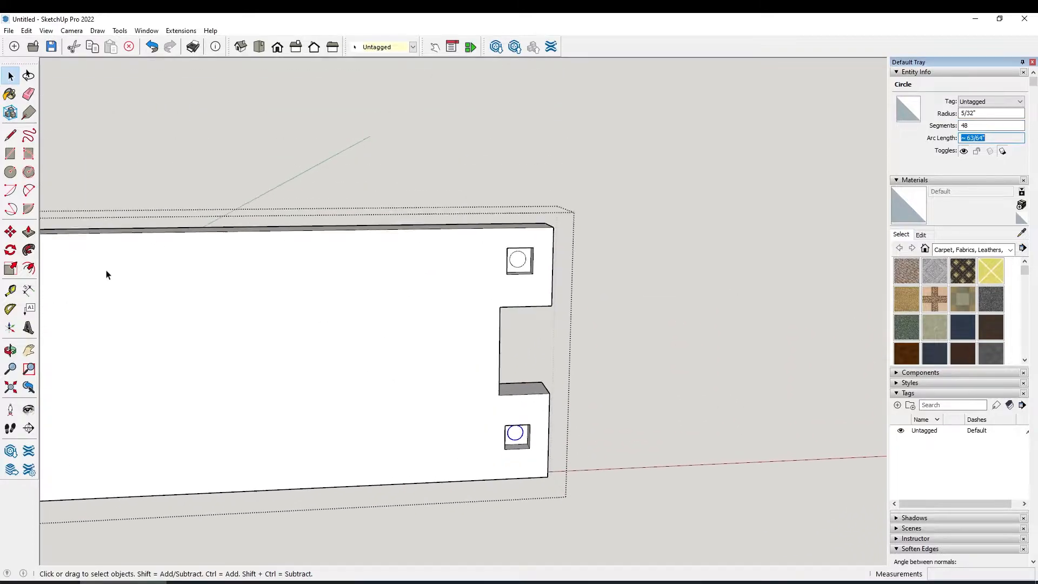
pyautogui.scroll(5, 100, 292)
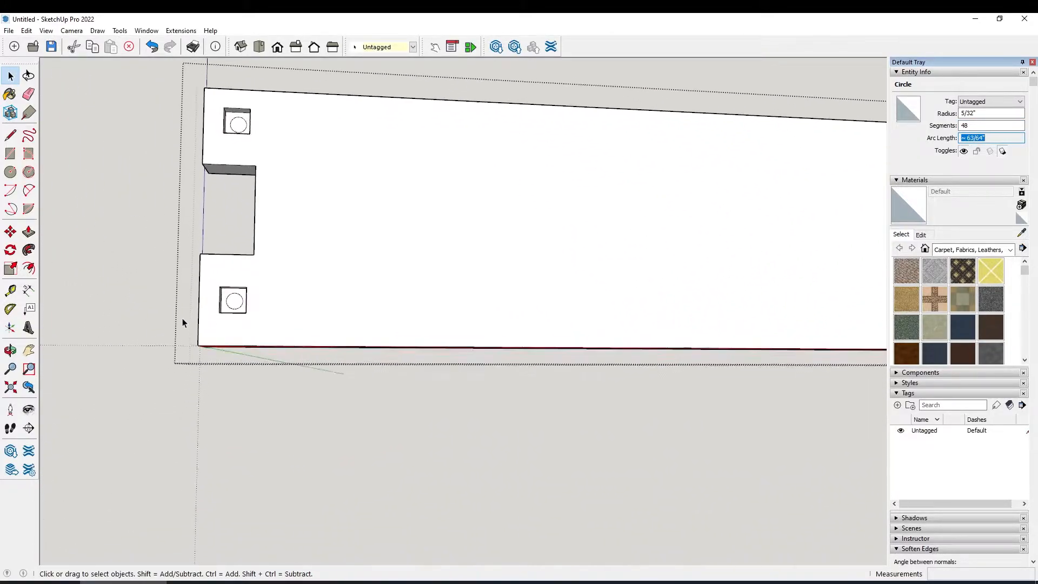
pyautogui.click(233, 290)
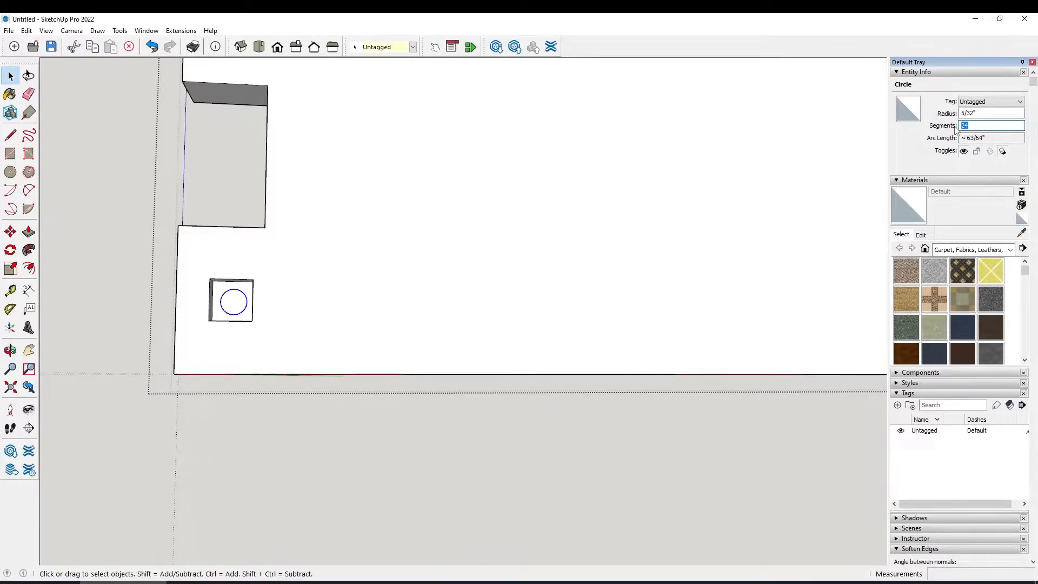
pyautogui.write('48')
pyautogui.press('Tab')
# Set the circle in the upper square recess at the wall's origin end to 48 segments
pyautogui.keyDown('shift'); pyautogui.moveTo(534, 89); pyautogui.dragTo(540, 326, button='middle'); pyautogui.keyUp('shift')
pyautogui.scroll(3, 287, 275)
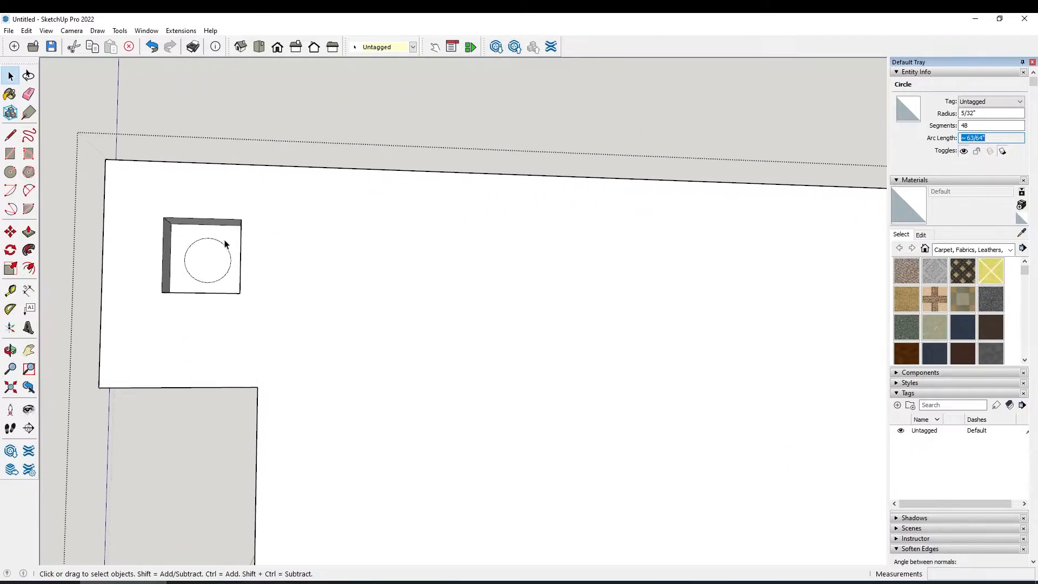
pyautogui.click(226, 245)
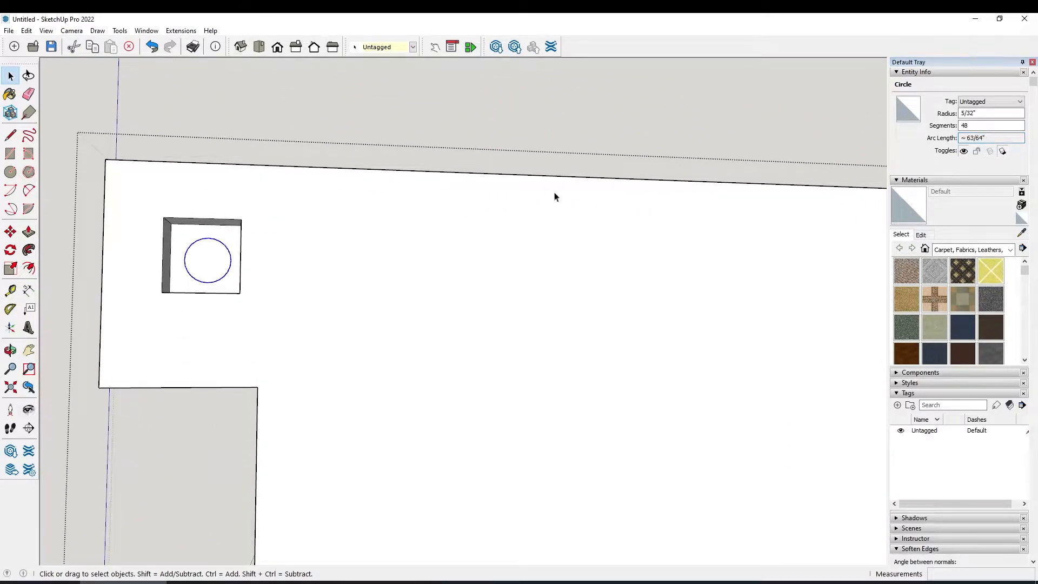
pyautogui.moveTo(971, 125); pyautogui.dragTo(921, 131)
pyautogui.write('48')
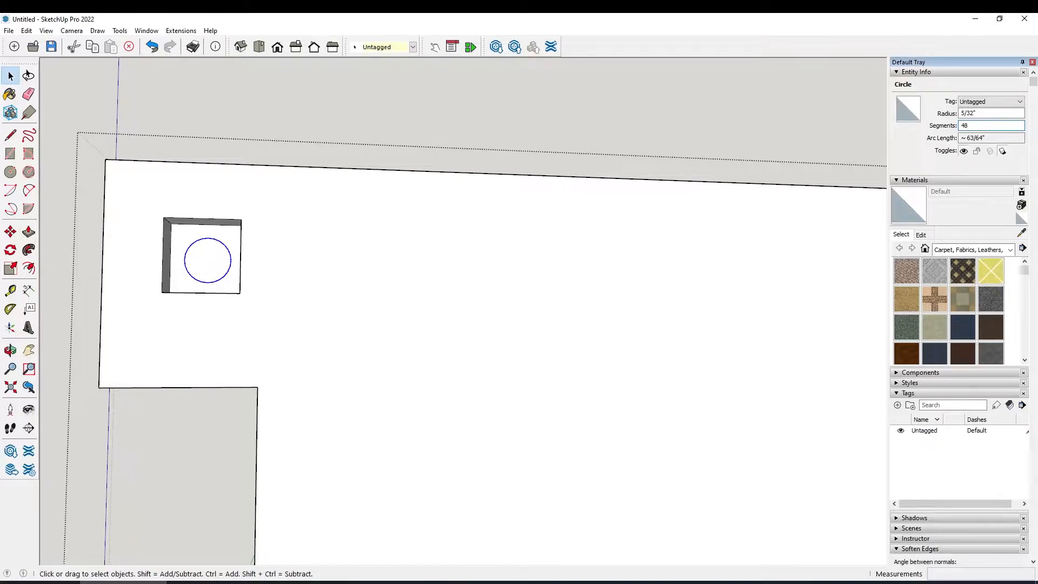
pyautogui.press('Tab')
# Try to offset the circle in the origin end's upper recess inward by 15/64"
pyautogui.scroll(4, 402, 267)
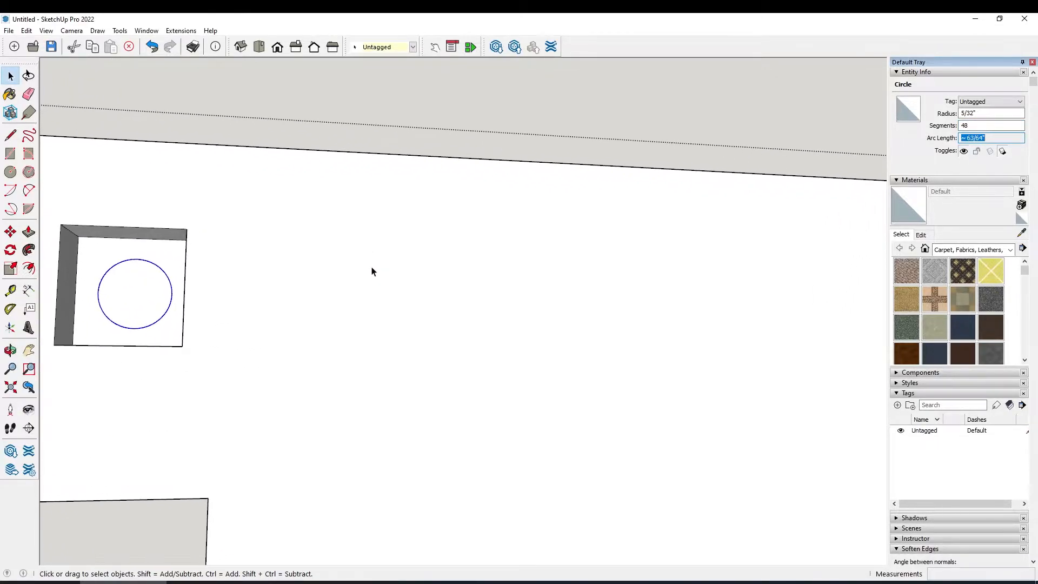
pyautogui.moveTo(264, 290); pyautogui.dragTo(149, 308, button='middle')
pyautogui.click(260, 296)
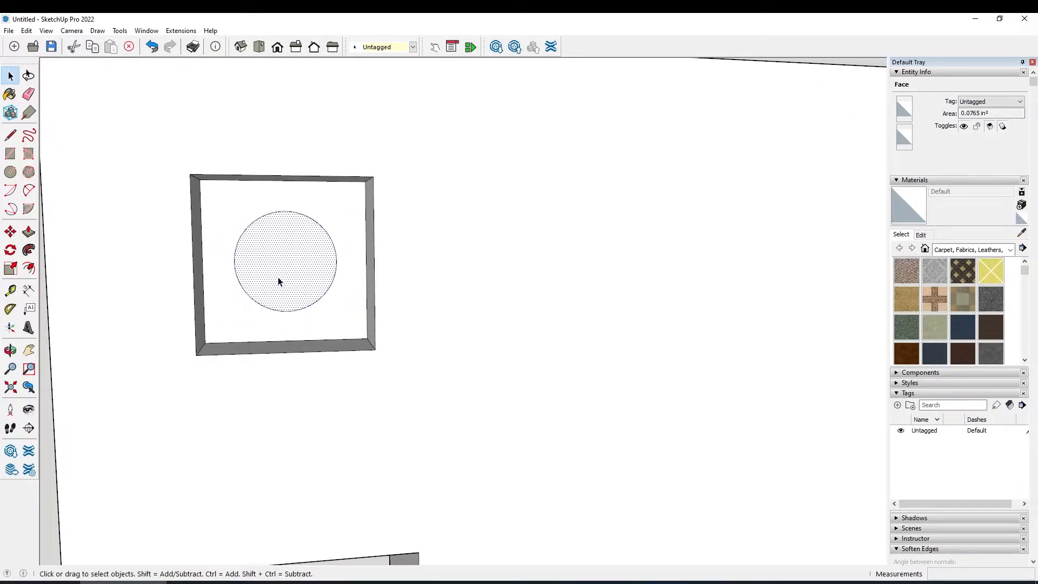
pyautogui.click(31, 270)
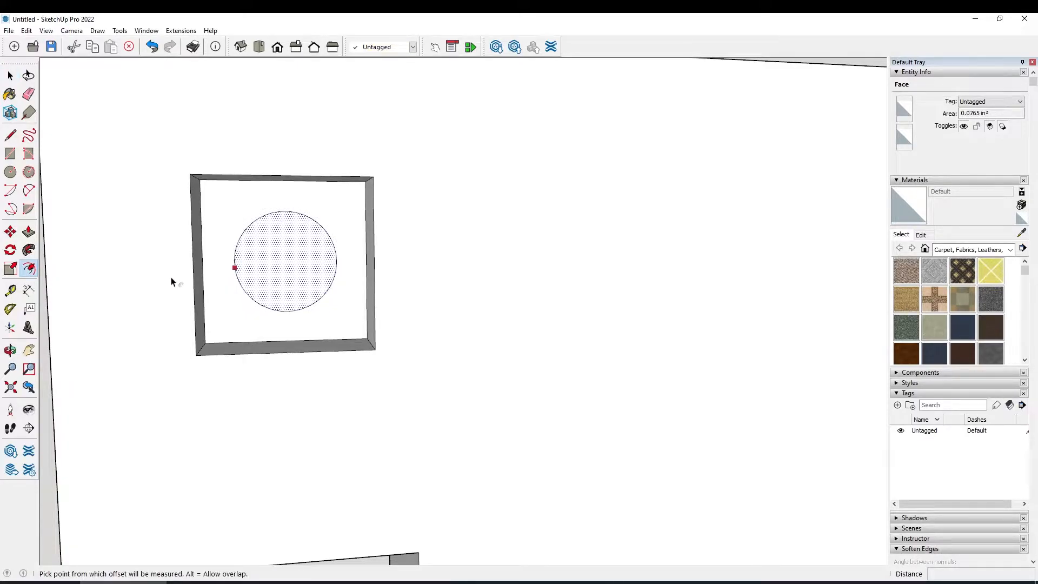
pyautogui.click(233, 294)
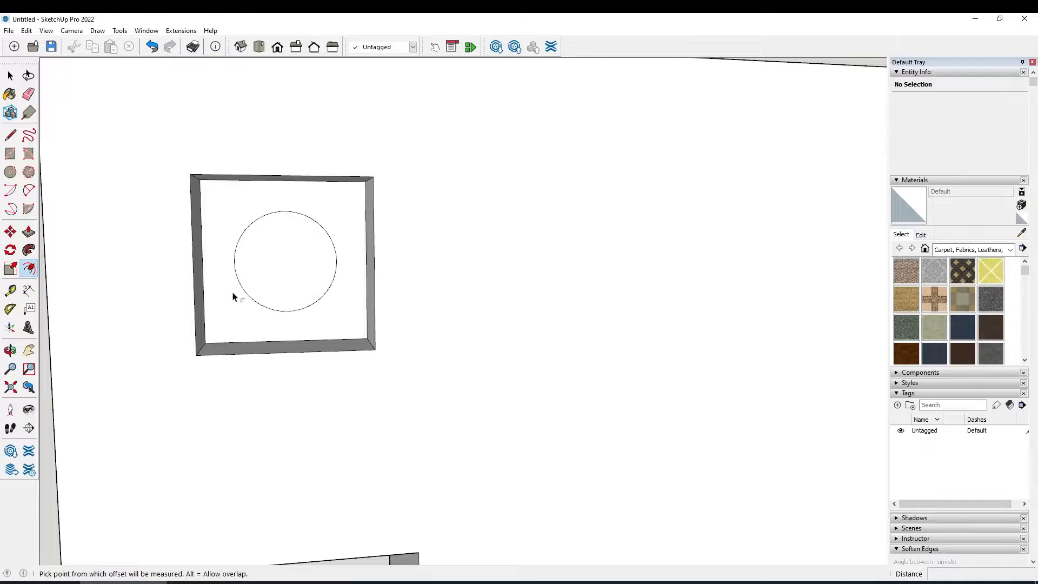
pyautogui.press('space')
pyautogui.click(243, 294)
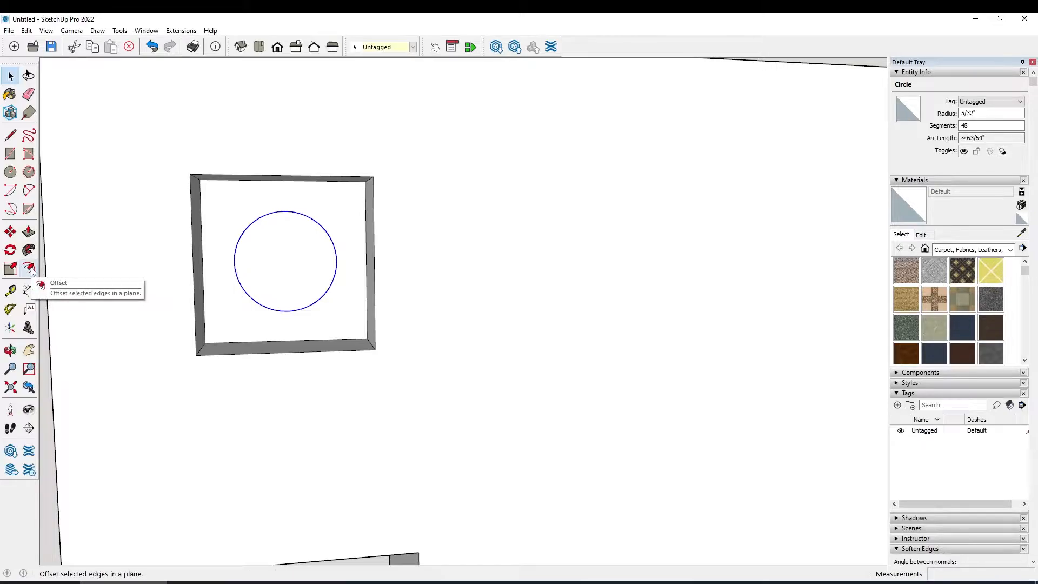
pyautogui.click(30, 269)
pyautogui.click(240, 283)
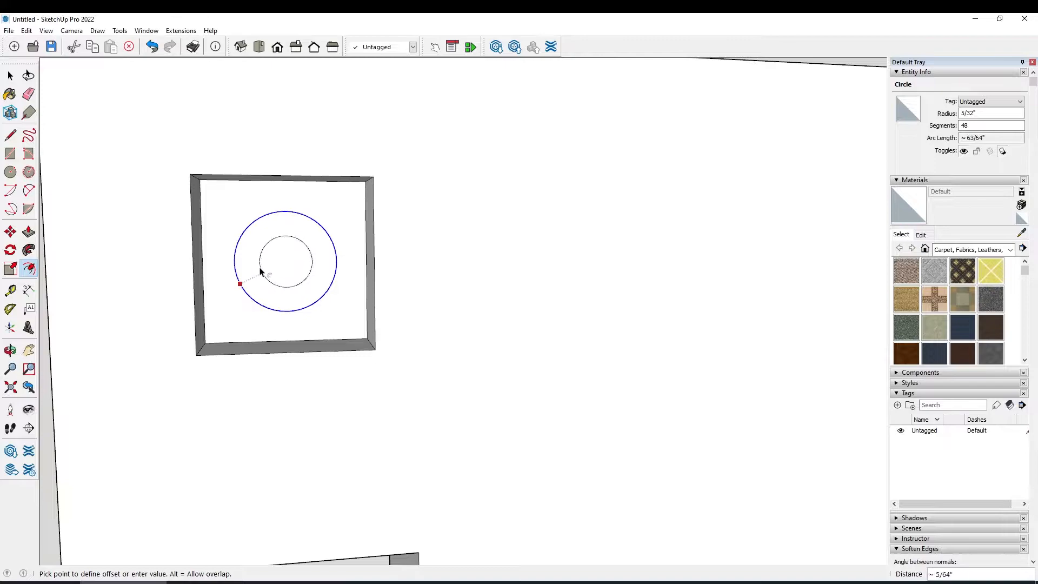
pyautogui.write('15')
pyautogui.press('Return')
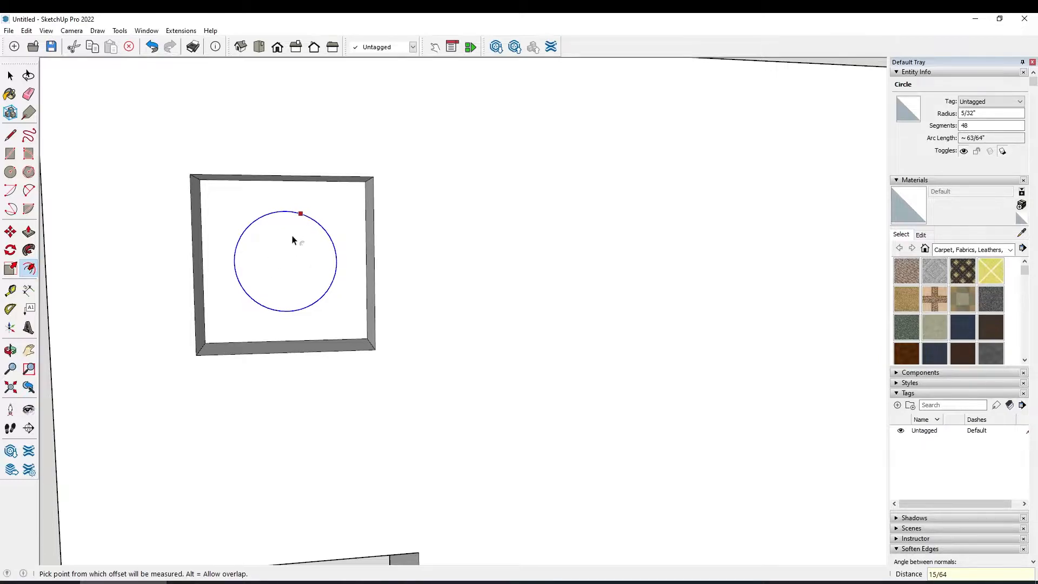
# Retry the 15/64" inward offset of the recess circle from a different point on its edge
pyautogui.click(288, 211)
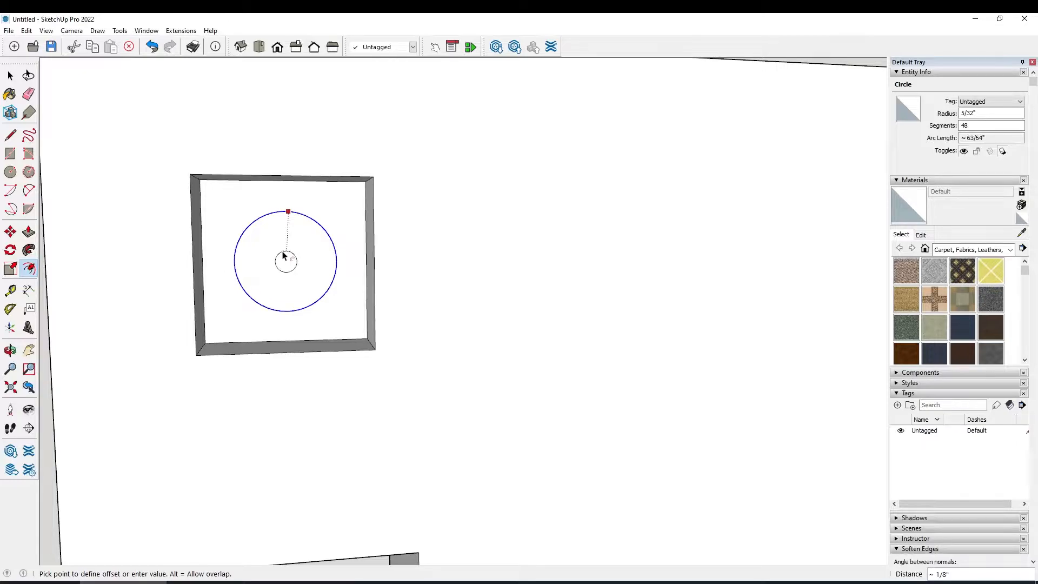
pyautogui.write('5')
pyautogui.press('BackSpace')
pyautogui.press('BackSpace')
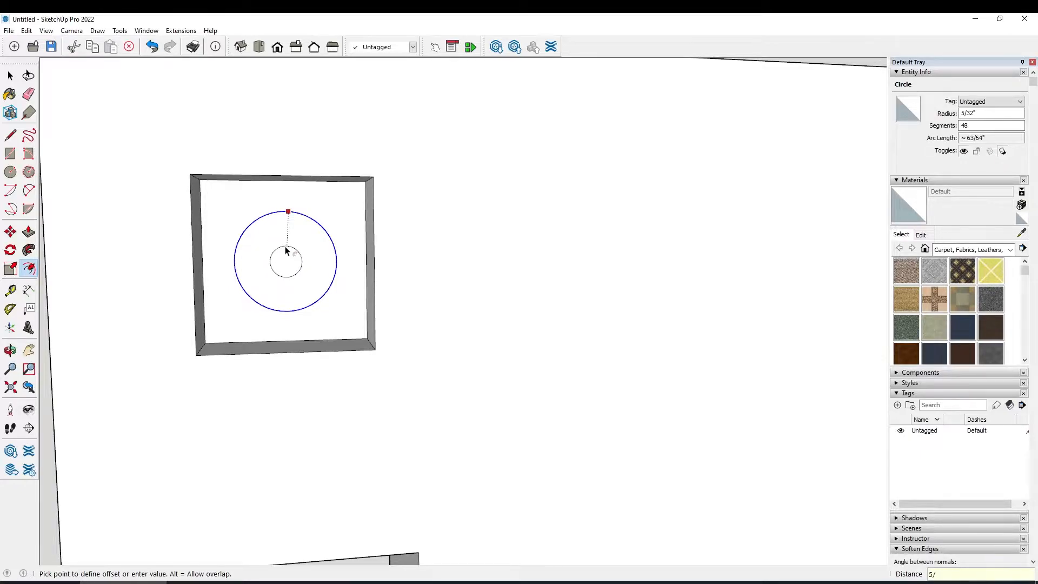
pyautogui.write('15/')
pyautogui.press('Return')
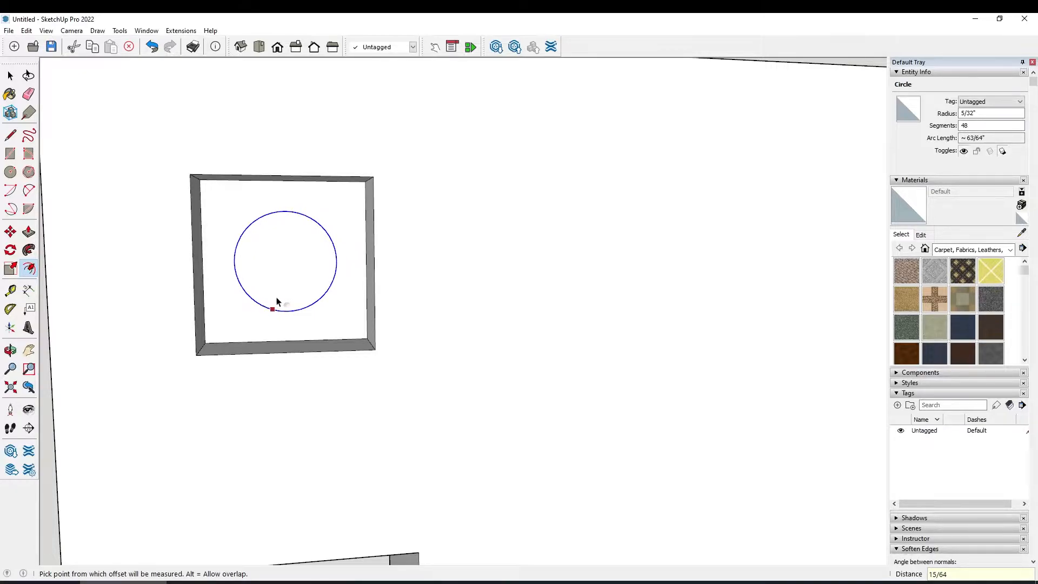
pyautogui.click(259, 305)
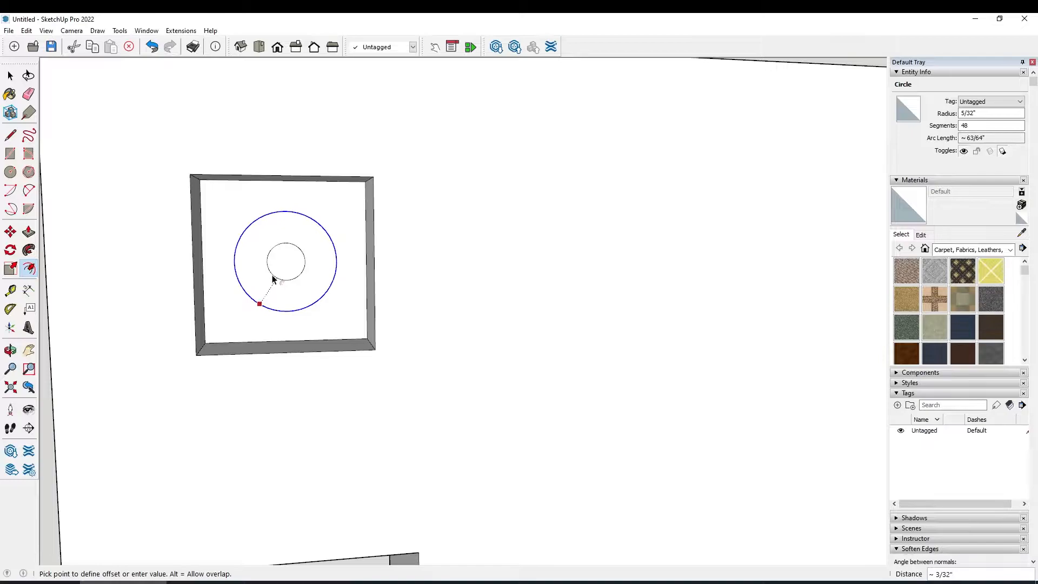
pyautogui.press('Escape')
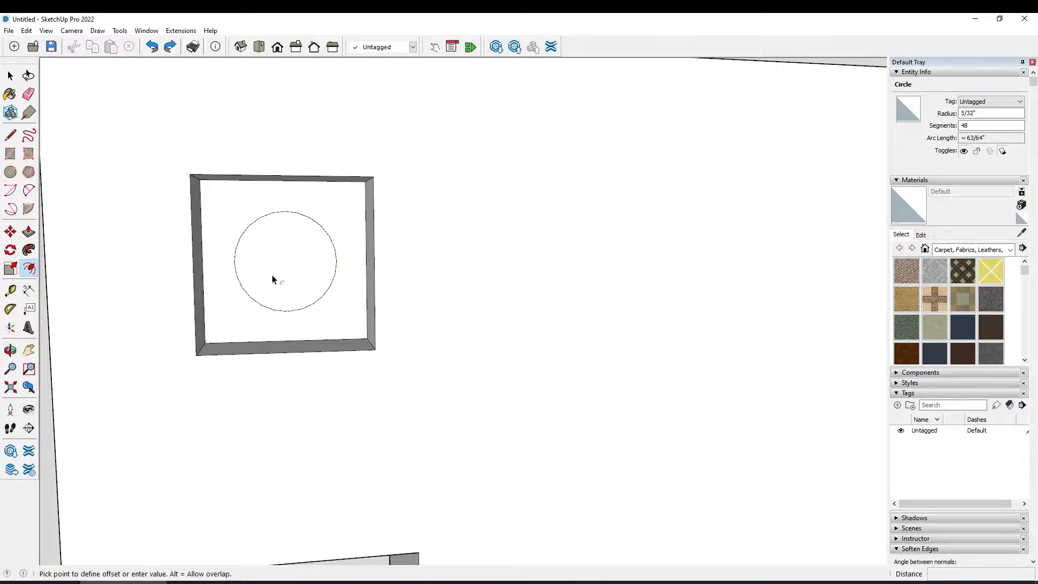
pyautogui.hotkey('ctrl', 'z')
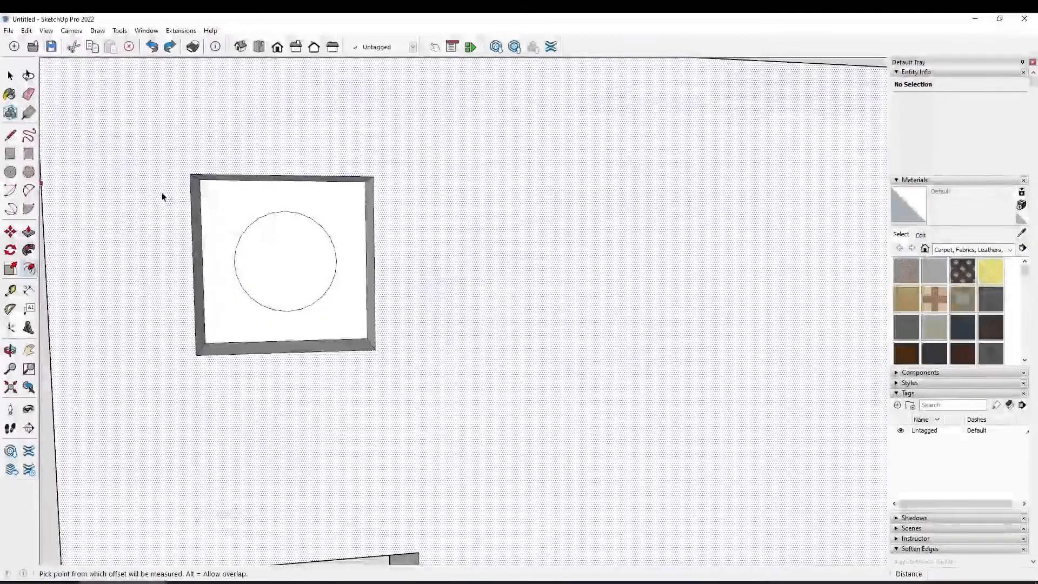
pyautogui.click(169, 47)
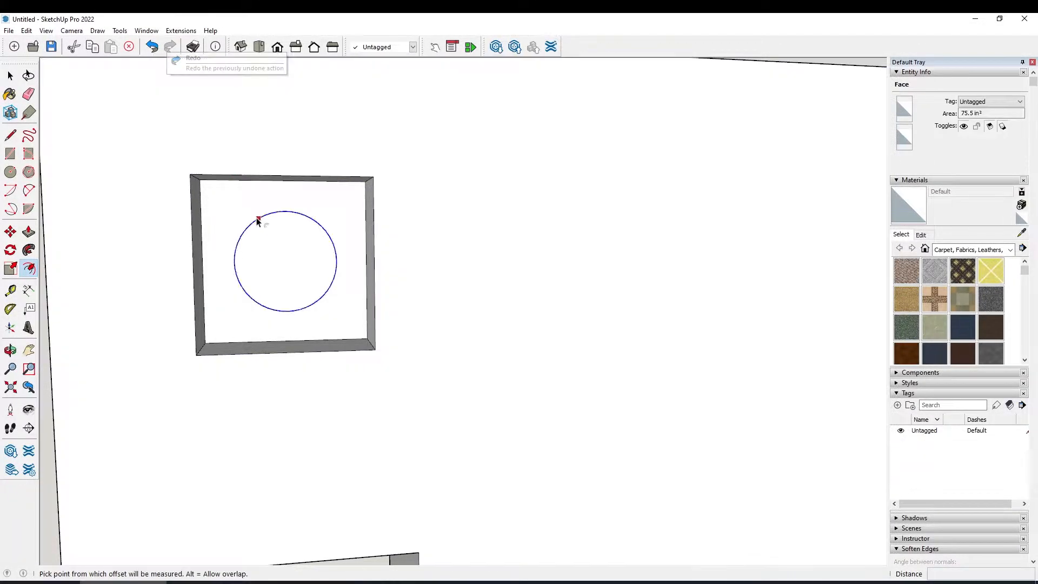
# Offset the circular face in the origin end's upper recess inward by 15/128" and measure across the resulting inner circle
pyautogui.click(241, 276)
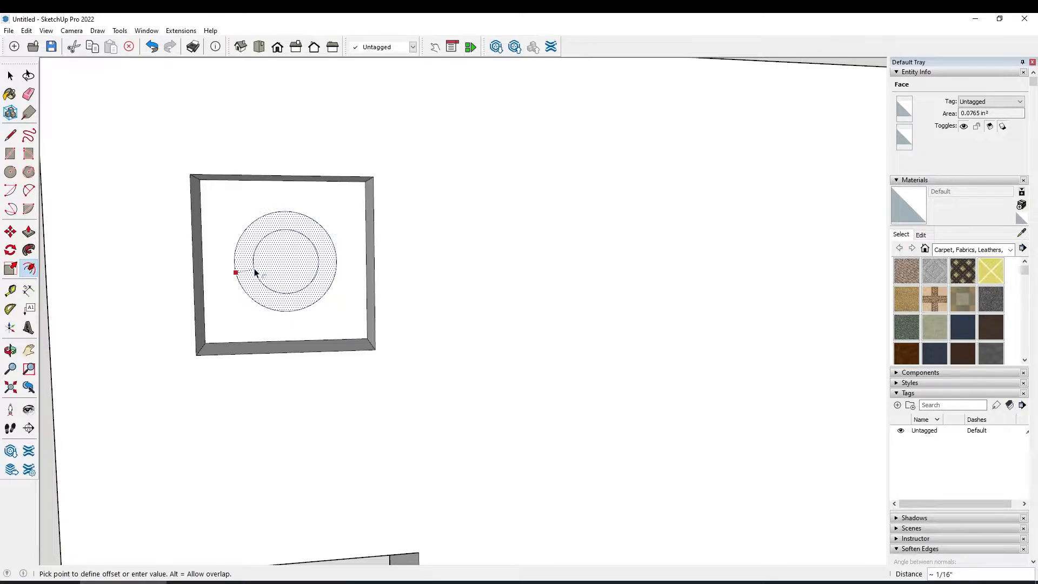
pyautogui.write('15/128')
pyautogui.press('Return')
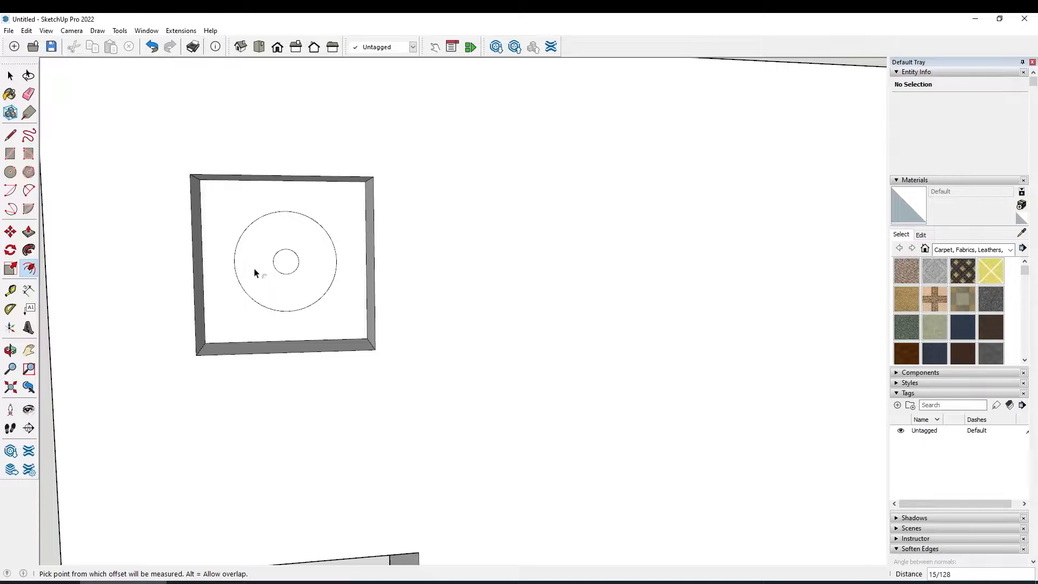
pyautogui.press('t')
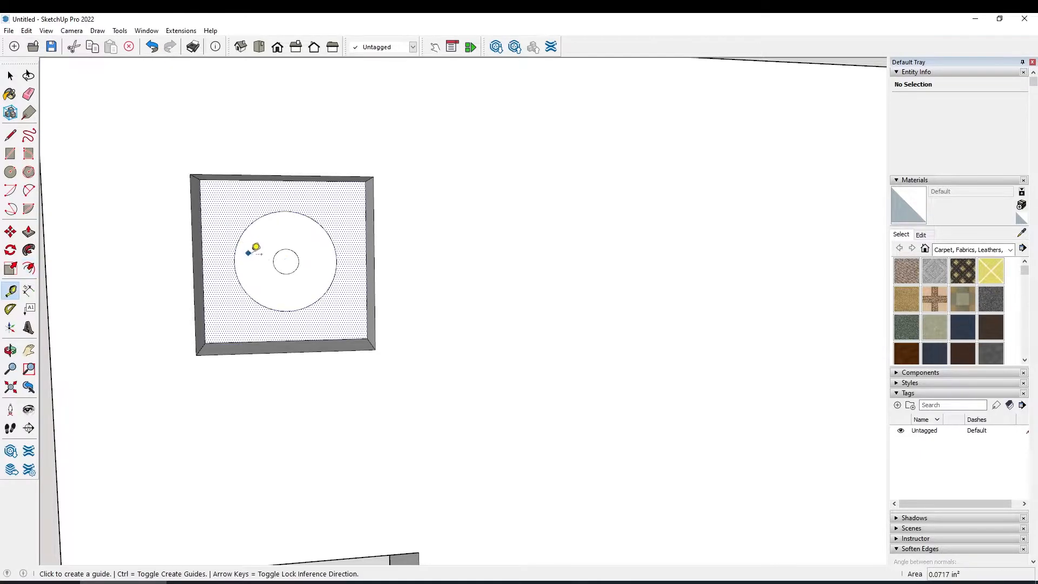
pyautogui.click(273, 265)
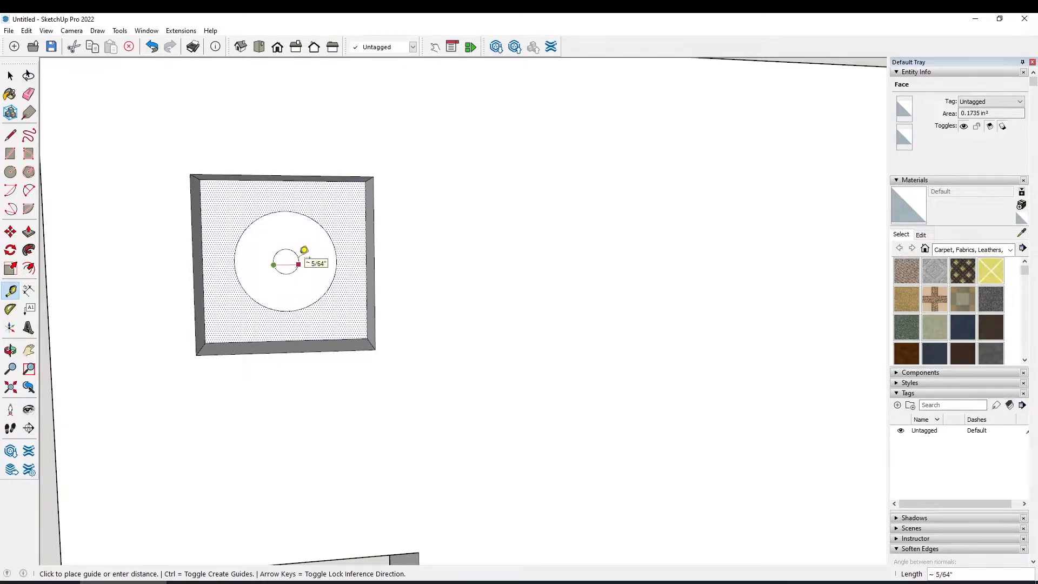
# Push the inner circle in the origin end's upper recess 1/2" through the wall to cut a peg hole
pyautogui.press('Escape')
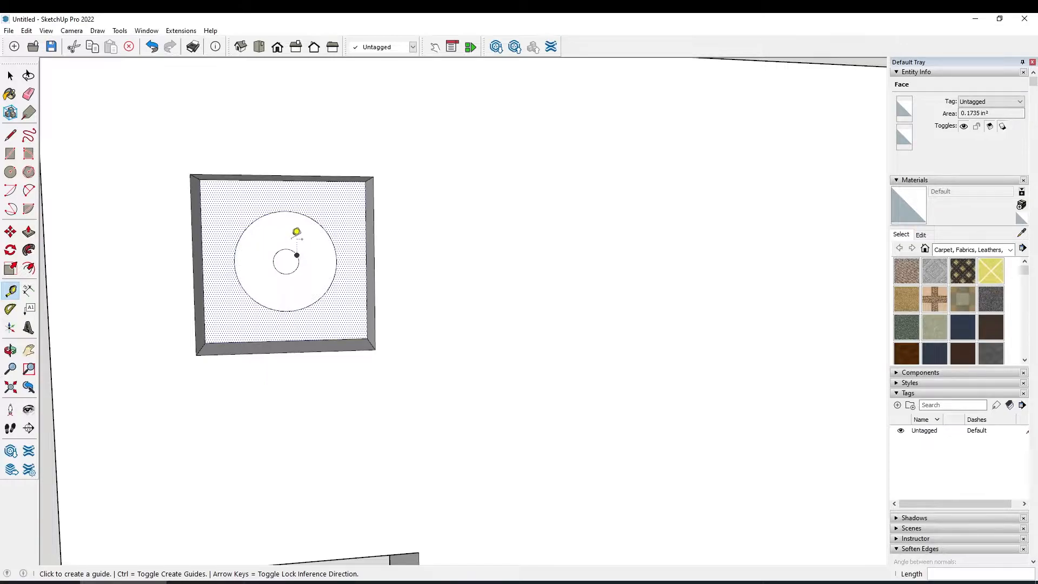
pyautogui.press('space')
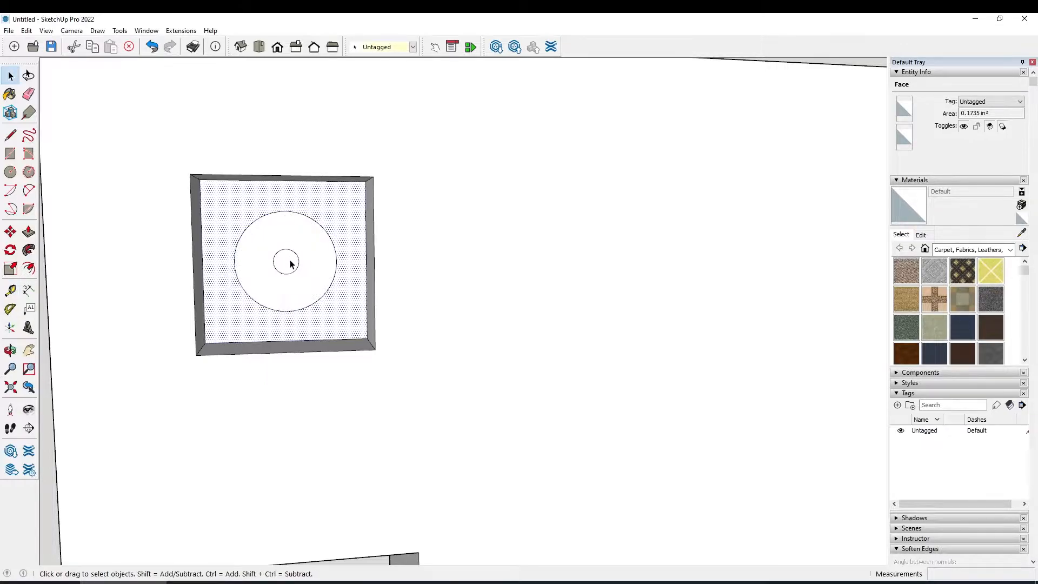
pyautogui.moveTo(284, 262); pyautogui.dragTo(285, 269, button='middle')
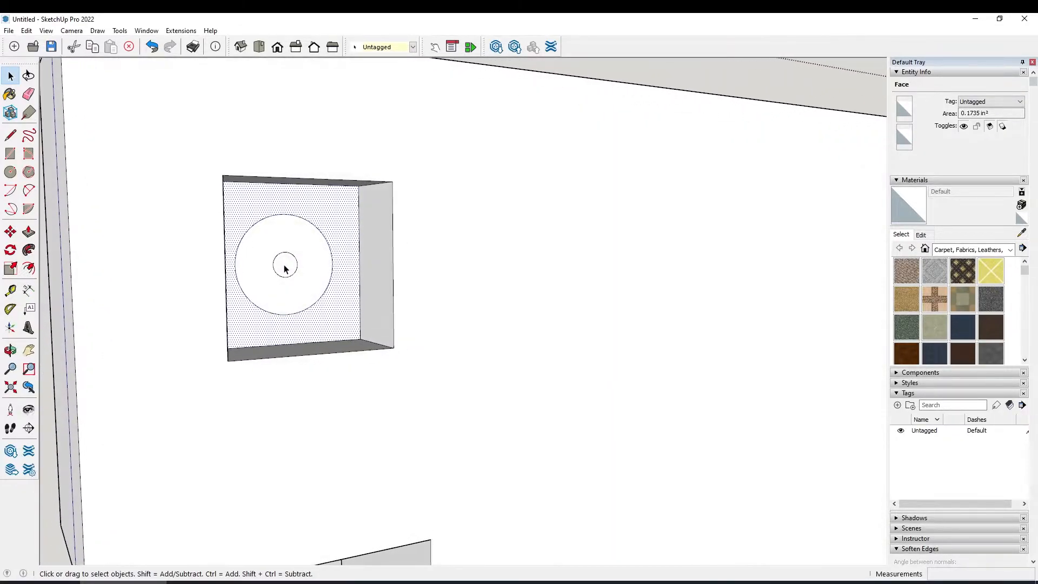
pyautogui.click(285, 267)
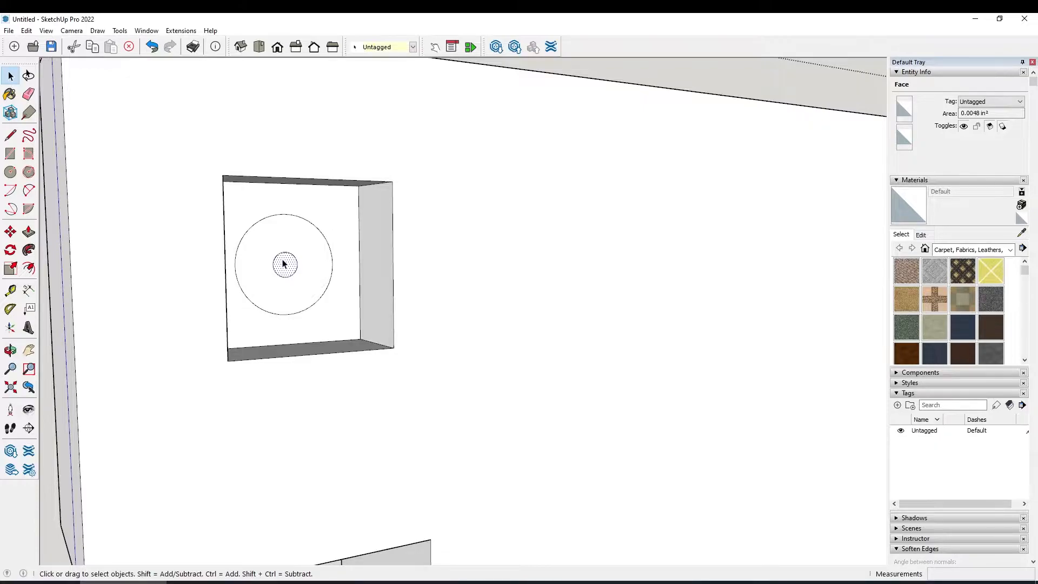
pyautogui.press('p')
pyautogui.click(283, 264)
pyautogui.moveTo(273, 262)
pyautogui.mouseDown(button='middle')
pyautogui.moveTo(257, 283)
pyautogui.moveTo(532, 306)
pyautogui.mouseUp(button='middle')
pyautogui.click(269, 265)
# Move the upper peg hole's rim circle at the origin end 9/64" into the wall along the green axis to form a countersink
pyautogui.scroll(2, 528, 306)
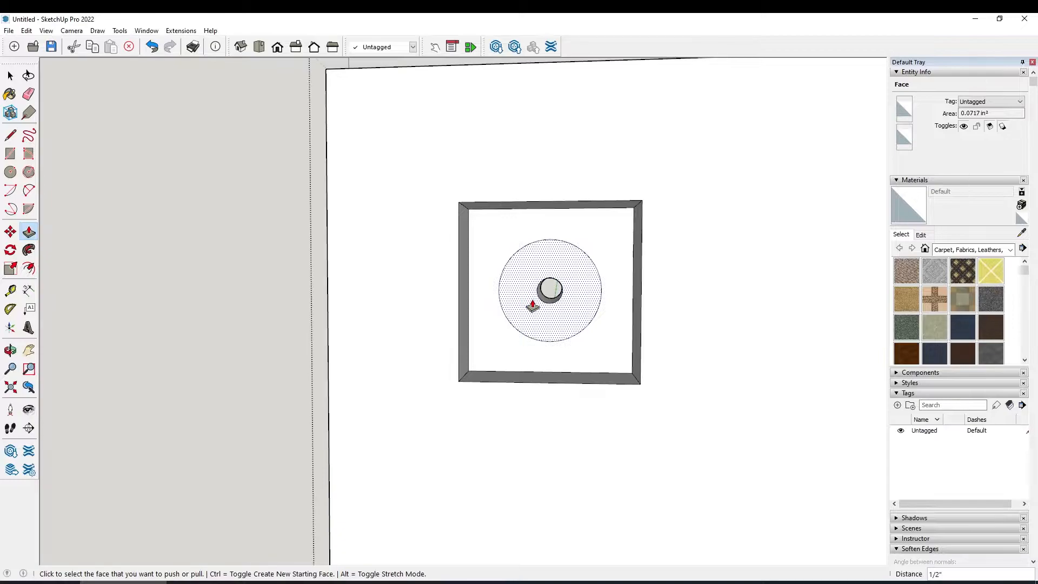
pyautogui.press('space')
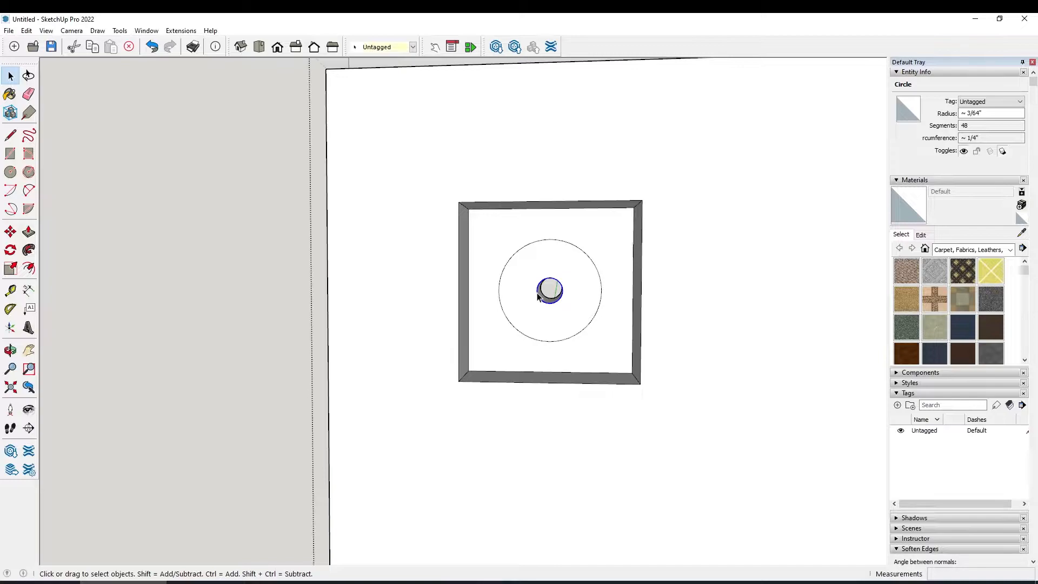
pyautogui.press('m')
pyautogui.click(537, 293)
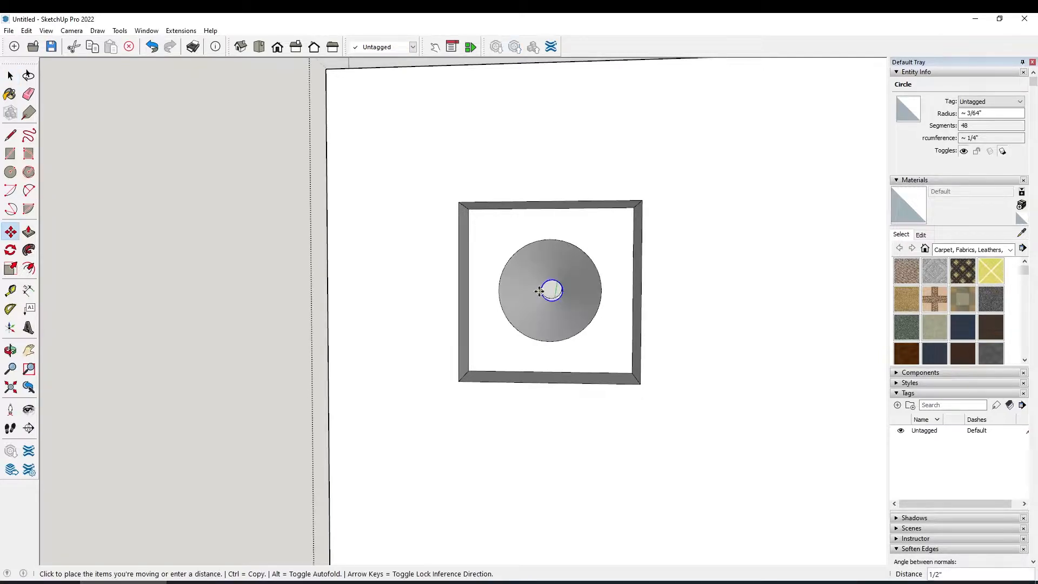
pyautogui.moveTo(540, 289); pyautogui.dragTo(569, 292, button='middle')
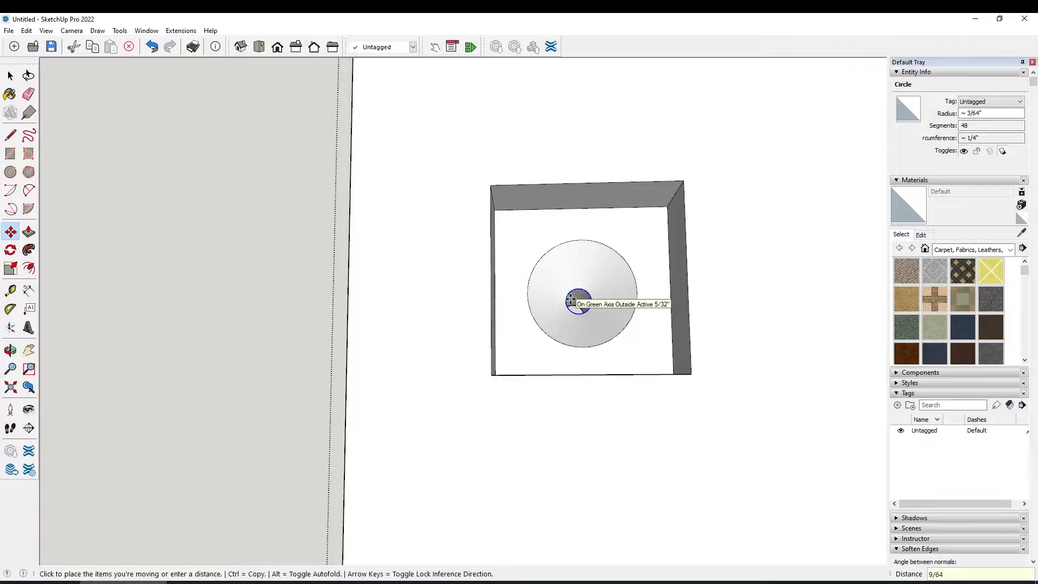
pyautogui.click(571, 299)
# Offset the circle in the origin end's lower recess inward by 15/128"
pyautogui.moveTo(582, 317); pyautogui.dragTo(536, 361, button='middle')
pyautogui.scroll(-5, 589, 345)
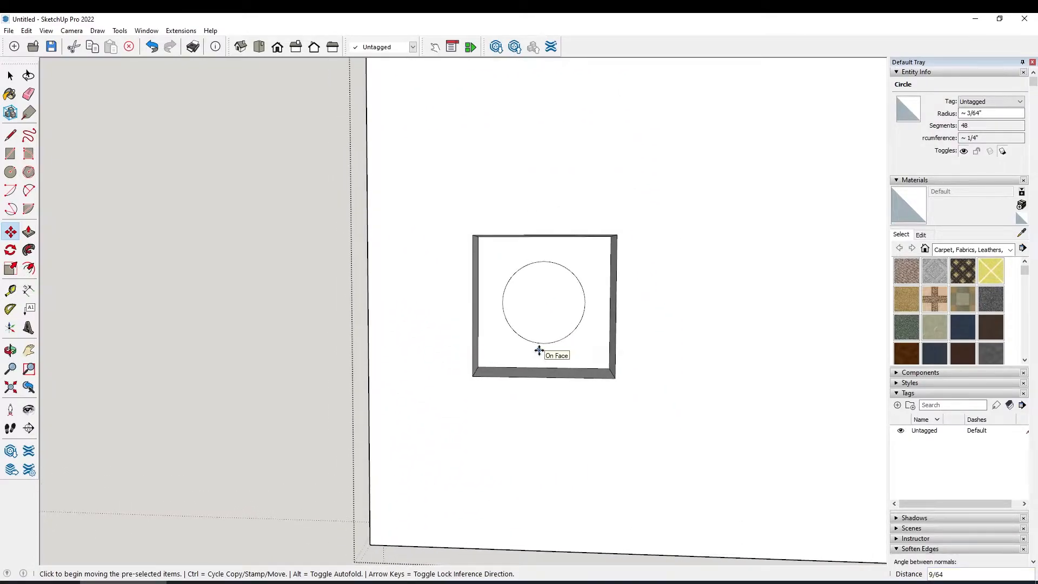
pyautogui.click(28, 267)
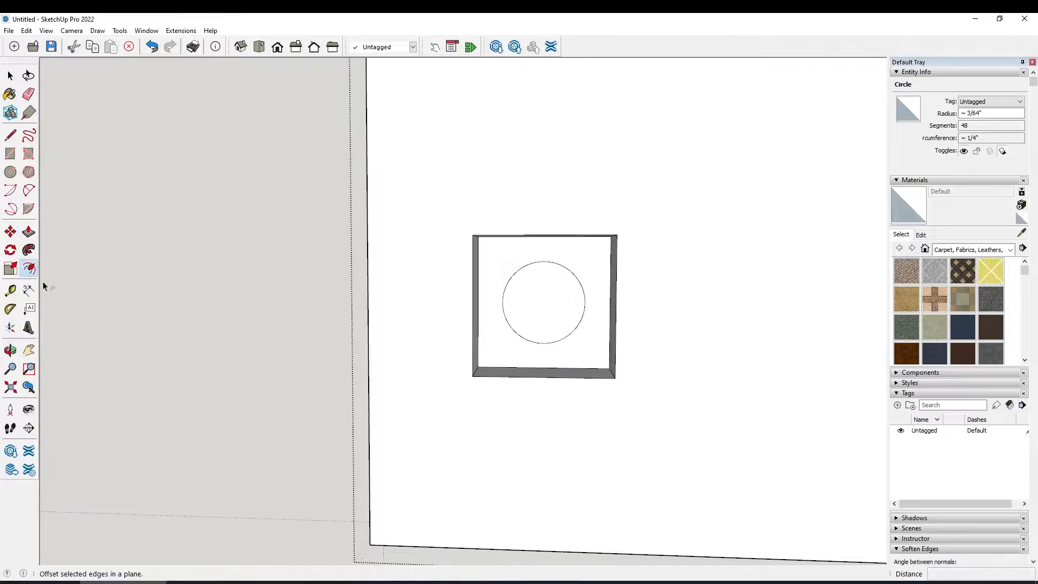
pyautogui.press('space')
pyautogui.click(507, 323)
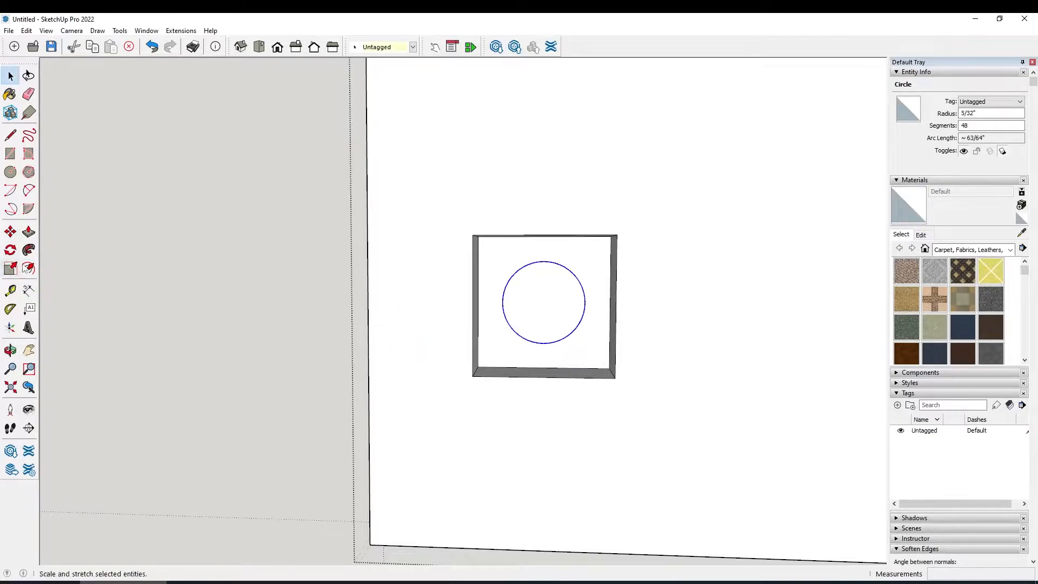
pyautogui.click(27, 271)
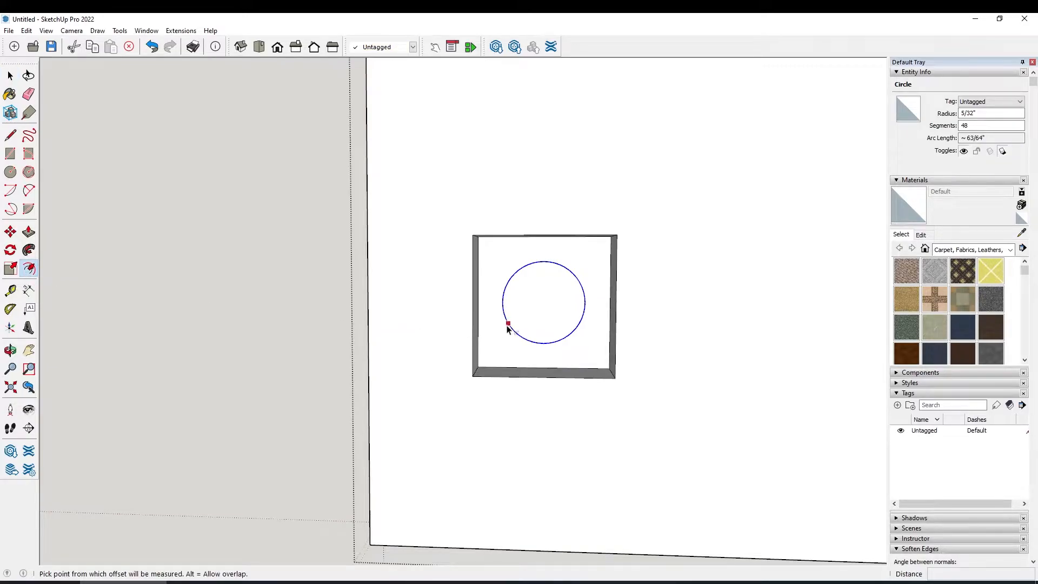
pyautogui.click(508, 324)
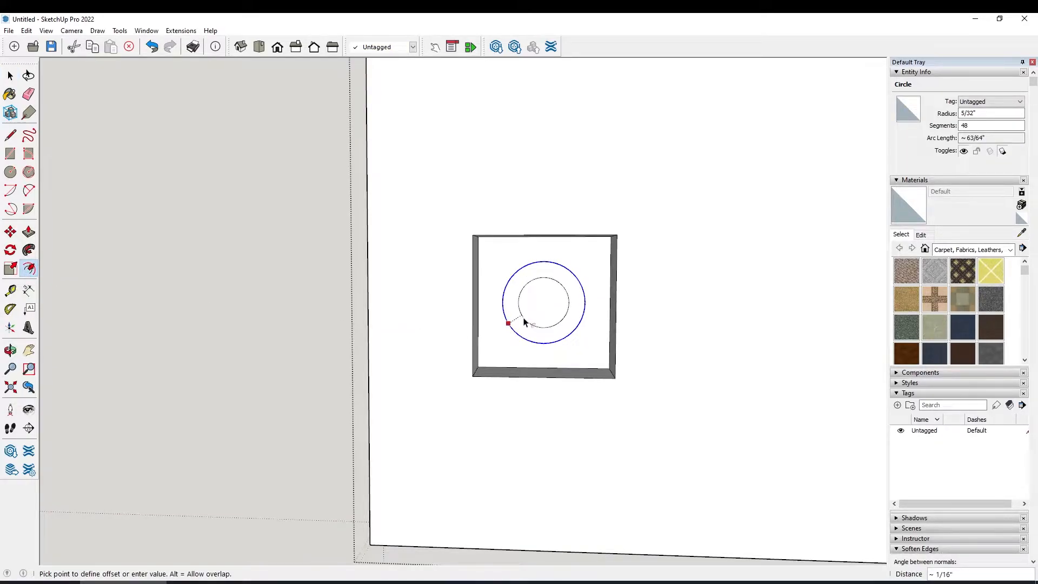
pyautogui.write('15/128')
pyautogui.press('Return')
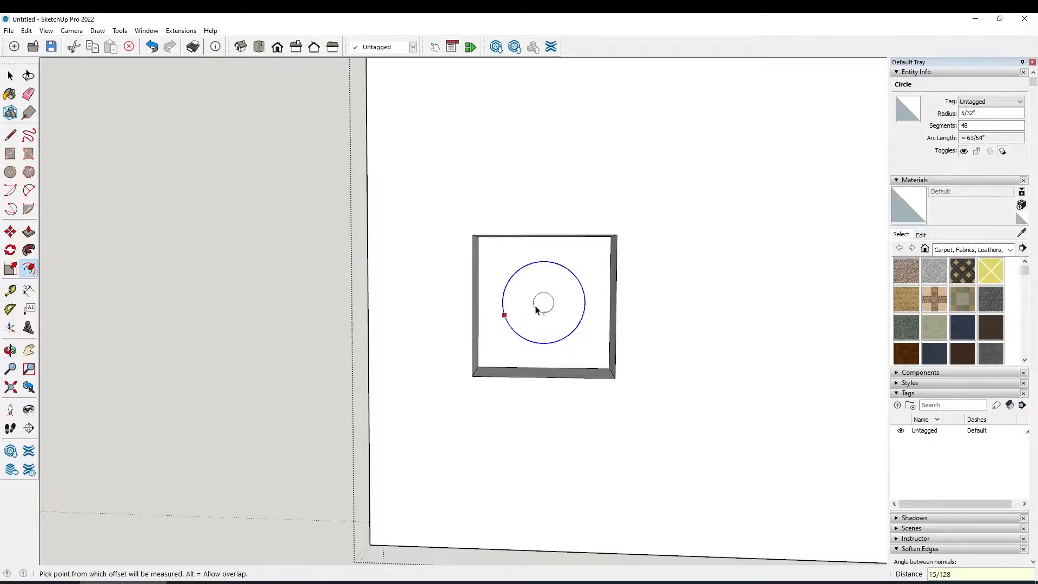
# Push the inner circle in the origin end's lower recess through the wall's full thickness
pyautogui.press('space')
pyautogui.click(540, 305)
pyautogui.press('p')
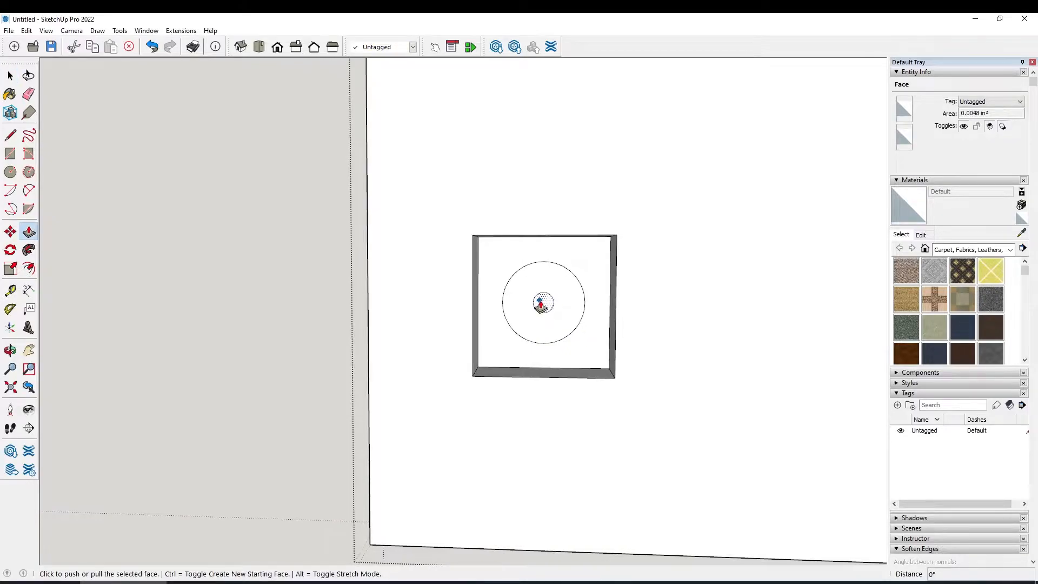
pyautogui.click(541, 305)
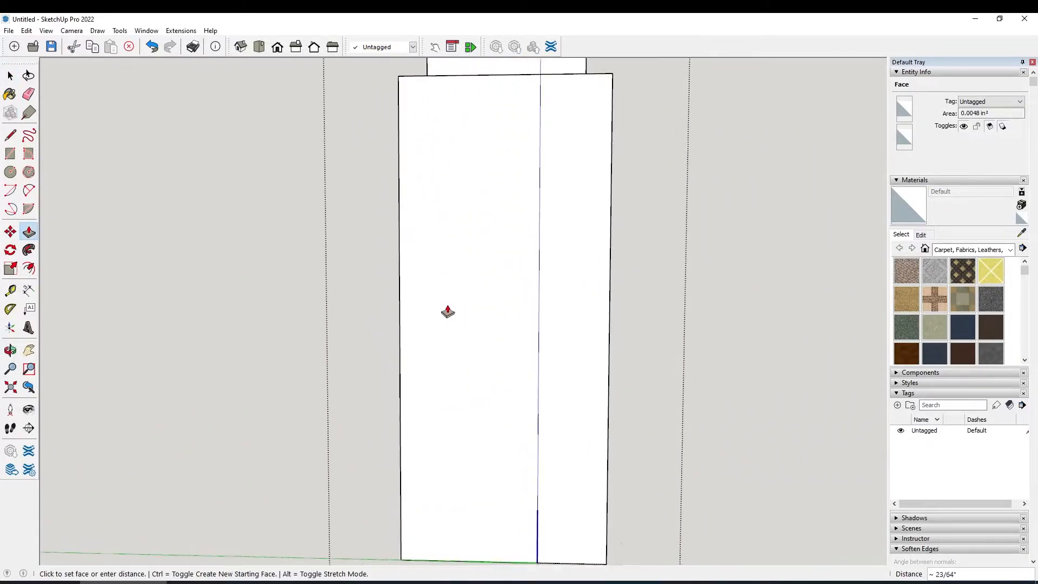
pyautogui.moveTo(448, 311)
pyautogui.mouseDown(button='middle')
pyautogui.moveTo(420, 318)
pyautogui.moveTo(419, 290)
pyautogui.moveTo(420, 305)
pyautogui.moveTo(433, 300)
pyautogui.mouseUp(button='middle')
pyautogui.click(422, 290)
pyautogui.press('space')
pyautogui.click(160, 223)
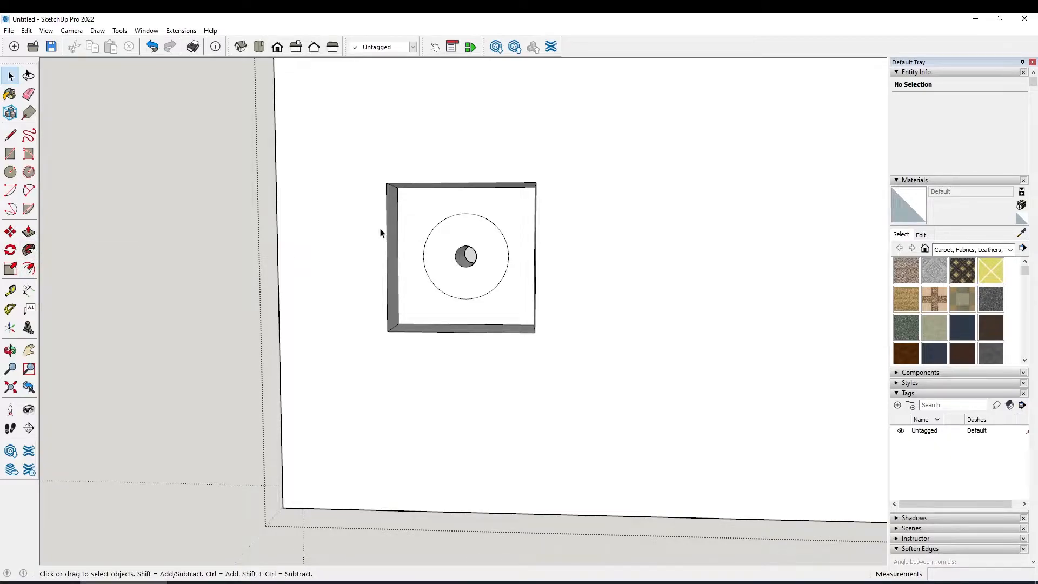
# Countersink the origin end's lower peg hole by moving its rim circle 9/64" inward along the green axis
pyautogui.press('m')
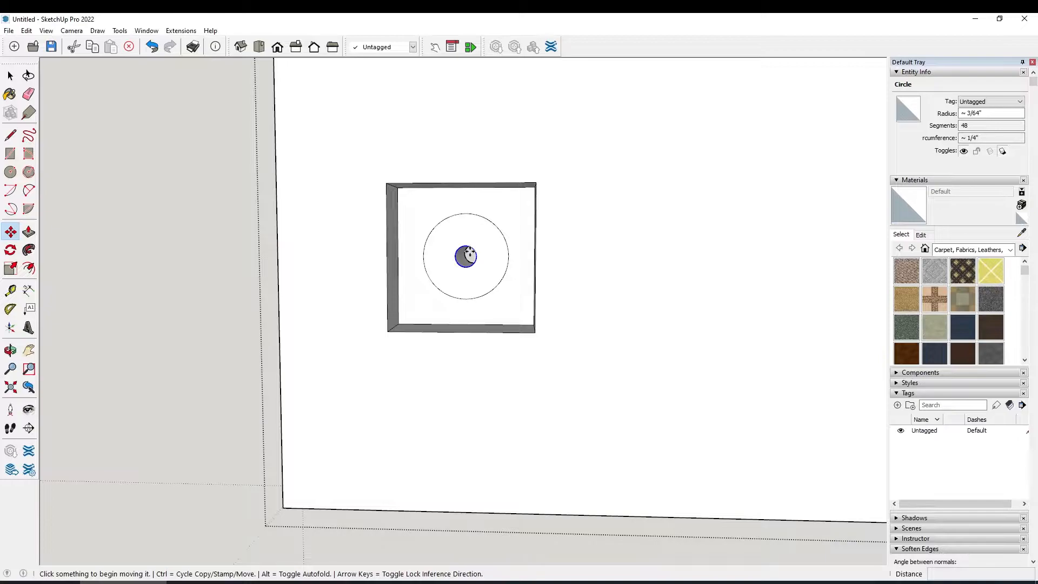
pyautogui.click(468, 254)
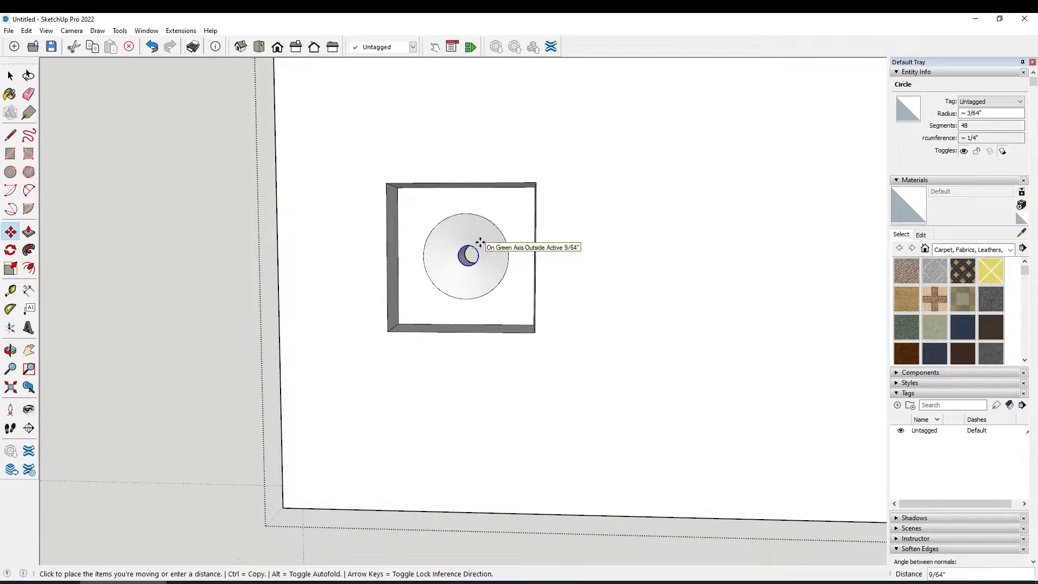
pyautogui.click(479, 242)
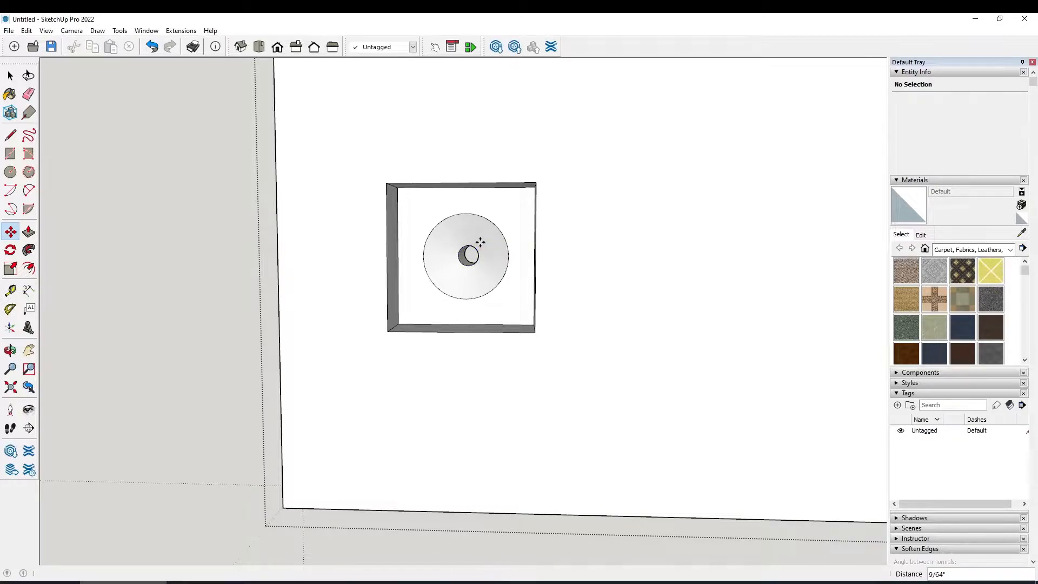
# Offset the circle in the upper recess at the wall's far end inward by 15/128"
pyautogui.scroll(-3, 477, 242)
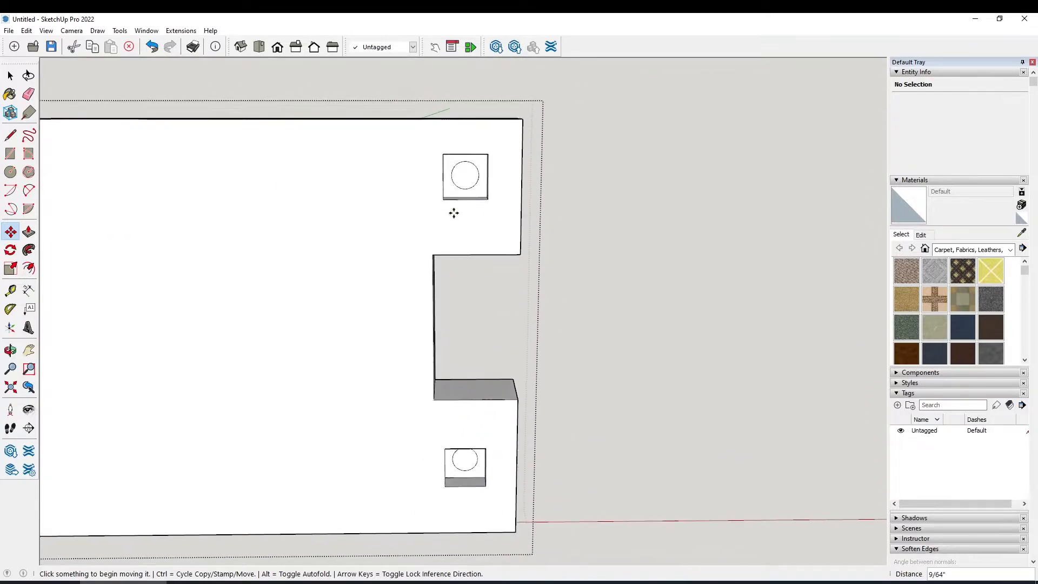
pyautogui.press('space')
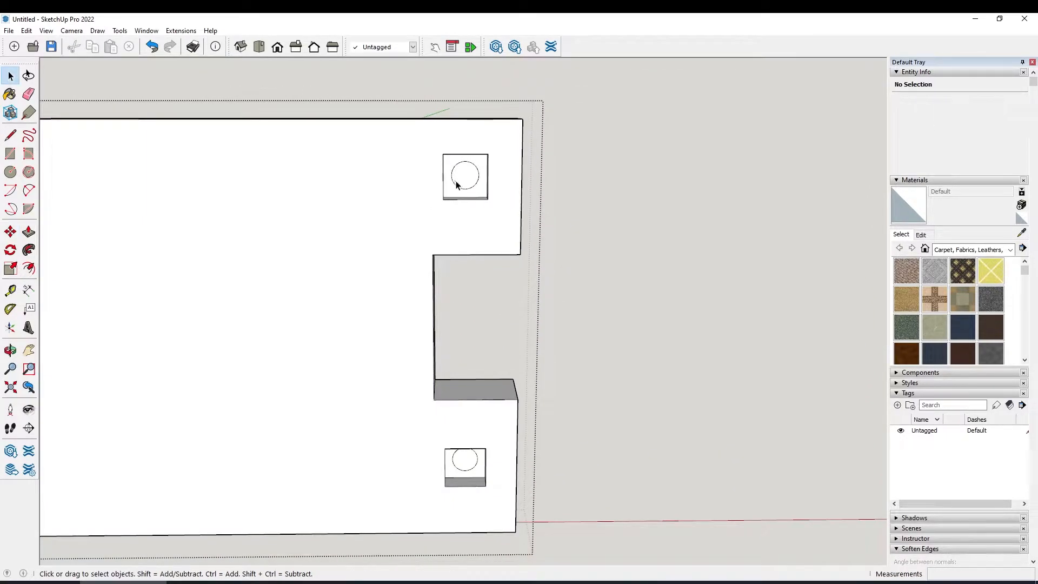
pyautogui.click(456, 188)
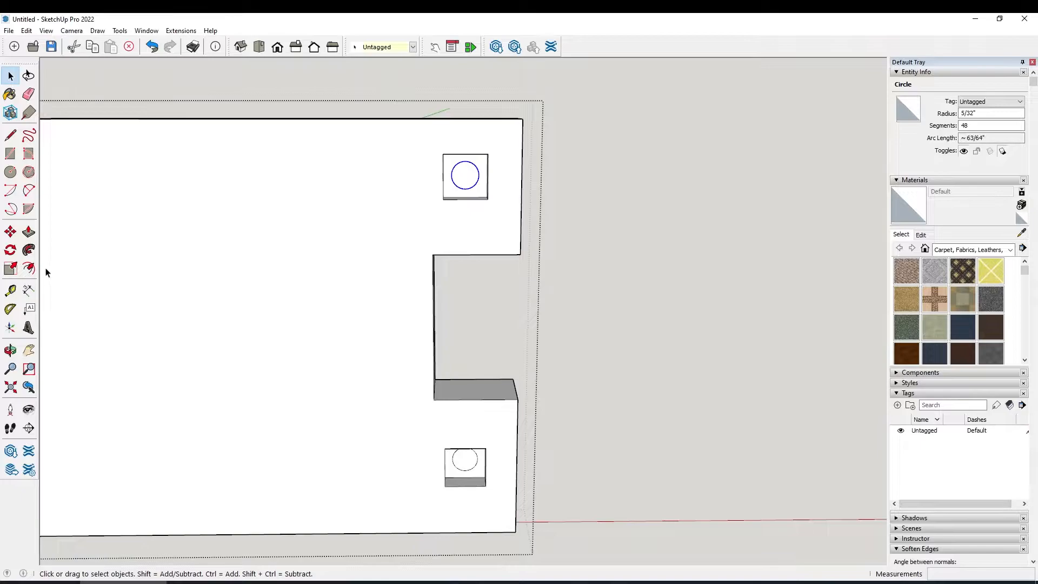
pyautogui.click(28, 268)
pyautogui.click(452, 178)
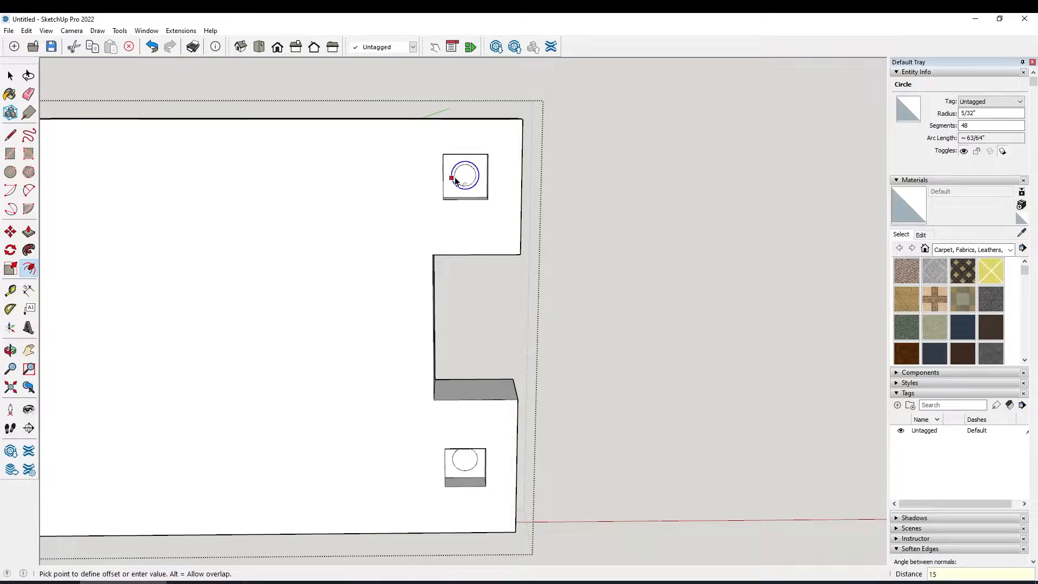
pyautogui.click(455, 181)
pyautogui.press('space')
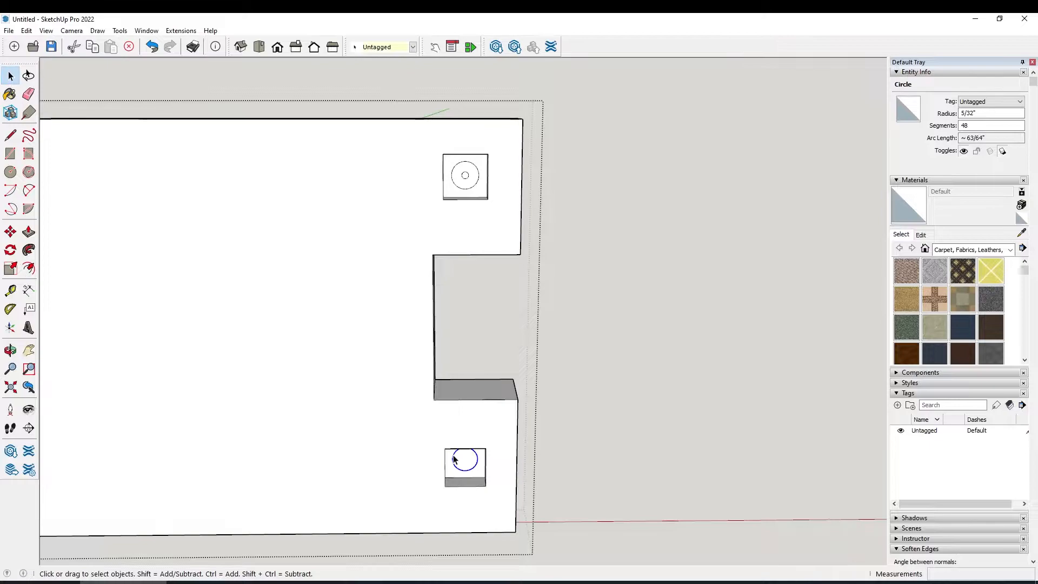
# Offset the circle in the far end's lower recess inward by 15/128"
pyautogui.press('f')
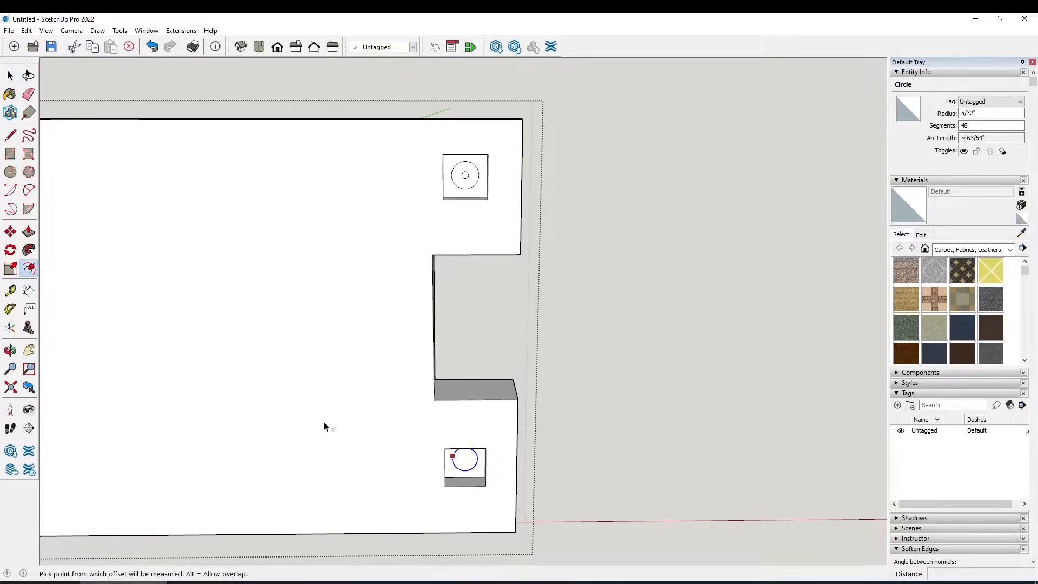
pyautogui.click(448, 462)
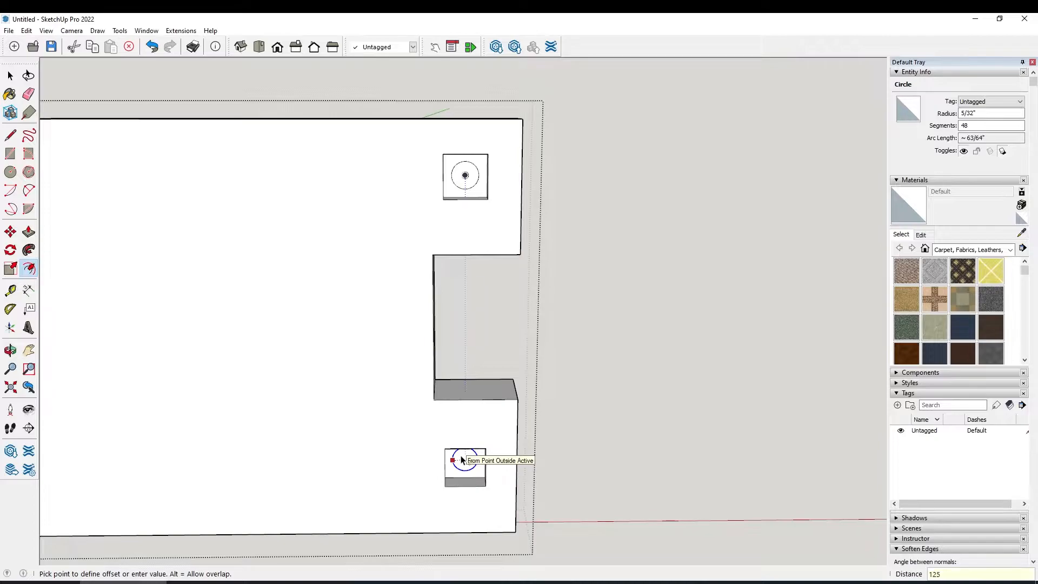
pyautogui.write('15/1')
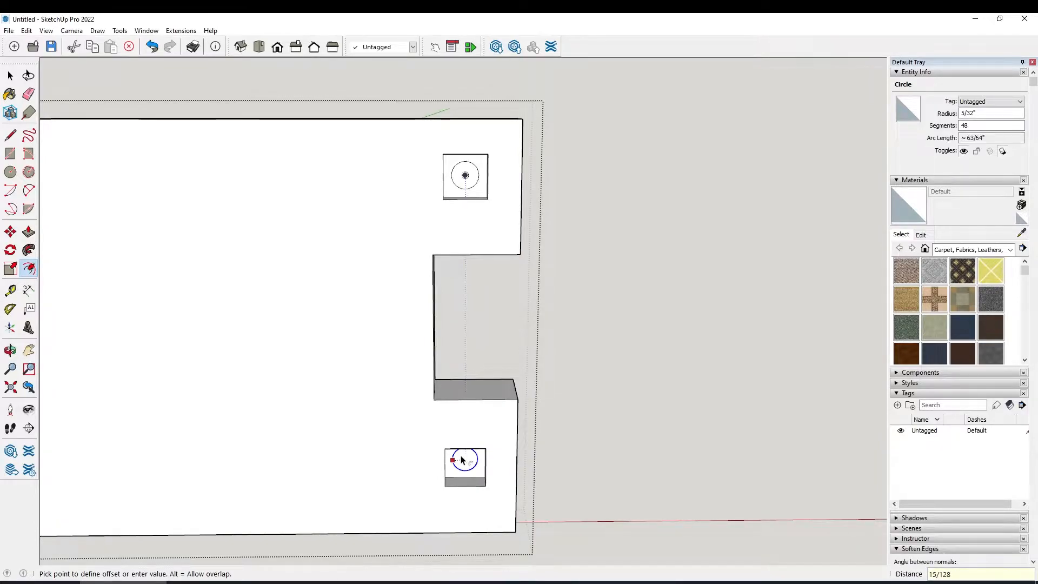
pyautogui.write('28')
pyautogui.press('Return')
pyautogui.press('space')
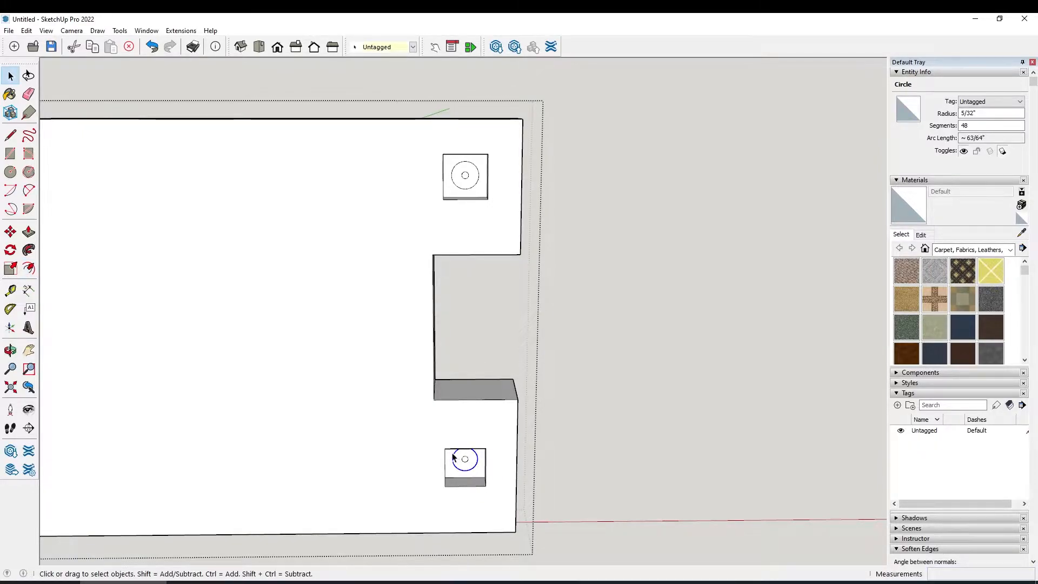
# Push the inner circles in the far end's lower and upper recesses 1/2" through the wall
pyautogui.click(466, 461)
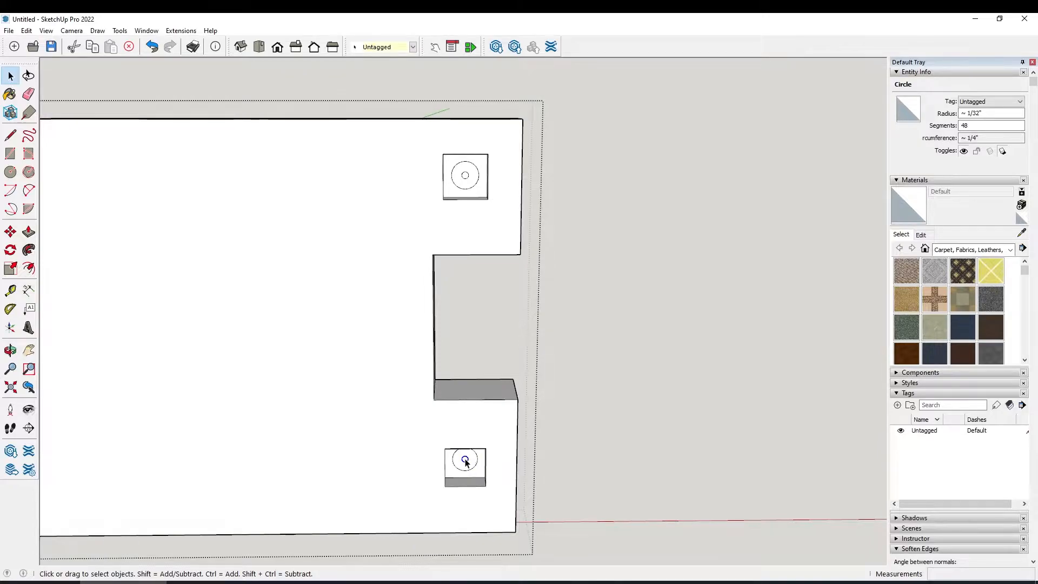
pyautogui.press('p')
pyautogui.click(465, 461)
pyautogui.moveTo(468, 461); pyautogui.dragTo(382, 289, button='middle')
pyautogui.click(524, 461)
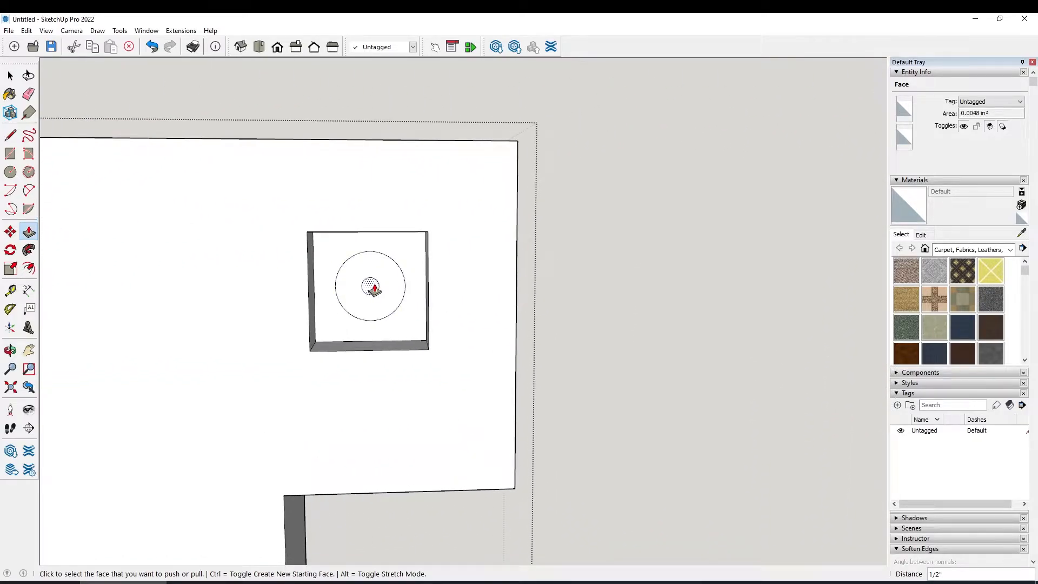
pyautogui.doubleClick(374, 288)
# Move the rim circle of the far end's upper peg hole 9/64" into the wall along the green axis
pyautogui.moveTo(373, 288); pyautogui.dragTo(371, 295, button='middle')
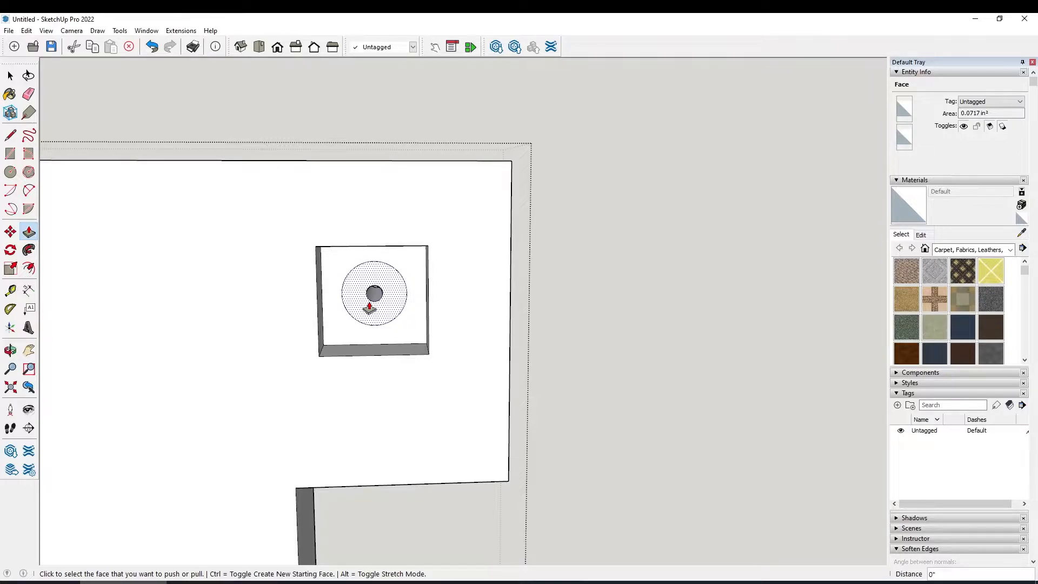
pyautogui.press('space')
pyautogui.click(369, 302)
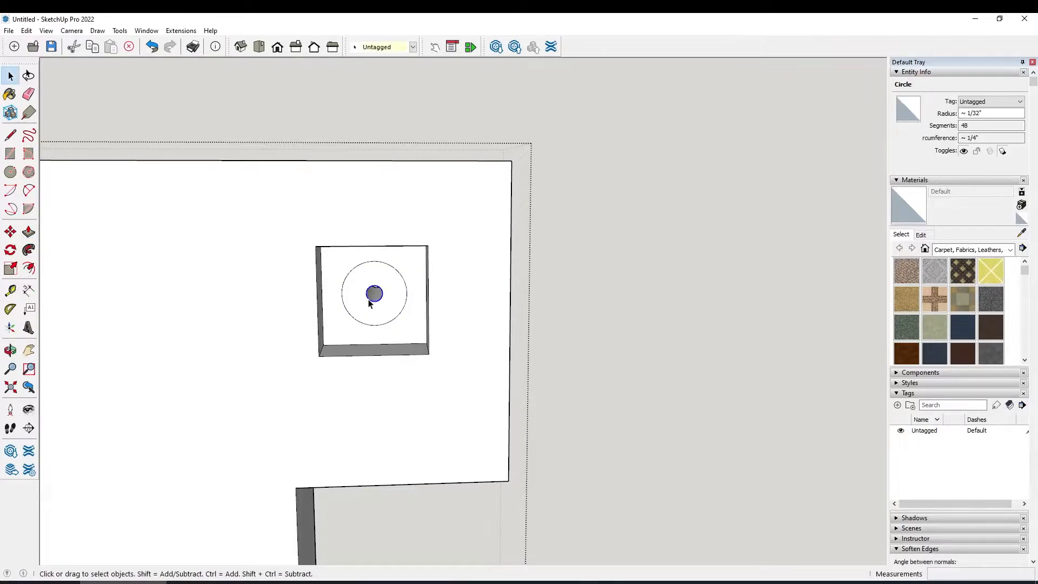
pyautogui.press('m')
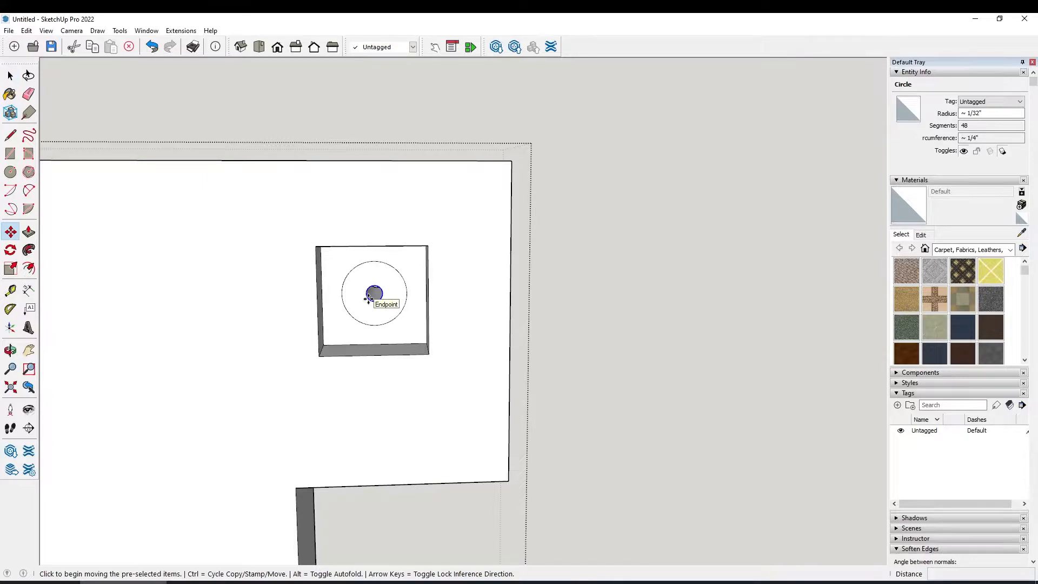
pyautogui.click(368, 299)
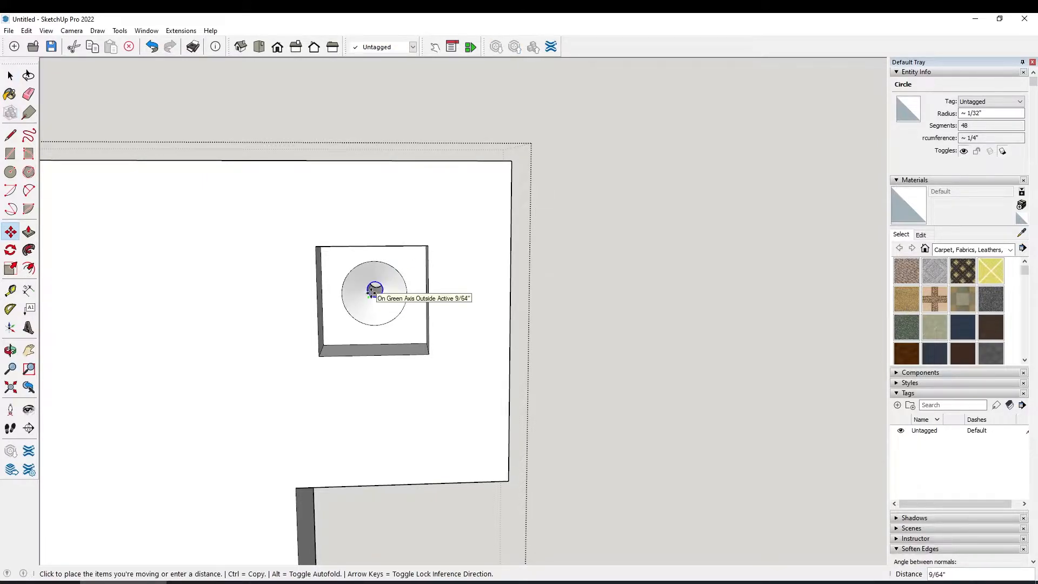
# Move the small inner circles in the upper and lower recesses at the board's right end 9/64" along the green axis, forming countersinks
pyautogui.click(371, 292)
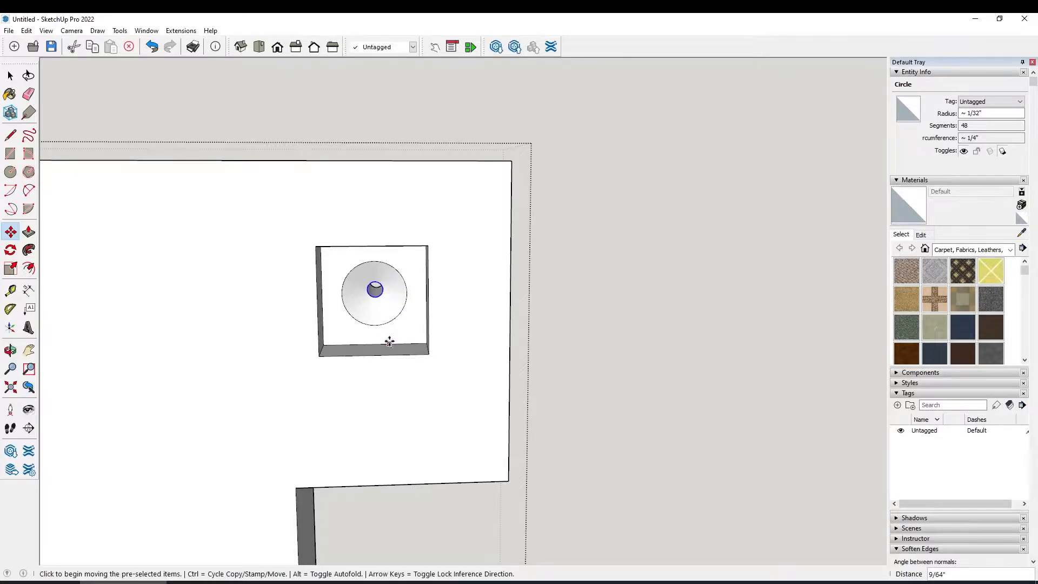
pyautogui.scroll(6, 385, 346)
pyautogui.scroll(-6, 388, 355)
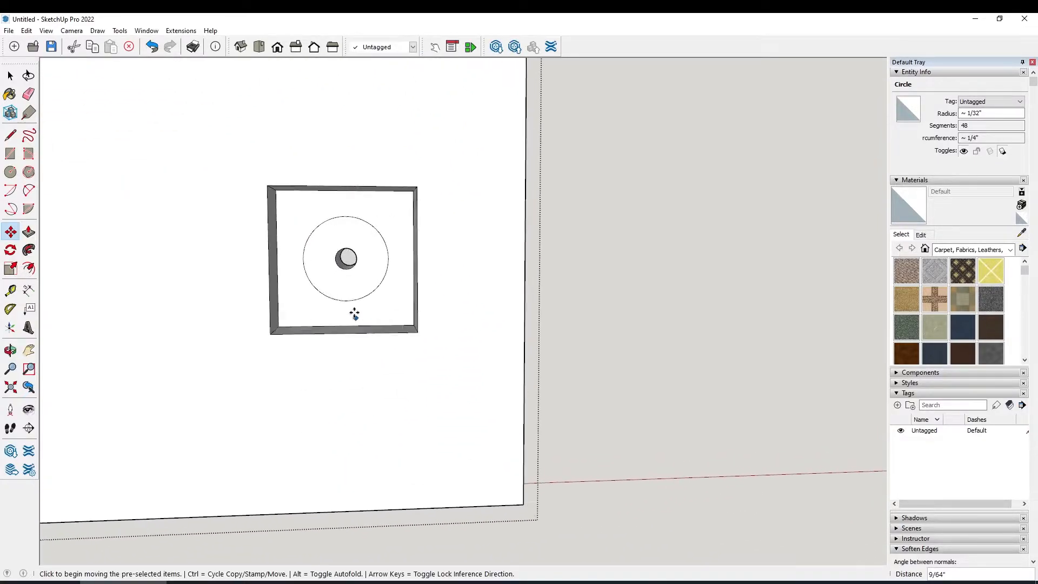
pyautogui.press('space')
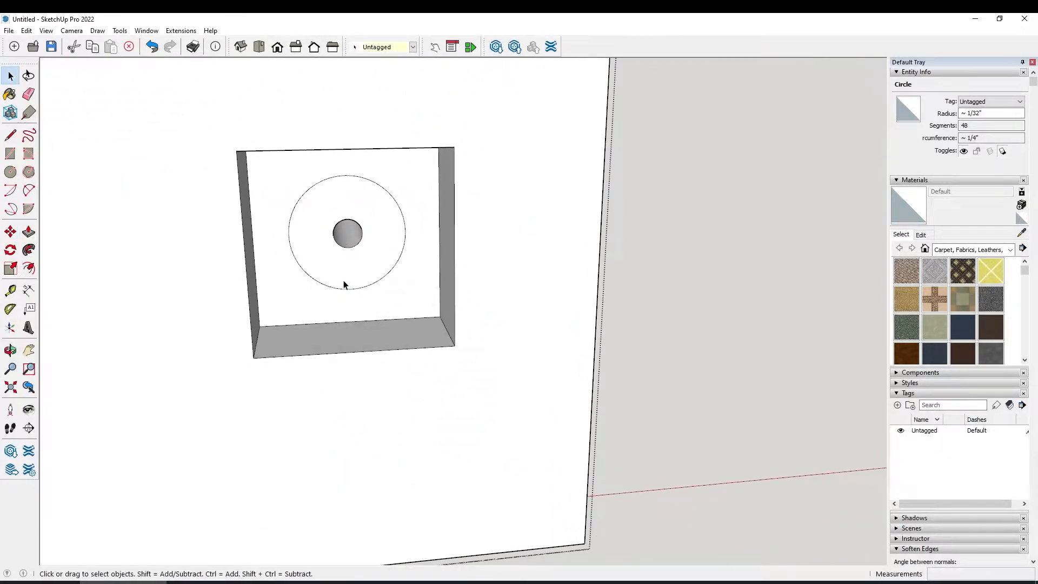
pyautogui.press('m')
pyautogui.click(336, 244)
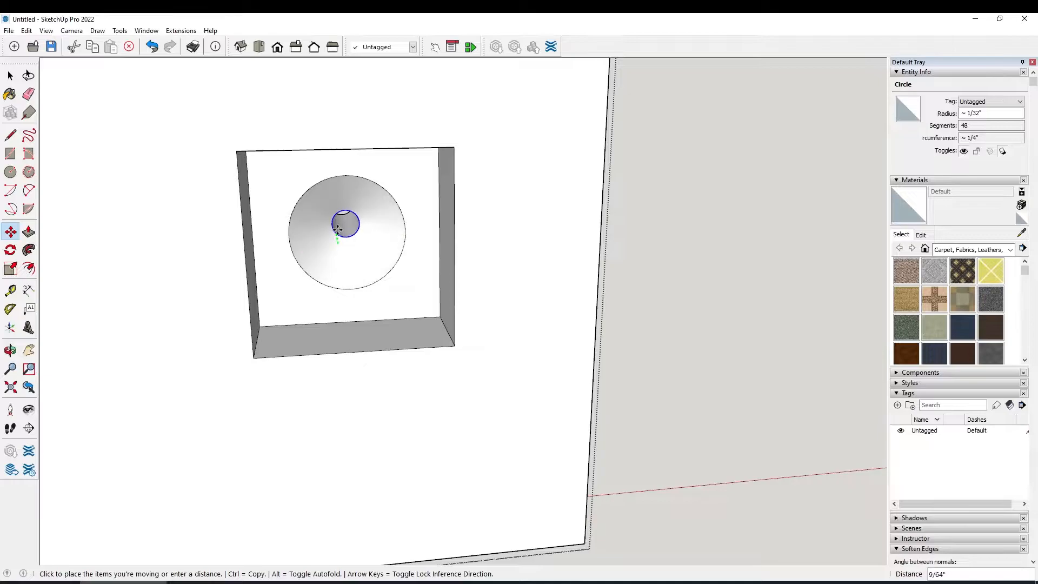
pyautogui.click(338, 230)
pyautogui.press('space')
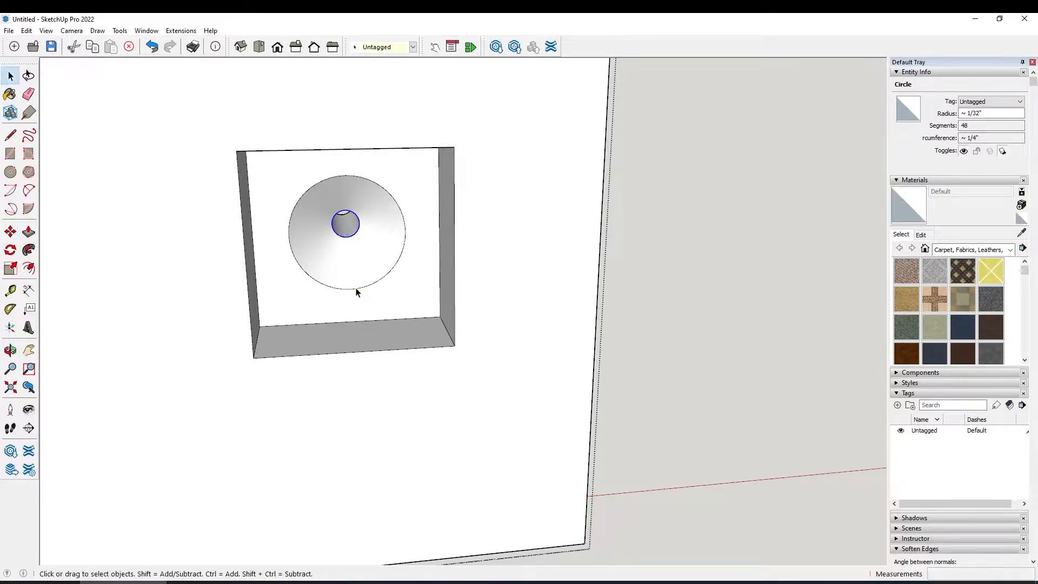
pyautogui.click(717, 282)
# Examine the whole board, including its end notches and the four corner recesses, from several angles
pyautogui.moveTo(379, 395); pyautogui.dragTo(403, 345, button='middle')
pyautogui.scroll(-5, 324, 374)
pyautogui.moveTo(322, 375); pyautogui.dragTo(373, 285, button='middle')
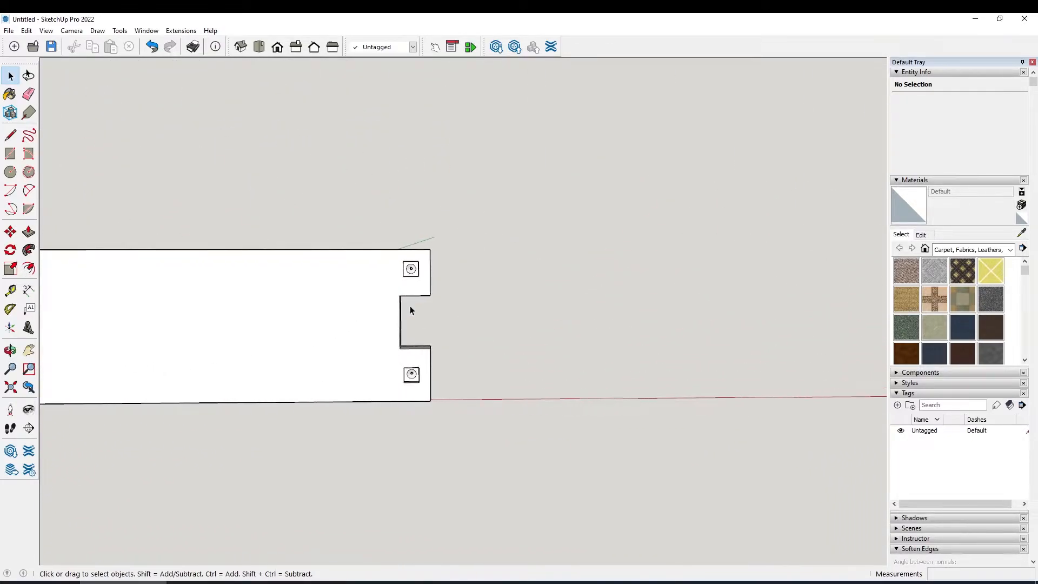
pyautogui.scroll(-4, 325, 372)
pyautogui.scroll(3, 98, 348)
pyautogui.scroll(-1, 97, 348)
pyautogui.keyDown('shift'); pyautogui.moveTo(97, 348); pyautogui.dragTo(224, 390, button='middle'); pyautogui.keyUp('shift')
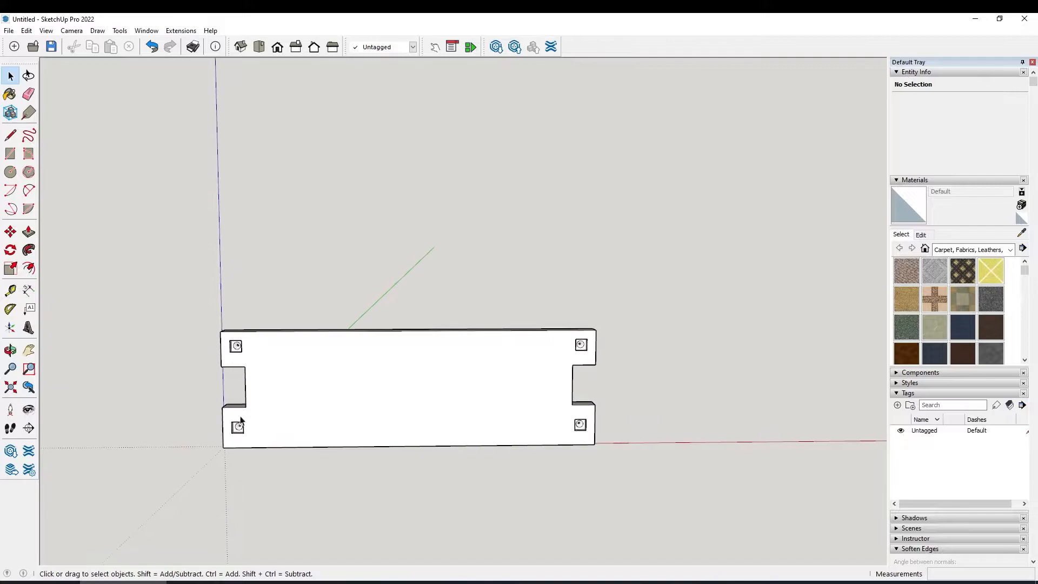
pyautogui.scroll(3, 239, 427)
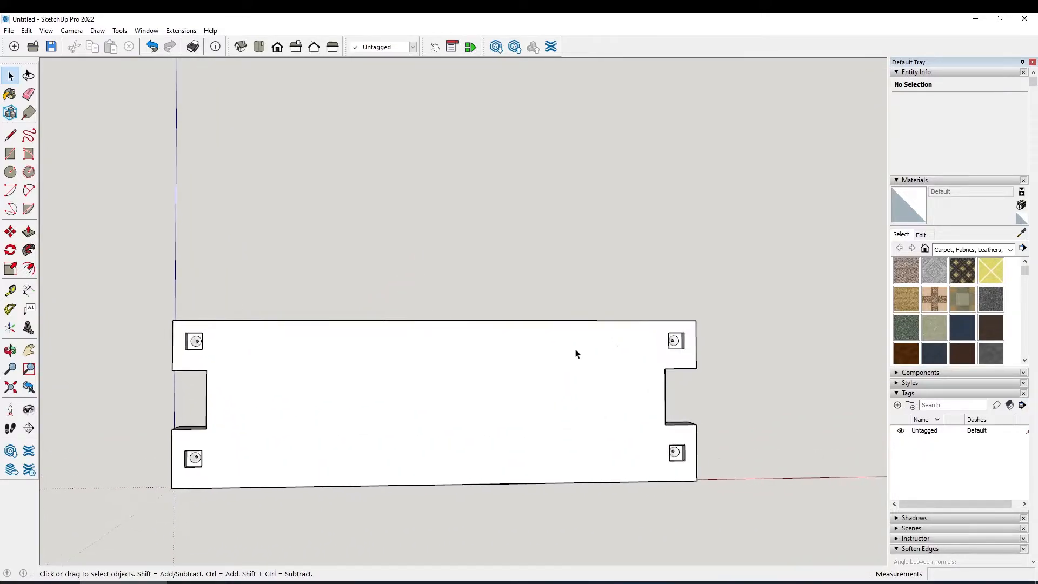
pyautogui.moveTo(694, 443); pyautogui.dragTo(605, 368, button='middle')
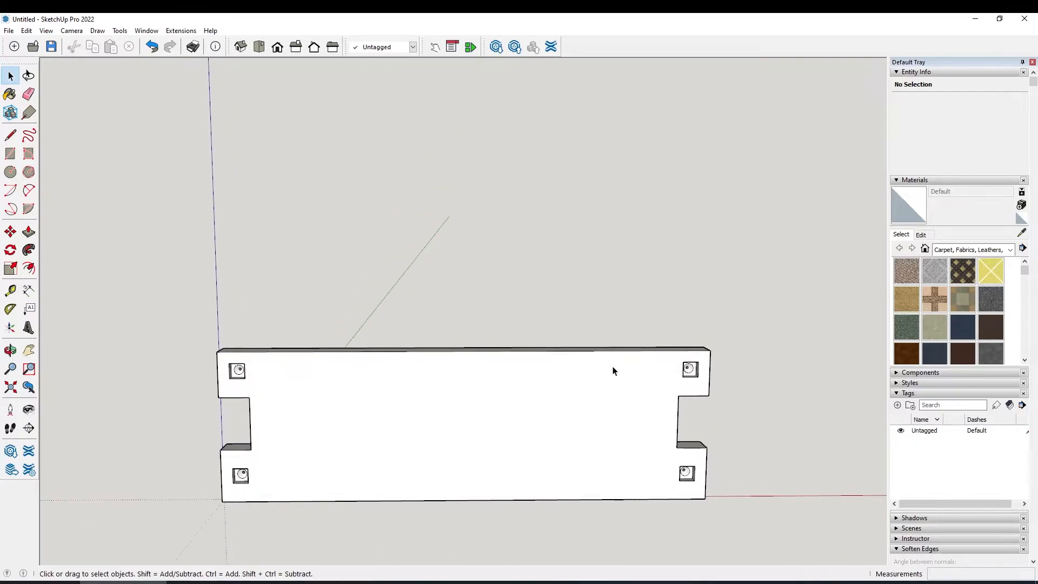
pyautogui.moveTo(534, 450); pyautogui.dragTo(336, 451, button='middle')
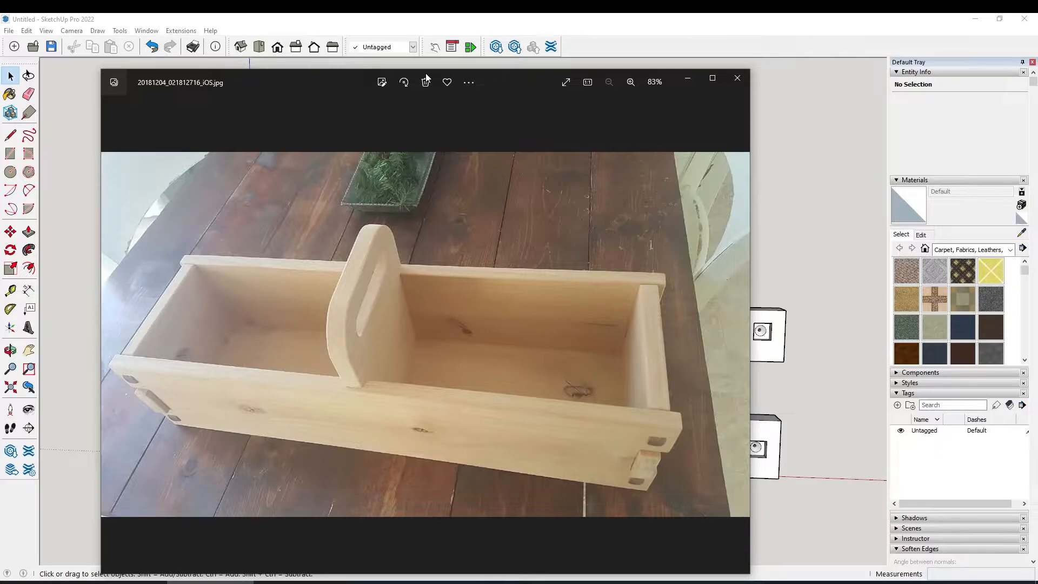
# Compare the board model with the reference photo of the wooden box to see how the end pieces join the long side
pyautogui.click(689, 79)
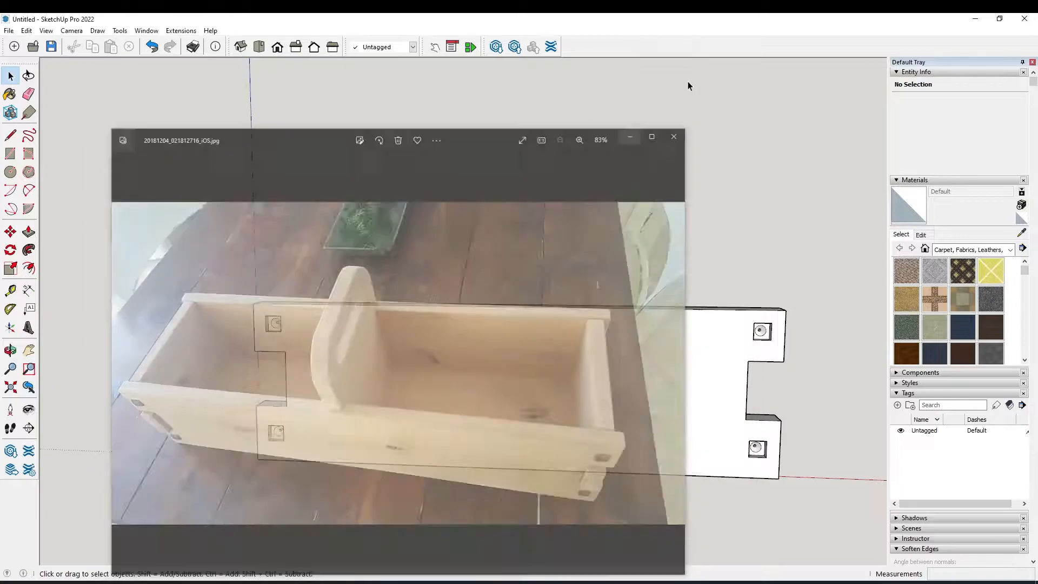
pyautogui.moveTo(591, 352)
pyautogui.mouseDown(button='middle')
pyautogui.moveTo(706, 396)
pyautogui.moveTo(602, 403)
pyautogui.moveTo(560, 437)
pyautogui.moveTo(592, 414)
pyautogui.mouseUp(button='middle')
pyautogui.click(210, 579)
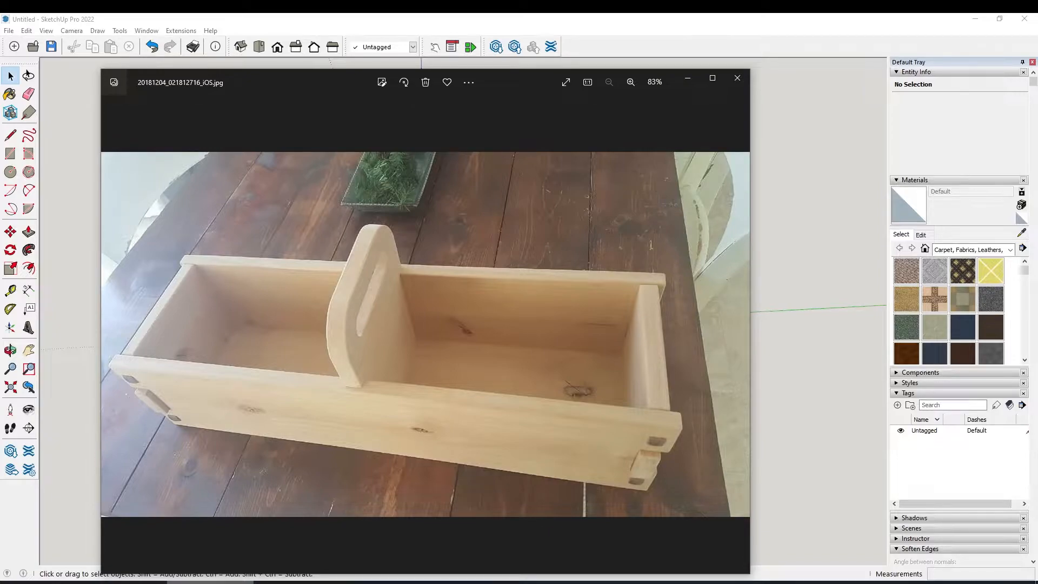
pyautogui.click(209, 581)
pyautogui.moveTo(532, 386); pyautogui.dragTo(546, 374, button='middle')
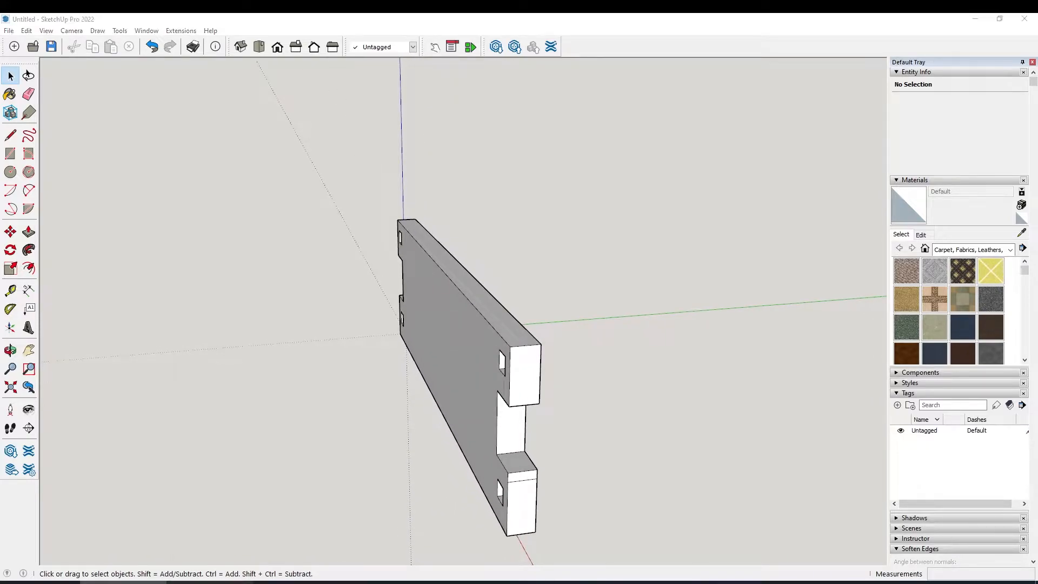
pyautogui.click(210, 581)
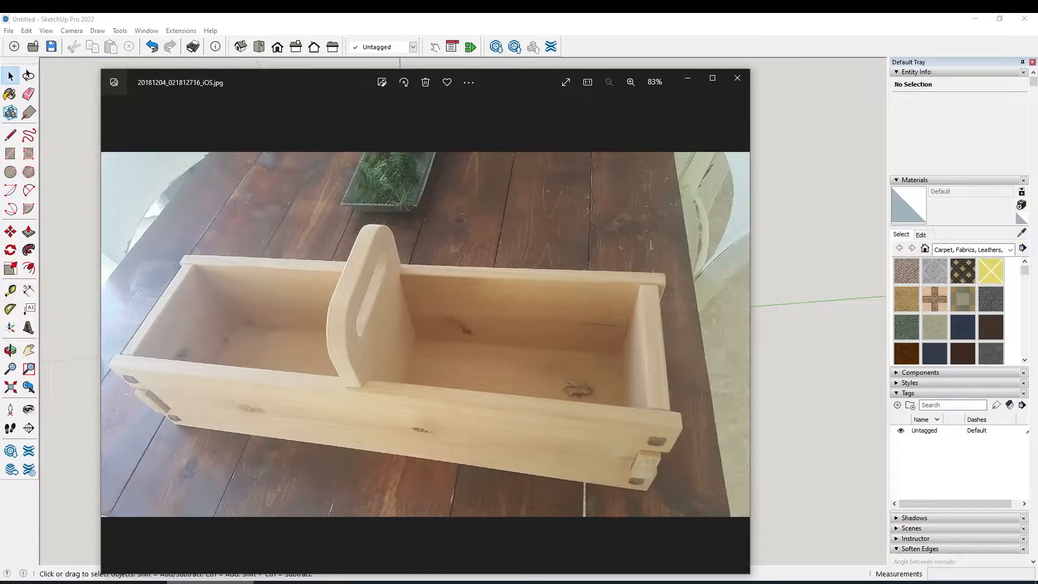
pyautogui.click(210, 581)
# Draw a full-height rectangle 3/4" wide on the board's inner face, from the notch's inner edge toward the board's end
pyautogui.moveTo(534, 484)
pyautogui.mouseDown(button='middle')
pyautogui.moveTo(552, 358)
pyautogui.moveTo(520, 384)
pyautogui.moveTo(287, 389)
pyautogui.moveTo(390, 380)
pyautogui.moveTo(104, 399)
pyautogui.moveTo(193, 387)
pyautogui.moveTo(183, 421)
pyautogui.mouseUp(button='middle')
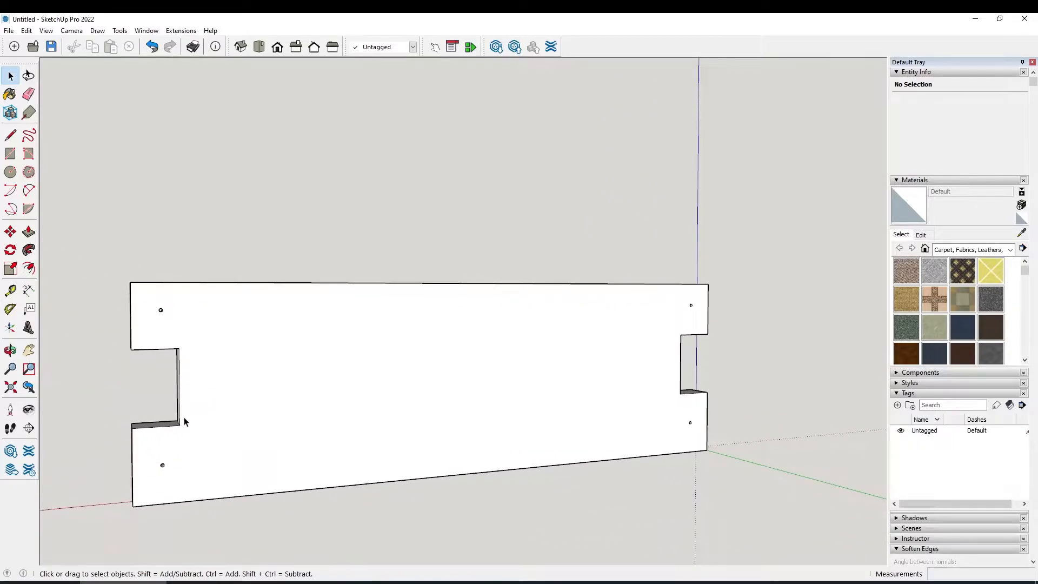
pyautogui.press('l')
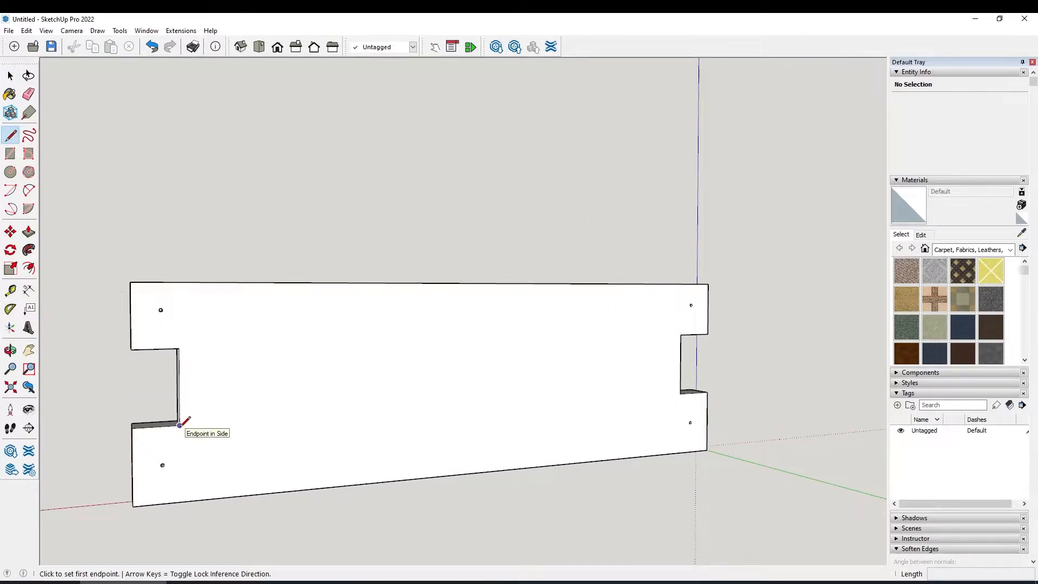
pyautogui.click(180, 425)
pyautogui.click(179, 281)
pyautogui.click(180, 500)
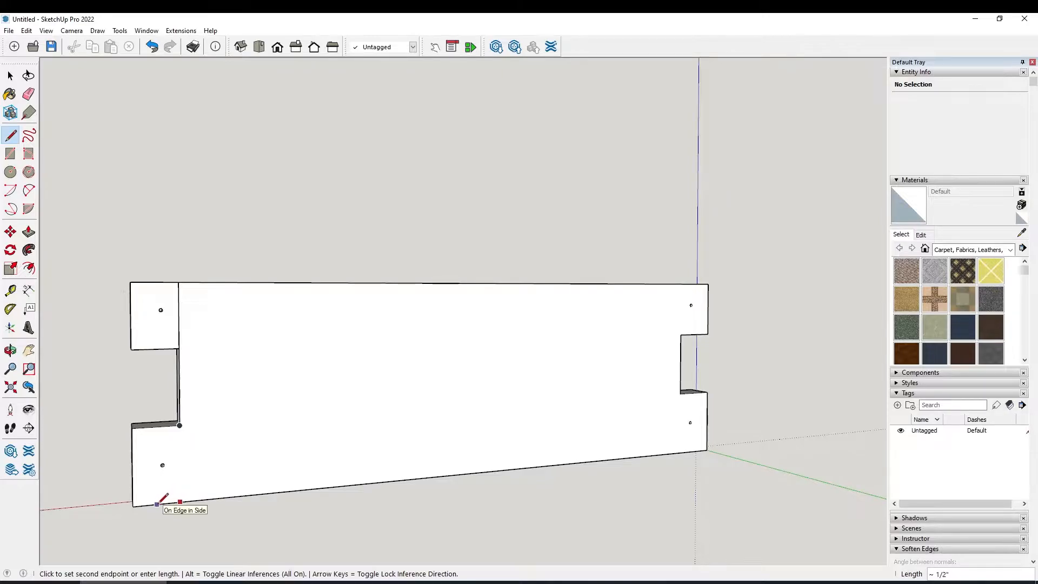
pyautogui.write('3/4')
pyautogui.press('Return')
pyautogui.click(151, 281)
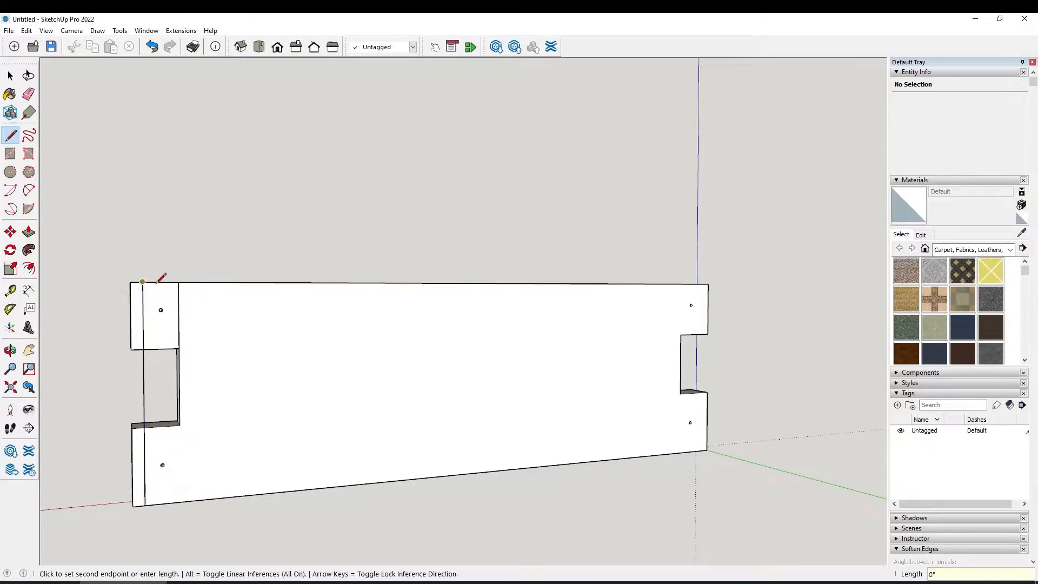
pyautogui.click(178, 282)
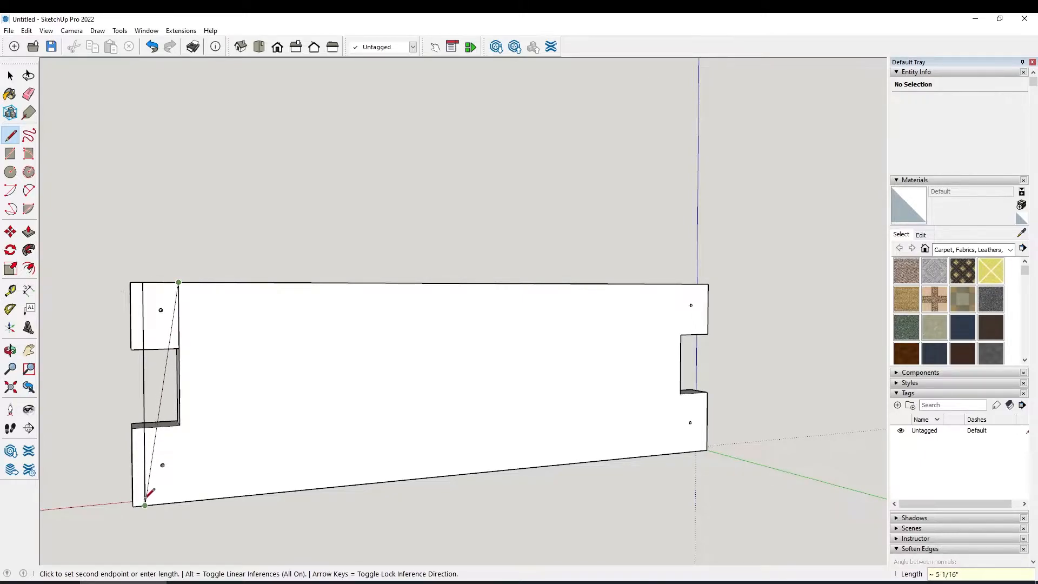
pyautogui.click(180, 501)
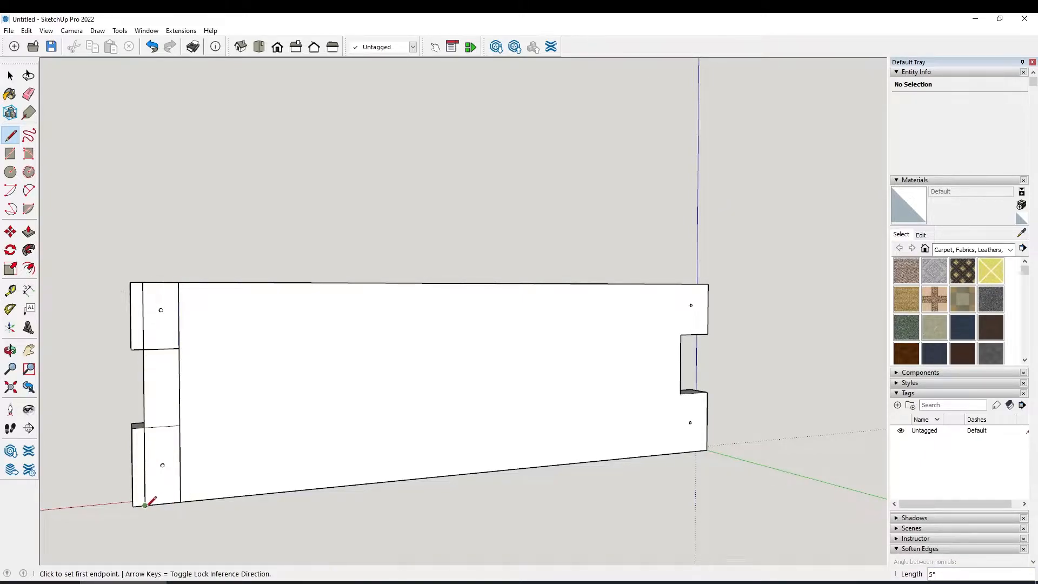
pyautogui.press('space')
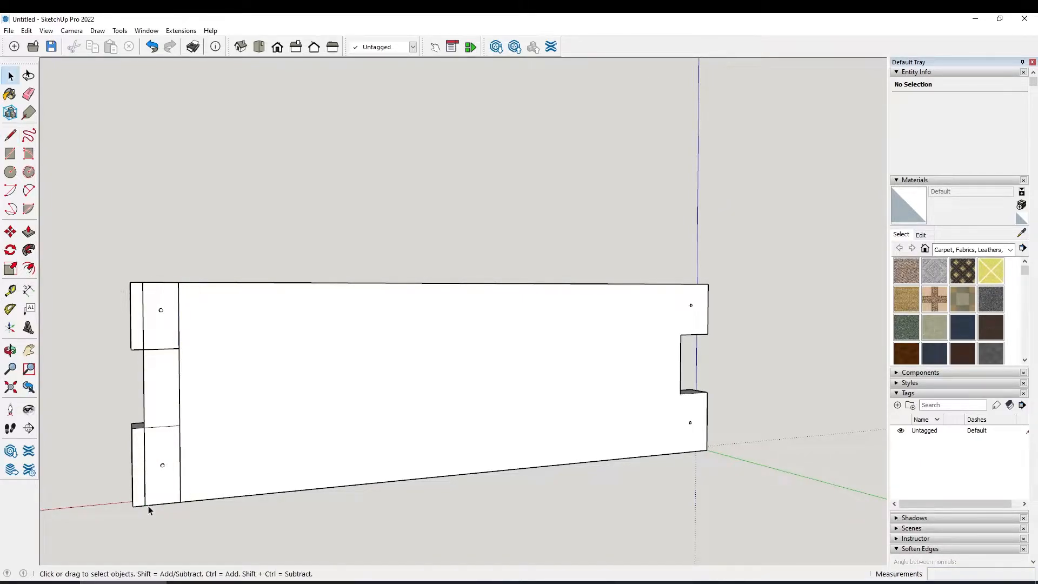
# Turn the 3/4" wide rectangle's face and edges into a component named Side B
pyautogui.doubleClick(166, 398)
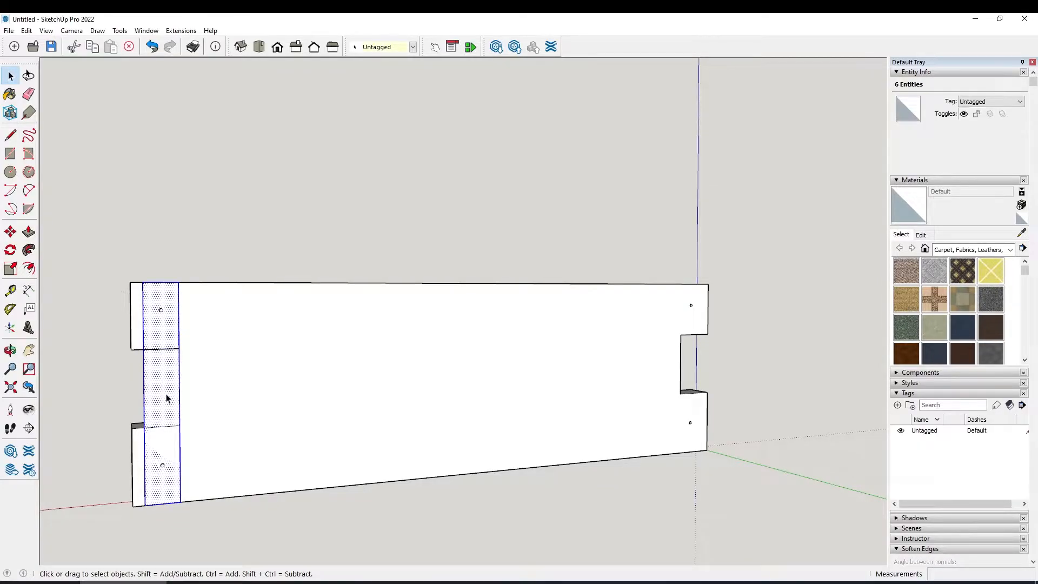
pyautogui.press('g')
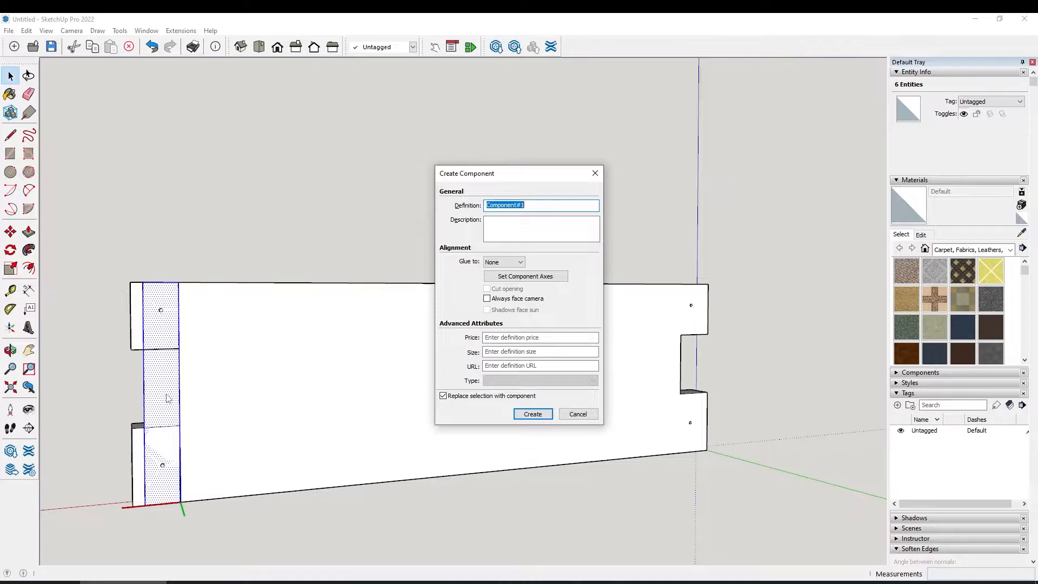
pyautogui.write('Side B')
pyautogui.press('Return')
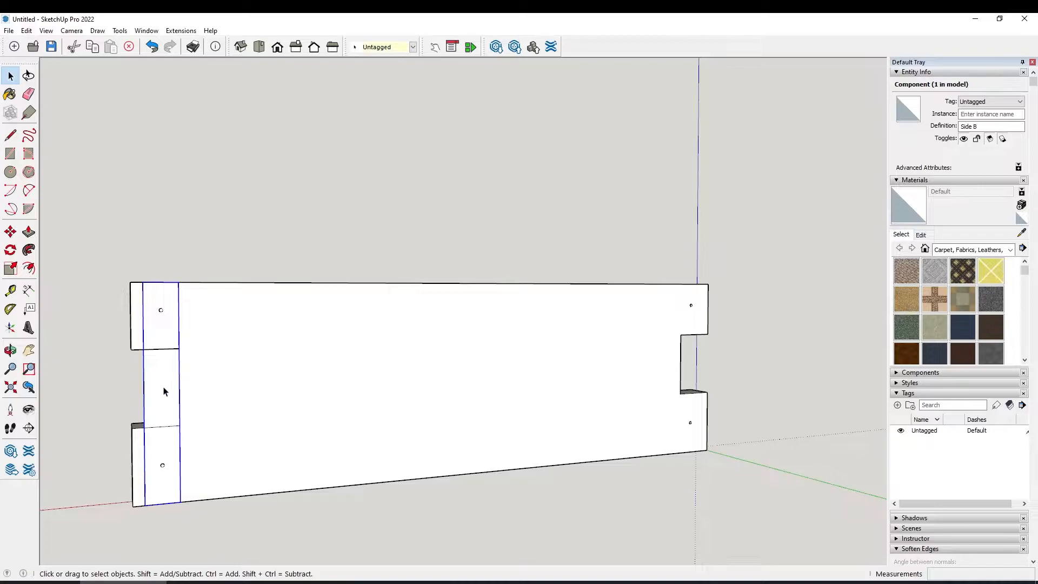
# Open the Side B component for editing and extrude its face 5" away from the board
pyautogui.doubleClick(163, 390)
pyautogui.click(163, 391)
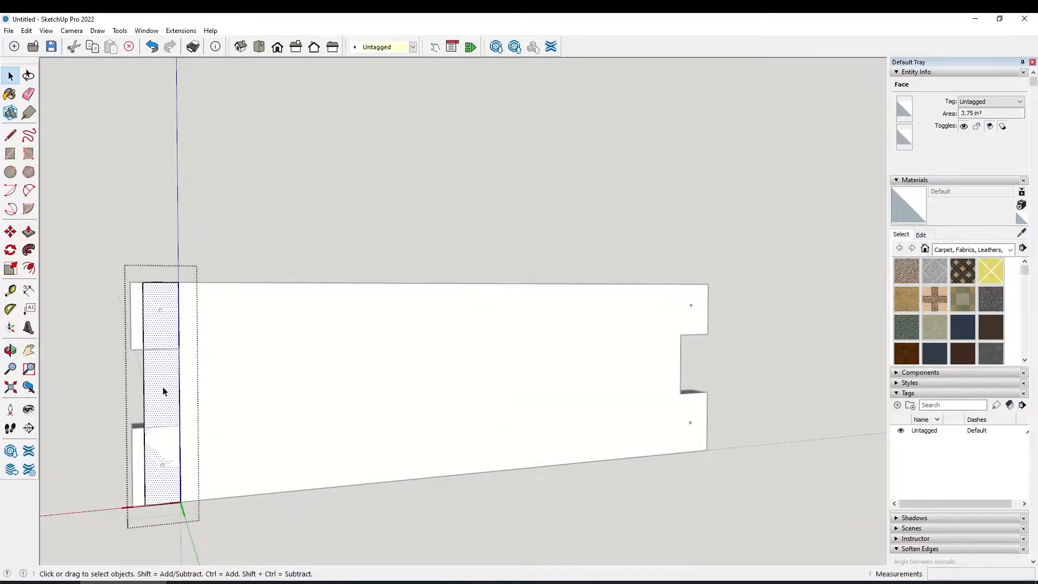
pyautogui.press('p')
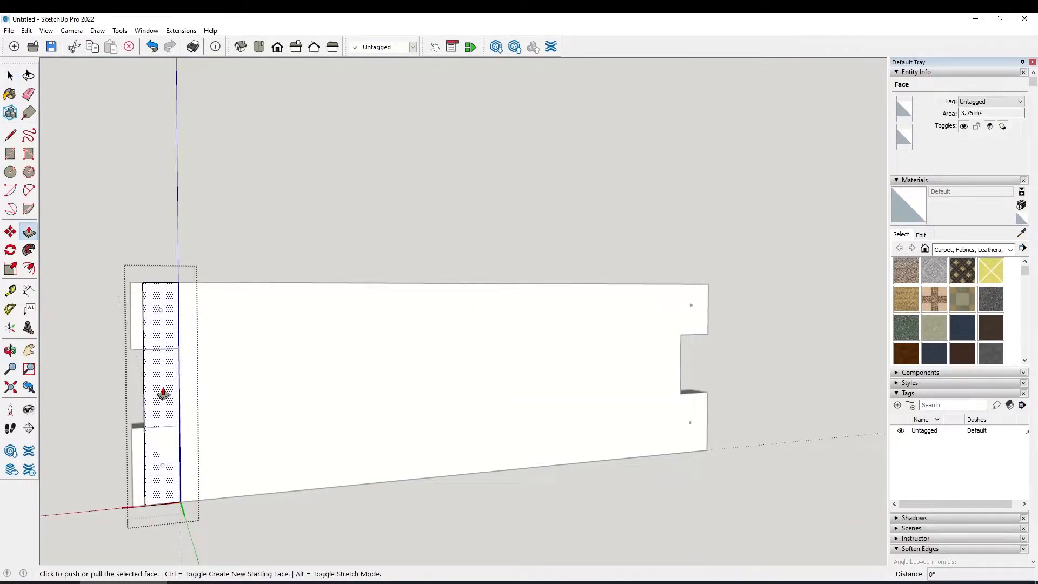
pyautogui.click(163, 394)
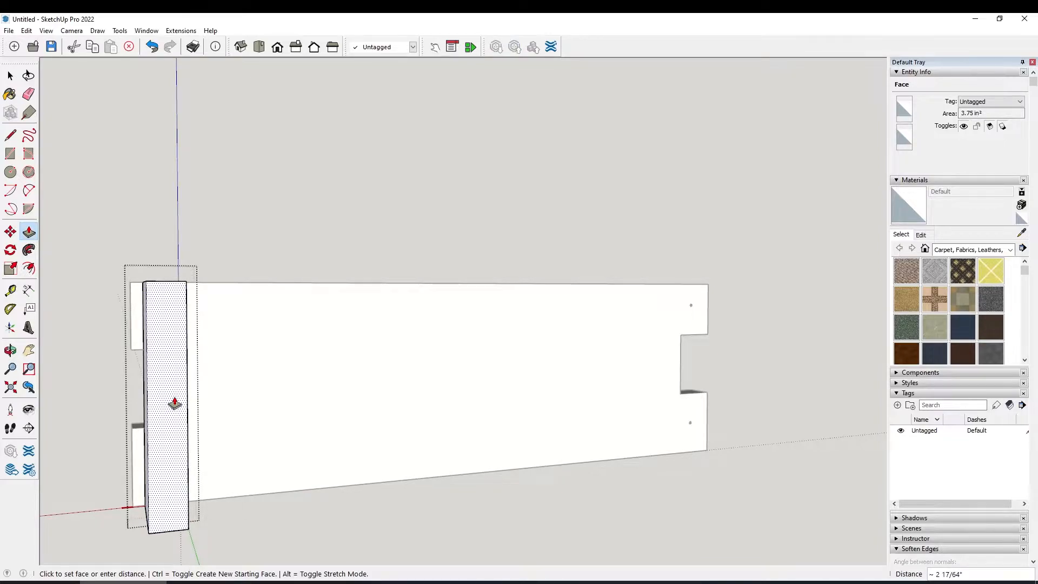
pyautogui.write('5')
pyautogui.press('Return')
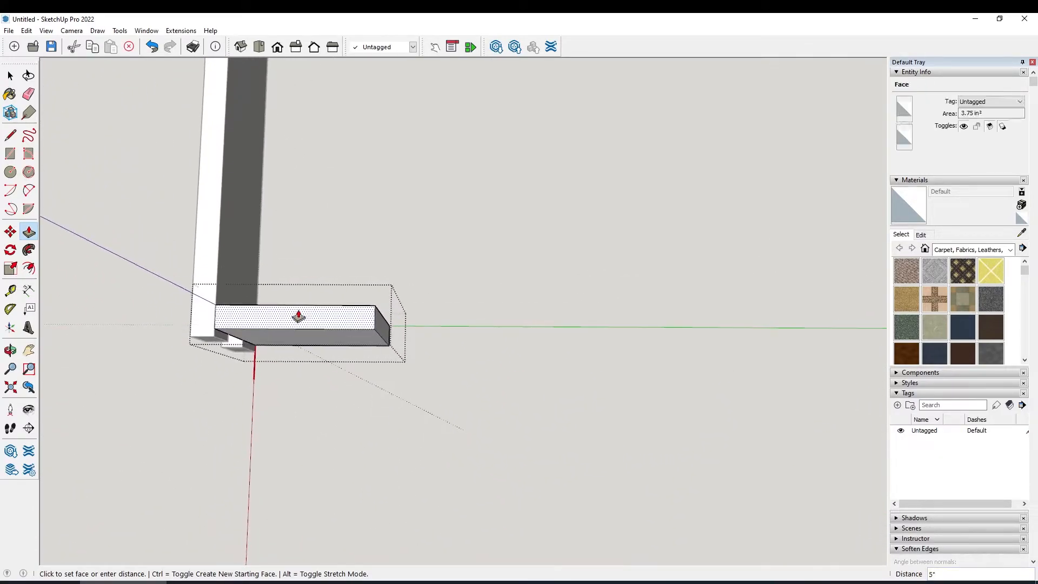
# Push the top and bottom faces of Side B inward by 1/8" each
pyautogui.click(299, 316)
pyautogui.write('1/8')
pyautogui.press('Return')
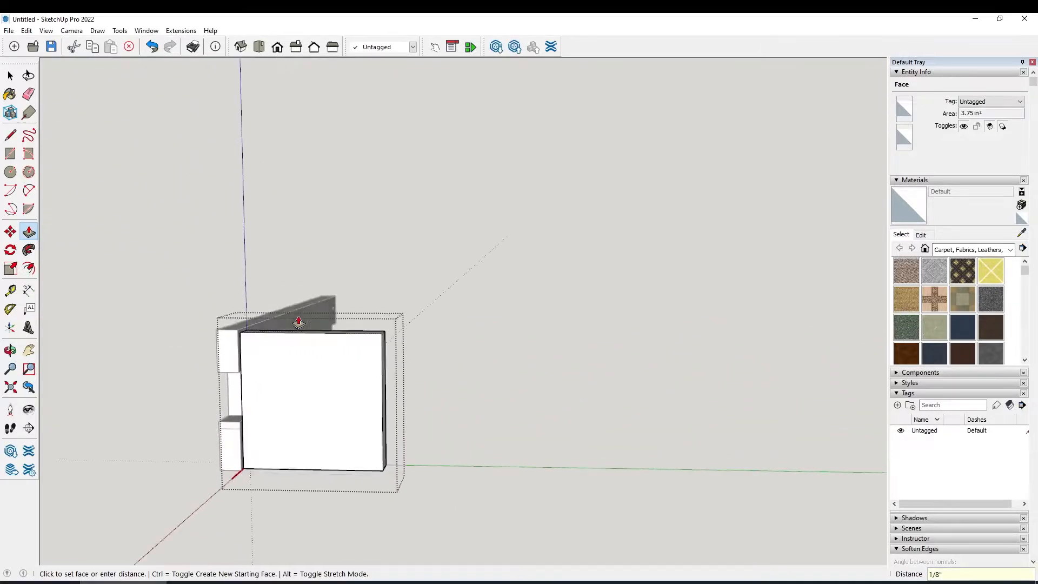
pyautogui.moveTo(298, 329); pyautogui.dragTo(268, 373, button='middle')
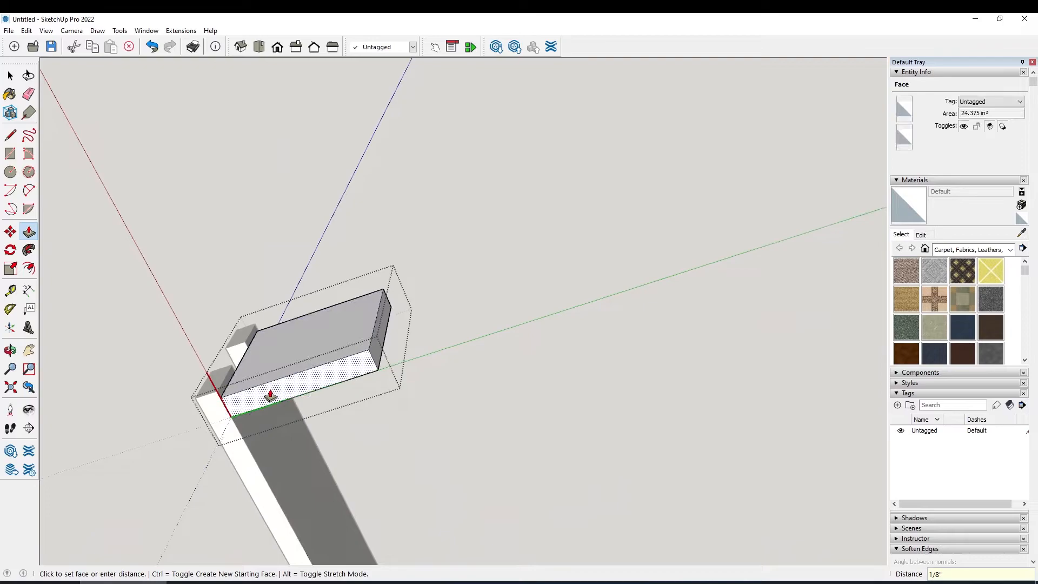
pyautogui.click(270, 396)
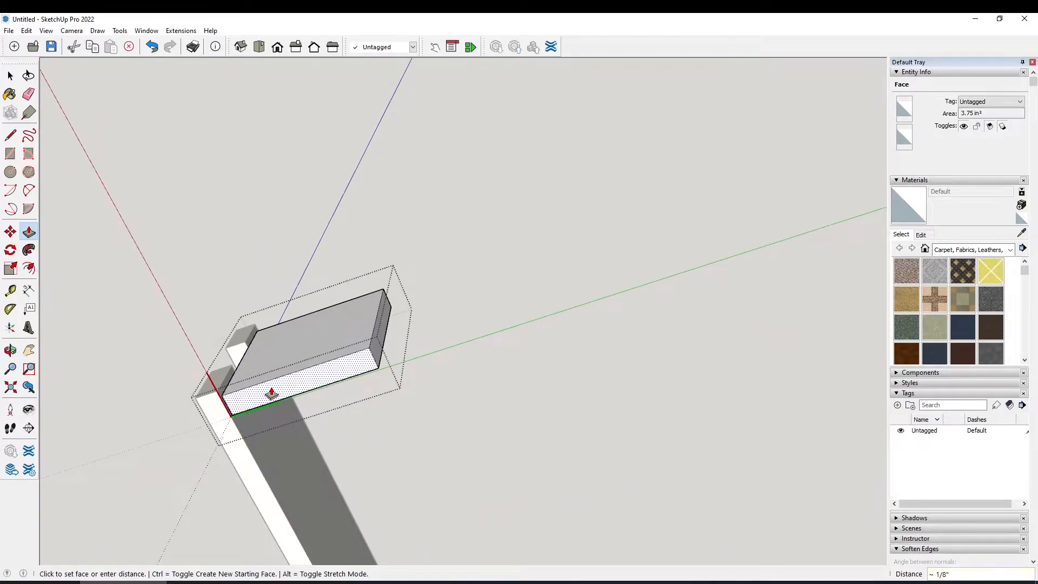
pyautogui.write('1')
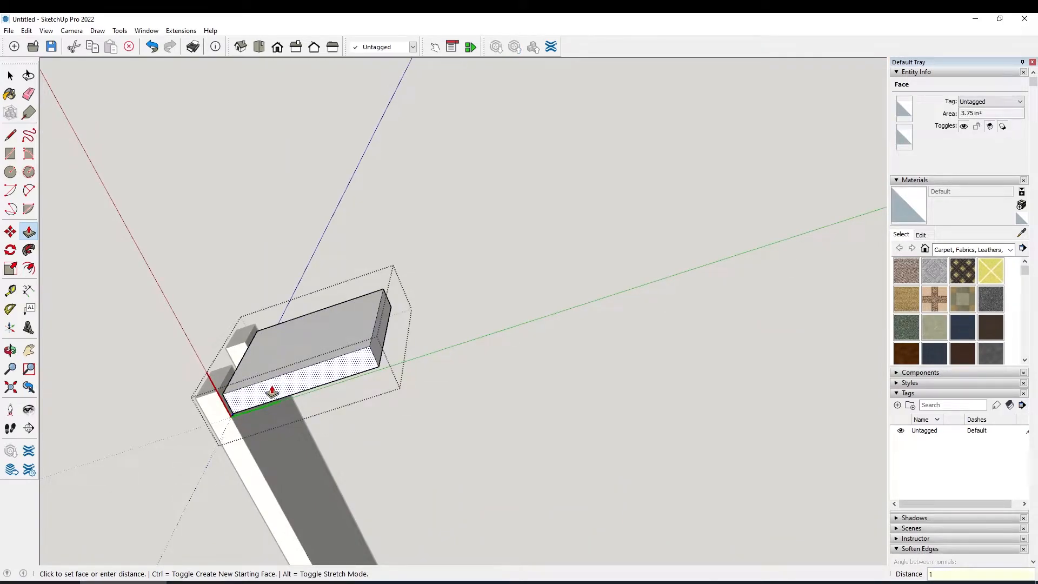
pyautogui.write('/8')
pyautogui.press('Return')
# Draw two 3/4" lines across Side B's end face, following the upper and lower edges of the board's notch
pyautogui.moveTo(271, 392); pyautogui.dragTo(405, 277, button='middle')
pyautogui.scroll(8, 405, 276)
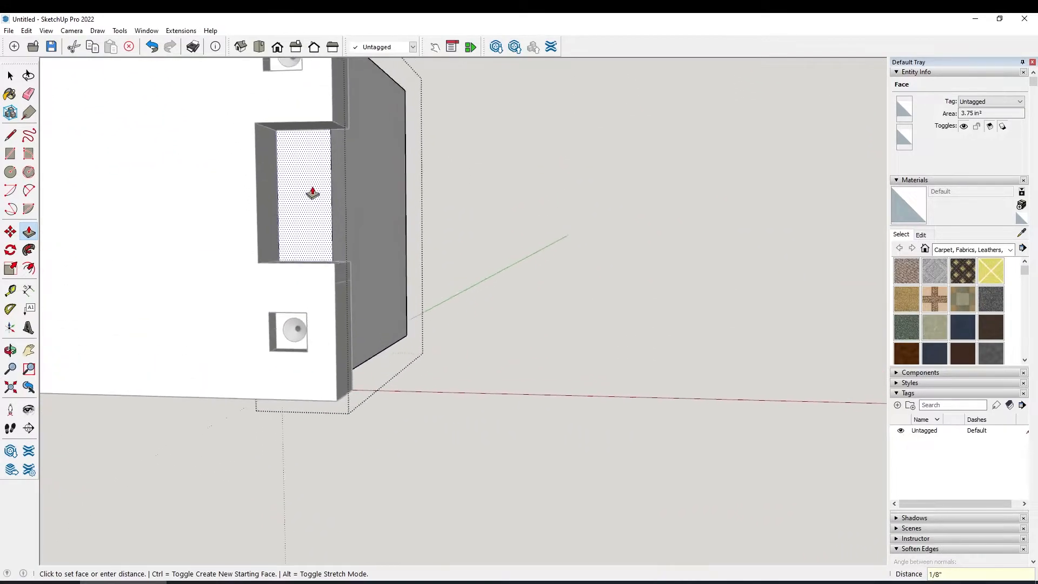
pyautogui.scroll(6, 311, 204)
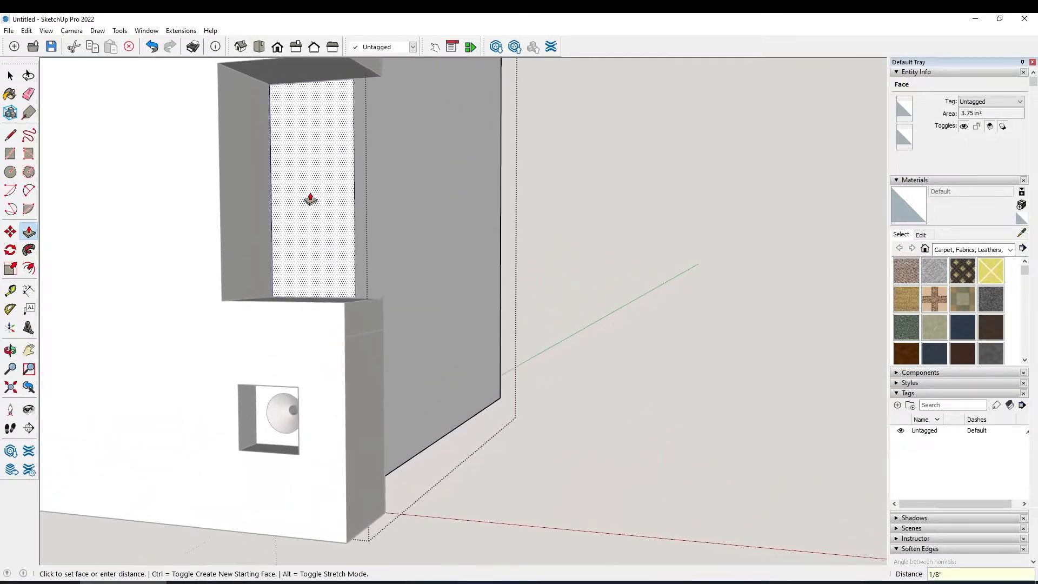
pyautogui.scroll(3, 310, 199)
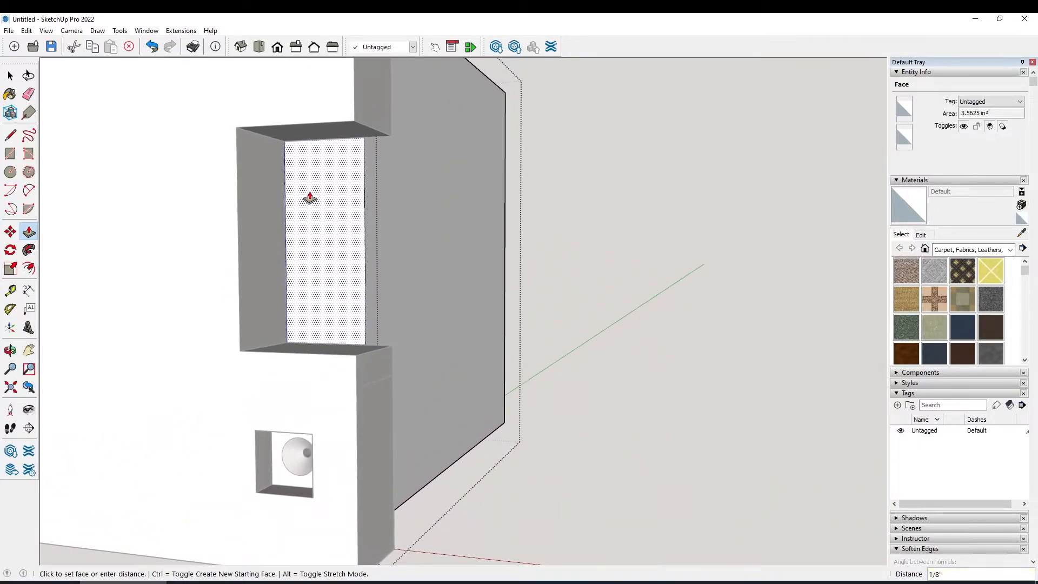
pyautogui.press('l')
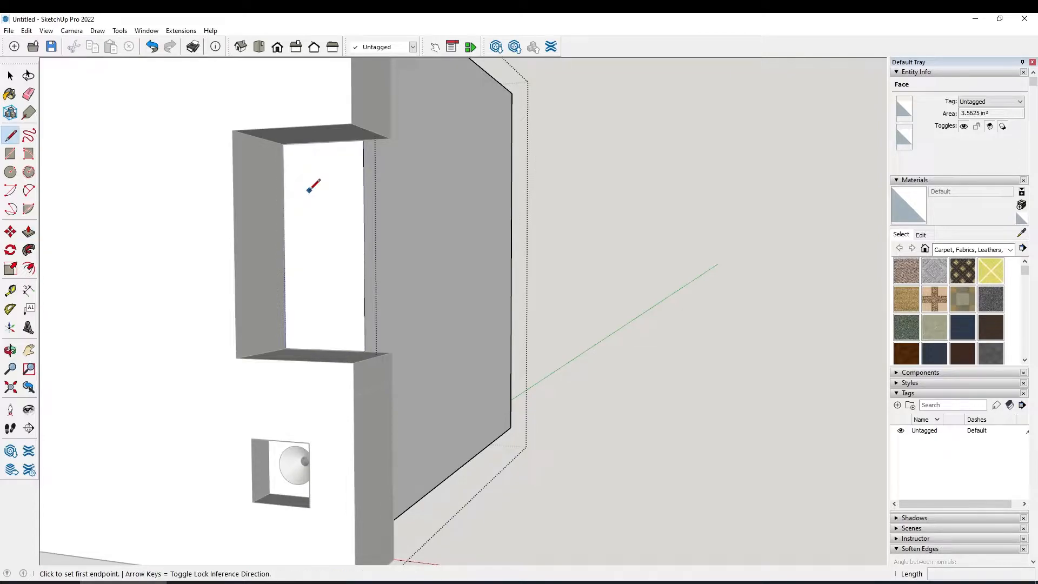
pyautogui.press('space')
pyautogui.doubleClick(335, 212)
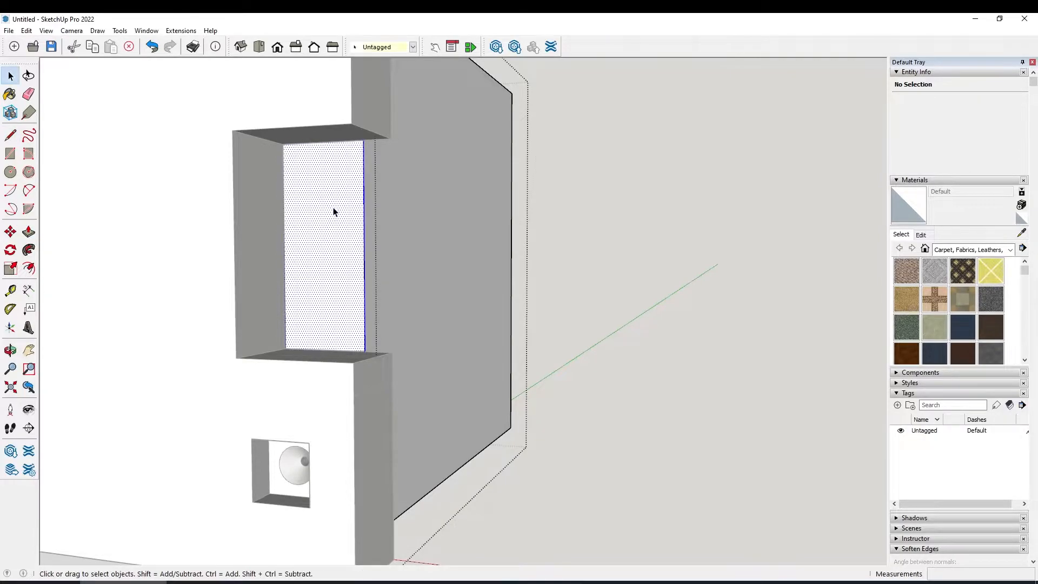
pyautogui.press('l')
pyautogui.click(283, 144)
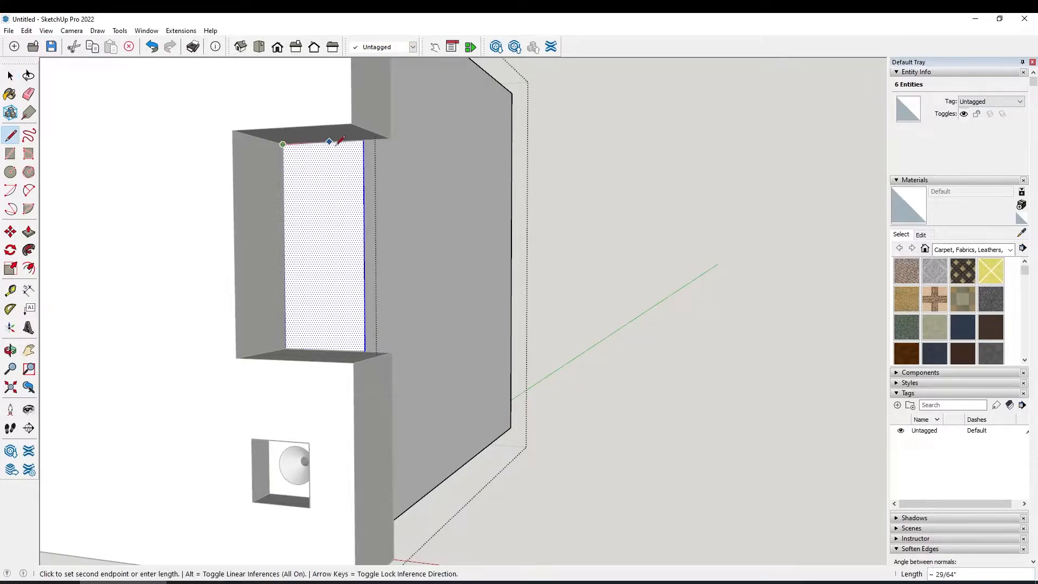
pyautogui.click(364, 142)
pyautogui.click(285, 347)
pyautogui.click(364, 350)
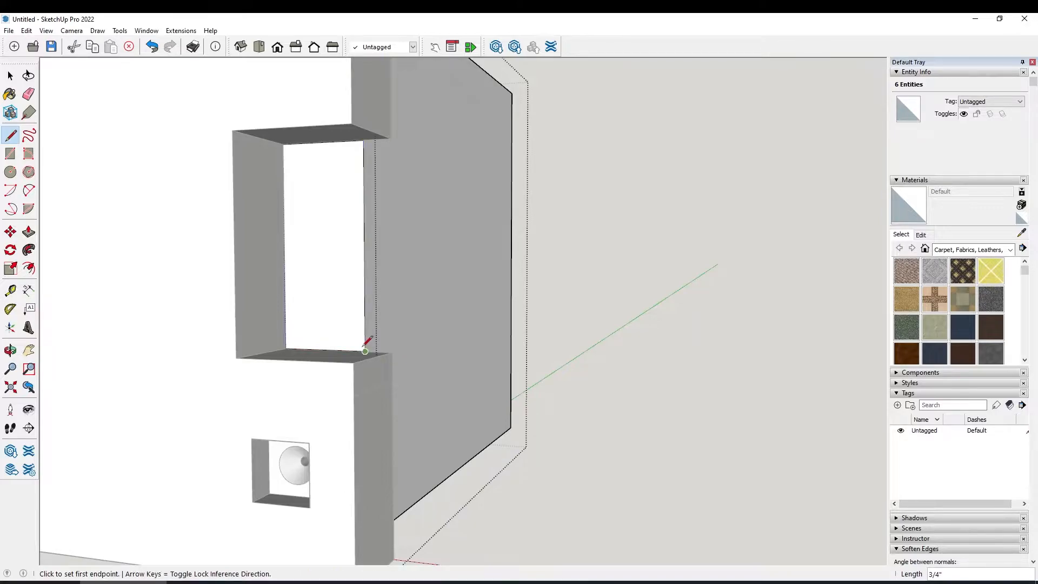
# Extrude the middle section of Side B's end face 7/8" out through the board's notch to form a tab
pyautogui.press('space')
pyautogui.click(329, 273)
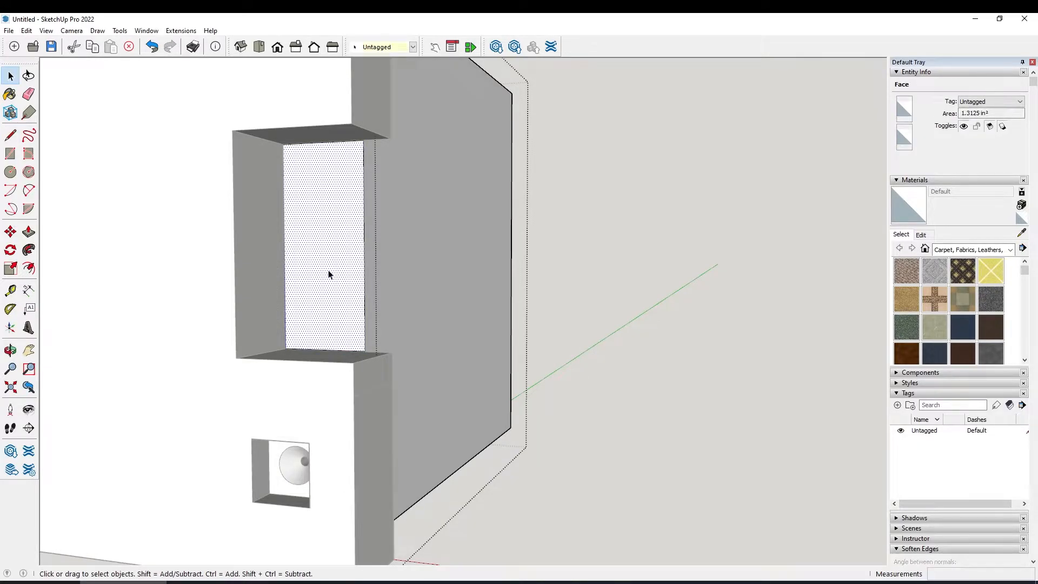
pyautogui.press('p')
pyautogui.click(327, 275)
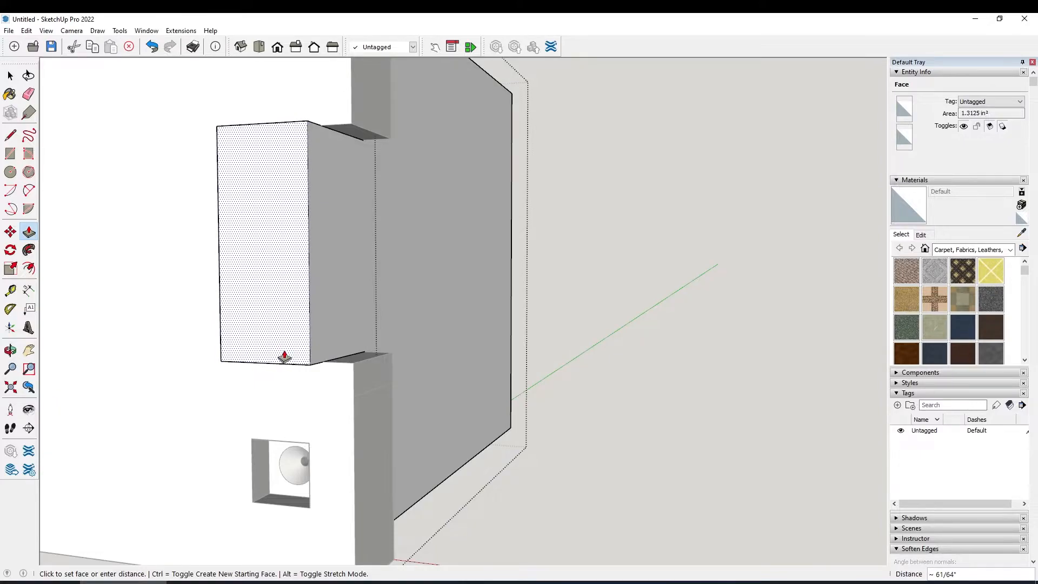
pyautogui.write('7/8')
pyautogui.press('Return')
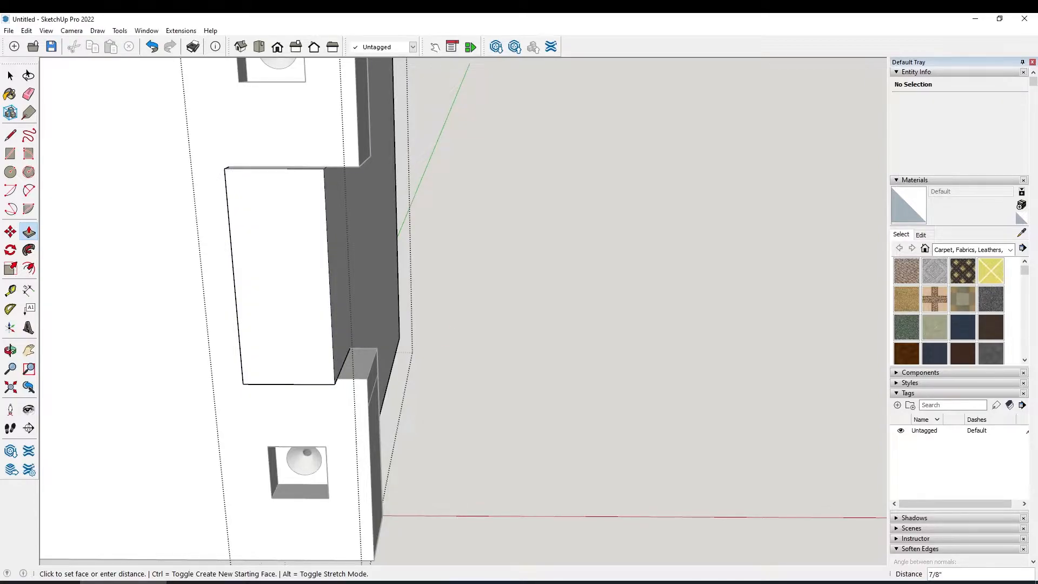
# Extend the tab's end face outward by a further 1/8"
pyautogui.hotkey('alt', 'Tab')
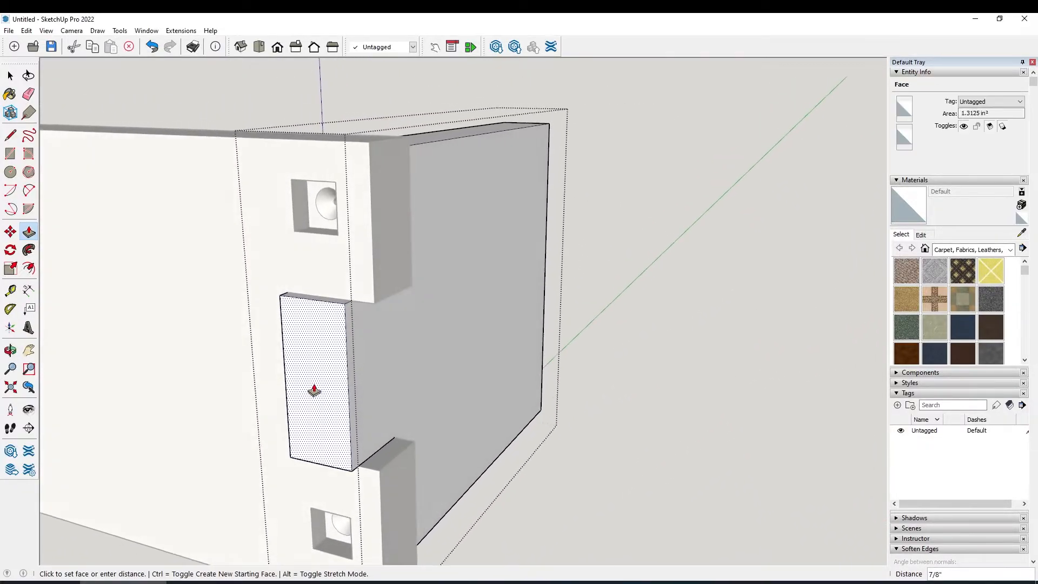
pyautogui.click(314, 390)
pyautogui.write('1/8')
pyautogui.press('Return')
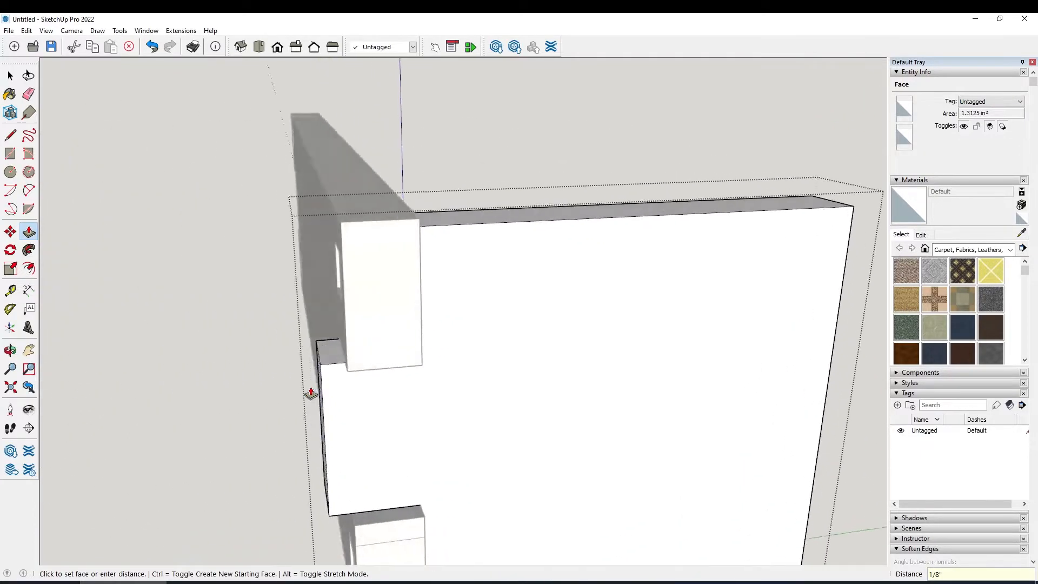
# Draw two 5" lines along Side B's outer face, continuing the tab's upper and lower edges to the far end
pyautogui.moveTo(310, 393)
pyautogui.mouseDown(button='middle')
pyautogui.moveTo(491, 394)
pyautogui.moveTo(335, 396)
pyautogui.moveTo(324, 326)
pyautogui.moveTo(308, 301)
pyautogui.mouseUp(button='middle')
pyautogui.press('l')
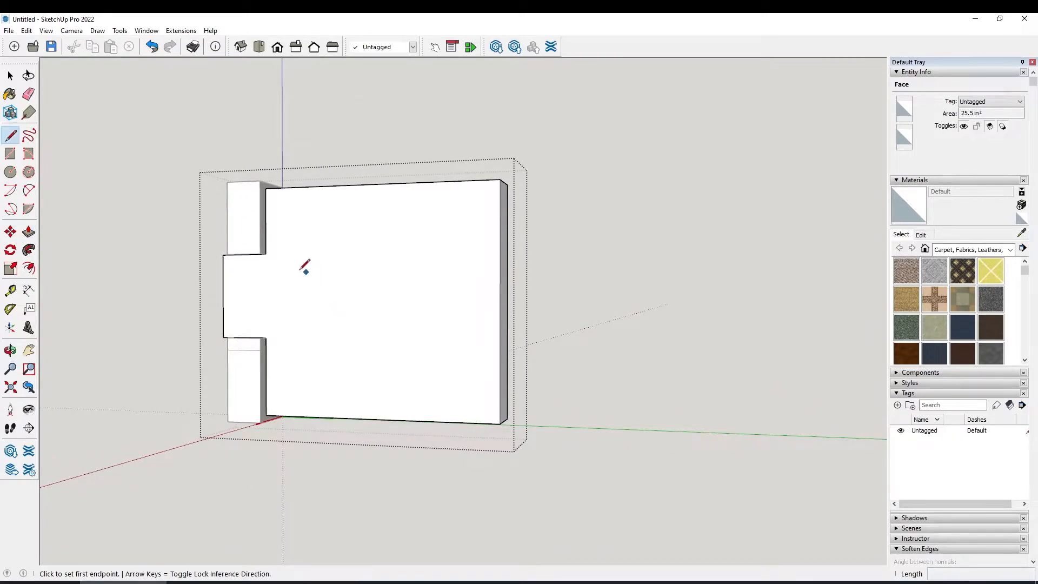
pyautogui.click(266, 254)
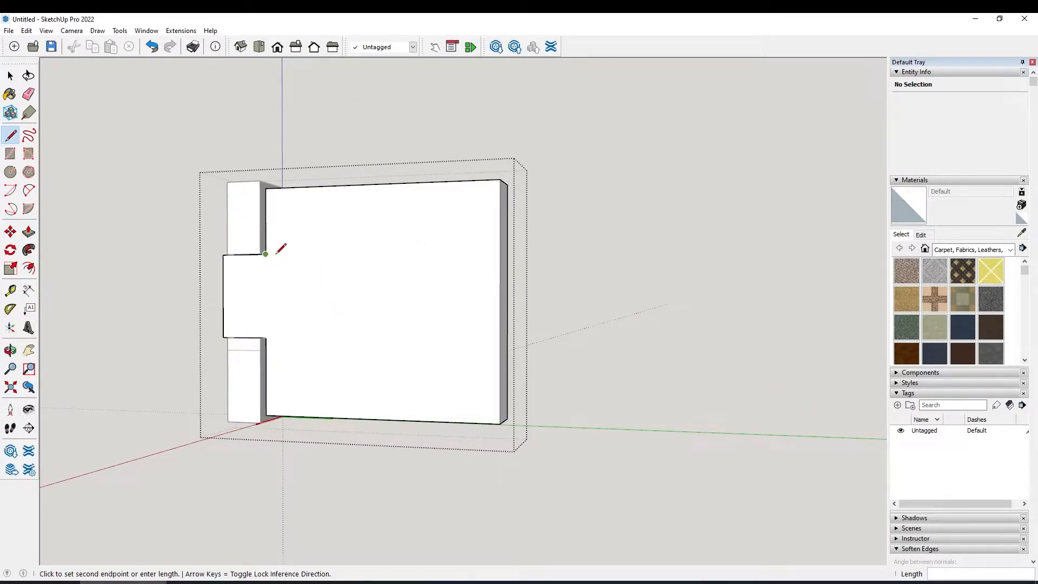
pyautogui.click(499, 250)
pyautogui.click(265, 337)
pyautogui.click(493, 339)
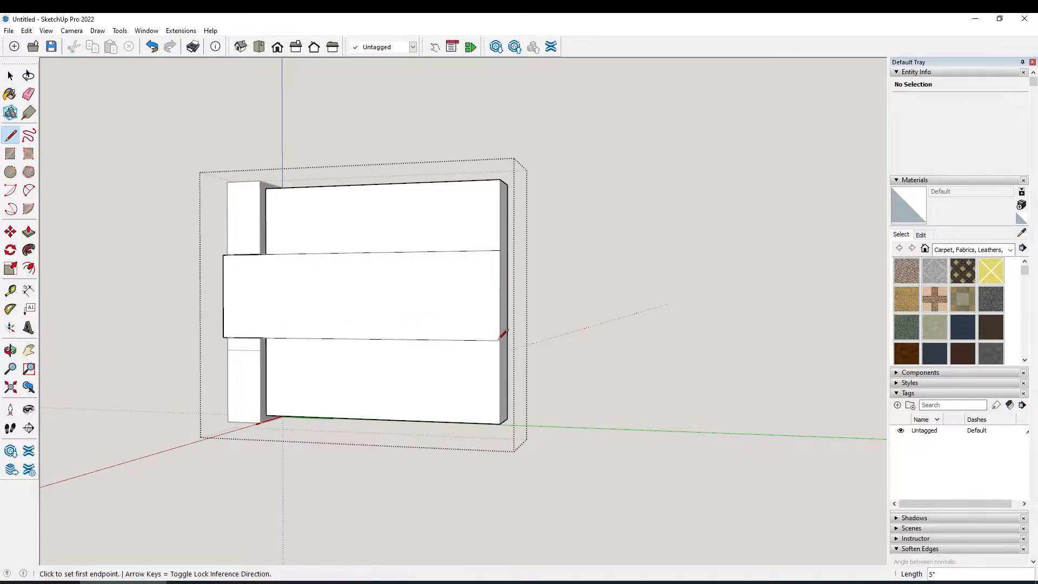
# Draw two lines across the thickness of Side B's far end face, continuing the two lengthwise lines
pyautogui.moveTo(498, 348); pyautogui.dragTo(244, 366, button='middle')
pyautogui.click(237, 365)
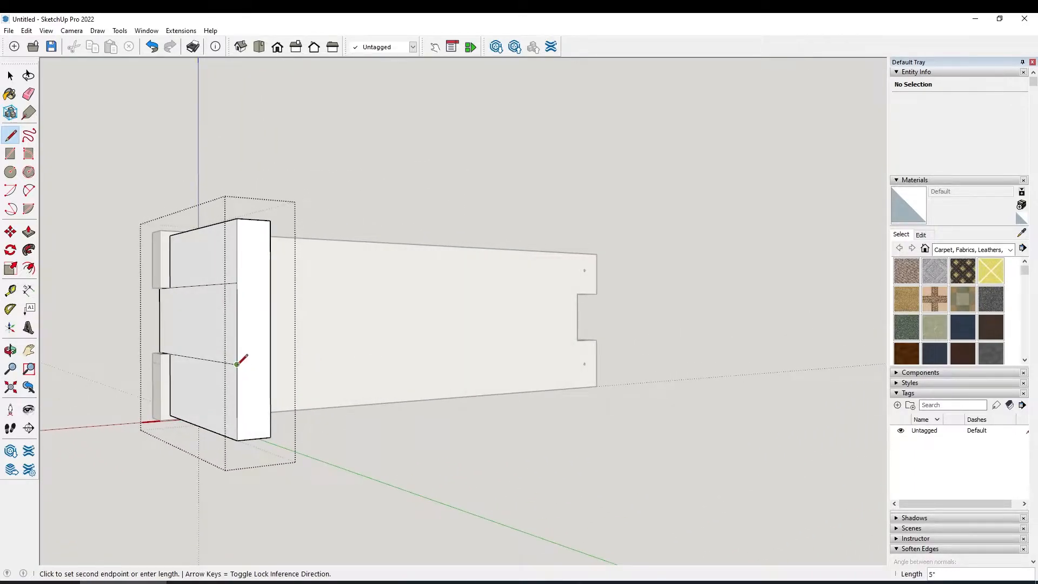
pyautogui.click(270, 364)
pyautogui.click(237, 283)
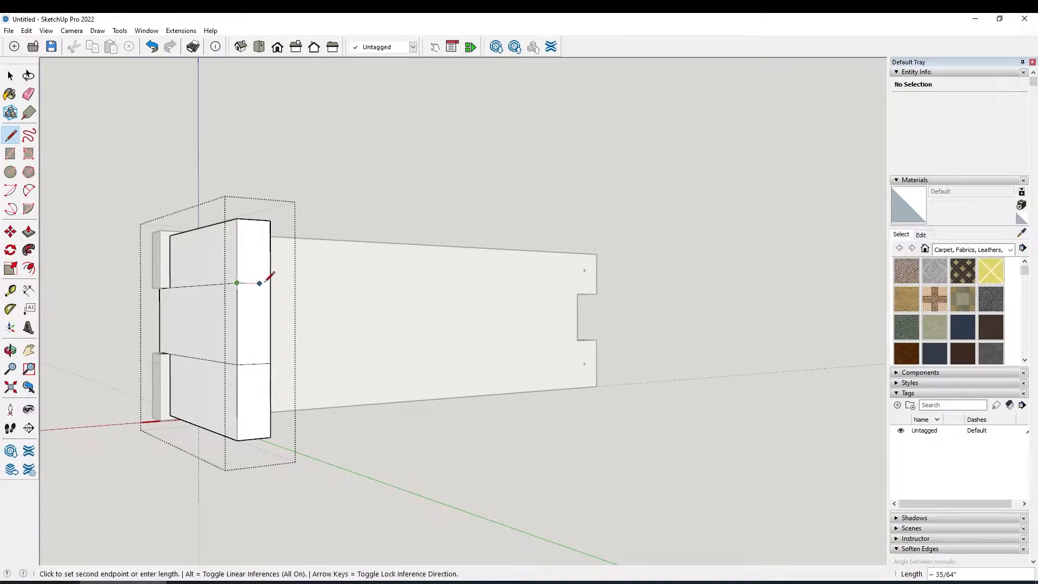
pyautogui.click(270, 283)
# Extrude the middle section of Side B's far end face 1" outward to form a tab matching the opposite one
pyautogui.press('space')
pyautogui.click(253, 336)
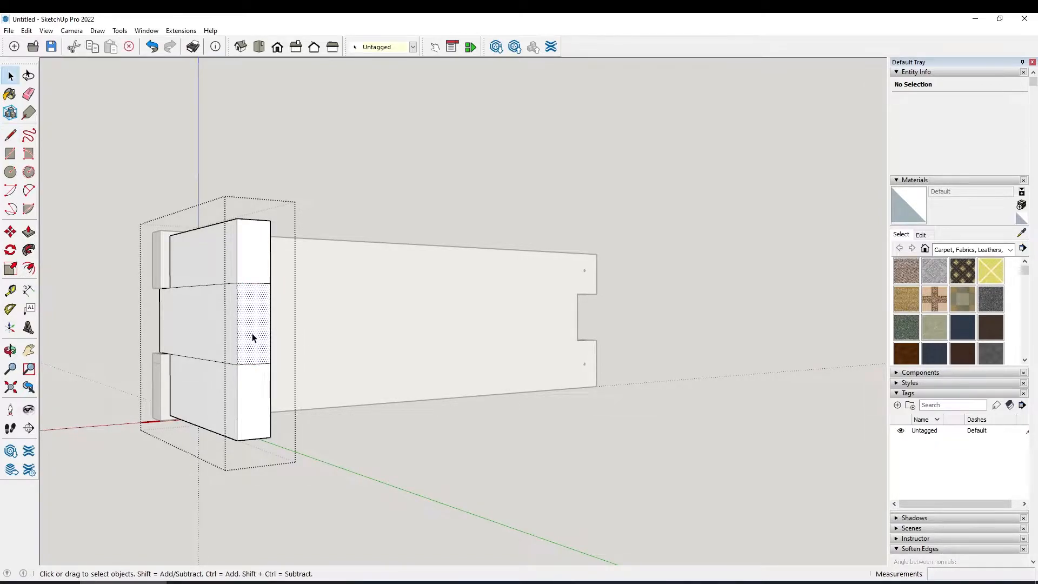
pyautogui.press('p')
pyautogui.click(251, 340)
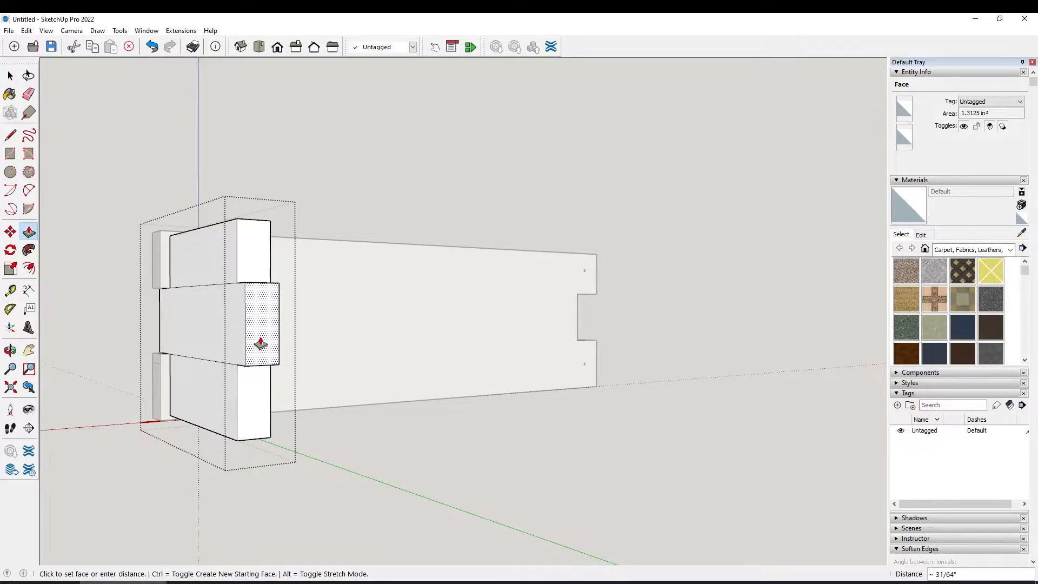
pyautogui.press('Return')
pyautogui.press('space')
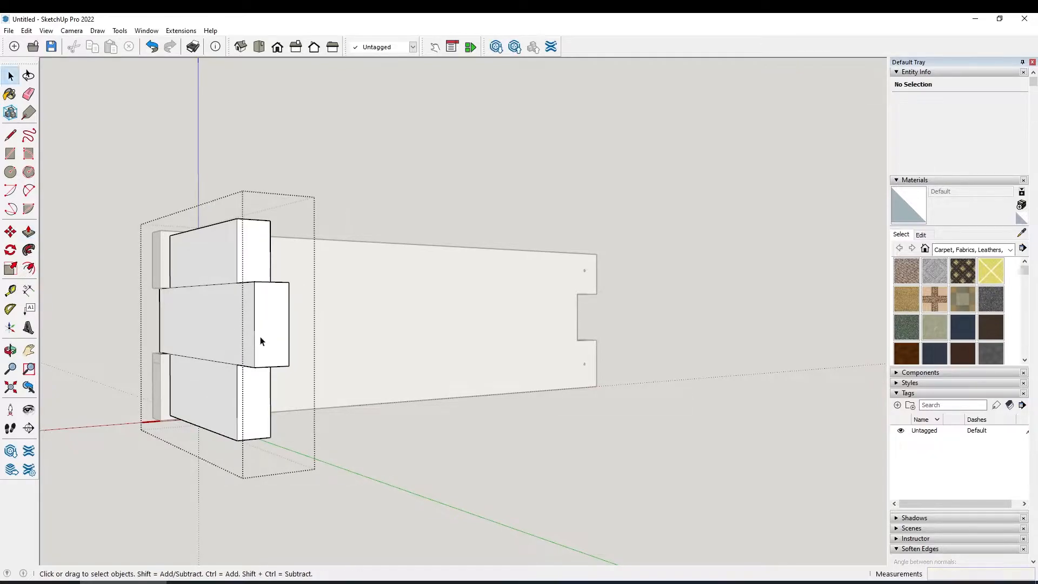
pyautogui.moveTo(263, 359); pyautogui.dragTo(303, 405, button='middle')
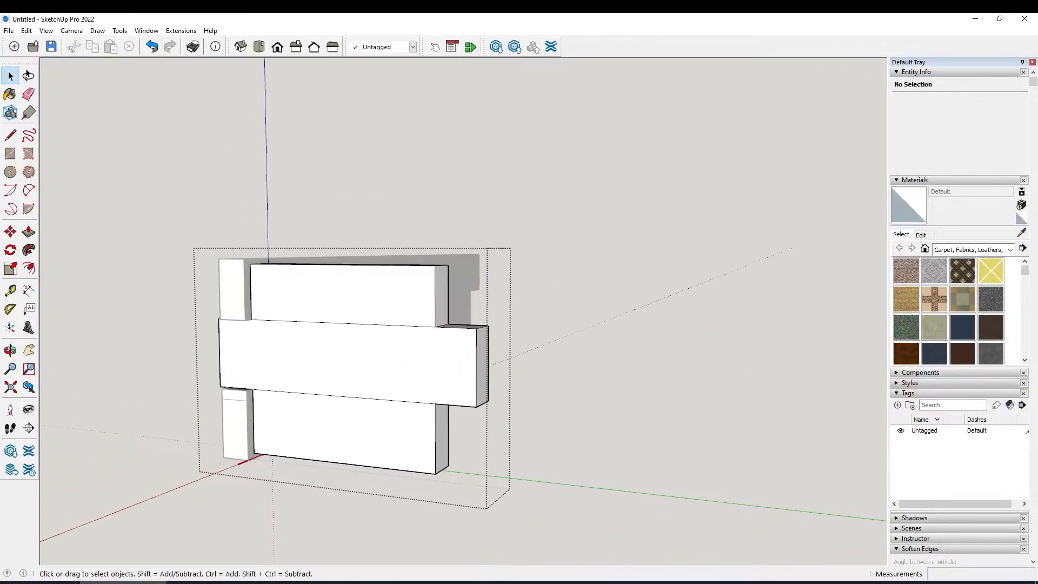
# Switch to the photo viewer, examine the reference photos of the finished box's corner joints, and return to SketchUp
pyautogui.click(209, 582)
pyautogui.press('Right')
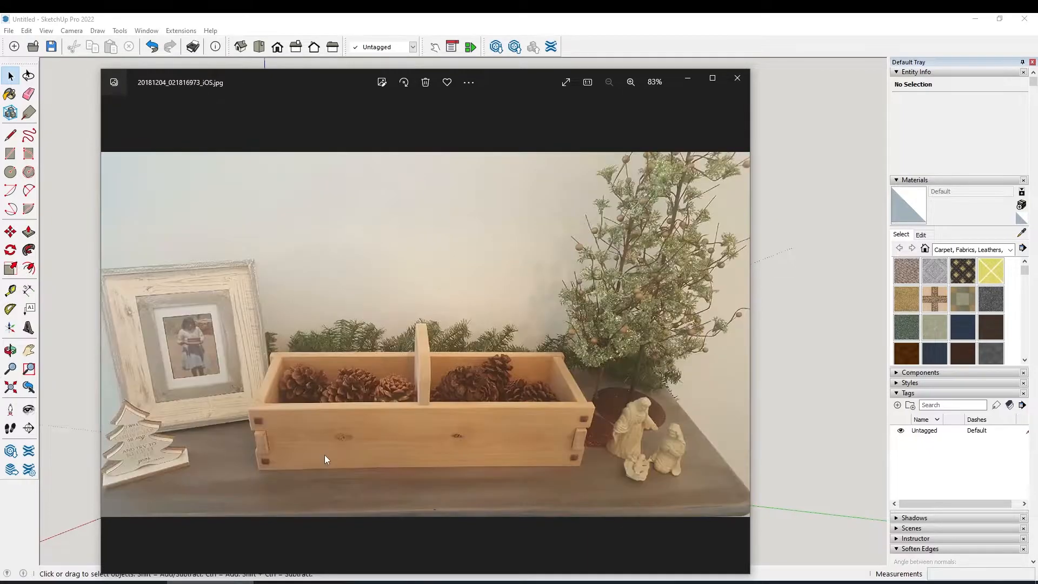
pyautogui.press('Right')
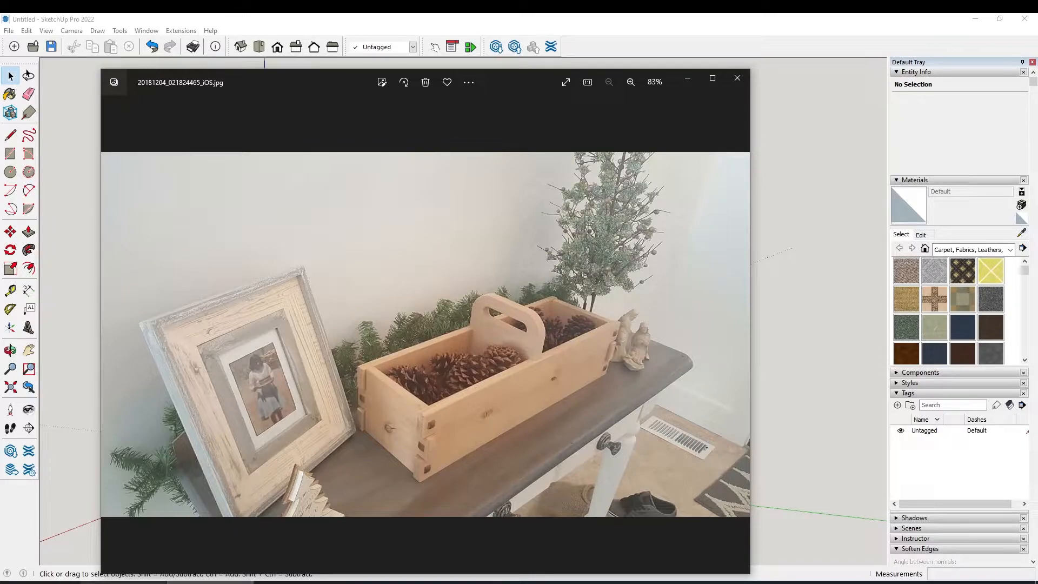
pyautogui.click(124, 582)
# Measure the distance from the tab's upper edge to the line on the board's end above it
pyautogui.moveTo(400, 384); pyautogui.dragTo(562, 360, button='middle')
pyautogui.click(470, 371)
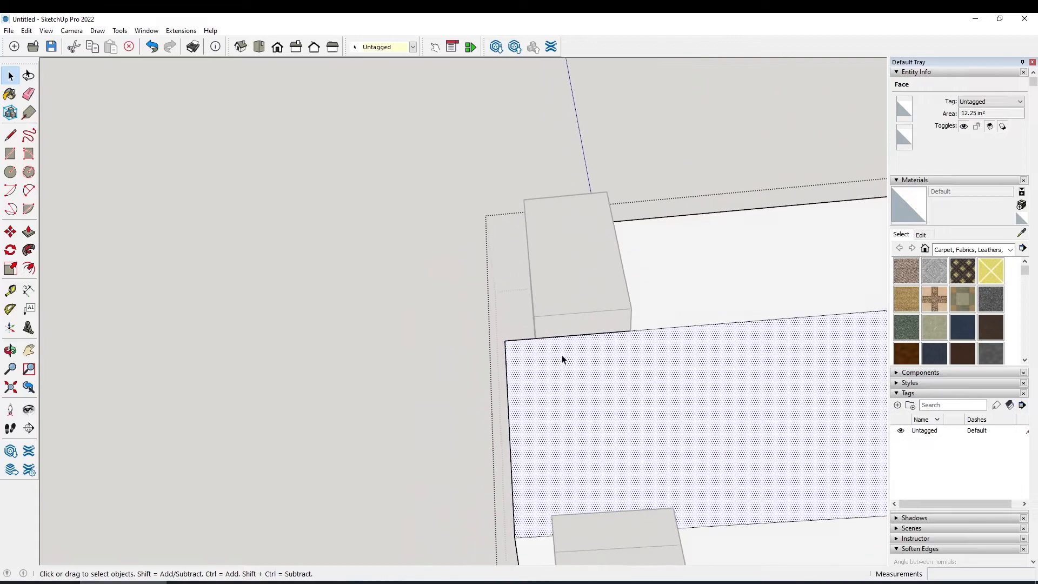
pyautogui.press('t')
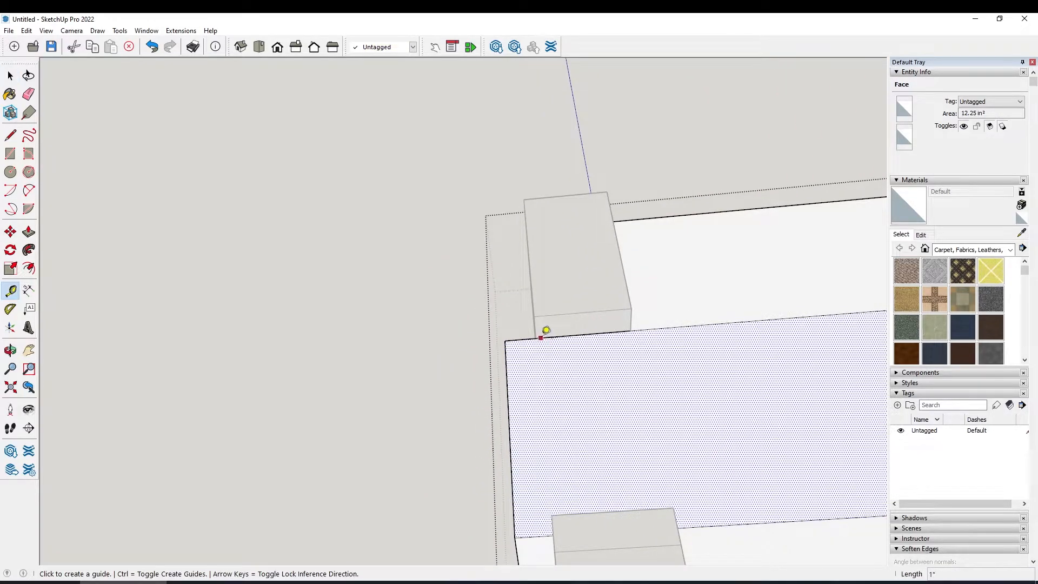
pyautogui.click(535, 337)
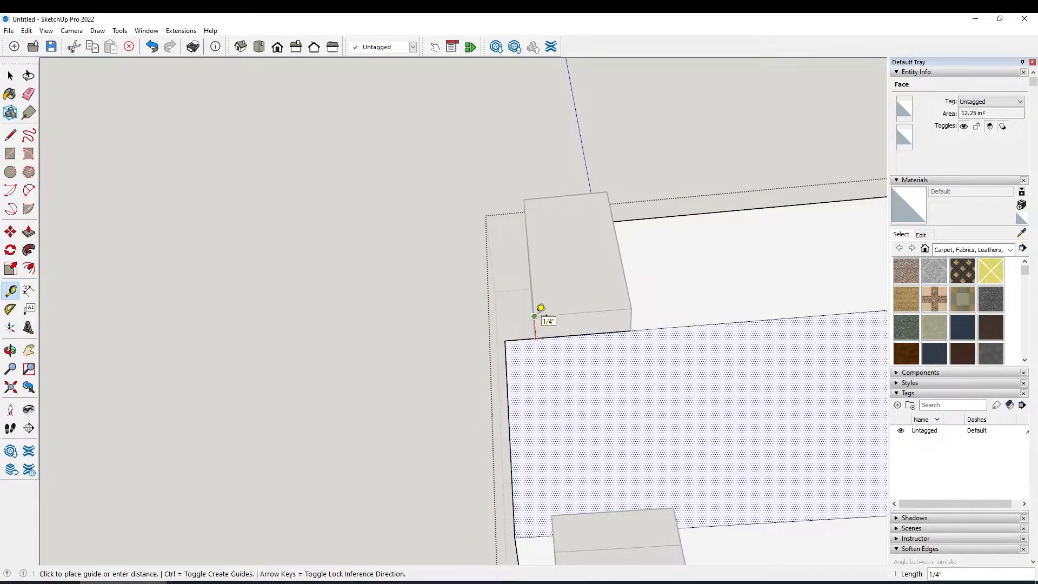
pyautogui.click(534, 317)
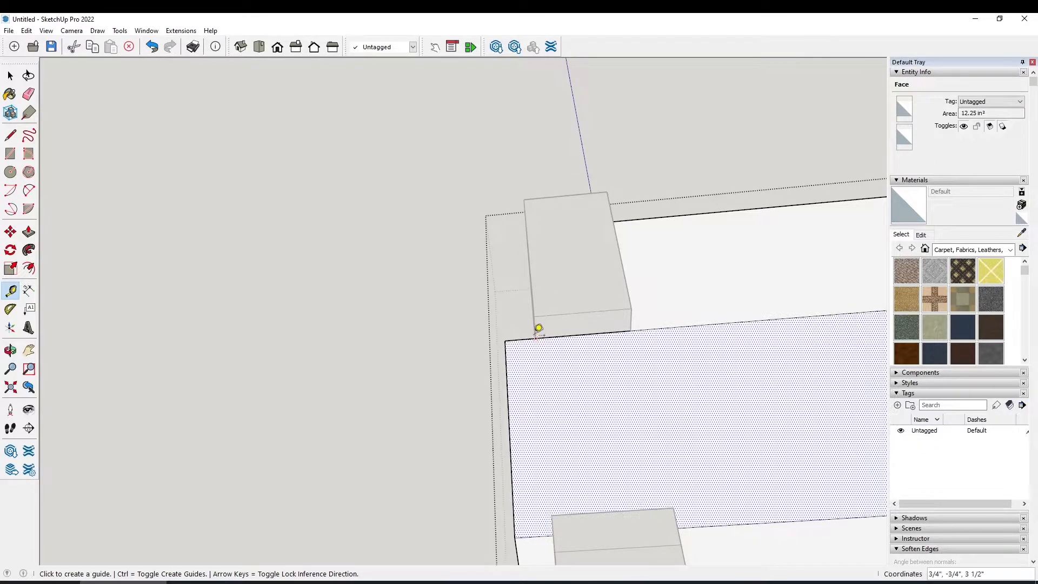
# Draw two crossing diagonal lines on the tab's outer face, joining the corners of the portion that lies inside the board's notch
pyautogui.scroll(5, 608, 424)
pyautogui.moveTo(604, 449); pyautogui.dragTo(544, 457, button='middle')
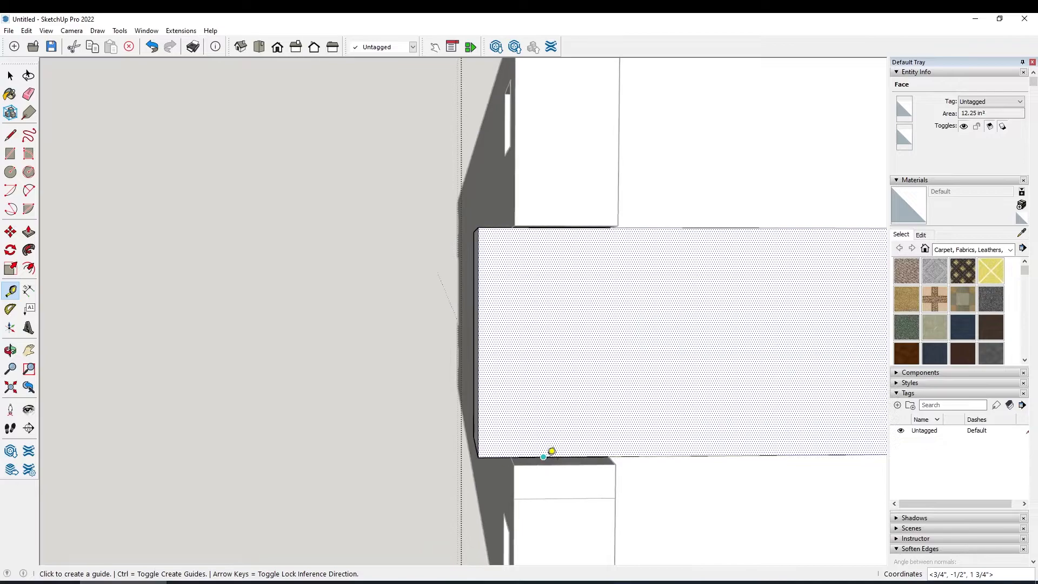
pyautogui.press('l')
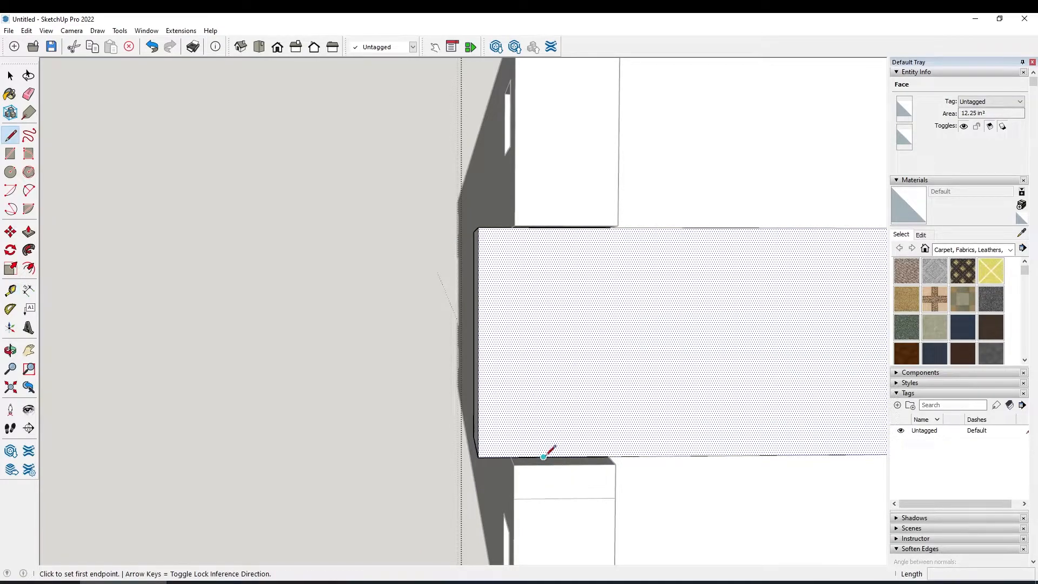
pyautogui.click(510, 457)
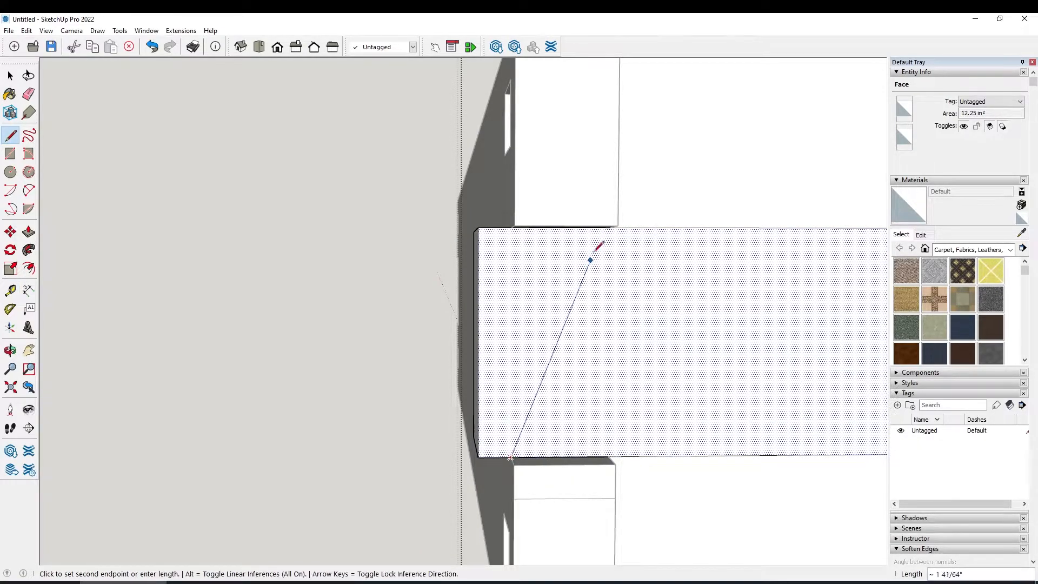
pyautogui.click(611, 227)
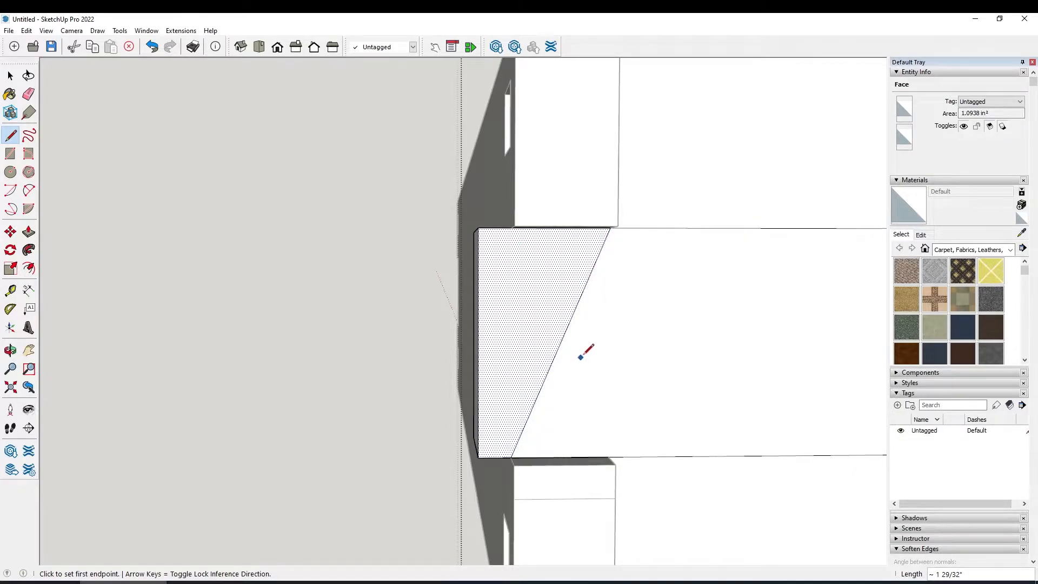
pyautogui.scroll(-2, 586, 341)
pyautogui.click(498, 261)
pyautogui.scroll(2, 568, 378)
pyautogui.click(614, 478)
# Draw a 1/2" square on the tab's outer face, centred on the crossing of the diagonals with a 1/4" construction line from the centre
pyautogui.moveTo(614, 479); pyautogui.dragTo(565, 377, button='middle')
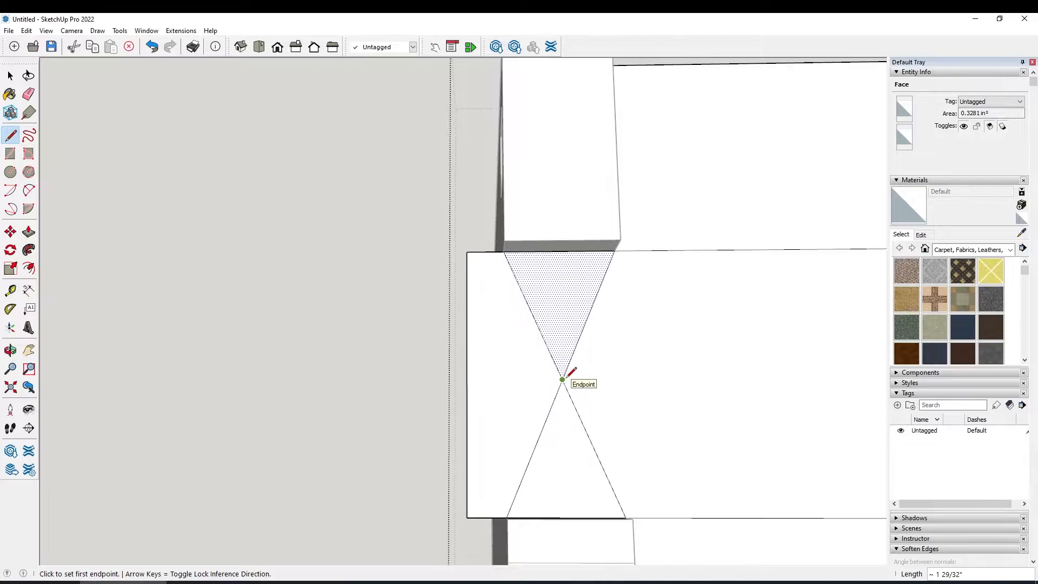
pyautogui.click(565, 376)
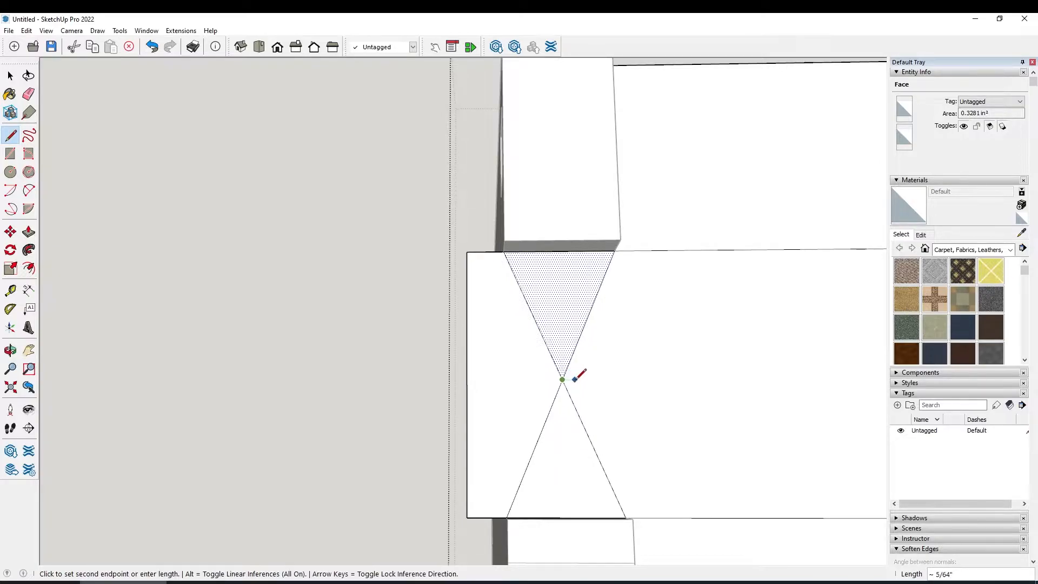
pyautogui.write('.25')
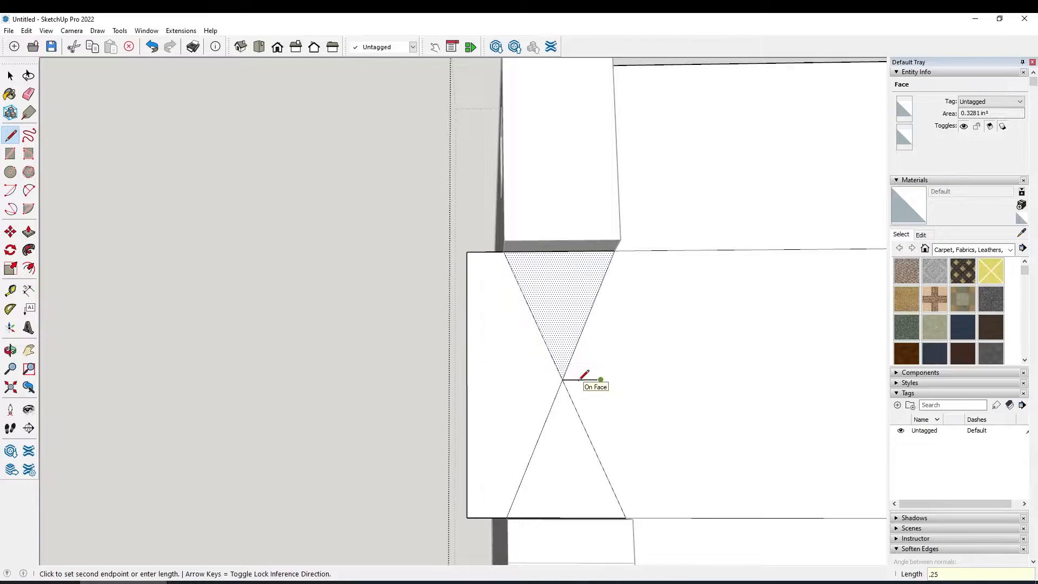
pyautogui.press('Return')
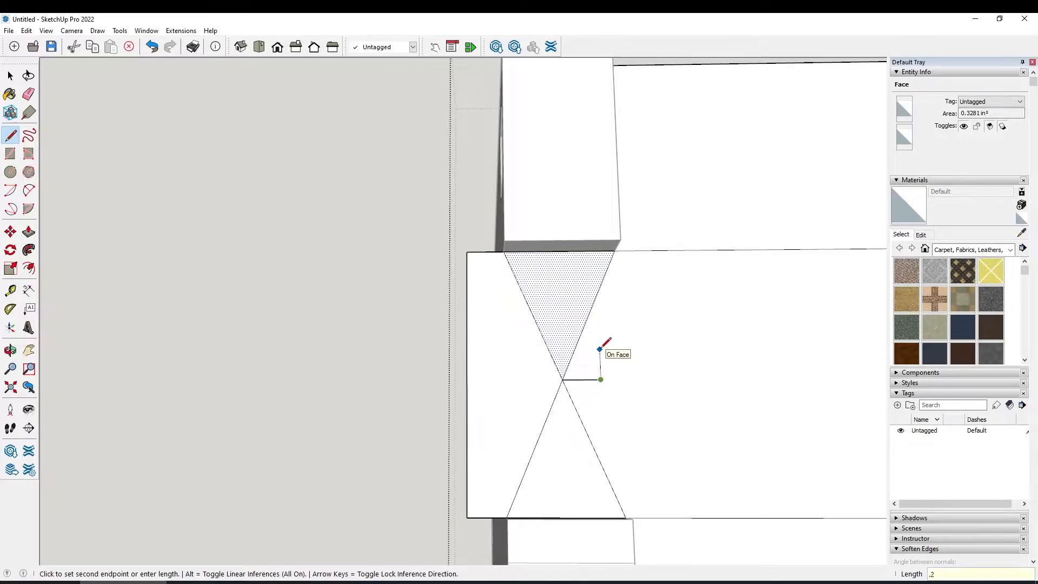
pyautogui.click(599, 342)
pyautogui.write('.5')
pyautogui.press('Return')
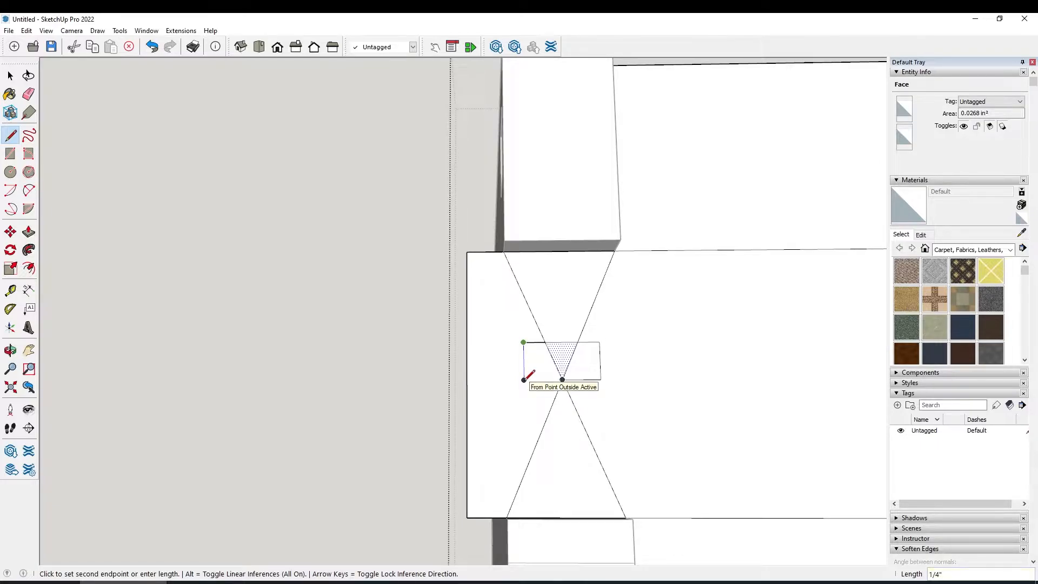
pyautogui.write('.5')
pyautogui.press('Return')
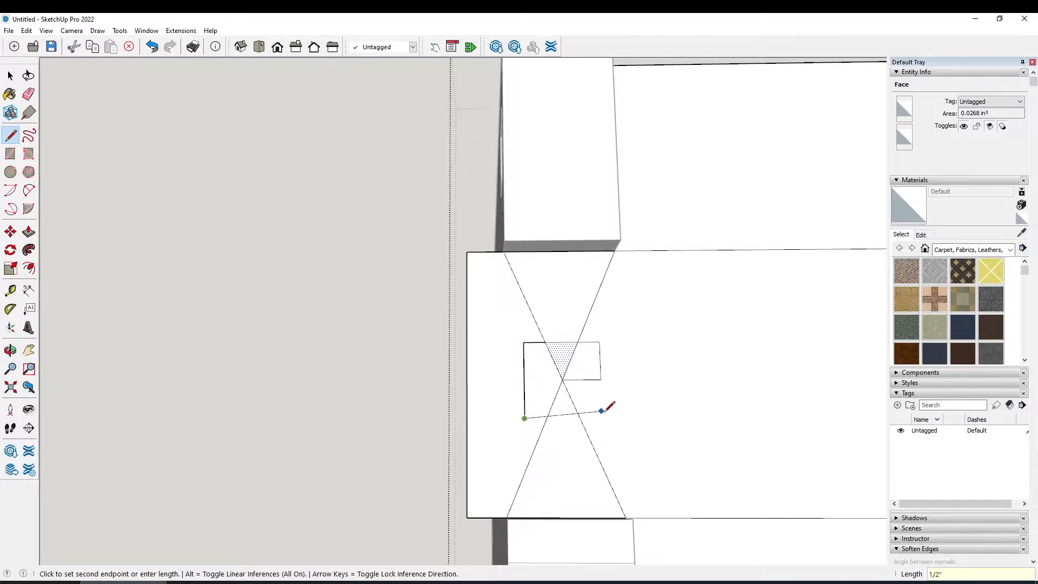
pyautogui.click(602, 418)
pyautogui.click(600, 379)
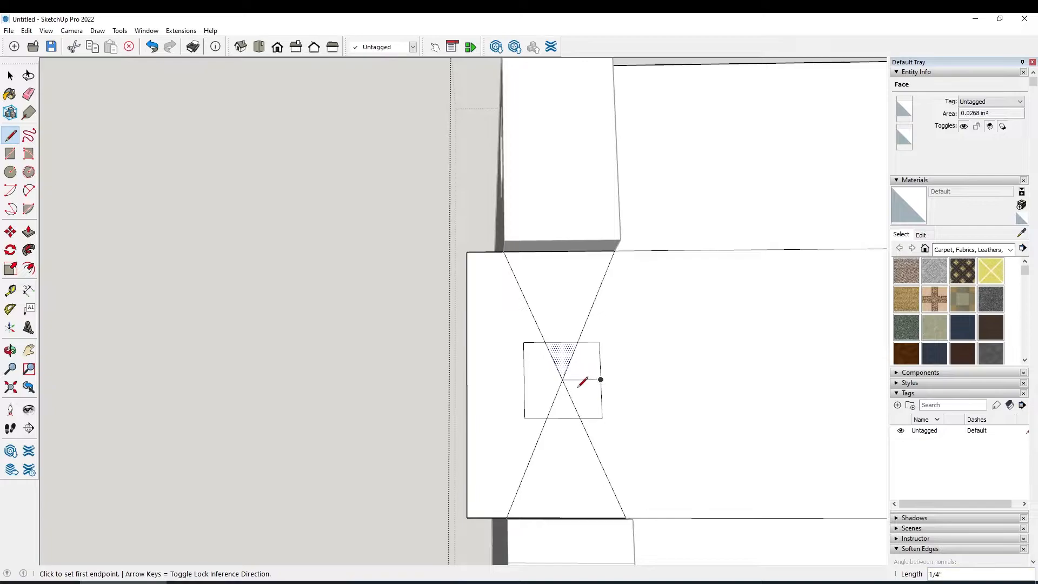
# Erase the short construction line between the square's centre and its side
pyautogui.press('space')
pyautogui.press('e')
pyautogui.click(582, 380)
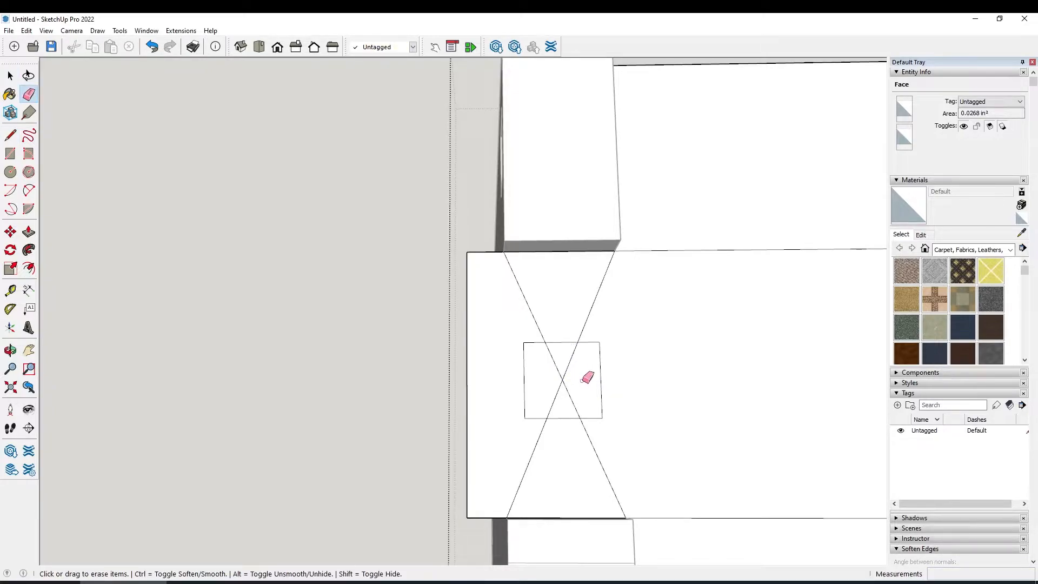
pyautogui.press('space')
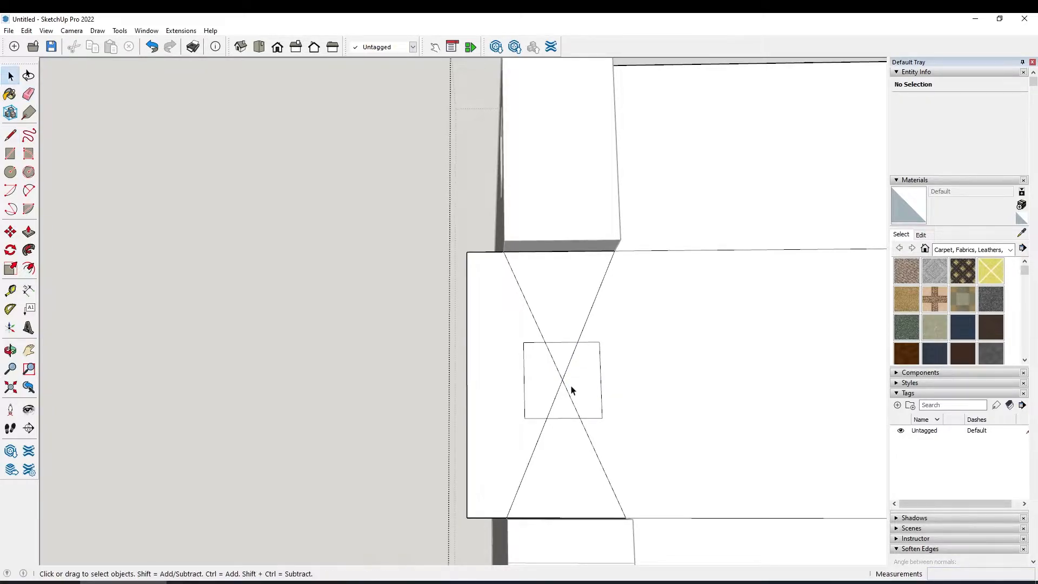
# Try a circle of 10/32" radius centred on the diagonals' crossing, and undo it
pyautogui.press('c')
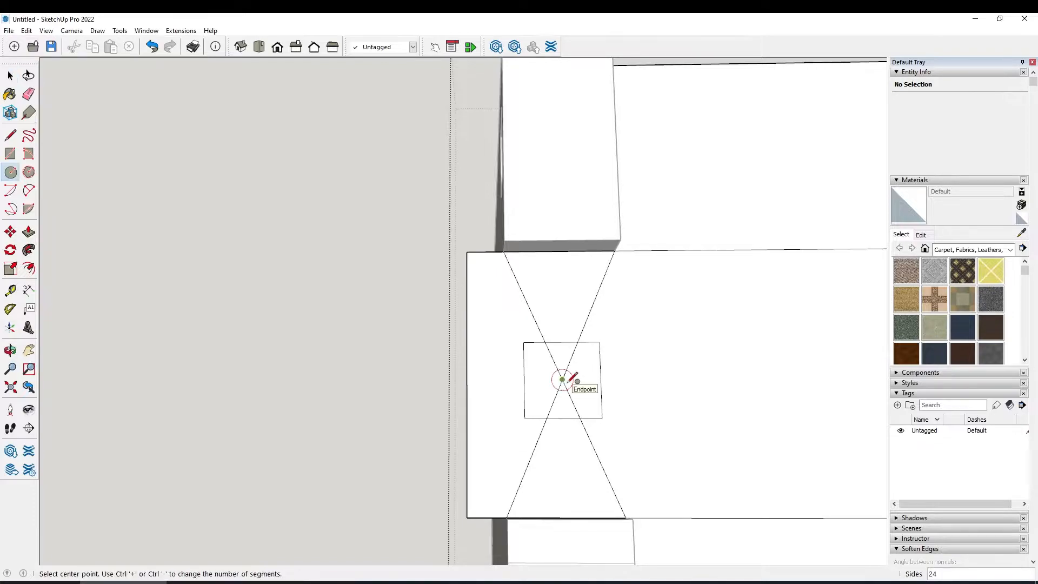
pyautogui.click(563, 379)
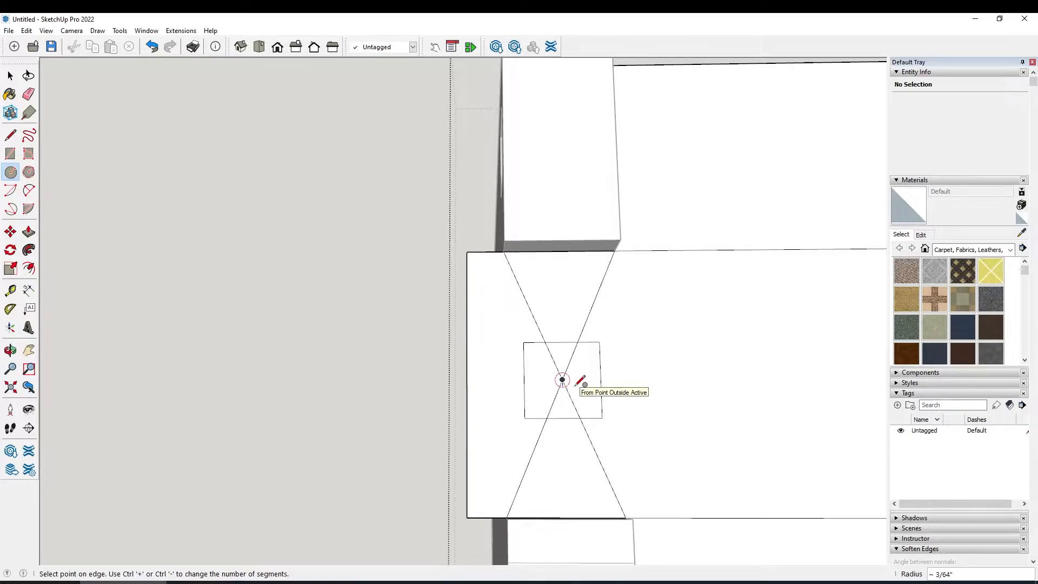
pyautogui.write('10/')
pyautogui.press('Return')
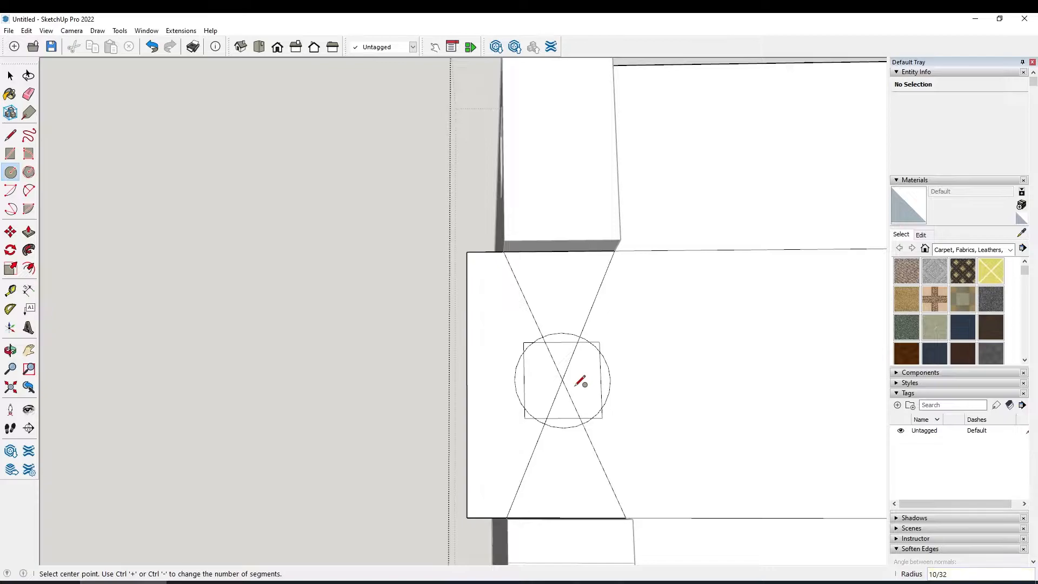
pyautogui.hotkey('ctrl', 'z')
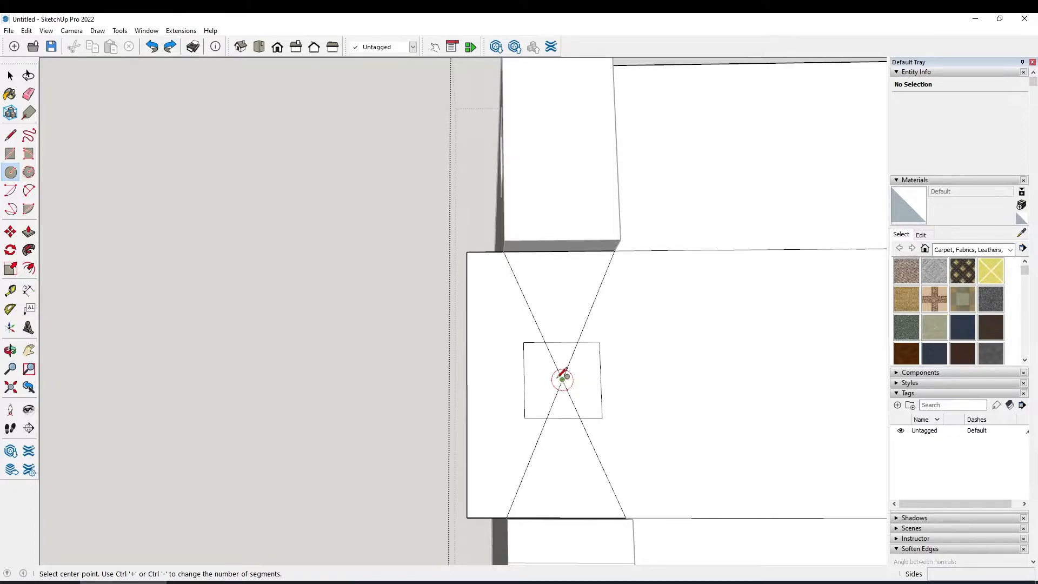
# Draw a circle of 5/32" radius centred on the diagonals' crossing inside the square
pyautogui.click(562, 379)
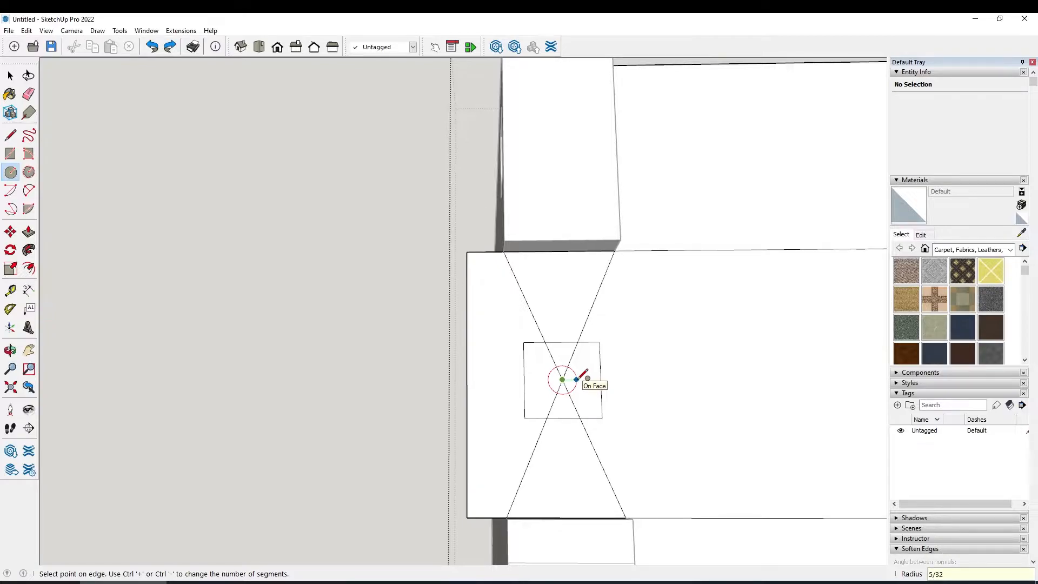
pyautogui.click(586, 378)
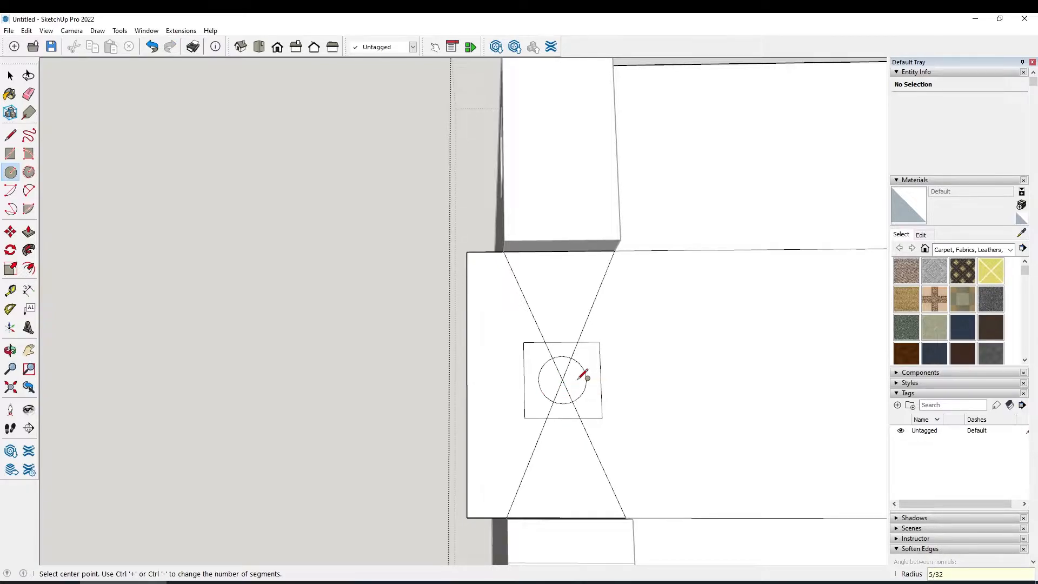
pyautogui.press('space')
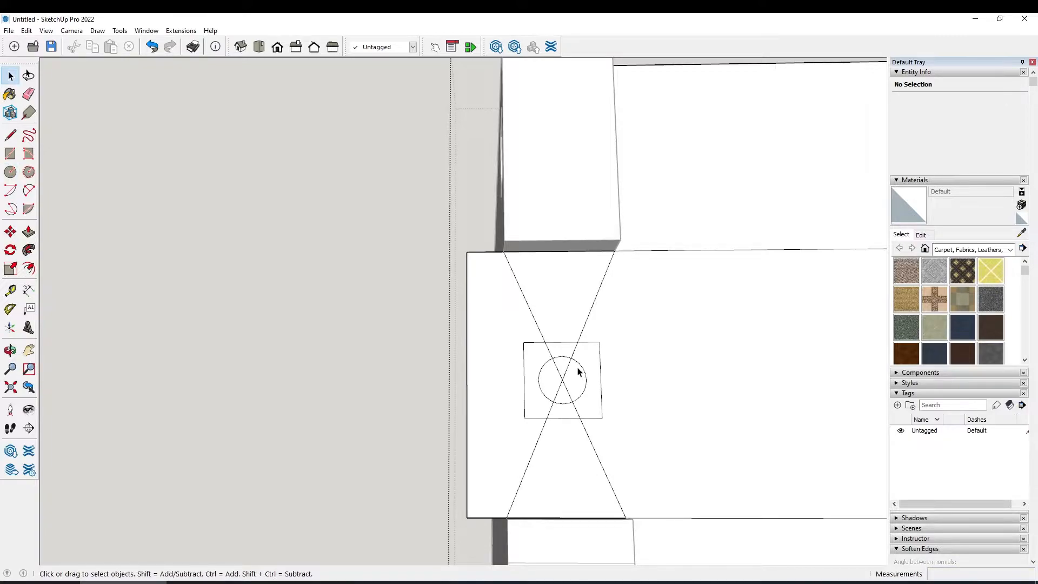
# Erase all remaining segments of the two diagonals inside the circle, inside the square and across the tab's face
pyautogui.press('e')
pyautogui.moveTo(579, 359); pyautogui.dragTo(563, 375)
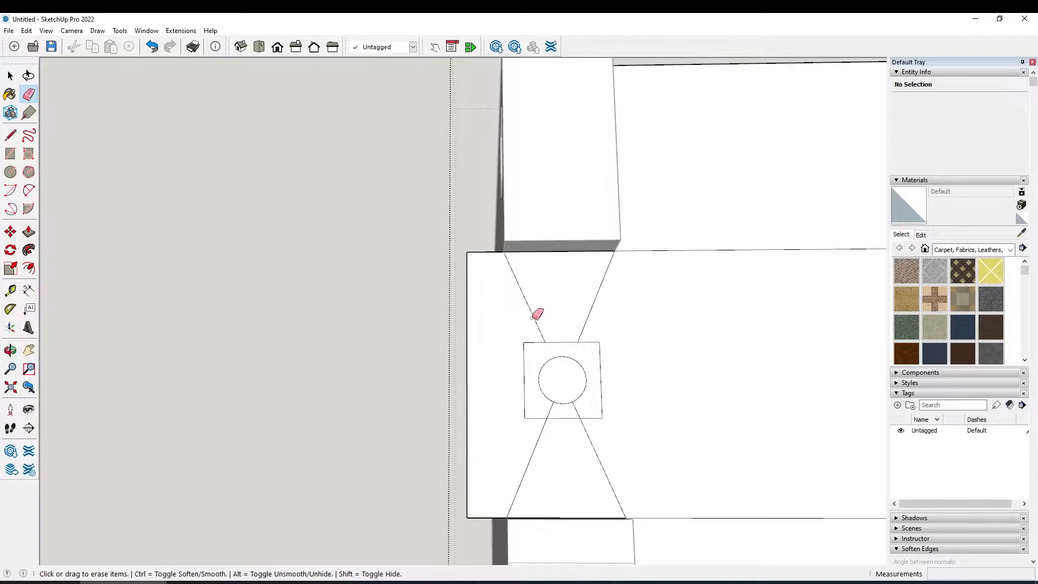
pyautogui.click(534, 314)
pyautogui.click(588, 309)
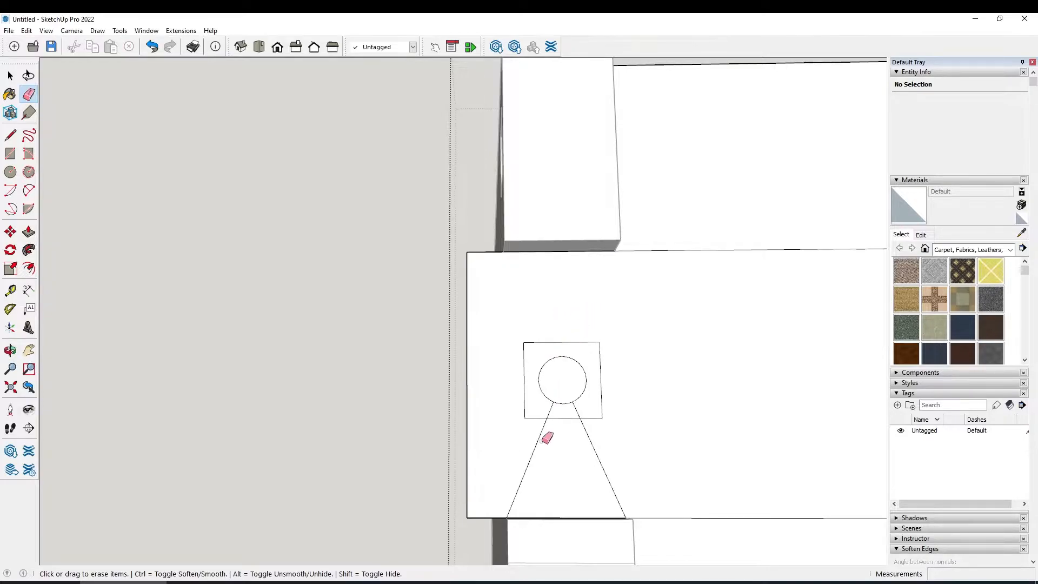
pyautogui.click(592, 445)
pyautogui.click(531, 455)
pyautogui.click(576, 410)
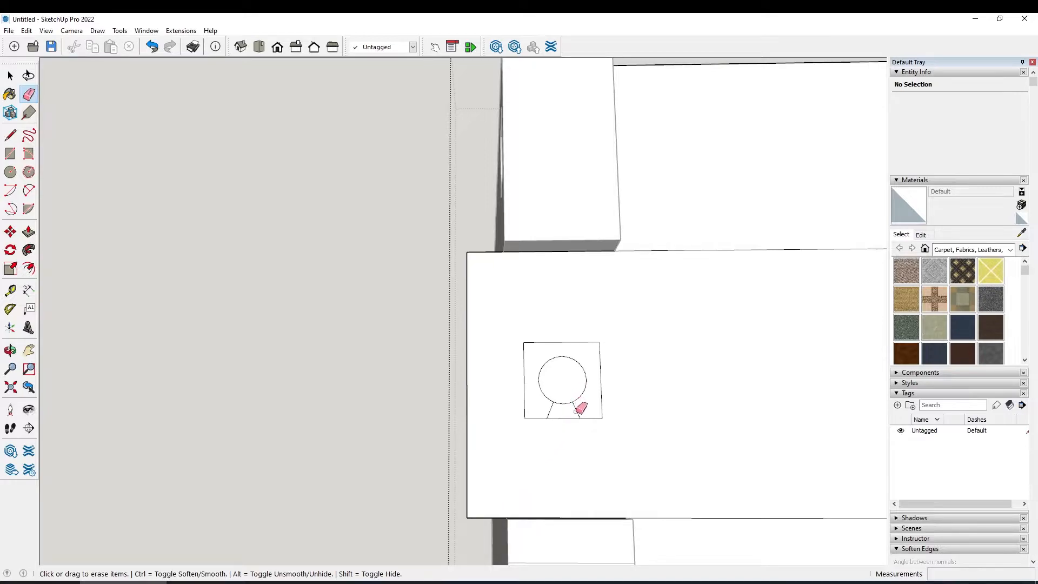
pyautogui.click(548, 411)
pyautogui.press('space')
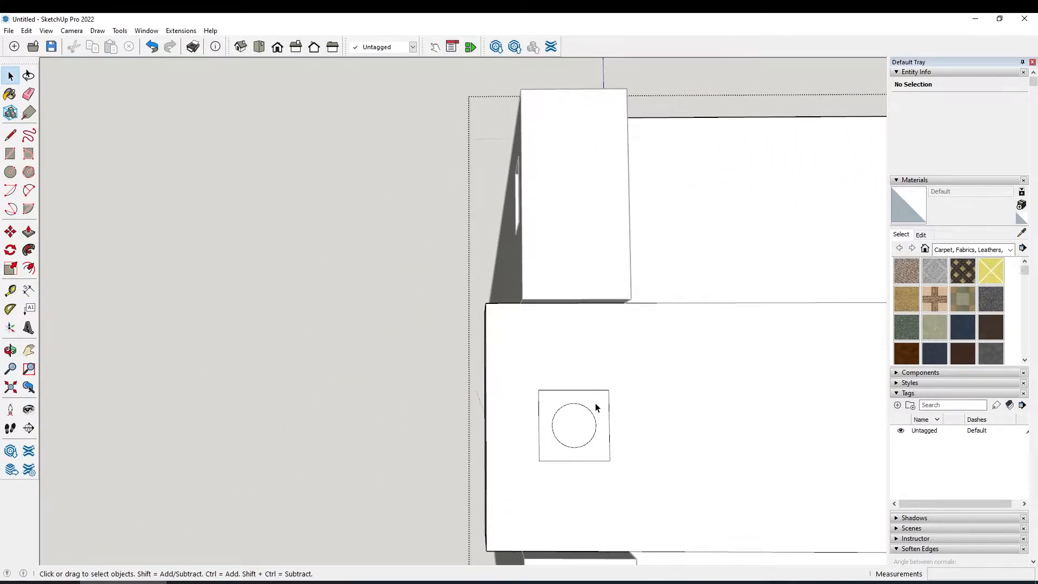
# Push the area between the square and the circle 1/4" into the tab
pyautogui.click(596, 403)
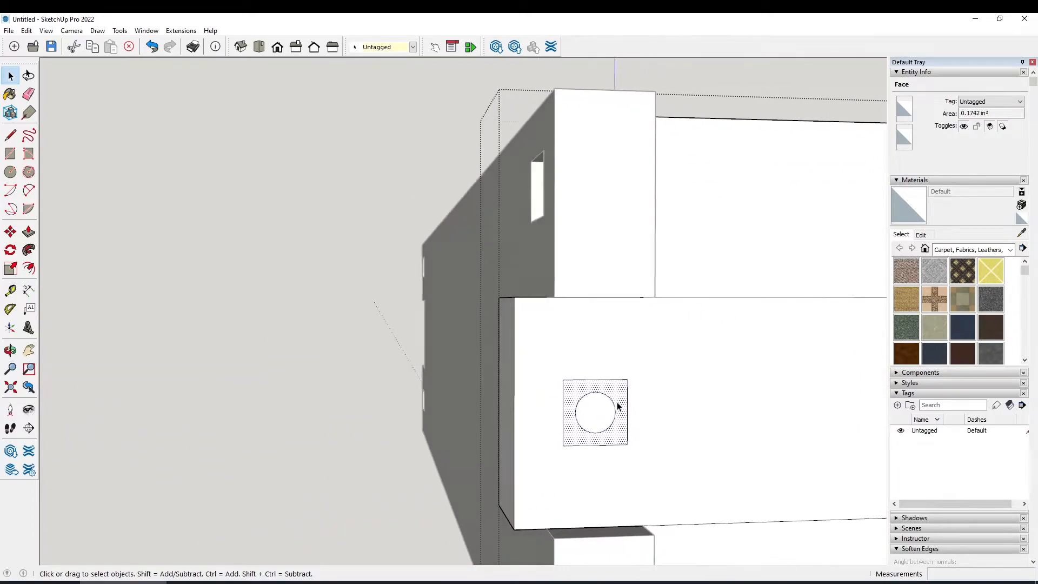
pyautogui.press('p')
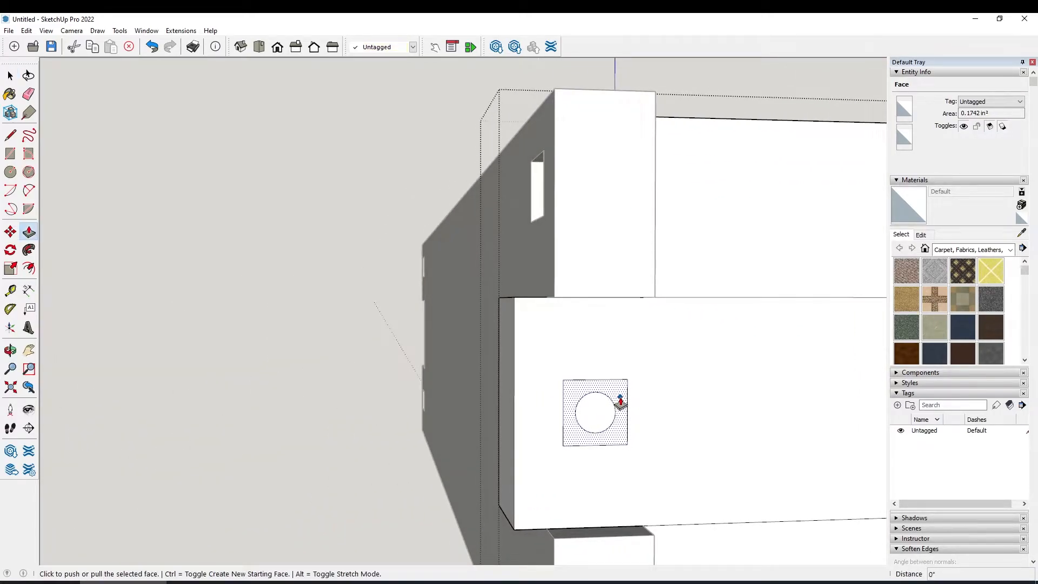
pyautogui.click(617, 405)
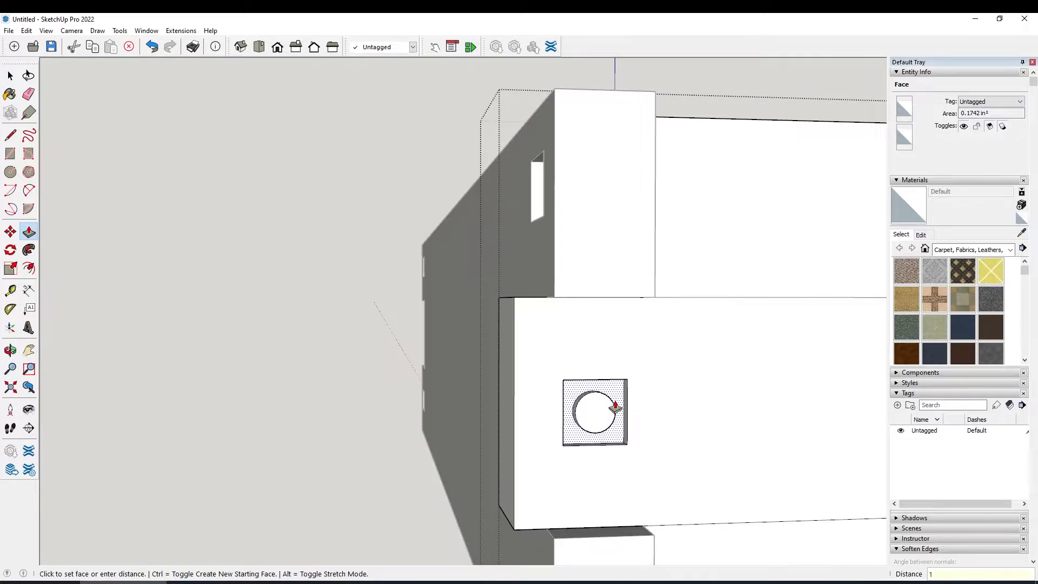
pyautogui.press('Return')
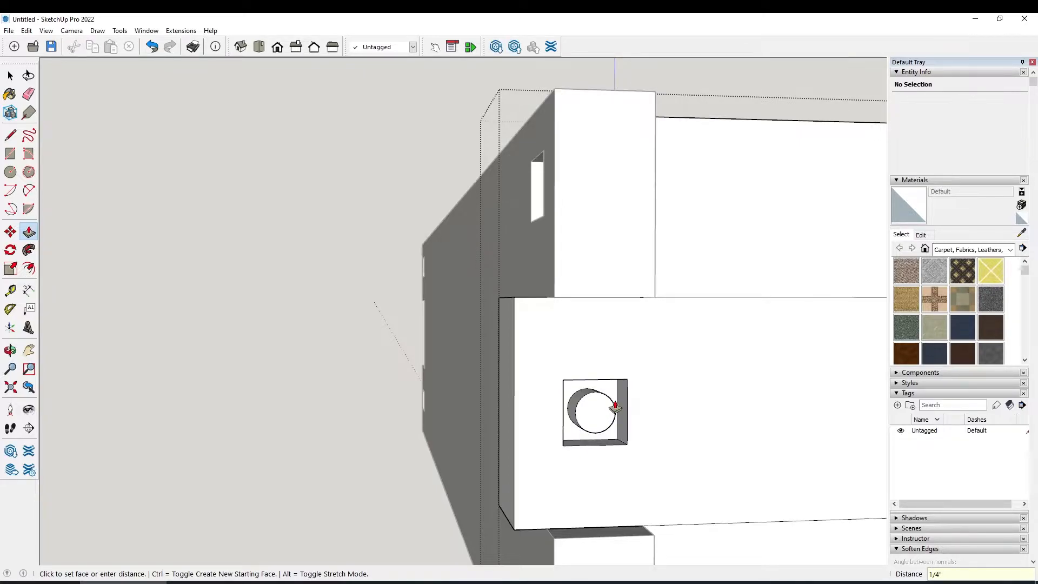
pyautogui.press('space')
# Undo the recess around the circle and set the circle's segments to 48
pyautogui.click(598, 396)
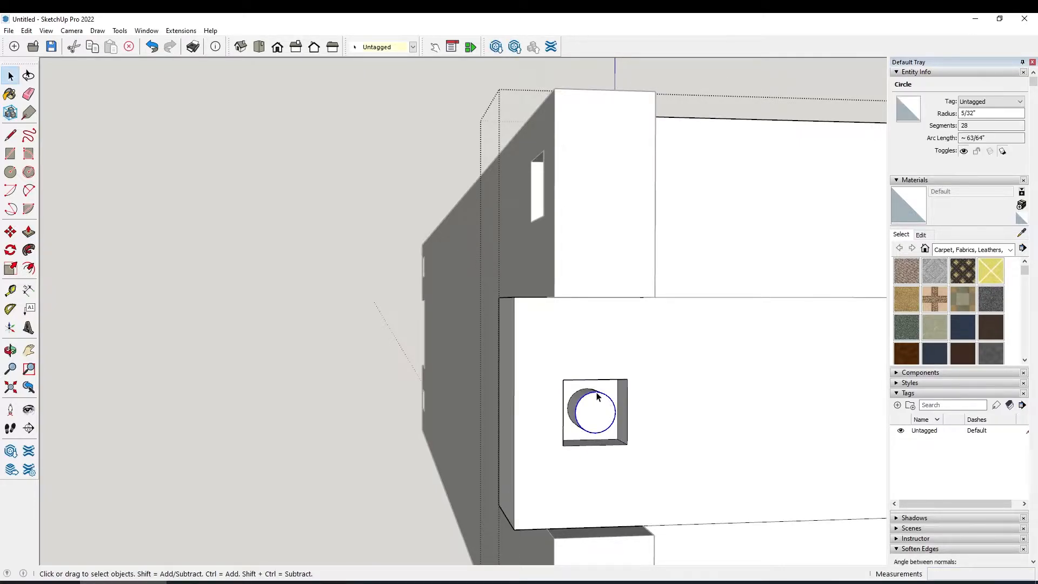
pyautogui.hotkey('ctrl', 'z')
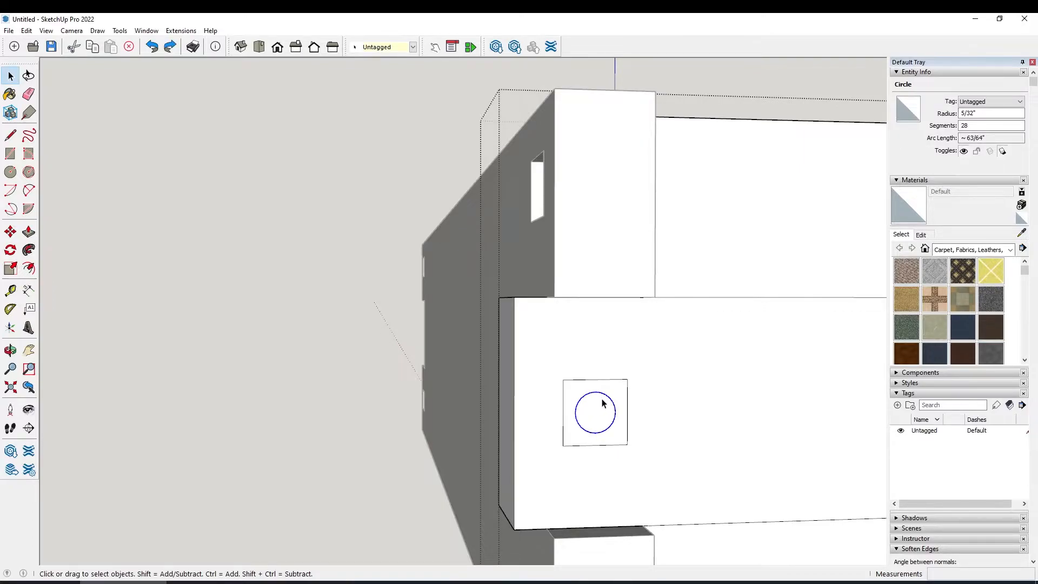
pyautogui.click(964, 125)
pyautogui.write('48')
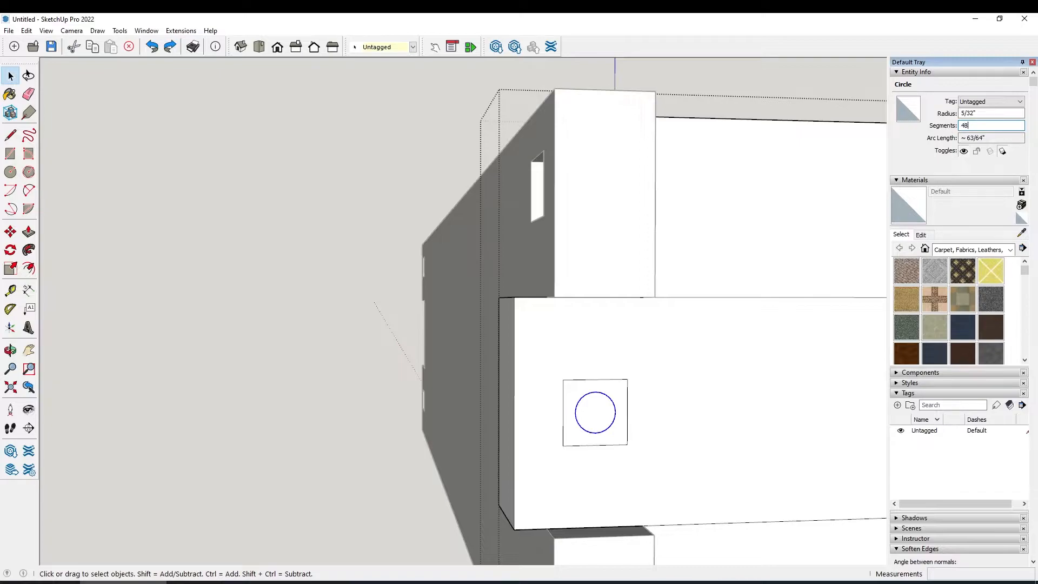
pyautogui.press('Return')
# Push both the area around the circle and the circle's own face 1/4" into the tab, forming a square recess
pyautogui.click(617, 397)
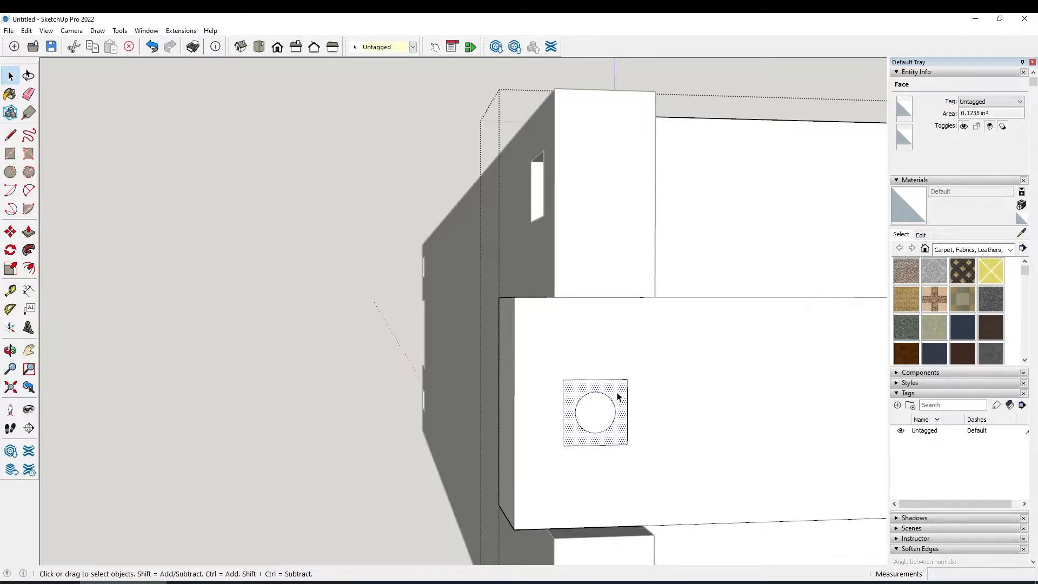
pyautogui.press('p')
pyautogui.click(615, 393)
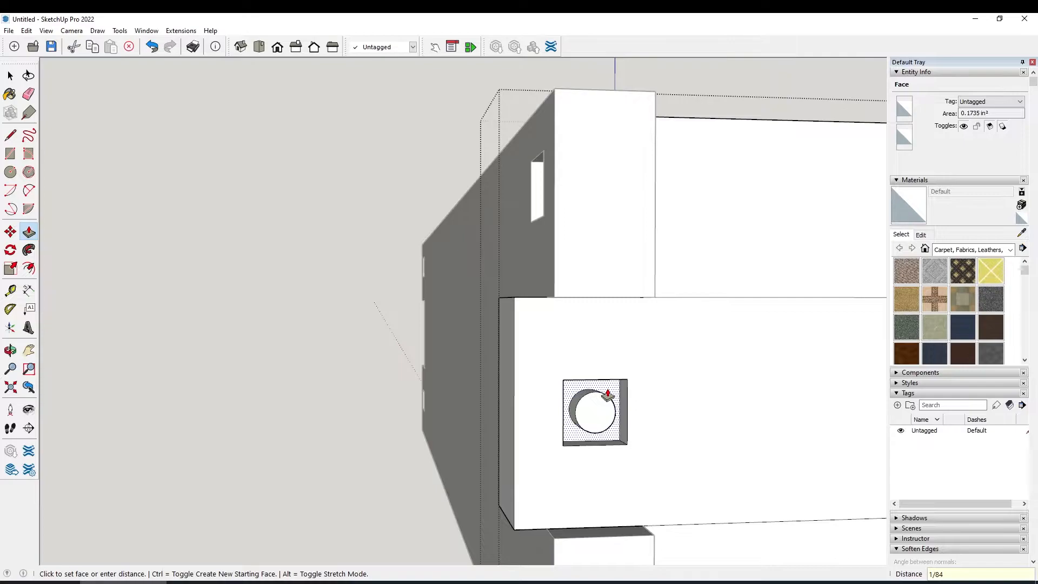
pyautogui.write('1/4')
pyautogui.press('Return')
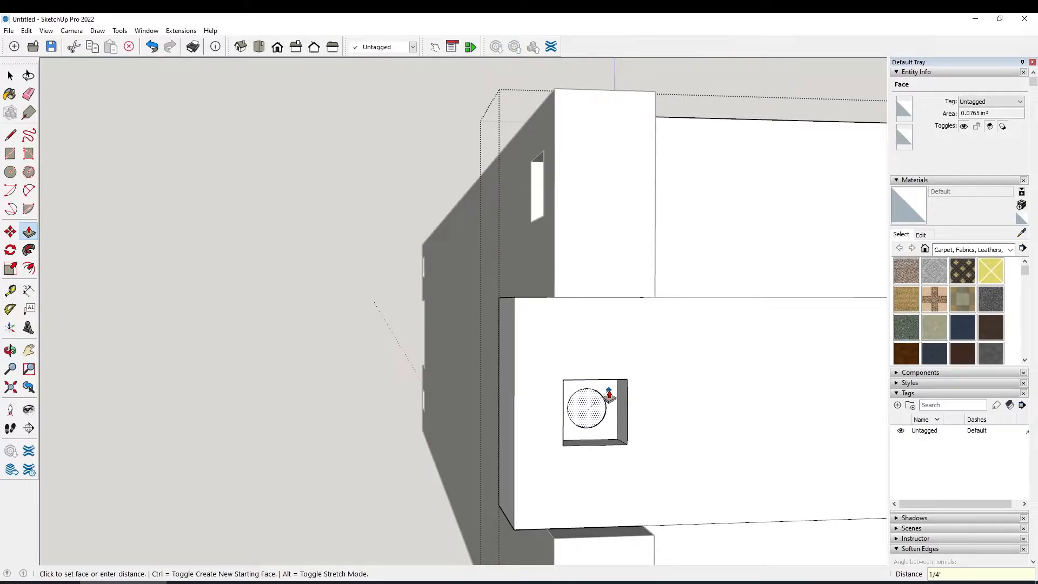
pyautogui.press('space')
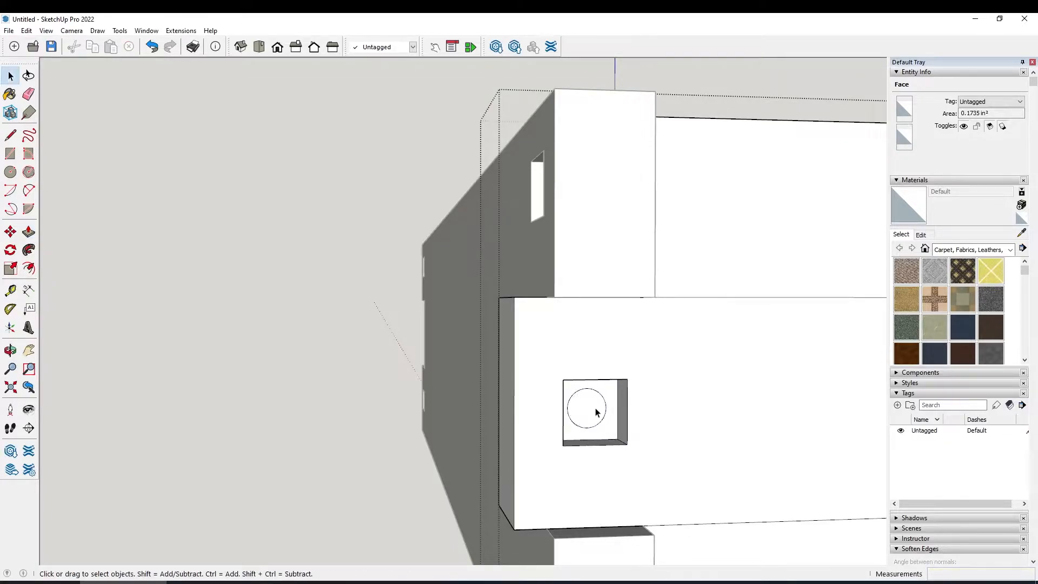
# Offset the circle on the square recess's floor inward by 15/128" to make a small inner circle
pyautogui.scroll(8, 593, 418)
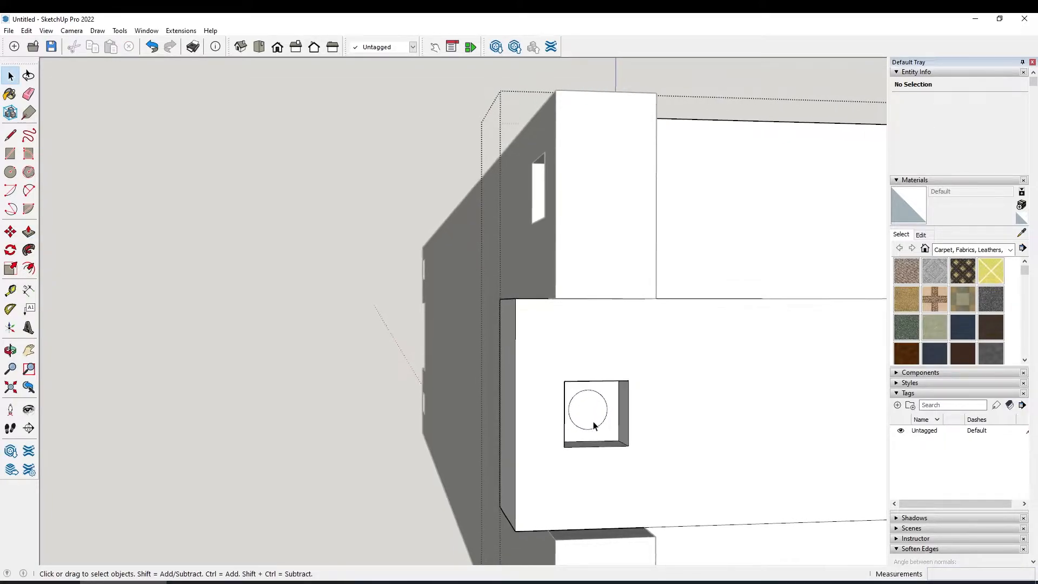
pyautogui.scroll(-5, 602, 398)
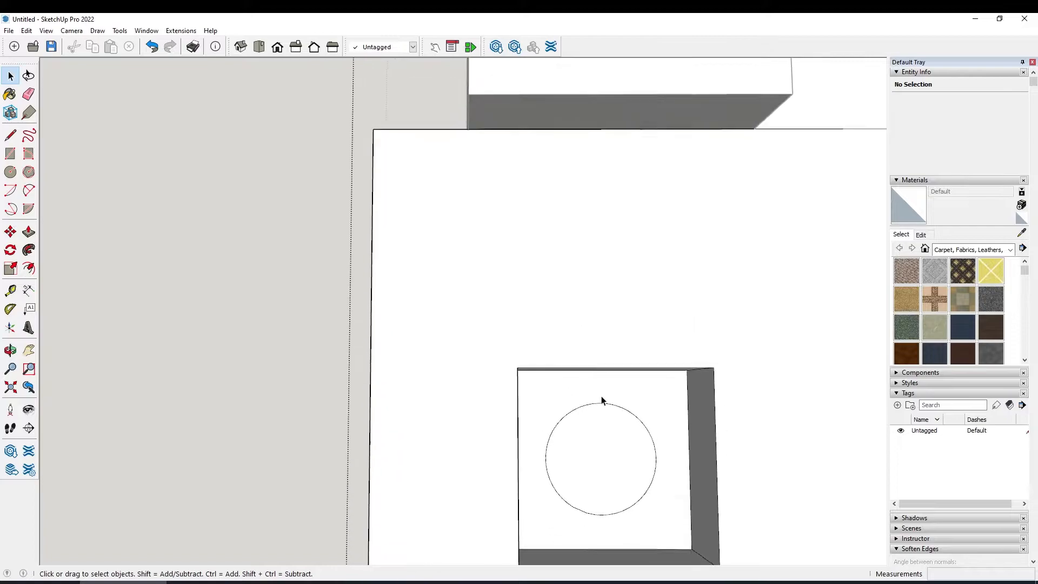
pyautogui.scroll(2, 602, 399)
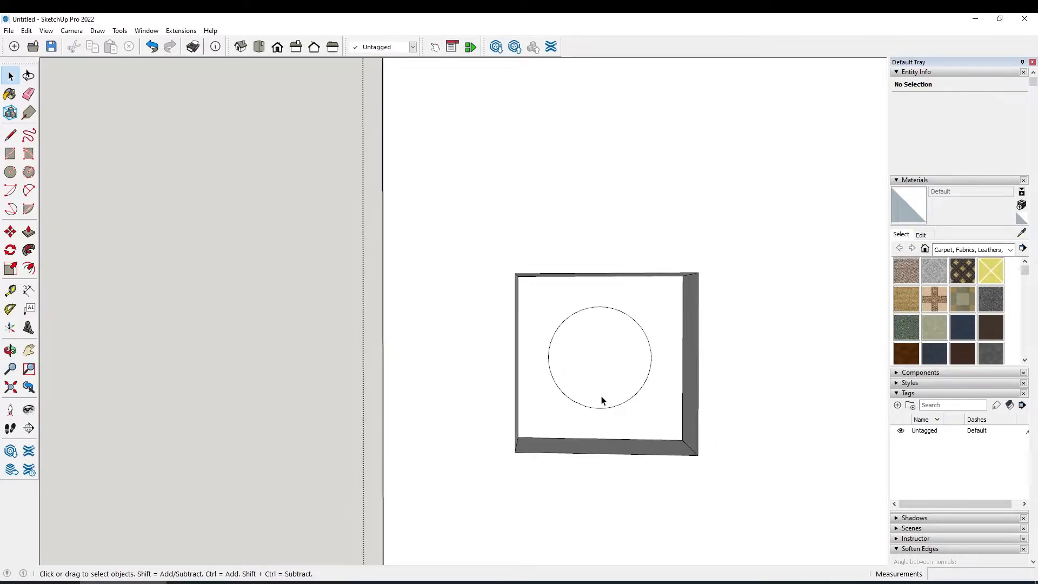
pyautogui.click(29, 268)
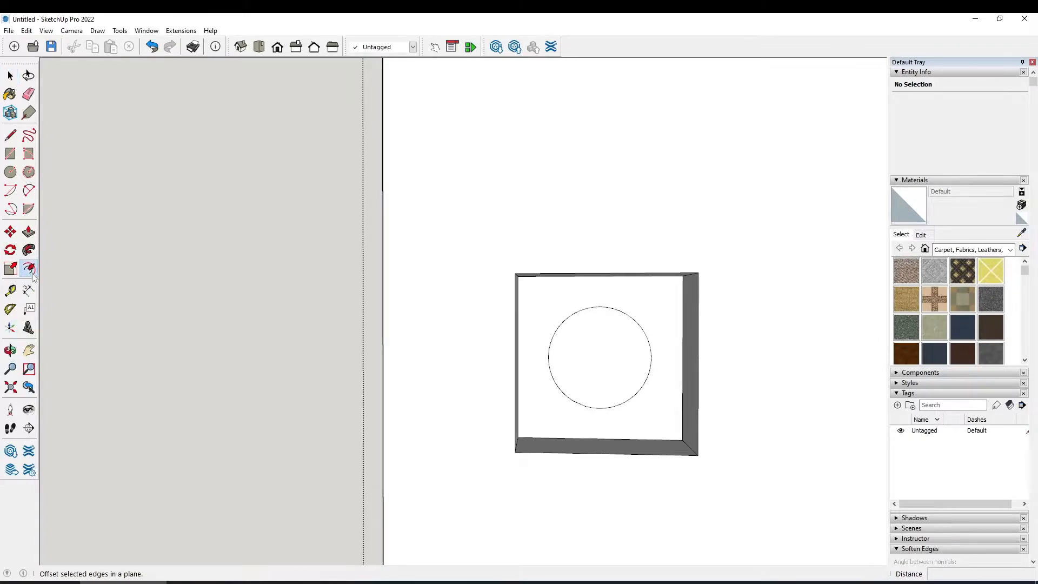
pyautogui.click(554, 379)
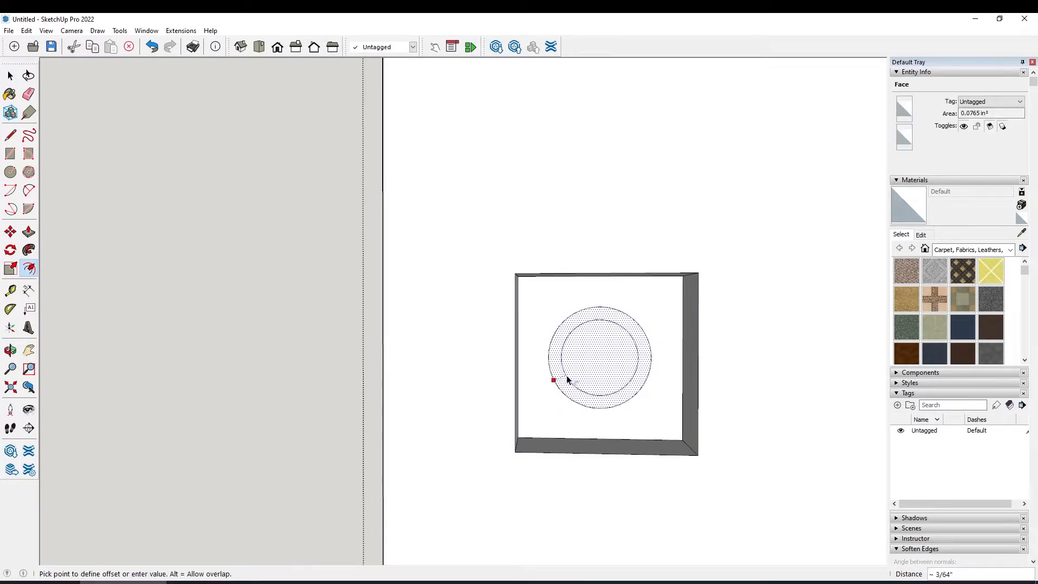
pyautogui.write('15/128')
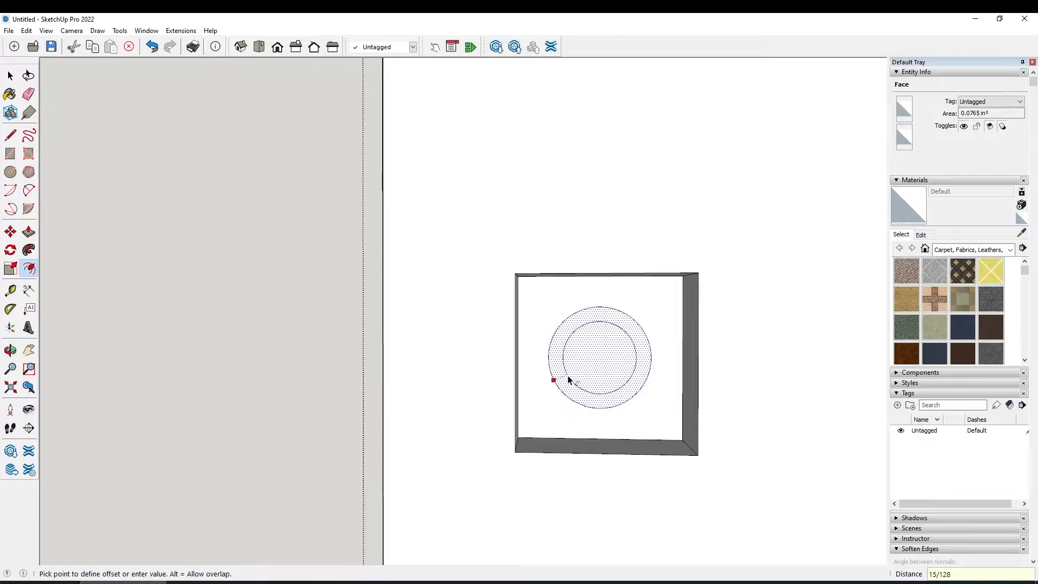
pyautogui.press('Return')
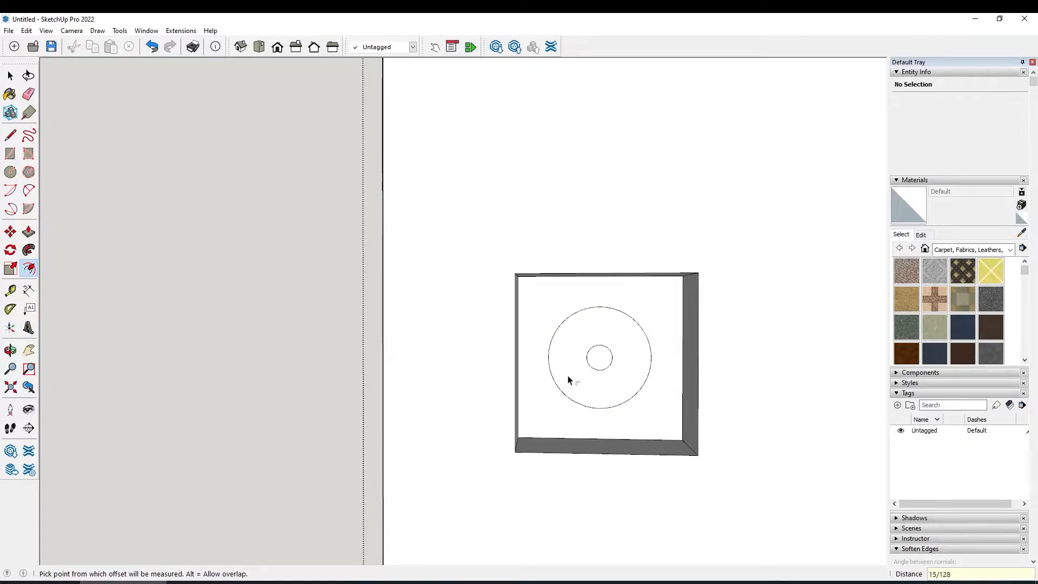
# Push the small inner circle 1/2" through the tab to cut a round hole
pyautogui.press('space')
pyautogui.click(596, 362)
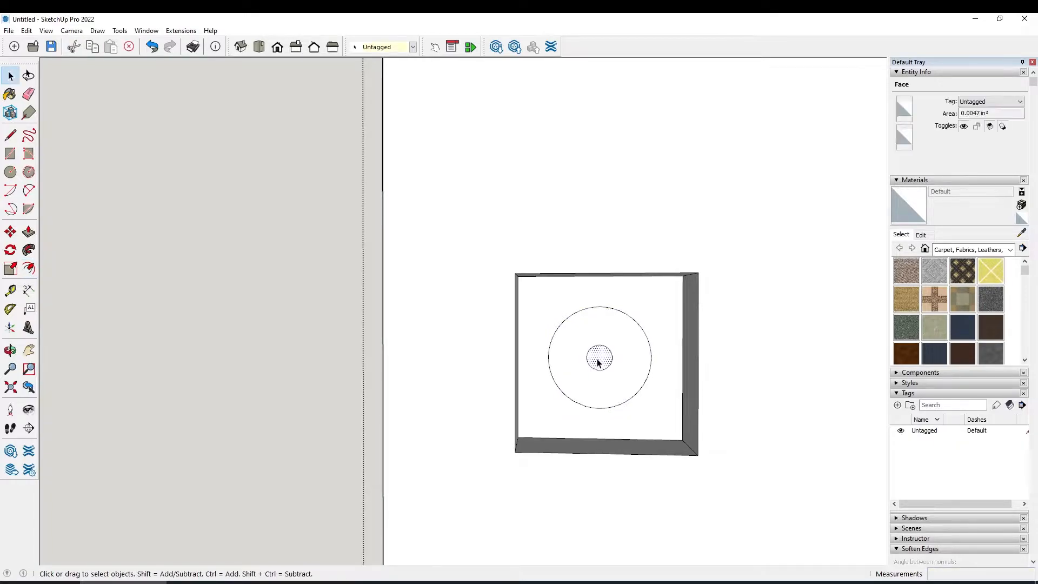
pyautogui.press('p')
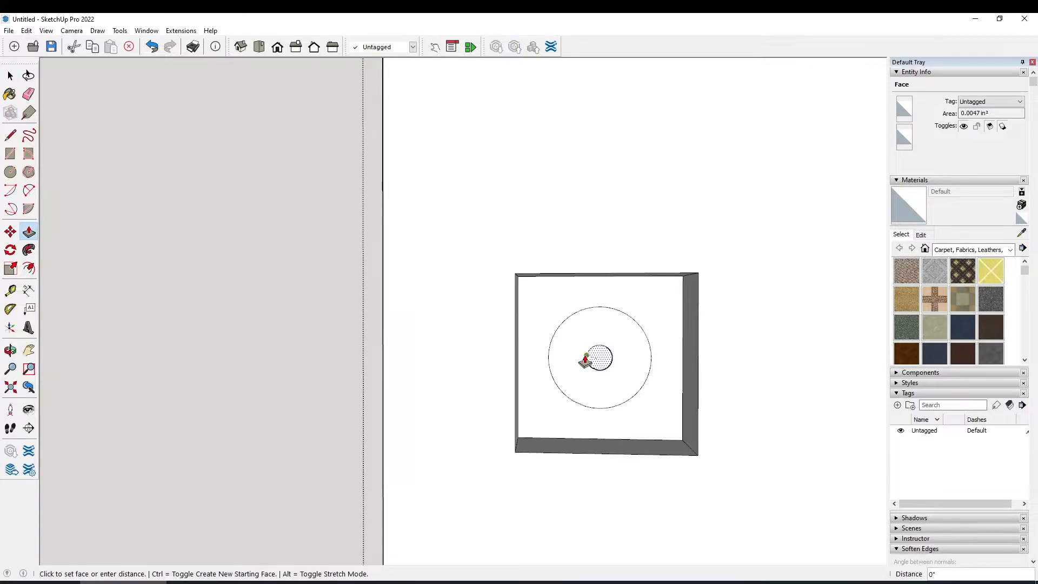
pyautogui.click(586, 361)
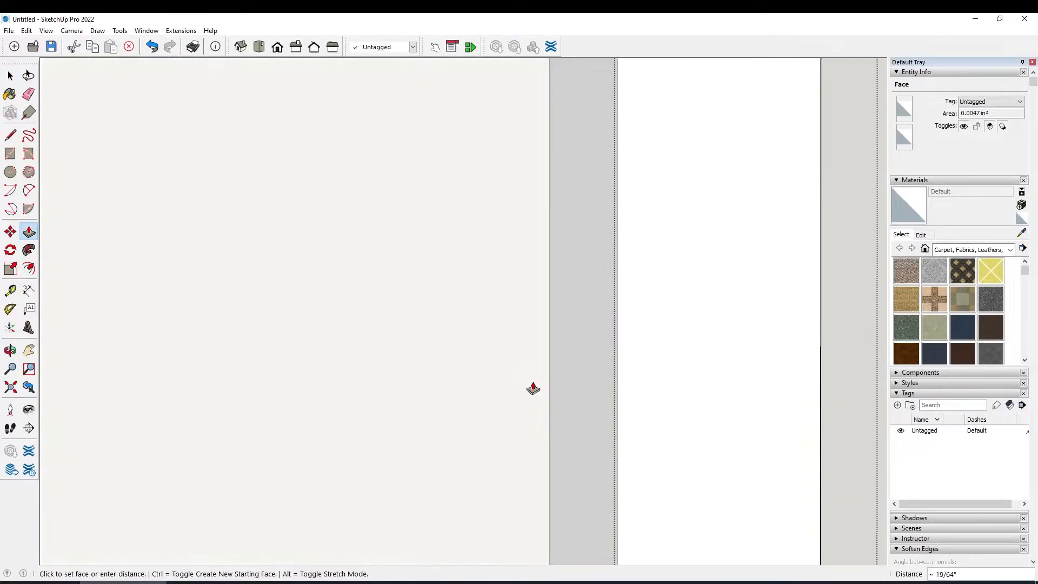
pyautogui.click(567, 398)
pyautogui.scroll(-6, 546, 421)
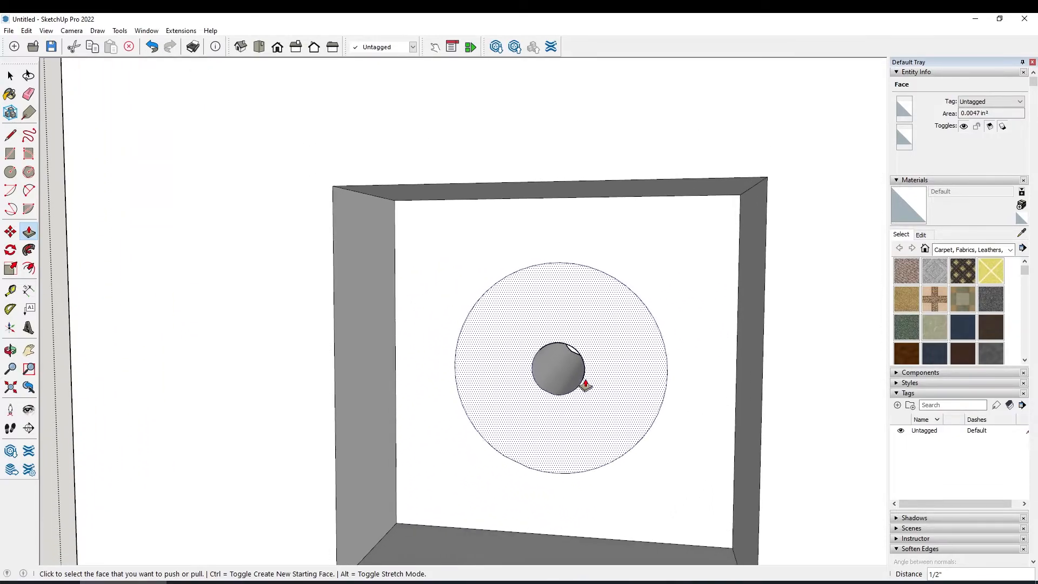
pyautogui.press('space')
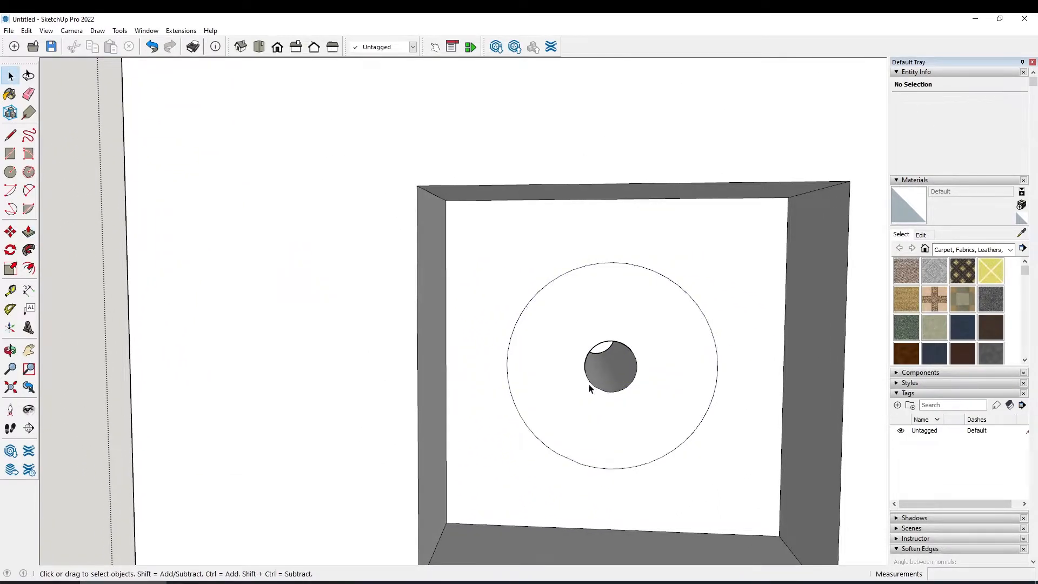
# Try to move the small hole's front rim 1/16" within the larger circle
pyautogui.click(591, 386)
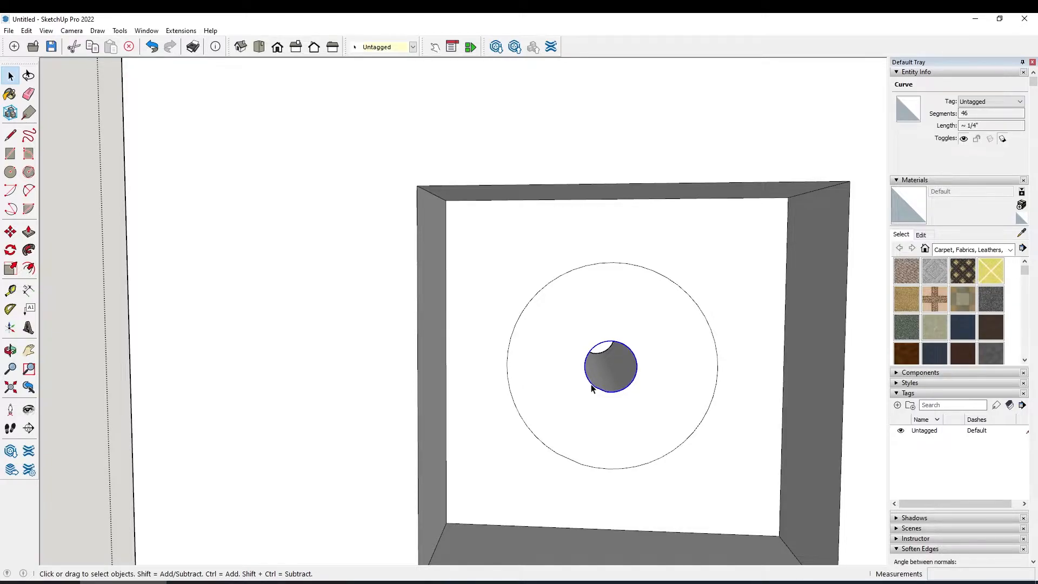
pyautogui.press('m')
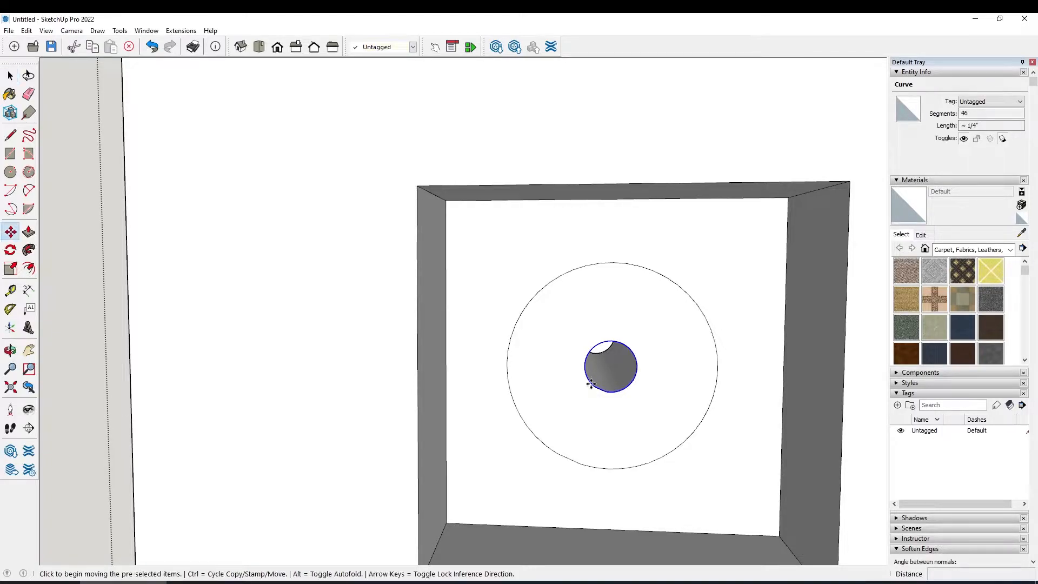
pyautogui.click(590, 384)
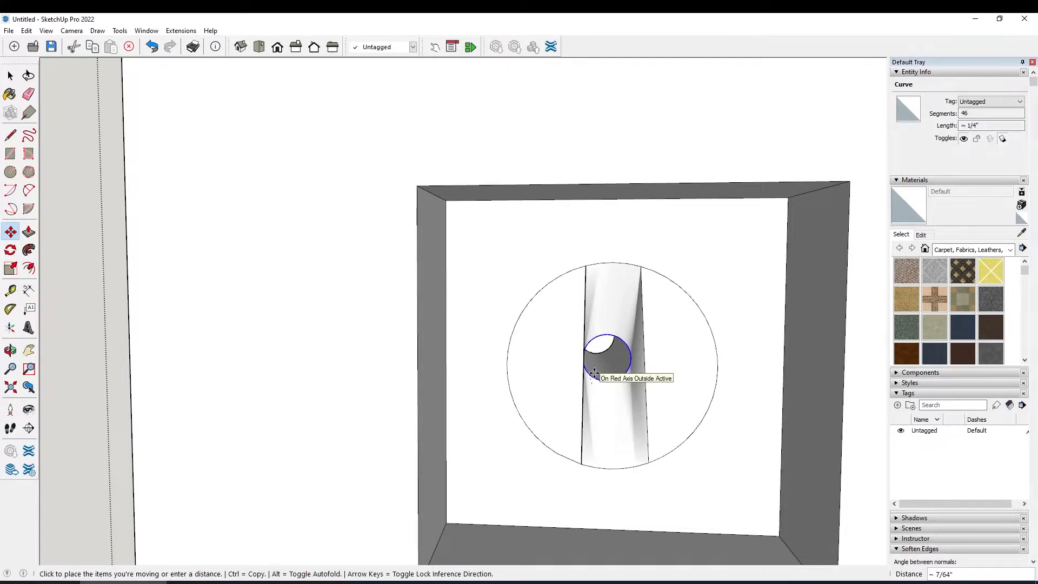
pyautogui.moveTo(594, 373)
pyautogui.mouseDown(button='middle')
pyautogui.moveTo(627, 394)
pyautogui.moveTo(670, 394)
pyautogui.moveTo(579, 381)
pyautogui.mouseUp(button='middle')
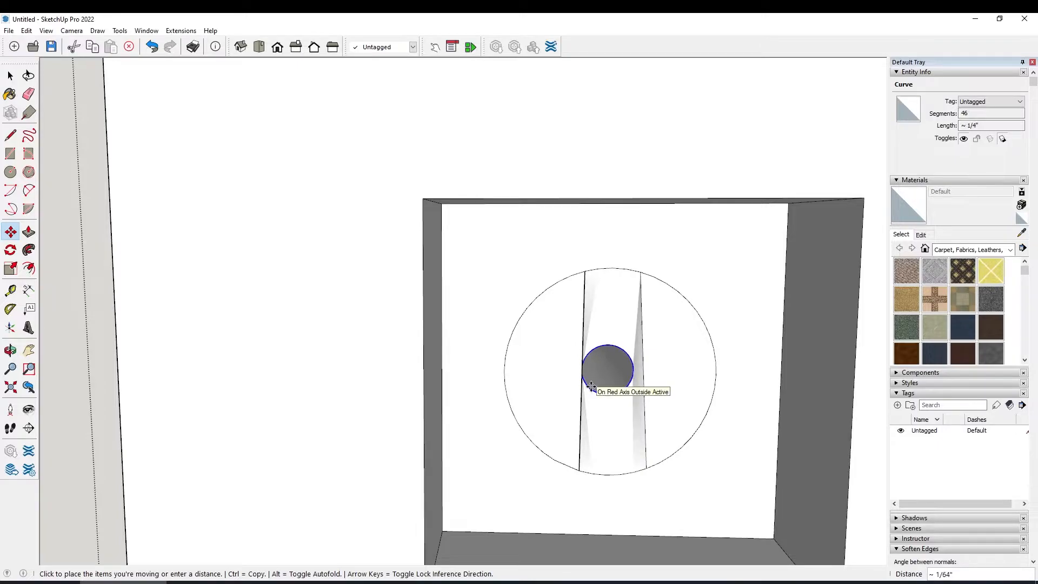
pyautogui.moveTo(591, 383); pyautogui.dragTo(609, 376, button='middle')
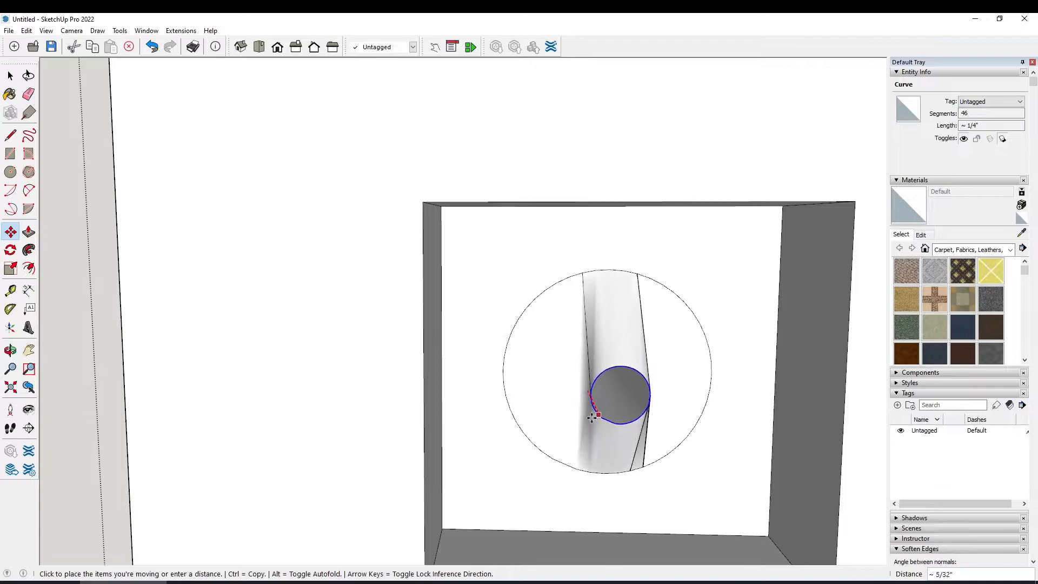
pyautogui.moveTo(584, 375); pyautogui.dragTo(623, 390, button='middle')
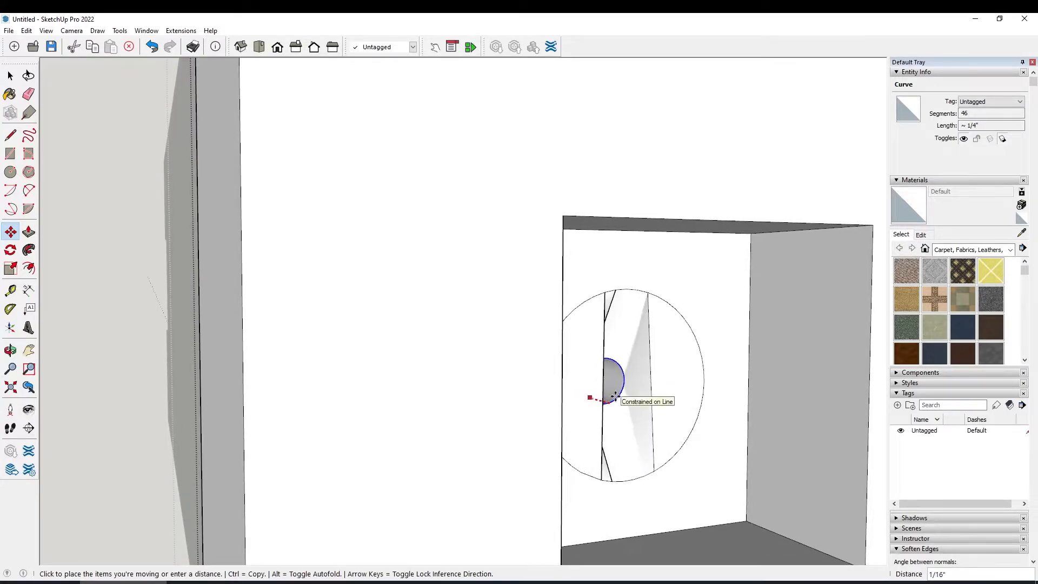
pyautogui.click(615, 397)
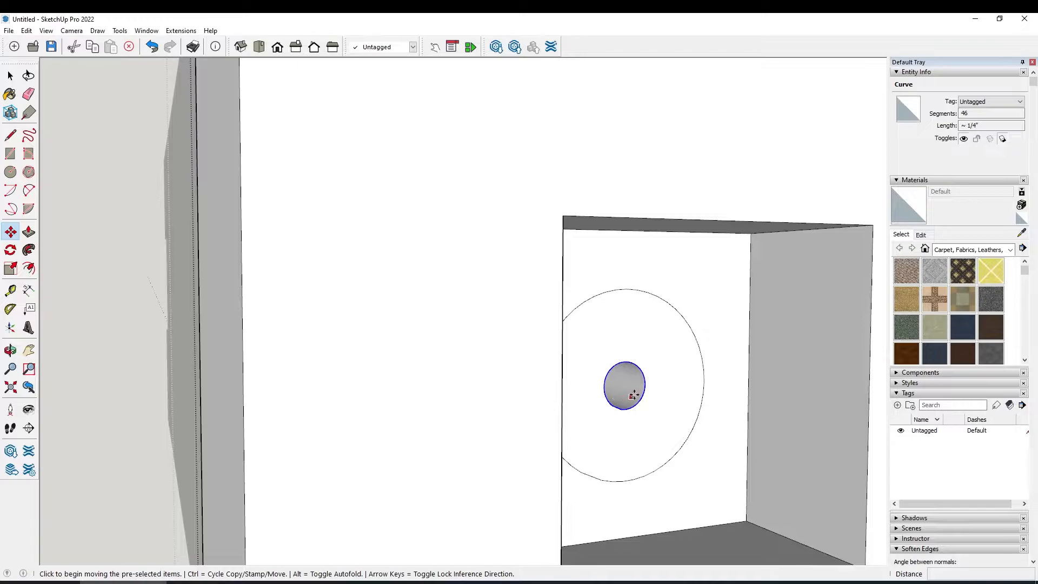
# Examine the small hole through the tab in X-ray view
pyautogui.scroll(3, 633, 400)
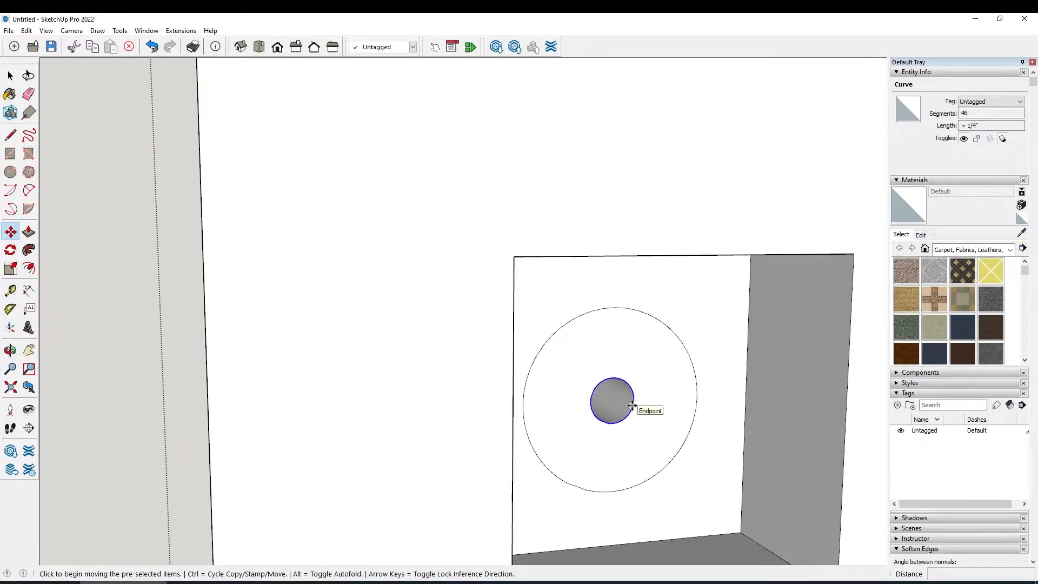
pyautogui.press('x')
pyautogui.moveTo(630, 409); pyautogui.dragTo(602, 428, button='middle')
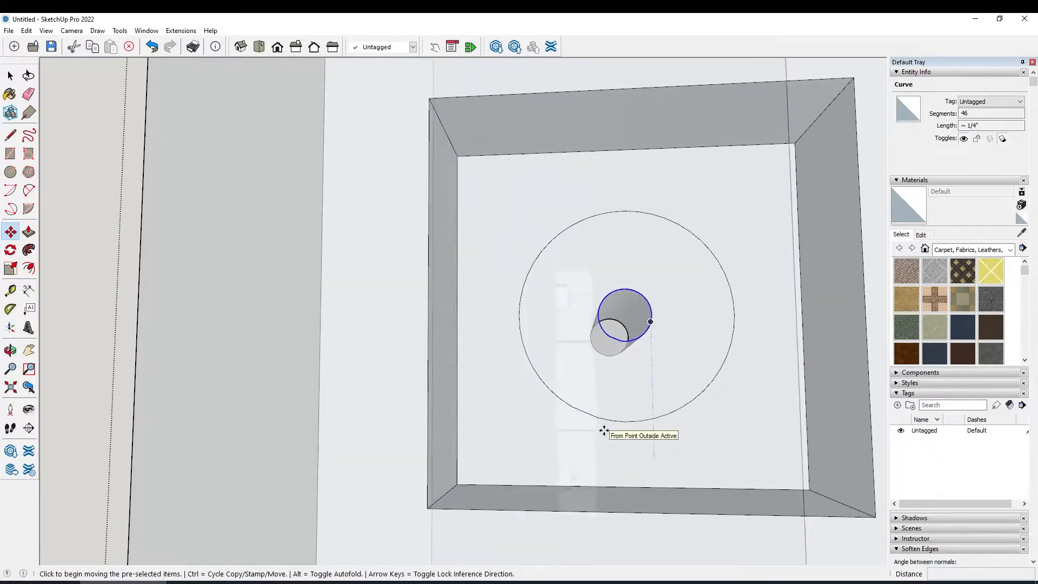
pyautogui.scroll(4, 603, 429)
pyautogui.moveTo(687, 383)
pyautogui.mouseDown(button='middle')
pyautogui.moveTo(682, 374)
pyautogui.moveTo(655, 416)
pyautogui.mouseUp(button='middle')
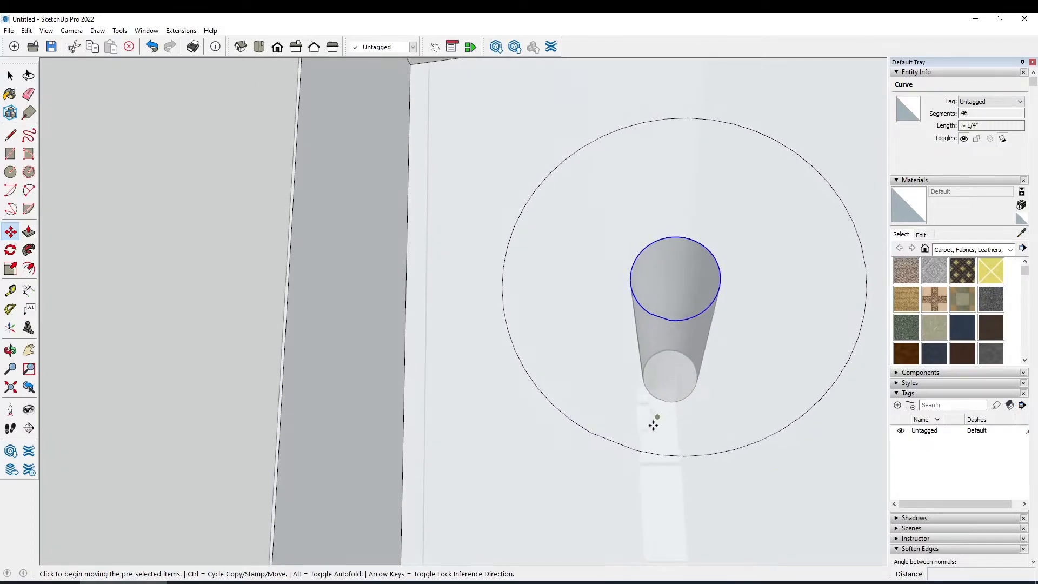
pyautogui.moveTo(621, 452)
pyautogui.mouseDown(button='middle')
pyautogui.moveTo(679, 358)
pyautogui.moveTo(667, 315)
pyautogui.moveTo(618, 353)
pyautogui.mouseUp(button='middle')
# Undo the rim move, the hole and the inner offset, and delete the circle on the recess floor
pyautogui.hotkey('ctrl', 'z')
pyautogui.hotkey('ctrl', 'z')
pyautogui.hotkey('ctrl', 'z')
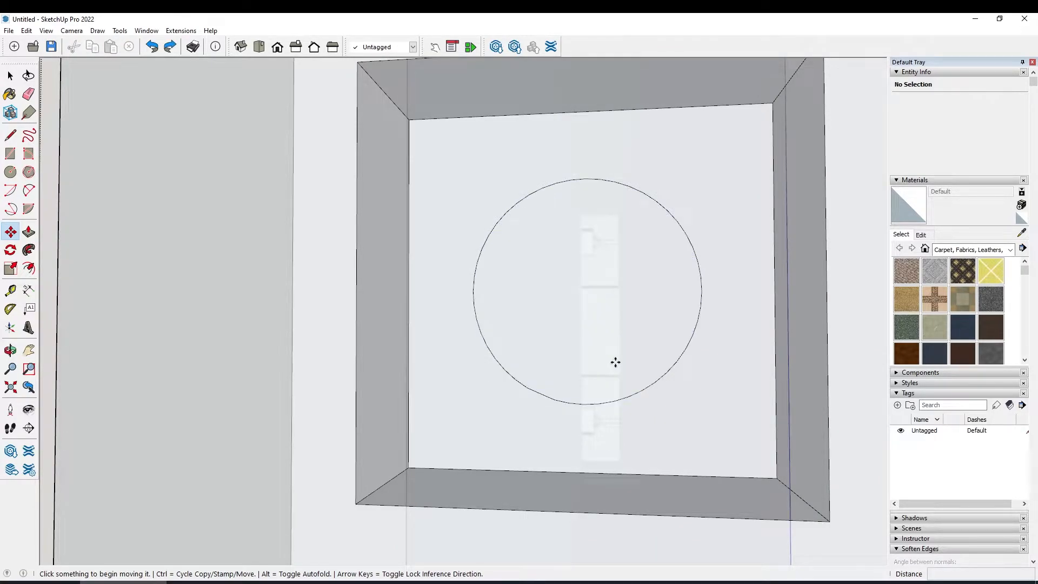
pyautogui.press('space')
pyautogui.click(597, 404)
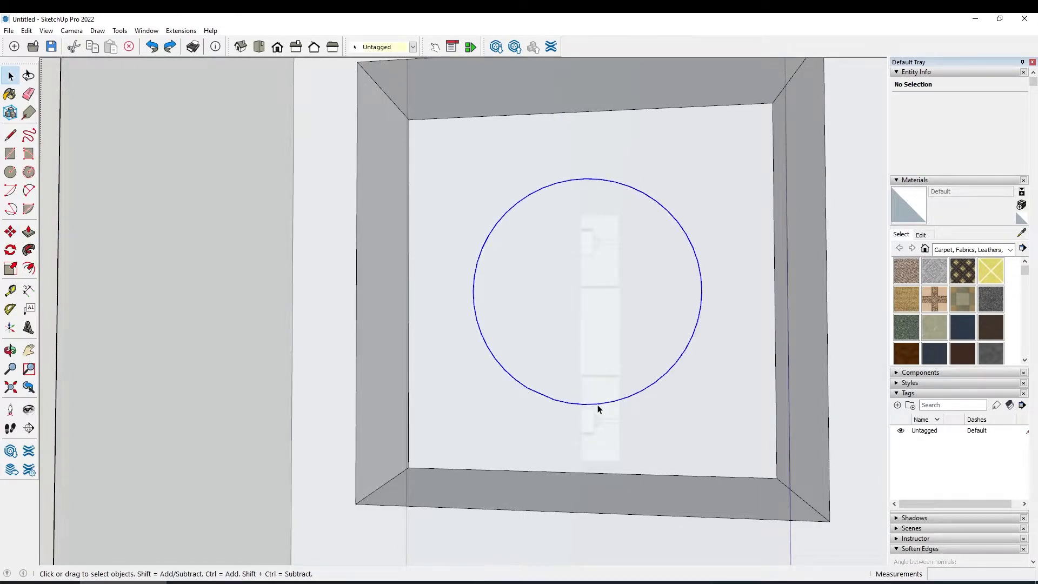
pyautogui.press('Delete')
# Turn off X-ray view and draw both corner-to-corner diagonals across the floor of the square recess
pyautogui.scroll(-5, 519, 446)
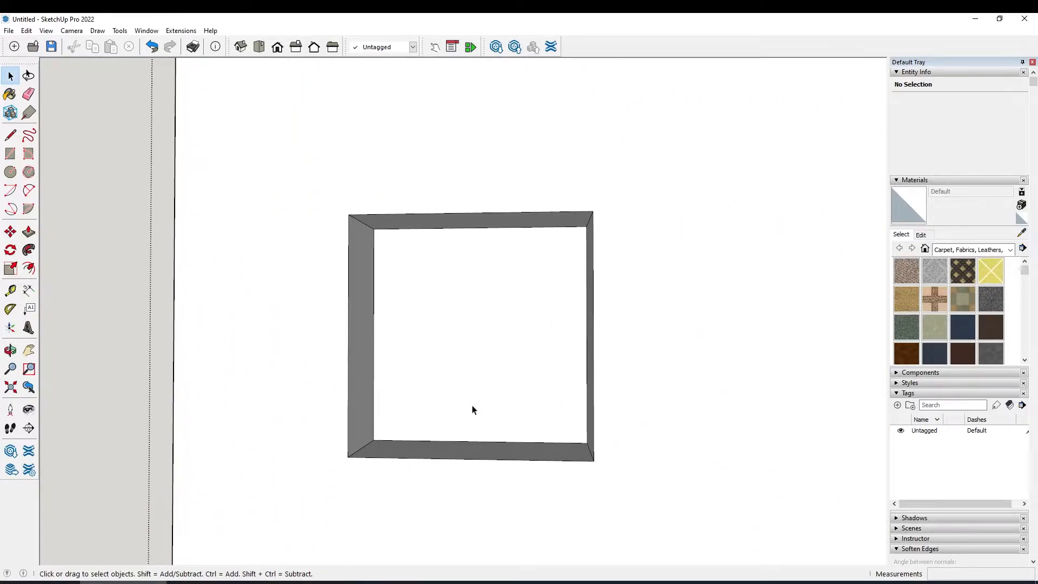
pyautogui.press('l')
pyautogui.click(373, 439)
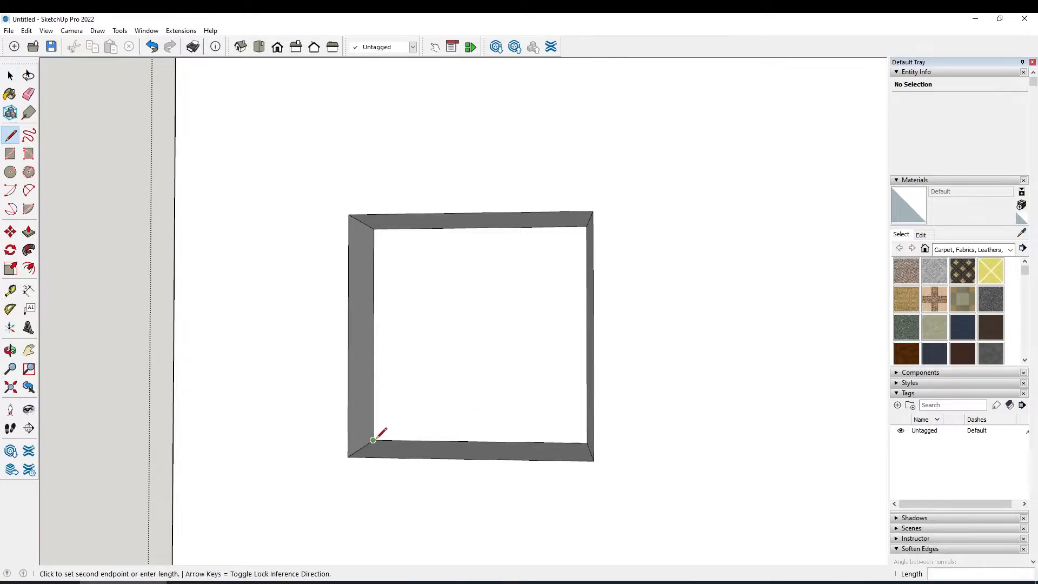
pyautogui.click(586, 227)
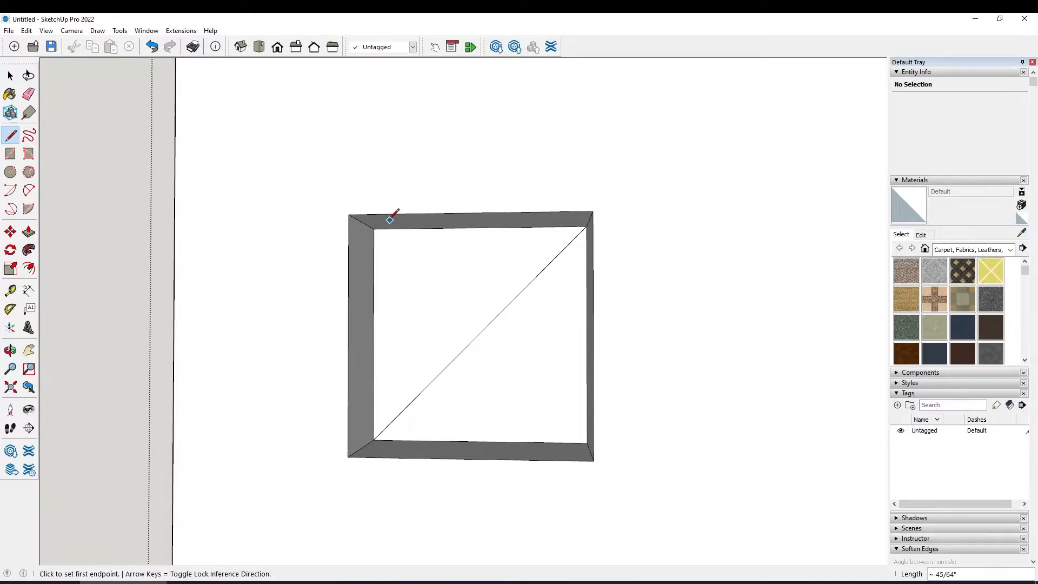
pyautogui.click(373, 229)
pyautogui.click(588, 437)
# Draw a circle of radius 5/32" centered where the diagonals cross on the recess floor
pyautogui.press('c')
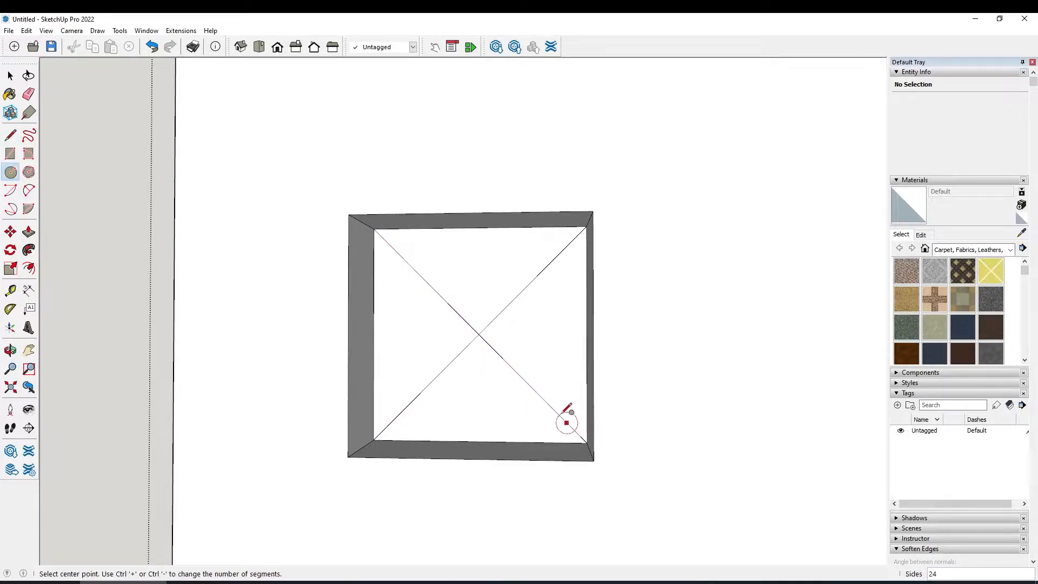
pyautogui.click(479, 334)
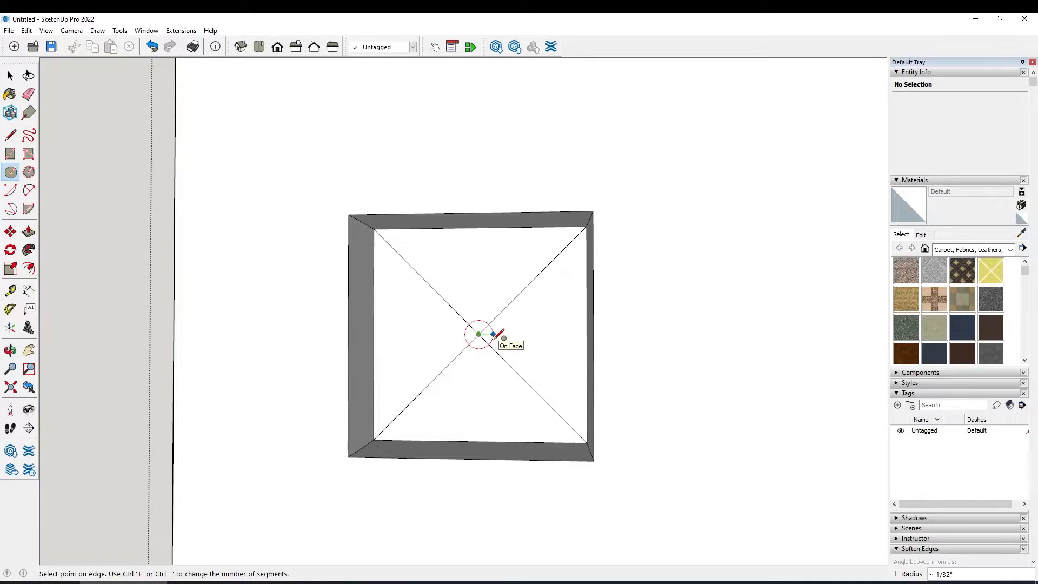
pyautogui.write('5/32')
pyautogui.press('Return')
pyautogui.press('space')
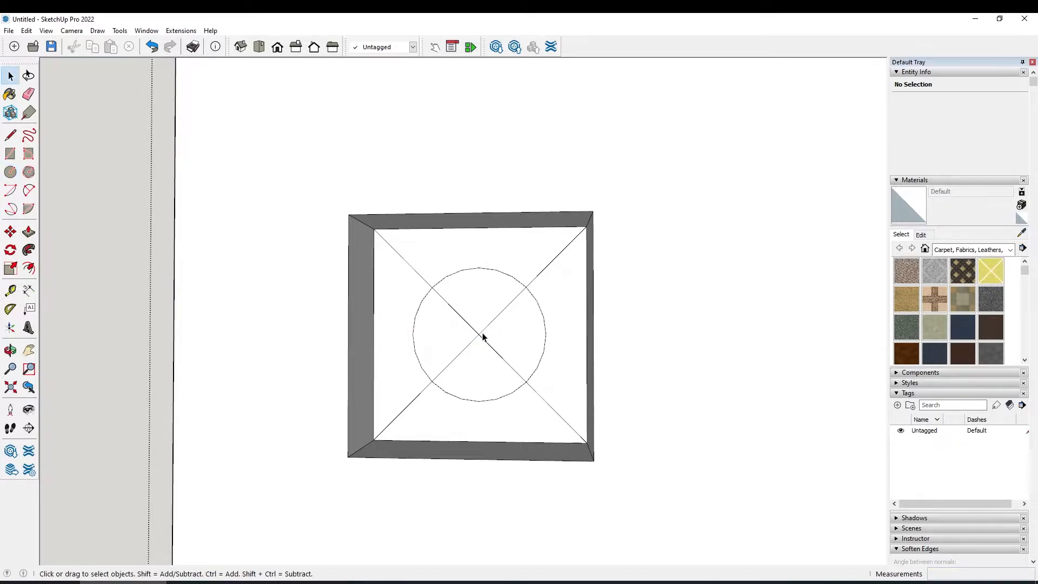
# Erase all segments of the two diagonals inside and outside the circle on the recess floor
pyautogui.press('e')
pyautogui.click(476, 336)
pyautogui.click(483, 338)
pyautogui.click(479, 329)
pyautogui.click(481, 329)
pyautogui.click(414, 400)
pyautogui.click(556, 410)
pyautogui.click(539, 273)
pyautogui.click(416, 271)
# Set the segments of the circle on the recess floor to 48
pyautogui.press('space')
pyautogui.click(436, 290)
pyautogui.click(965, 125)
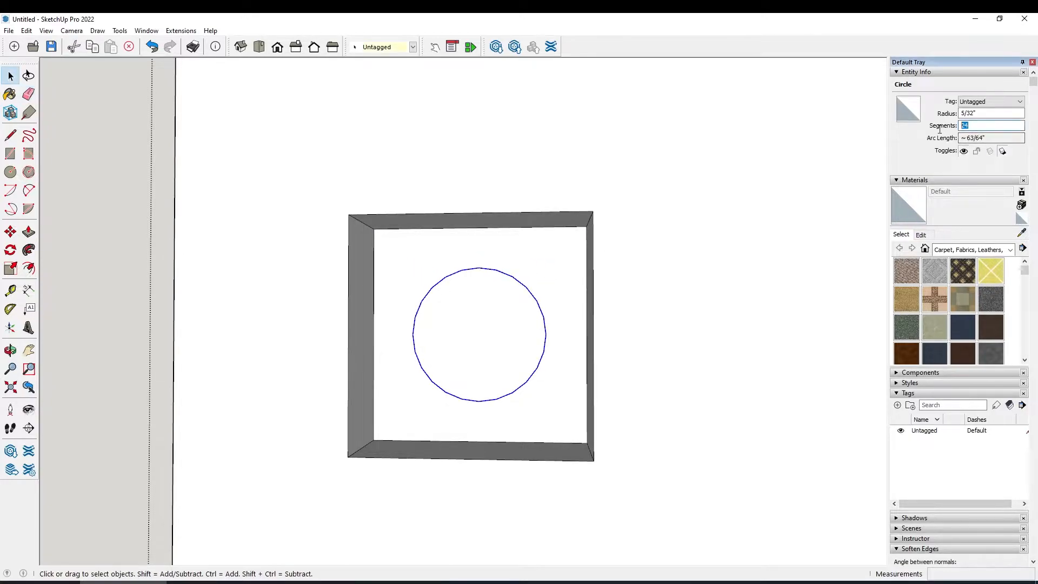
pyautogui.write('48')
pyautogui.press('Tab')
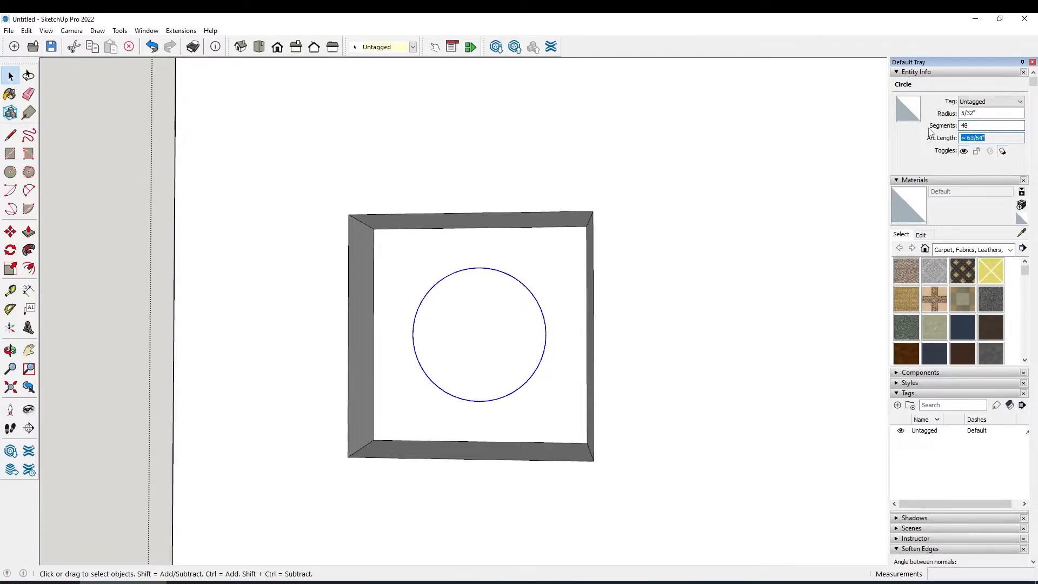
pyautogui.click(472, 393)
pyautogui.click(480, 402)
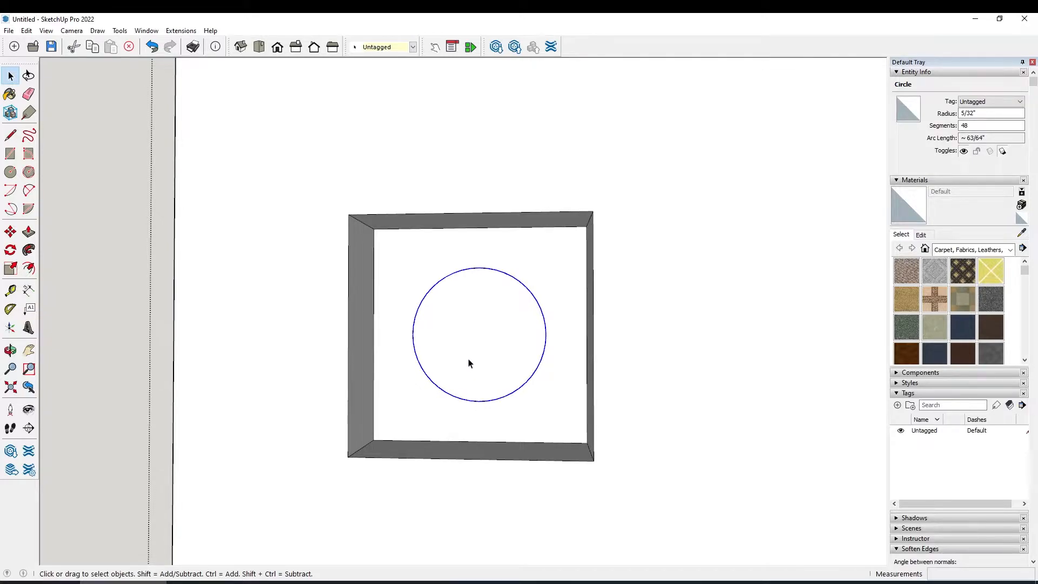
pyautogui.click(29, 267)
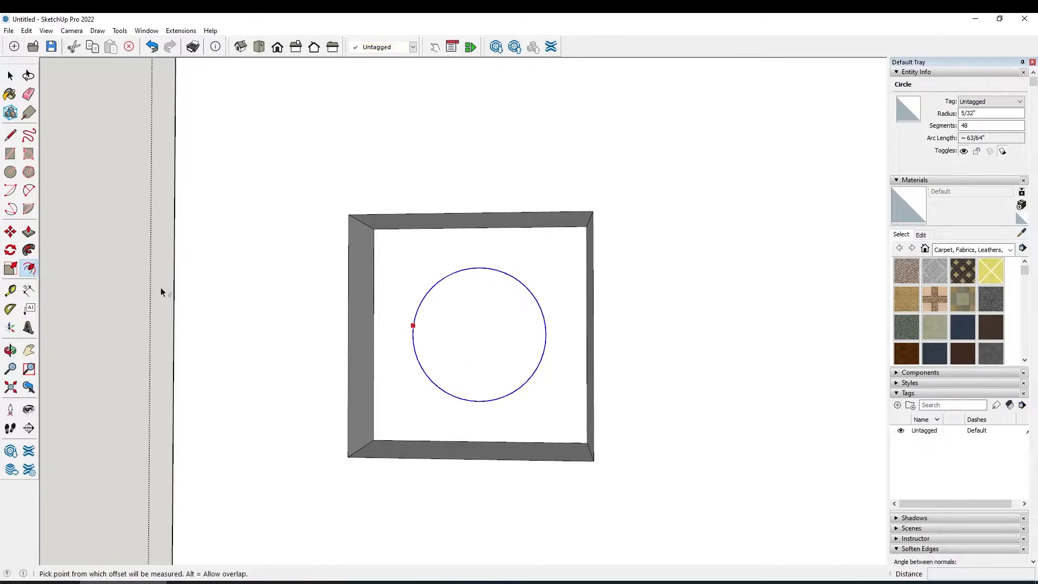
pyautogui.click(417, 374)
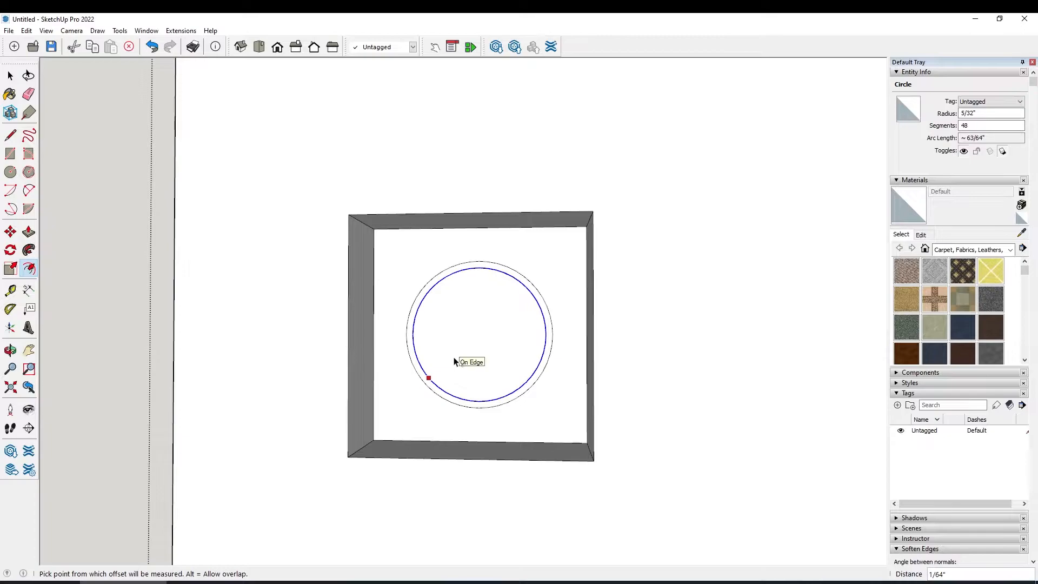
pyautogui.click(452, 367)
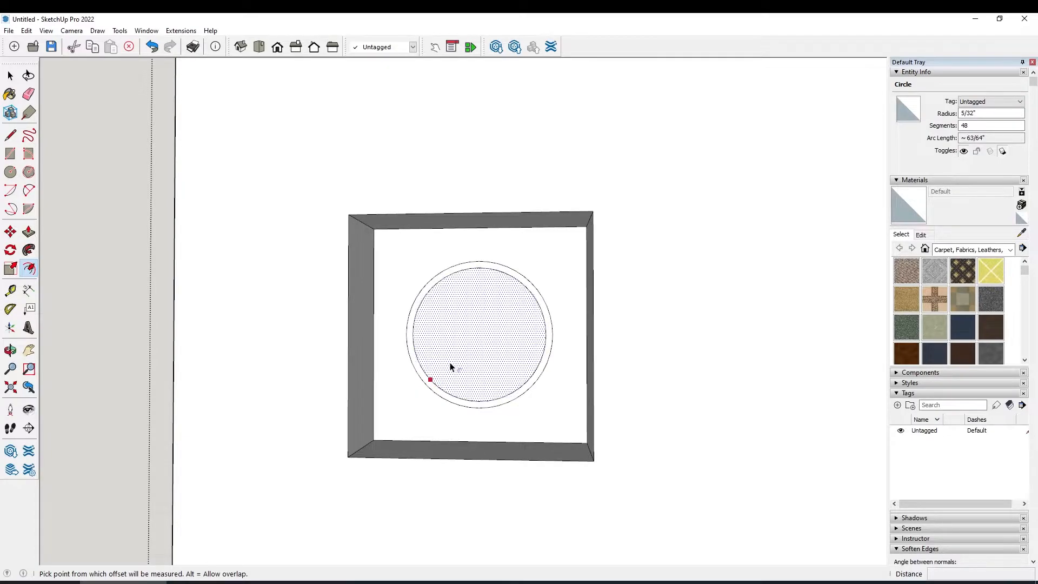
pyautogui.hotkey('ctrl', 'z')
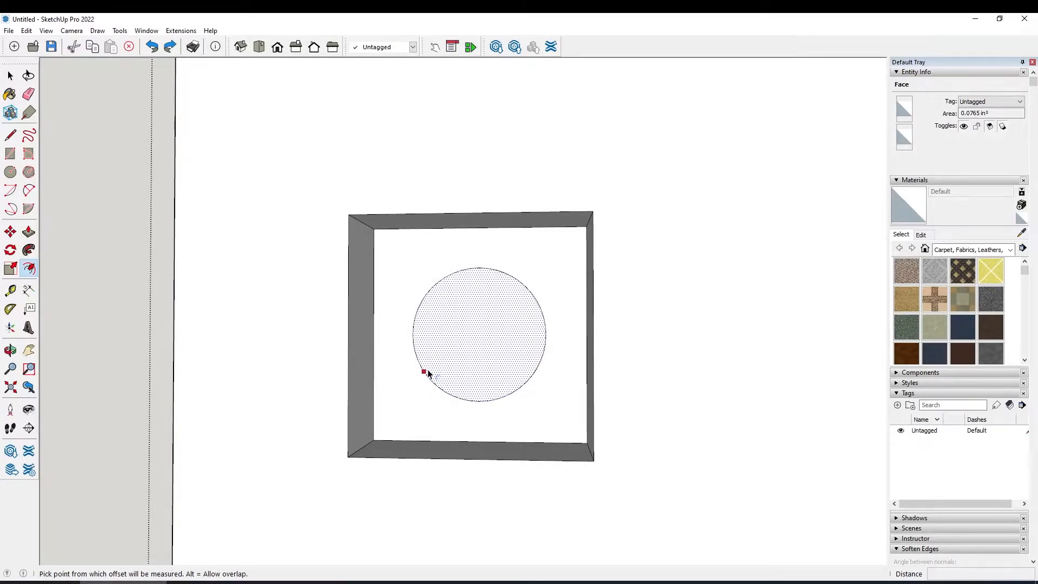
pyautogui.press('space')
pyautogui.click(425, 380)
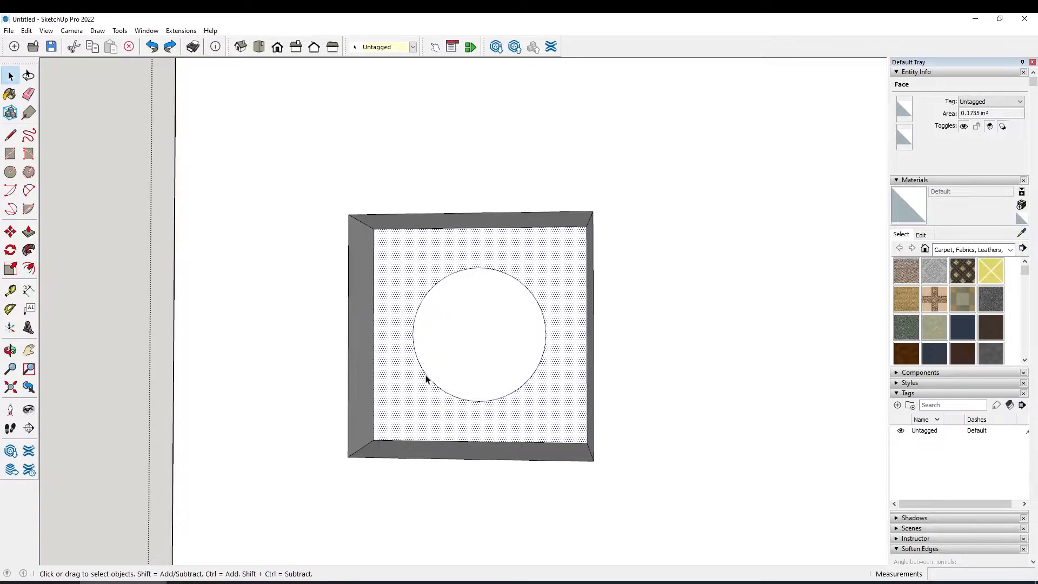
# Offset the circle on the recess floor inward by 15/128"
pyautogui.click(429, 378)
pyautogui.click(29, 268)
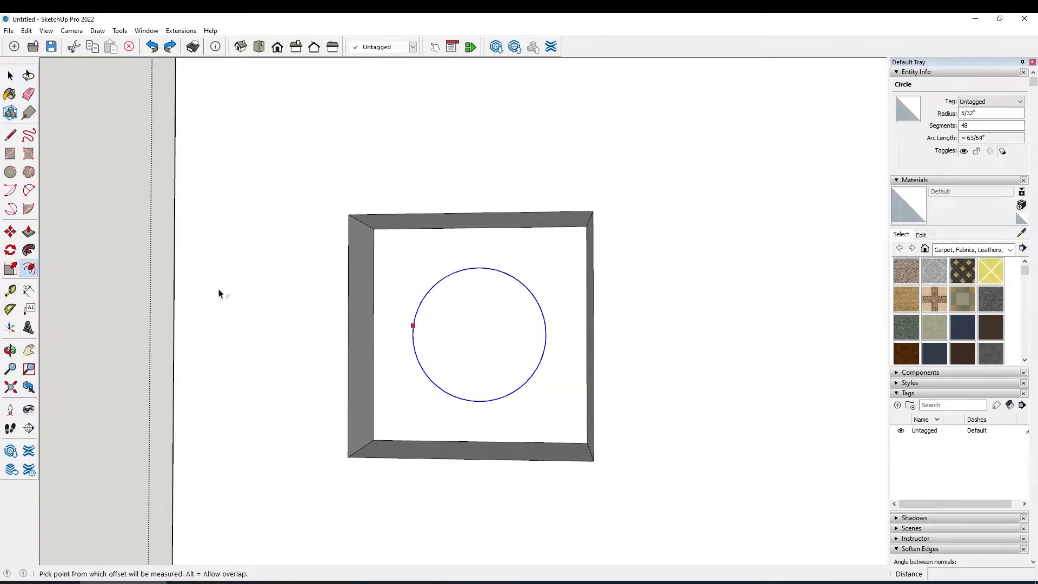
pyautogui.click(410, 358)
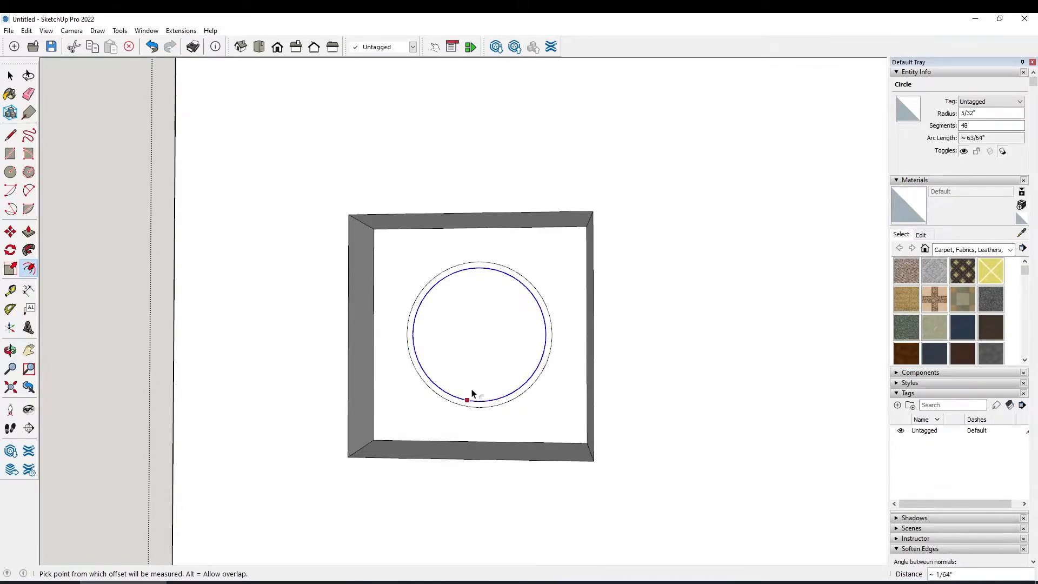
pyautogui.hotkey('ctrl', 'z')
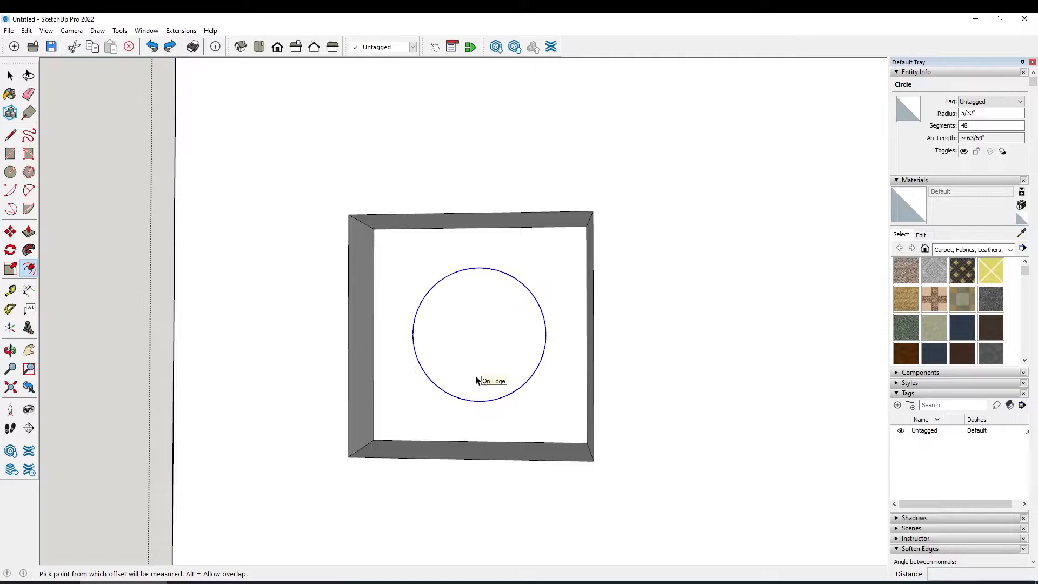
pyautogui.click(434, 384)
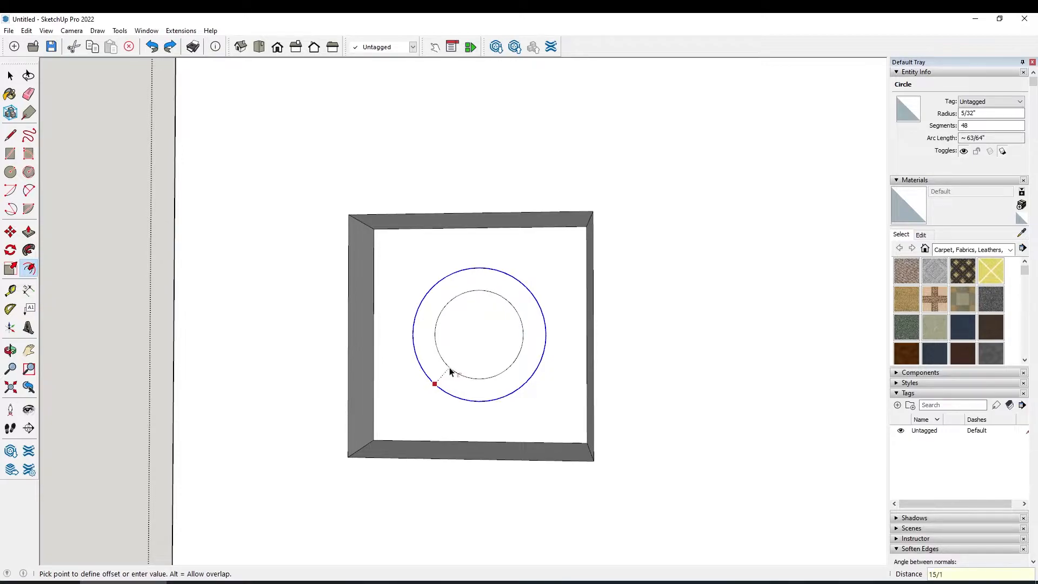
pyautogui.write('15/128')
pyautogui.press('Return')
pyautogui.press('space')
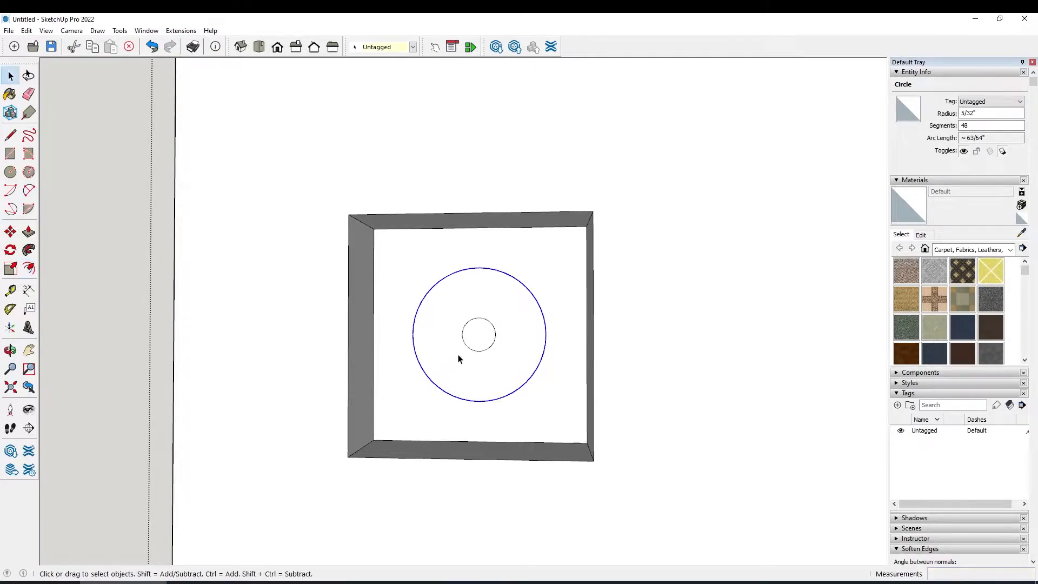
# Push the small inner circle face 1/2" deep to cut a hole through the tab
pyautogui.click(469, 348)
pyautogui.click(475, 339)
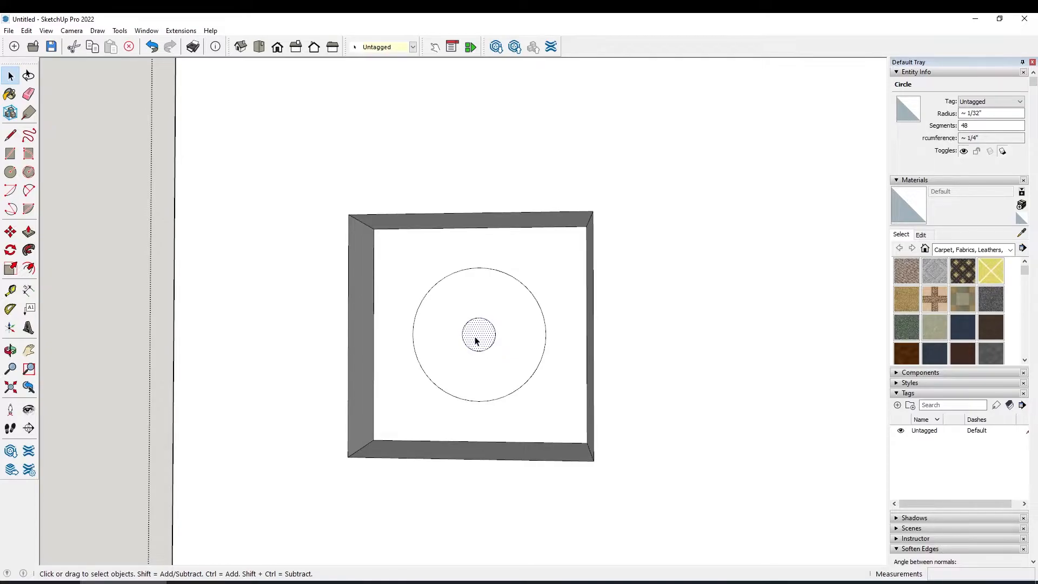
pyautogui.press('p')
pyautogui.click(476, 338)
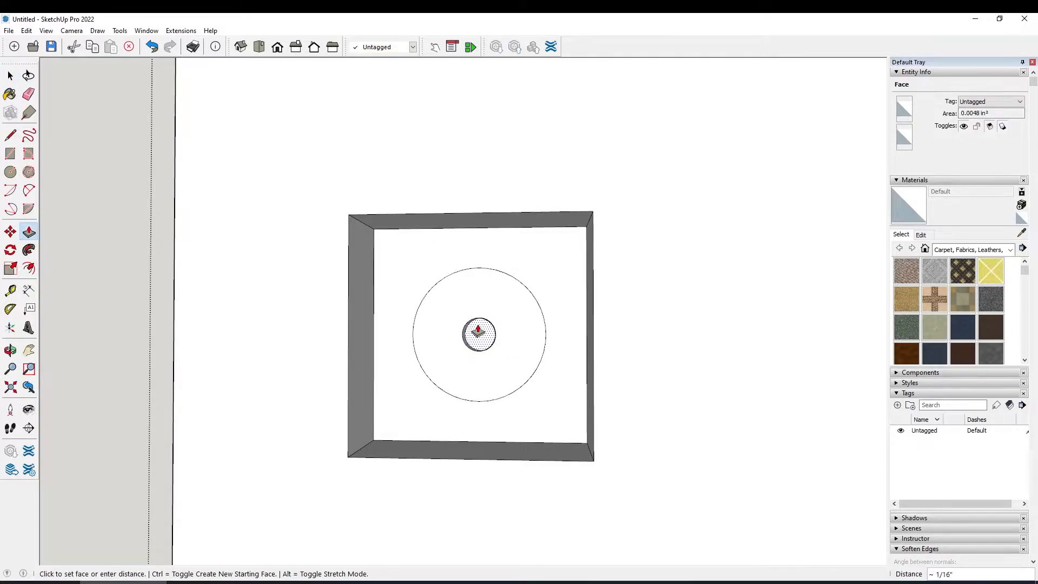
pyautogui.scroll(5, 473, 335)
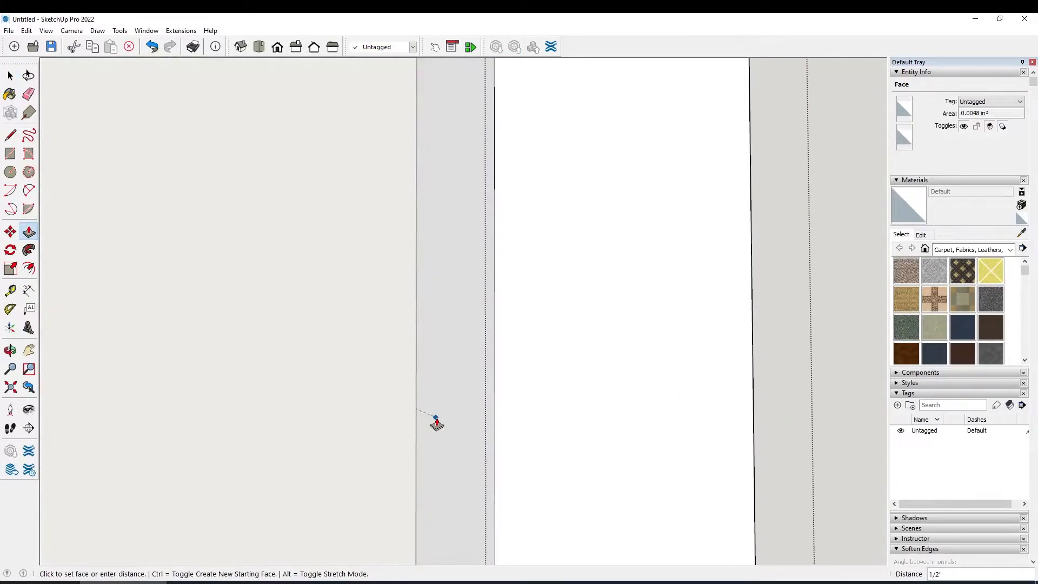
pyautogui.click(438, 423)
pyautogui.scroll(-5, 435, 427)
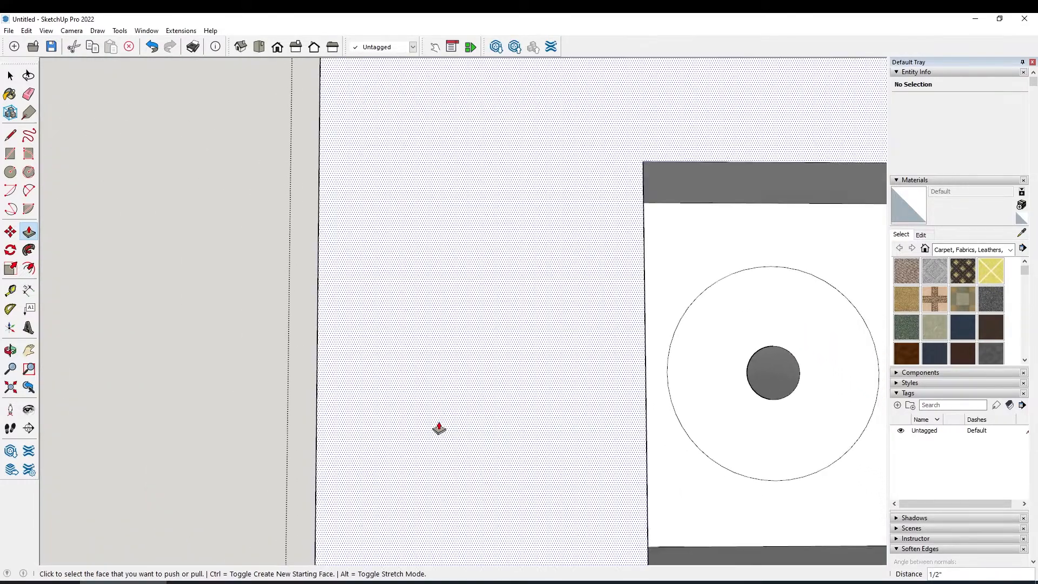
pyautogui.scroll(2, 651, 387)
pyautogui.scroll(-1, 621, 361)
pyautogui.press('space')
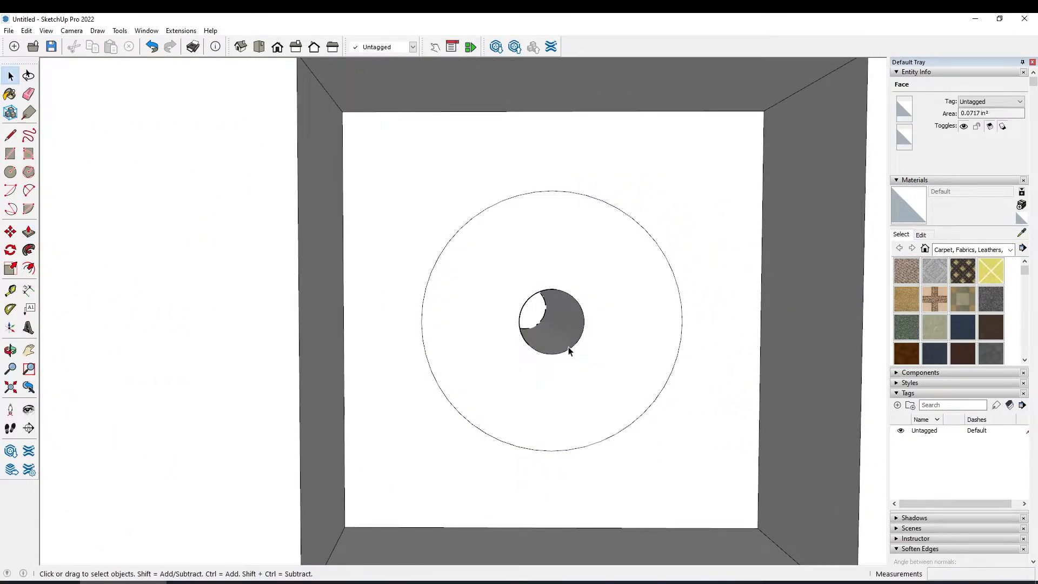
# Move the small hole's rim circle inward along the hole's axis, forming a conical countersink inside the larger circle
pyautogui.click(567, 355)
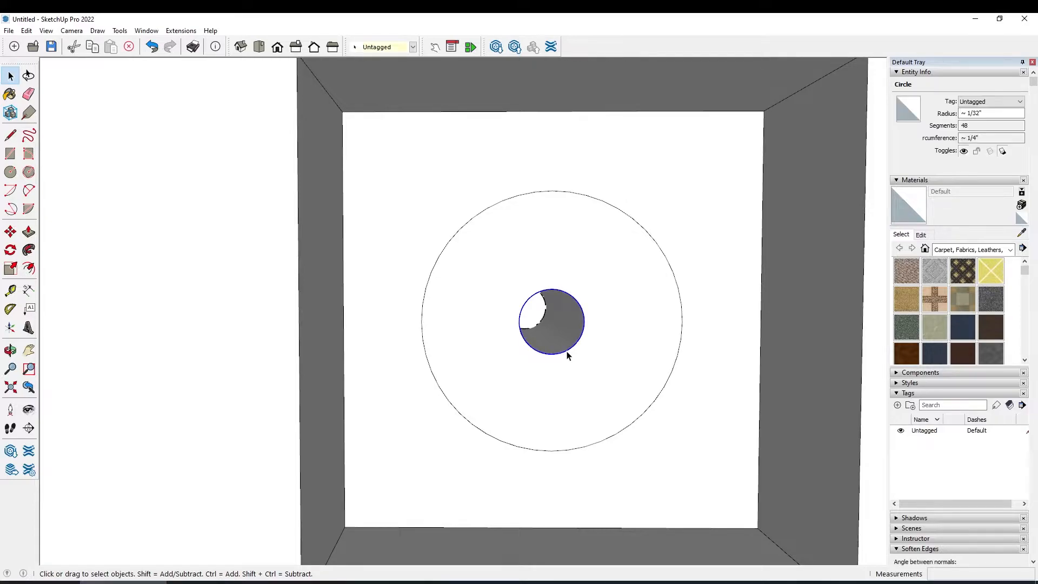
pyautogui.moveTo(344, 342); pyautogui.dragTo(189, 314, button='middle')
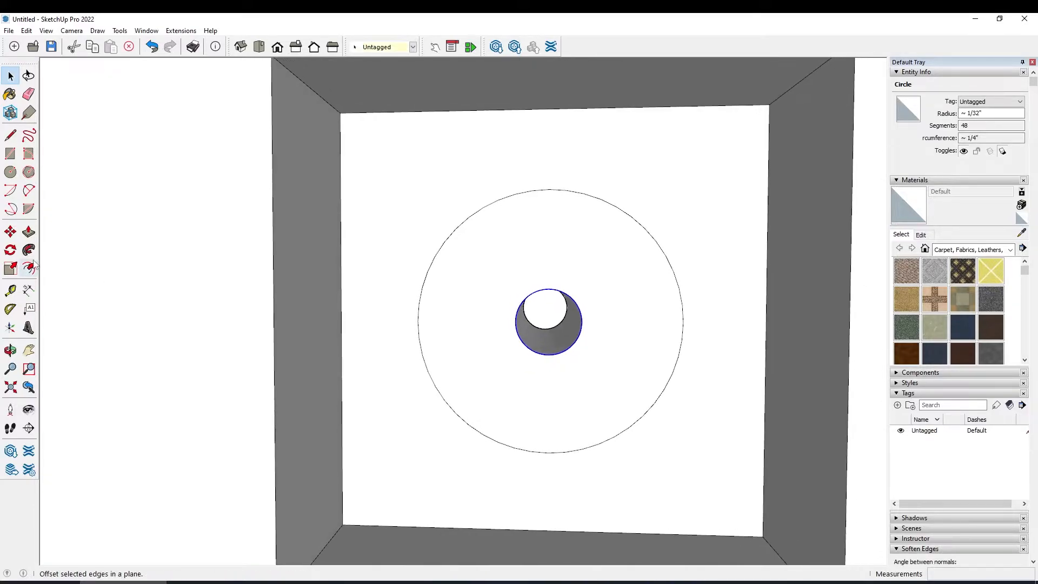
pyautogui.press('m')
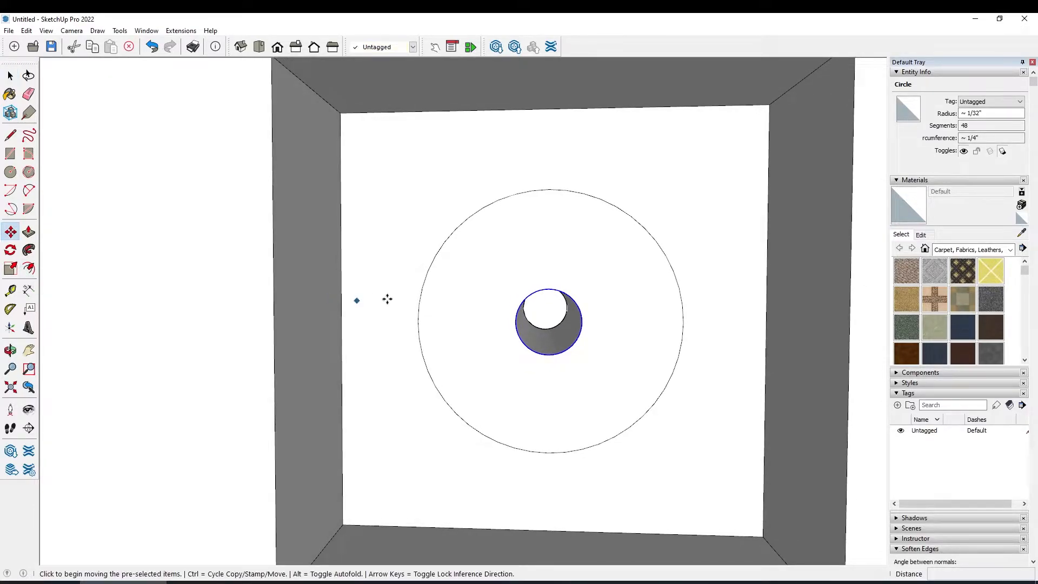
pyautogui.click(519, 318)
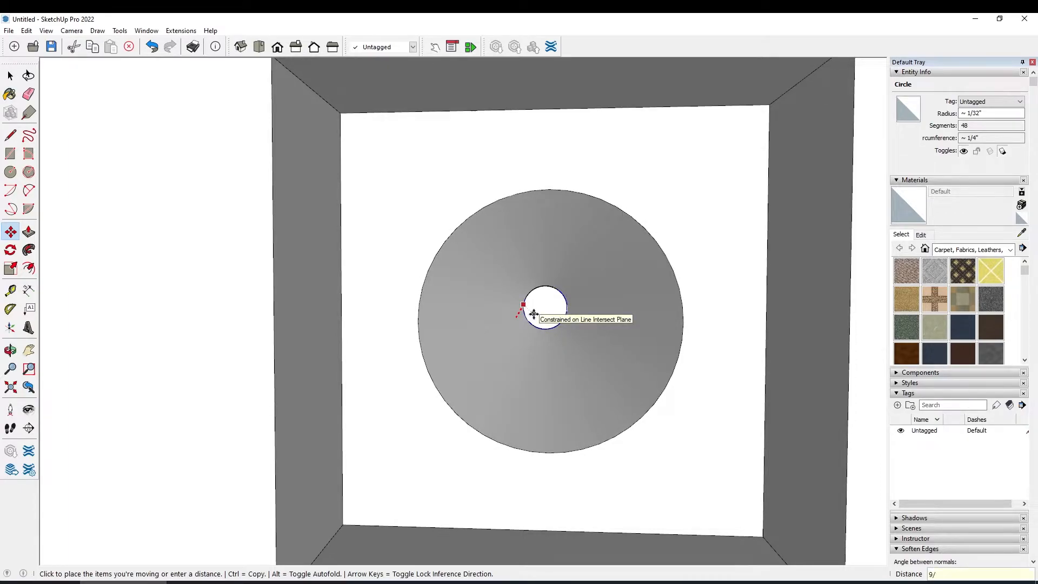
pyautogui.click(534, 314)
pyautogui.press('space')
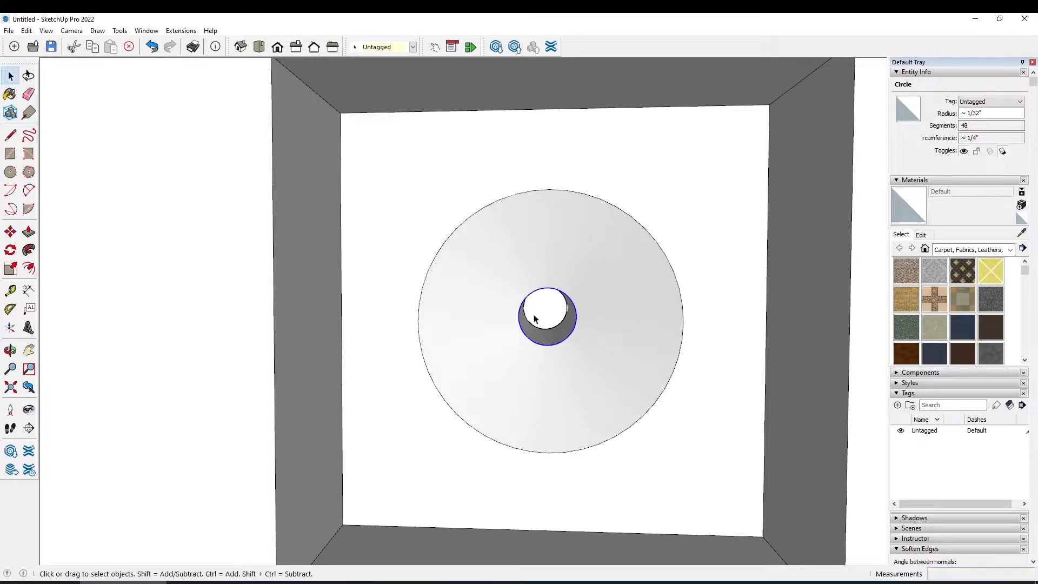
# Draw a line across the tab at the opposite end of Side B, 1/4" in from the tab's outer edge
pyautogui.moveTo(695, 350)
pyautogui.mouseDown(button='middle')
pyautogui.moveTo(540, 376)
pyautogui.moveTo(696, 367)
pyautogui.mouseUp(button='middle')
pyautogui.scroll(-4, 541, 376)
pyautogui.click(699, 368)
pyautogui.scroll(-4, 545, 370)
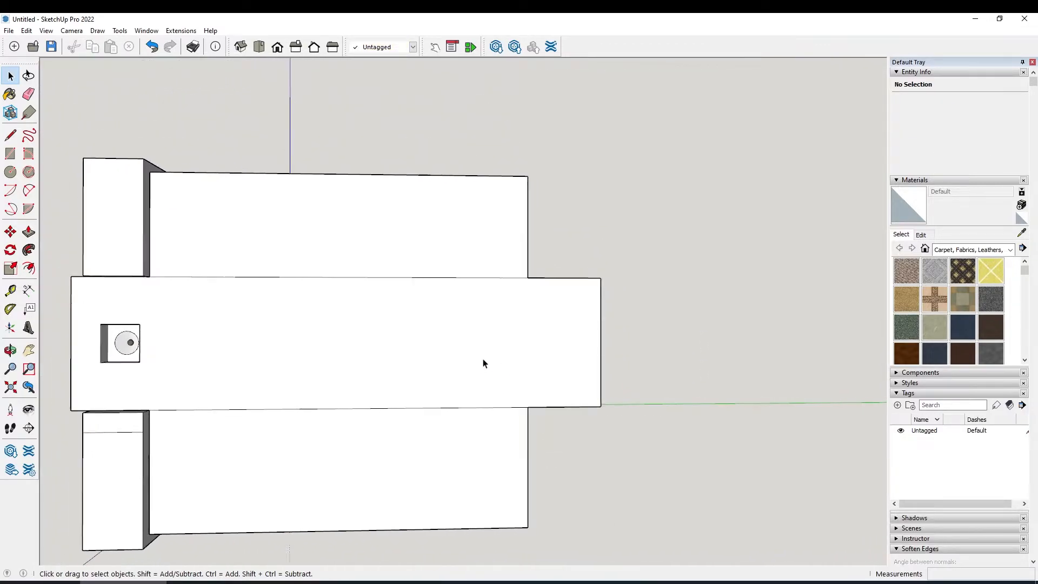
pyautogui.scroll(2, 502, 359)
pyautogui.scroll(-2, 549, 340)
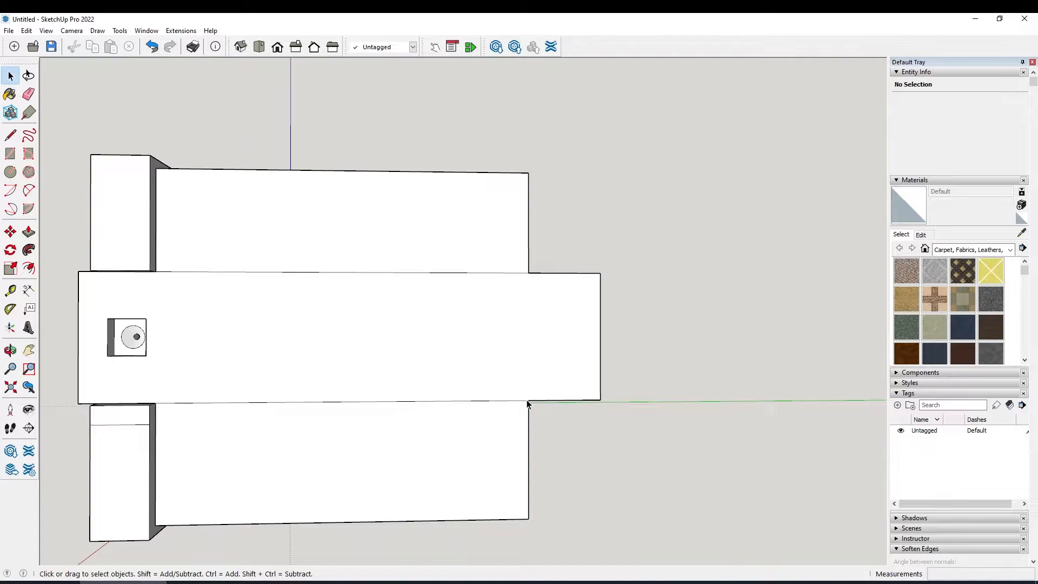
pyautogui.press('l')
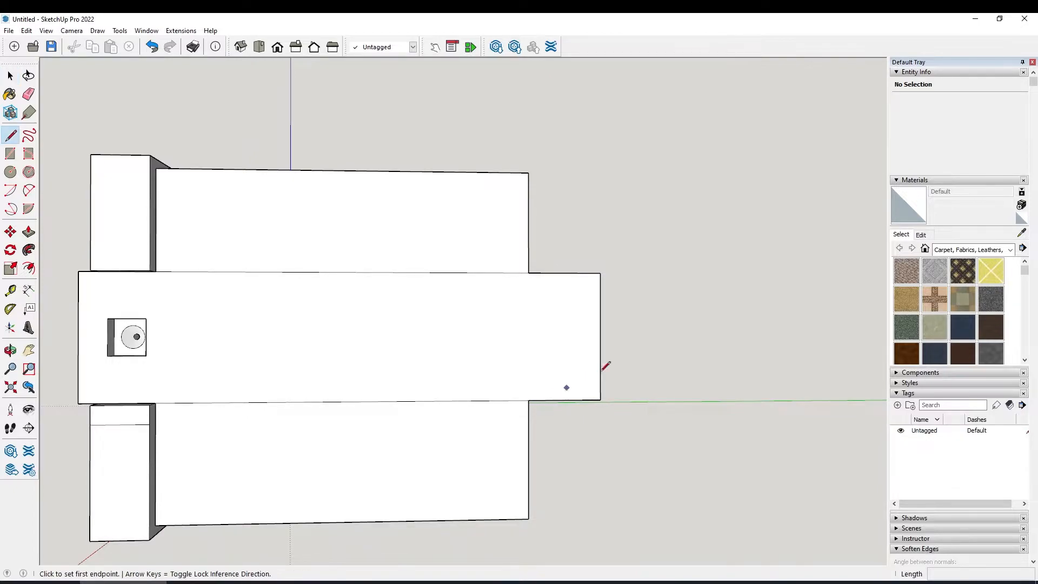
pyautogui.click(600, 273)
pyautogui.write('1/4')
pyautogui.click(582, 272)
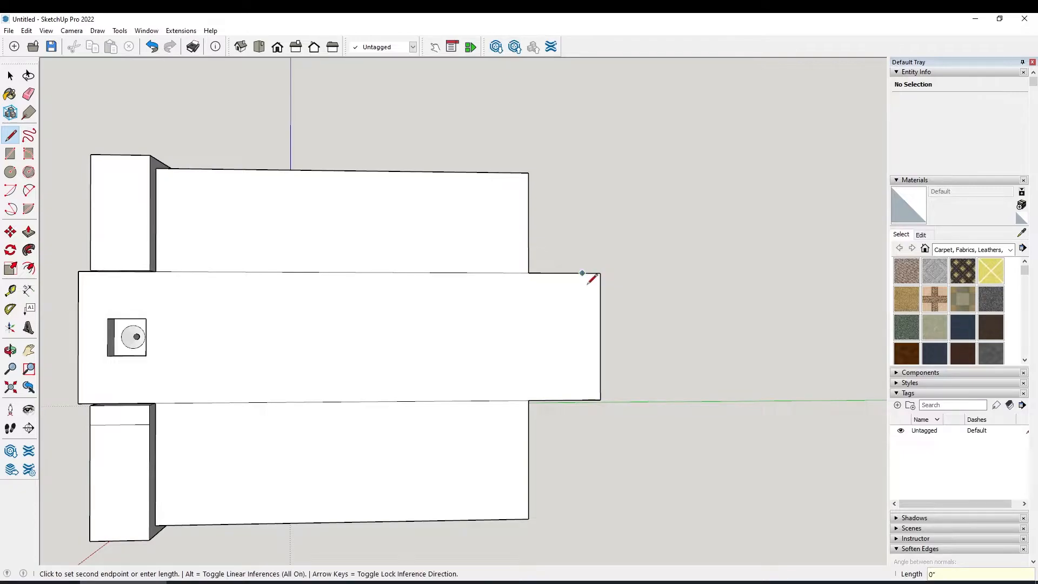
pyautogui.click(582, 400)
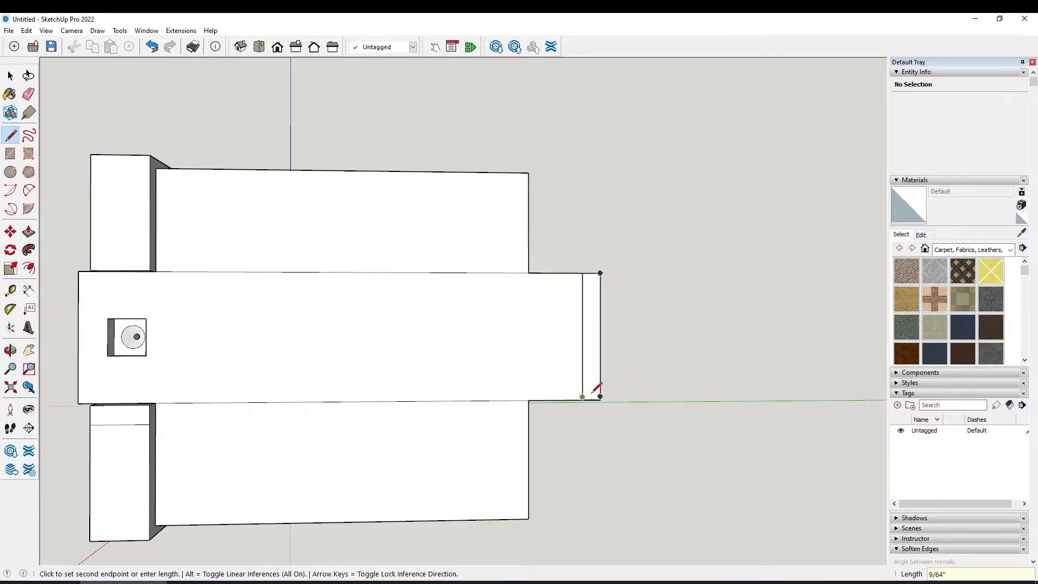
pyautogui.press('Escape')
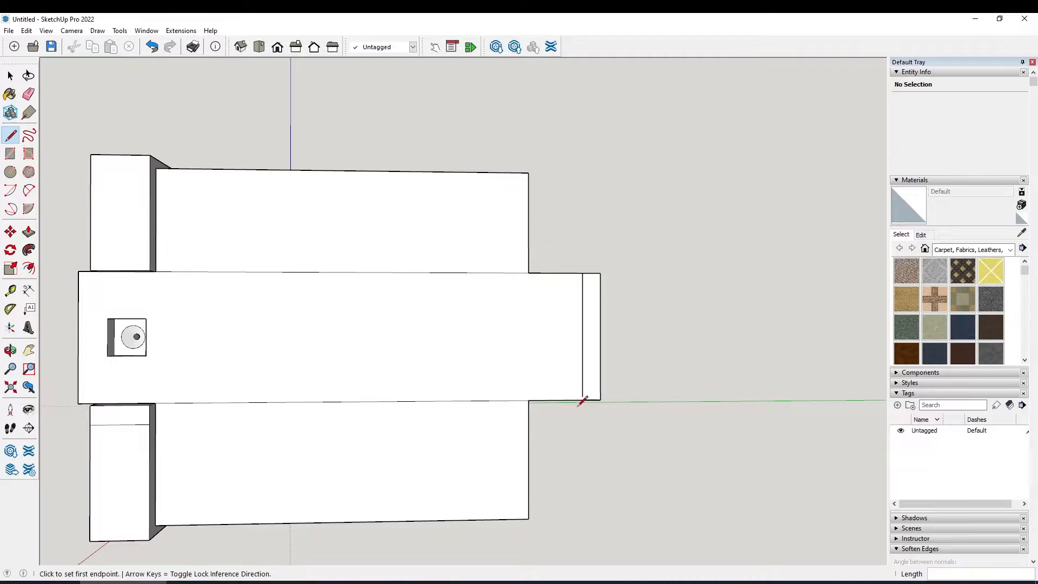
pyautogui.hotkey('ctrl', 'z')
pyautogui.click(582, 273)
pyautogui.click(582, 400)
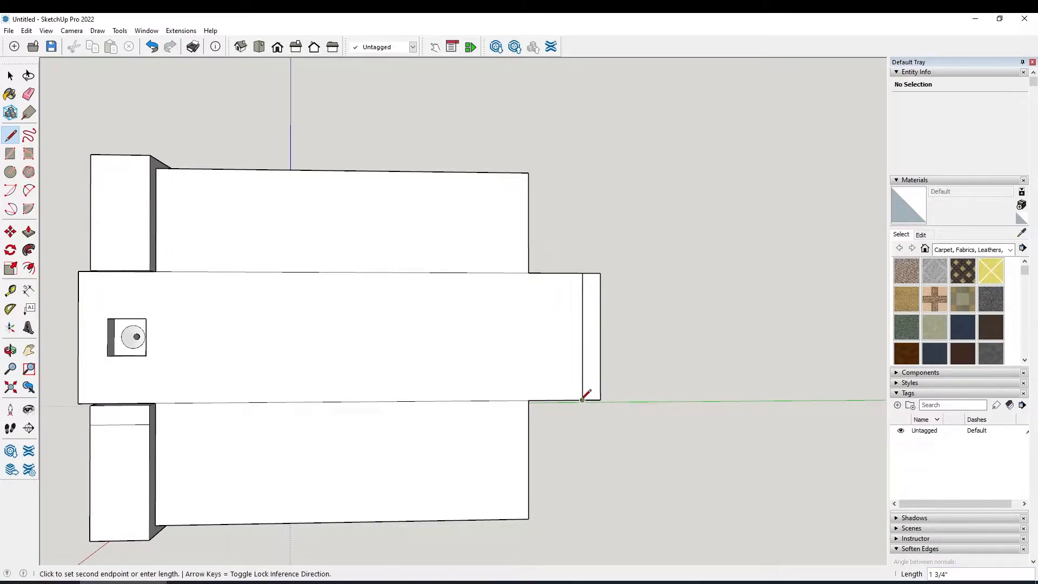
# Draw both diagonals of the rectangle between the cross line and the tab's shoulder, and erase the cross line
pyautogui.click(528, 400)
pyautogui.click(582, 273)
pyautogui.click(528, 273)
pyautogui.click(583, 399)
pyautogui.press('e')
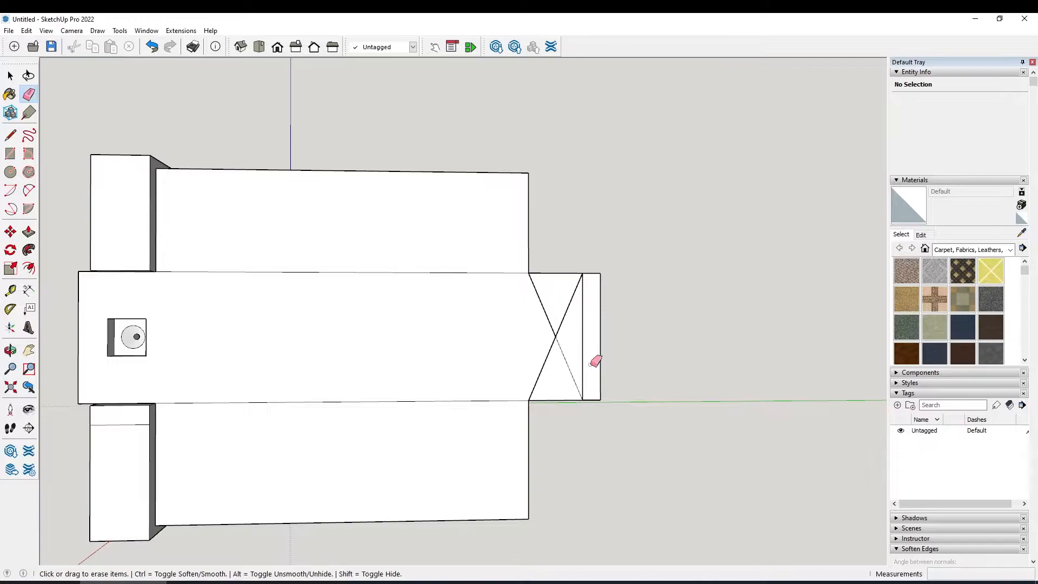
pyautogui.click(583, 350)
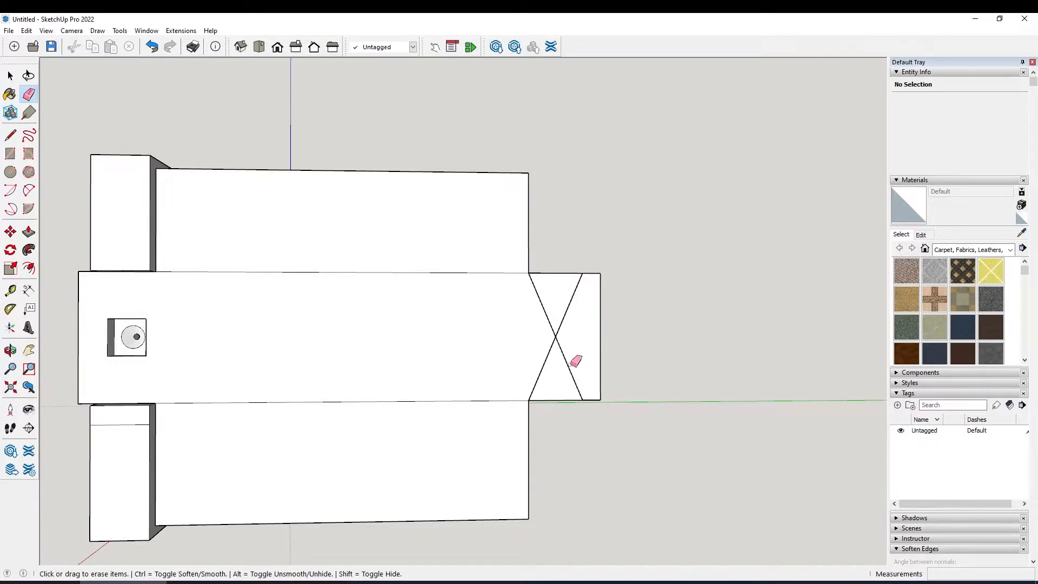
# Draw a 1/2" square centred on the diagonals' crossing on the tab, starting with a 1/4" line out from the crossing
pyautogui.press('l')
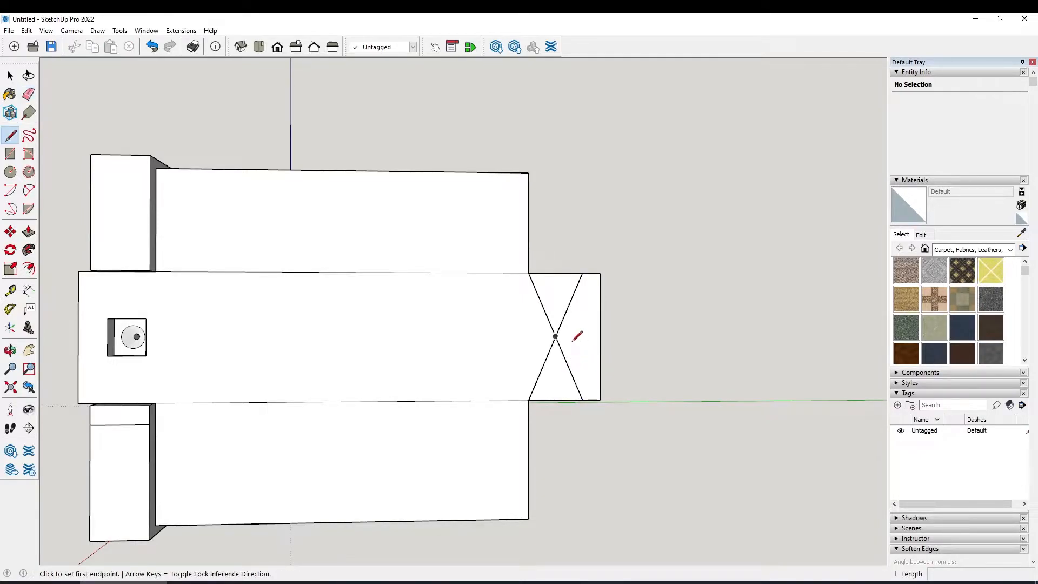
pyautogui.click(556, 336)
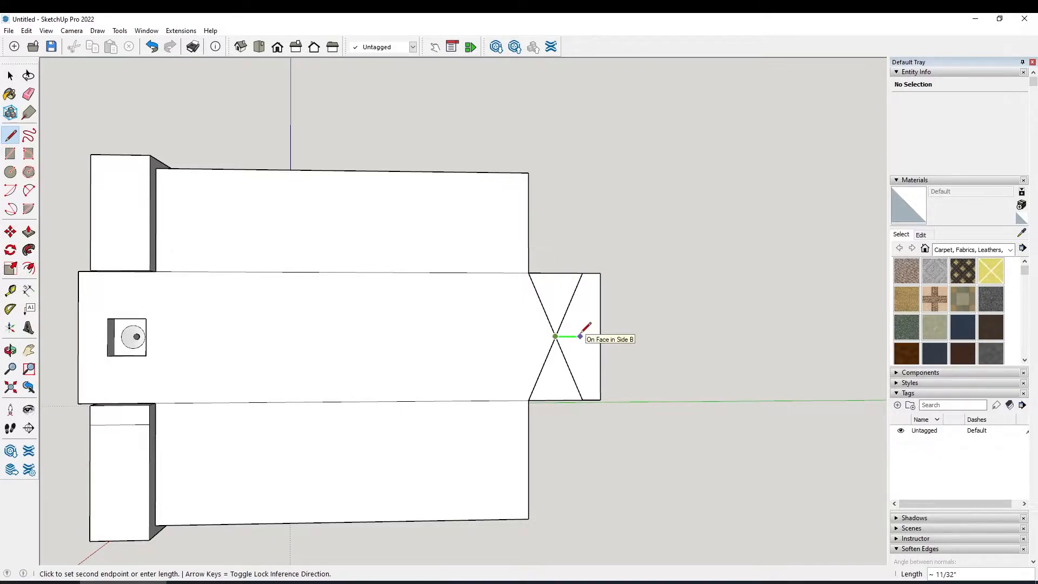
pyautogui.press('Return')
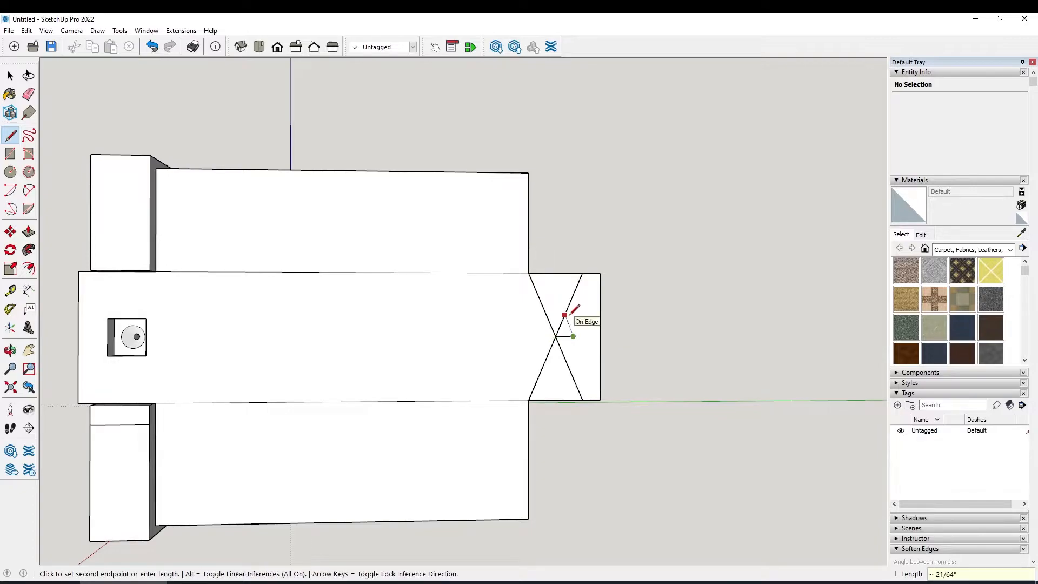
pyautogui.write('.25')
pyautogui.press('Return')
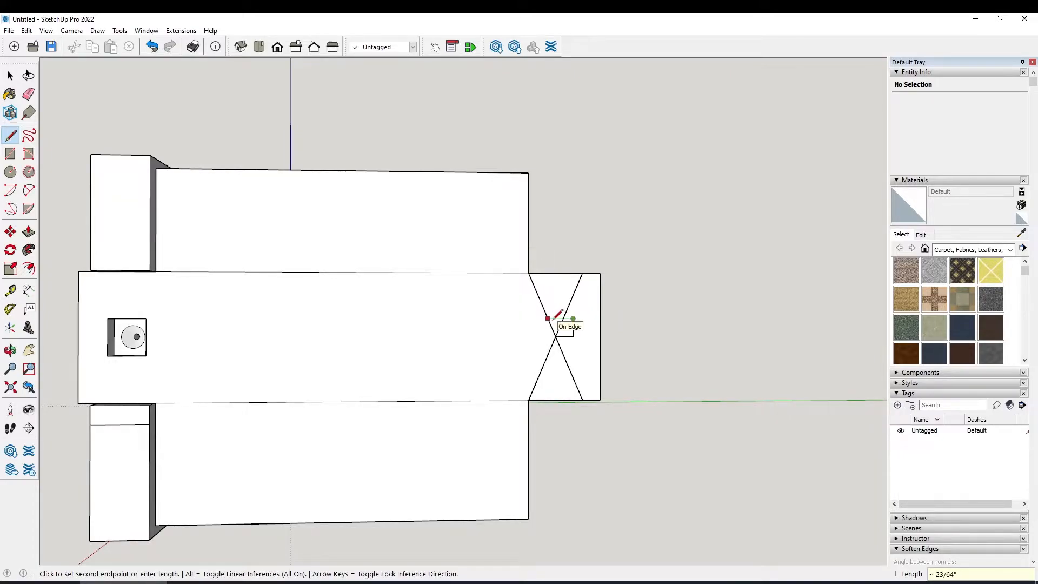
pyautogui.press('Left')
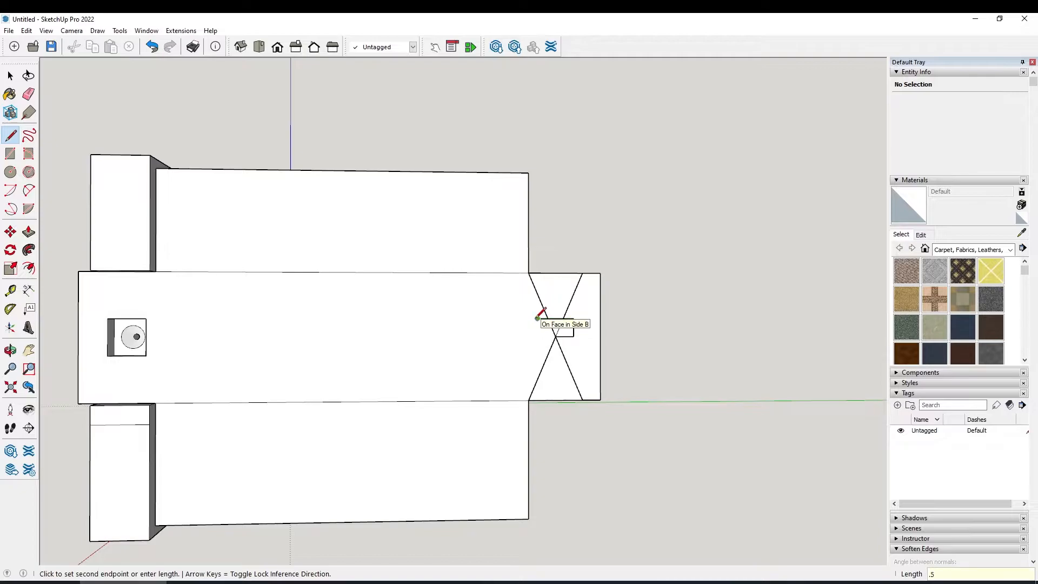
pyautogui.write('.5')
pyautogui.press('Return')
pyautogui.write('.5')
pyautogui.press('Return')
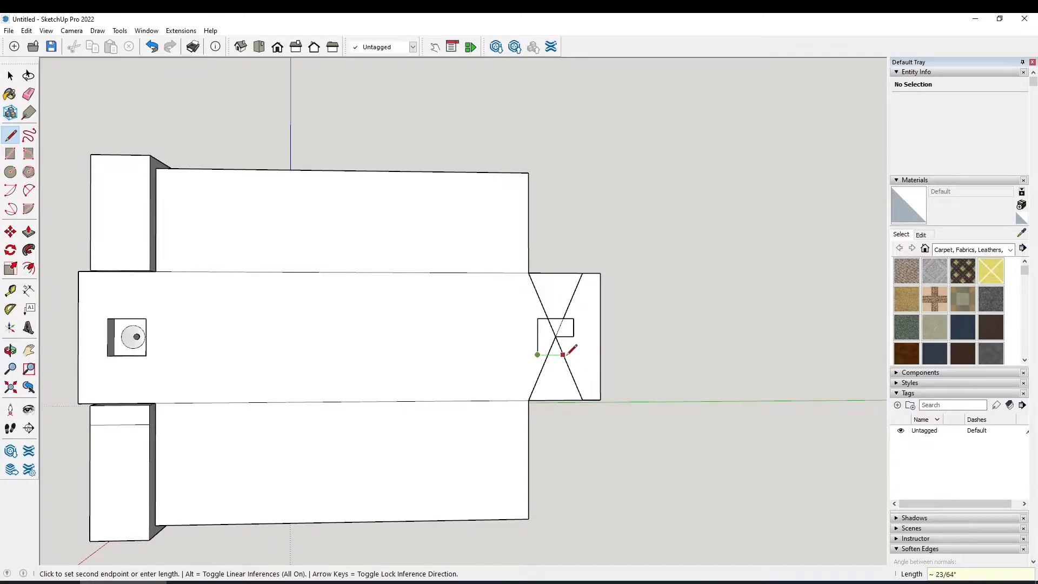
pyautogui.click(573, 354)
pyautogui.click(573, 336)
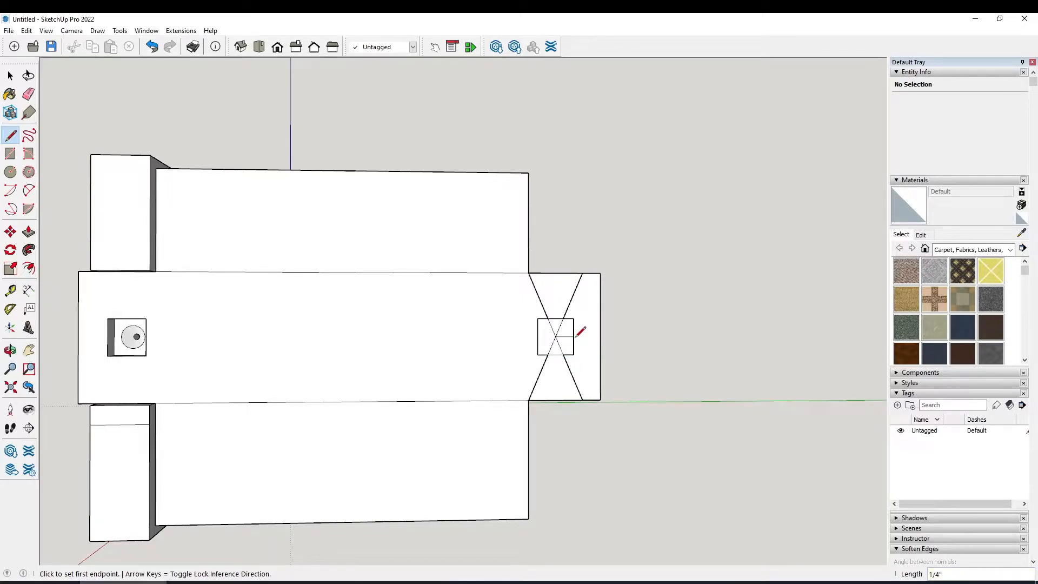
# Erase the diagonals and the short construction line, leaving only the square outline on the tab
pyautogui.press('e')
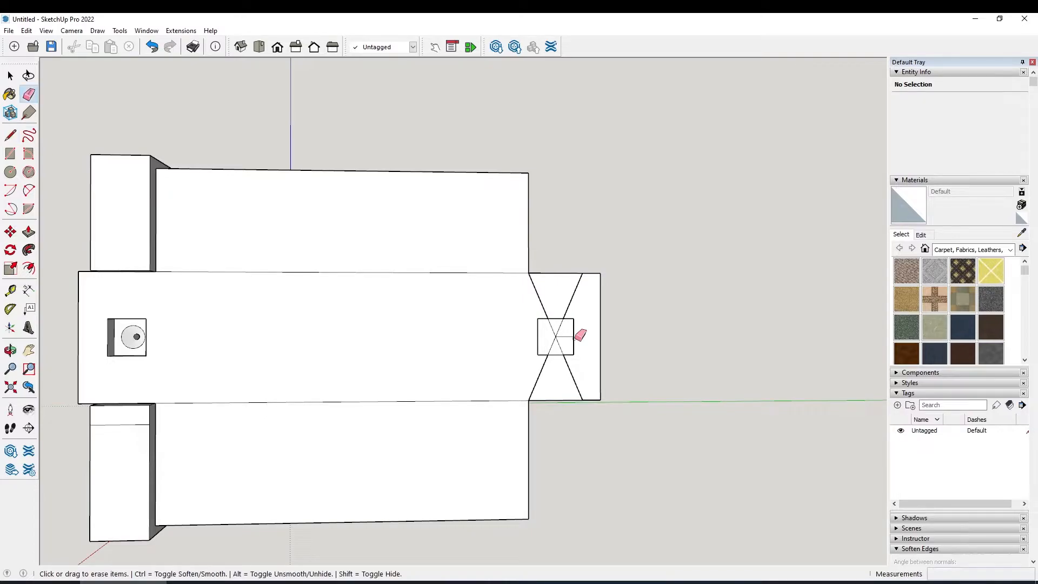
pyautogui.click(573, 296)
pyautogui.click(541, 298)
pyautogui.click(542, 375)
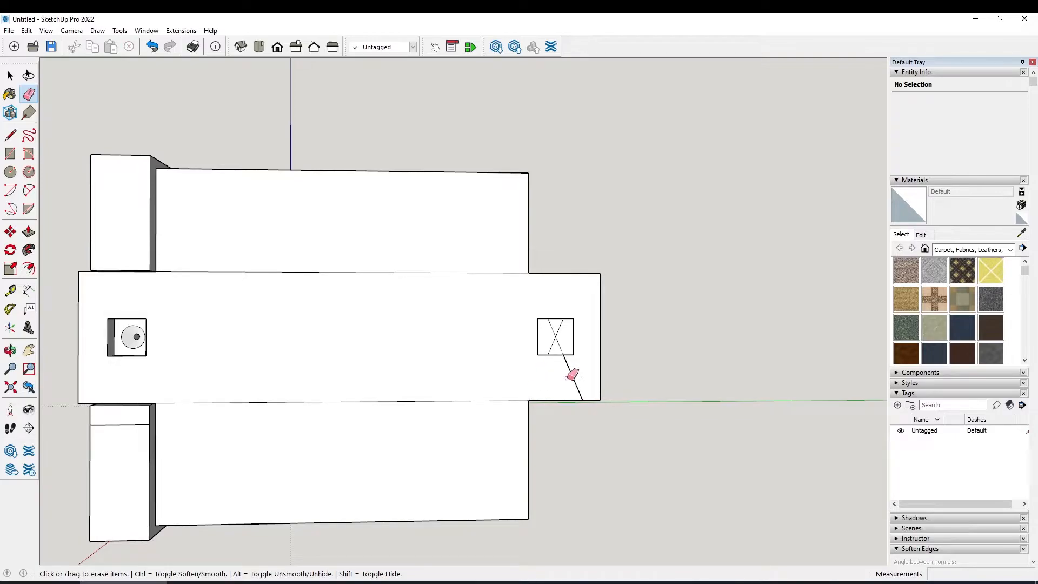
pyautogui.press('space')
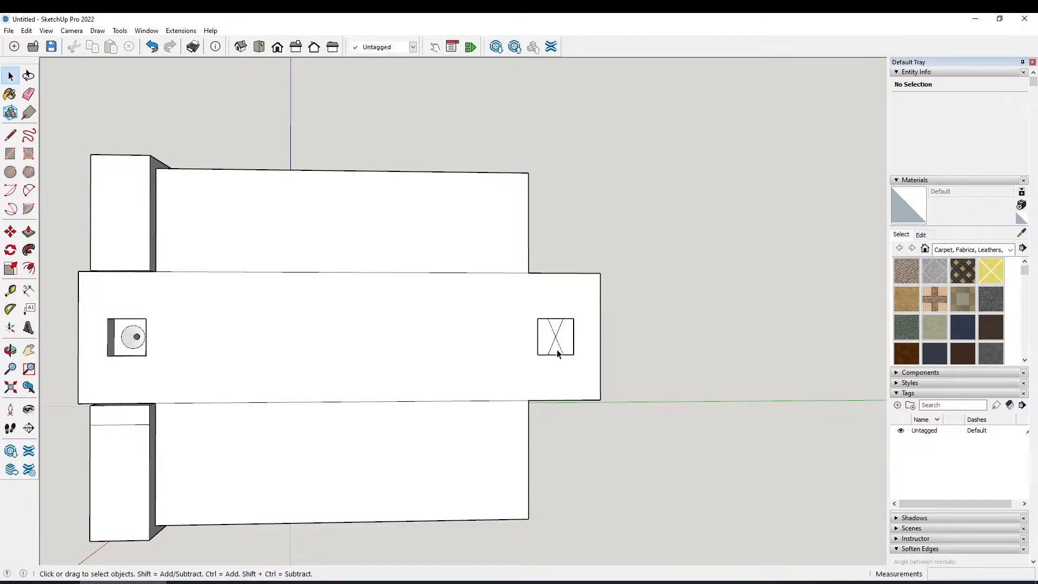
pyautogui.press('e')
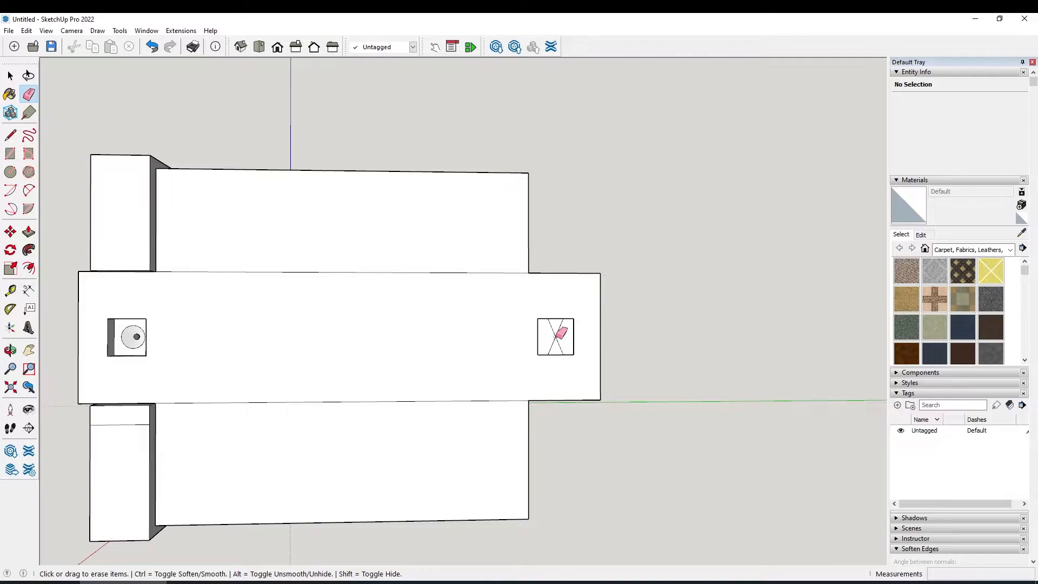
pyautogui.moveTo(558, 338); pyautogui.dragTo(556, 346)
# Try to push the square face into the tab to form a recess
pyautogui.press('space')
pyautogui.click(556, 346)
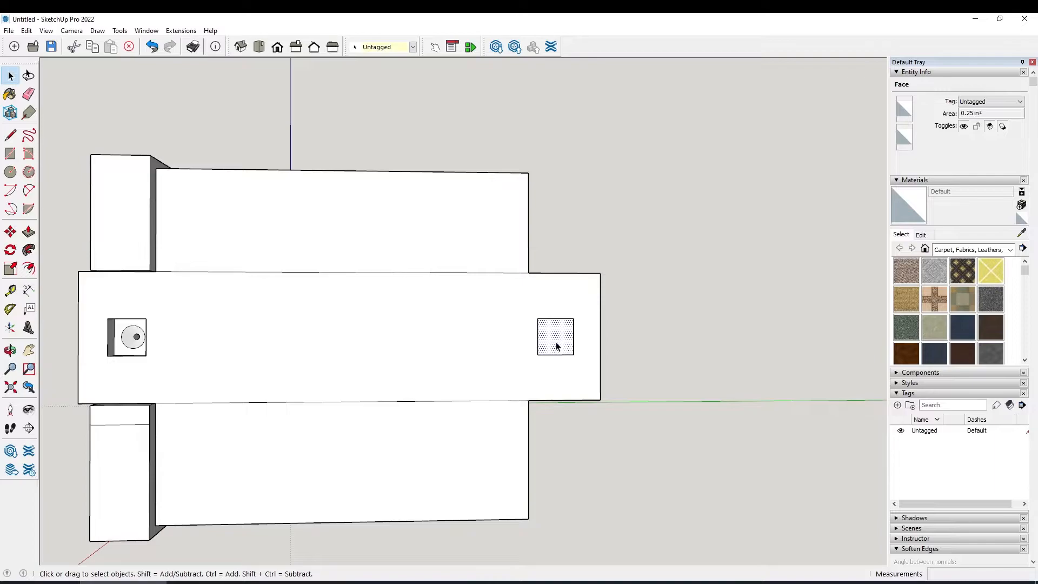
pyautogui.press('p')
pyautogui.click(557, 345)
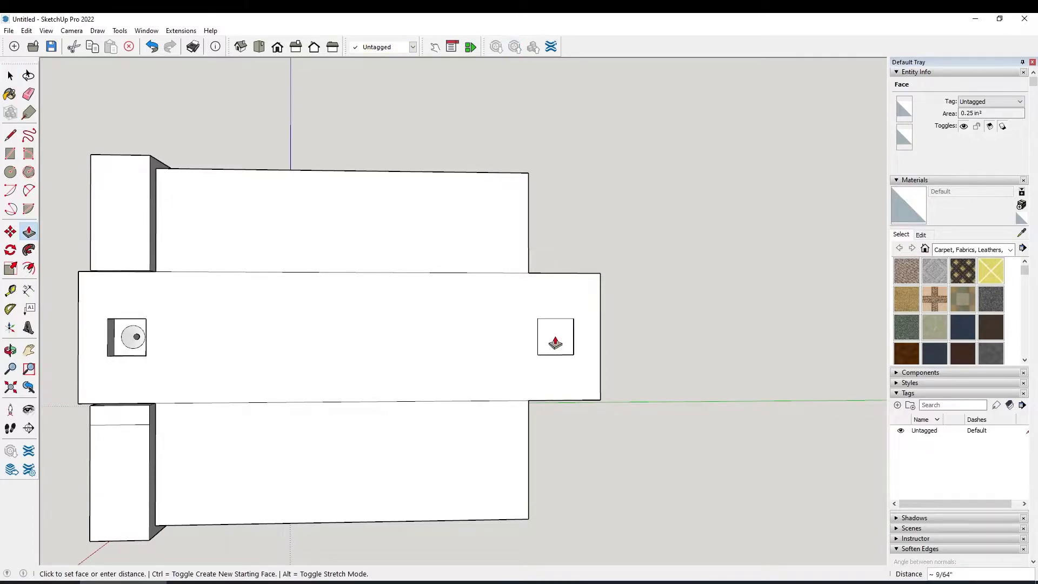
pyautogui.moveTo(556, 349); pyautogui.dragTo(435, 437, button='middle')
pyautogui.click(454, 427)
pyautogui.click(431, 428)
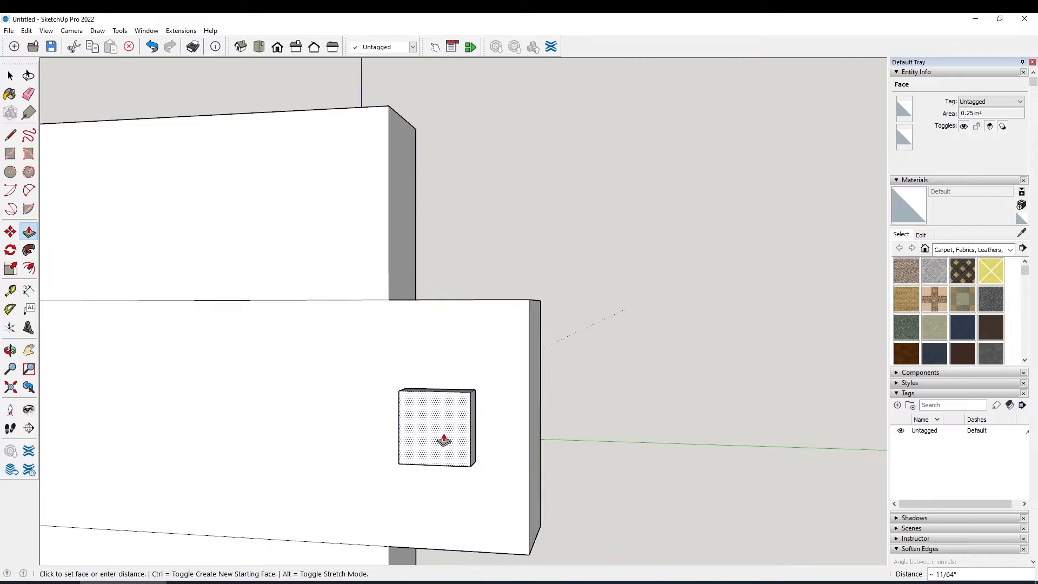
# Examine whether the square outline on the tab belongs to the Side B component
pyautogui.press('space')
pyautogui.click(498, 429)
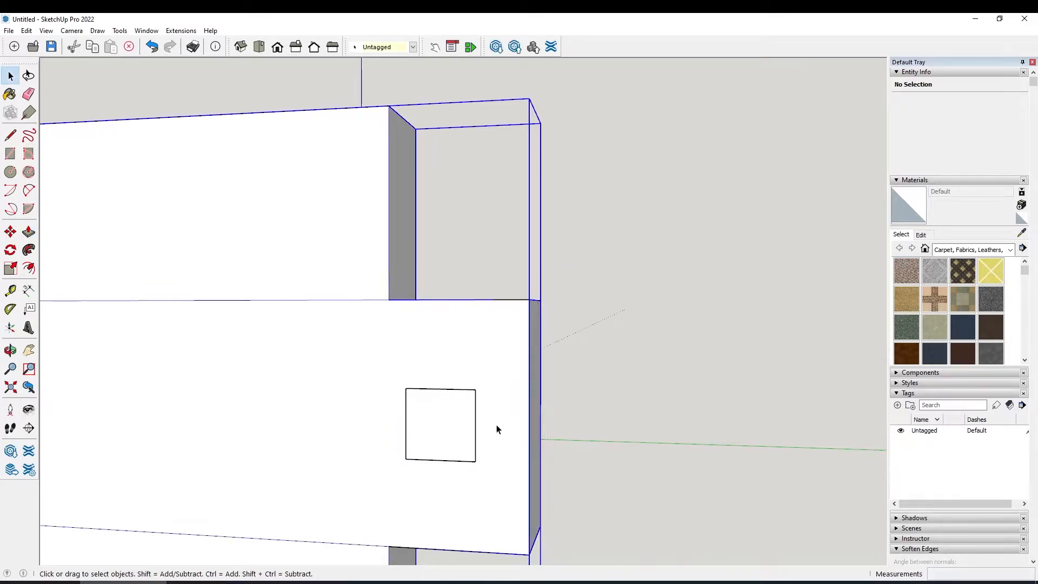
pyautogui.moveTo(475, 431); pyautogui.dragTo(481, 410, button='middle')
pyautogui.doubleClick(476, 410)
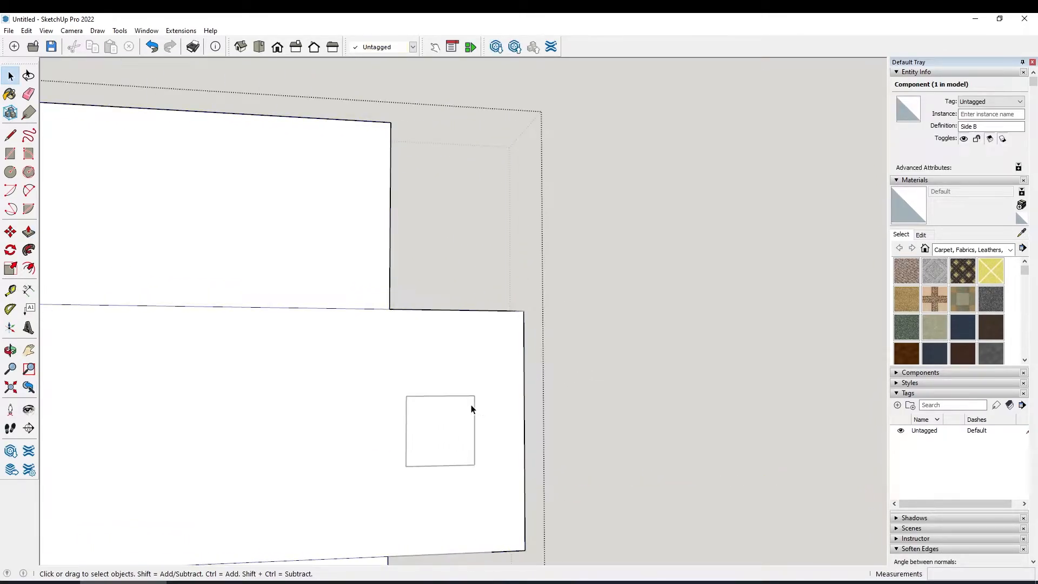
pyautogui.click(459, 403)
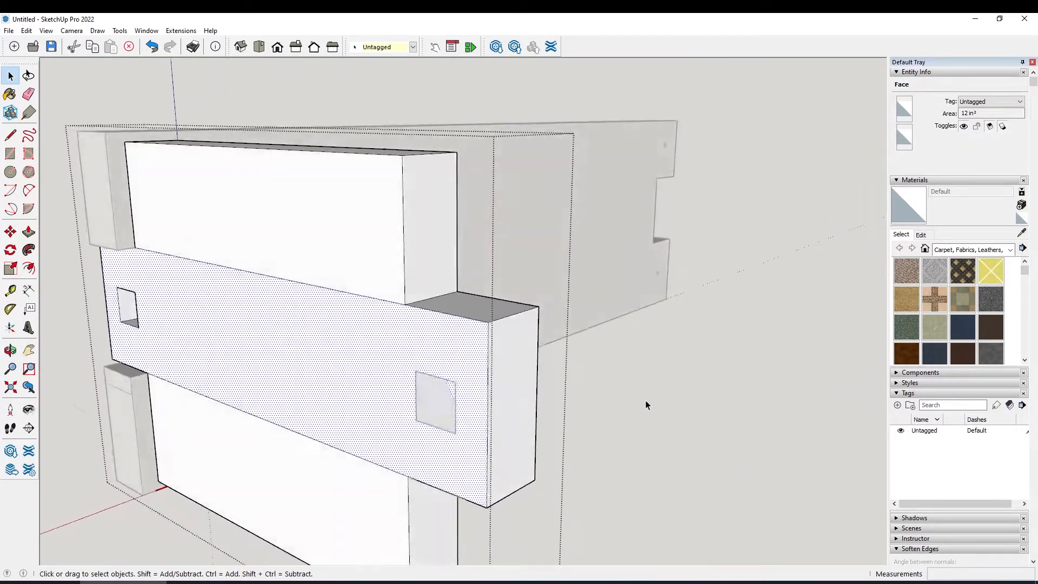
pyautogui.click(645, 400)
pyautogui.moveTo(645, 400); pyautogui.dragTo(647, 400, button='middle')
pyautogui.moveTo(449, 406); pyautogui.dragTo(511, 416, button='middle')
pyautogui.moveTo(605, 454); pyautogui.dragTo(439, 424, button='middle')
# Delete all four edges of the loose square on the tab outside the Side B component
pyautogui.click(442, 395)
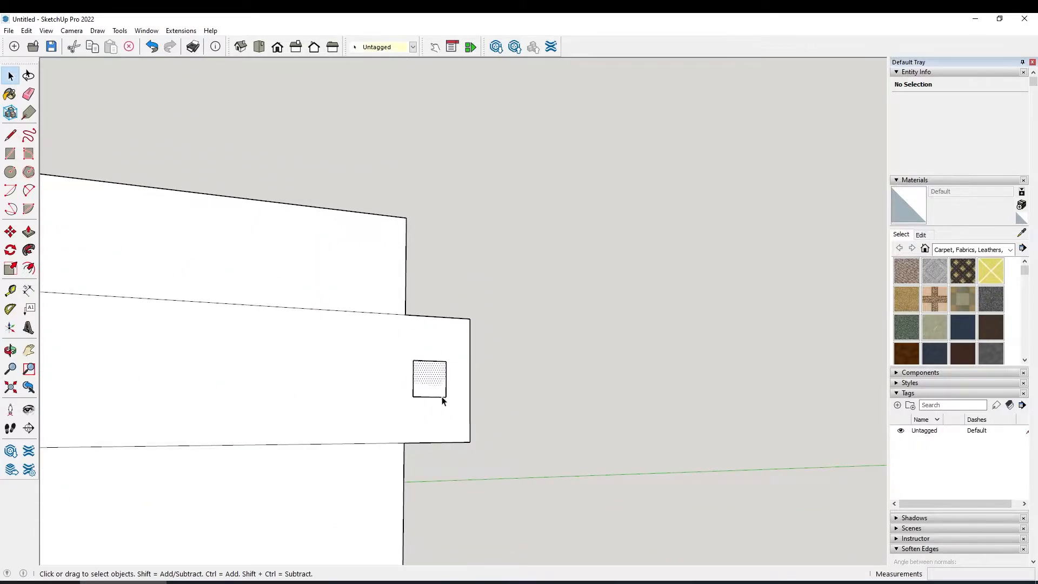
pyautogui.click(441, 397)
pyautogui.press('Delete')
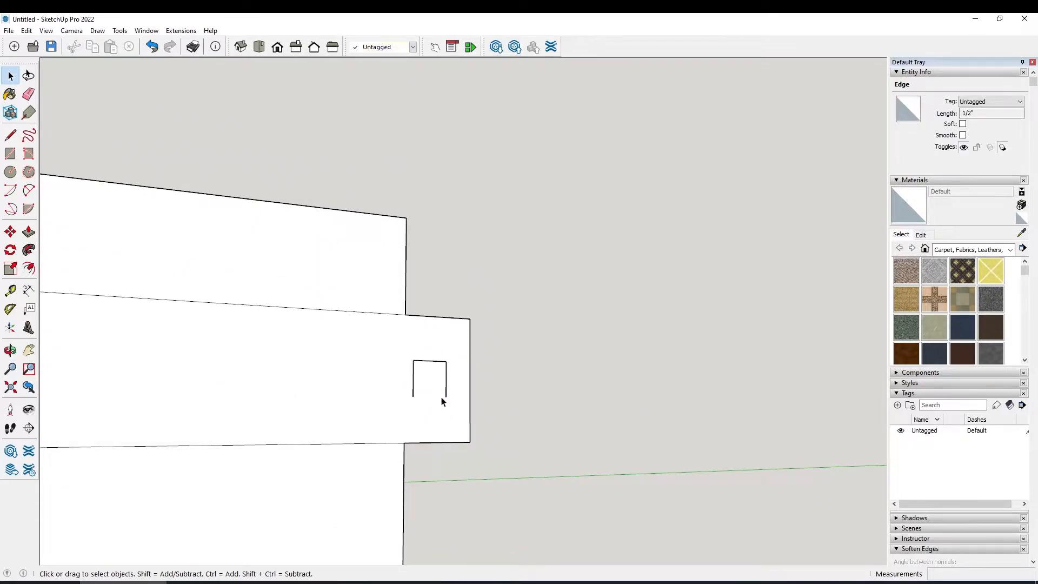
pyautogui.click(446, 389)
pyautogui.press('Delete')
pyautogui.click(440, 362)
pyautogui.press('Delete')
pyautogui.click(414, 381)
pyautogui.press('Delete')
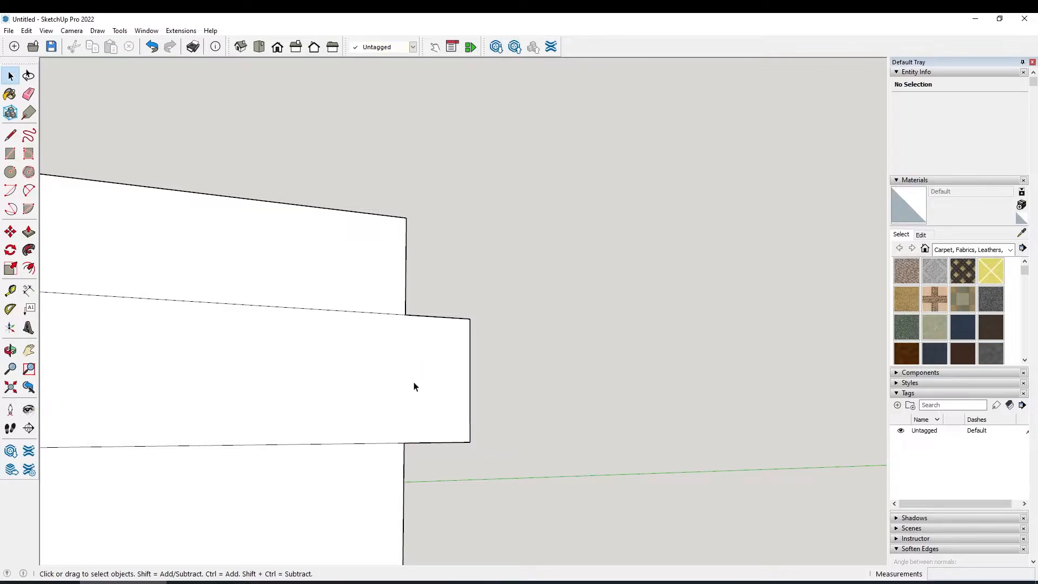
# Open Side B for editing and draw a line across the tab, 1/4" in from its outer edge
pyautogui.doubleClick(423, 404)
pyautogui.click(429, 413)
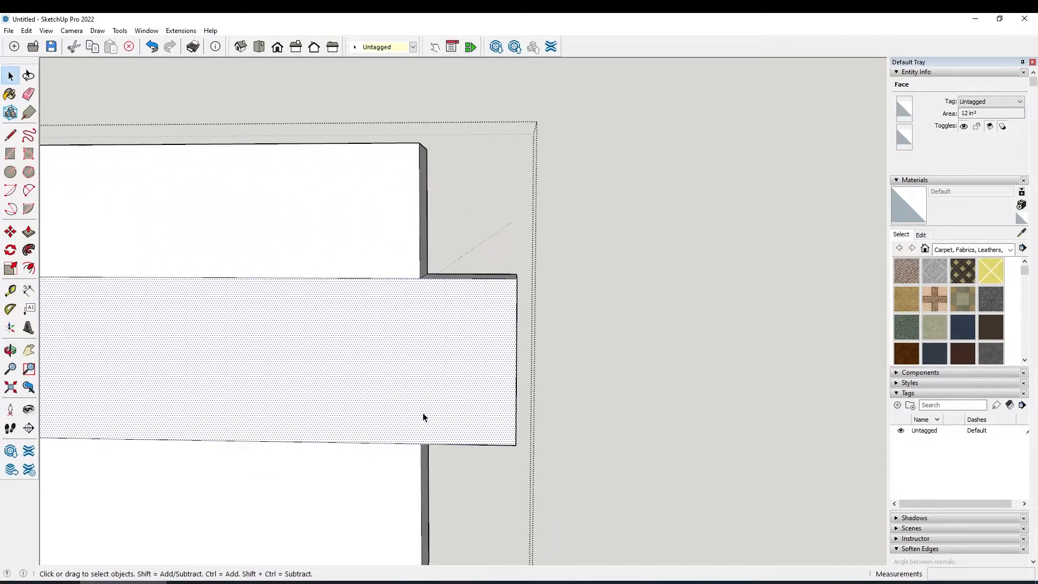
pyautogui.press('l')
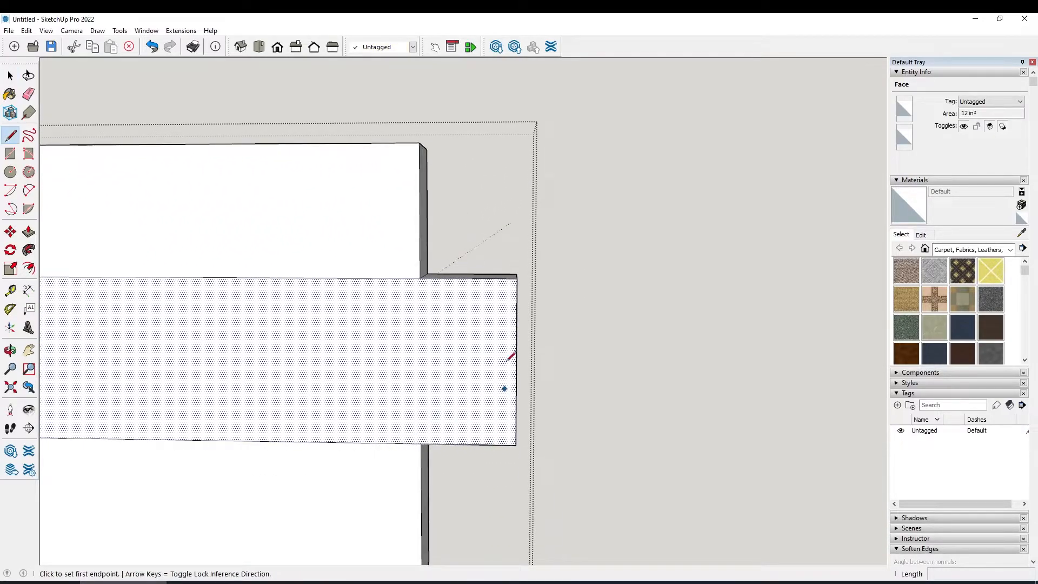
pyautogui.click(492, 278)
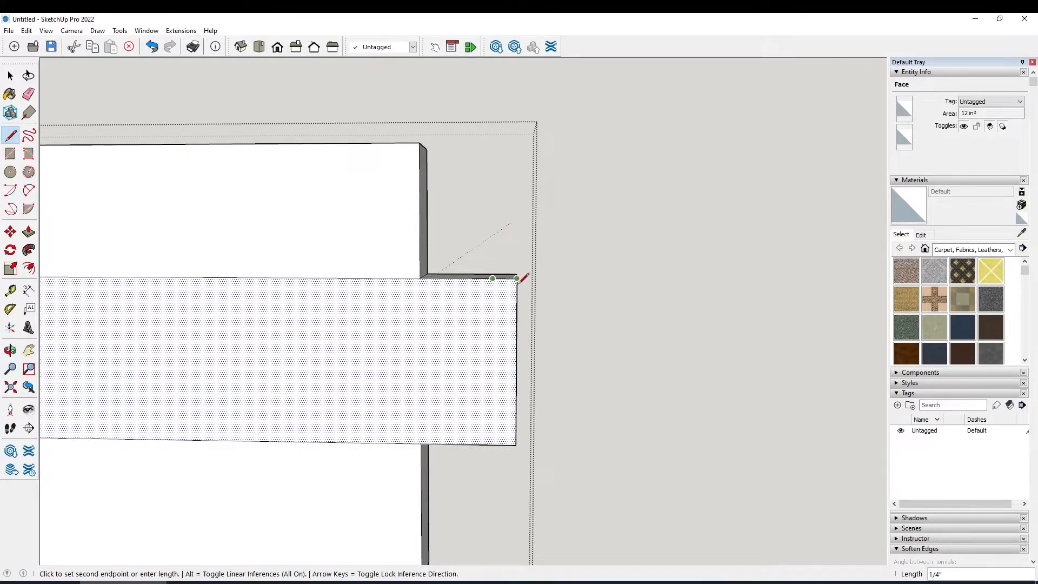
pyautogui.click(492, 444)
# Inside Side B, draw both diagonals between the cross line and the tab's shoulder, erase the cross line, and leave the component
pyautogui.click(491, 444)
pyautogui.click(420, 278)
pyautogui.click(421, 444)
pyautogui.click(493, 278)
pyautogui.press('space')
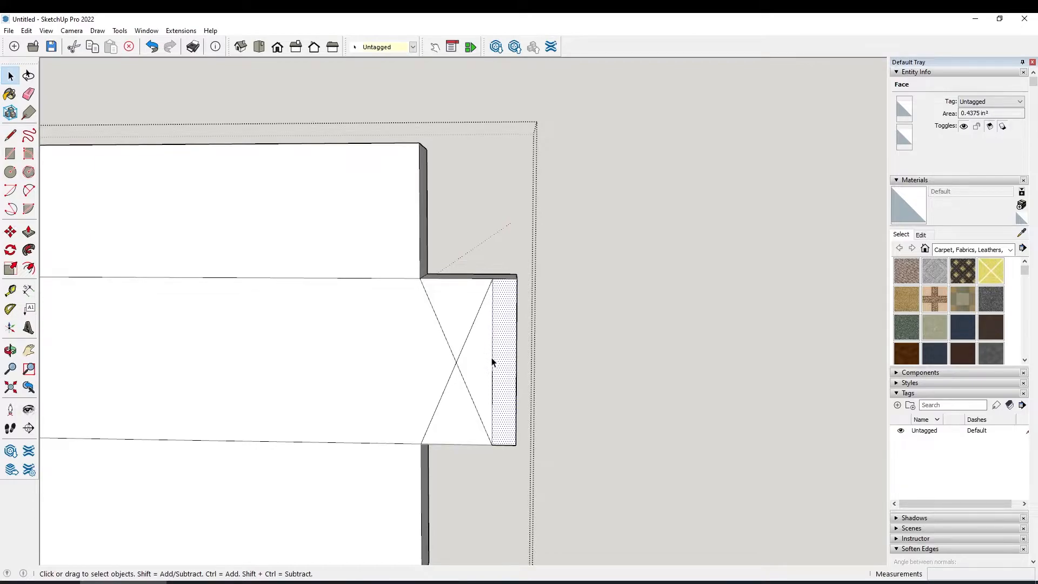
pyautogui.press('e')
pyautogui.click(493, 358)
pyautogui.press('space')
pyautogui.click(628, 380)
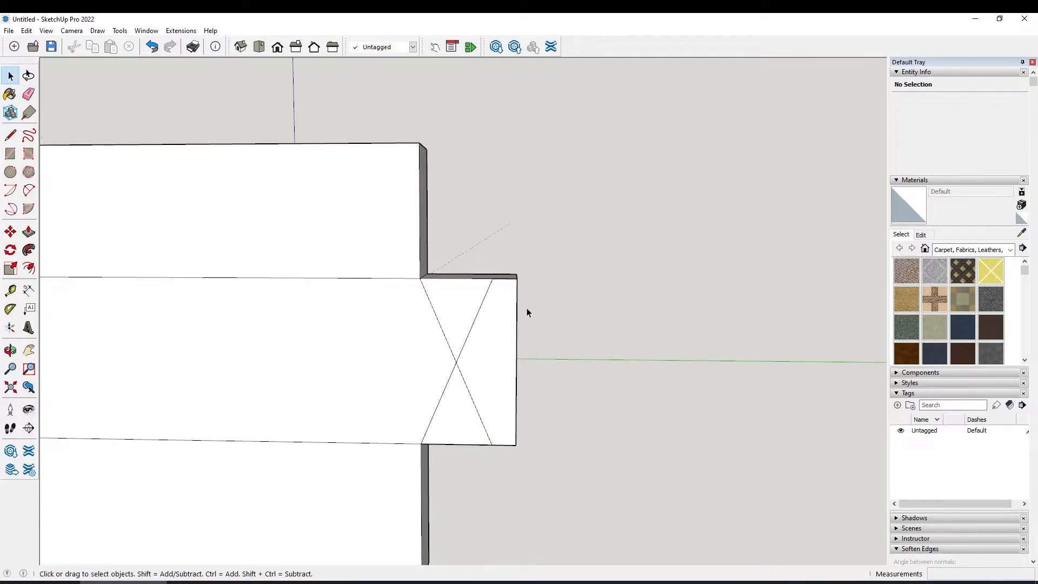
# Try to erase the 1/4" segment of the tab's upper edge near the outer corner, and undo the attempt
pyautogui.press('e')
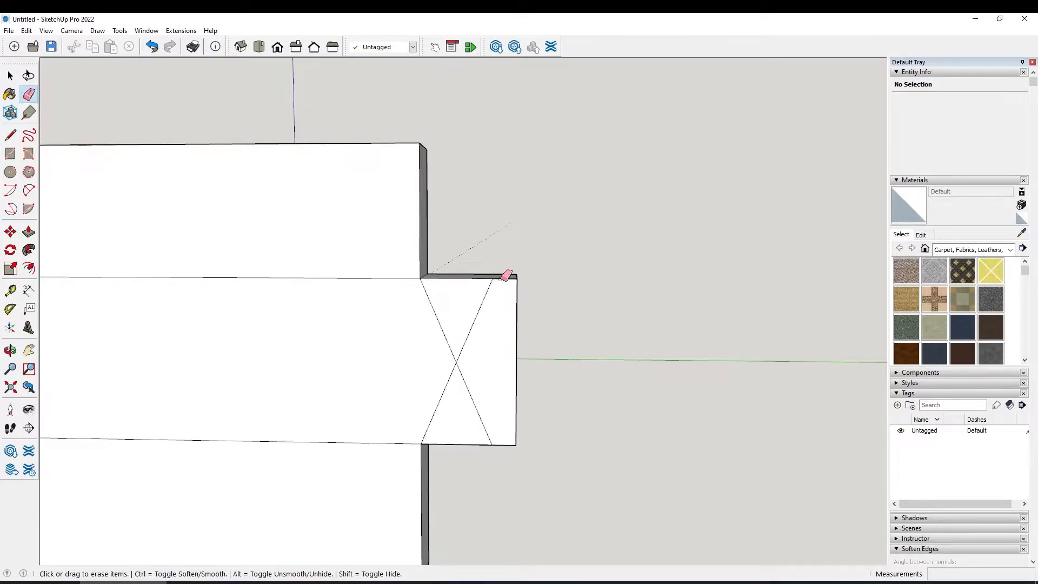
pyautogui.click(503, 278)
pyautogui.hotkey('ctrl', 'z')
pyautogui.press('space')
pyautogui.click(505, 279)
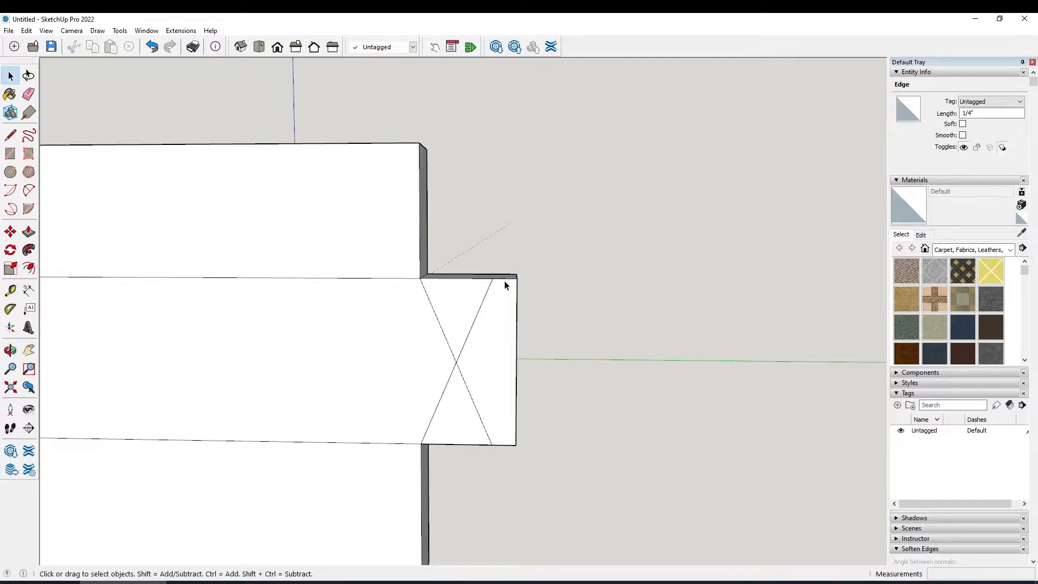
pyautogui.click(546, 311)
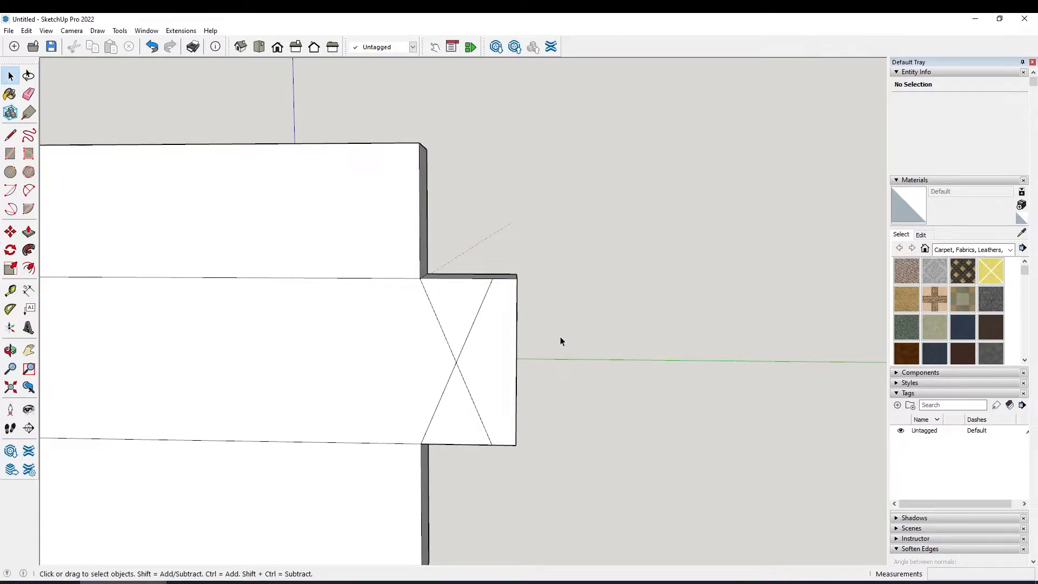
# Inside Side B, draw a square on the tab centered on the diagonals' crossing, with each side 1/4" from the center
pyautogui.click(496, 366)
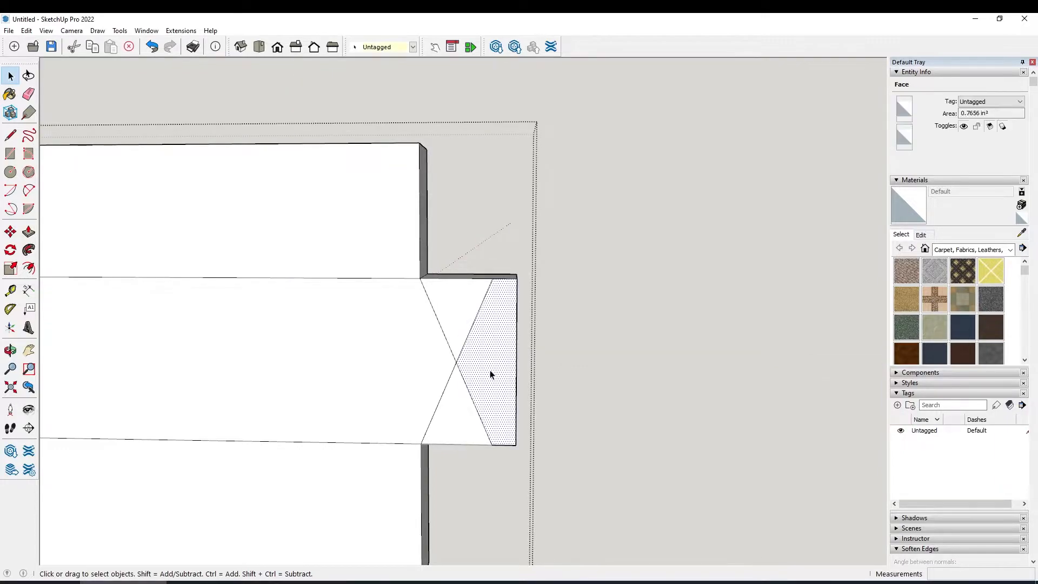
pyautogui.press('l')
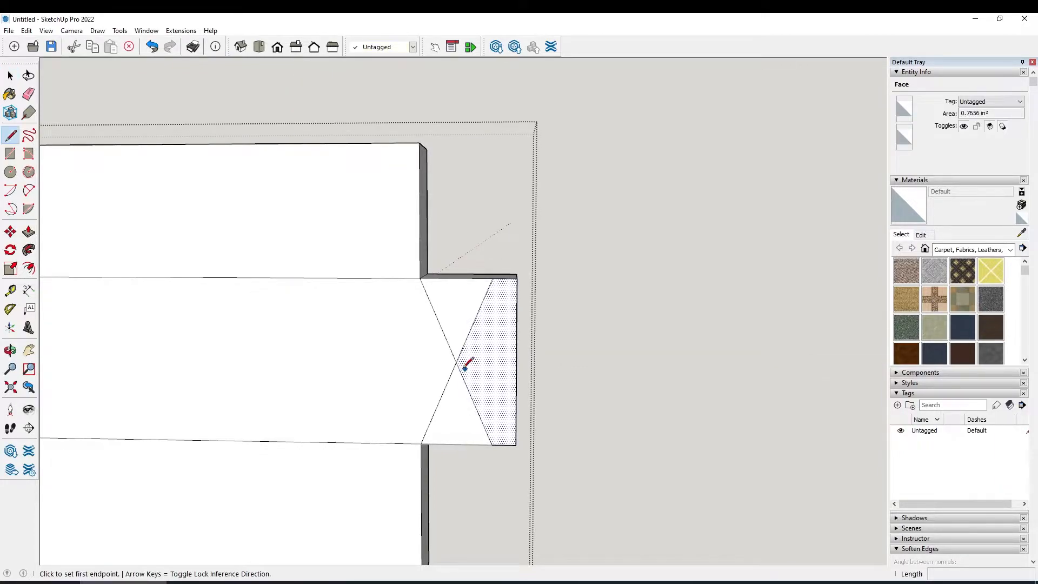
pyautogui.click(456, 363)
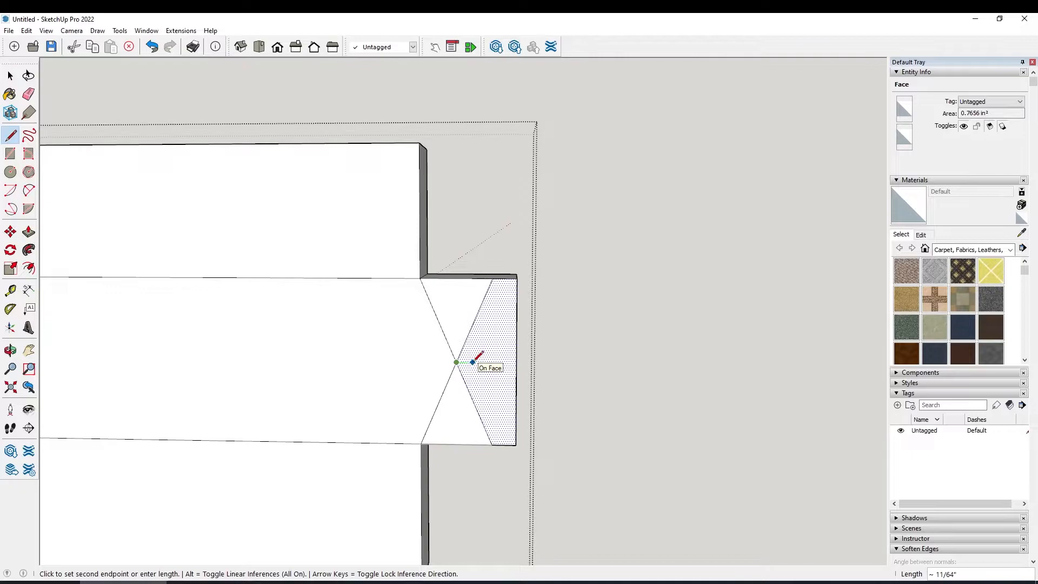
pyautogui.write('.25')
pyautogui.press('Return')
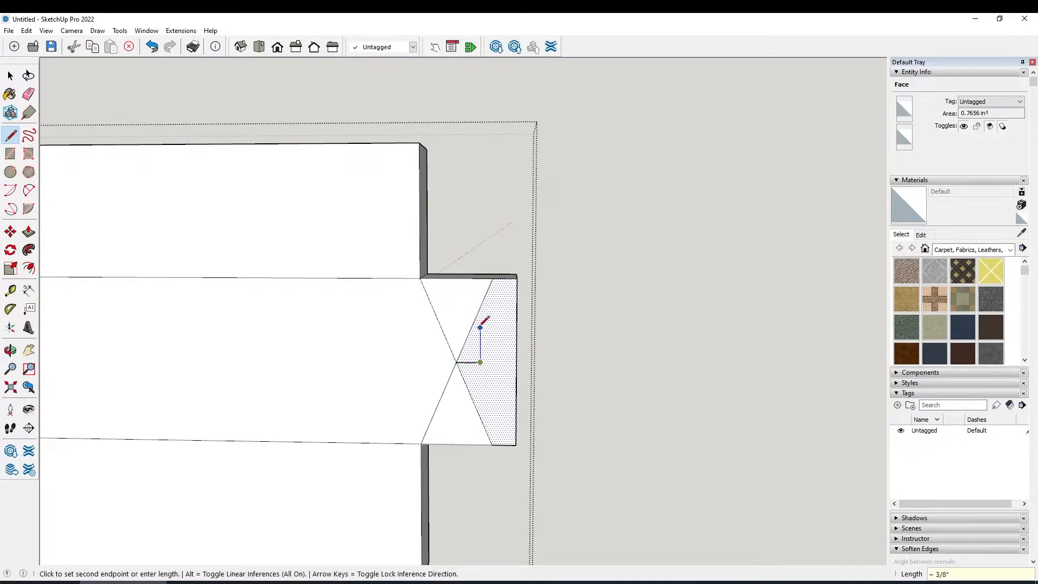
pyautogui.write('.25')
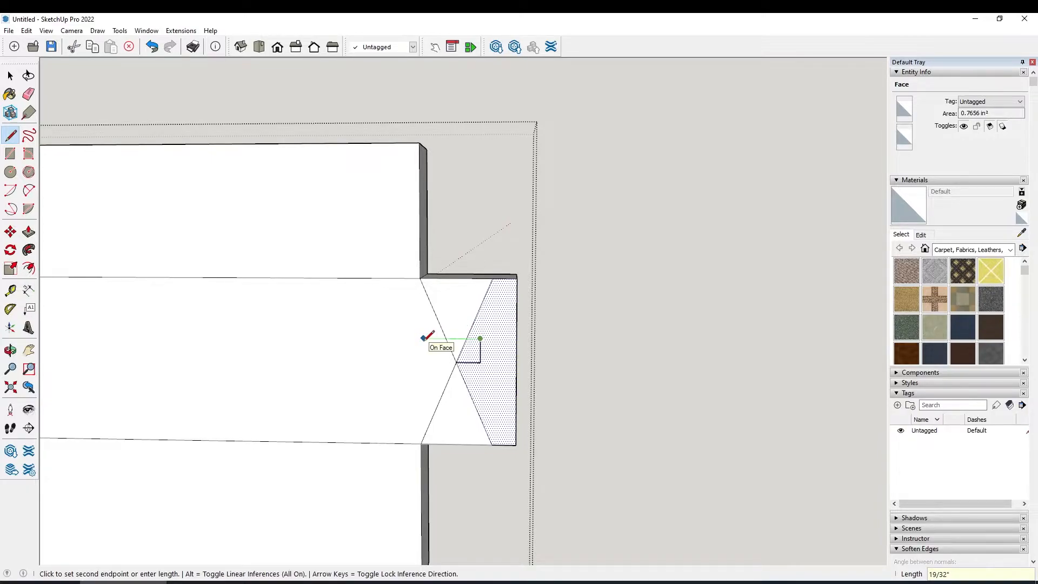
pyautogui.press('Return')
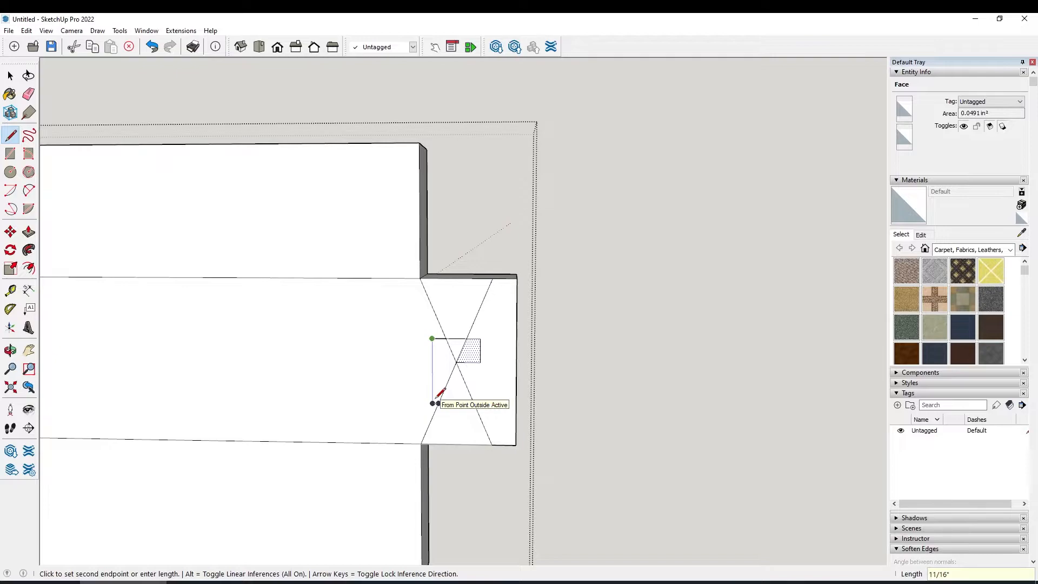
pyautogui.press('Return')
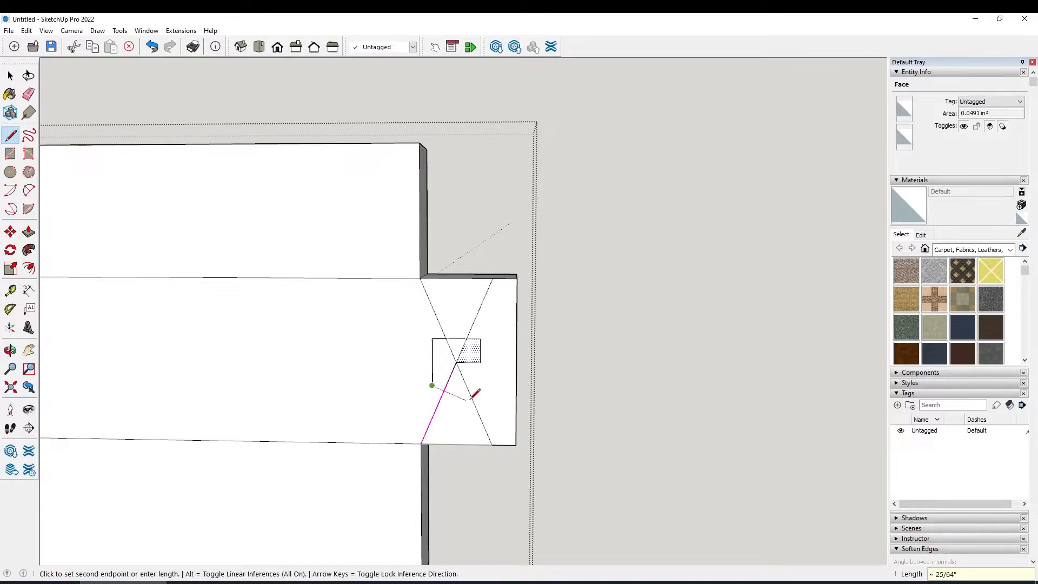
pyautogui.click(480, 385)
pyautogui.click(480, 361)
pyautogui.press('space')
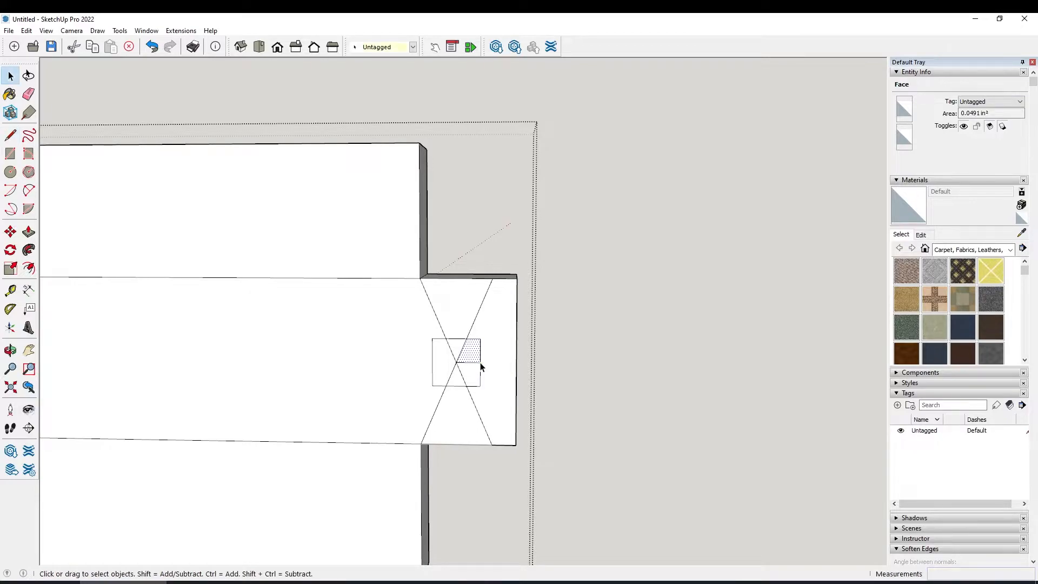
# Erase the diagonals and the short center line inside and around the square on the tab
pyautogui.press('e')
pyautogui.click(476, 321)
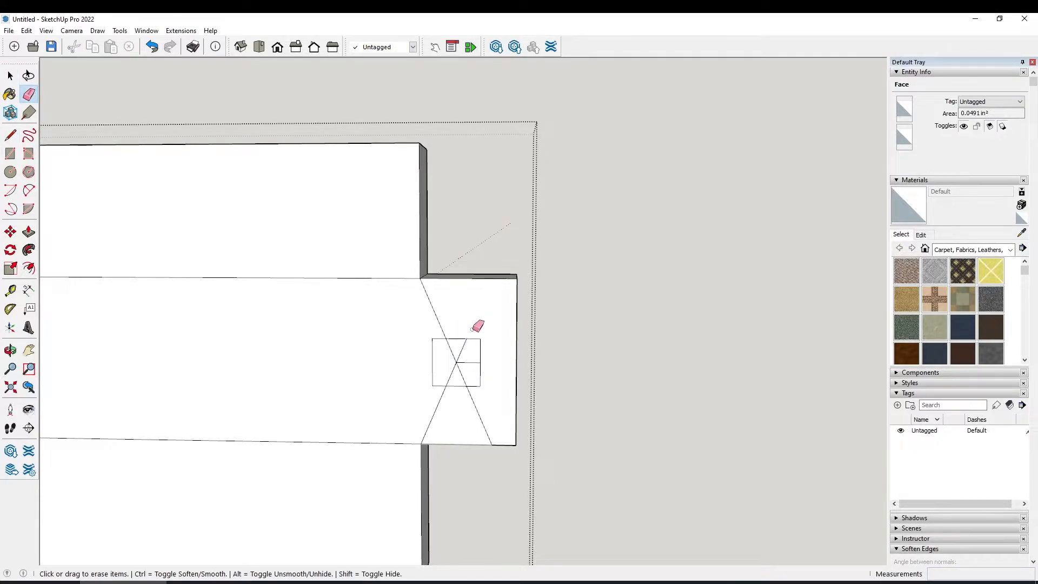
pyautogui.moveTo(461, 360); pyautogui.dragTo(459, 371)
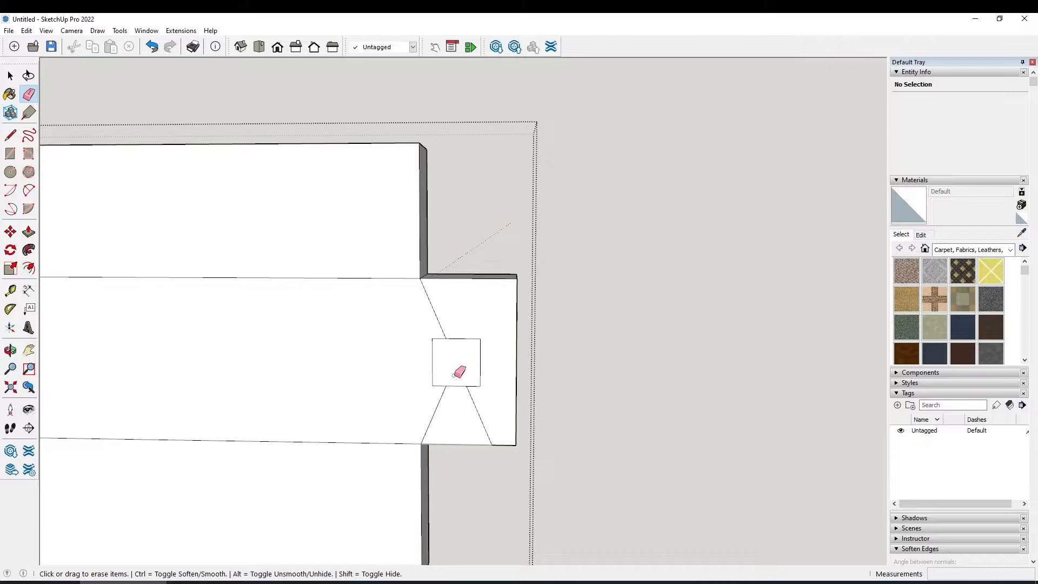
pyautogui.click(439, 404)
pyautogui.click(474, 405)
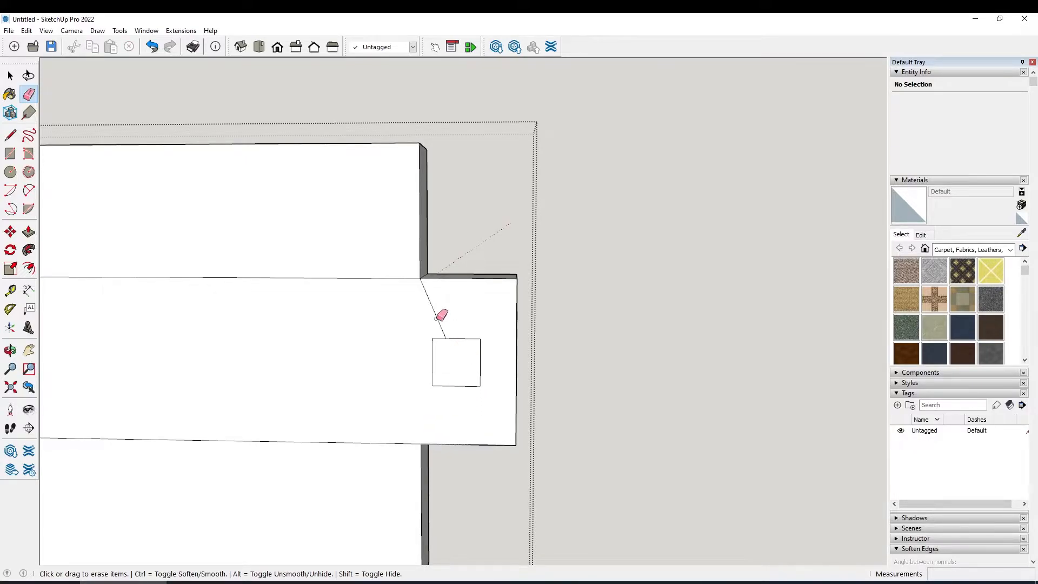
# Push the square face 0.25" into the tab to form a recess
pyautogui.press('space')
pyautogui.click(457, 373)
pyautogui.press('p')
pyautogui.click(457, 374)
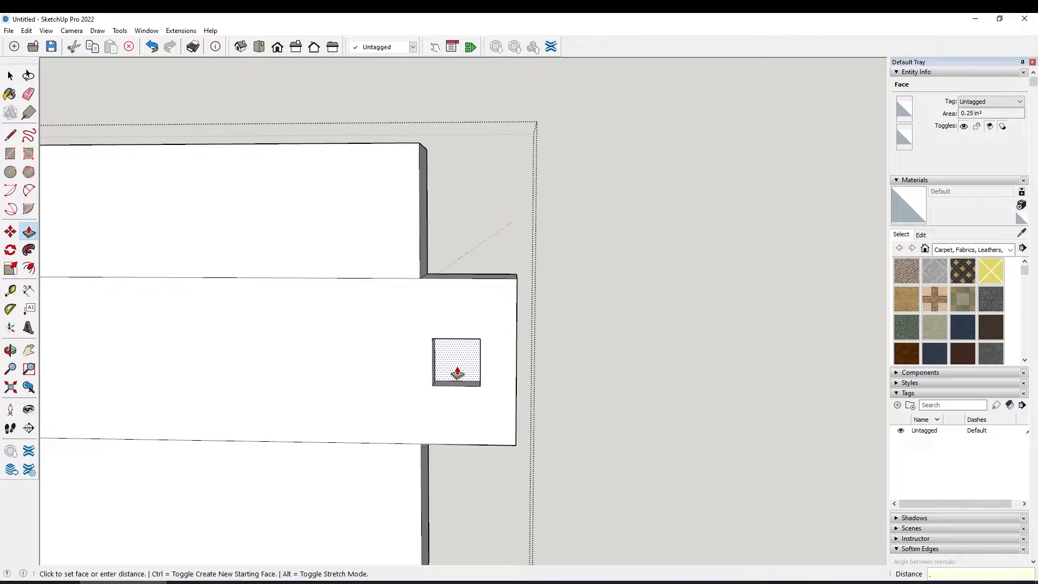
pyautogui.write('.25')
pyautogui.press('Return')
pyautogui.press('space')
# Draw both corner-to-corner diagonals across the floor of the square recess
pyautogui.scroll(6, 457, 371)
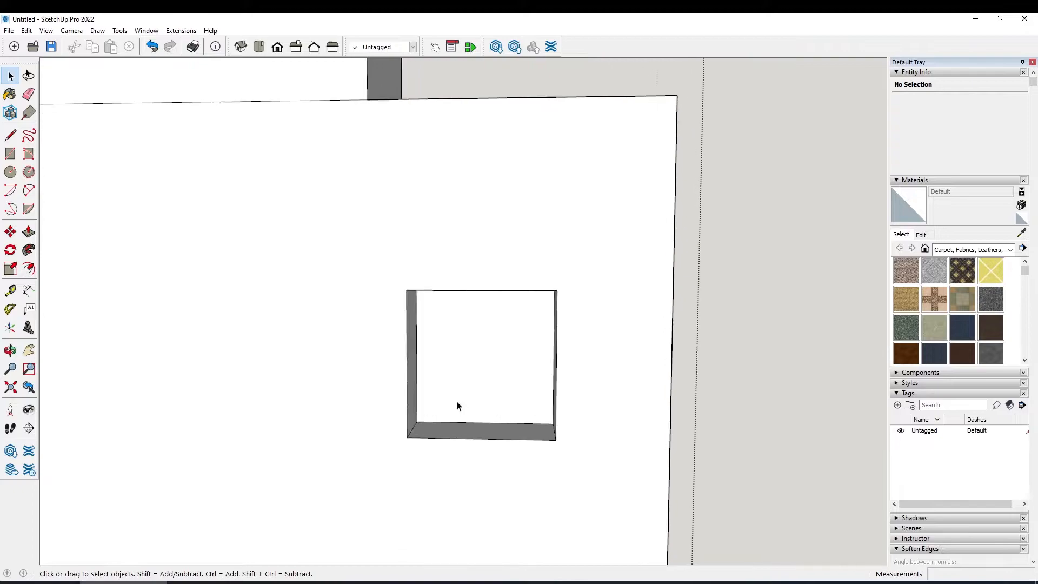
pyautogui.scroll(8, 457, 406)
pyautogui.scroll(1, 458, 406)
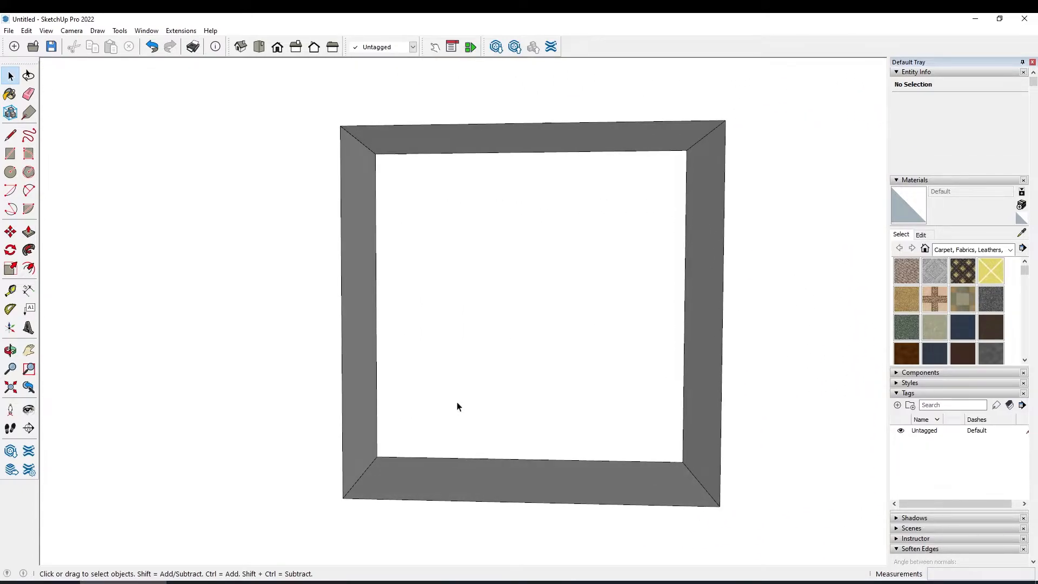
pyautogui.press('h')
pyautogui.moveTo(454, 400); pyautogui.dragTo(402, 420)
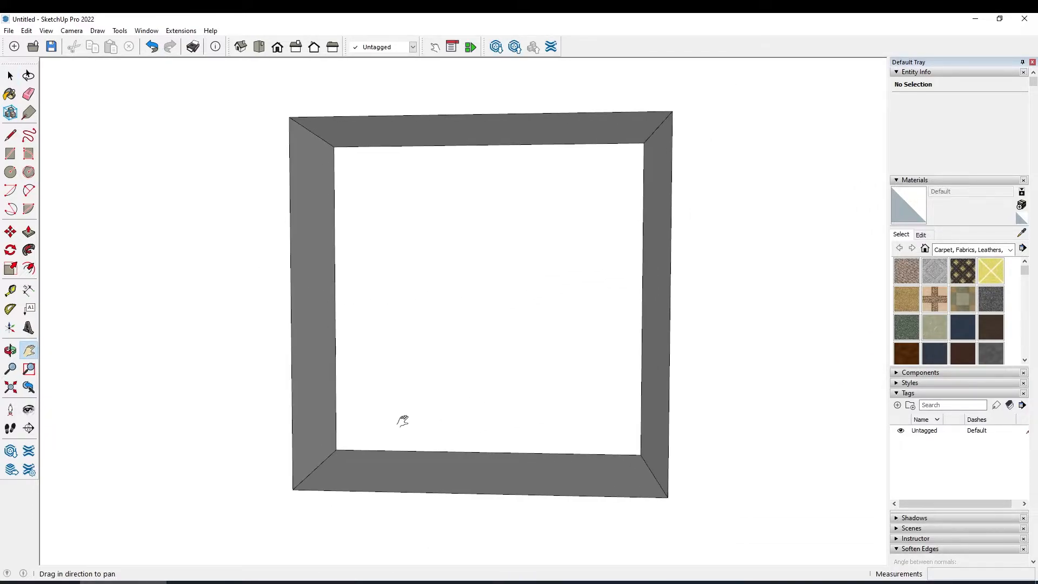
pyautogui.press('o')
pyautogui.moveTo(387, 434); pyautogui.dragTo(481, 413)
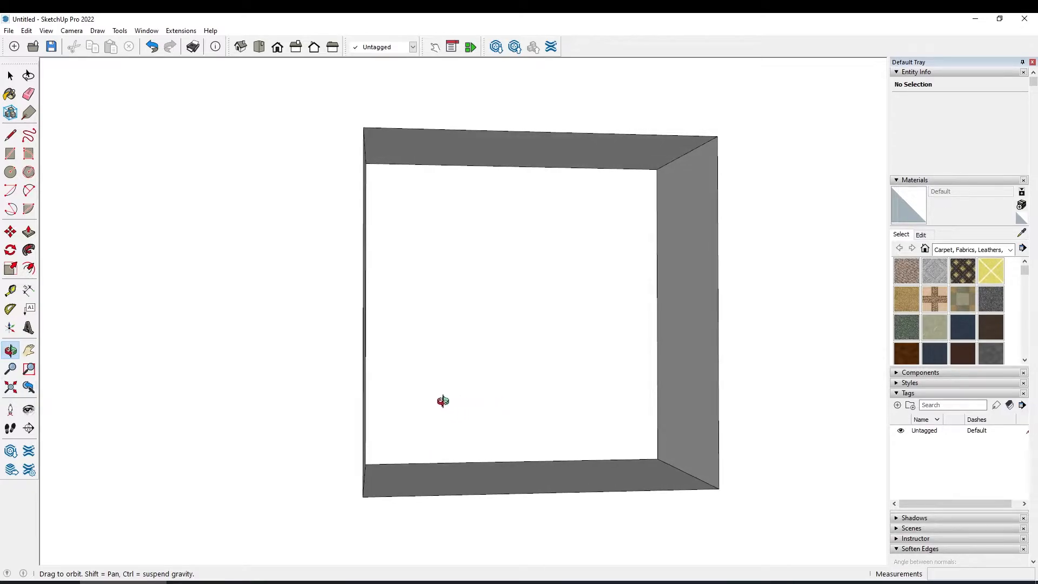
pyautogui.scroll(-3, 431, 385)
pyautogui.scroll(4, 431, 385)
pyautogui.scroll(-5, 429, 389)
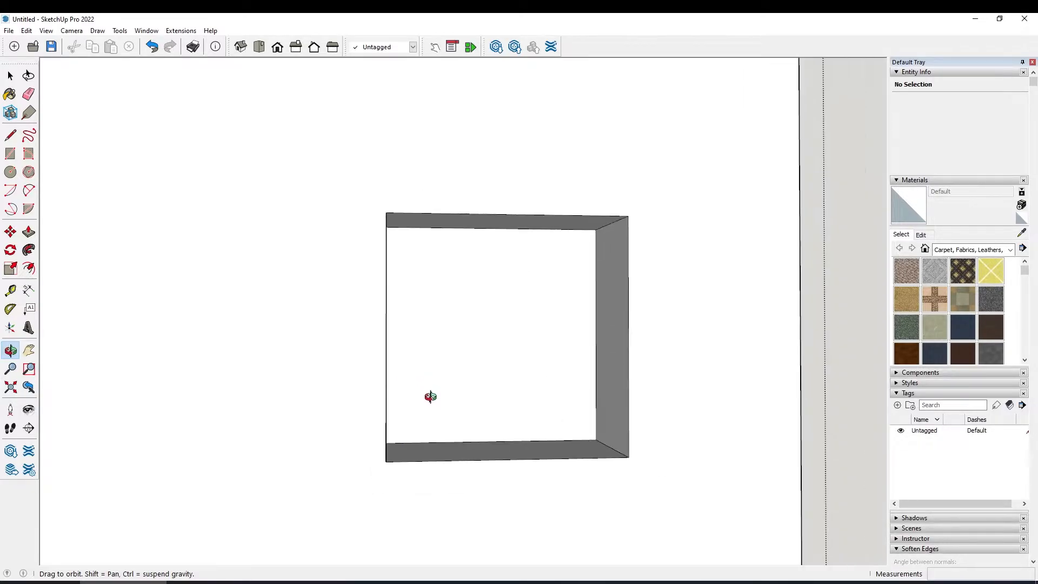
pyautogui.scroll(4, 430, 401)
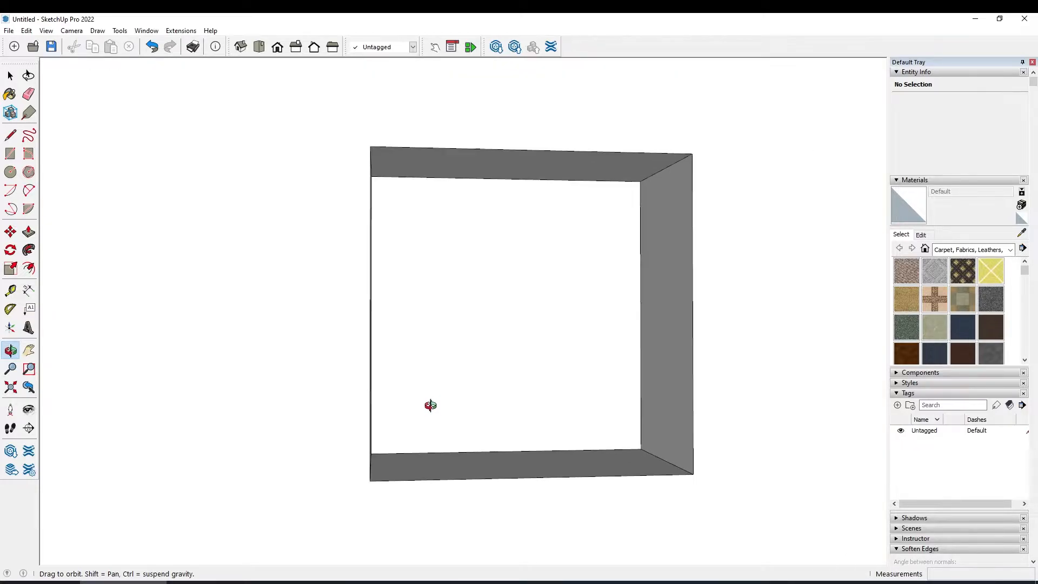
pyautogui.scroll(6, 436, 397)
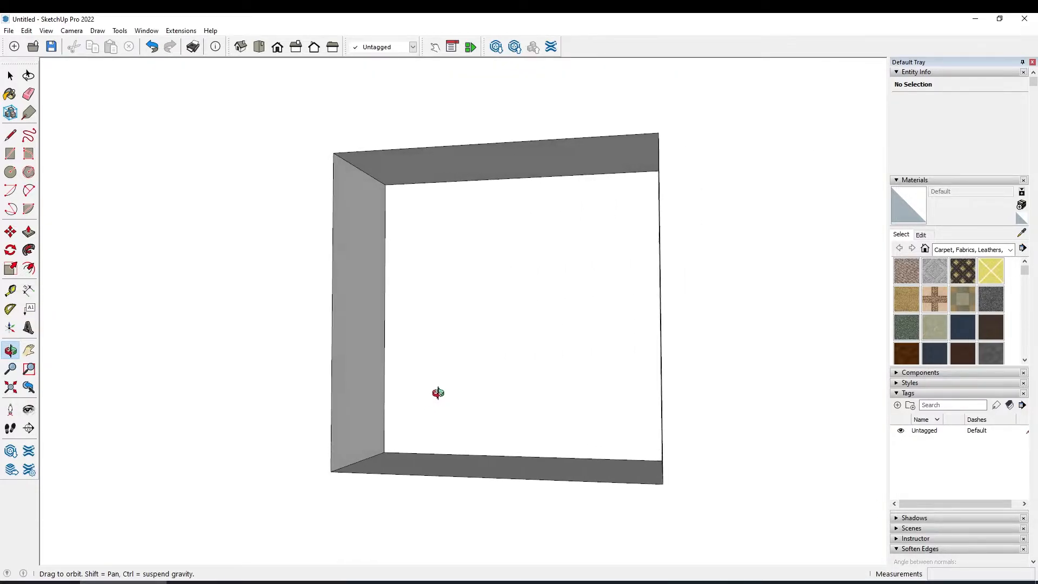
pyautogui.scroll(2, 446, 381)
pyautogui.scroll(-3, 449, 375)
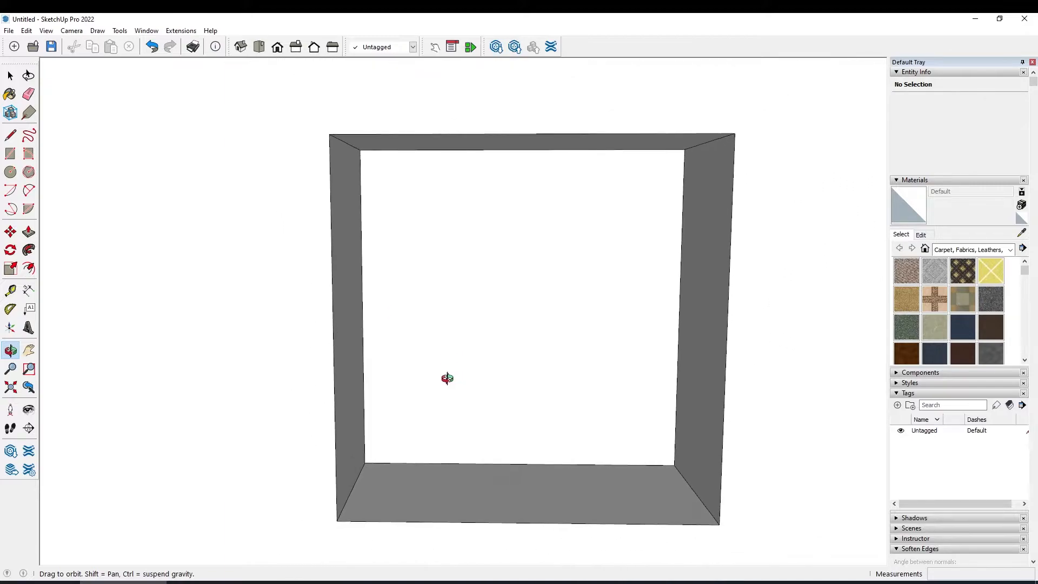
pyautogui.press('l')
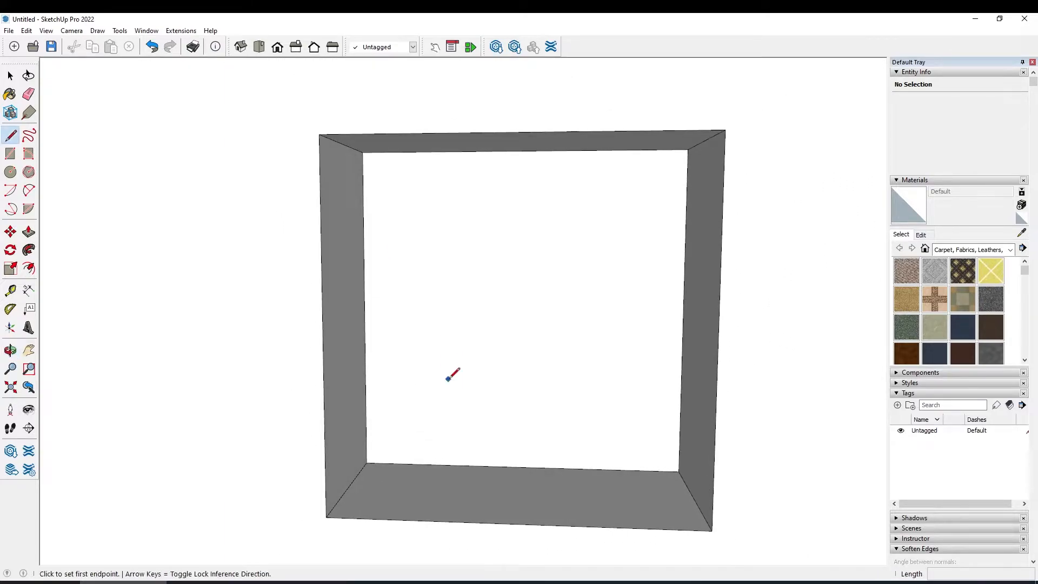
pyautogui.click(367, 463)
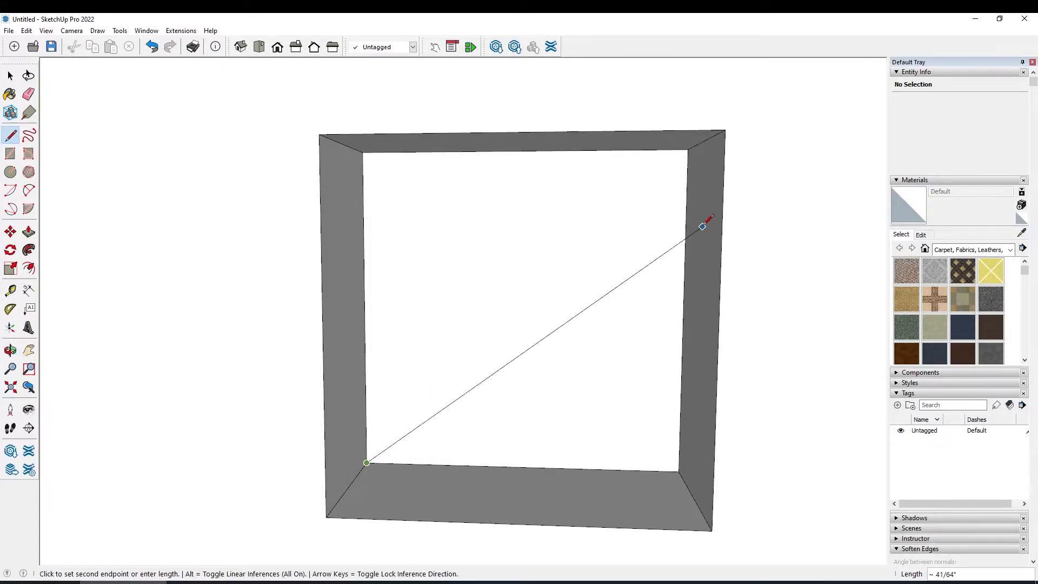
pyautogui.click(687, 148)
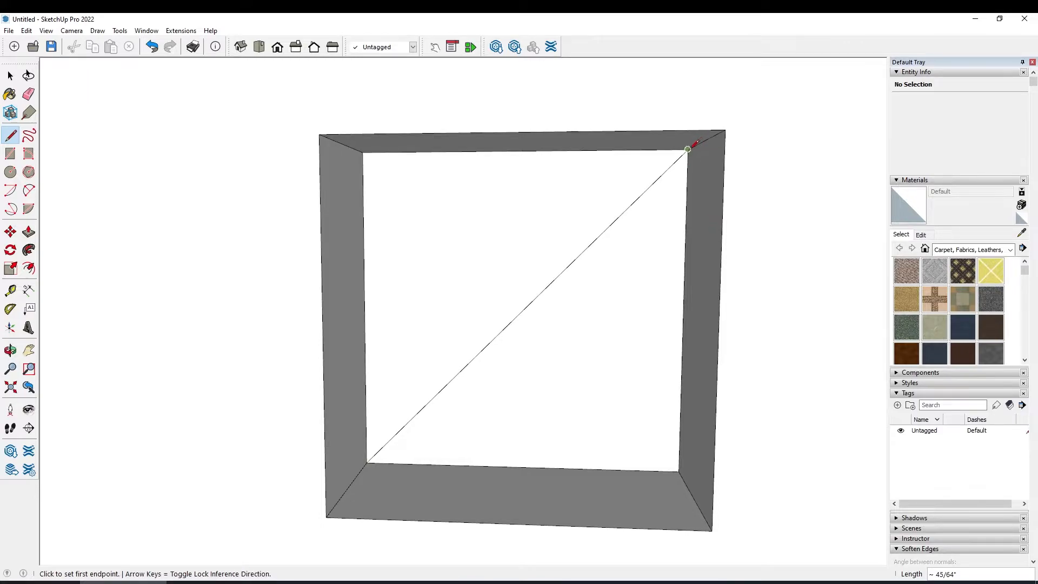
pyautogui.click(362, 152)
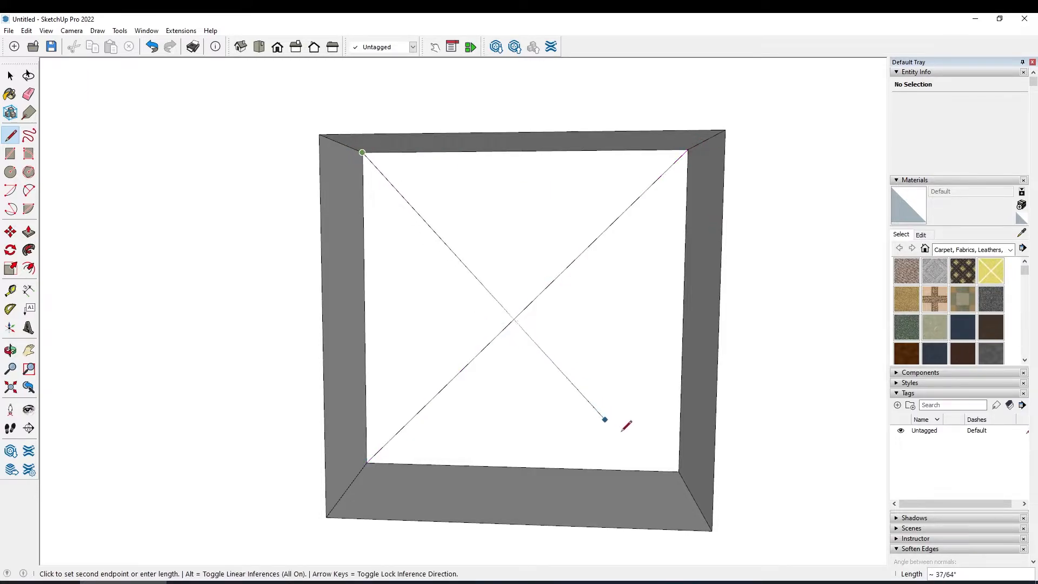
pyautogui.click(678, 471)
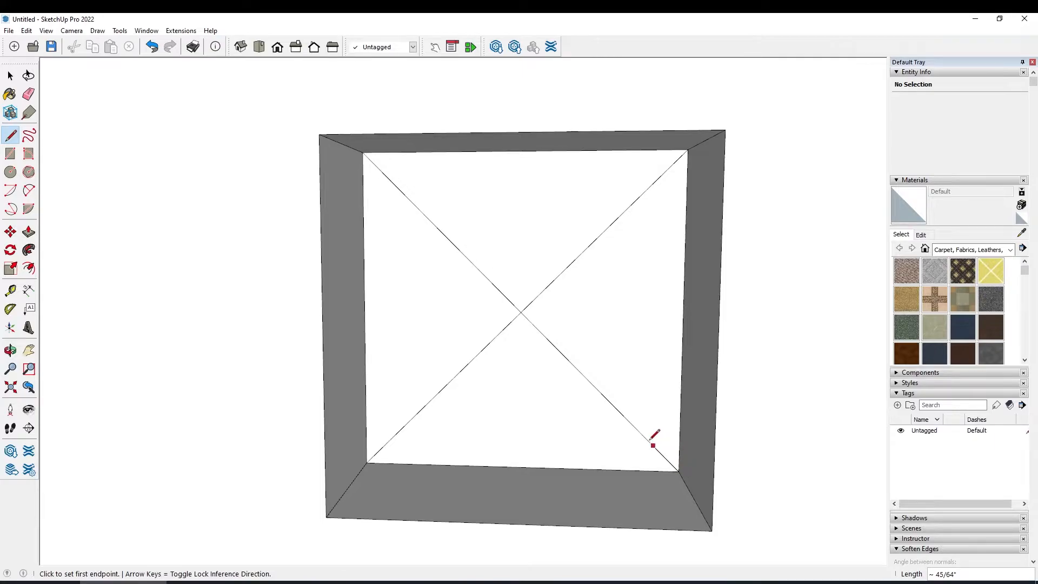
# Draw a circle with a 5/32" radius on the recess floor, centered where the diagonals cross
pyautogui.press('c')
pyautogui.click(521, 312)
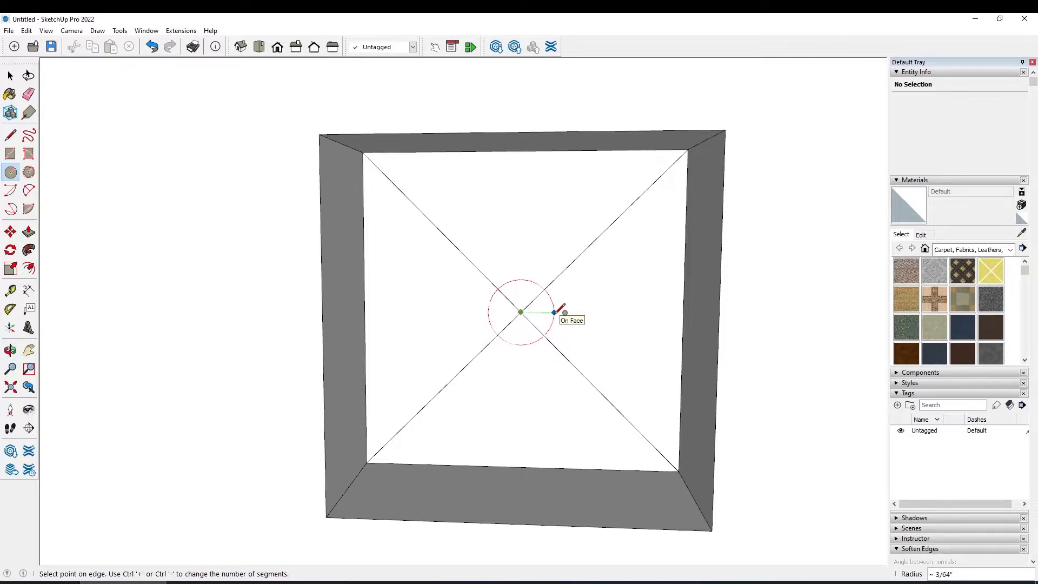
pyautogui.write('5/32')
pyautogui.press('Return')
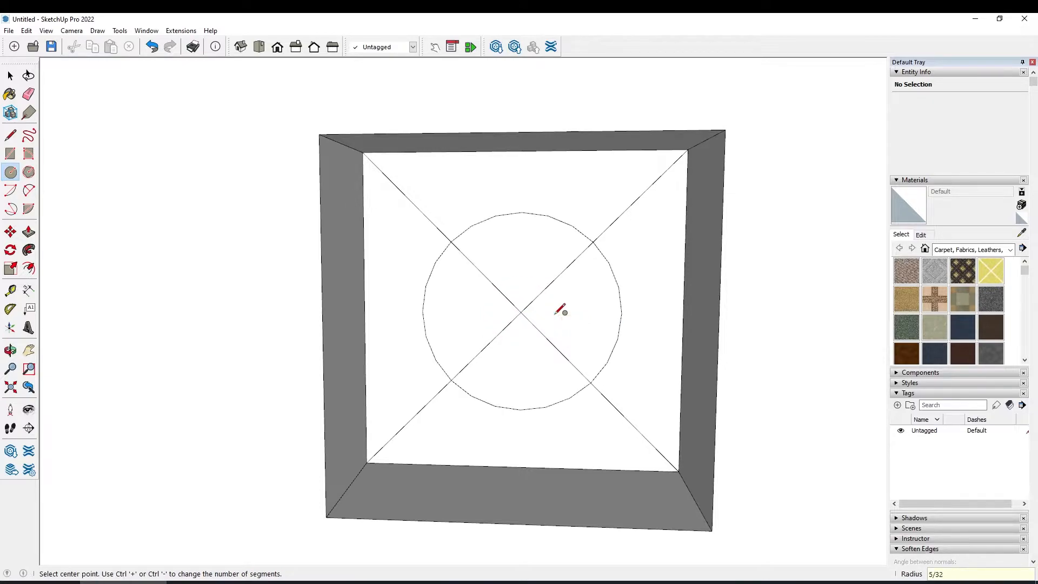
pyautogui.press('space')
# Erase the diagonal lines inside and outside the circle on the recess floor
pyautogui.press('e')
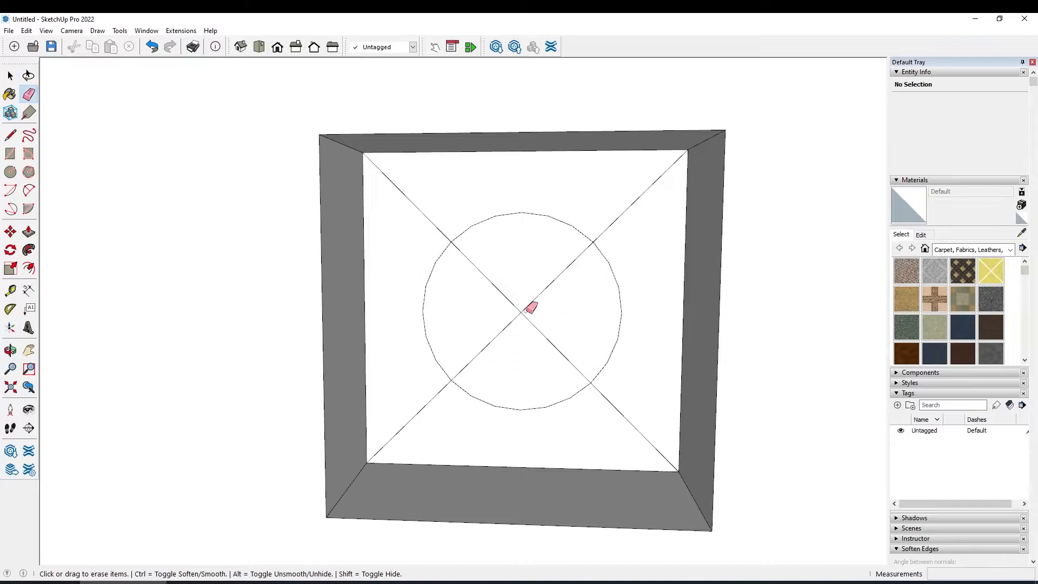
pyautogui.moveTo(523, 312); pyautogui.dragTo(530, 326)
pyautogui.click(430, 218)
pyautogui.click(618, 216)
pyautogui.click(620, 413)
pyautogui.click(427, 404)
pyautogui.press('space')
# Set the circle's number of segments to 48
pyautogui.click(459, 388)
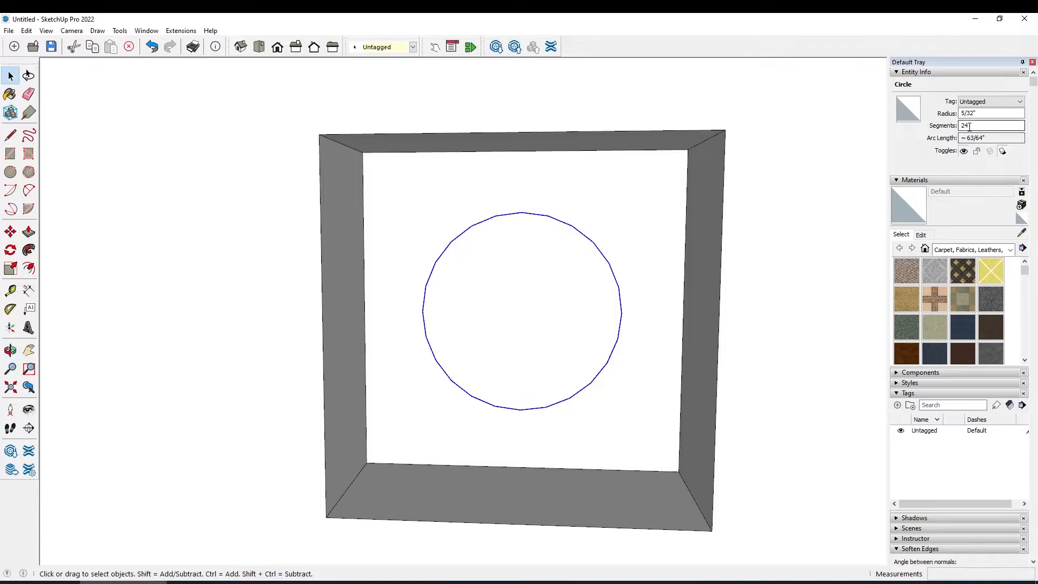
pyautogui.click(964, 125)
pyautogui.press('Tab')
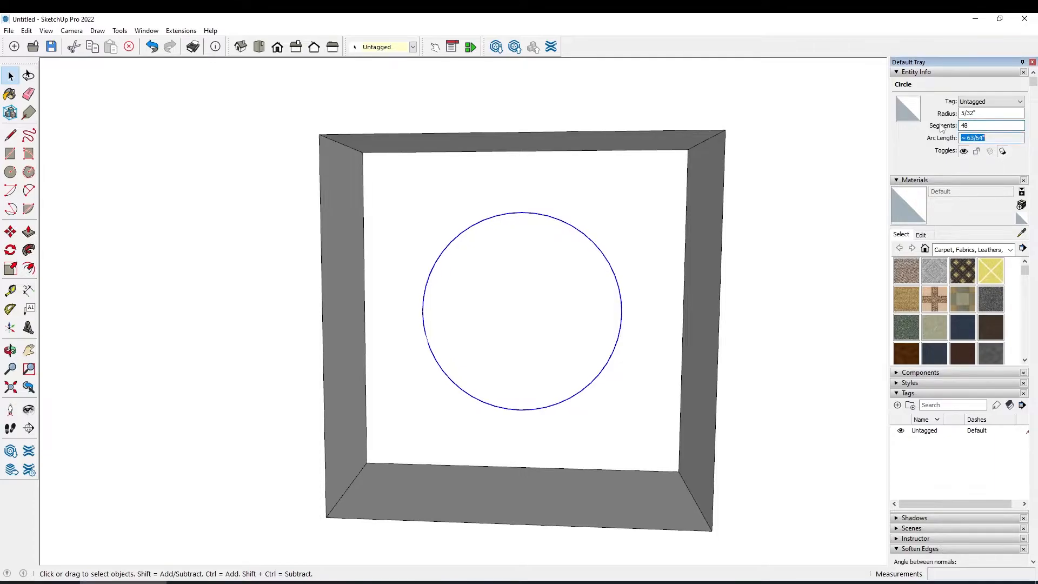
# Offset the circle inward by 15/128" to create the smaller screw hole outline
pyautogui.click(451, 385)
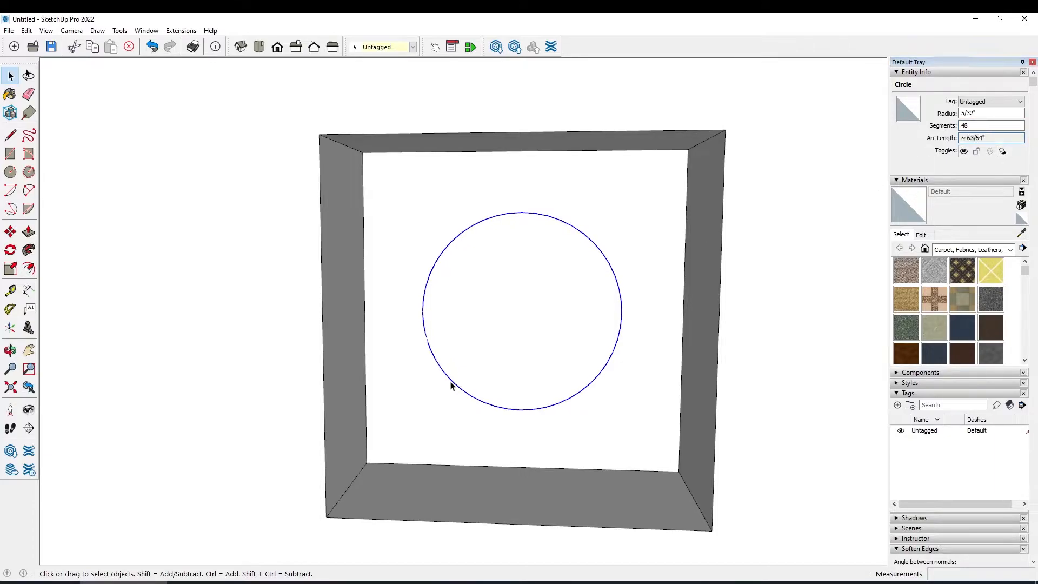
pyautogui.click(29, 268)
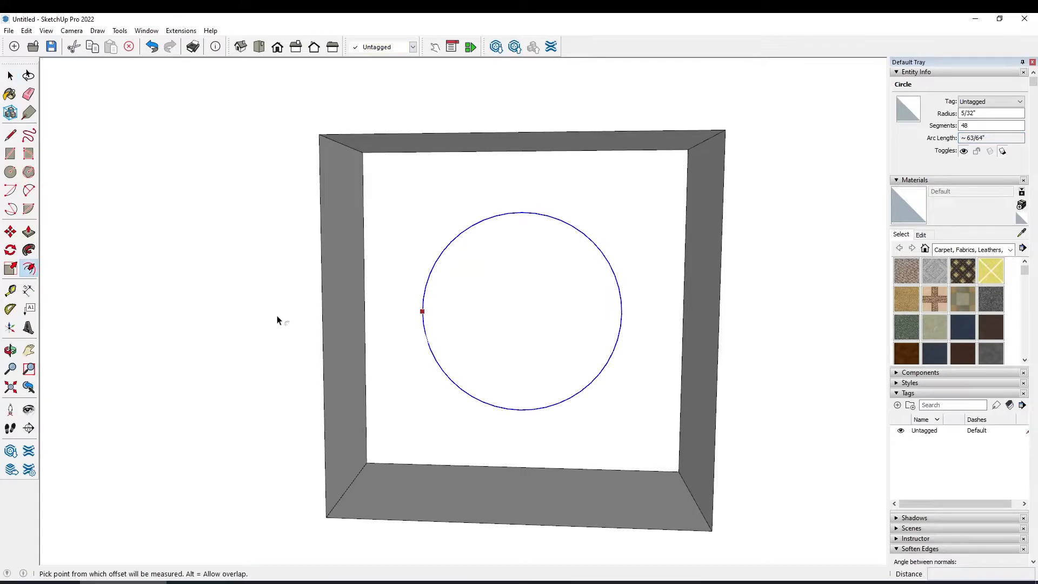
pyautogui.click(429, 358)
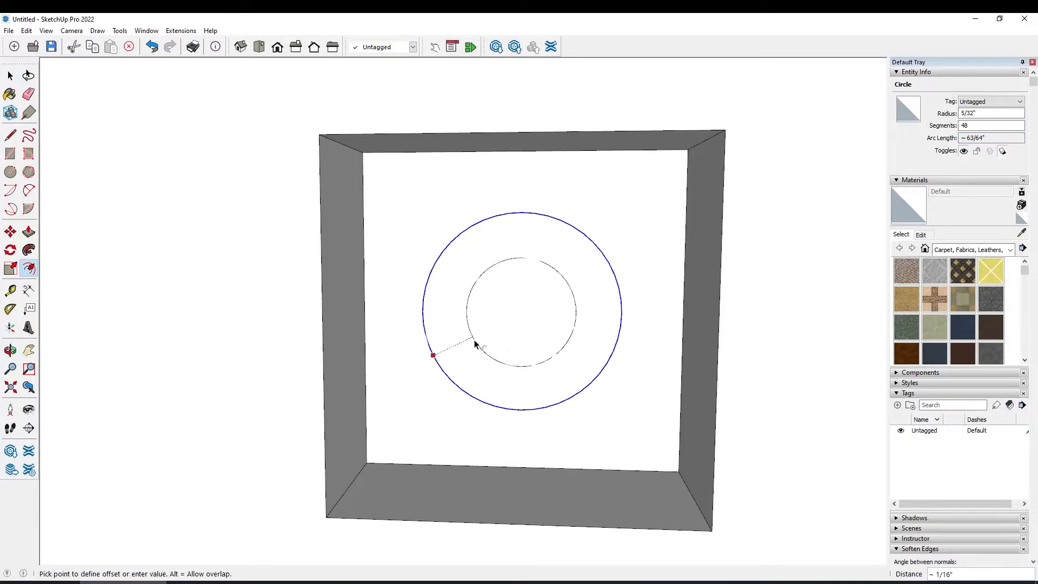
pyautogui.write('15/128')
pyautogui.press('Return')
pyautogui.press('space')
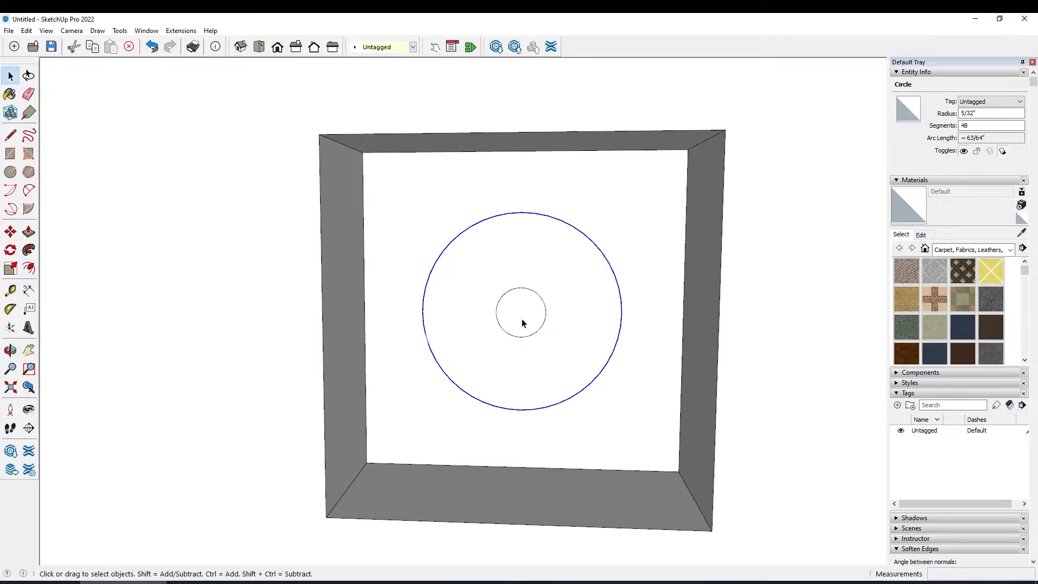
# Push the small circle on the recess floor through the tab to its back face to make the screw hole
pyautogui.click(516, 312)
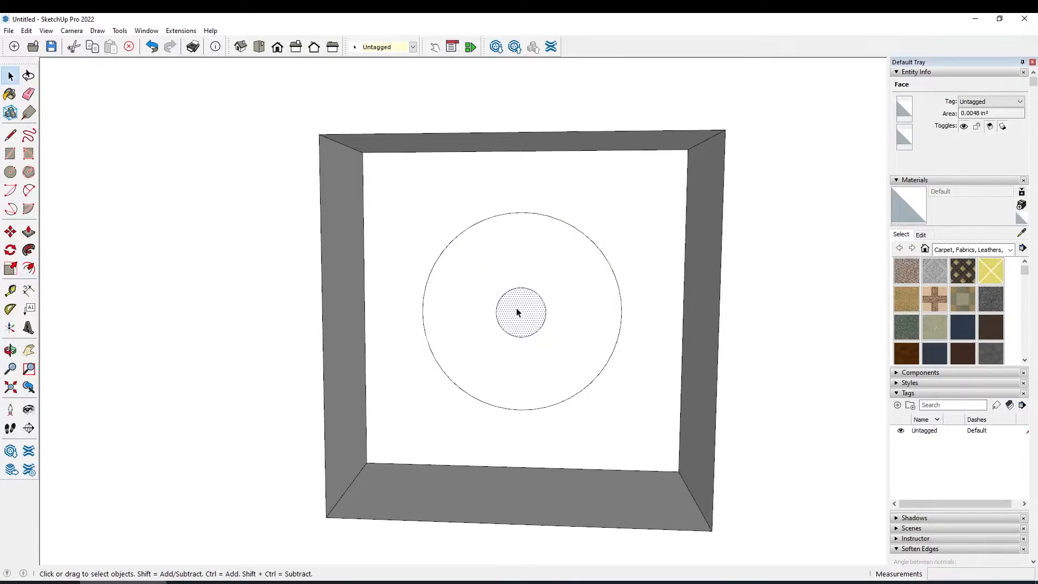
pyautogui.press('p')
pyautogui.click(516, 314)
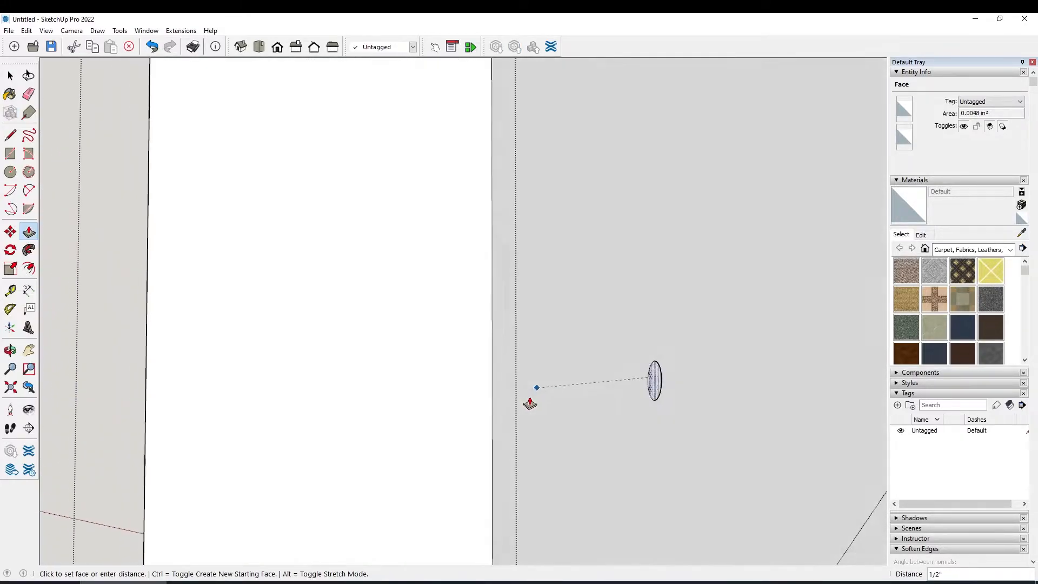
pyautogui.click(558, 401)
pyautogui.moveTo(558, 401); pyautogui.dragTo(428, 371, button='middle')
# Move the front edge of the screw hole 9/64" into the tab to form the conical countersink
pyautogui.press('space')
pyautogui.click(427, 363)
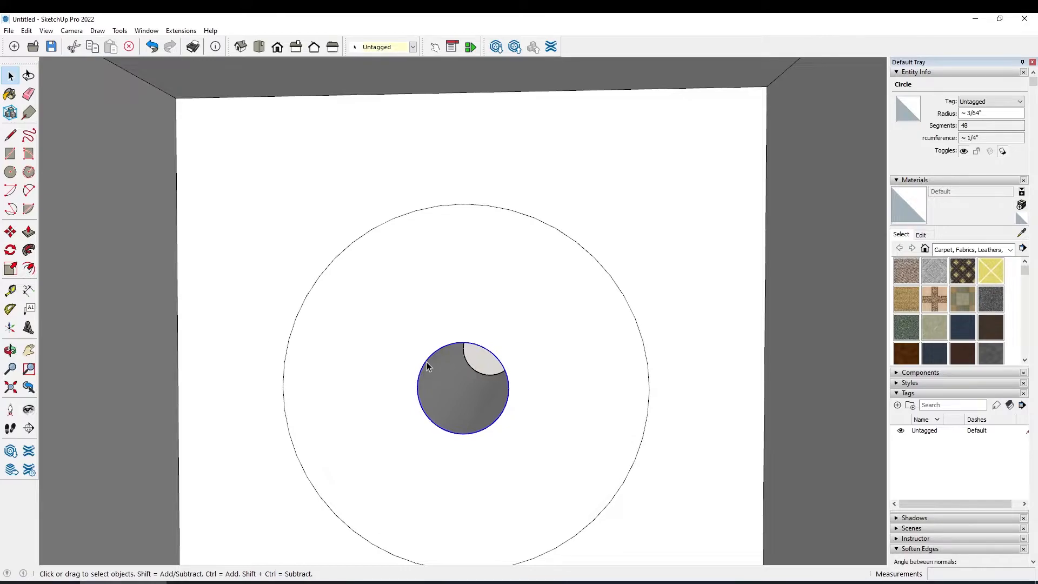
pyautogui.press('m')
pyautogui.click(426, 362)
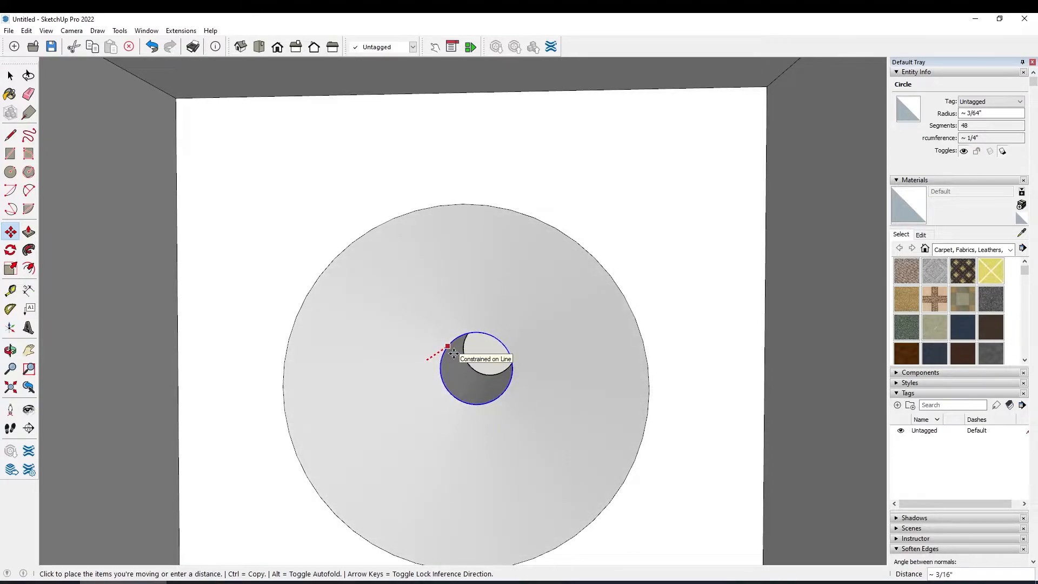
pyautogui.write('9/64')
pyautogui.press('Return')
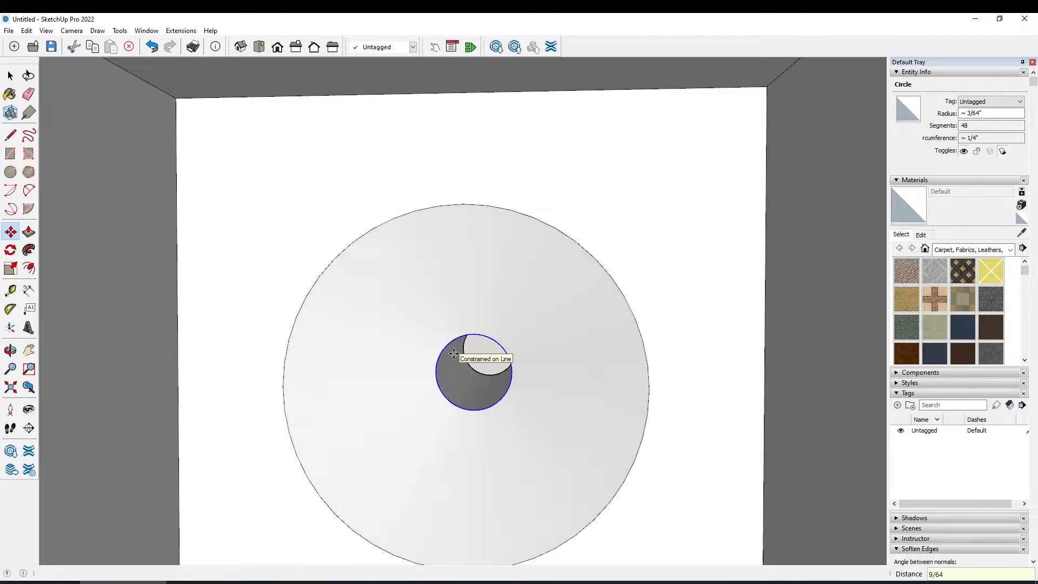
# Erase the two horizontal lines crossing the outer face of Side B and finish editing the component
pyautogui.moveTo(440, 398); pyautogui.dragTo(349, 398, button='middle')
pyautogui.scroll(-3, 236, 438)
pyautogui.scroll(5, 464, 336)
pyautogui.scroll(-8, 151, 437)
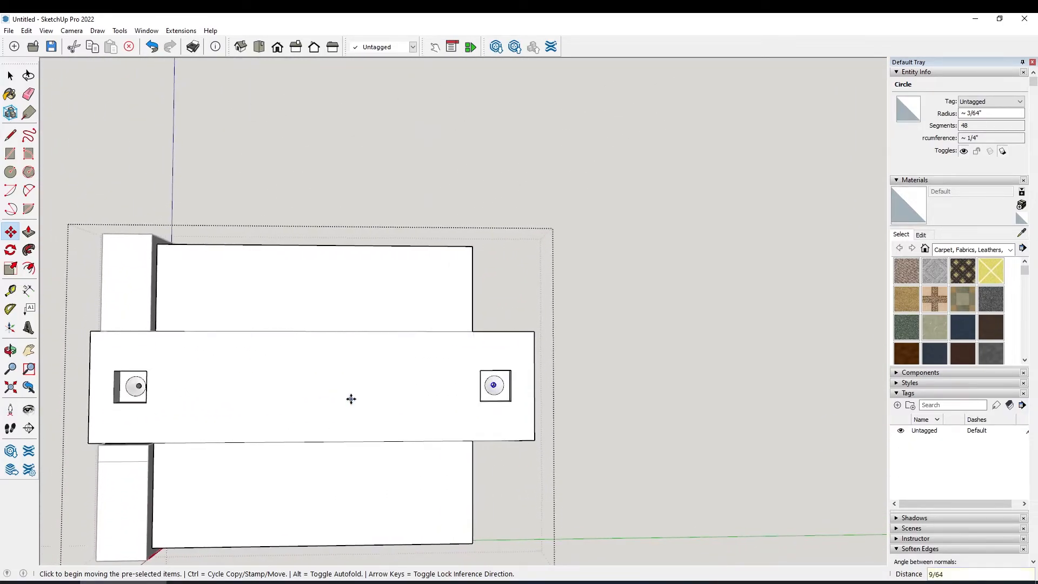
pyautogui.press('e')
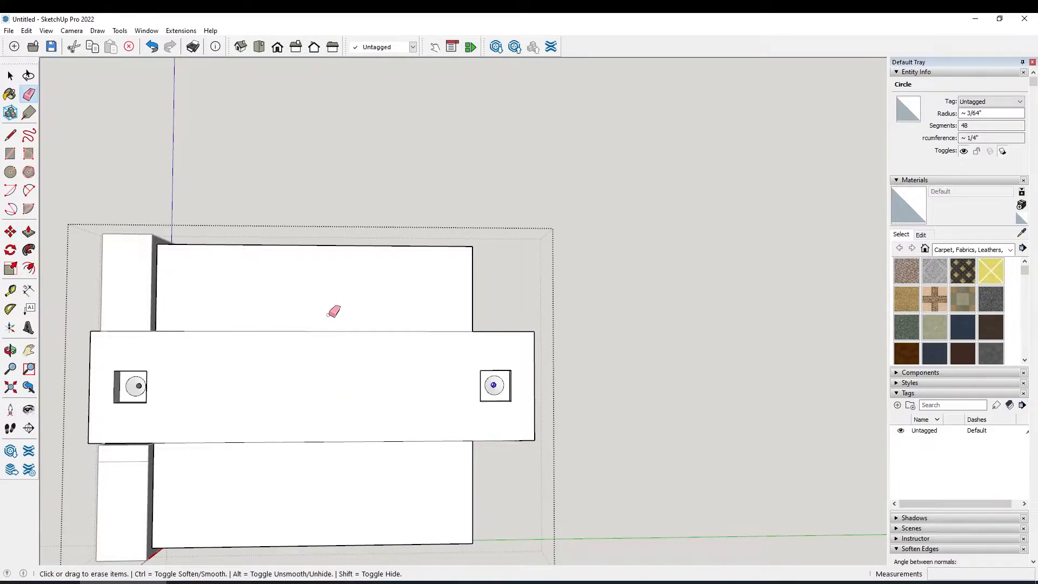
pyautogui.click(331, 331)
pyautogui.click(330, 440)
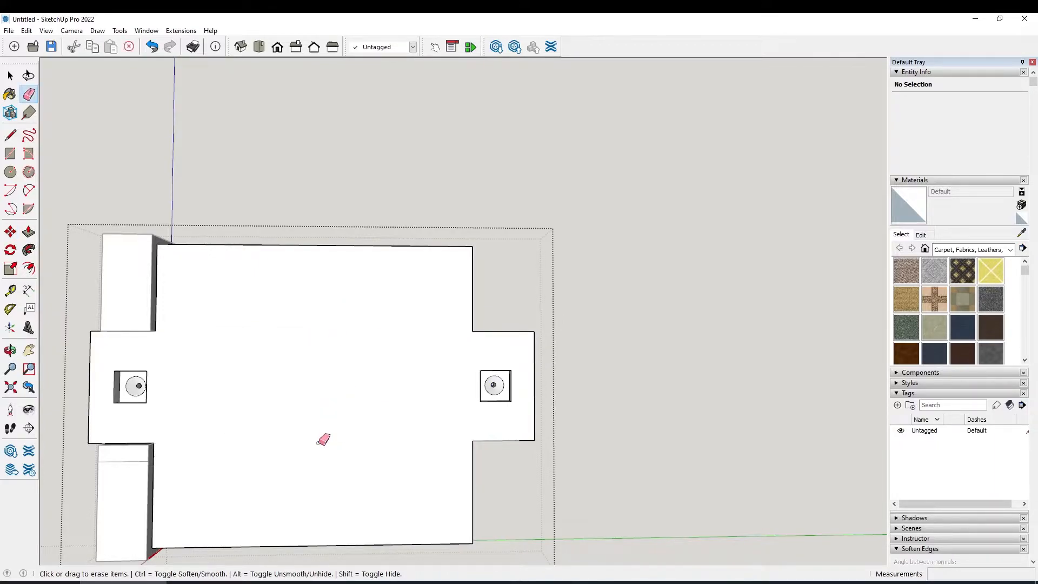
pyautogui.moveTo(335, 435); pyautogui.dragTo(545, 399, button='middle')
pyautogui.press('space')
pyautogui.click(484, 397)
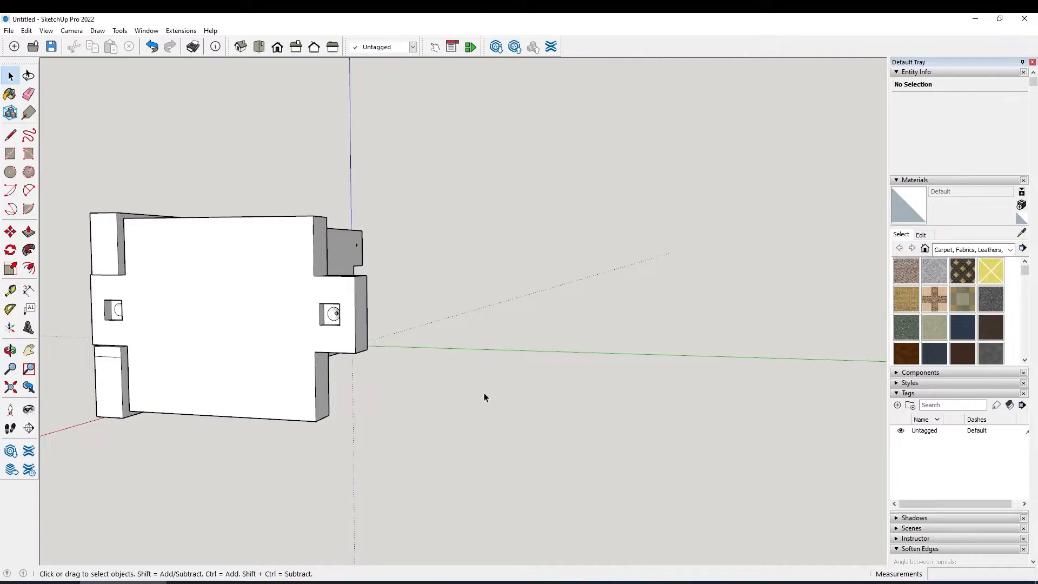
# Rename the long side panel's component from Side to SideA without placing a new instance
pyautogui.moveTo(485, 398); pyautogui.dragTo(335, 298, button='middle')
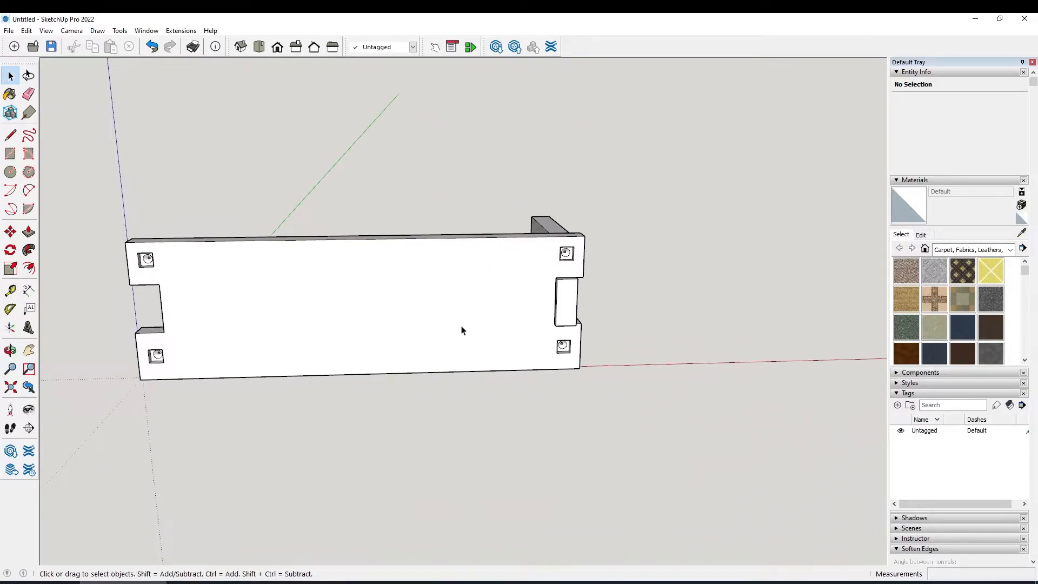
pyautogui.moveTo(180, 270); pyautogui.dragTo(177, 341, button='middle')
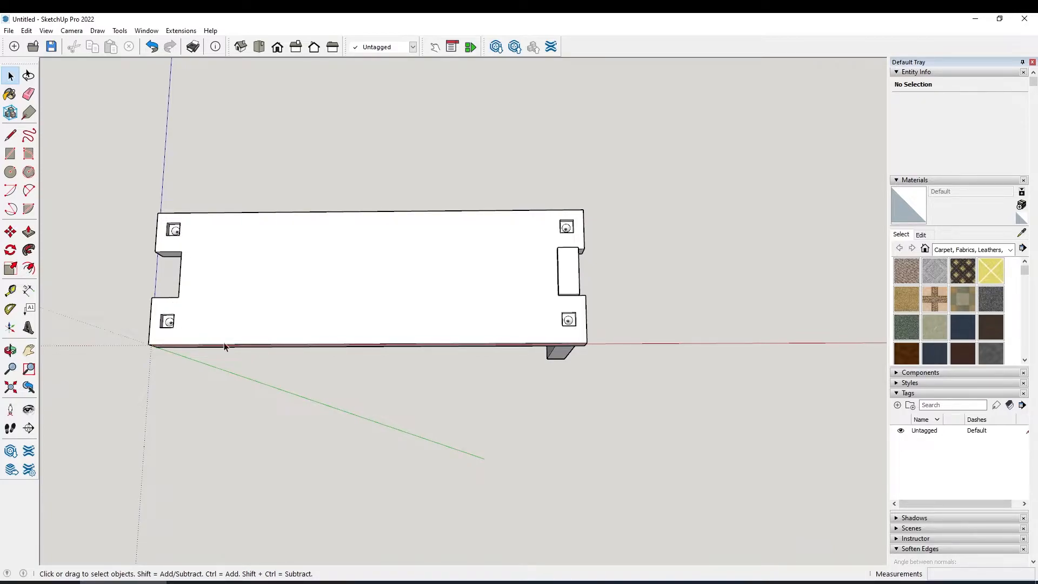
pyautogui.moveTo(331, 347); pyautogui.dragTo(355, 343, button='middle')
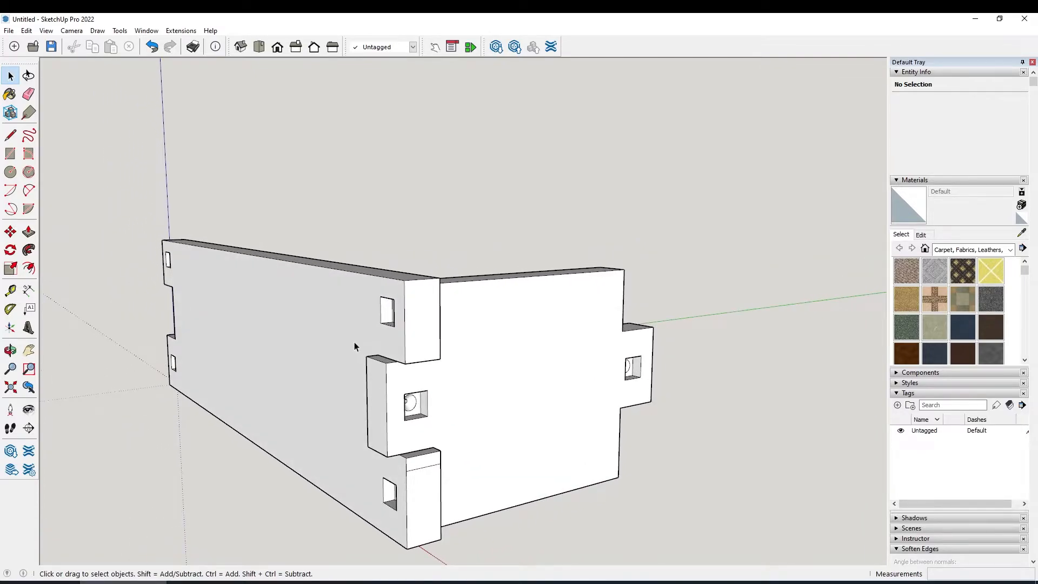
pyautogui.click(274, 340)
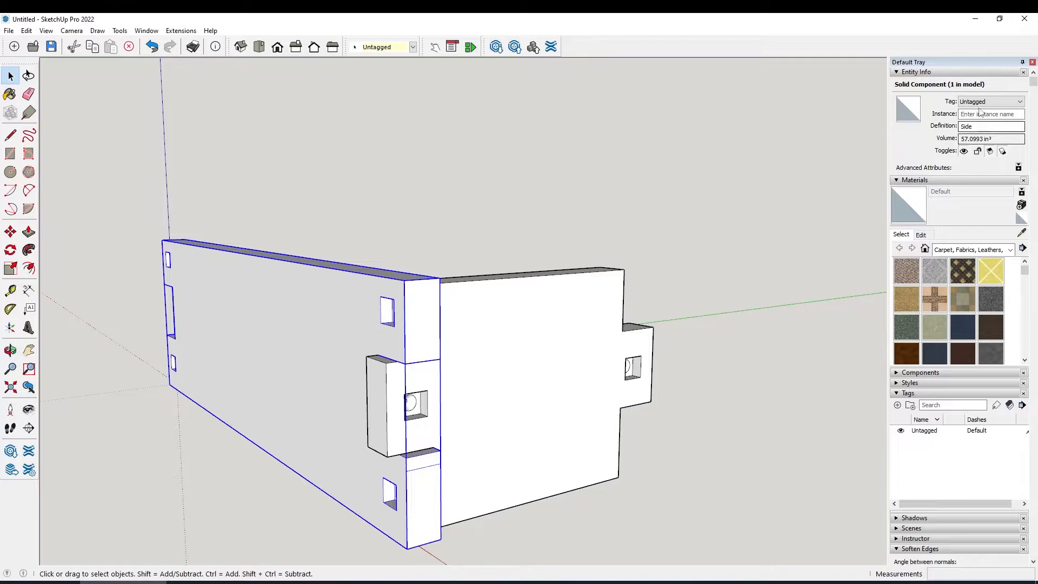
pyautogui.click(897, 181)
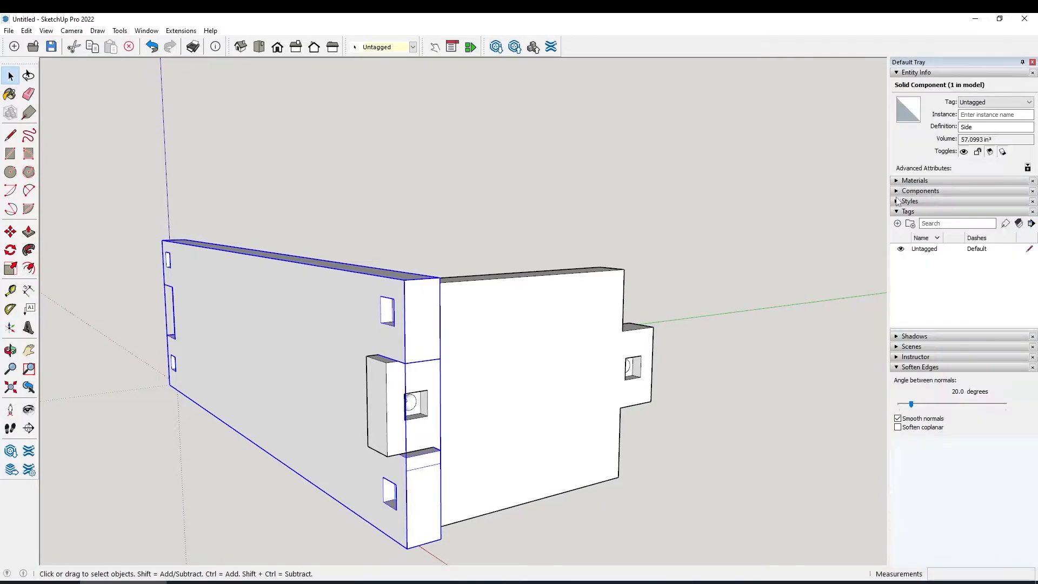
pyautogui.click(897, 191)
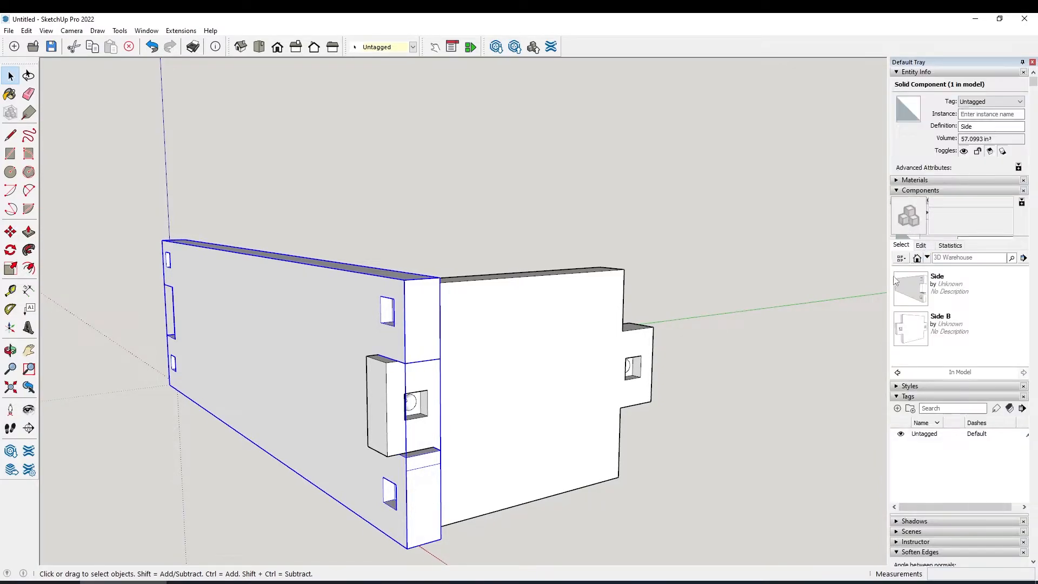
pyautogui.click(915, 295)
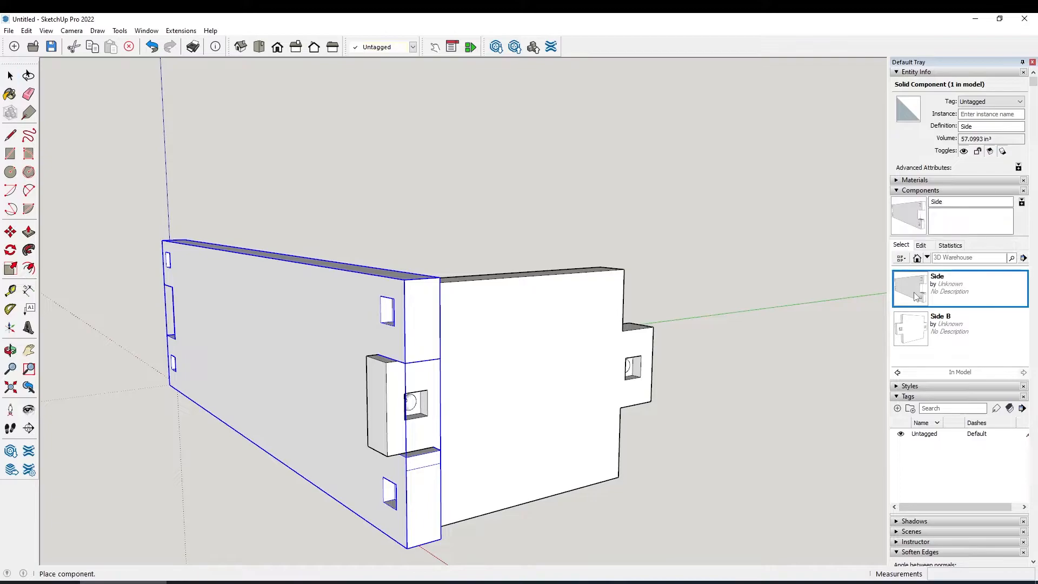
pyautogui.click(949, 201)
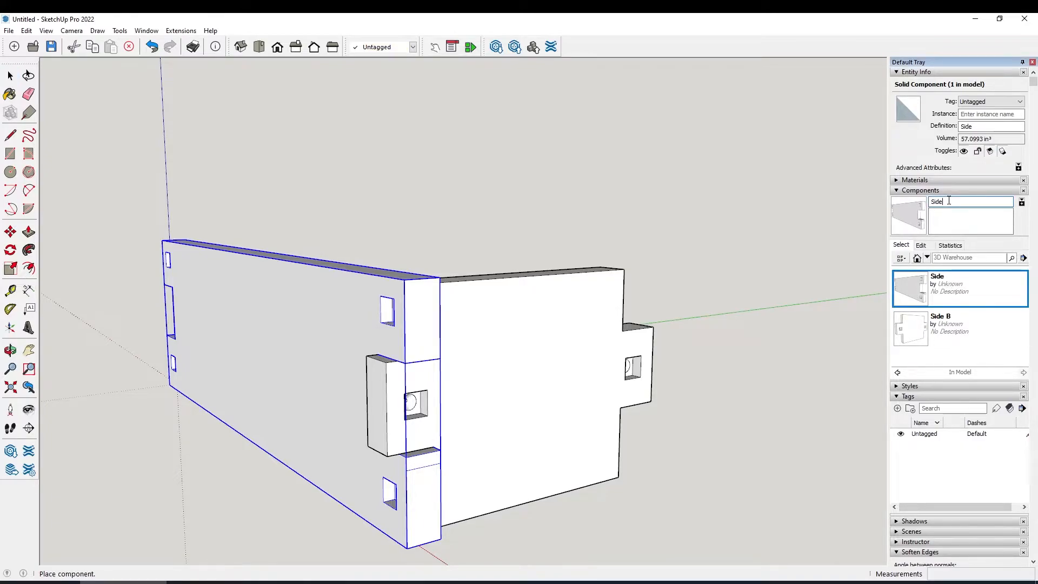
pyautogui.press('Tab')
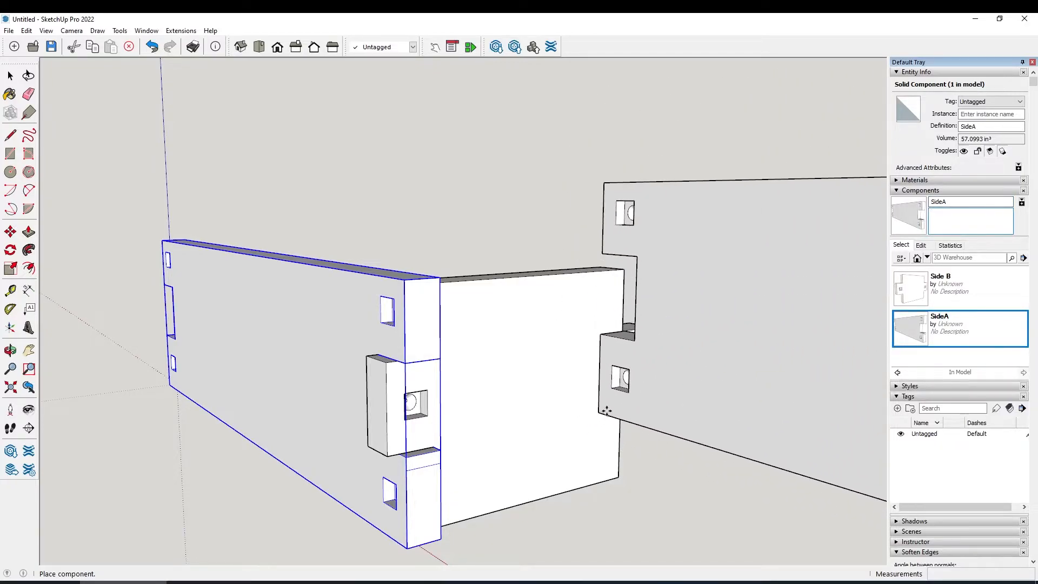
pyautogui.press('Escape')
# Try to erase the stray line across the end face of SideA's lower tab
pyautogui.moveTo(731, 399); pyautogui.dragTo(529, 404, button='middle')
pyautogui.click(675, 446)
pyautogui.doubleClick(566, 409)
pyautogui.click(560, 375)
pyautogui.click(641, 472)
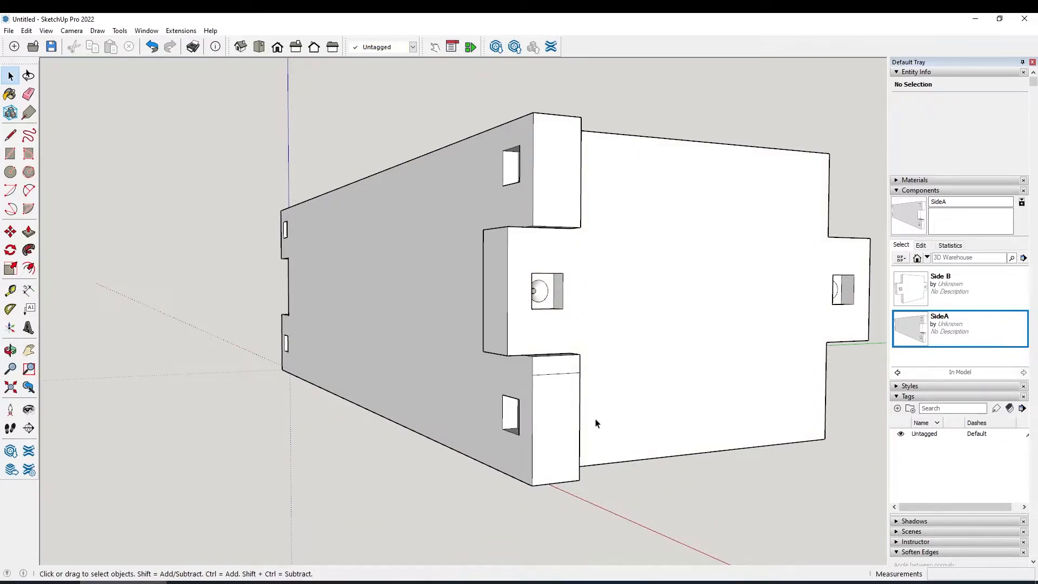
pyautogui.press('e')
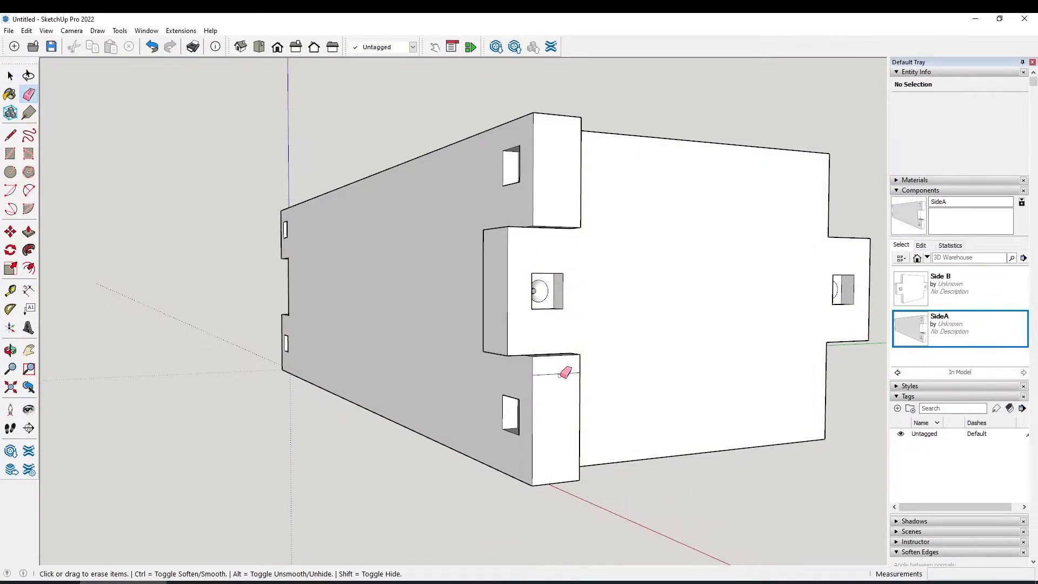
pyautogui.click(561, 374)
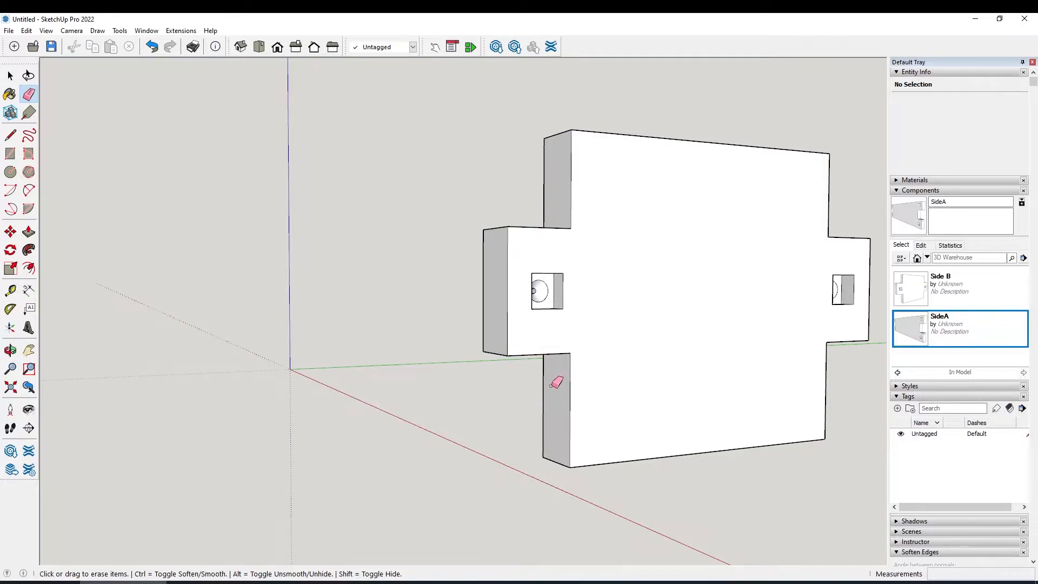
pyautogui.hotkey('ctrl', 'z')
# Edit the SideA component and delete the stray line across the end face of its lower tab
pyautogui.press('space')
pyautogui.click(559, 380)
pyautogui.doubleClick(559, 379)
pyautogui.click(560, 378)
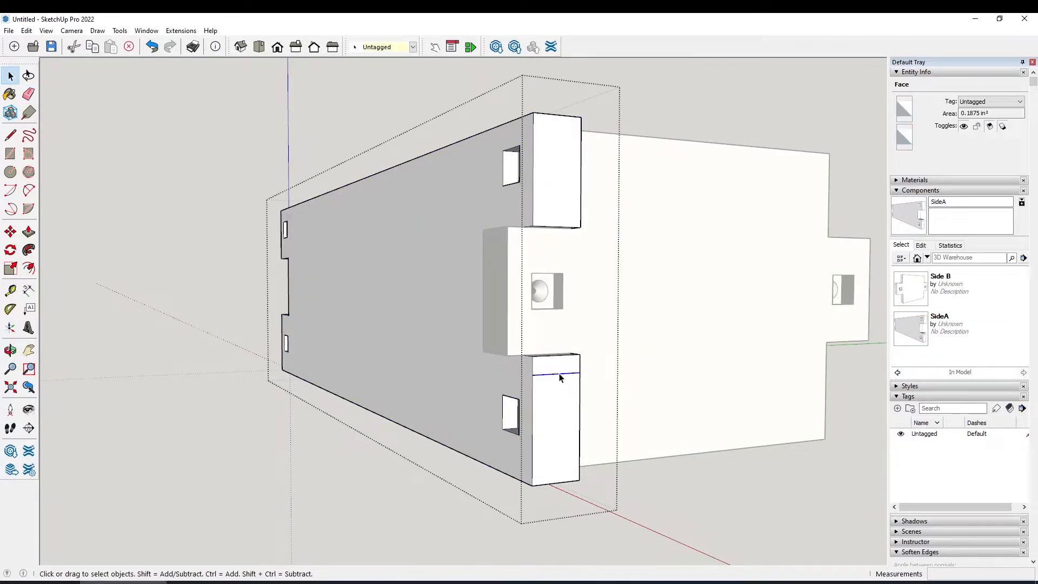
pyautogui.click(560, 377)
pyautogui.press('Delete')
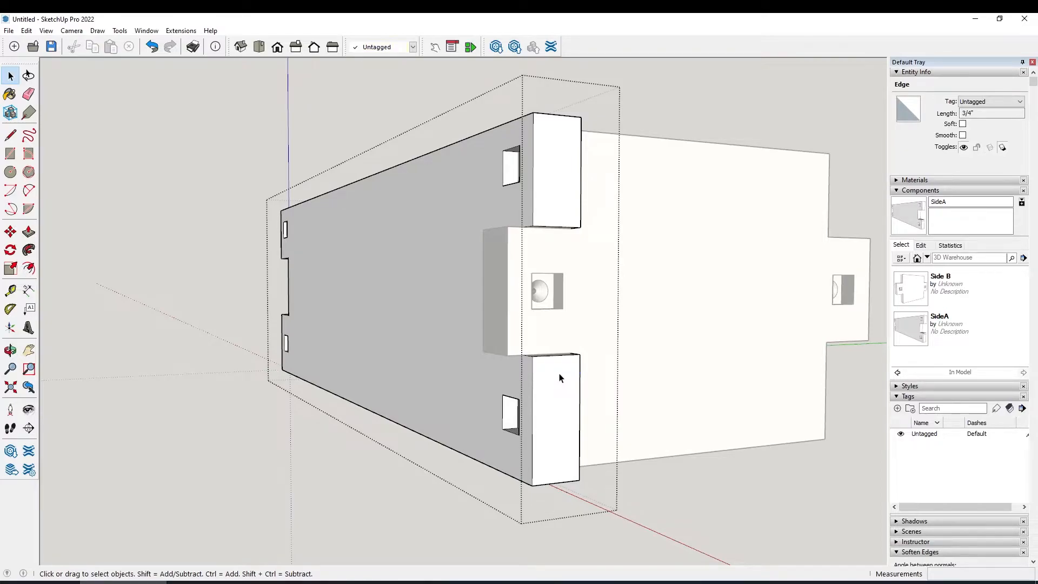
# Try to copy the SideA panel 5" along the green axis to the other side of the box
pyautogui.moveTo(674, 465); pyautogui.dragTo(220, 446, button='middle')
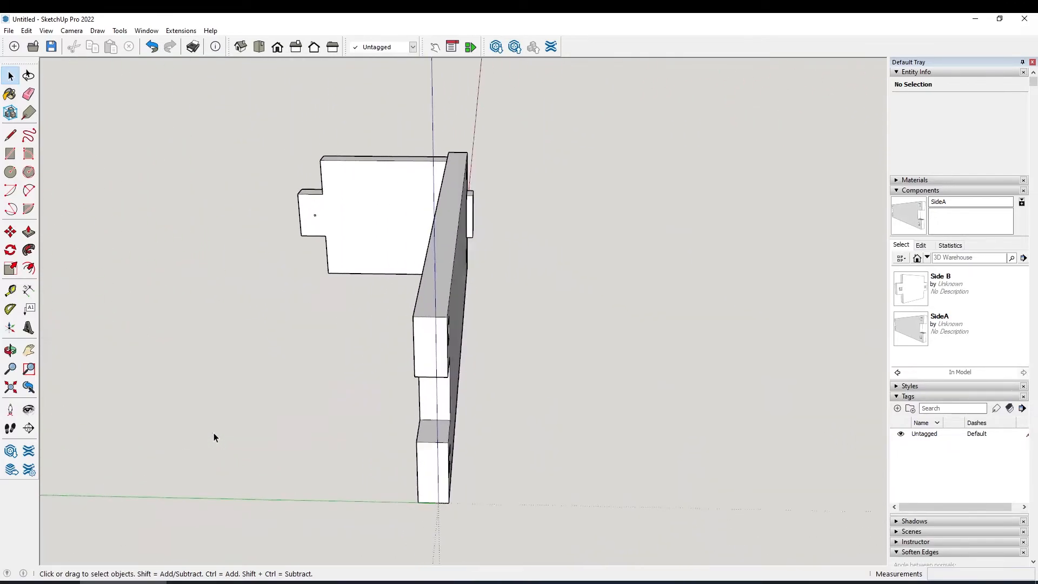
pyautogui.click(372, 304)
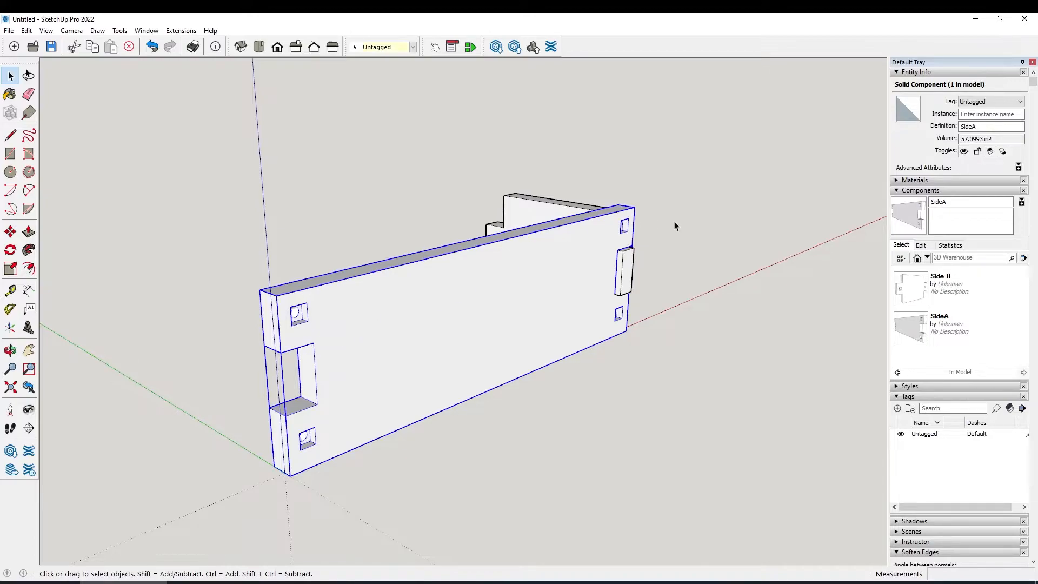
pyautogui.click(633, 206)
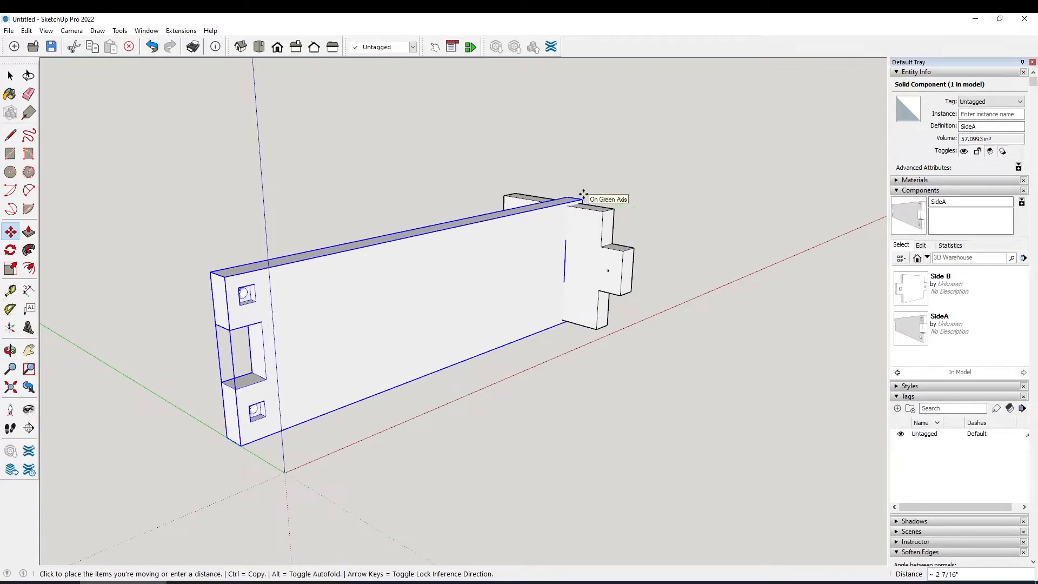
pyautogui.press('ctrl')
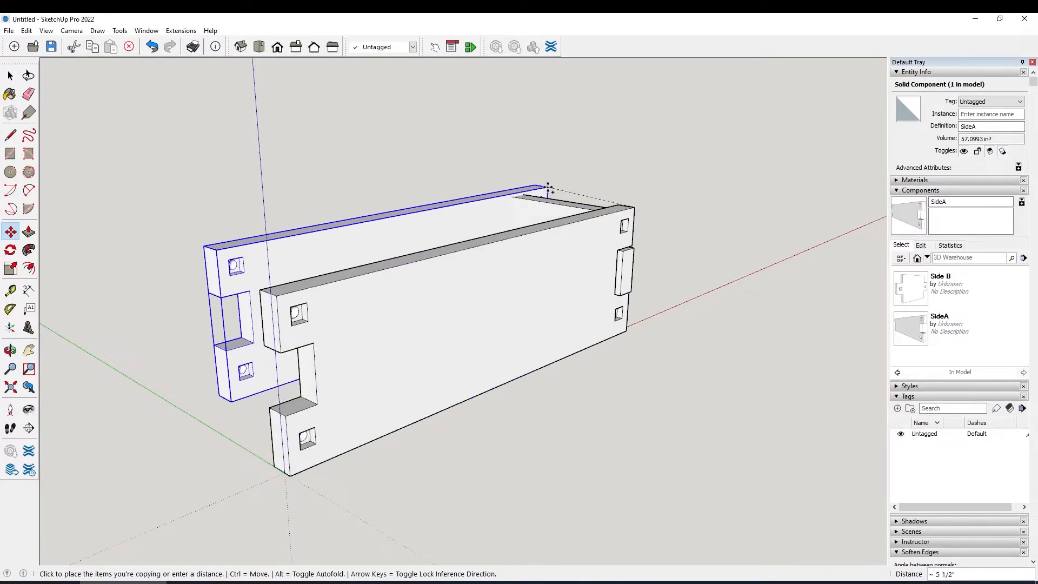
pyautogui.scroll(6, 531, 194)
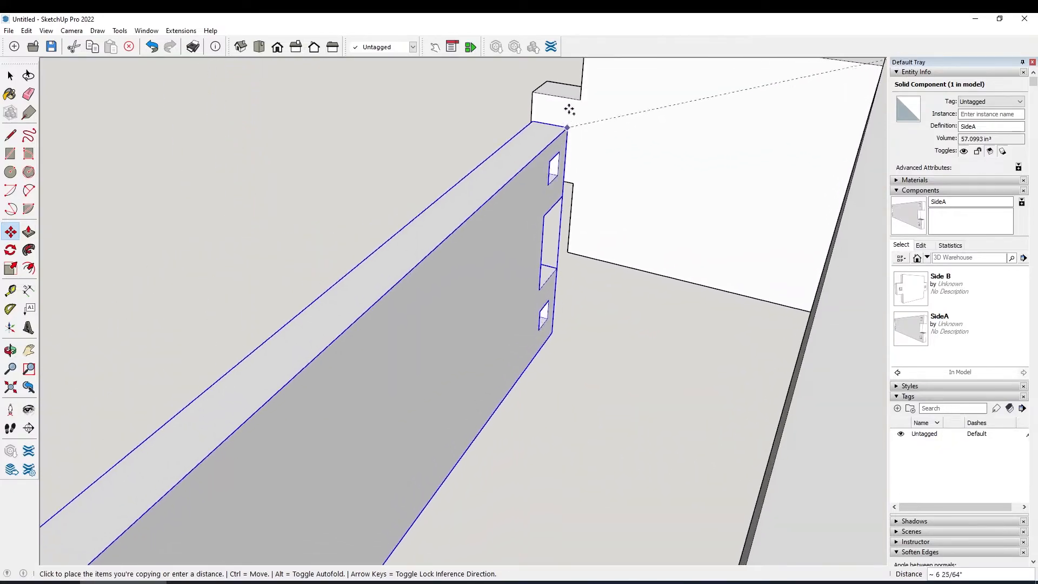
pyautogui.moveTo(578, 67); pyautogui.dragTo(634, 83, button='middle')
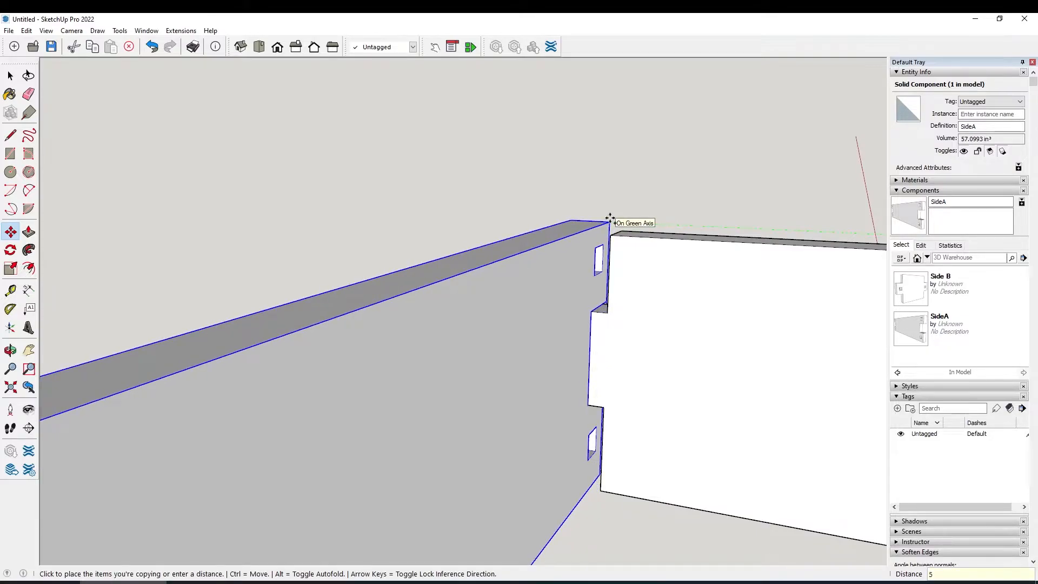
pyautogui.press('Return')
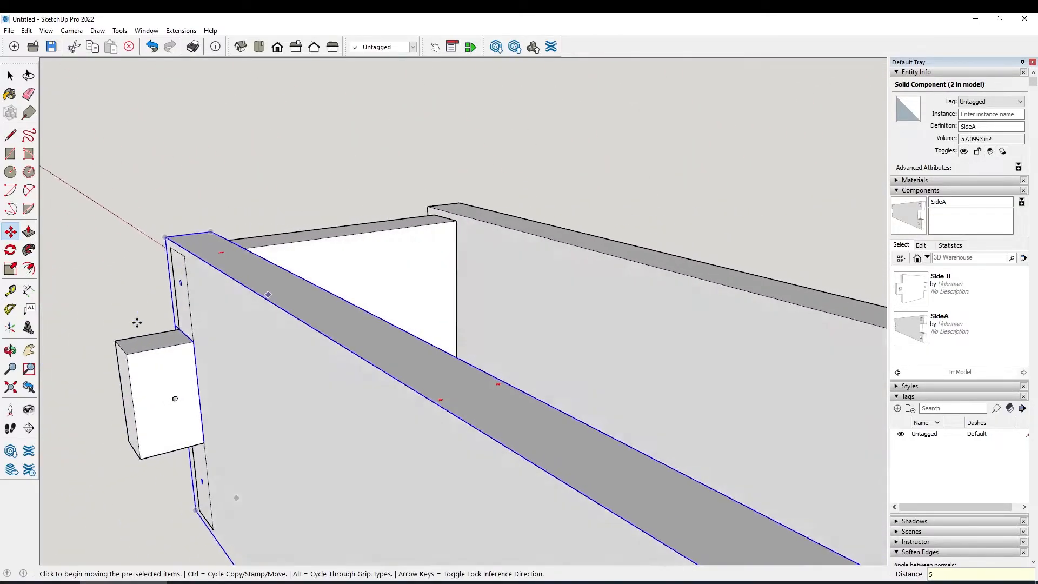
pyautogui.hotkey('ctrl', 'z')
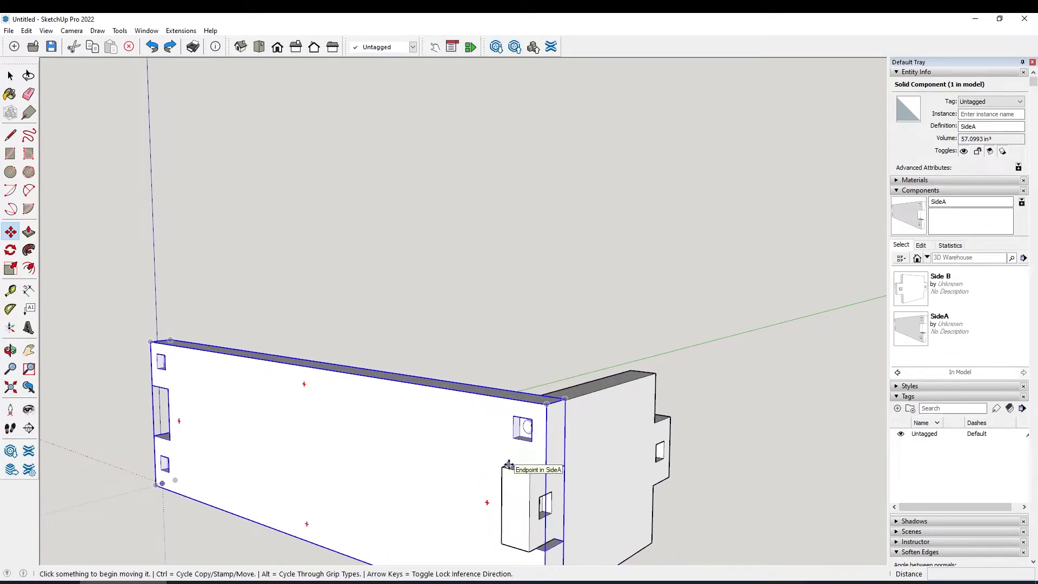
# Copy SideA 5 3/4" along the green axis, from its upper notch corner to the matching corner on Side B's opposite tab
pyautogui.click(508, 464)
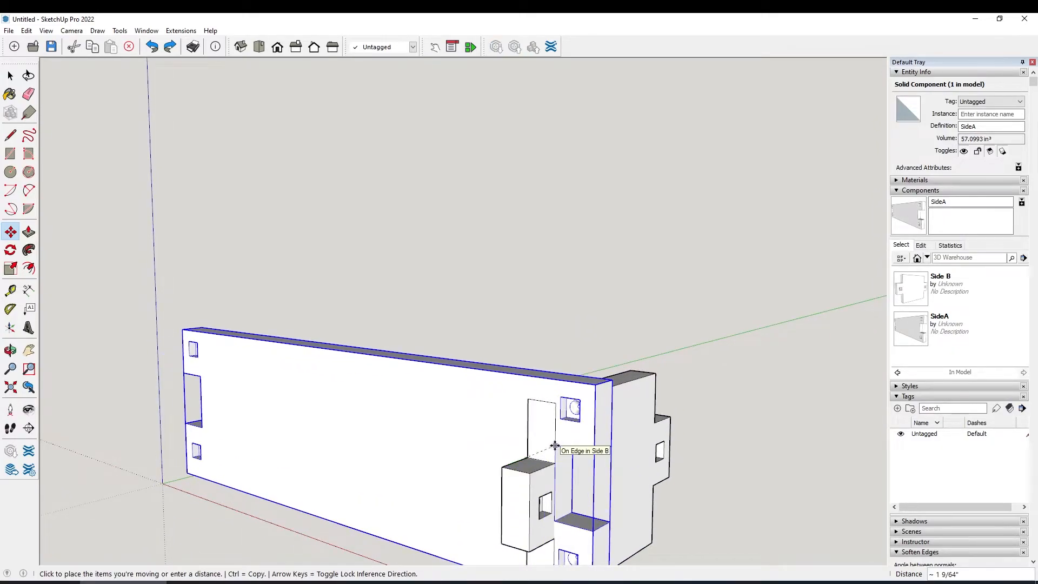
pyautogui.press('ctrl')
pyautogui.moveTo(630, 432); pyautogui.dragTo(581, 439, button='middle')
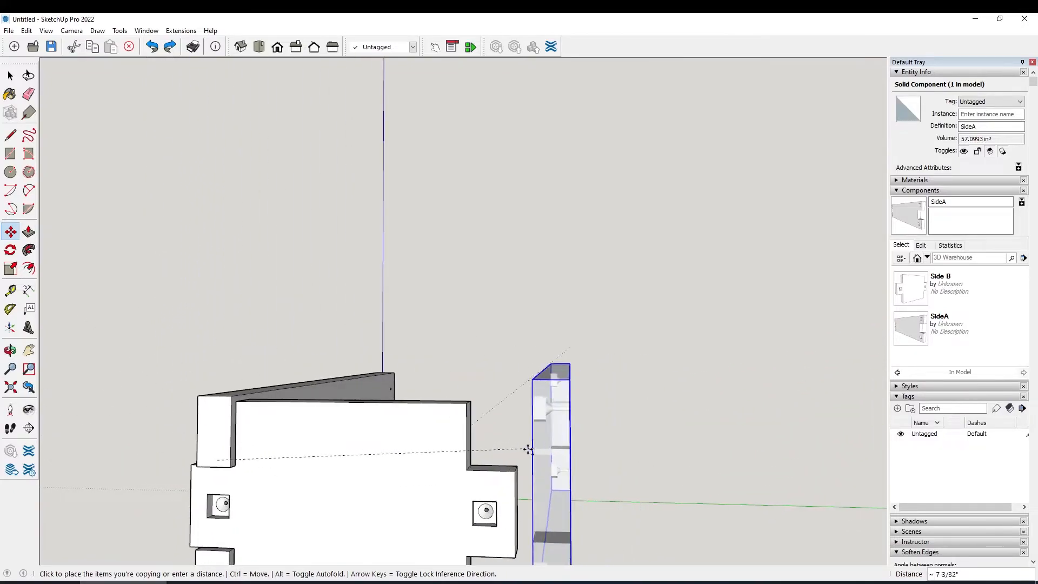
pyautogui.click(471, 464)
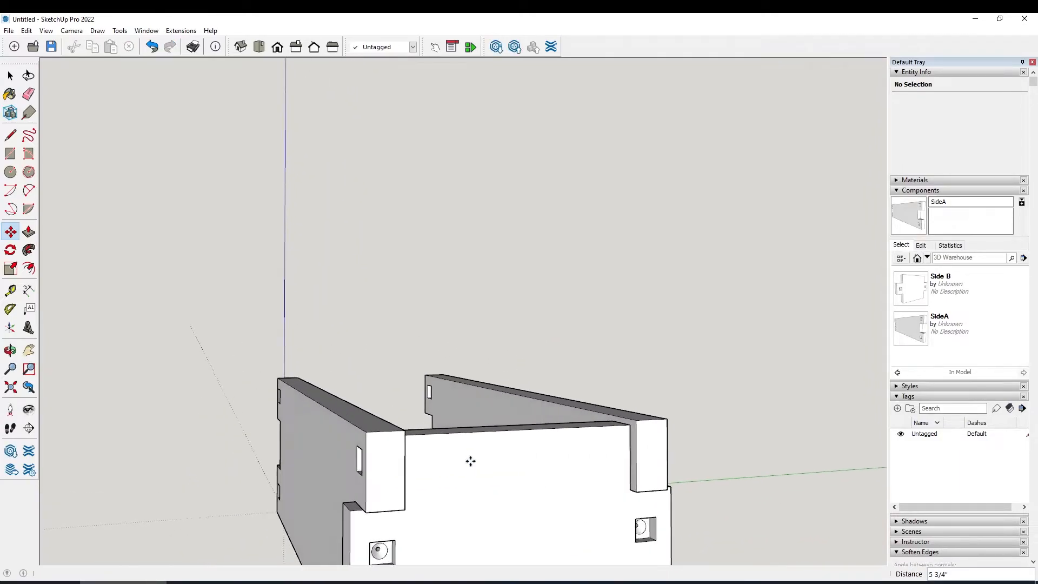
# Flip the copied SideA panel along the component's green axis so its screw pockets face outward
pyautogui.moveTo(470, 461); pyautogui.dragTo(487, 439, button='middle')
pyautogui.press('space')
pyautogui.rightClick(485, 433)
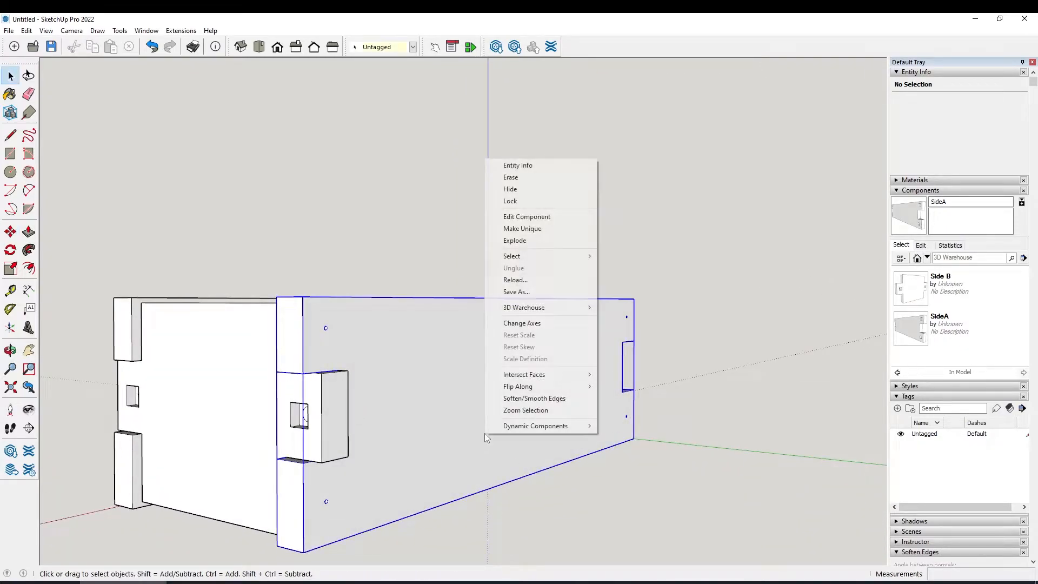
pyautogui.moveTo(517, 390)
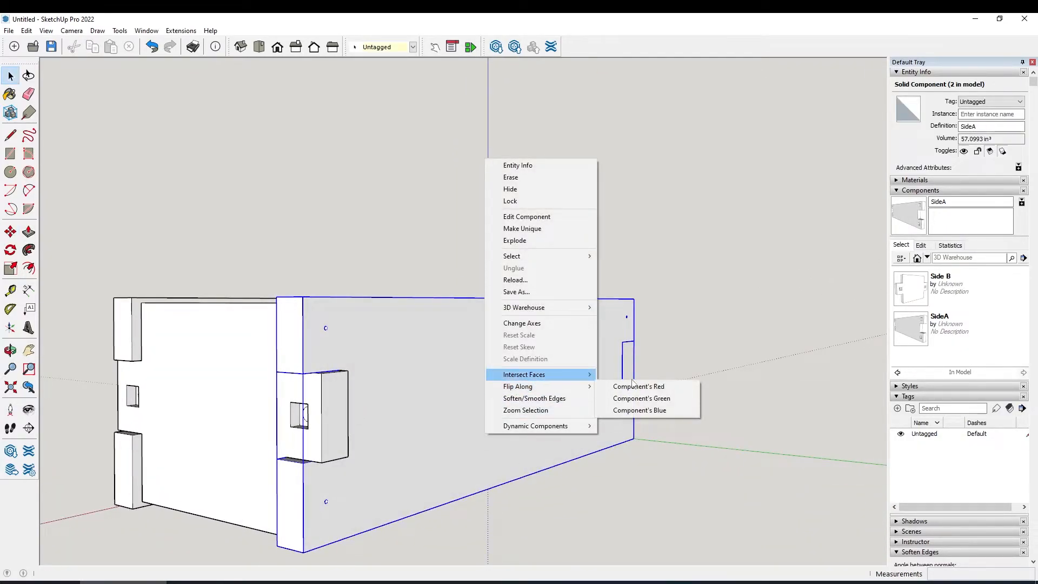
pyautogui.moveTo(590, 386)
pyautogui.click(648, 400)
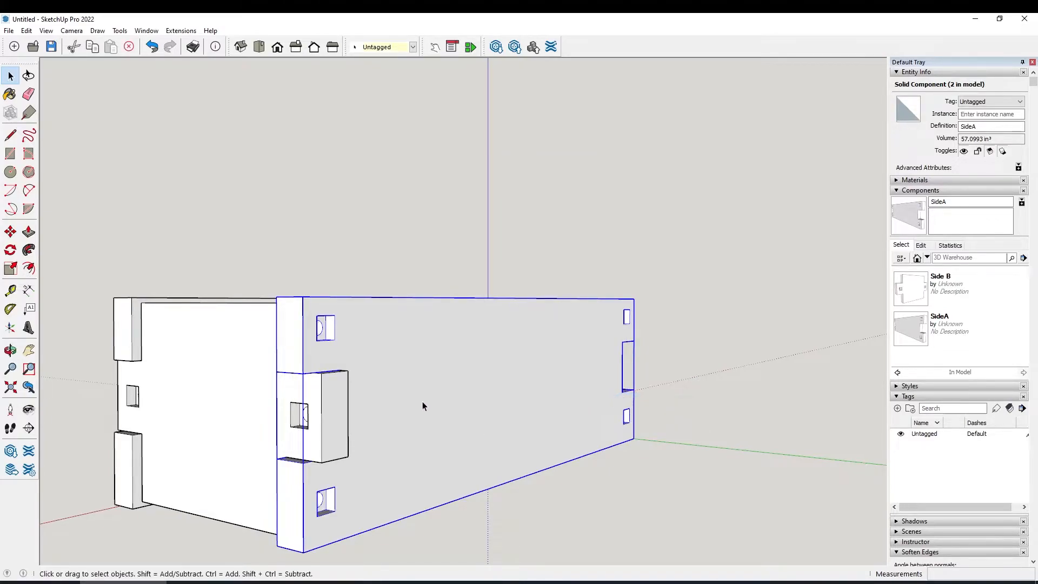
# Copy the Side B panel 14 3/4" along the red axis, from its tab corner to the matching corner at the opposite end
pyautogui.moveTo(420, 401); pyautogui.dragTo(241, 432, button='middle')
pyautogui.moveTo(284, 405); pyautogui.dragTo(265, 377, button='middle')
pyautogui.click(284, 347)
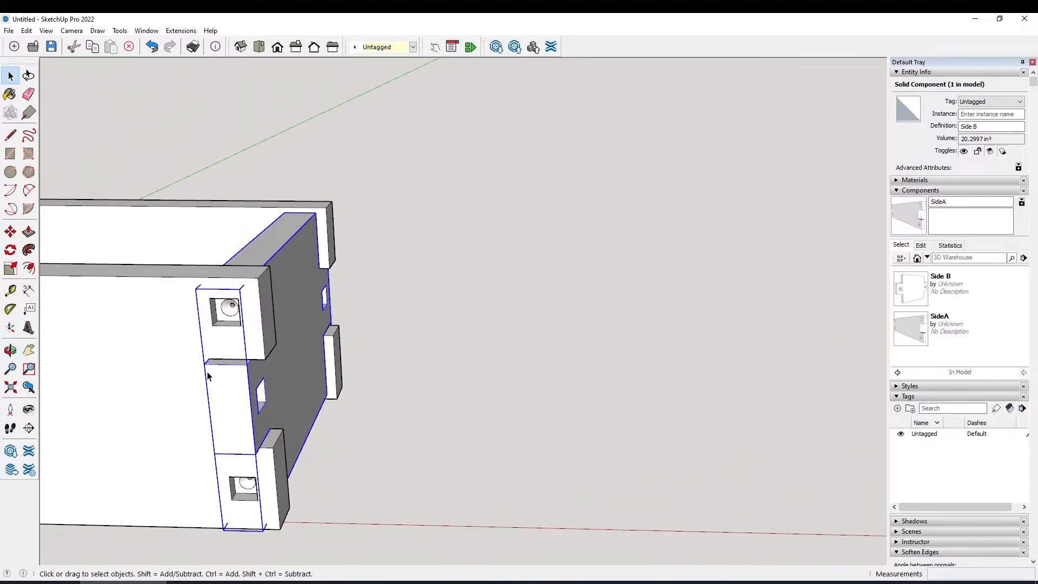
pyautogui.click(250, 359)
pyautogui.press('ctrl')
pyautogui.moveTo(213, 359); pyautogui.dragTo(177, 392, button='middle')
pyautogui.click(137, 328)
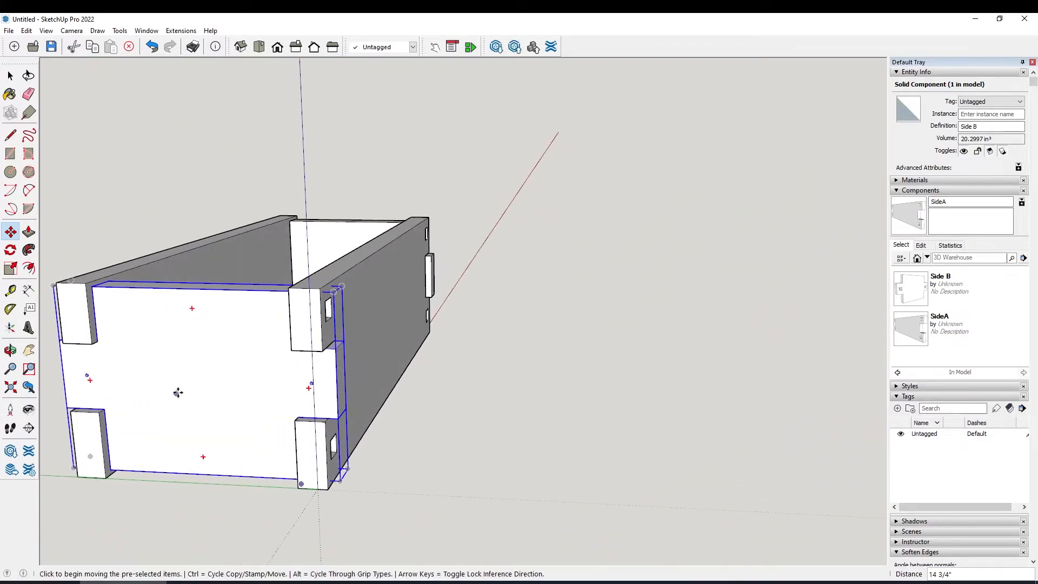
# Flip the copied Side B panel along the component's red axis so its screw pockets face outward
pyautogui.press('space')
pyautogui.rightClick(179, 393)
pyautogui.moveTo(220, 346)
pyautogui.click(318, 345)
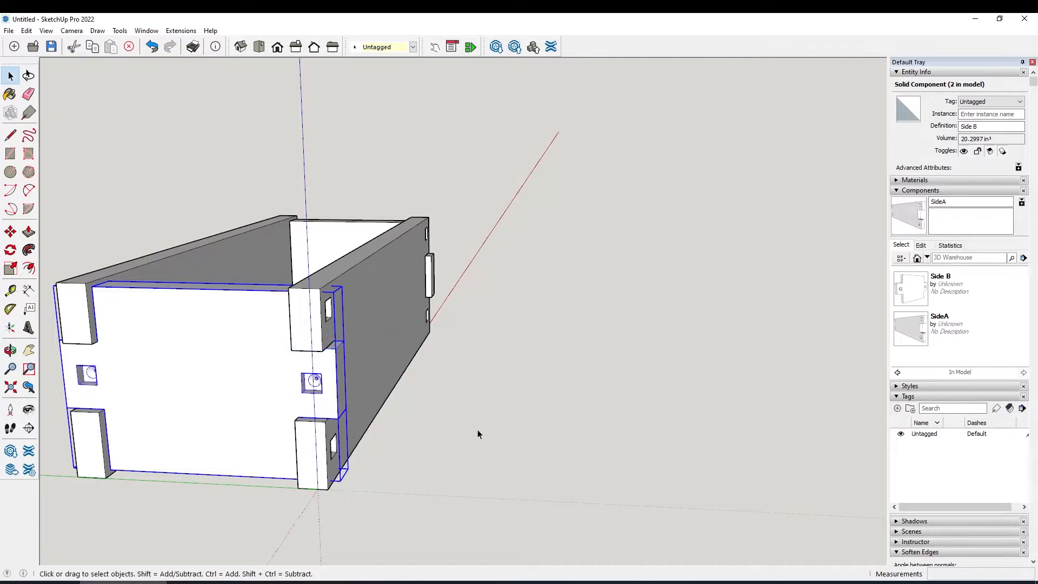
pyautogui.click(547, 430)
# Trace the box's inner opening with lines through the Side B corners, making a 14" by 5" rectangular face
pyautogui.moveTo(546, 430); pyautogui.dragTo(205, 477, button='middle')
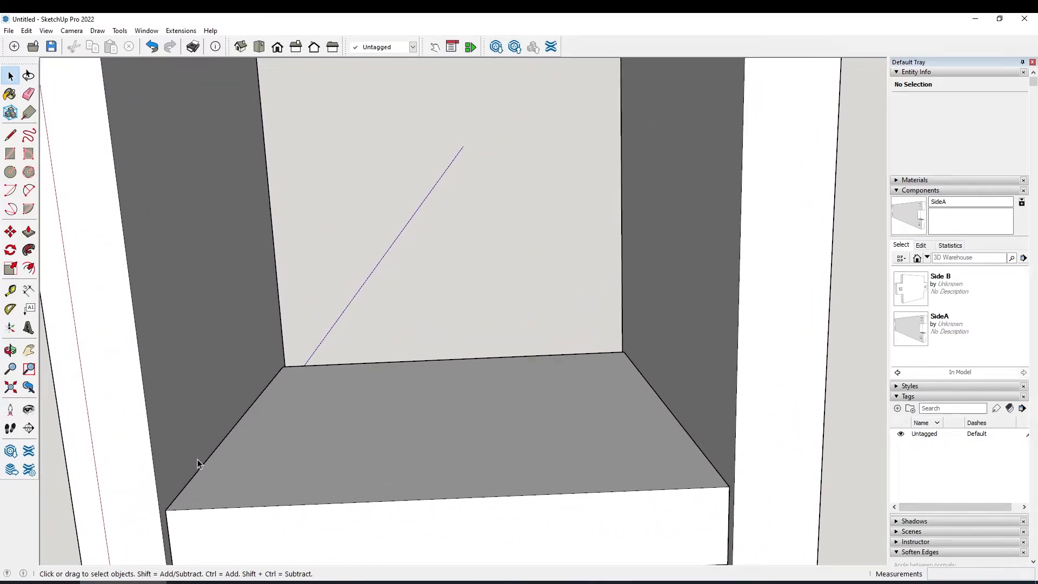
pyautogui.press('l')
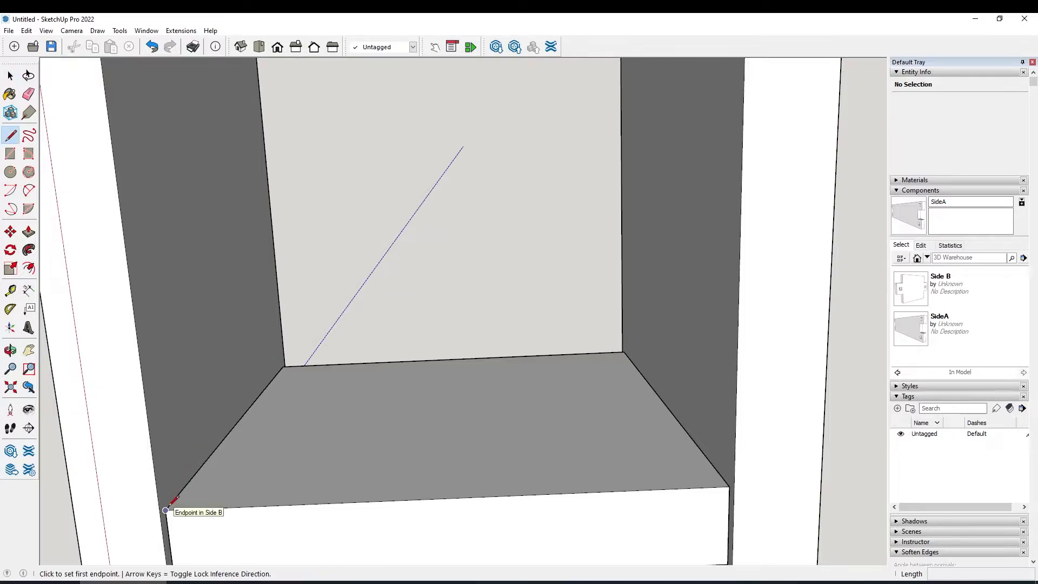
pyautogui.moveTo(182, 415); pyautogui.dragTo(170, 233, button='middle')
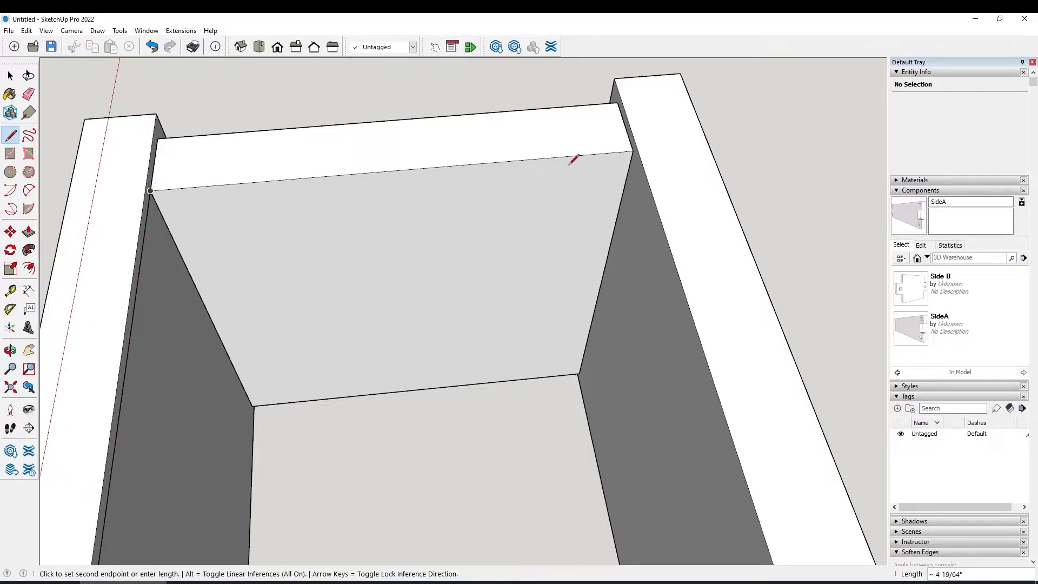
pyautogui.moveTo(635, 161); pyautogui.dragTo(595, 309, button='middle')
pyautogui.scroll(-4, 342, 393)
pyautogui.scroll(-5, 605, 314)
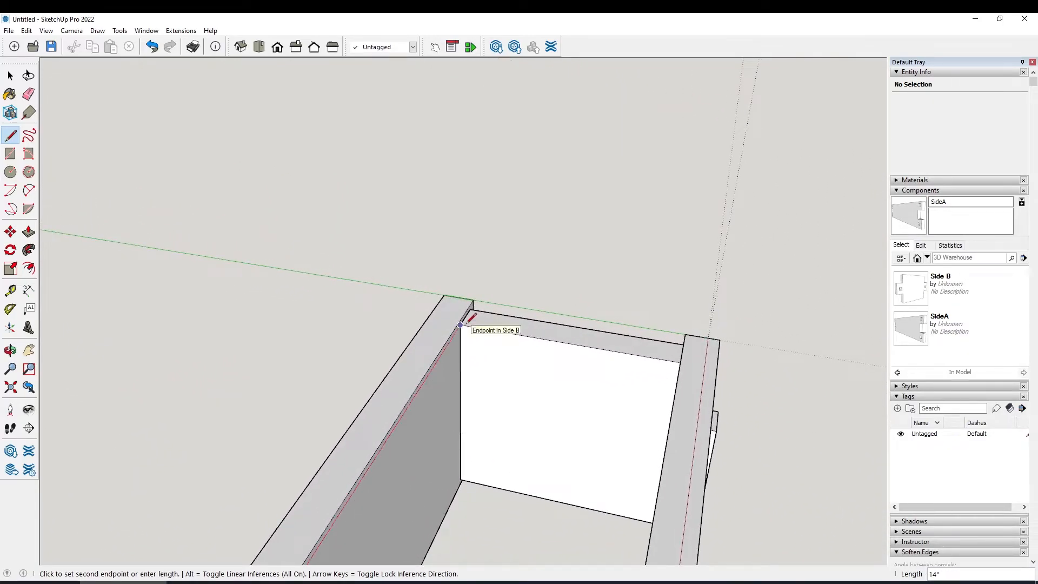
pyautogui.scroll(5, 460, 325)
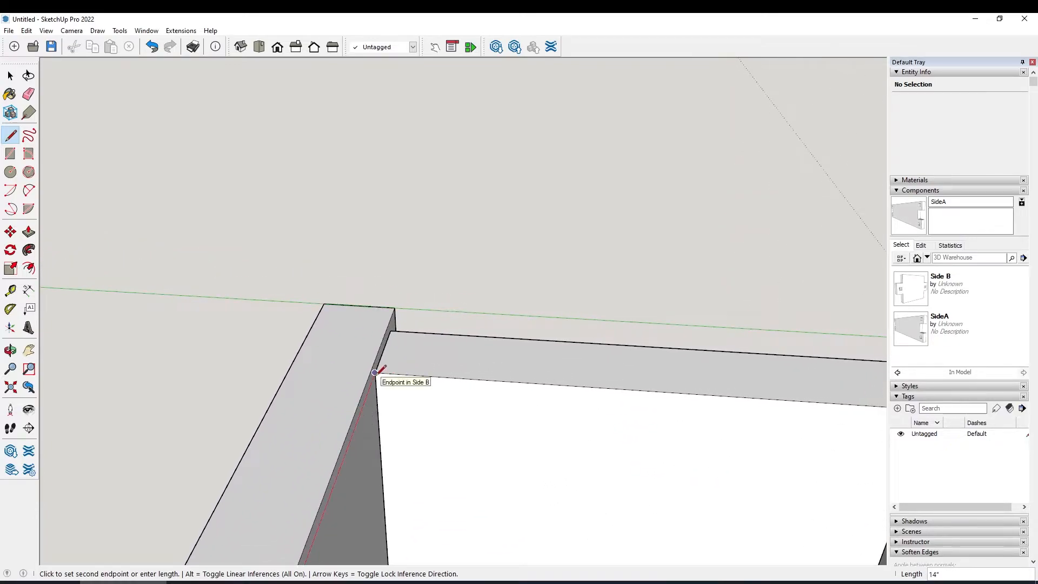
pyautogui.click(376, 372)
pyautogui.moveTo(556, 354); pyautogui.dragTo(695, 261, button='middle')
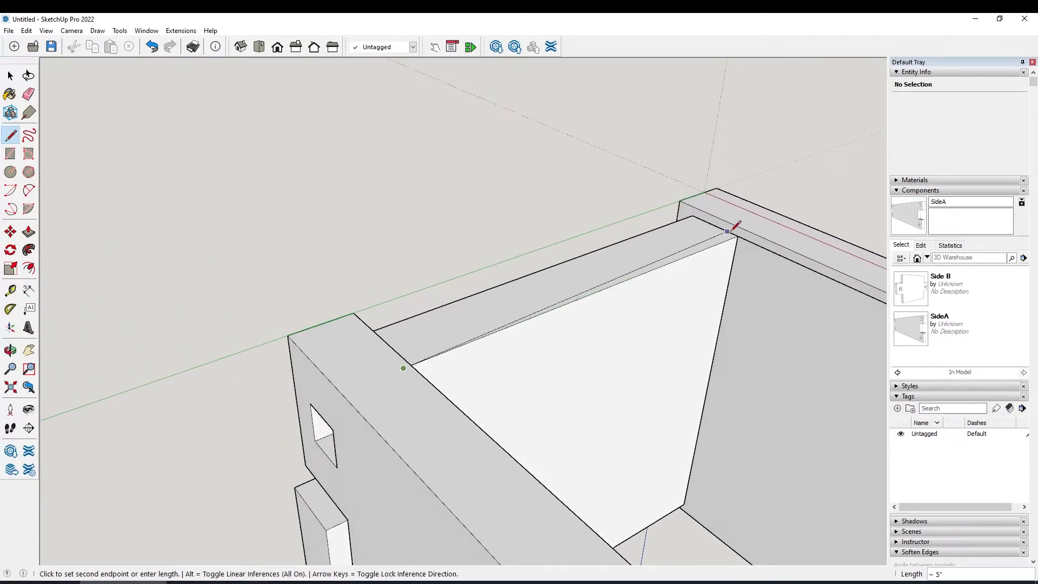
pyautogui.click(738, 235)
pyautogui.moveTo(737, 232); pyautogui.dragTo(328, 325, button='middle')
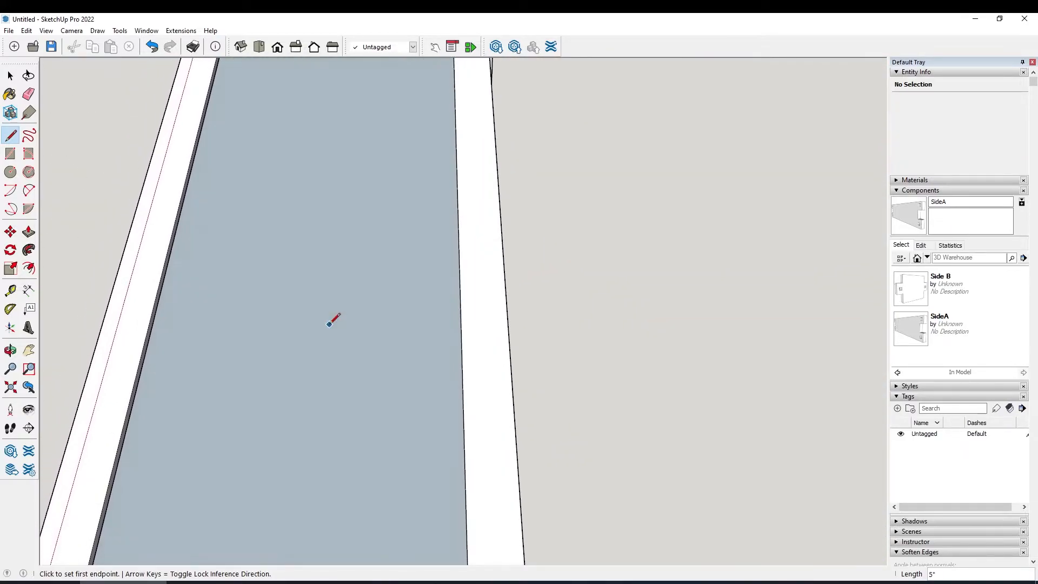
# Make the new rectangular face and its edges into a component named Bottom
pyautogui.press('space')
pyautogui.click(326, 326)
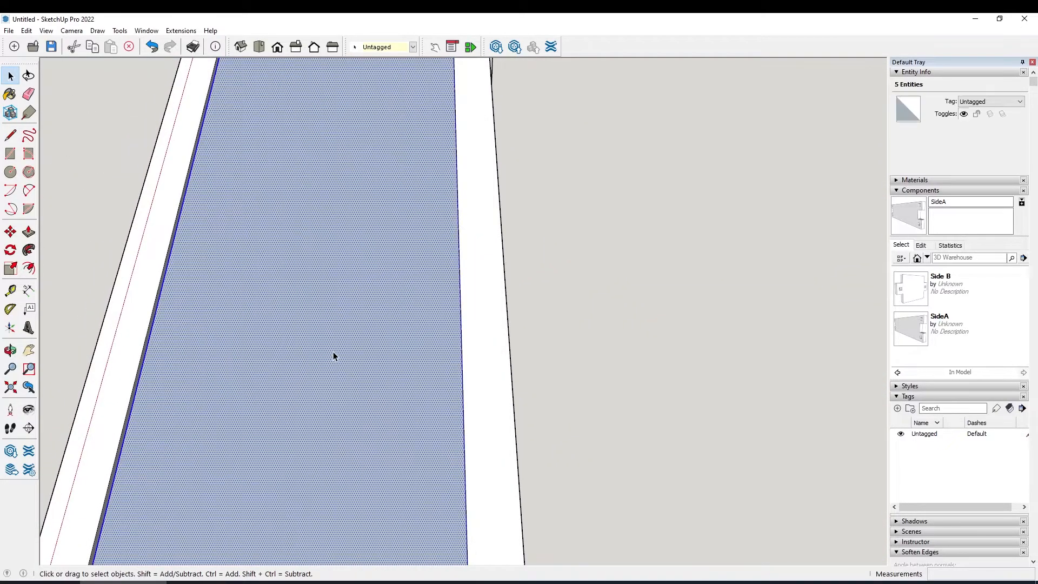
pyautogui.press('g')
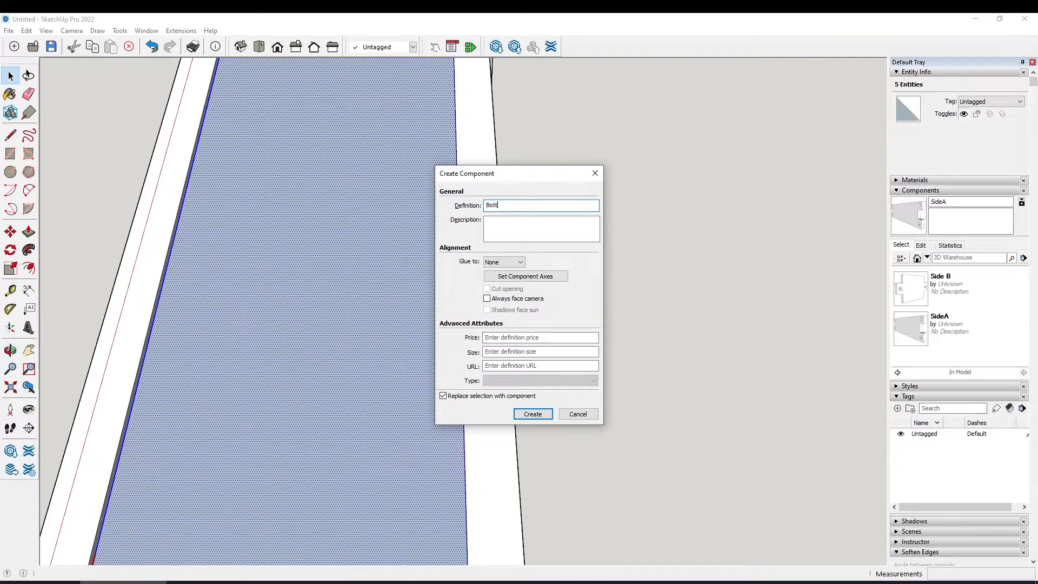
pyautogui.press('Return')
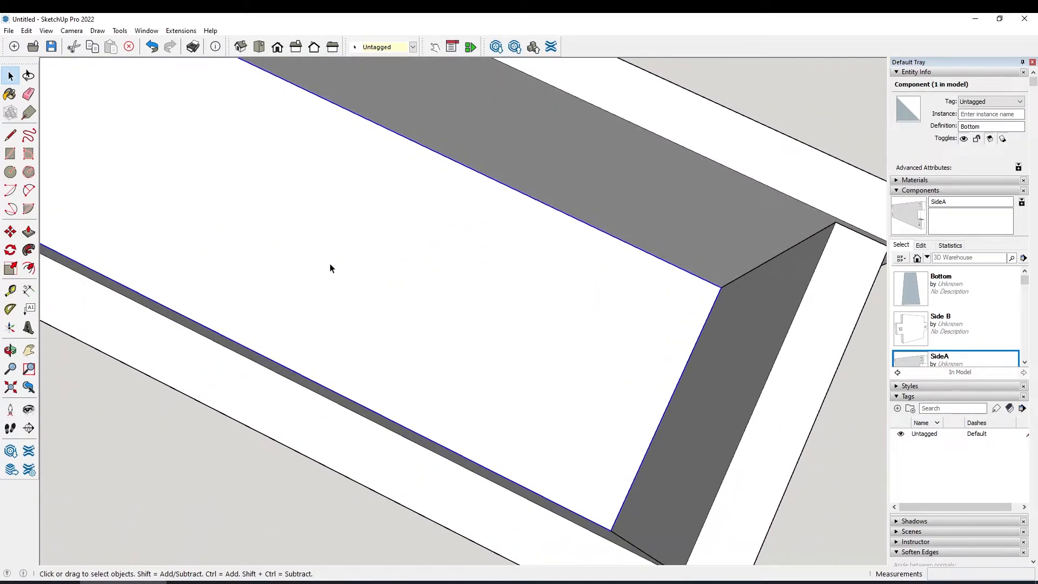
# Edit the Bottom component and push/pull its face by 3/4" to give the panel thickness
pyautogui.click(331, 268)
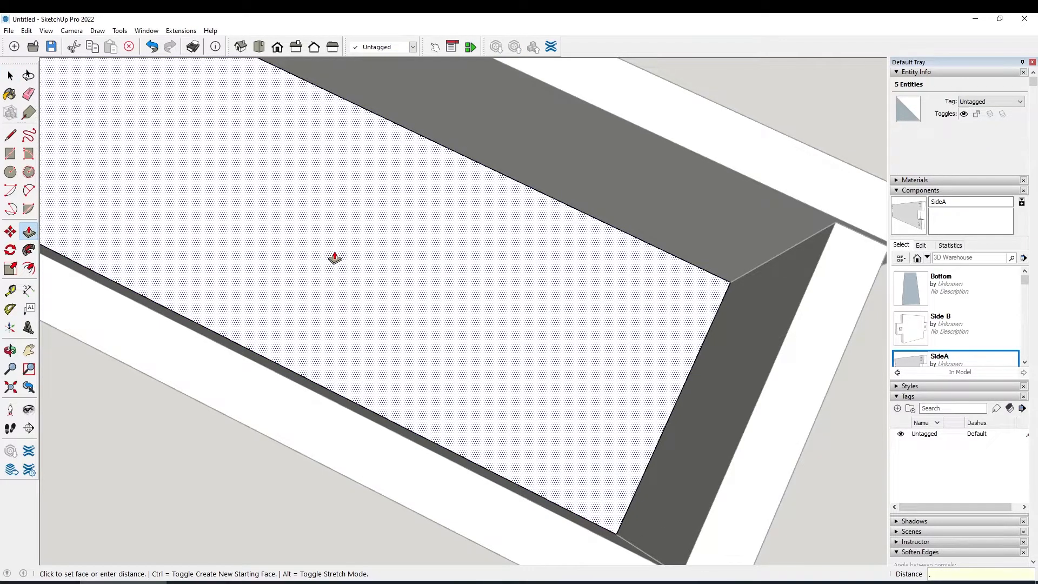
pyautogui.press('Return')
pyautogui.scroll(-5, 335, 260)
pyautogui.moveTo(334, 258); pyautogui.dragTo(546, 255, button='middle')
pyautogui.scroll(4, 485, 272)
pyautogui.scroll(-2, 484, 271)
pyautogui.doubleClick(475, 275)
pyautogui.moveTo(475, 275); pyautogui.dragTo(413, 297, button='middle')
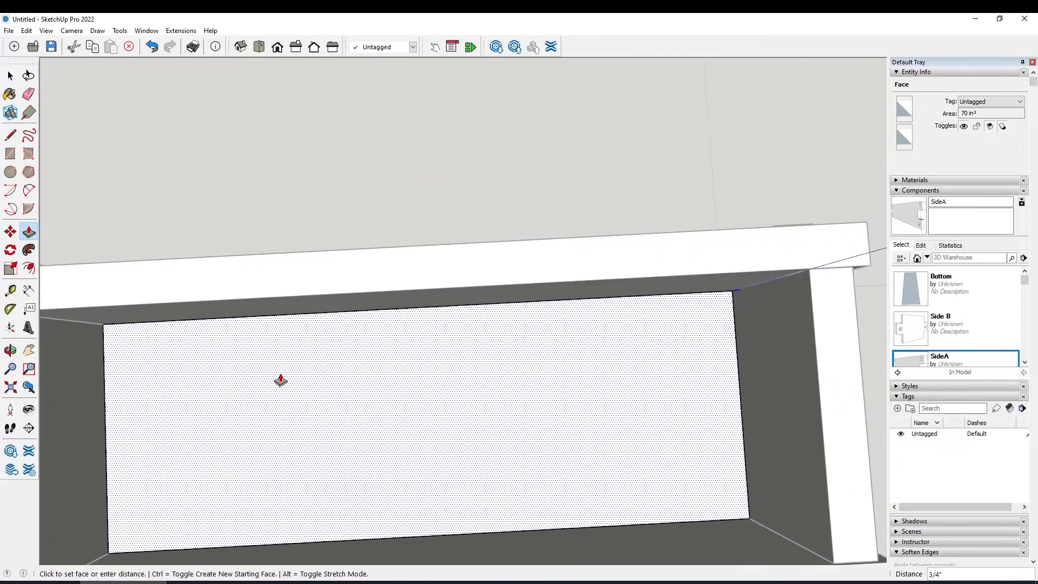
pyautogui.press('space')
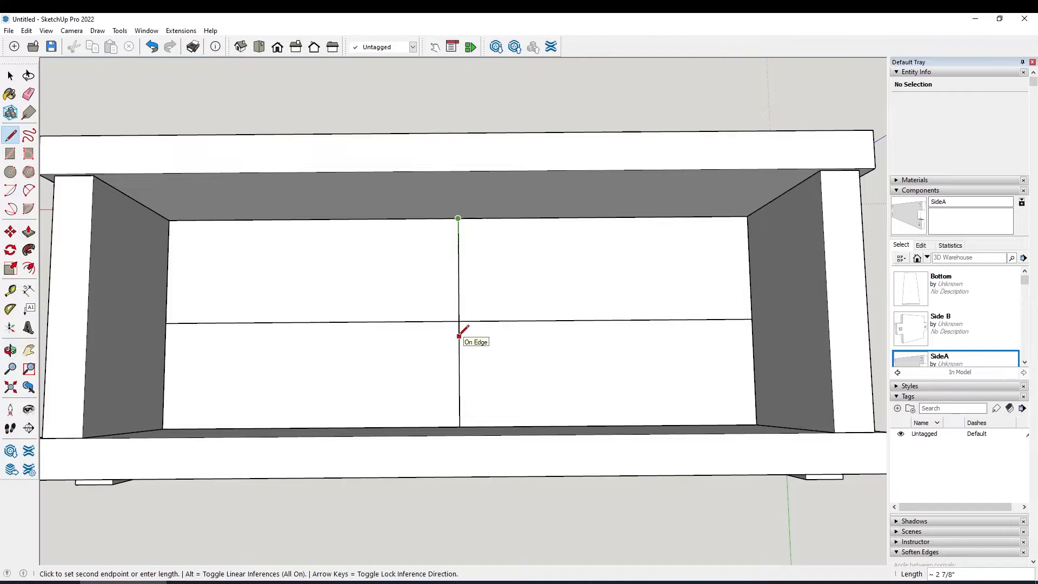
# On the bottom panel, draw a line from the long edge's midpoint to the center and a 3/8" lengthwise line from that line's midpoint
pyautogui.click(459, 334)
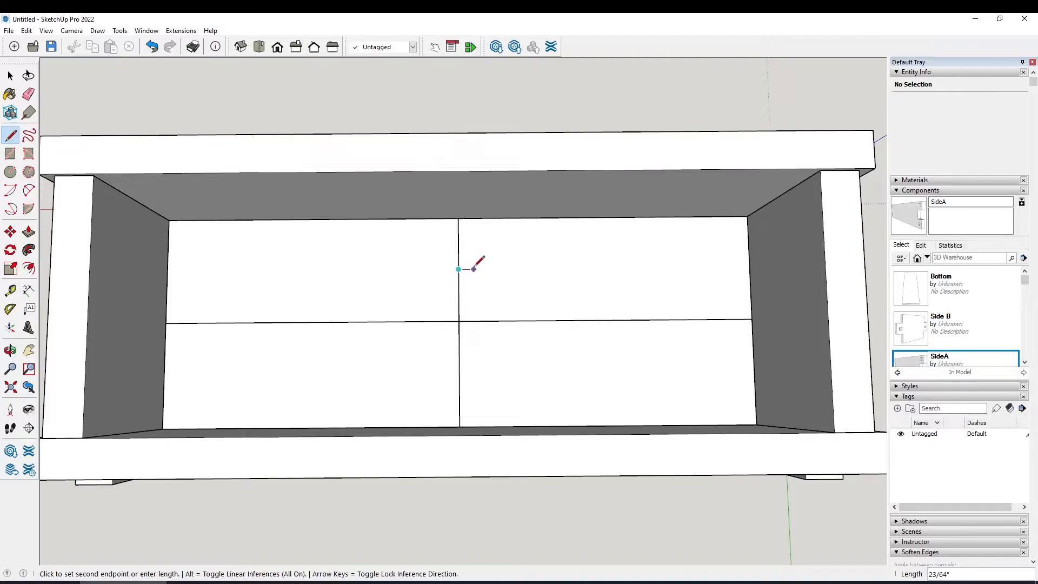
pyautogui.write('"')
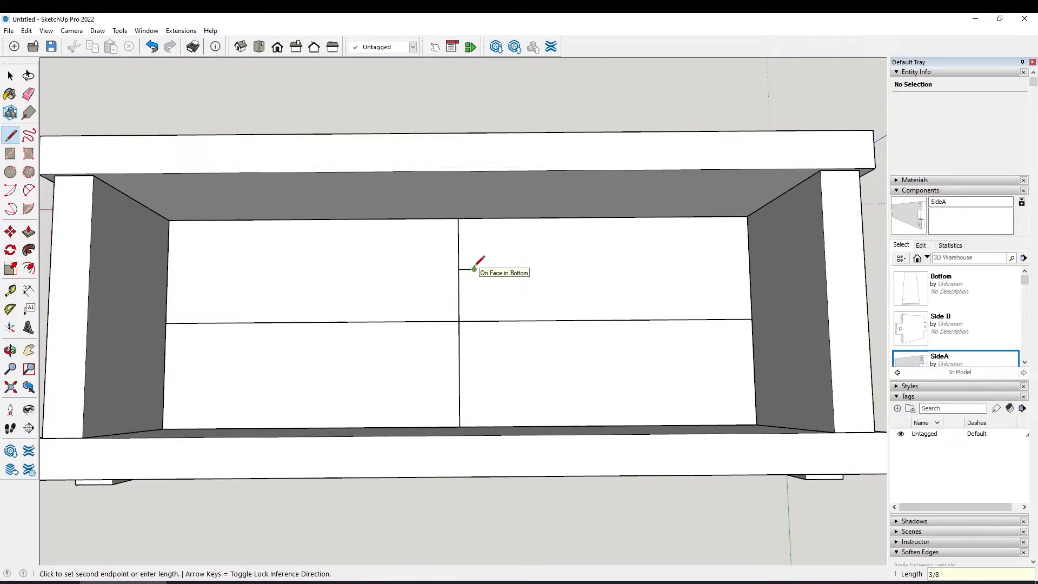
pyautogui.press('Return')
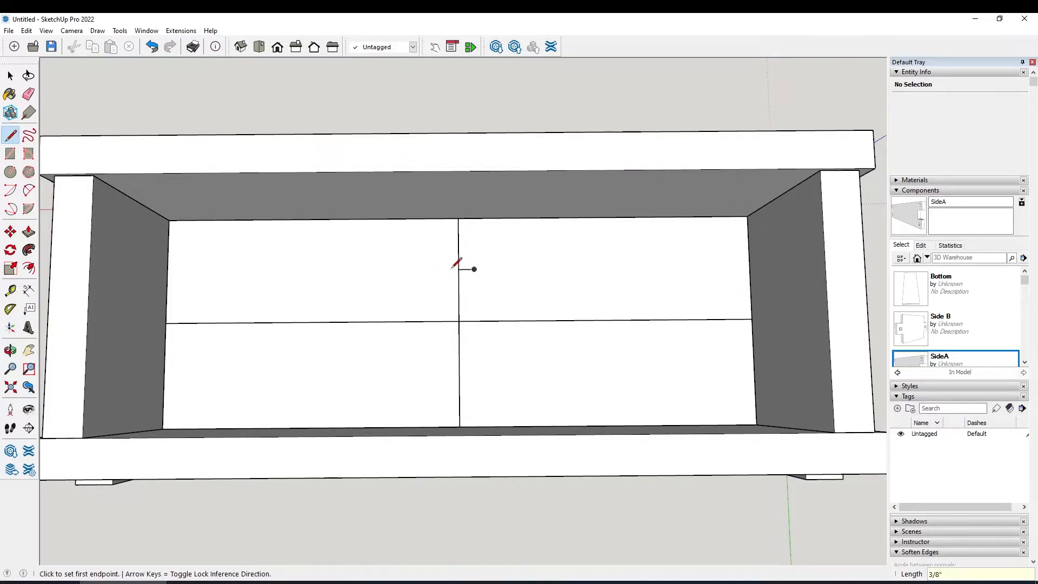
# Draw lines outlining a 3/4" wide, 5" long strip centred across the box floor between the two long sides
pyautogui.click(443, 268)
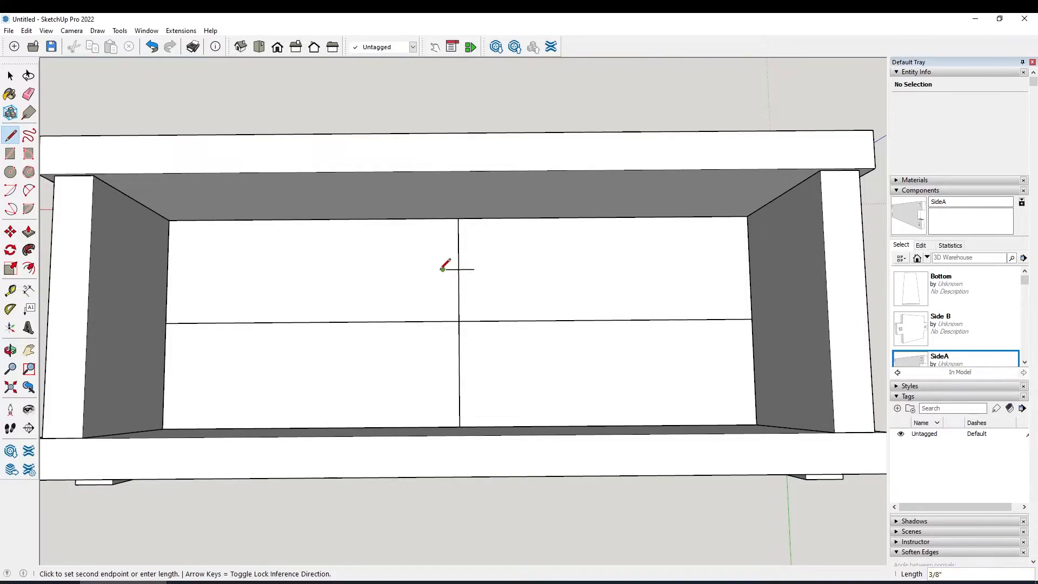
pyautogui.click(443, 426)
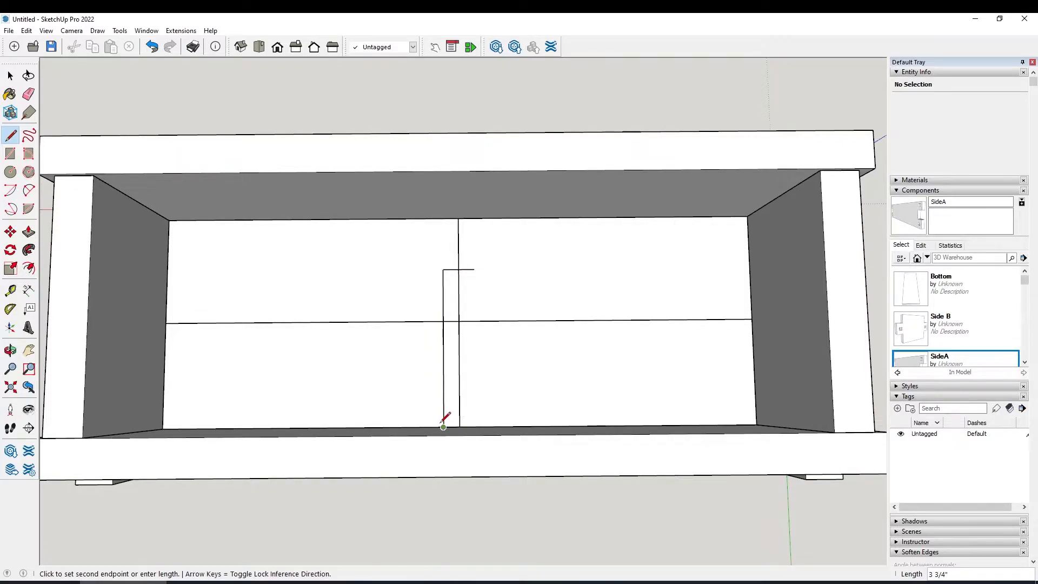
pyautogui.click(475, 426)
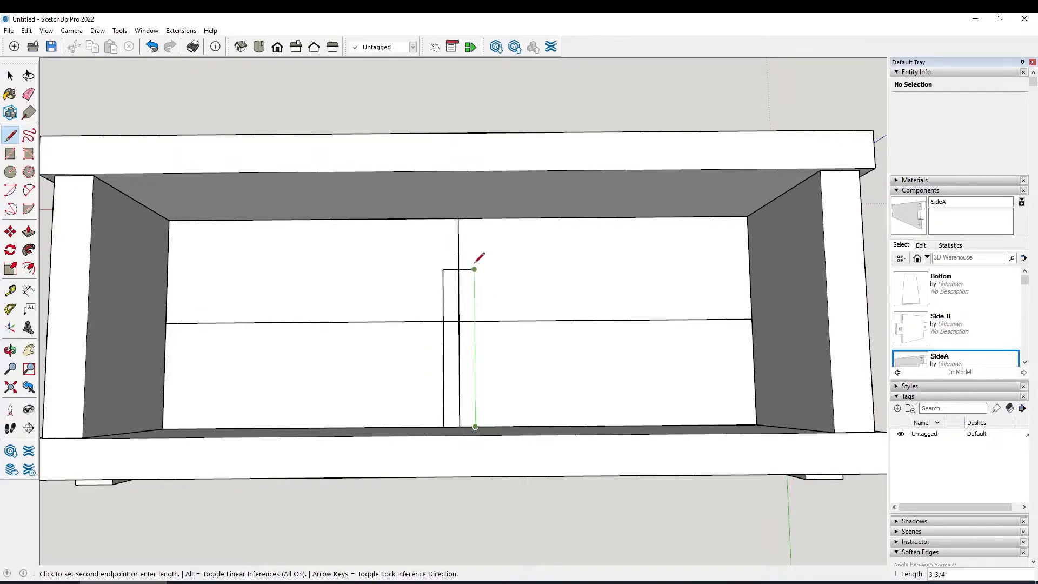
pyautogui.click(474, 217)
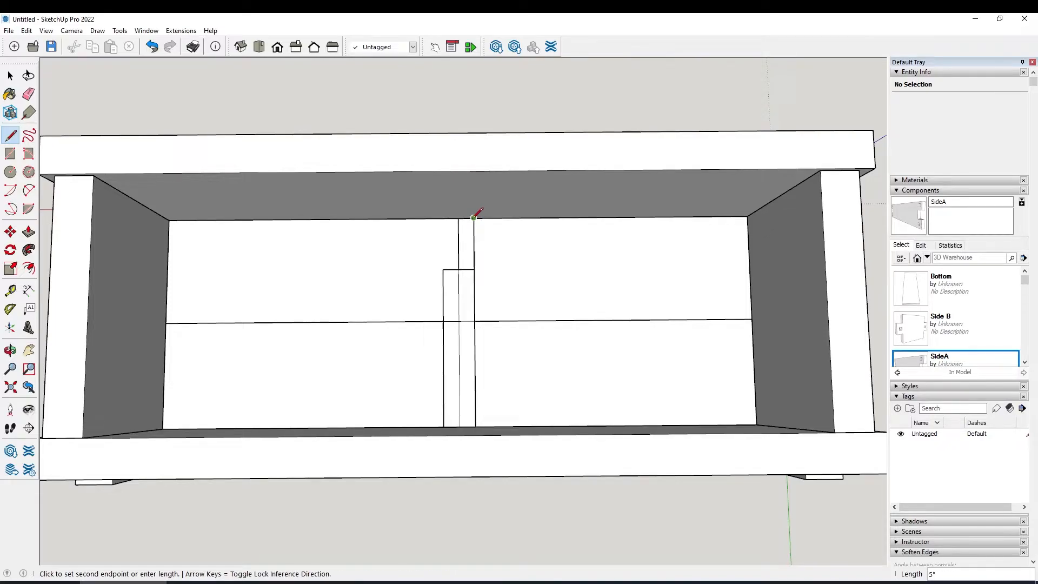
pyautogui.click(443, 218)
pyautogui.click(449, 265)
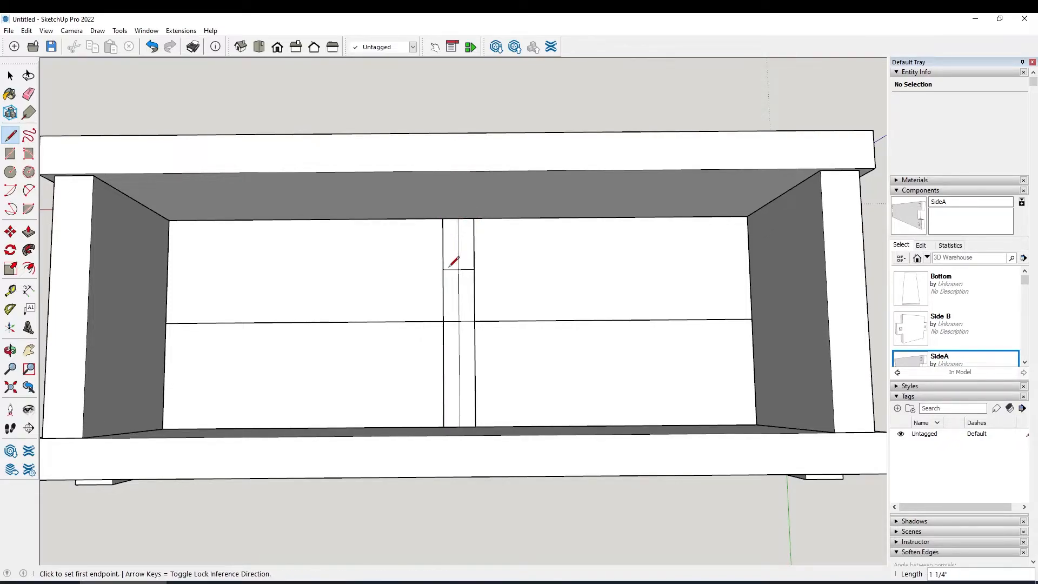
# Erase the centre guide lines and the leftover segments inside the strip on the box floor
pyautogui.press('space')
pyautogui.press('e')
pyautogui.click(383, 323)
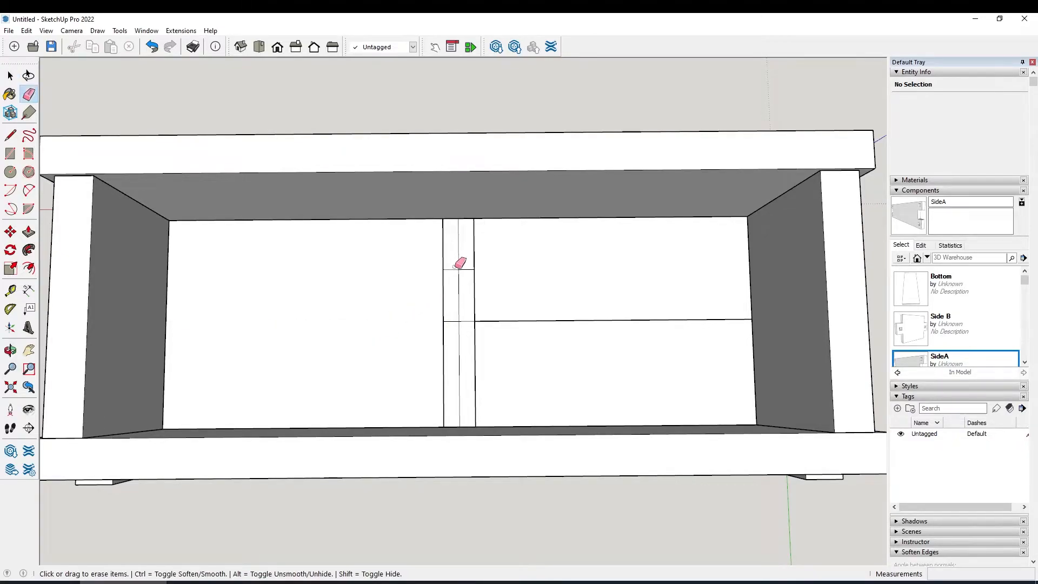
pyautogui.click(459, 268)
pyautogui.click(464, 319)
pyautogui.click(496, 320)
# Make the strip's face and edges into a component named Handle
pyautogui.press('space')
pyautogui.doubleClick(457, 339)
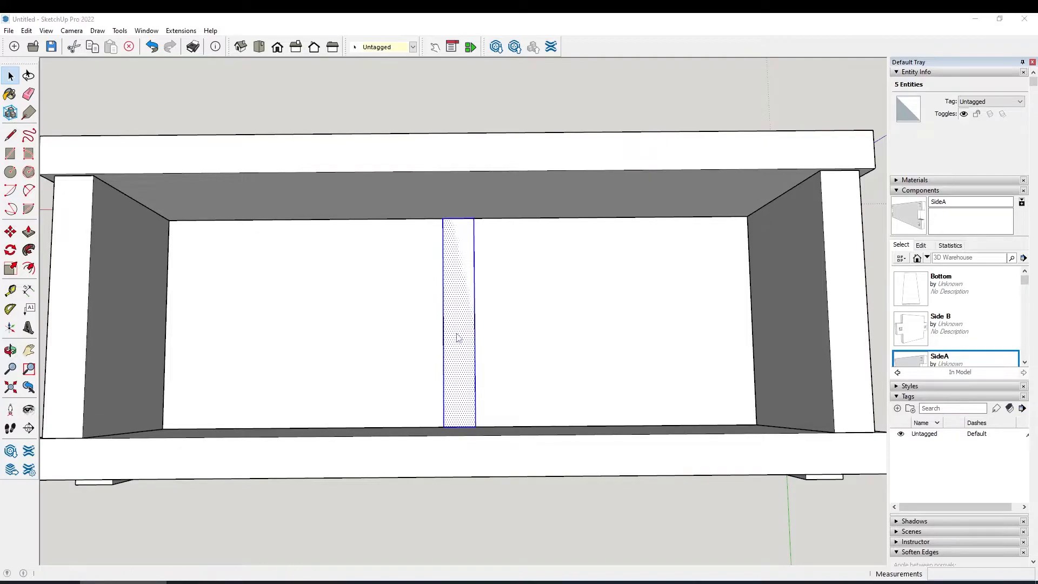
pyautogui.press('g')
pyautogui.write('Handle')
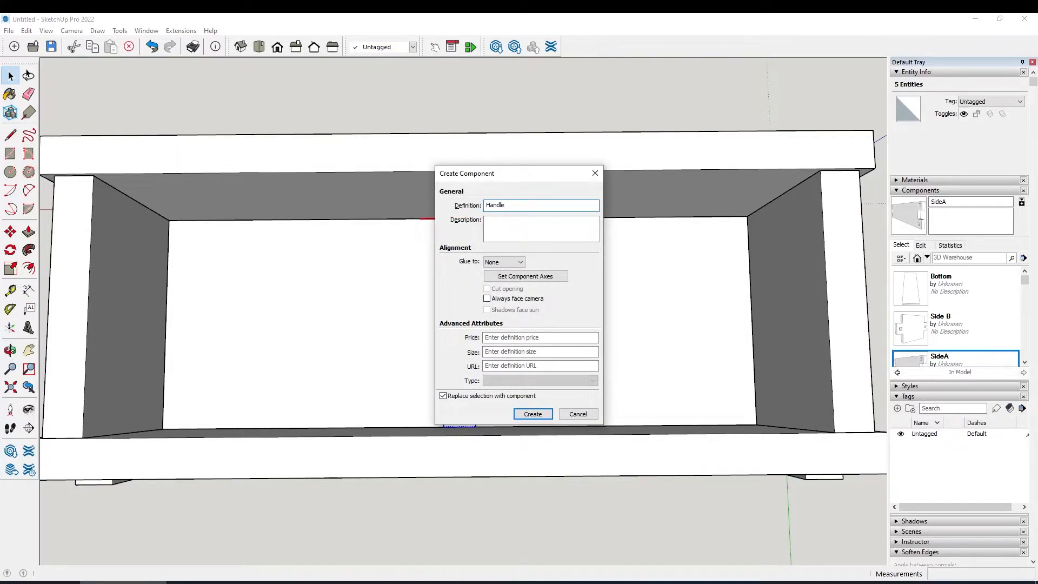
pyautogui.press('Return')
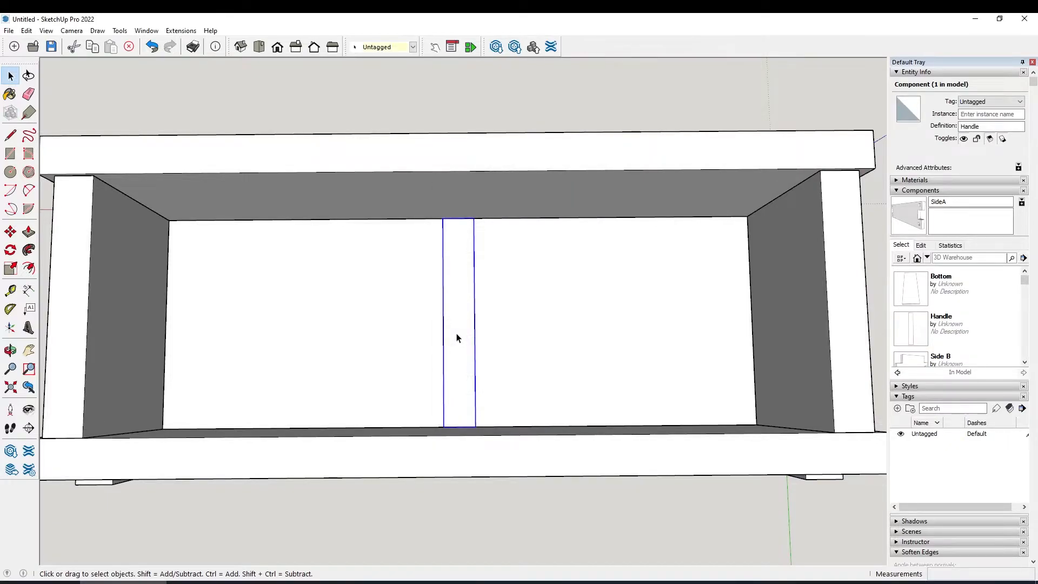
# Switch to the reference photo of the finished box and examine how the handle meets the long sides
pyautogui.moveTo(461, 349); pyautogui.dragTo(567, 415, button='middle')
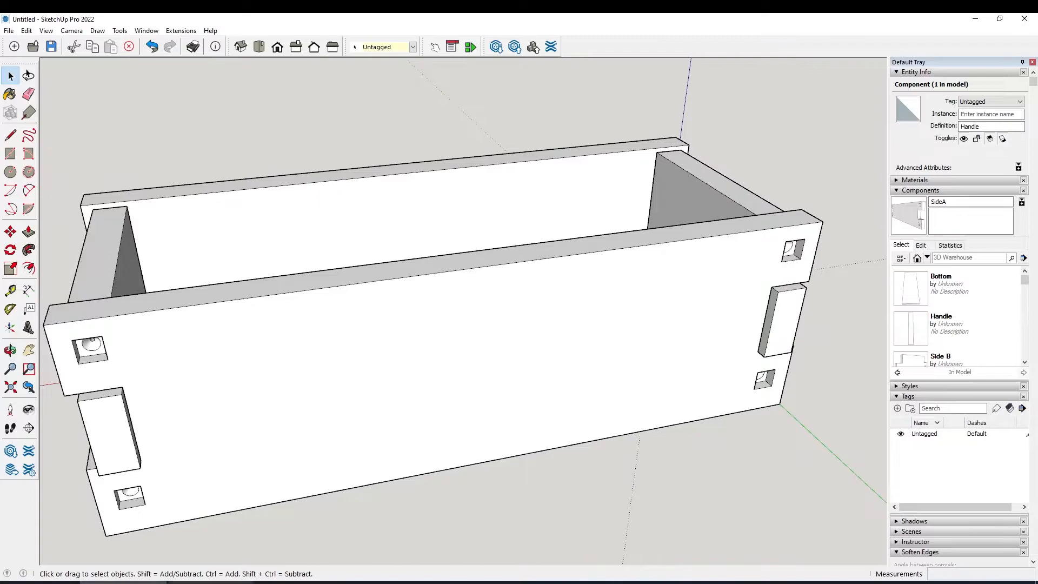
pyautogui.hotkey('alt', 'Tab')
pyautogui.scroll(8, 547, 378)
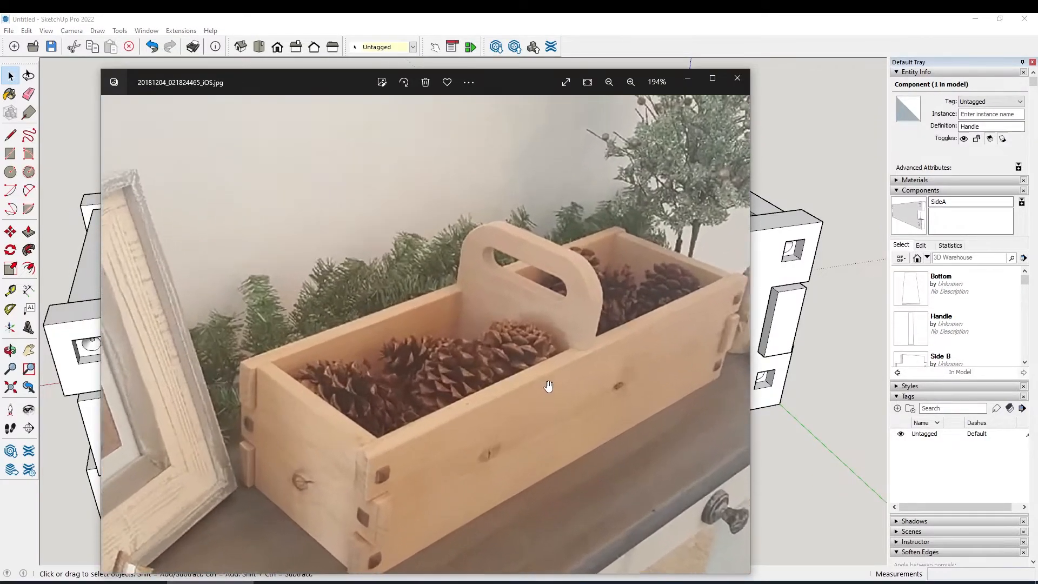
pyautogui.scroll(1, 579, 321)
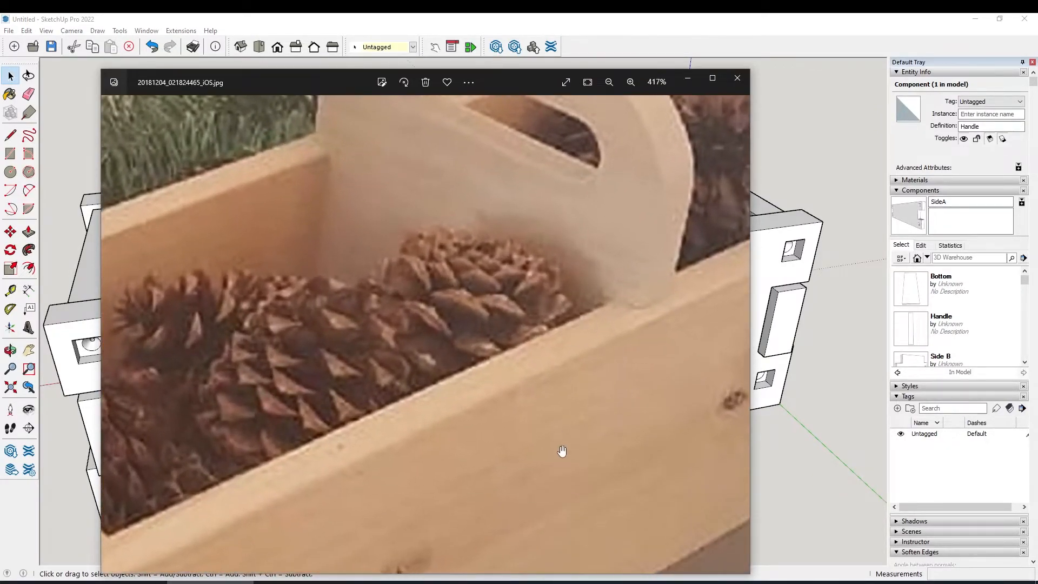
pyautogui.click(607, 81)
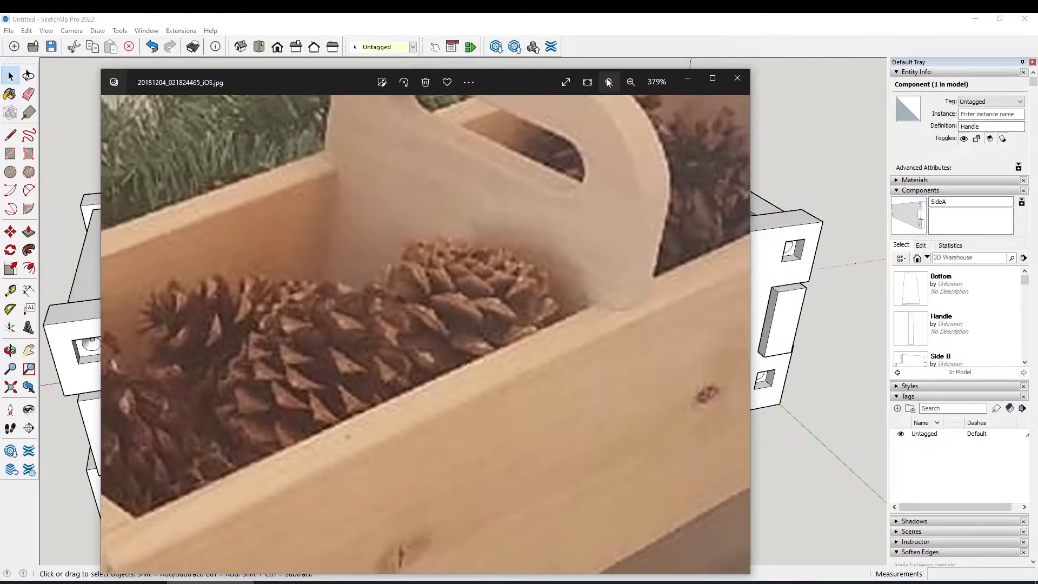
pyautogui.click(608, 81)
pyautogui.click(607, 81)
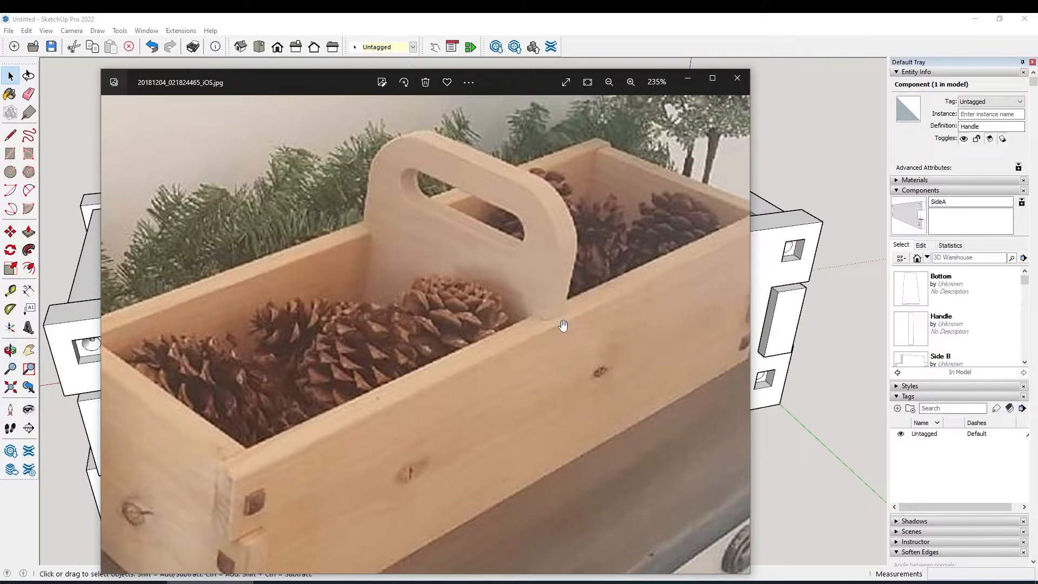
pyautogui.click(608, 81)
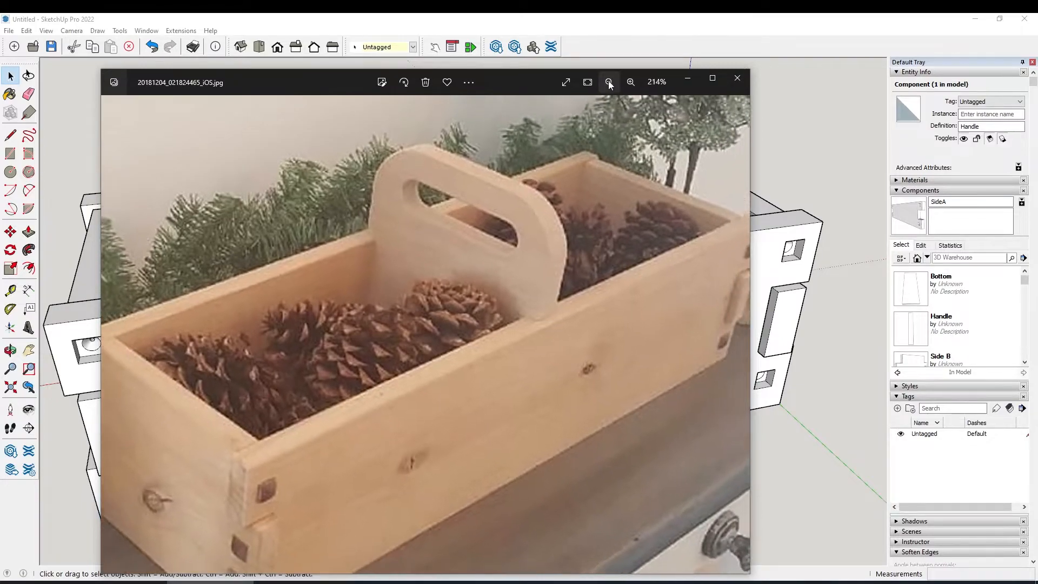
pyautogui.click(608, 81)
pyautogui.click(609, 81)
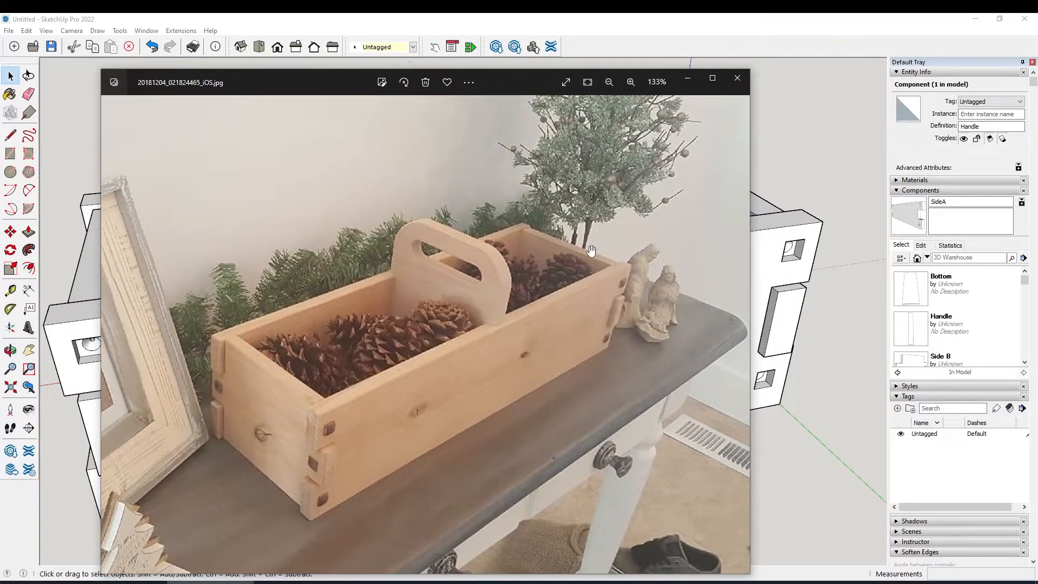
# Compare the other reference photos of the box to study the handle's shape, and return to the SketchUp model
pyautogui.press('Right')
pyautogui.press('Right')
pyautogui.press('Left')
pyautogui.press('Left')
pyautogui.press('Left')
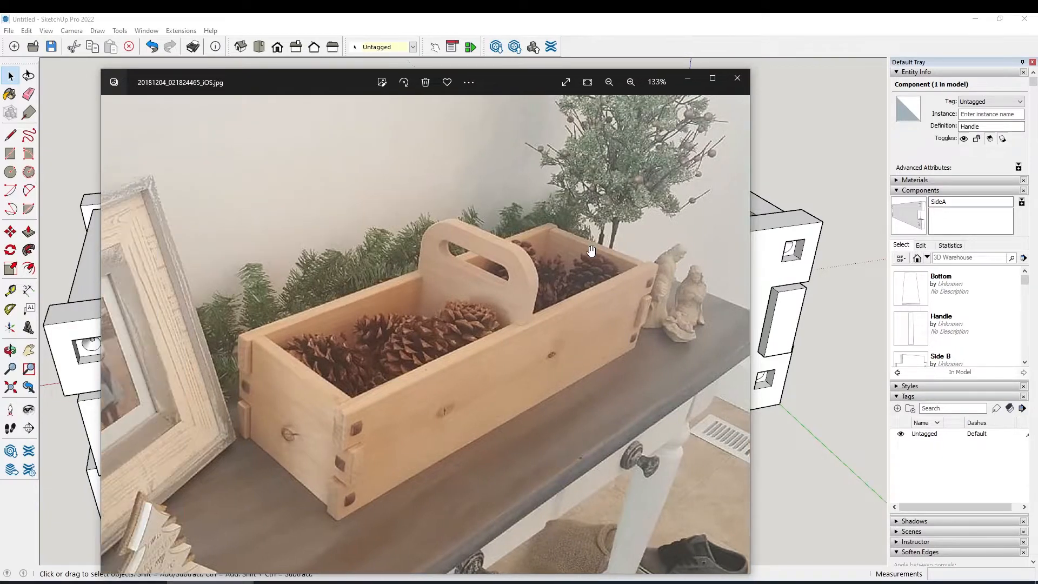
pyautogui.scroll(-5, 588, 251)
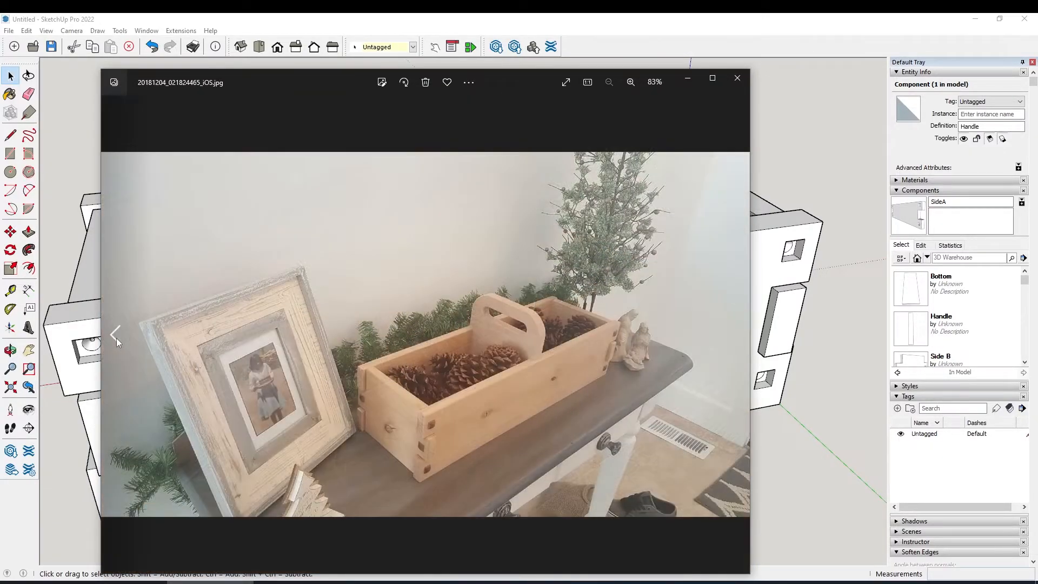
pyautogui.click(115, 334)
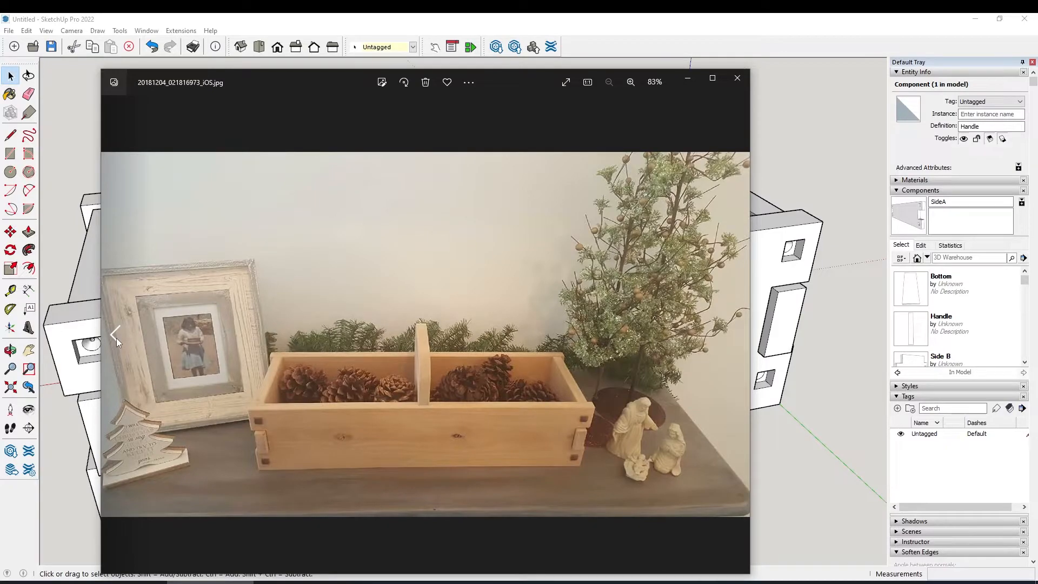
pyautogui.click(115, 334)
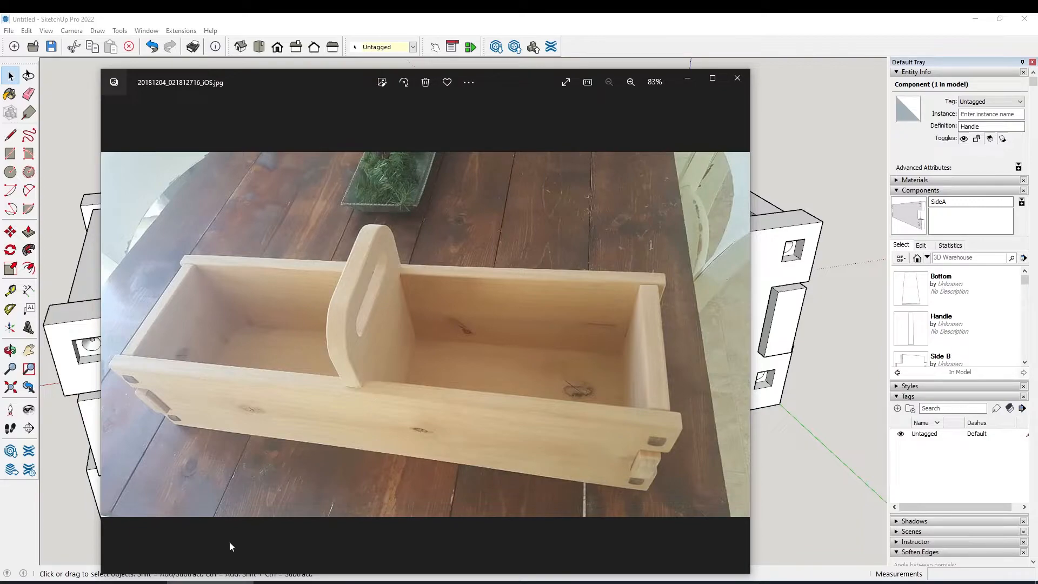
pyautogui.click(141, 582)
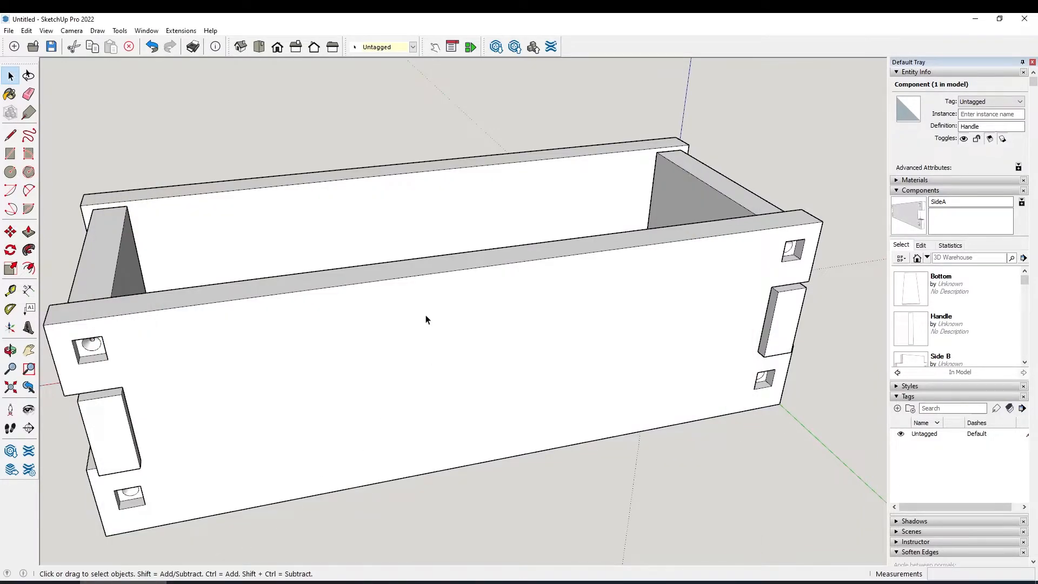
pyautogui.moveTo(433, 330); pyautogui.dragTo(416, 443, button='middle')
pyautogui.click(210, 582)
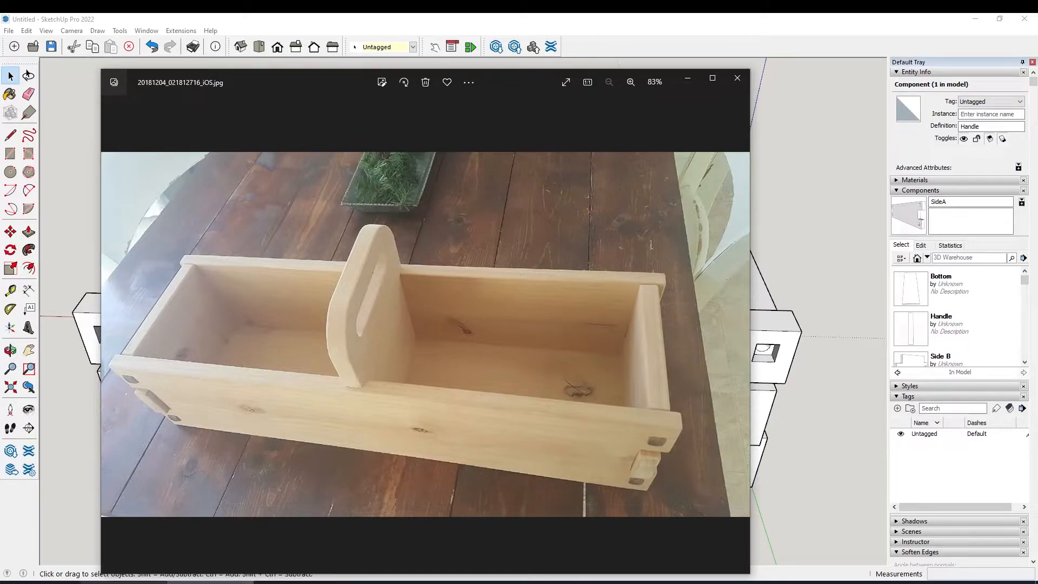
pyautogui.click(123, 582)
# Open the Handle component for editing and Push/Pull its strip face up 7"
pyautogui.scroll(5, 355, 393)
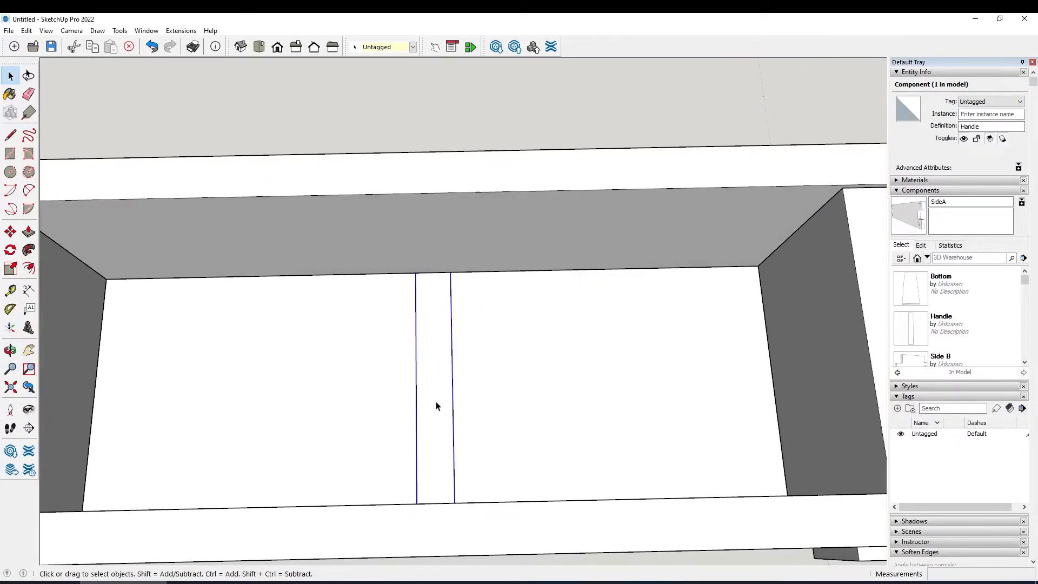
pyautogui.doubleClick(436, 405)
pyautogui.doubleClick(437, 405)
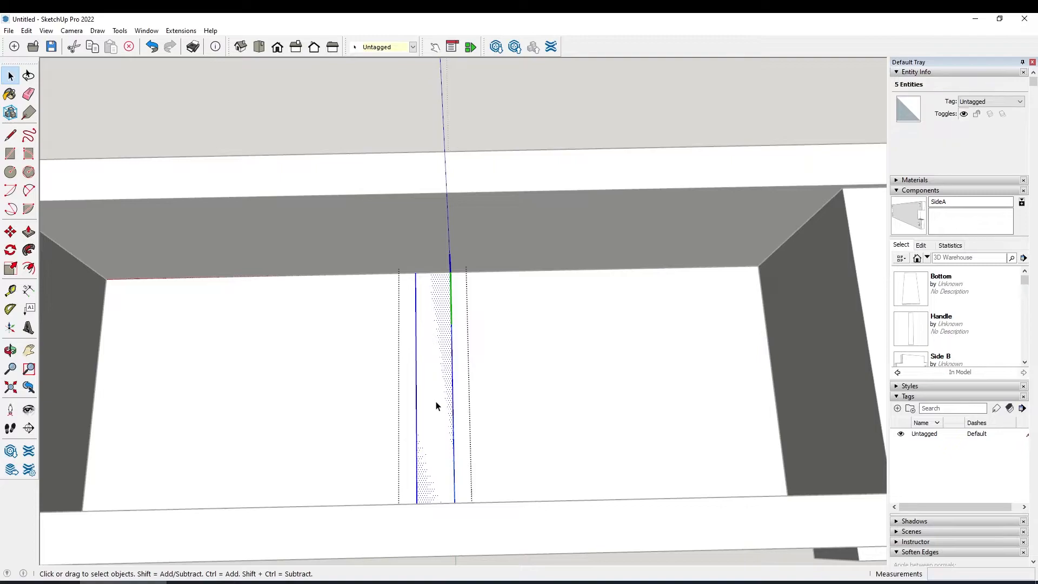
pyautogui.press('p')
pyautogui.click(433, 411)
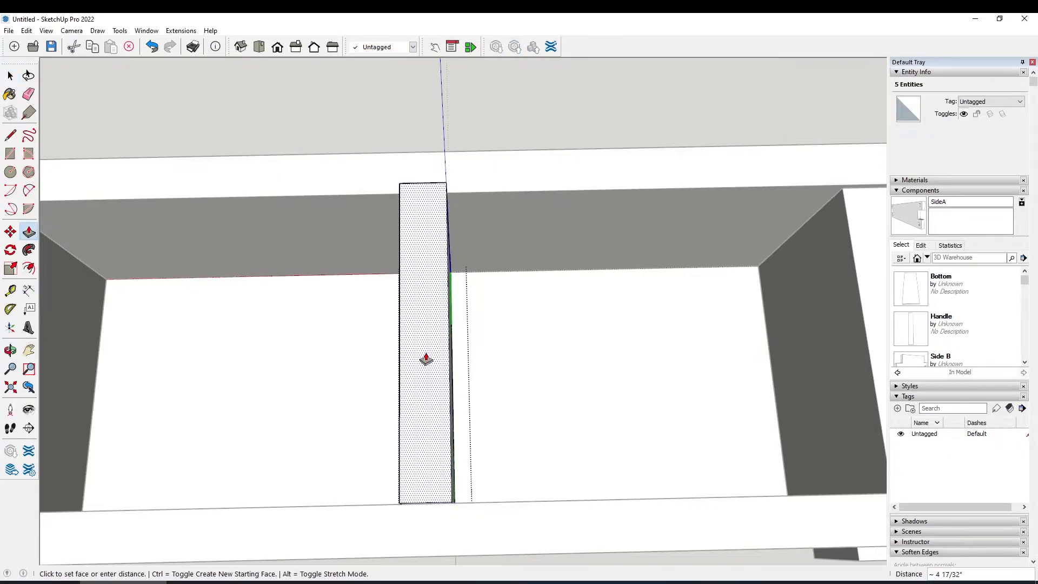
pyautogui.scroll(-5, 426, 359)
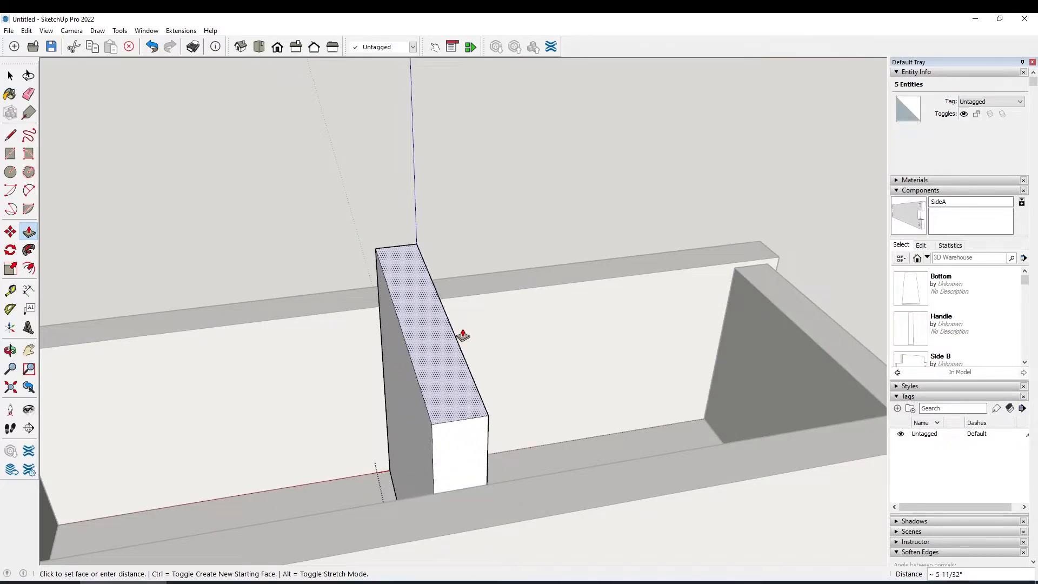
pyautogui.press('Return')
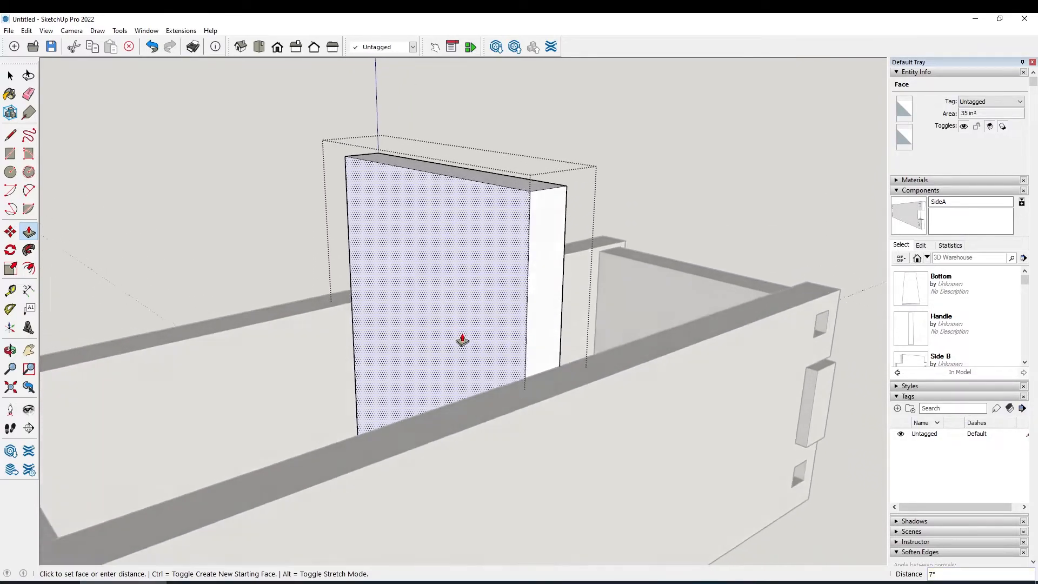
# Draw a 3/4" line across both end faces of the handle where they meet the top inner edges of the box sides
pyautogui.press('space')
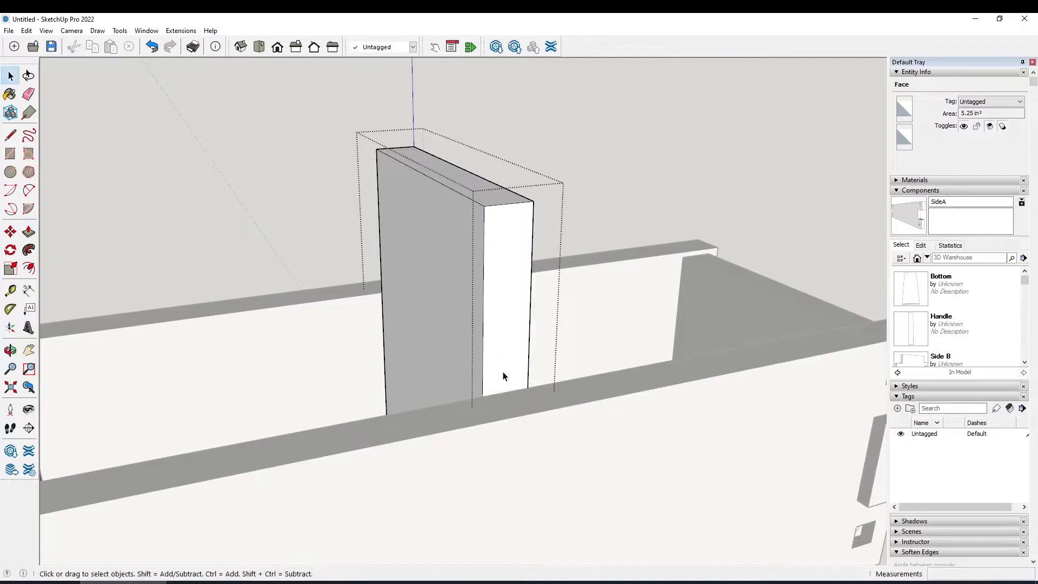
pyautogui.press('l')
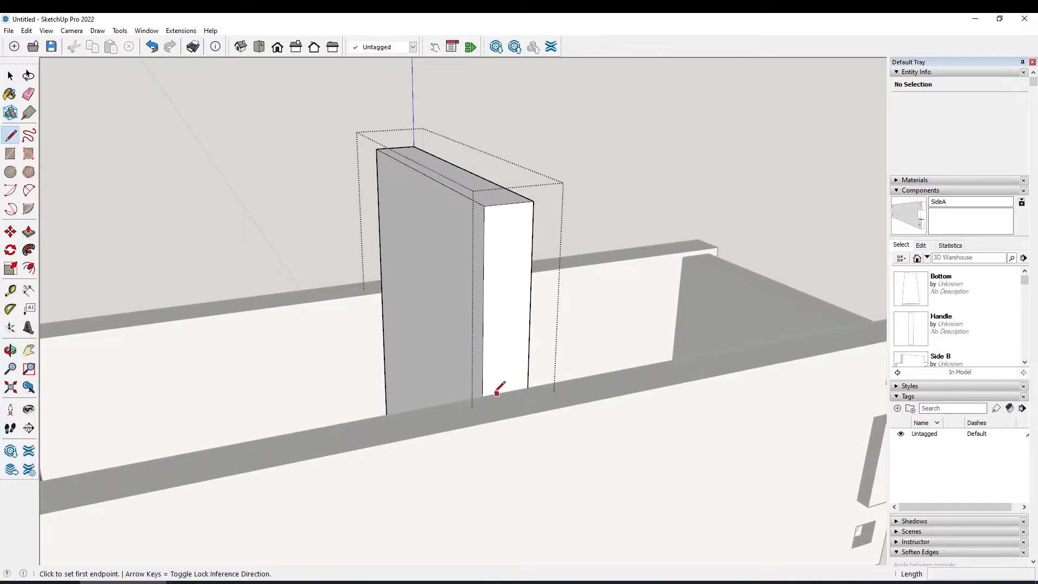
pyautogui.click(482, 397)
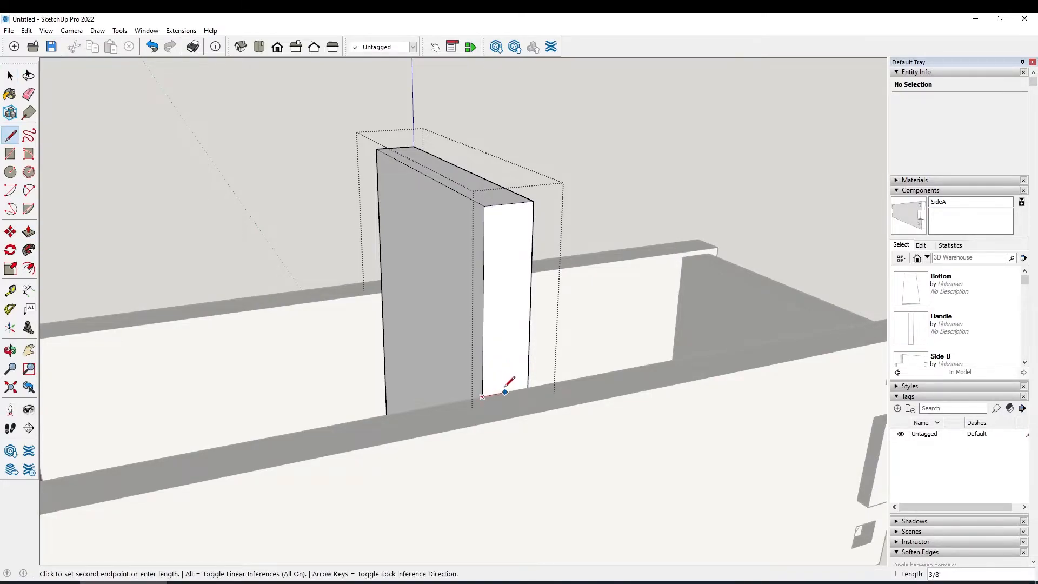
pyautogui.click(527, 388)
pyautogui.moveTo(335, 374); pyautogui.dragTo(418, 419, button='middle')
pyautogui.click(408, 437)
pyautogui.click(346, 433)
# Check the handle in the reference photo, and Push/Pull the upper part of one handle end face outward 3/8" over the box side
pyautogui.moveTo(346, 433)
pyautogui.mouseDown(button='middle')
pyautogui.moveTo(353, 443)
pyautogui.moveTo(292, 470)
pyautogui.mouseUp(button='middle')
pyautogui.click(227, 582)
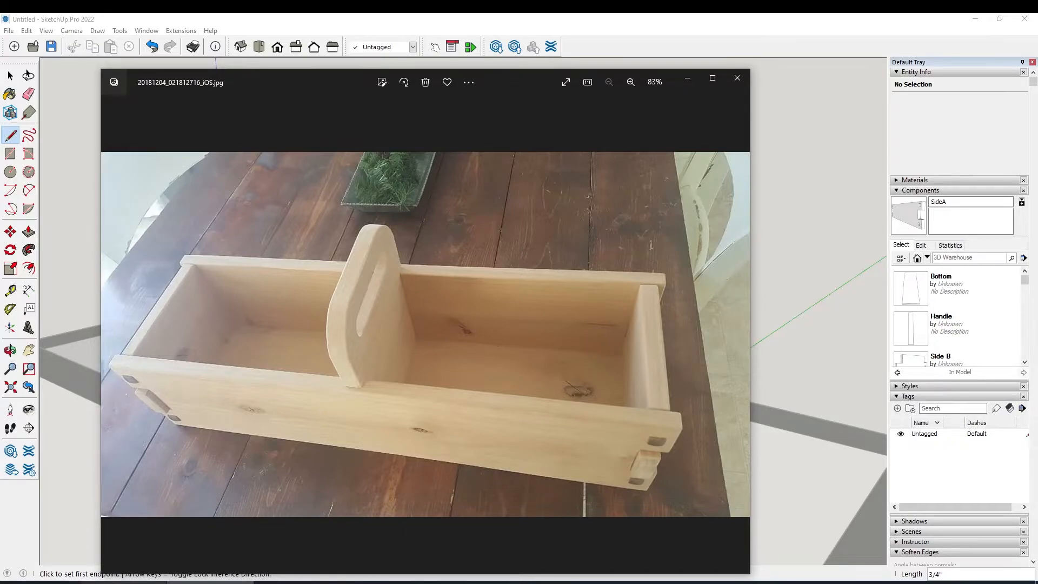
pyautogui.click(145, 582)
pyautogui.moveTo(346, 405)
pyautogui.mouseDown(button='middle')
pyautogui.moveTo(299, 411)
pyautogui.moveTo(283, 386)
pyautogui.moveTo(313, 389)
pyautogui.moveTo(351, 433)
pyautogui.moveTo(343, 440)
pyautogui.moveTo(355, 402)
pyautogui.mouseUp(button='middle')
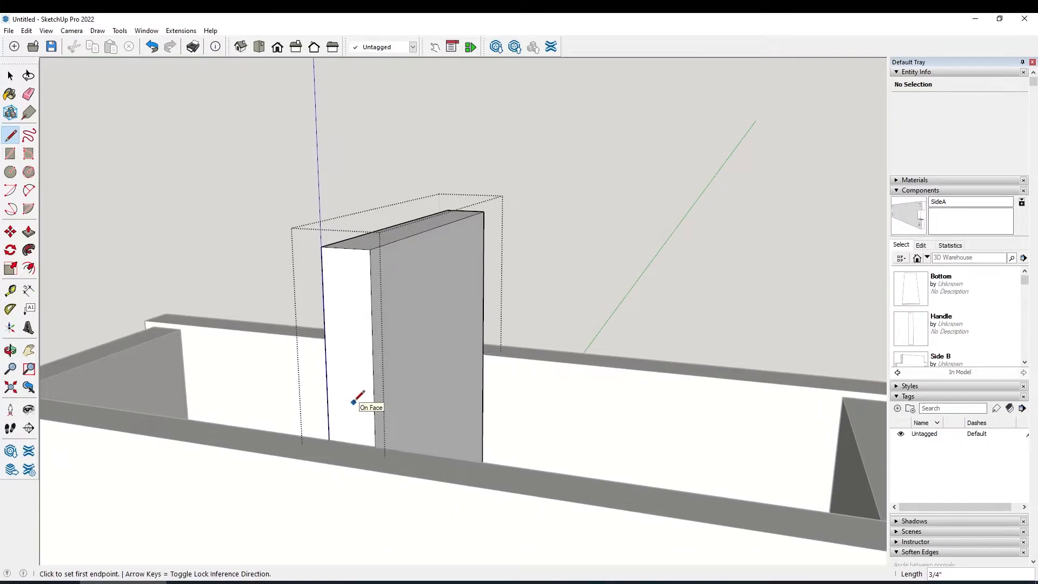
pyautogui.press('space')
pyautogui.click(354, 404)
pyautogui.press('p')
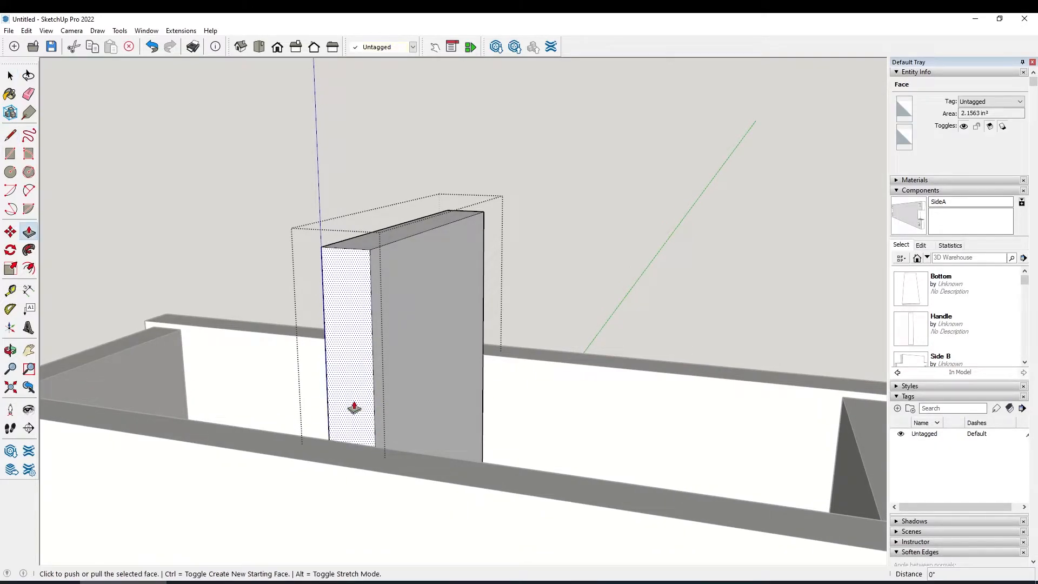
pyautogui.click(350, 408)
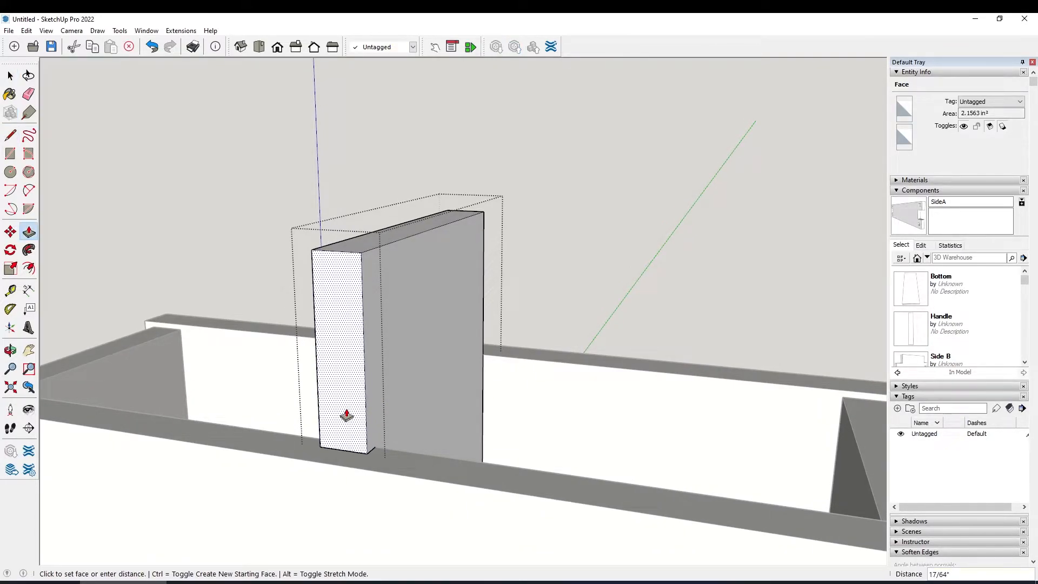
pyautogui.press('Return')
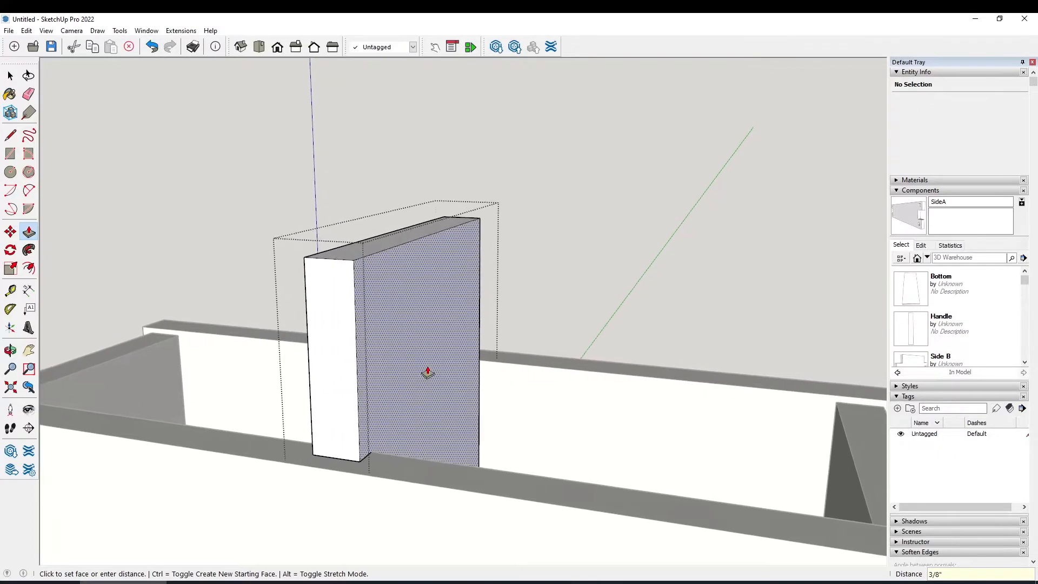
# Push/Pull the upper part of the opposite handle end face outward 3/8" over the box side, and check the handle against the reference photo
pyautogui.scroll(5, 425, 372)
pyautogui.scroll(-5, 427, 374)
pyautogui.click(475, 381)
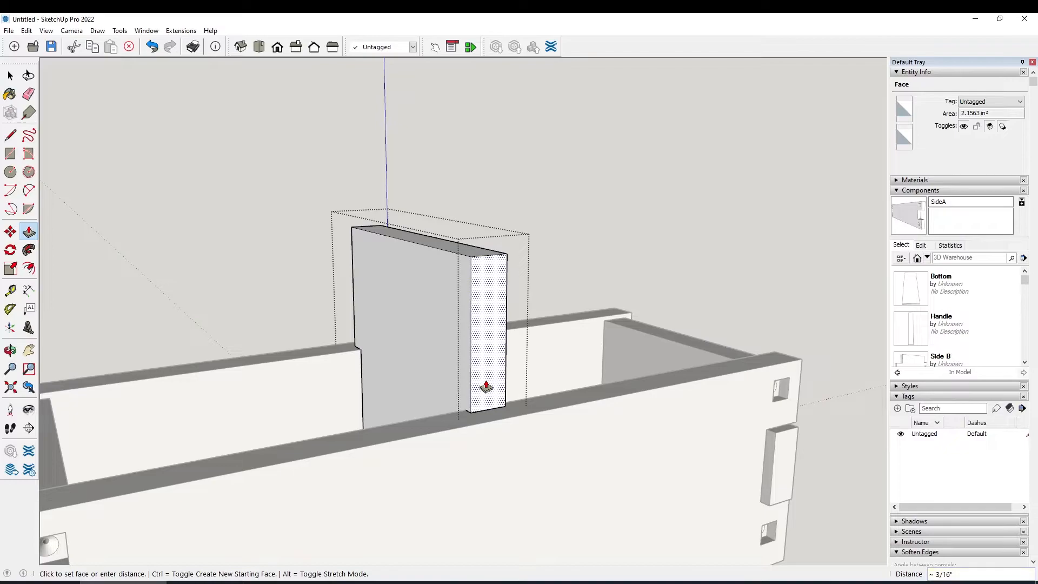
pyautogui.moveTo(486, 386); pyautogui.dragTo(537, 348, button='middle')
pyautogui.scroll(5, 537, 348)
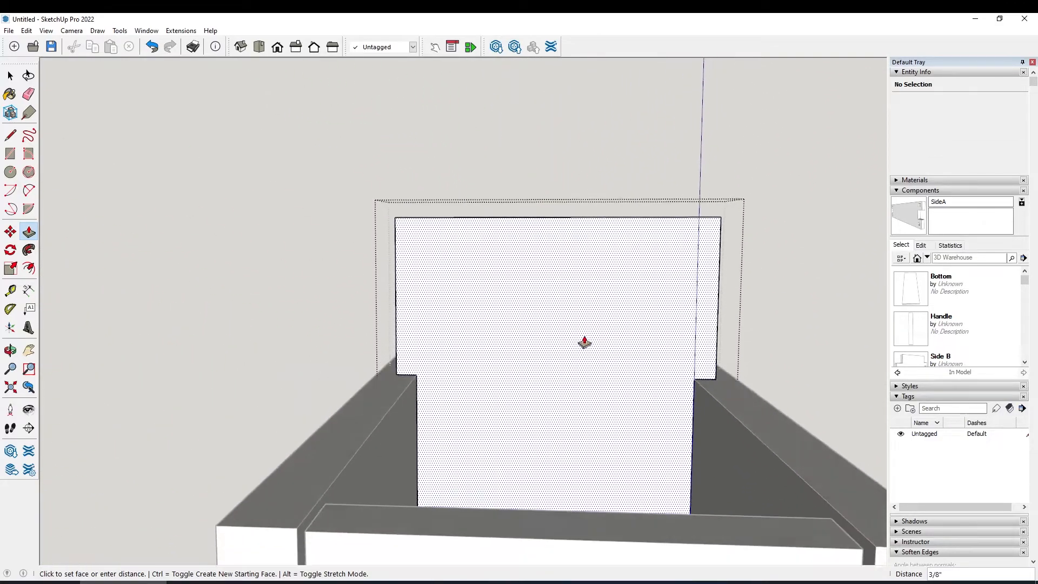
pyautogui.click(582, 343)
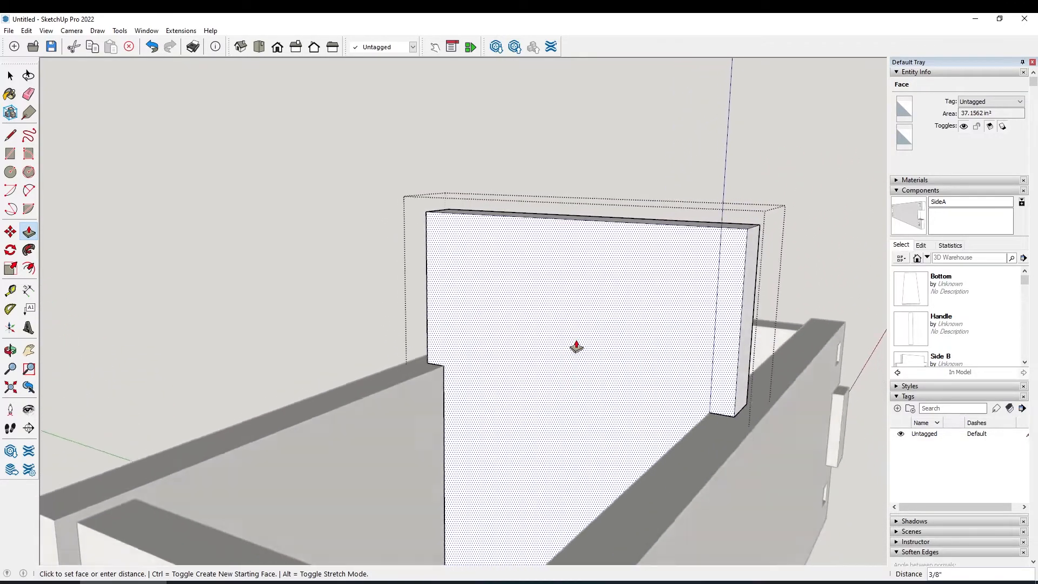
pyautogui.scroll(5, 518, 303)
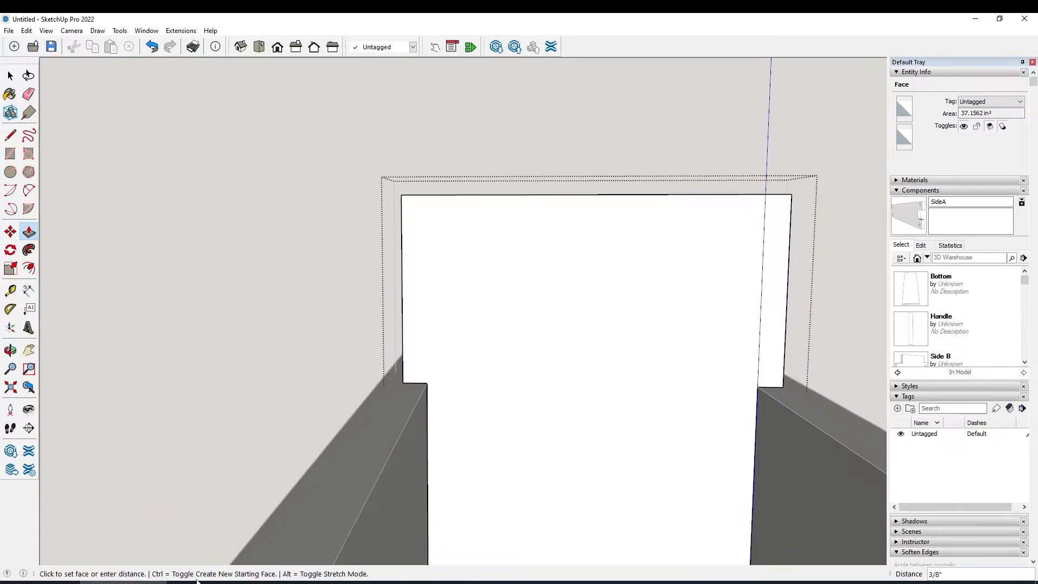
pyautogui.hotkey('alt', 'Tab')
pyautogui.hotkey('alt', 'Tab')
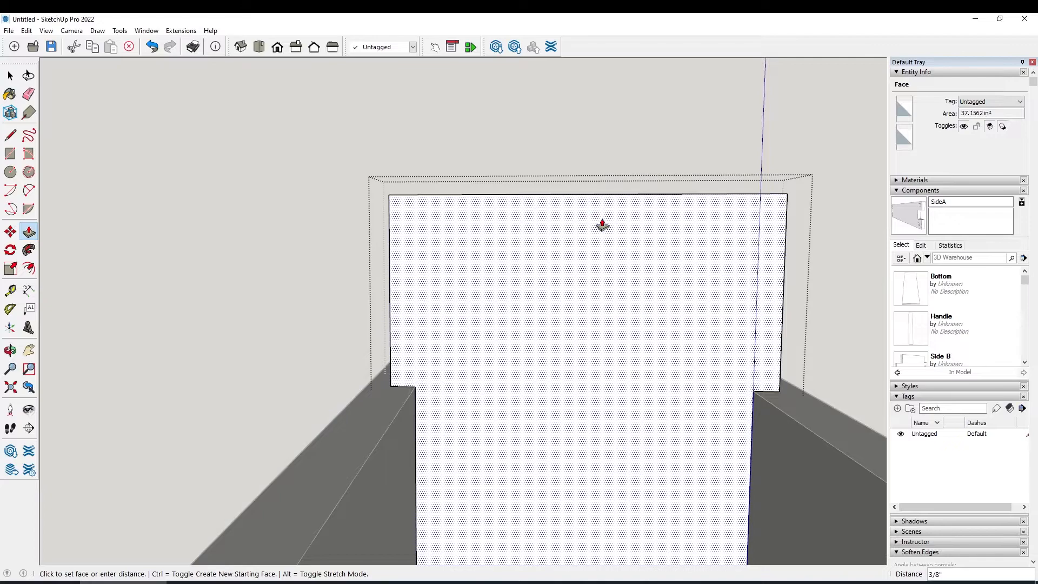
pyautogui.press('l')
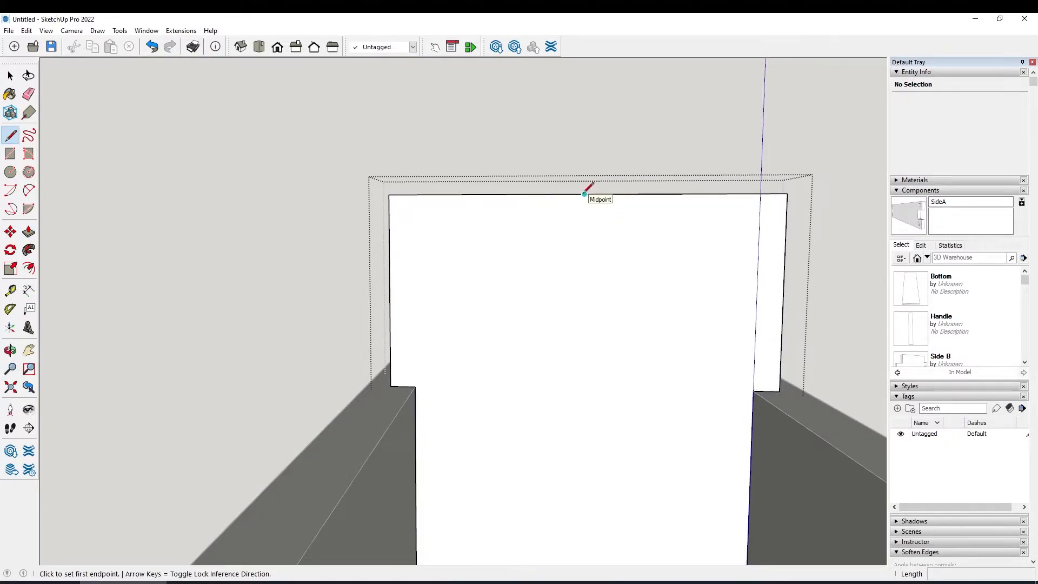
pyautogui.click(584, 192)
pyautogui.write('1')
pyautogui.press('Return')
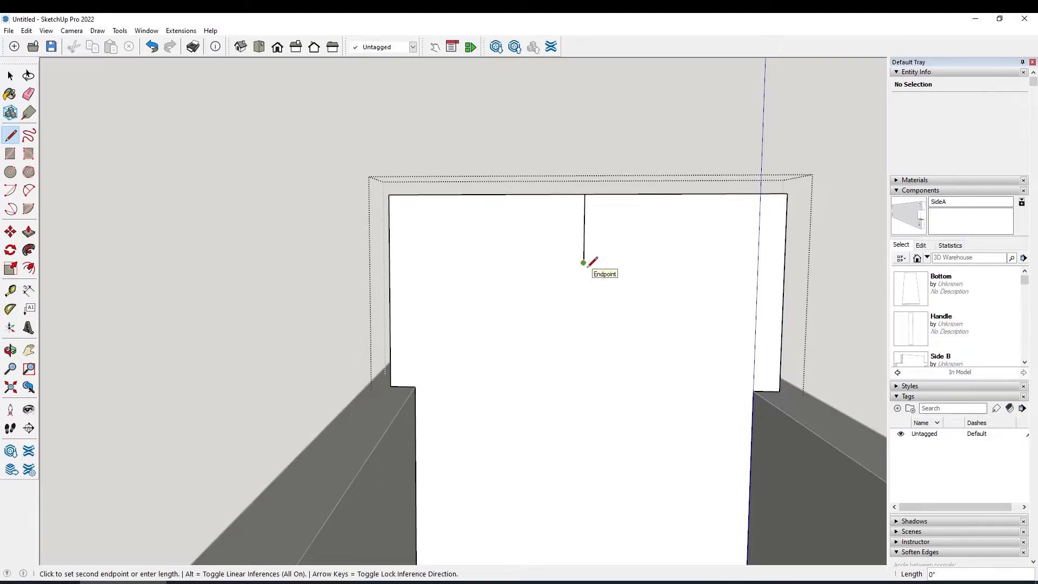
pyautogui.hotkey('ctrl', 'z')
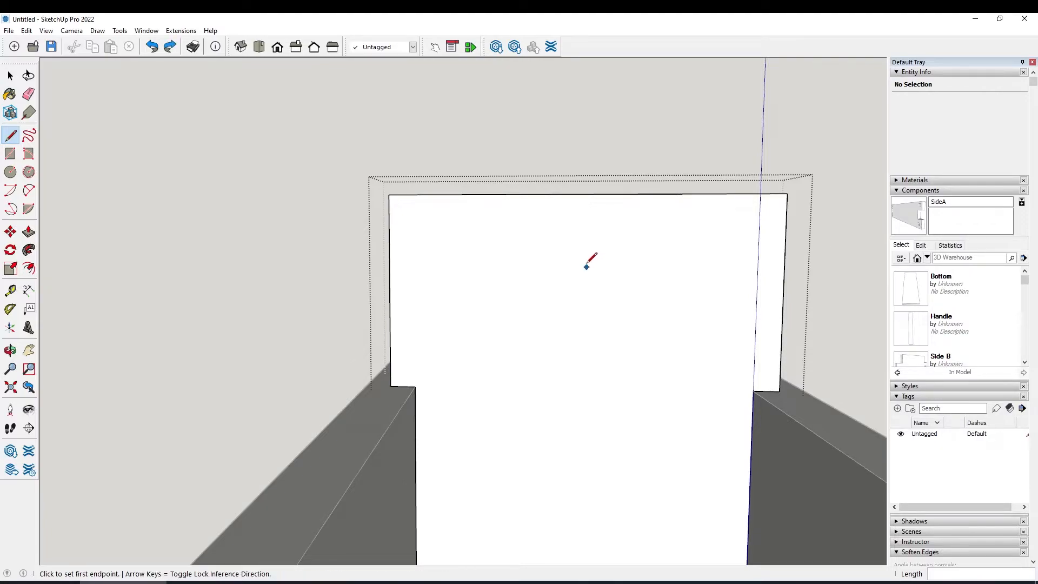
pyautogui.click(580, 195)
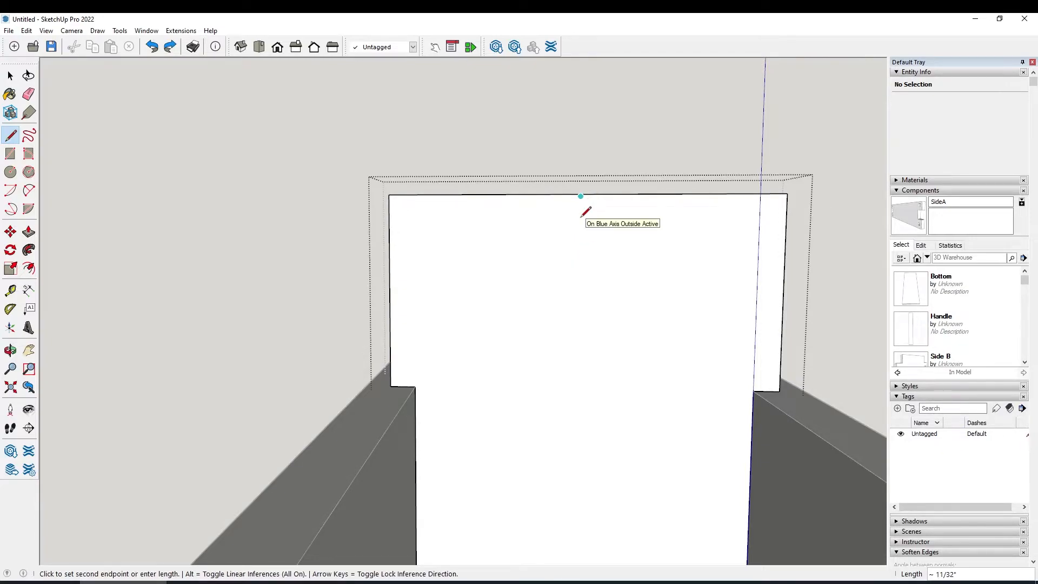
pyautogui.press('Escape')
# Draw a rectangular hand-hole outline reaching 2 1/4" either side of the handle's centre, about 3/4" below its top edge, and erase the centre guide line
pyautogui.click(585, 194)
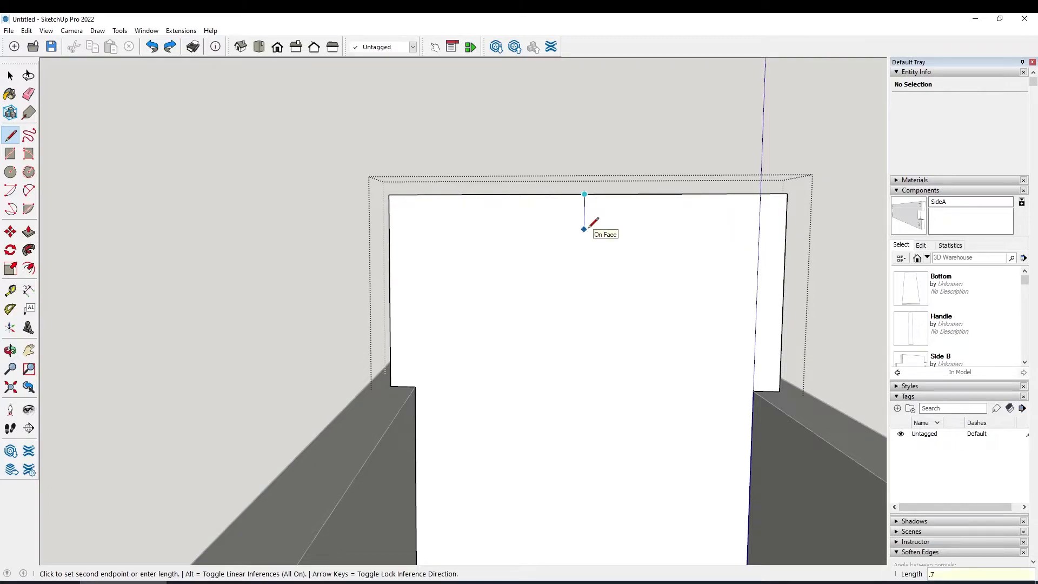
pyautogui.press('Return')
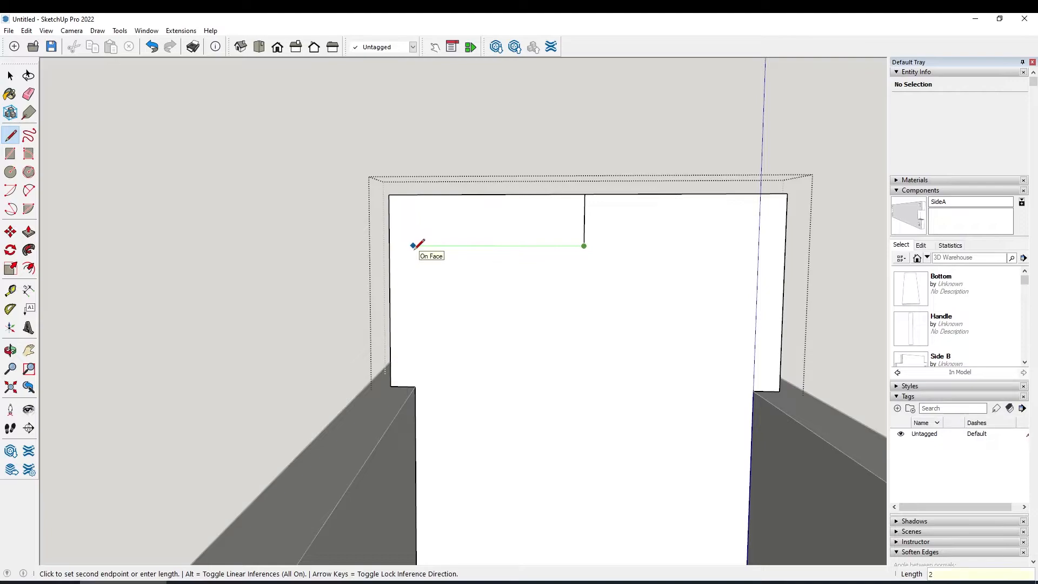
pyautogui.write('5')
pyautogui.press('Return')
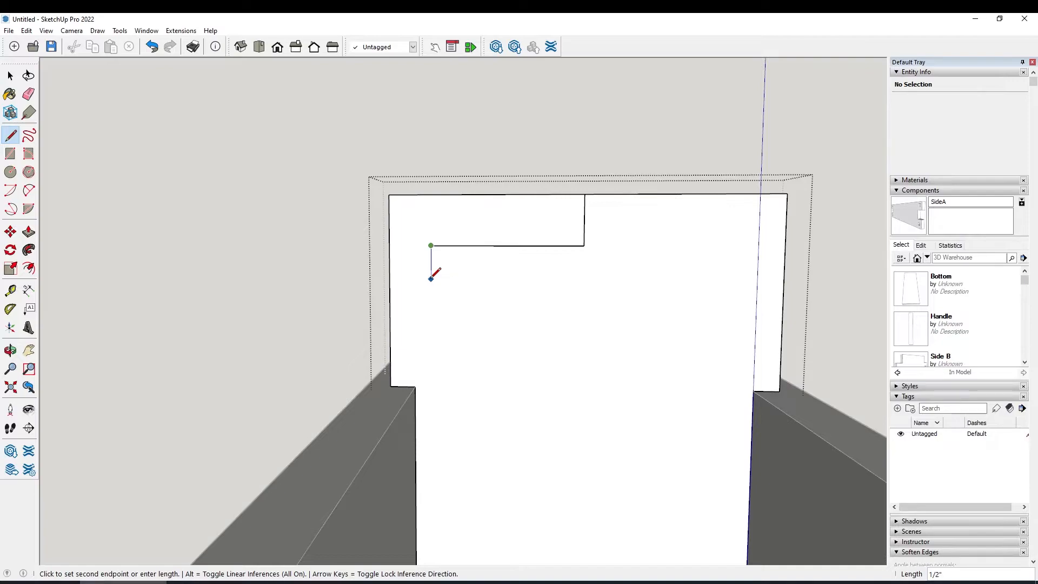
pyautogui.press('Return')
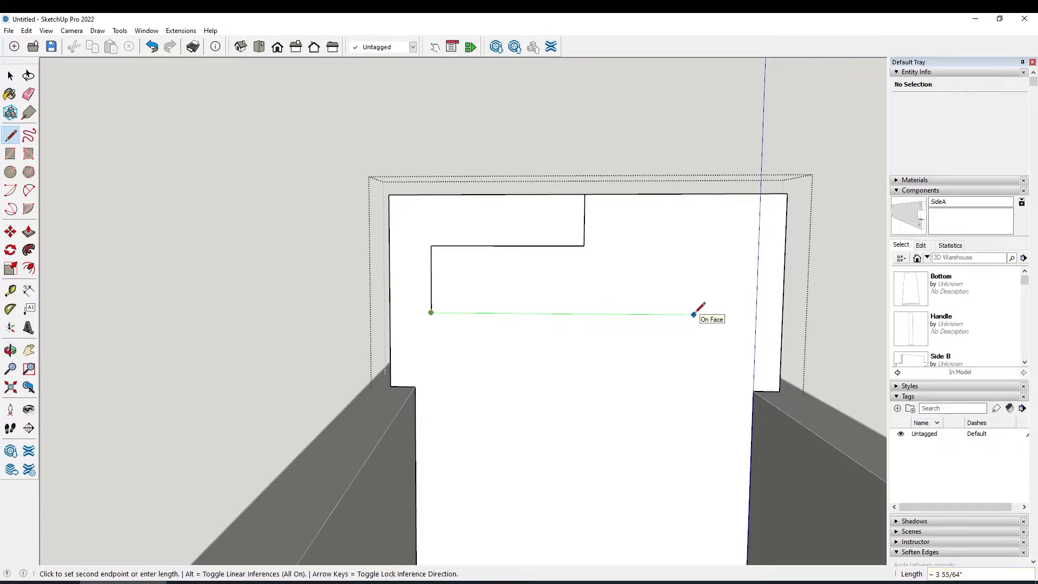
pyautogui.click(583, 313)
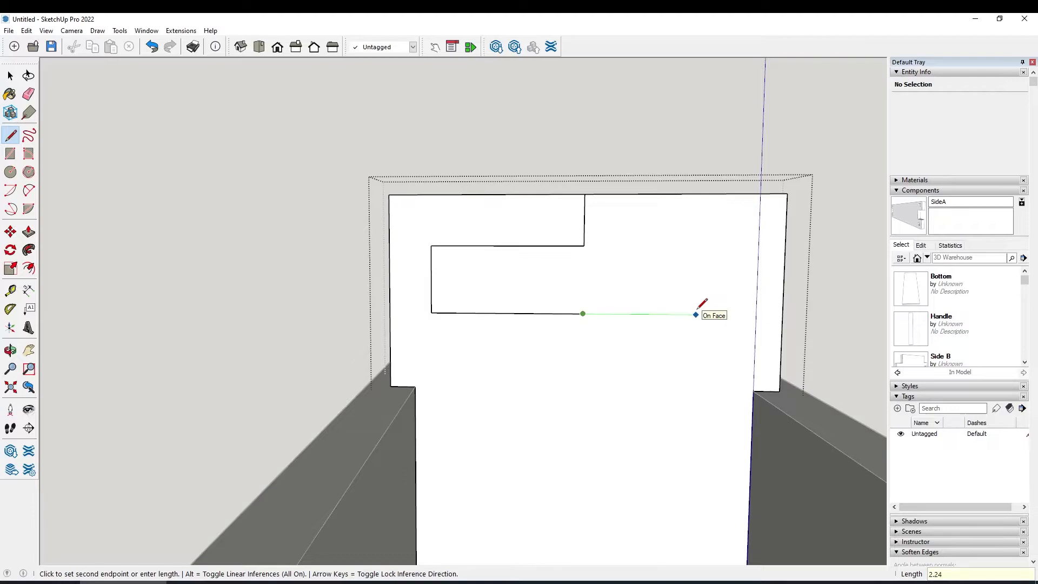
pyautogui.click(738, 314)
pyautogui.click(740, 246)
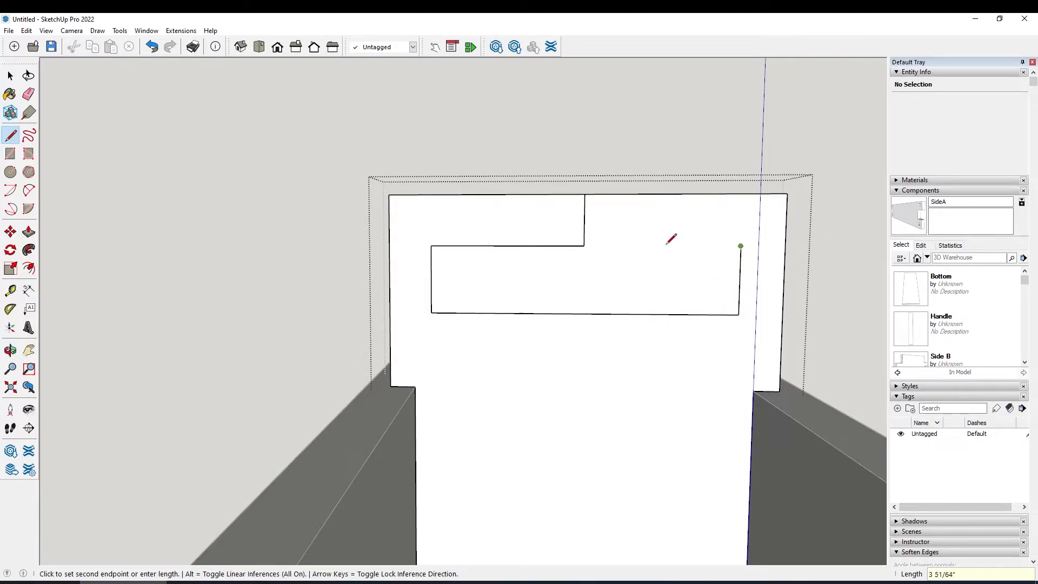
pyautogui.click(583, 246)
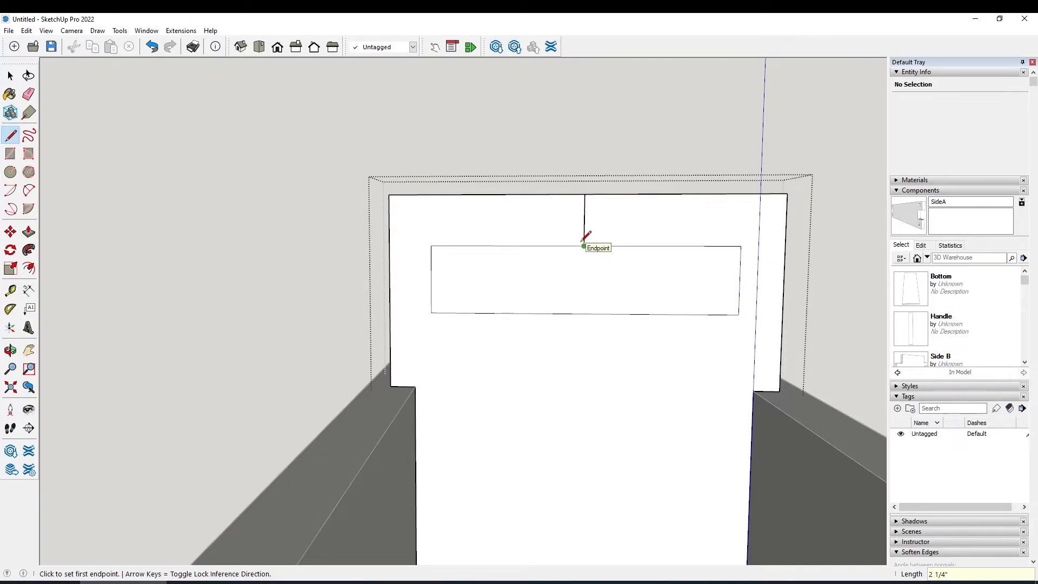
pyautogui.press('space')
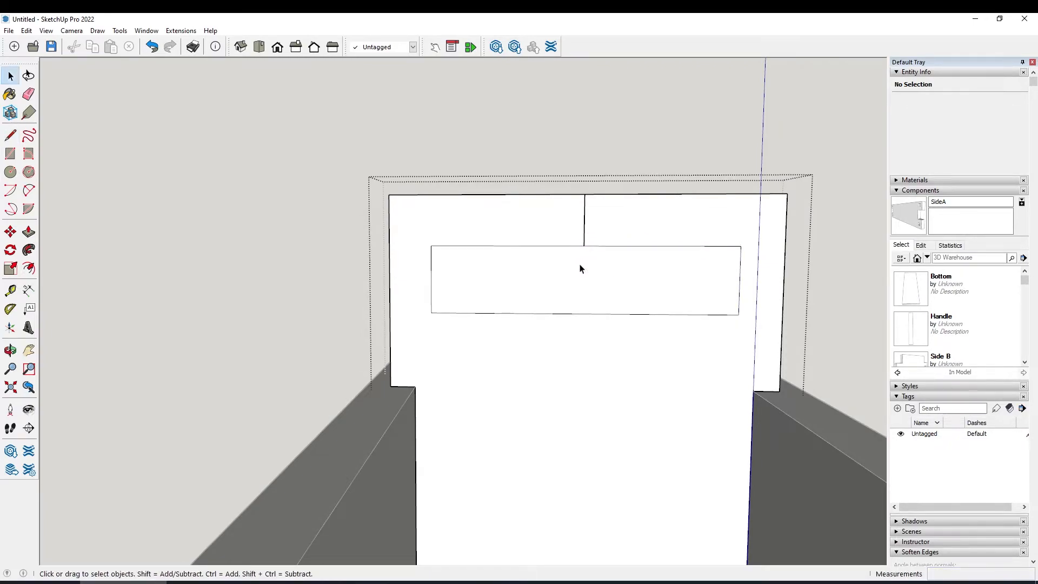
pyautogui.press('e')
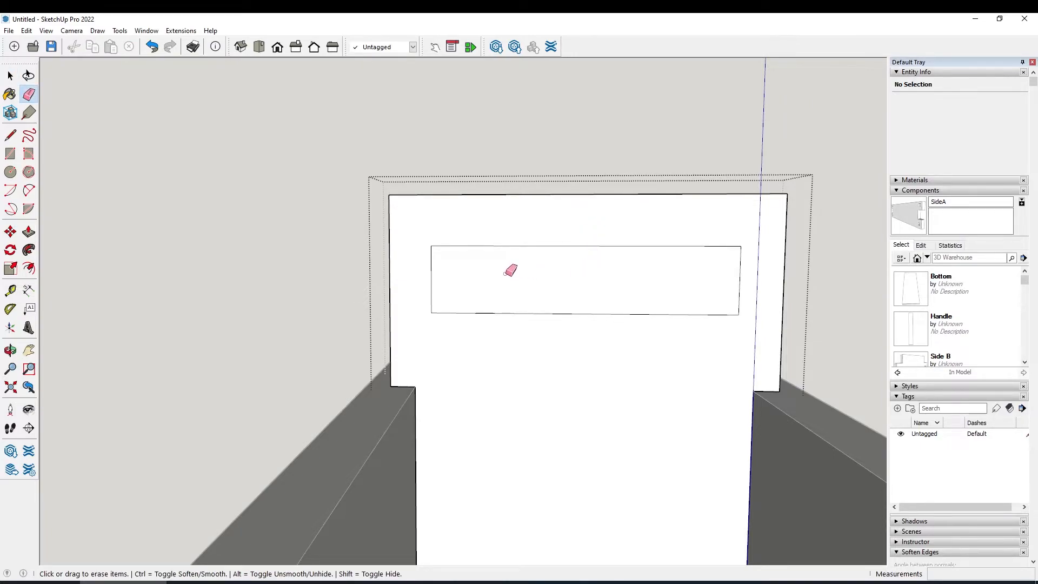
# Draw a 1/8" square with lines inside the upper-left corner of the hand-hole rectangle
pyautogui.press('l')
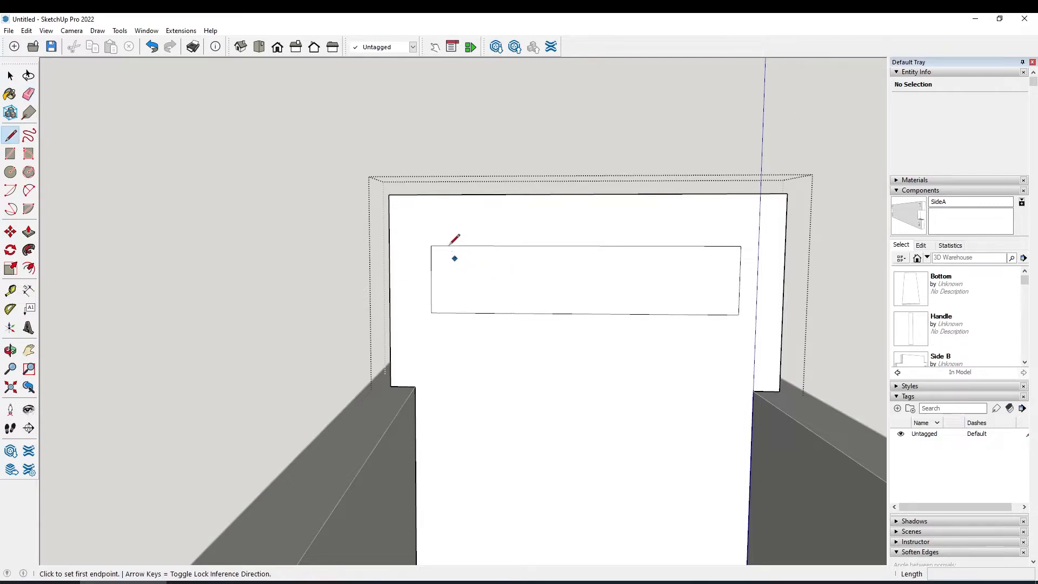
pyautogui.click(431, 245)
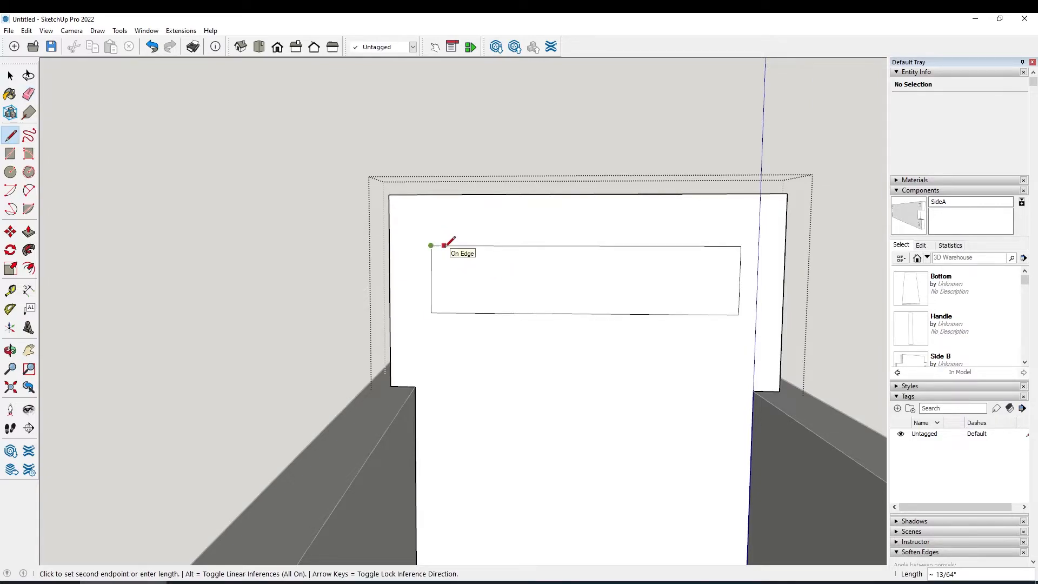
pyautogui.press('Escape')
pyautogui.click(439, 246)
pyautogui.click(439, 253)
# Draw a matching 1/8" square with lines inside the lower-left corner of the hand-hole rectangle
pyautogui.click(431, 313)
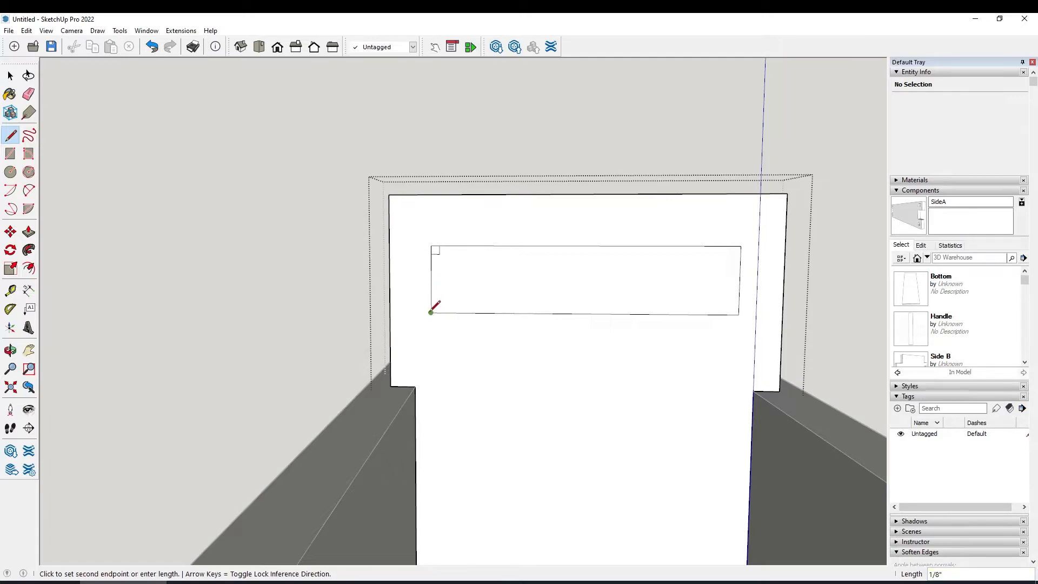
pyautogui.click(432, 302)
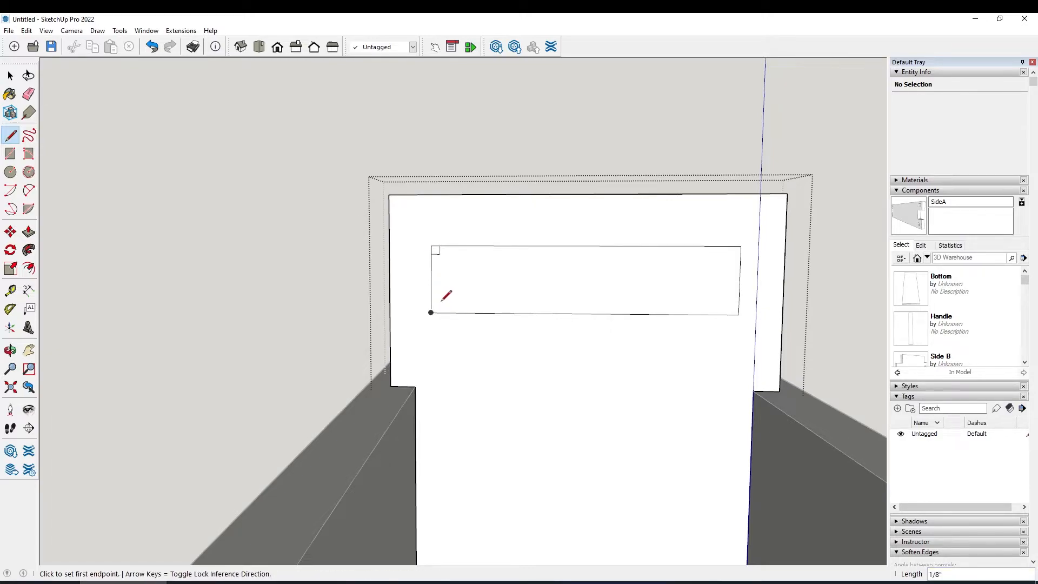
pyautogui.click(431, 304)
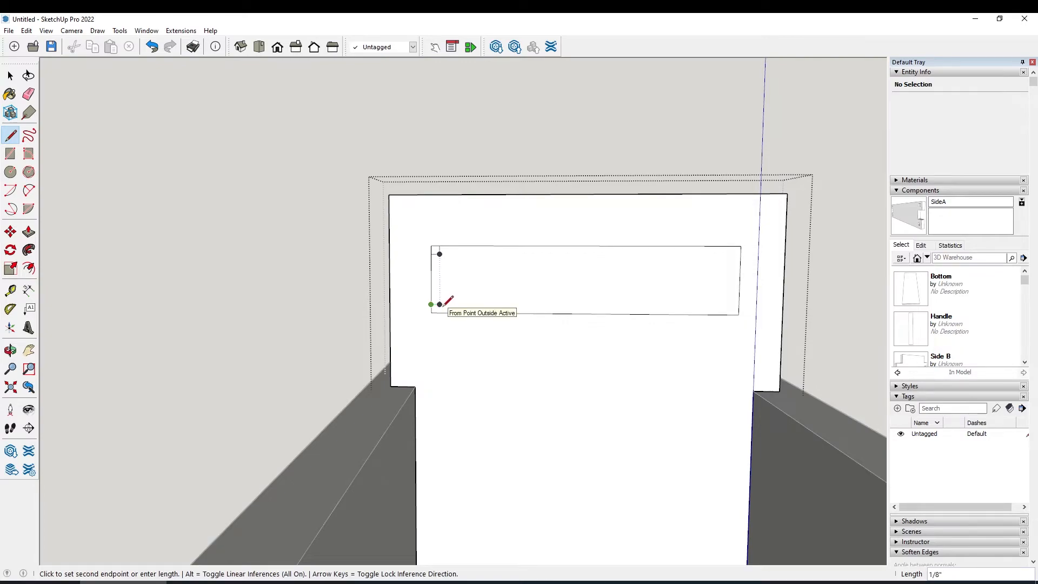
pyautogui.scroll(5, 443, 305)
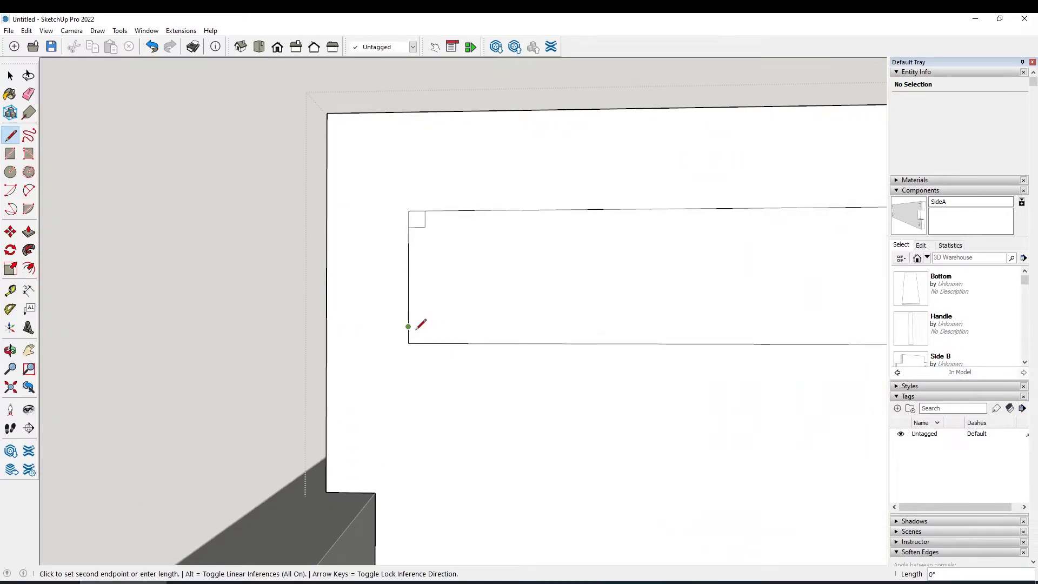
pyautogui.moveTo(436, 328)
pyautogui.mouseDown(button='middle')
pyautogui.moveTo(437, 344)
pyautogui.moveTo(423, 320)
pyautogui.mouseUp(button='middle')
pyautogui.click(409, 342)
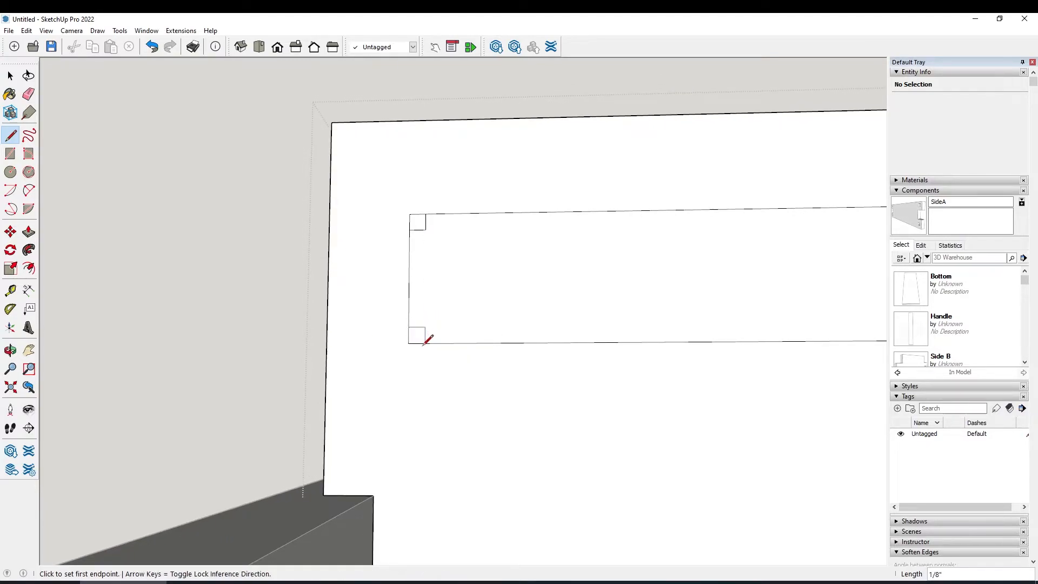
# Draw a 1/8" square with lines inside the lower-right corner of the hand-hole rectangle
pyautogui.scroll(-3, 476, 339)
pyautogui.scroll(-3, 491, 347)
pyautogui.moveTo(491, 348); pyautogui.dragTo(614, 344, button='middle')
pyautogui.scroll(2, 616, 343)
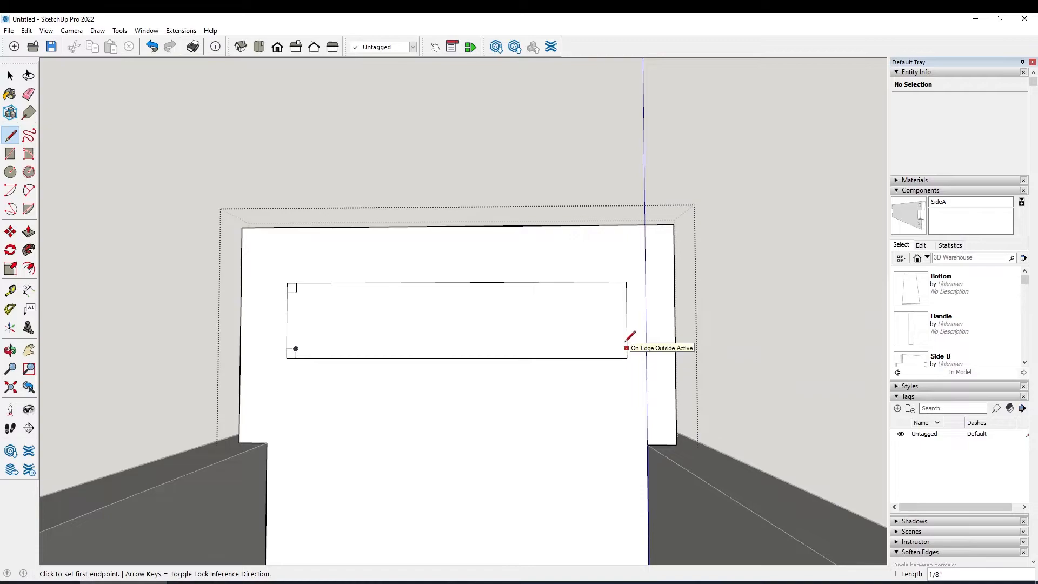
pyautogui.click(626, 346)
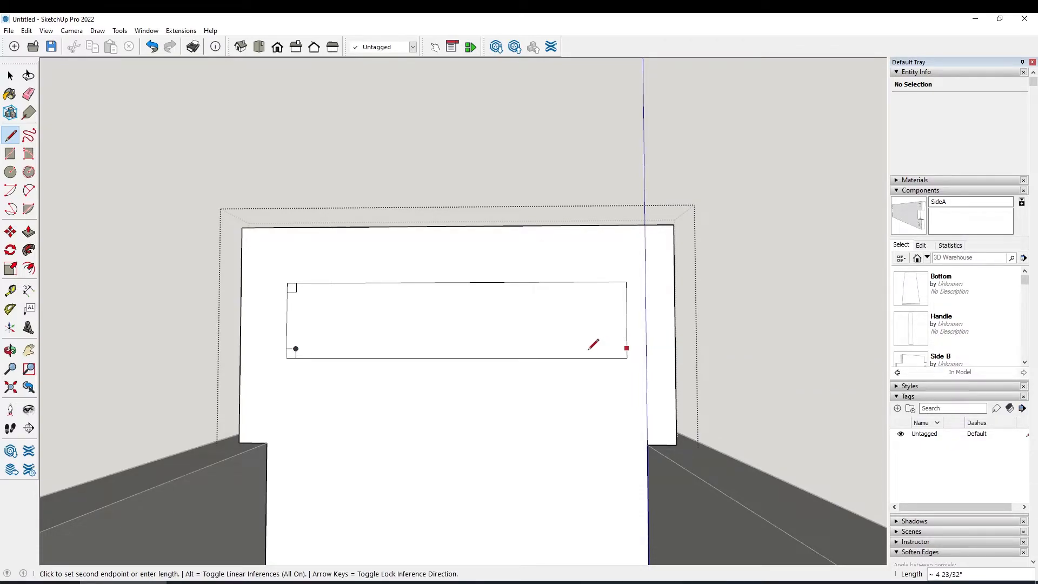
pyautogui.click(627, 358)
pyautogui.click(626, 357)
pyautogui.click(627, 347)
pyautogui.click(626, 348)
pyautogui.write('1/8')
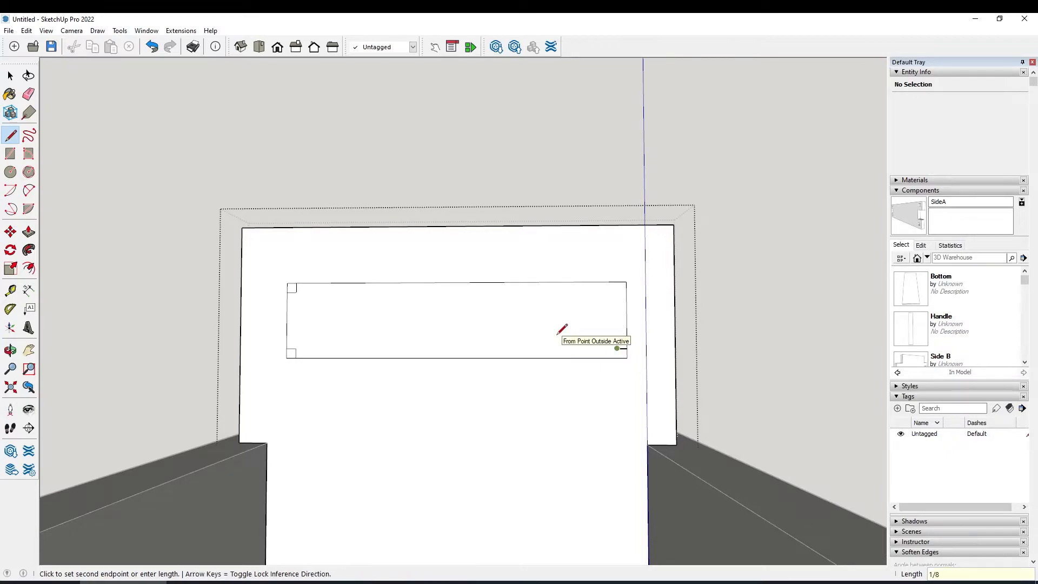
pyautogui.press('Return')
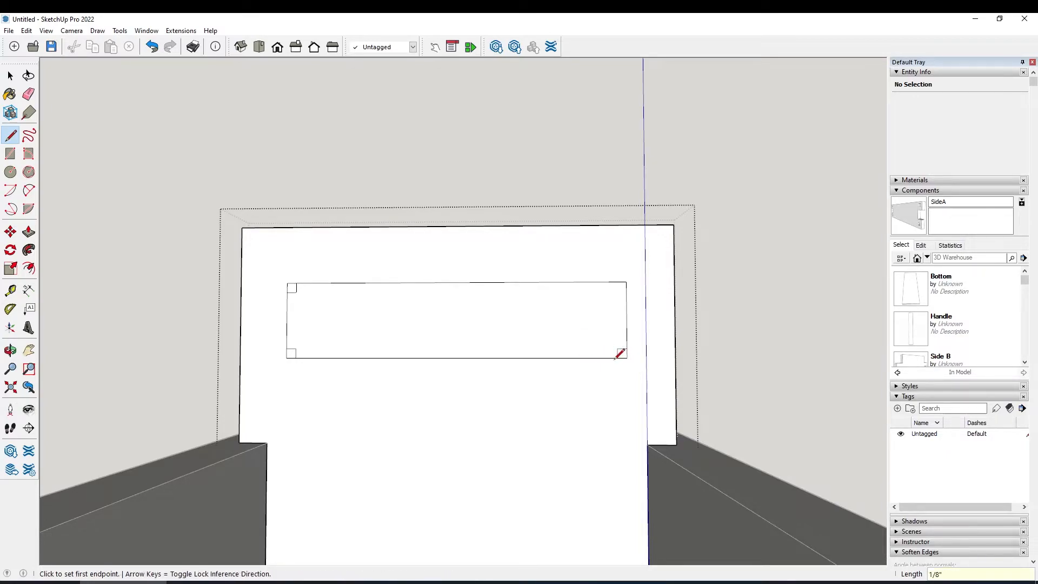
# Draw a 1/8" square with lines inside the upper-right corner of the hand-hole rectangle
pyautogui.click(625, 282)
pyautogui.press('Escape')
pyautogui.click(626, 291)
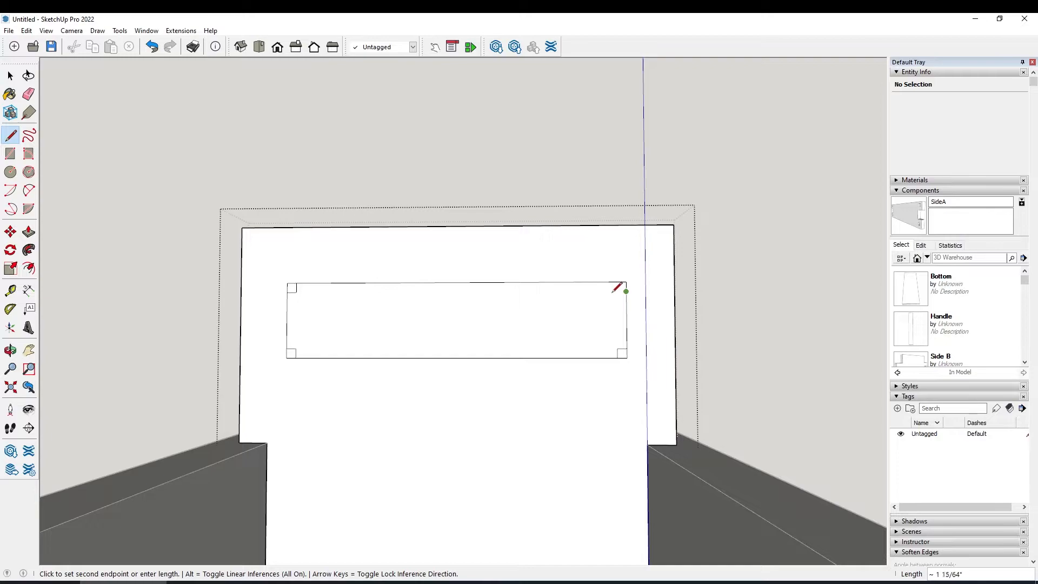
pyautogui.write('1/8')
pyautogui.hotkey('ctrl', 'z')
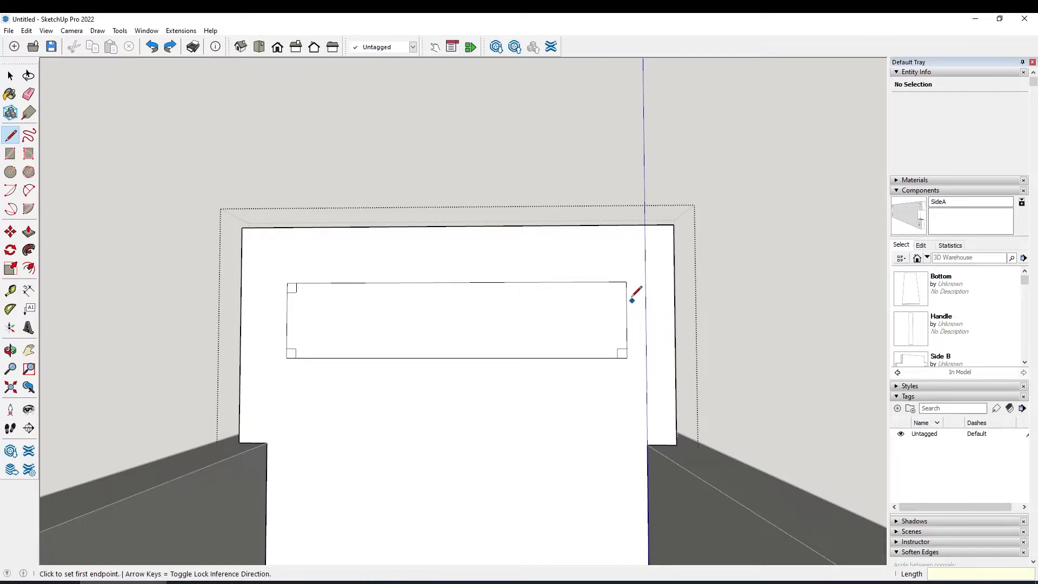
pyautogui.click(625, 291)
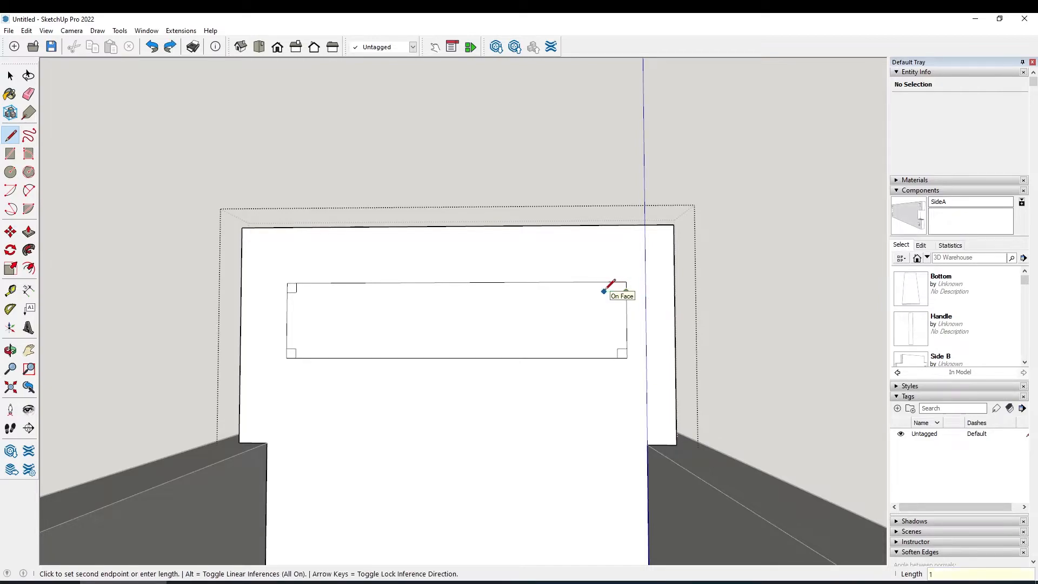
pyautogui.write('1/8')
pyautogui.press('Return')
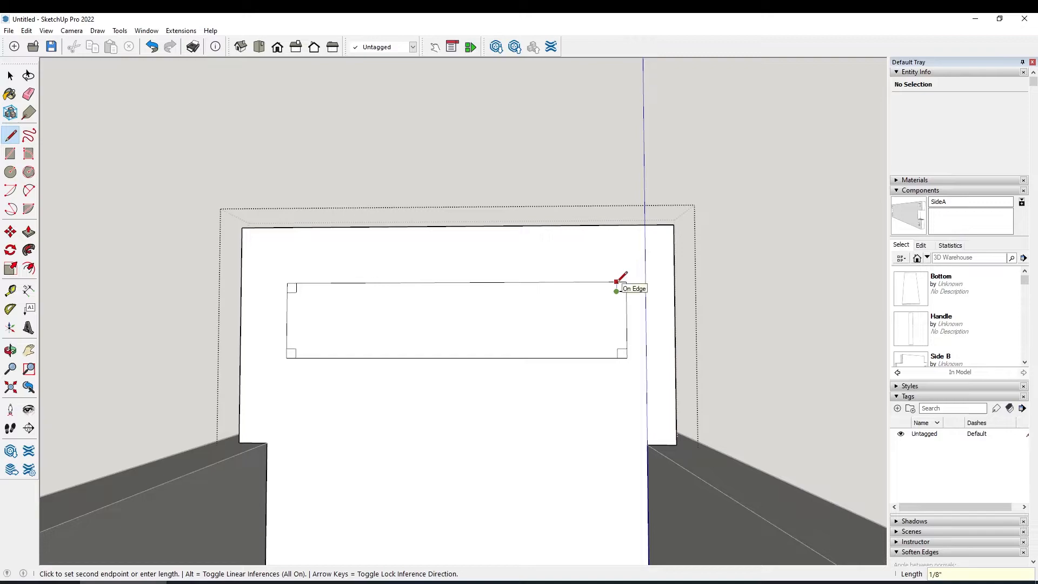
pyautogui.press('space')
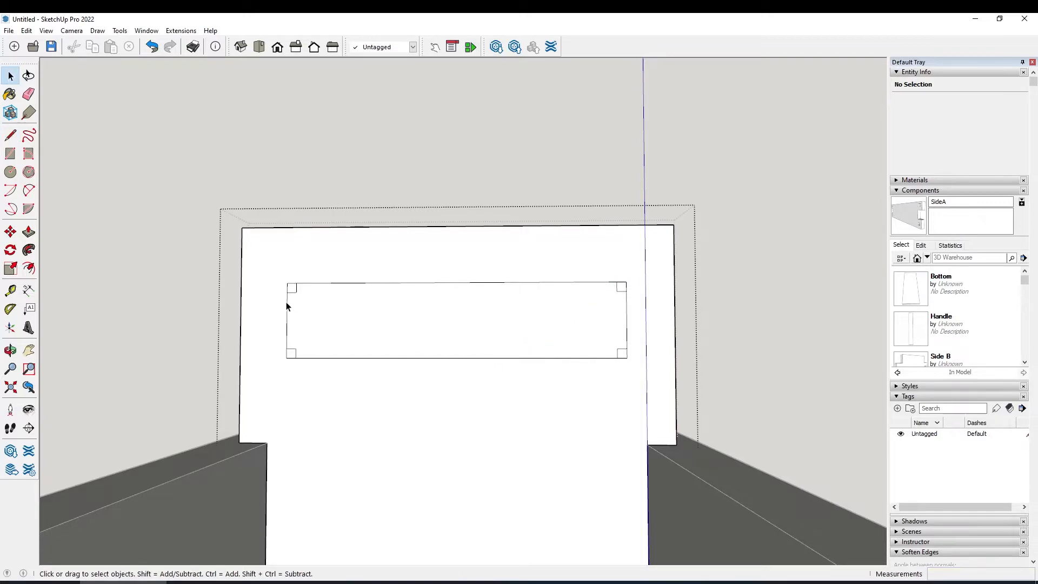
pyautogui.scroll(5, 224, 303)
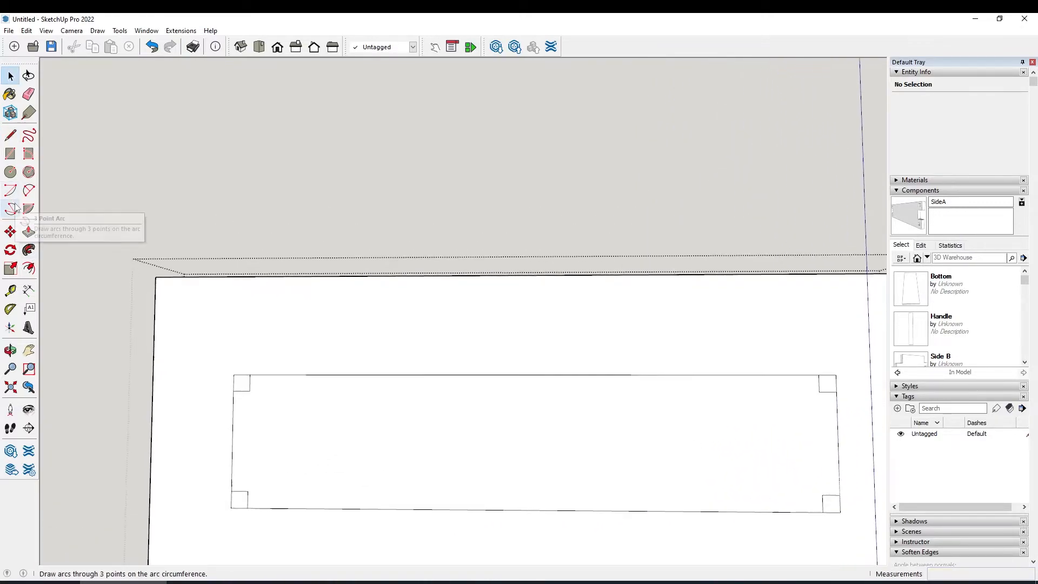
# Try to round the hand-hole rectangle's two left corners with 1/8" radius quarter arcs inside the corner squares
pyautogui.scroll(5, 16, 203)
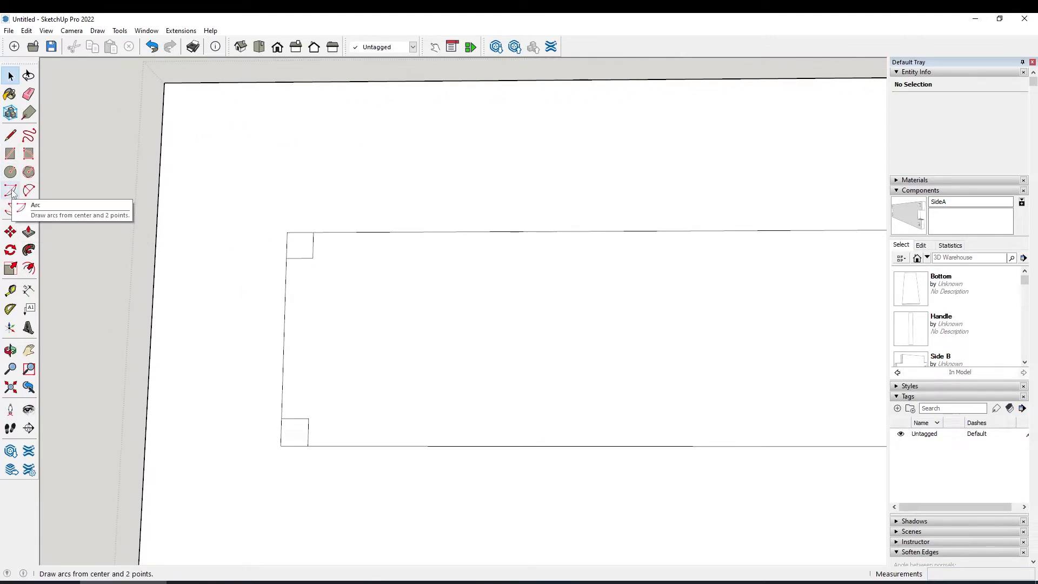
pyautogui.click(10, 191)
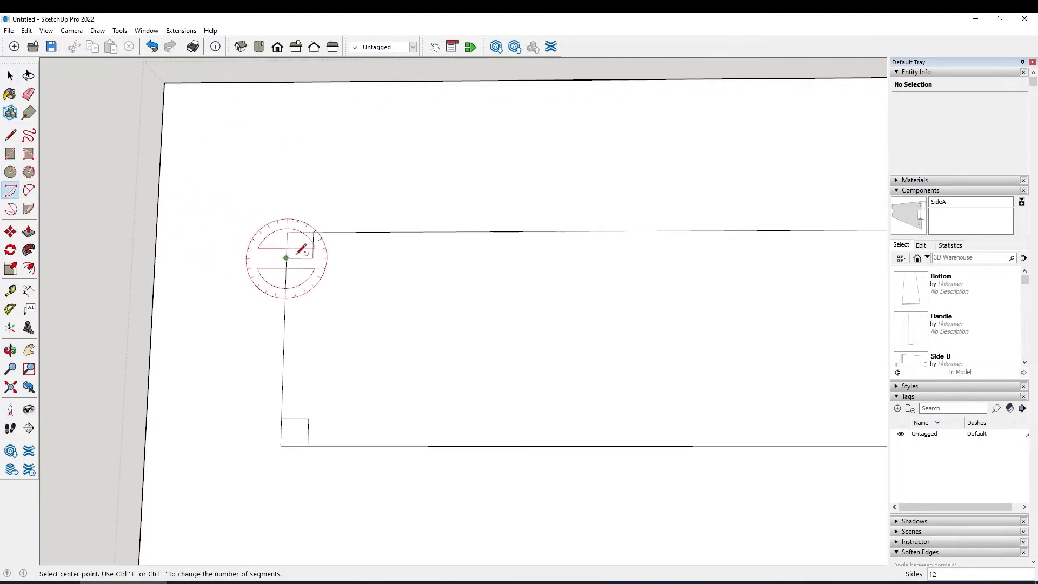
pyautogui.click(312, 258)
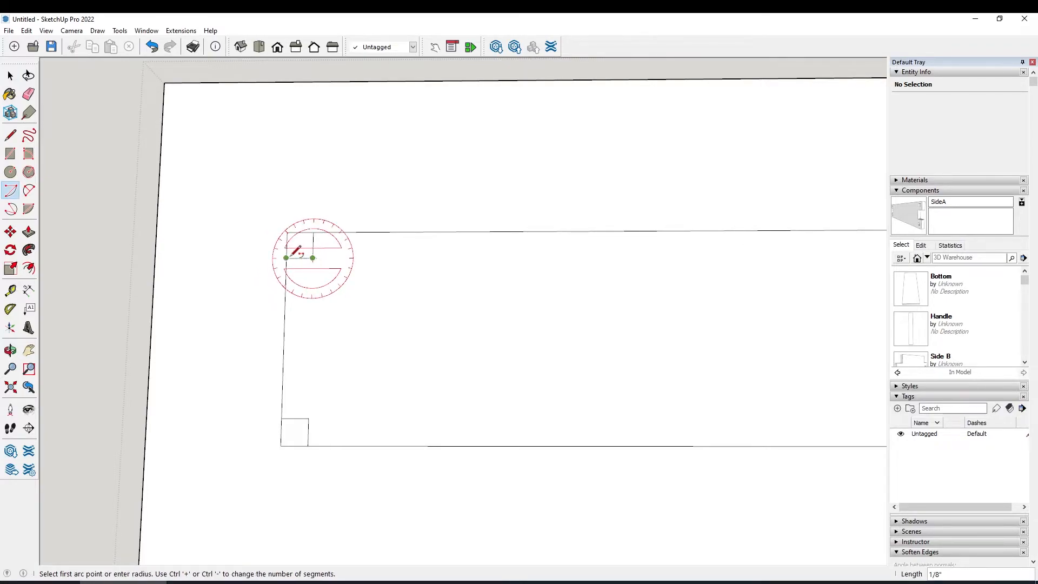
pyautogui.click(285, 258)
pyautogui.click(314, 232)
pyautogui.moveTo(264, 323); pyautogui.dragTo(281, 325, button='middle')
pyautogui.scroll(-2, 281, 324)
pyautogui.click(344, 334)
pyautogui.click(324, 334)
pyautogui.click(344, 355)
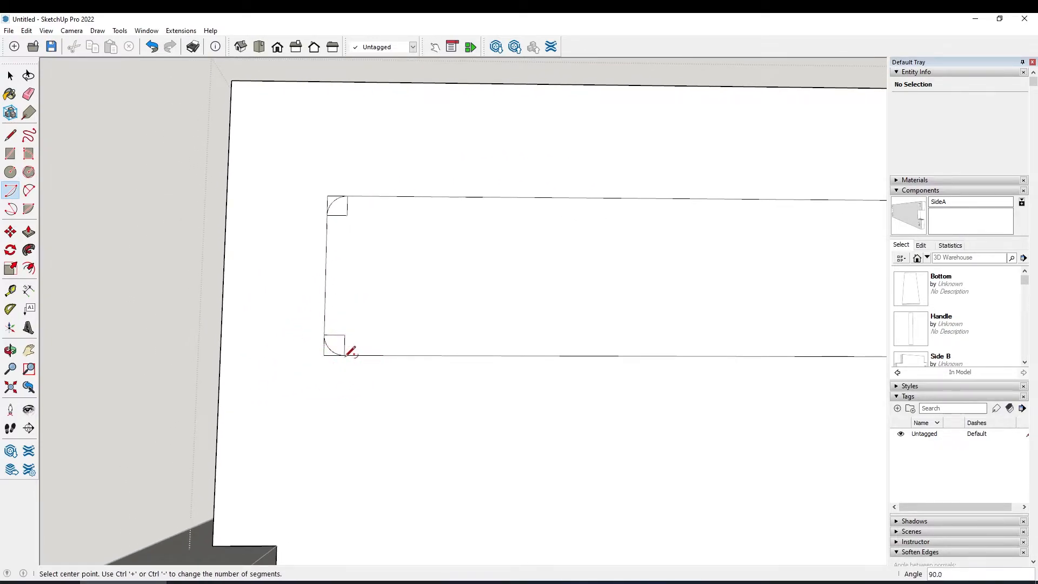
# Undo the quarter arcs and the small corner squares, leaving only the plain hand-hole rectangle
pyautogui.moveTo(347, 349); pyautogui.dragTo(411, 305, button='middle')
pyautogui.scroll(-2, 406, 308)
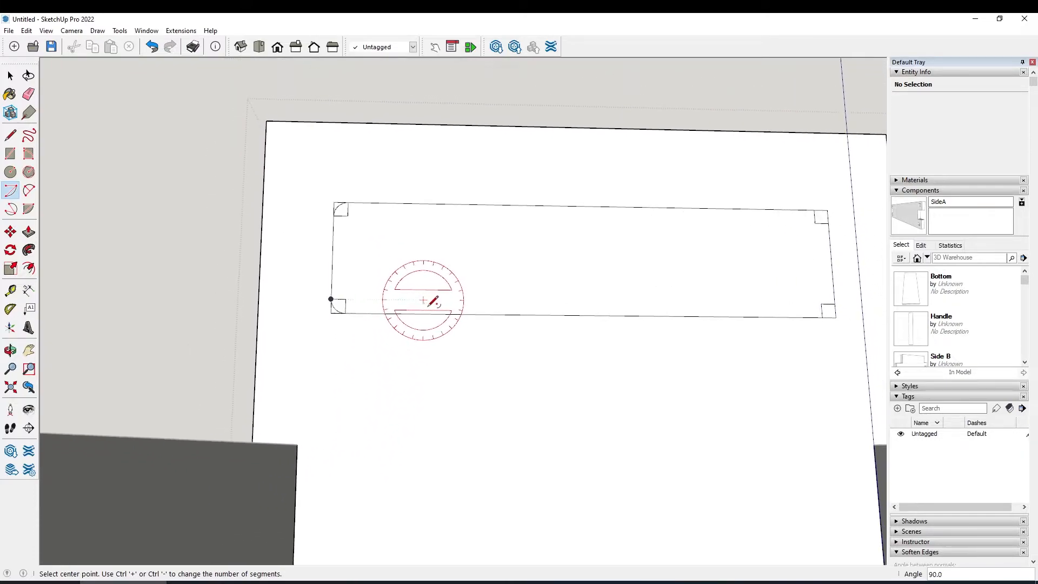
pyautogui.scroll(1, 416, 303)
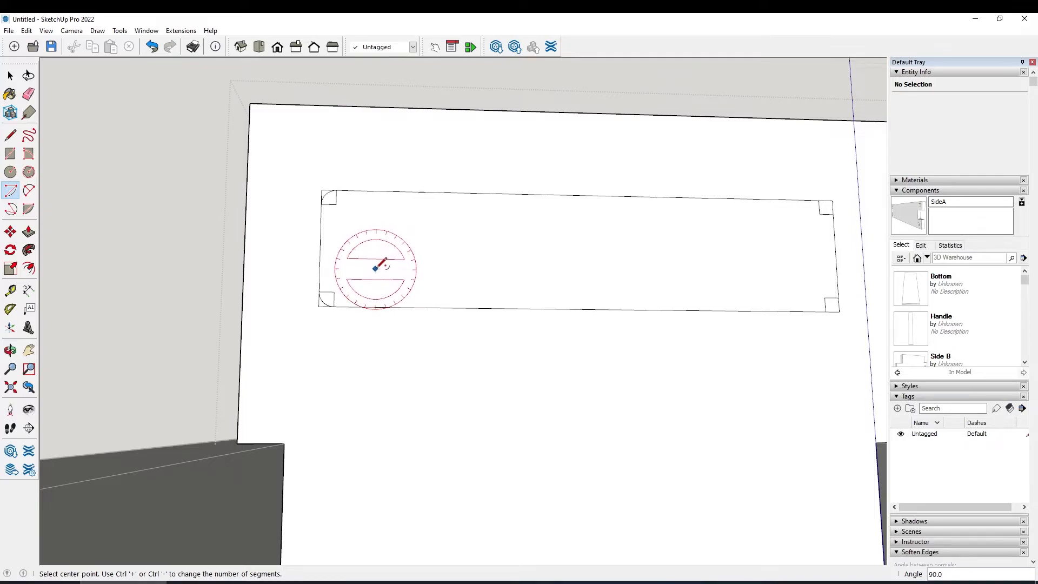
pyautogui.scroll(-2, 783, 227)
pyautogui.scroll(2, 753, 239)
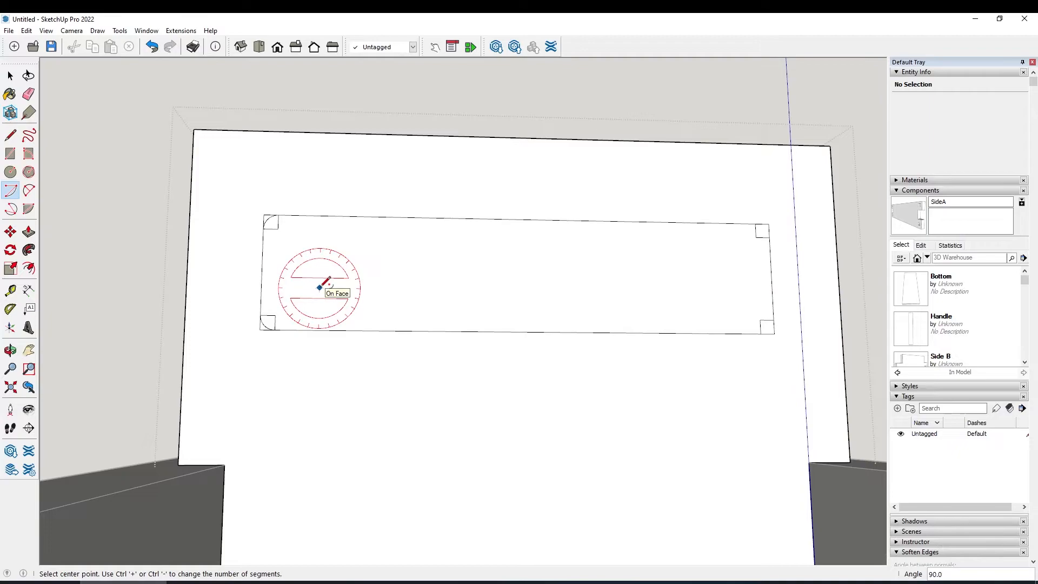
pyautogui.hotkey('ctrl', 'z')
pyautogui.hotkey('ctrl', 'z')
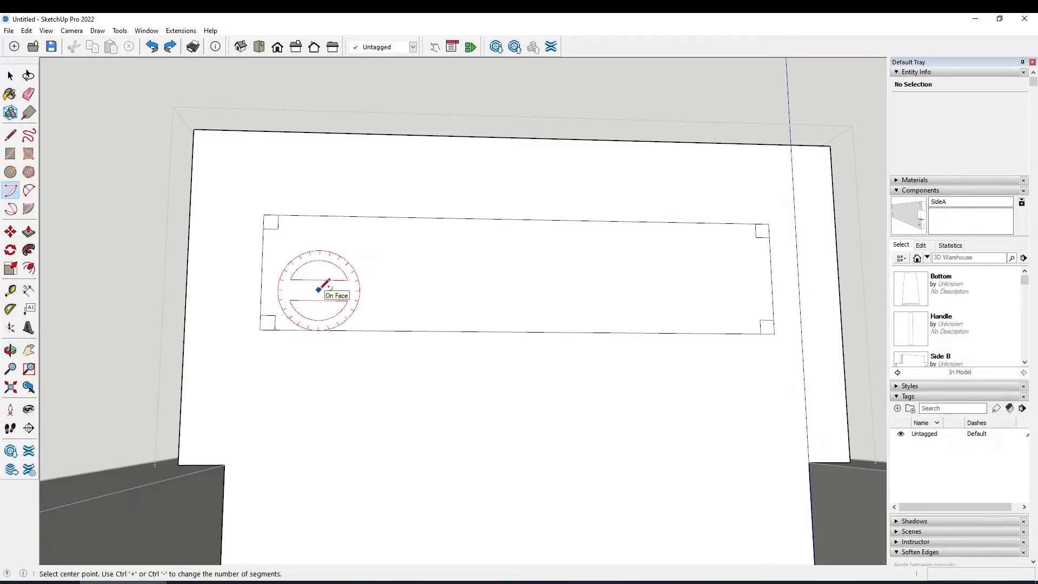
pyautogui.hotkey('ctrl', 'z')
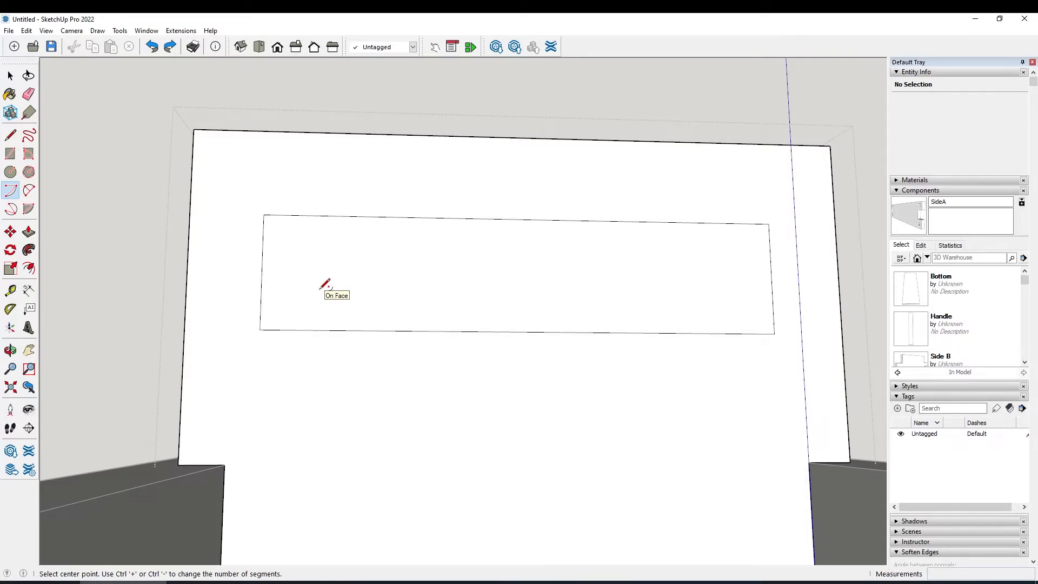
# Draw a 1/2" horizontal line inward from the midpoint of each short side of the hand-hole rectangle
pyautogui.press('l')
pyautogui.click(264, 214)
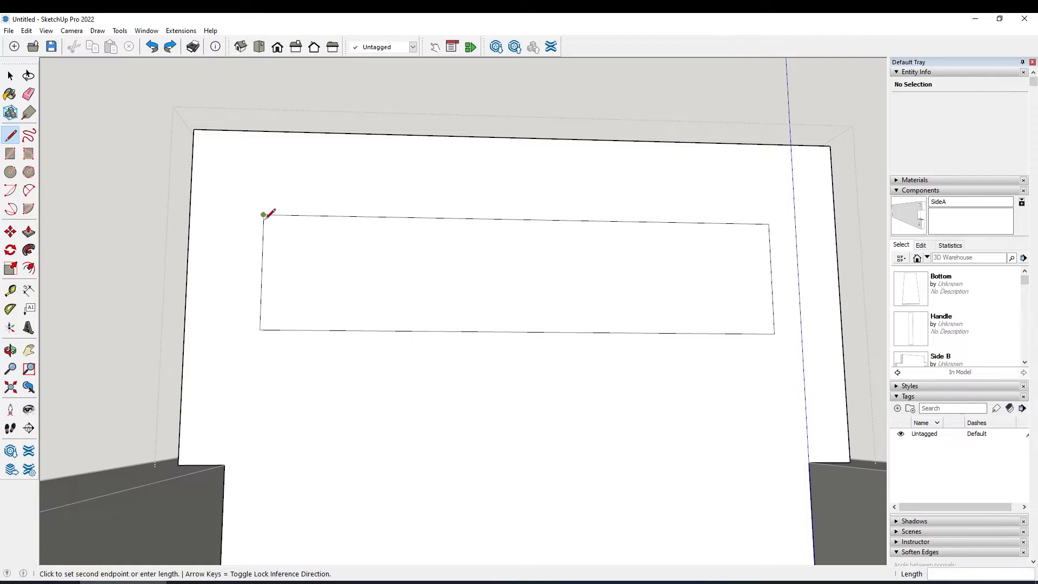
pyautogui.press('Escape')
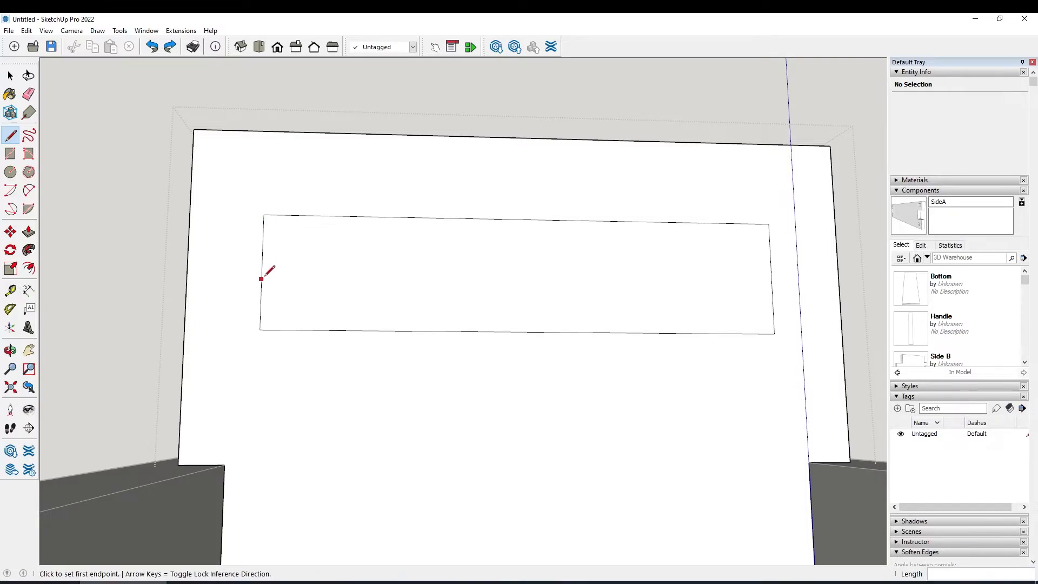
pyautogui.click(262, 271)
pyautogui.write('.5')
pyautogui.press('Return')
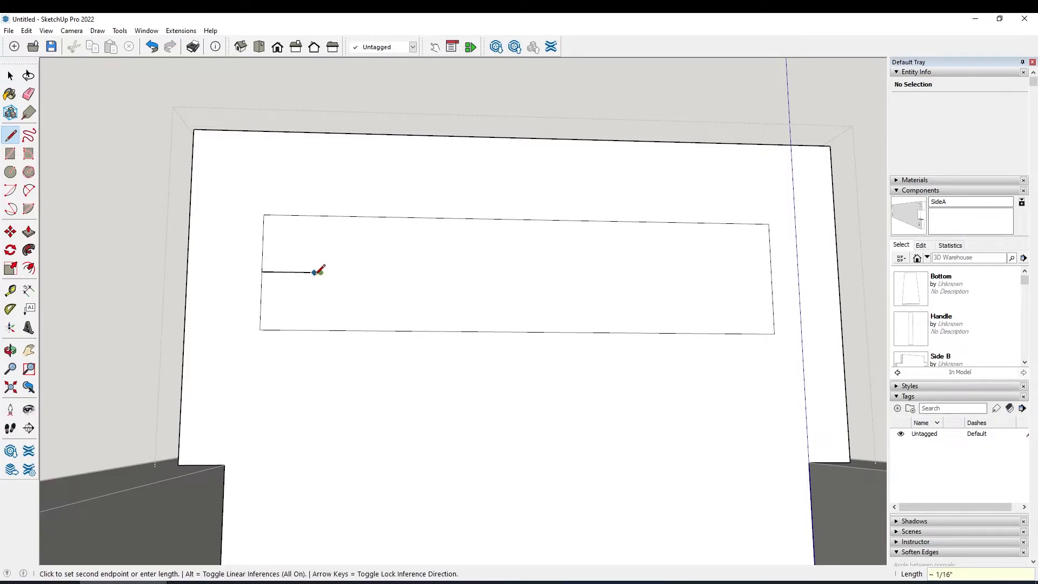
pyautogui.press('Escape')
pyautogui.click(771, 278)
pyautogui.press('Return')
pyautogui.press('space')
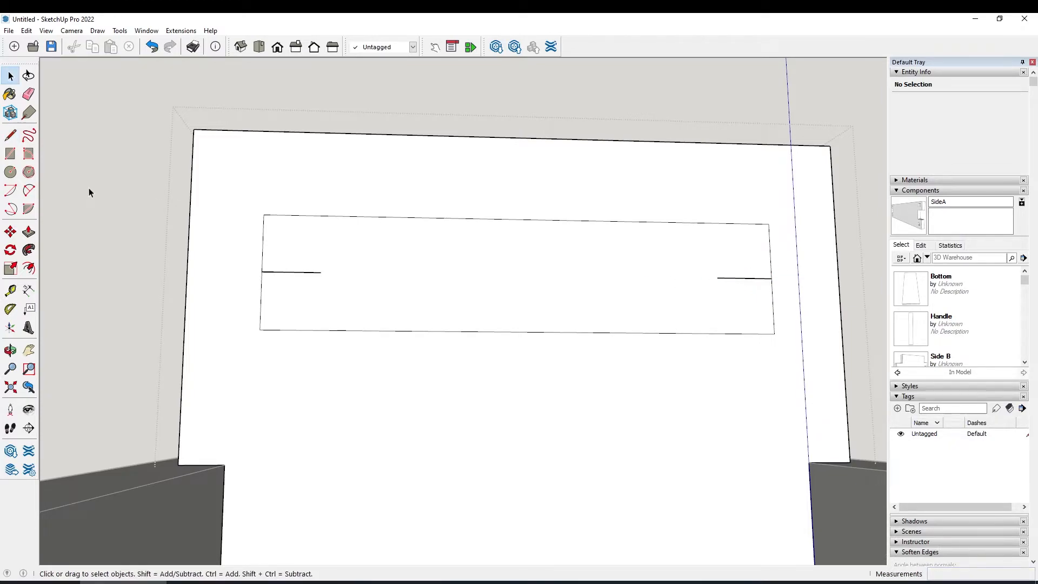
# Draw two 1/2" radius quarter arcs centred on the left line's inner end to round the rectangle's left end
pyautogui.click(11, 191)
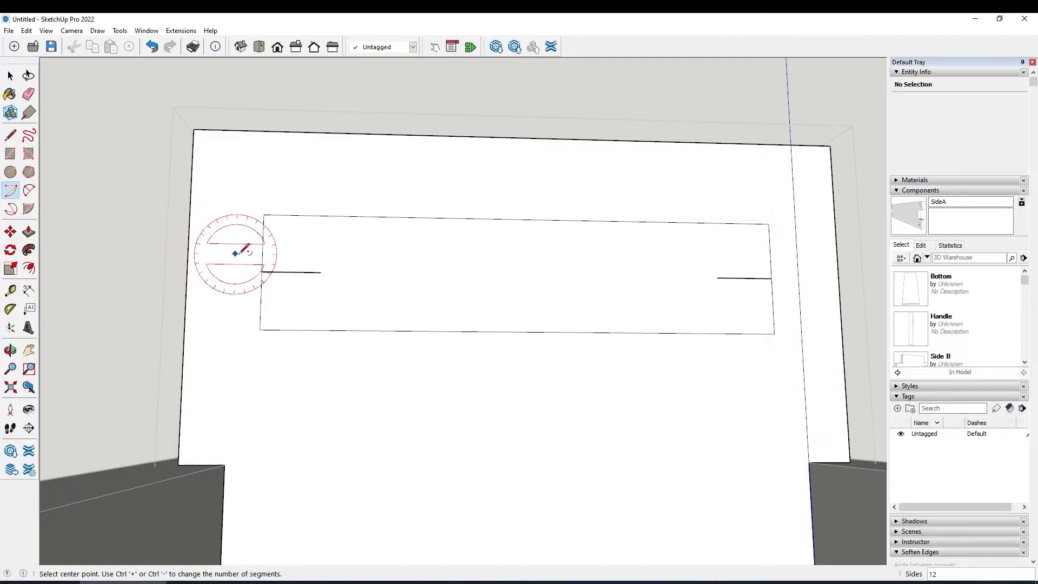
pyautogui.click(321, 272)
pyautogui.click(319, 330)
pyautogui.click(263, 272)
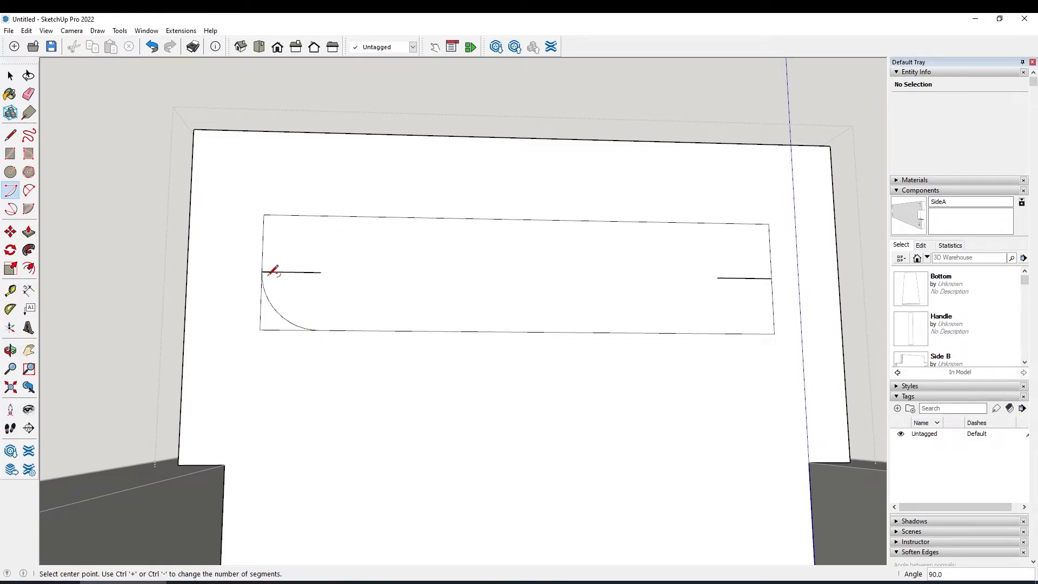
pyautogui.click(321, 272)
pyautogui.click(261, 271)
pyautogui.click(321, 215)
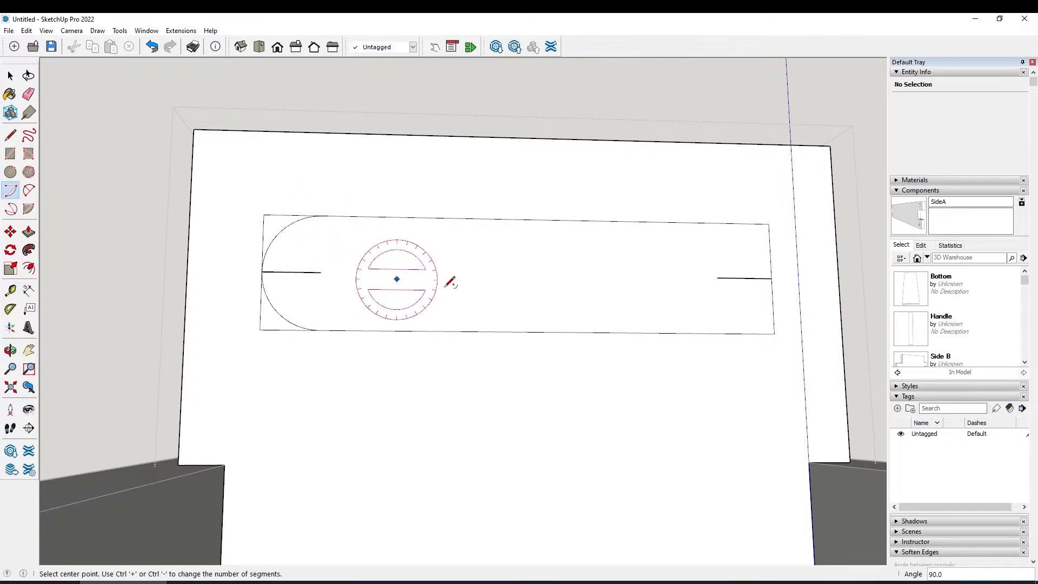
# Draw two 1/2" radius quarter arcs centred on the right line's inner end to round the rectangle's right end
pyautogui.click(716, 278)
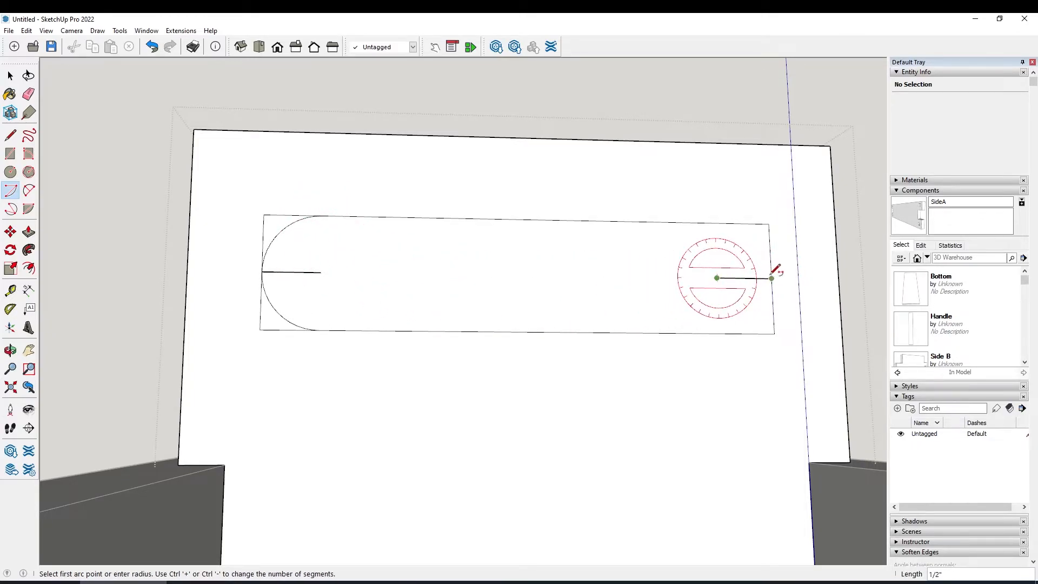
pyautogui.click(771, 278)
pyautogui.click(718, 222)
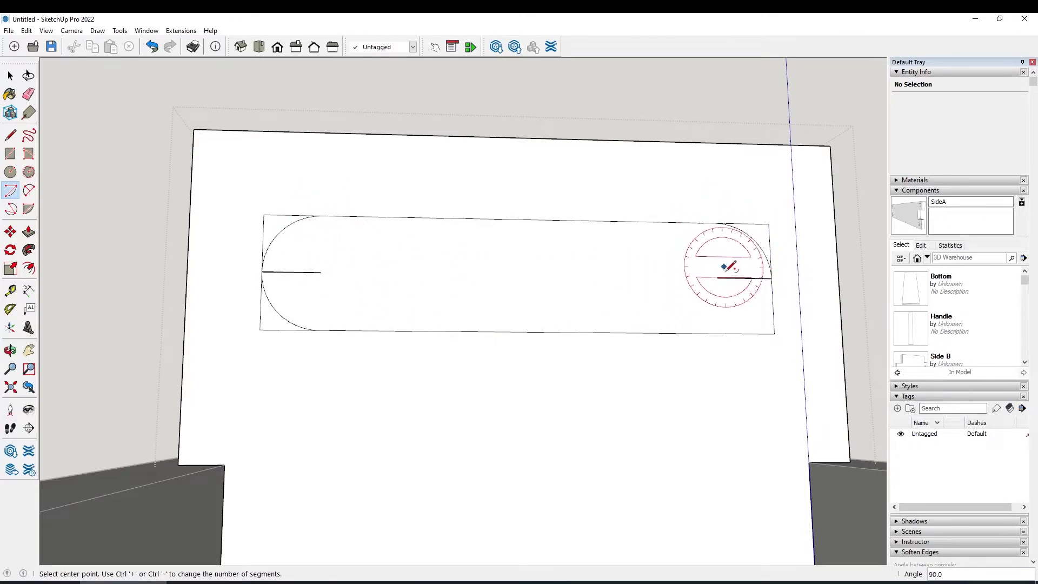
pyautogui.click(717, 278)
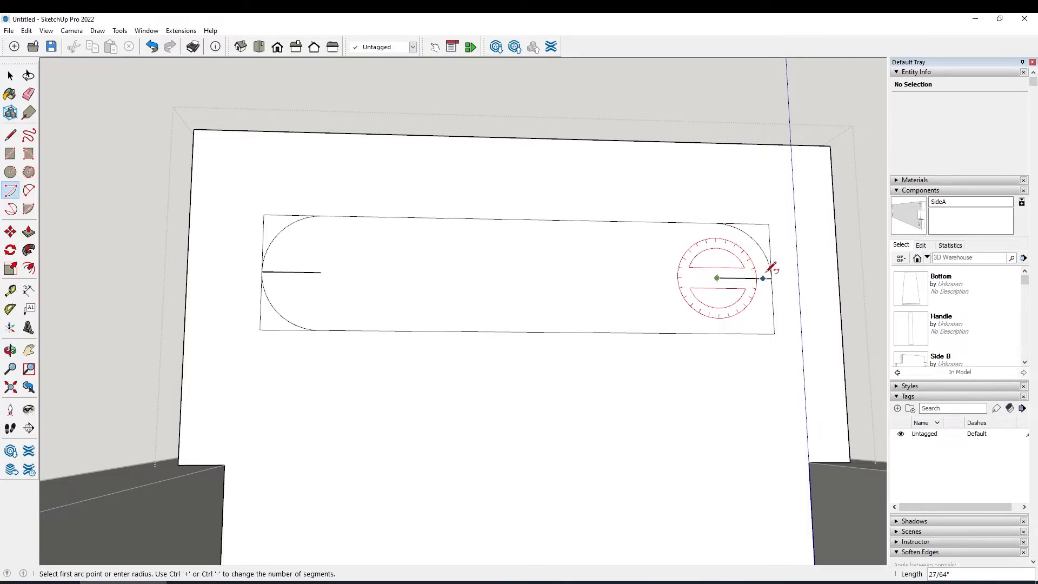
pyautogui.click(771, 278)
pyautogui.click(722, 331)
pyautogui.press('space')
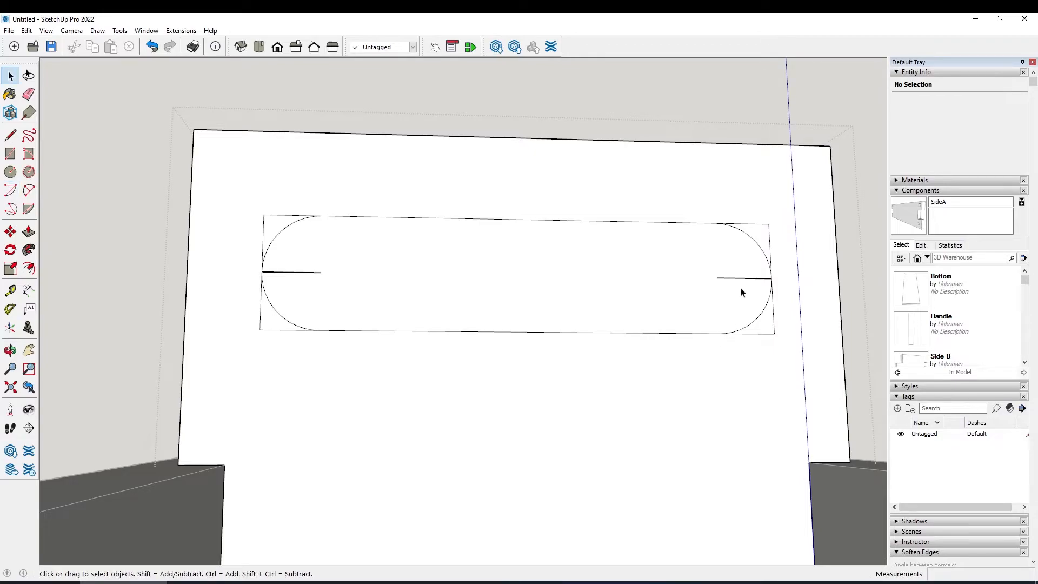
# Set both quarter arcs at the right end of the hand hole to 24 segments
pyautogui.click(754, 242)
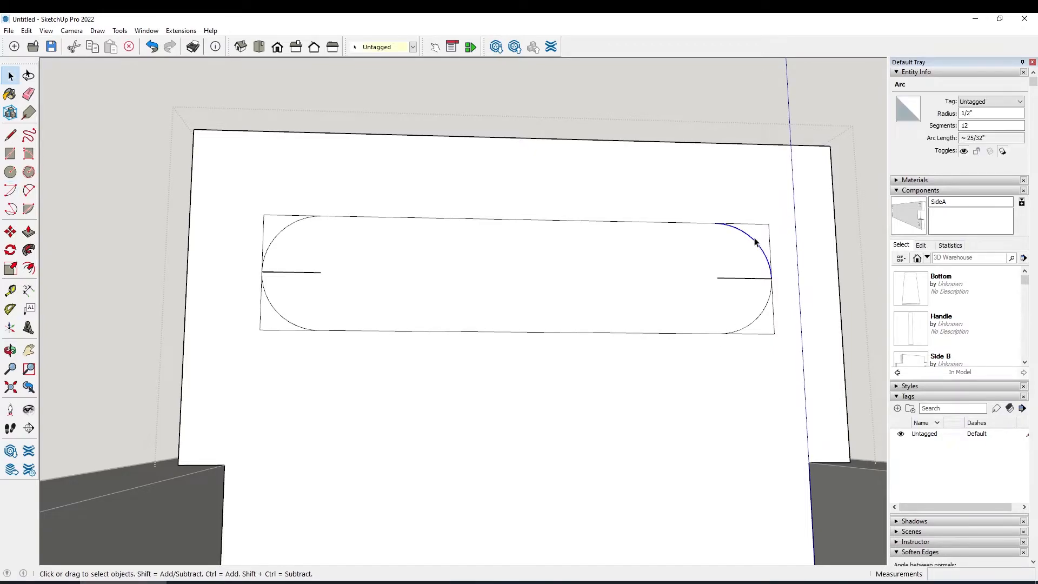
pyautogui.click(965, 126)
pyautogui.press('Tab')
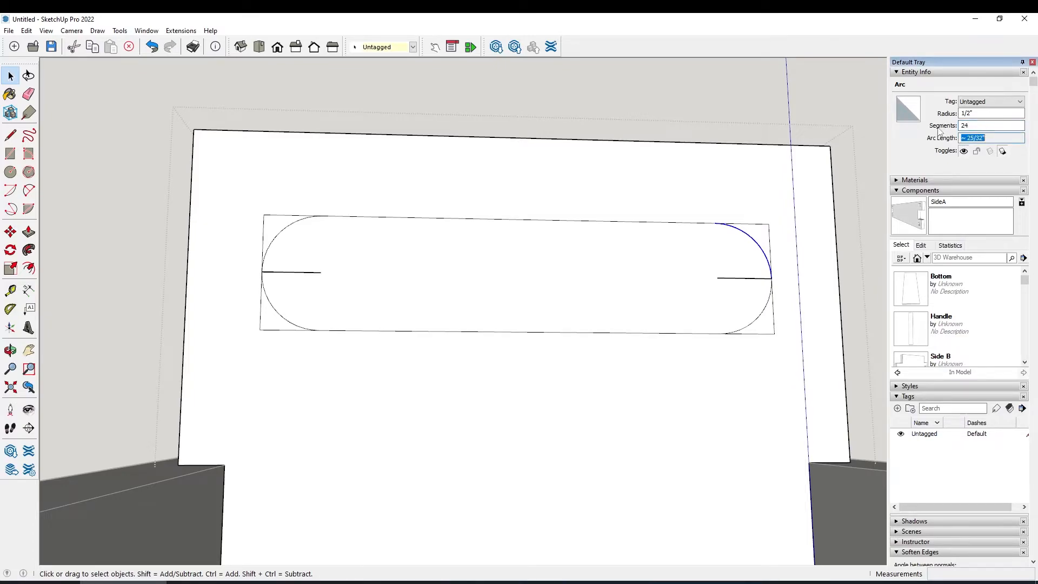
pyautogui.click(756, 324)
pyautogui.click(932, 124)
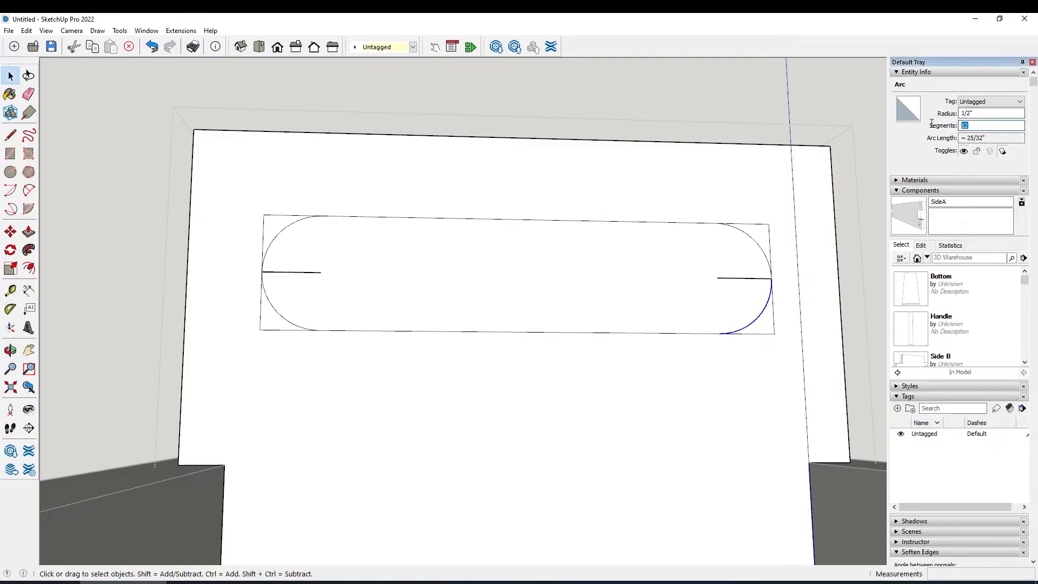
pyautogui.write('24')
pyautogui.press('Tab')
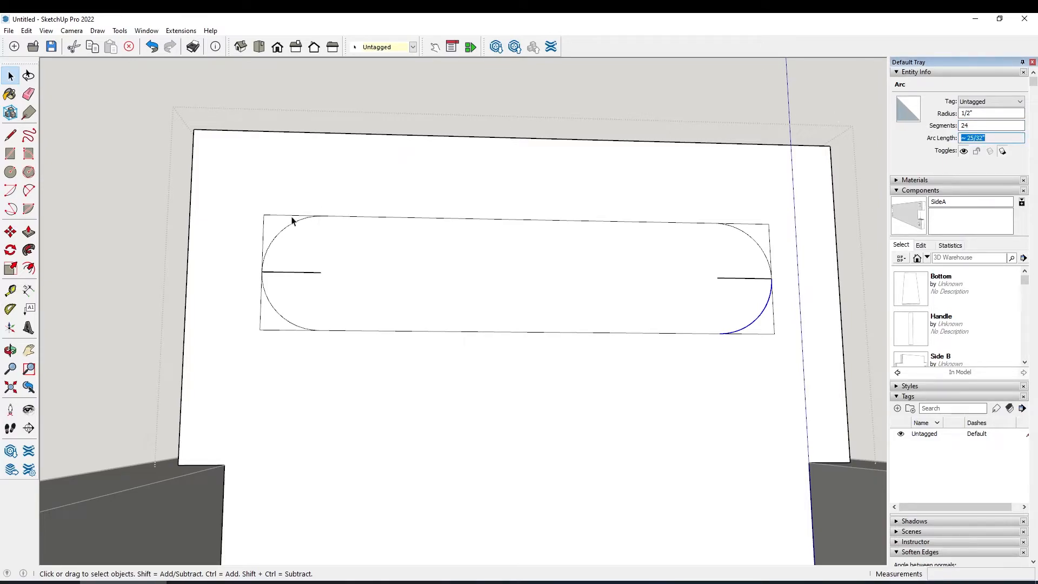
# Set both quarter arcs at the left end of the hand hole to 24 segments
pyautogui.click(285, 233)
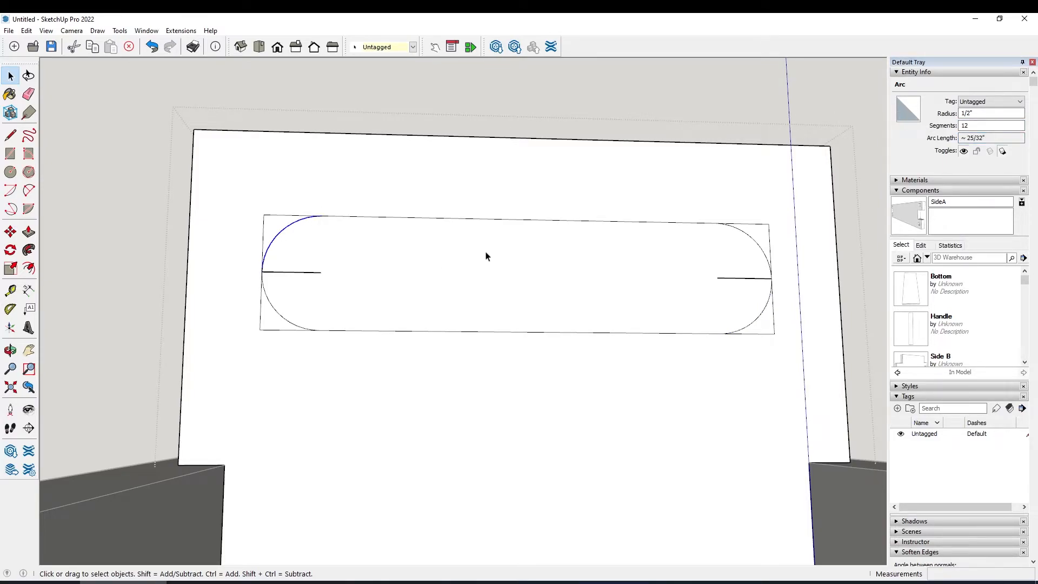
pyautogui.click(921, 124)
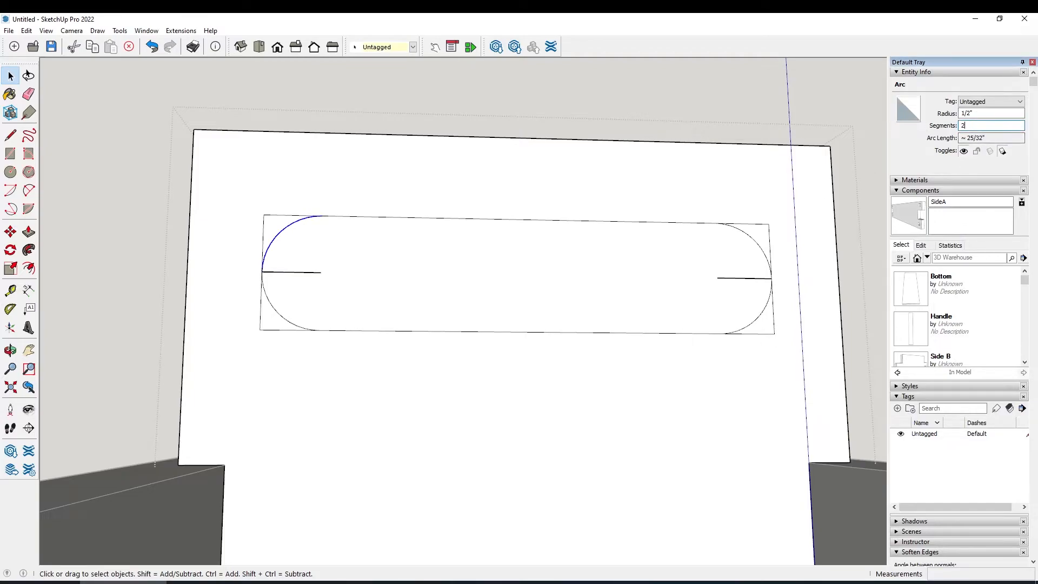
pyautogui.press('Tab')
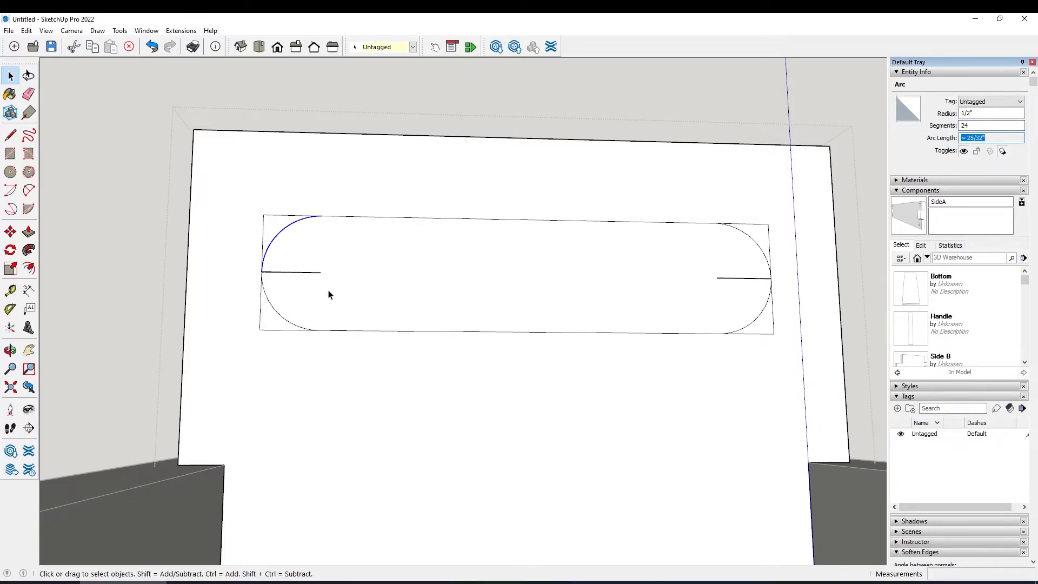
pyautogui.click(285, 321)
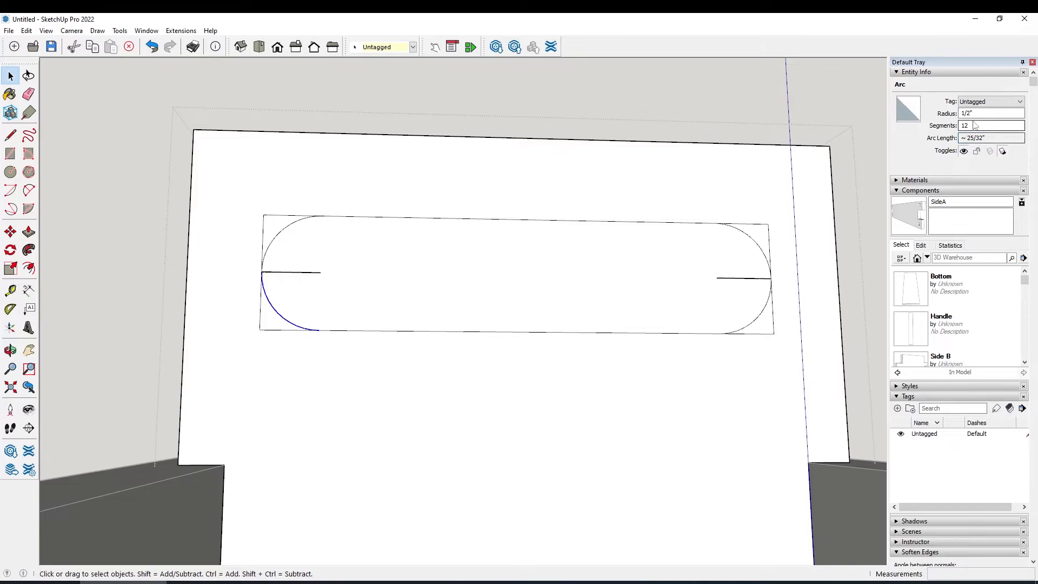
pyautogui.click(908, 125)
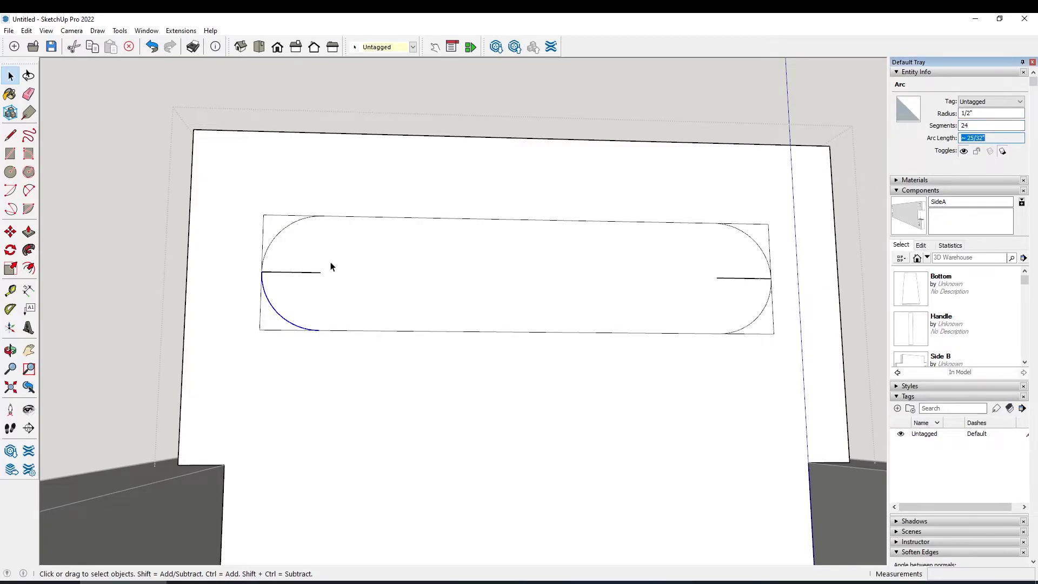
# Erase the leftover corner edges and the midpoint line at the left end of the hand-hole outline
pyautogui.press('e')
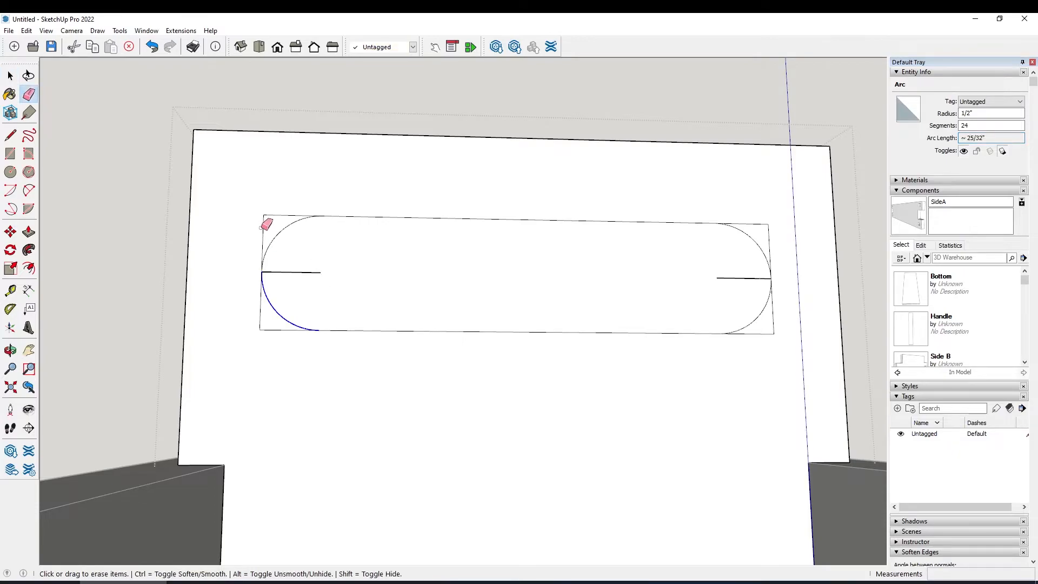
pyautogui.click(278, 215)
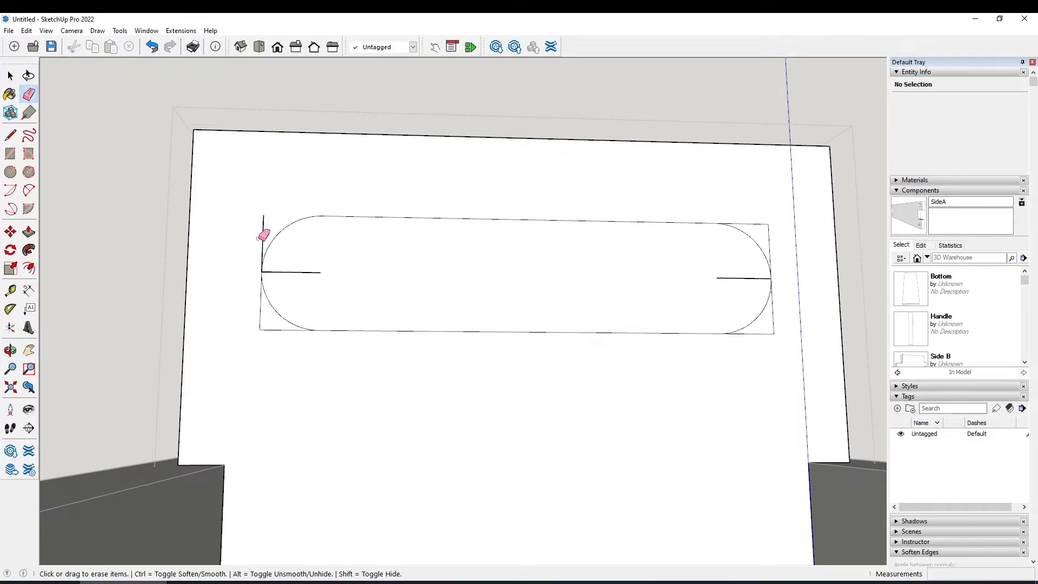
pyautogui.click(294, 272)
pyautogui.click(269, 328)
pyautogui.click(261, 318)
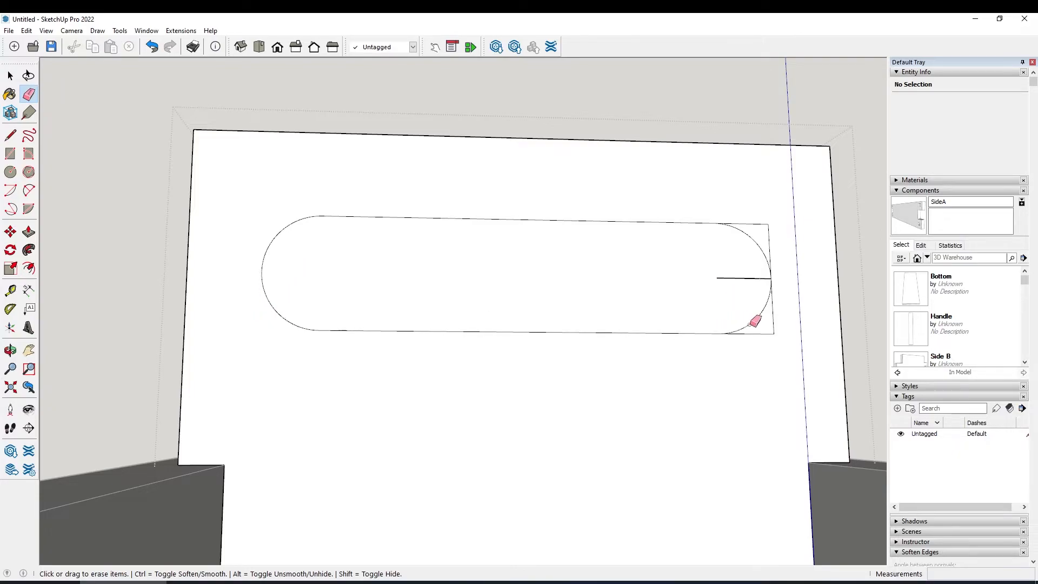
# Erase the leftover corner edges and the midpoint line at the right end of the hand-hole outline
pyautogui.click(774, 324)
pyautogui.click(769, 333)
pyautogui.click(768, 234)
pyautogui.click(763, 224)
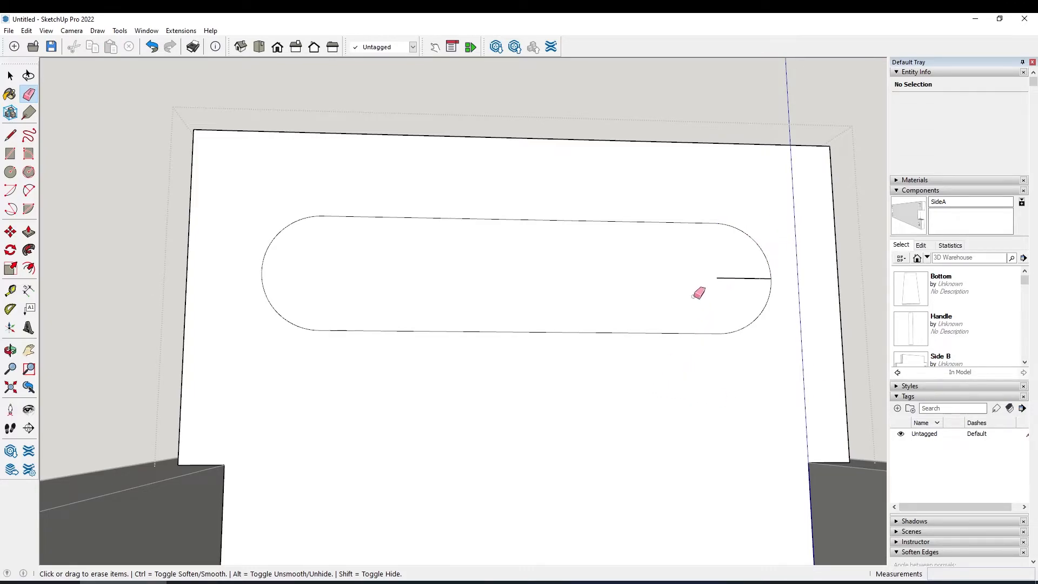
pyautogui.click(729, 278)
# Push the rounded hand-hole face 3/4" through the handle board to cut the opening
pyautogui.press('space')
pyautogui.click(454, 298)
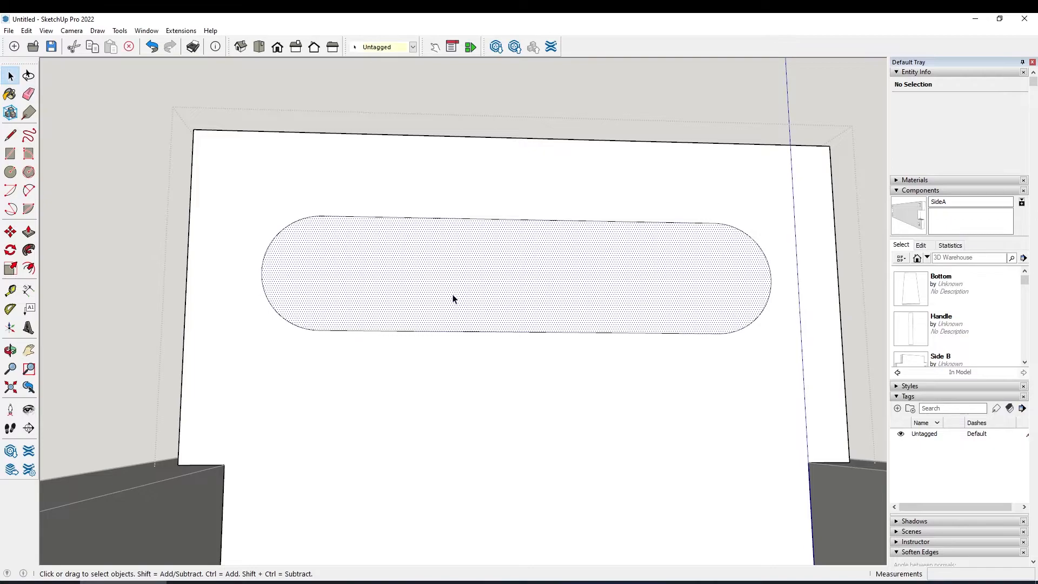
pyautogui.press('p')
pyautogui.click(451, 299)
pyautogui.moveTo(449, 299); pyautogui.dragTo(380, 408, button='middle')
pyautogui.click(560, 246)
pyautogui.scroll(4, 397, 320)
pyautogui.scroll(-4, 382, 317)
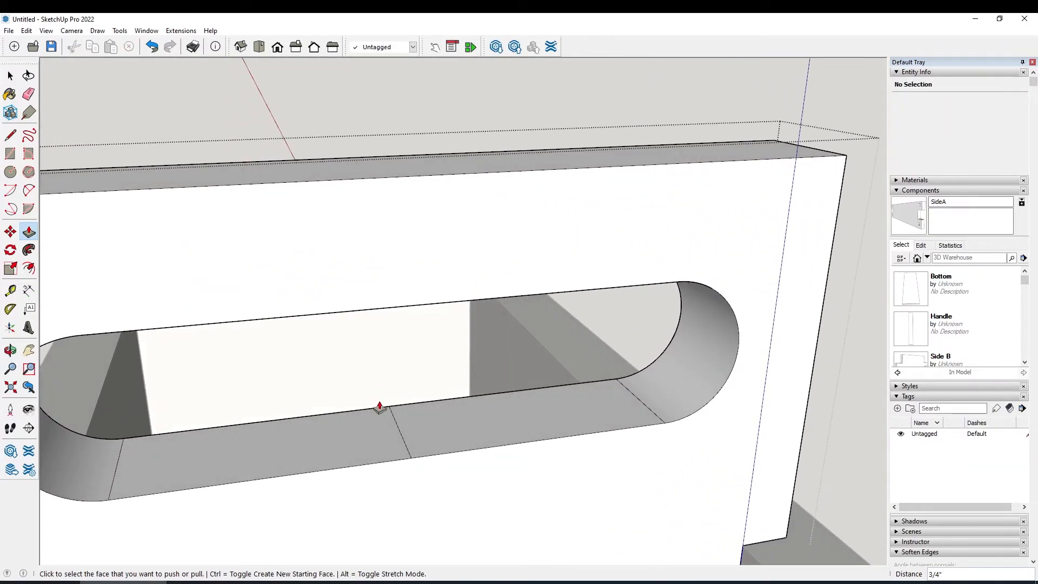
# Erase the leftover midpoint edge across the lower inside surface of the hand hole
pyautogui.press('e')
pyautogui.click(401, 432)
pyautogui.scroll(8, 451, 429)
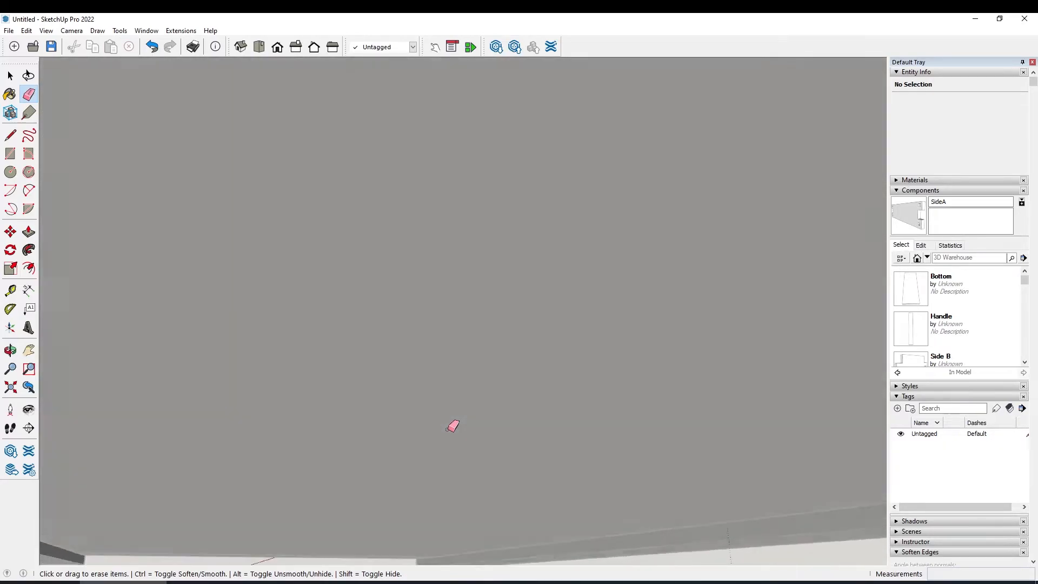
pyautogui.scroll(-6, 458, 414)
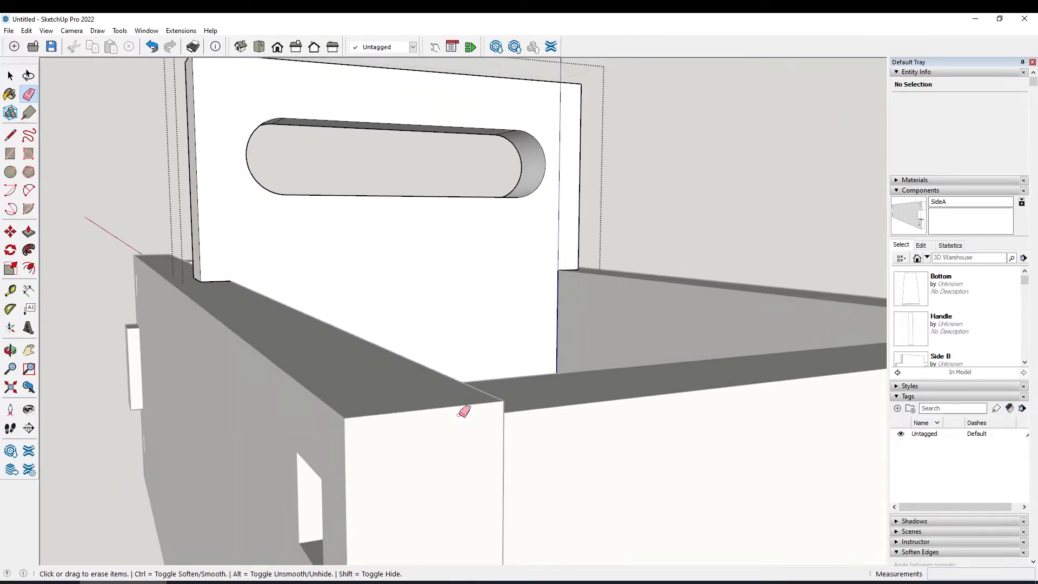
# Draw a 1/2" line down the handle's left edge from its upper-left corner to mark the corner rounding
pyautogui.moveTo(460, 408); pyautogui.dragTo(351, 307, button='middle')
pyautogui.scroll(3, 346, 297)
pyautogui.scroll(3, 294, 230)
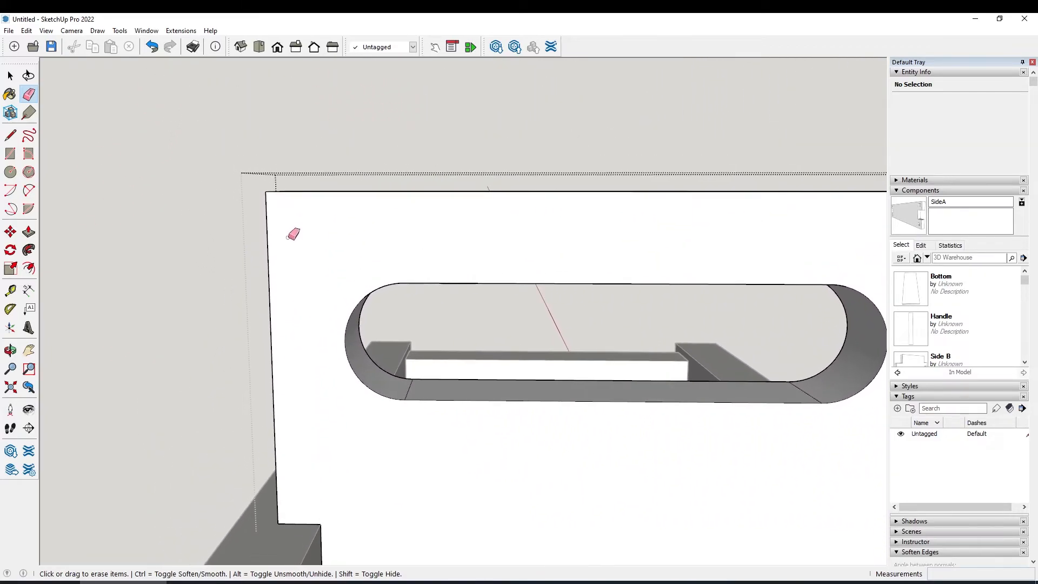
pyautogui.moveTo(280, 236); pyautogui.dragTo(281, 237, button='middle')
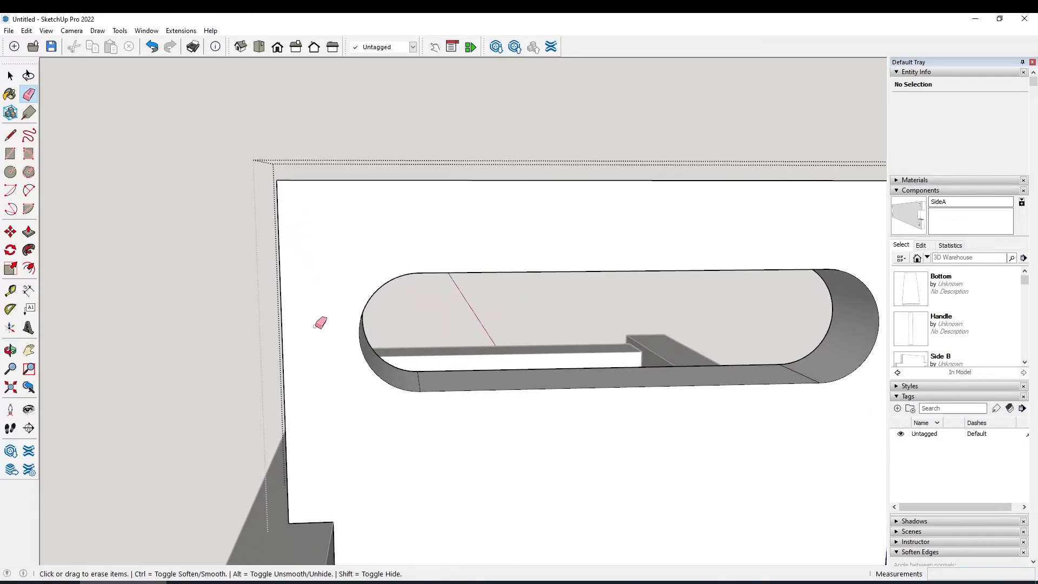
pyautogui.moveTo(410, 222); pyautogui.dragTo(327, 240, button='middle')
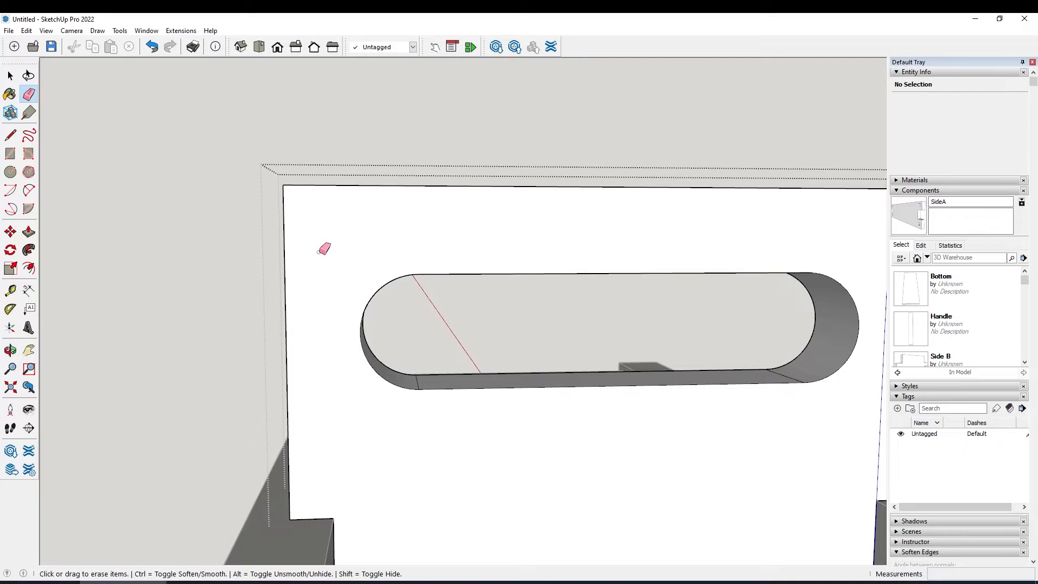
pyautogui.press('l')
pyautogui.click(283, 185)
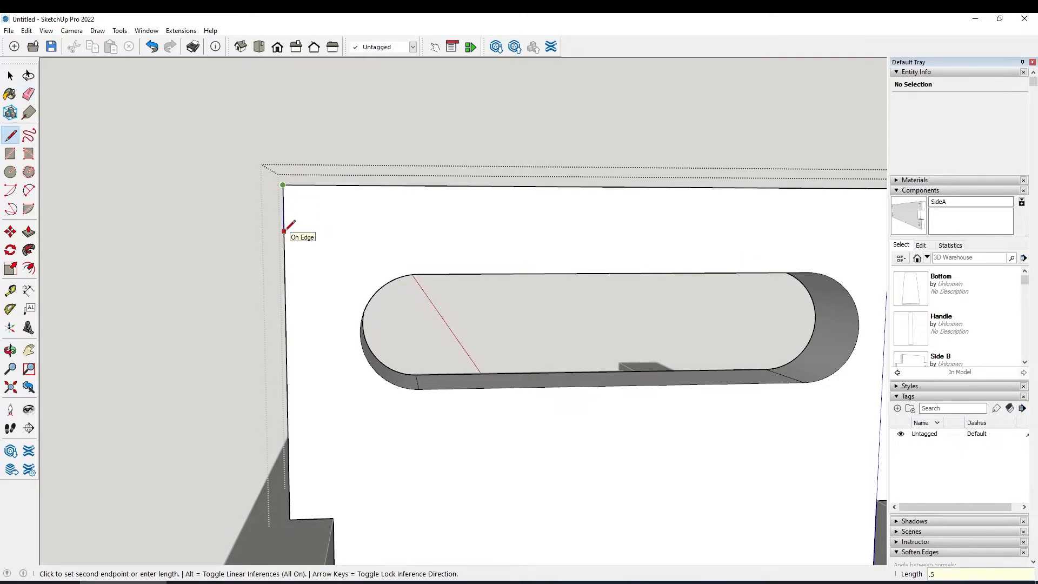
pyautogui.press('Return')
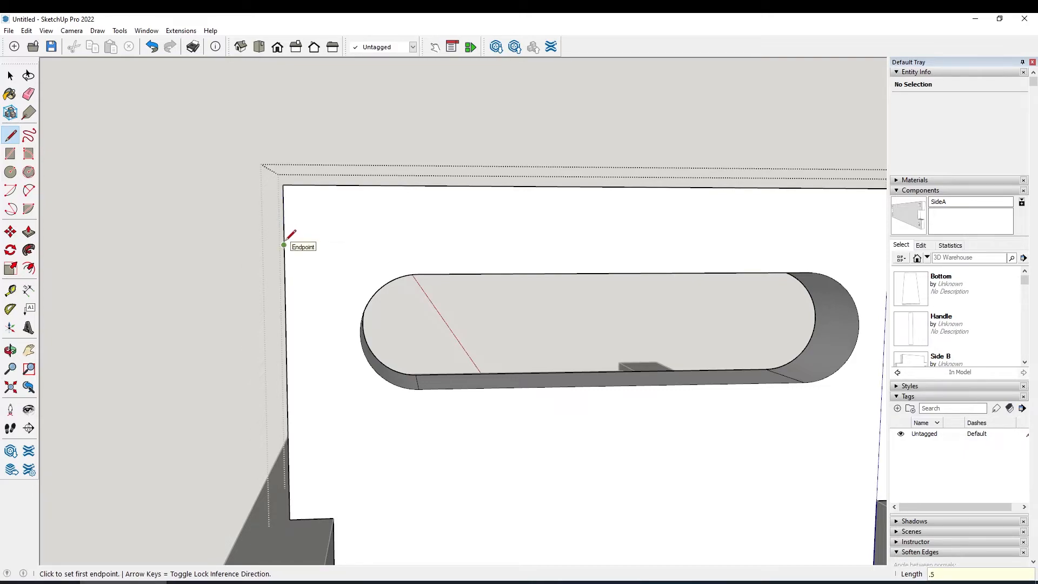
# Try a 1/4" radius quarter arc from a 1/4" guide line at the handle's upper-left corner, and undo both
pyautogui.click(283, 185)
pyautogui.click(283, 215)
pyautogui.write('.25')
pyautogui.press('Return')
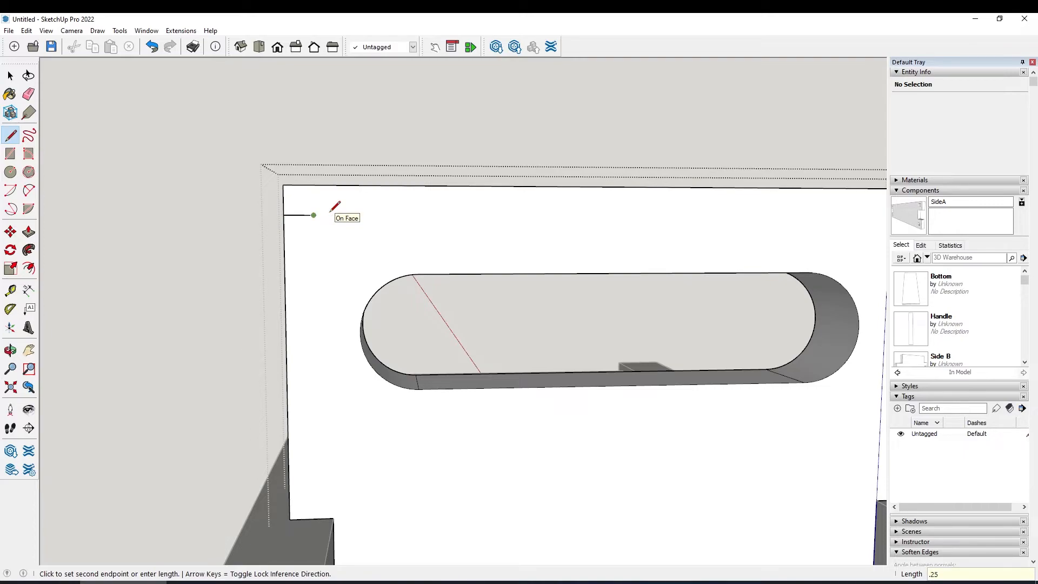
pyautogui.click(10, 190)
pyautogui.click(313, 215)
pyautogui.click(283, 215)
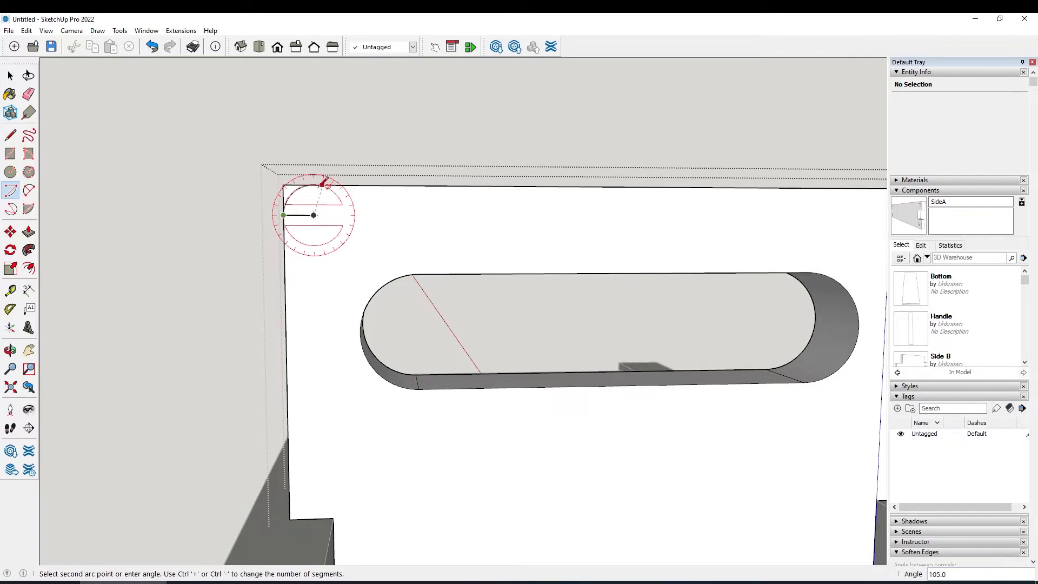
pyautogui.click(315, 184)
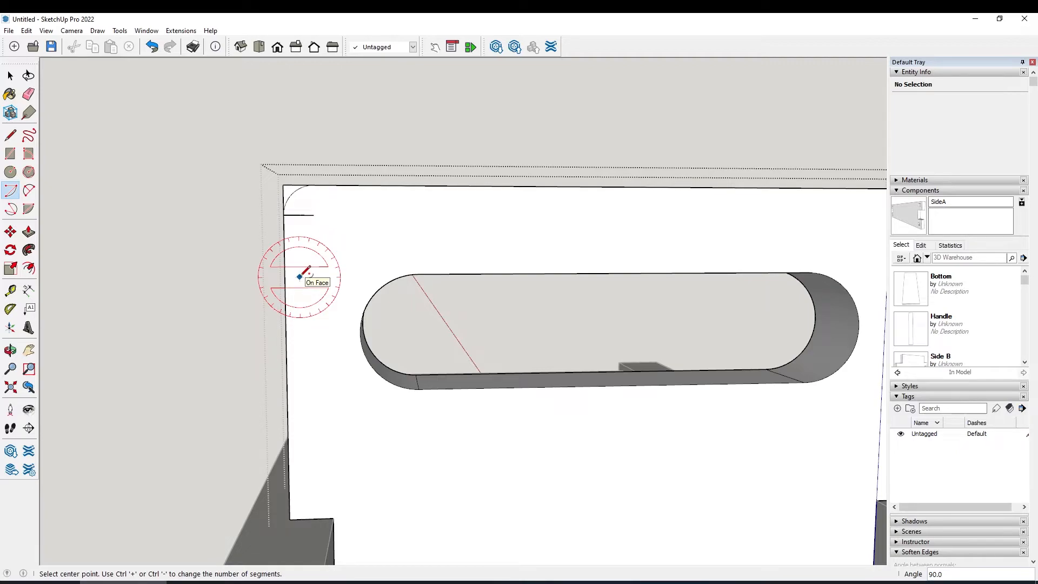
pyautogui.hotkey('ctrl', 'z')
pyautogui.hotkey('ctrl', 'z')
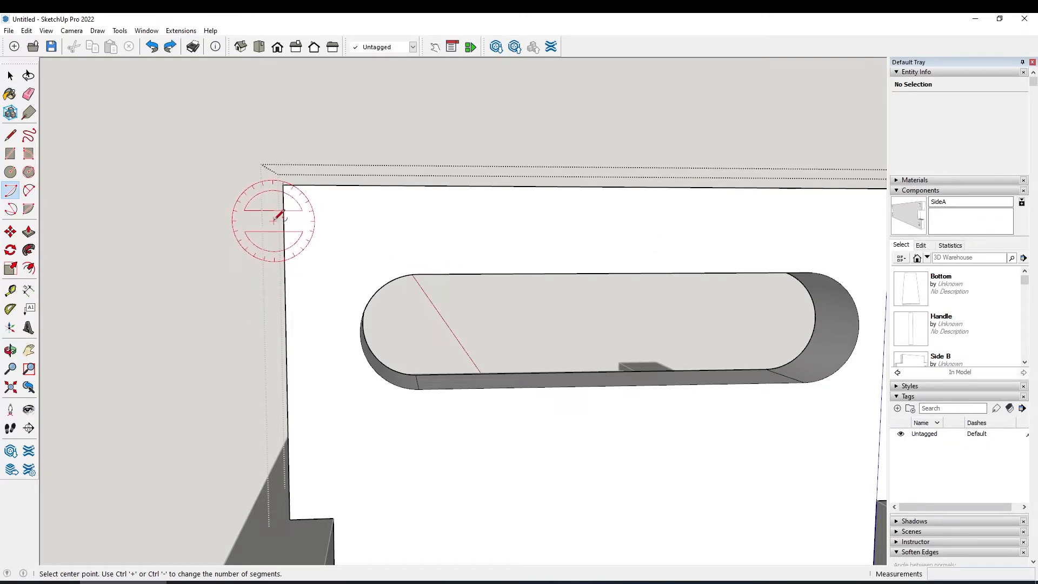
# Draw a 1/2" horizontal guide line inward from the 1/2" mark on the handle's left edge
pyautogui.press('l')
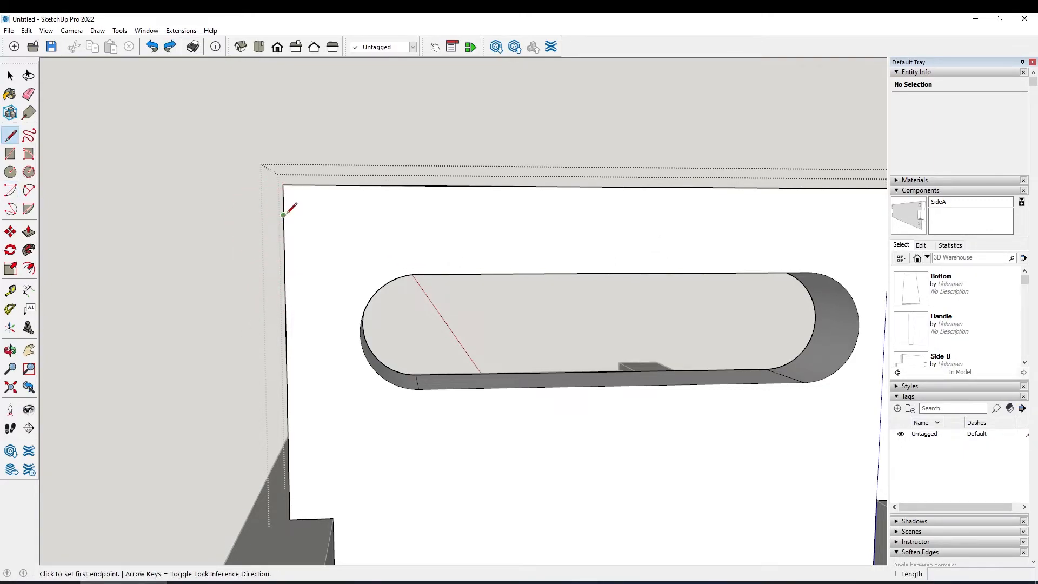
pyautogui.click(284, 244)
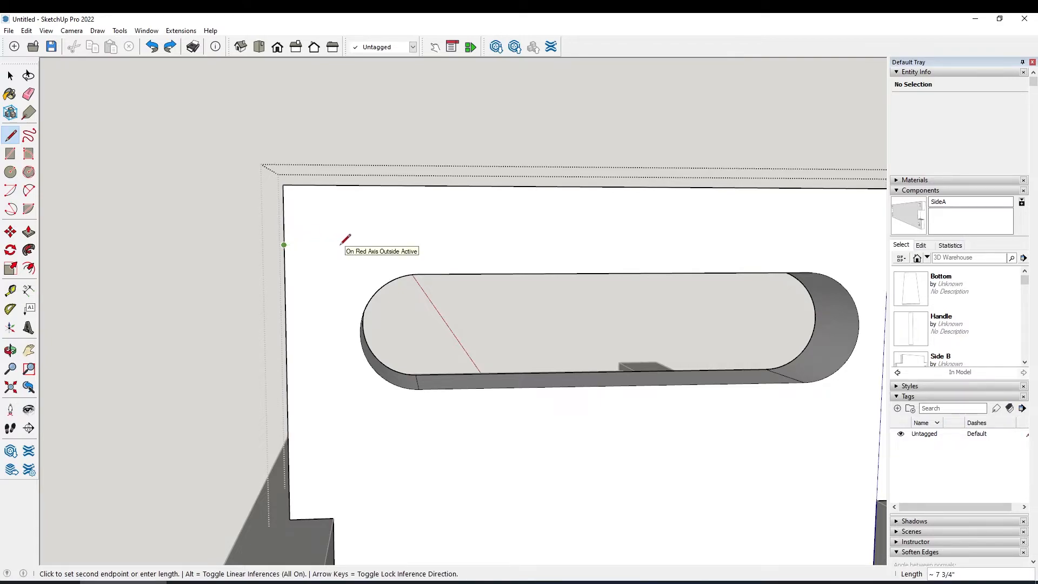
pyautogui.write('.5')
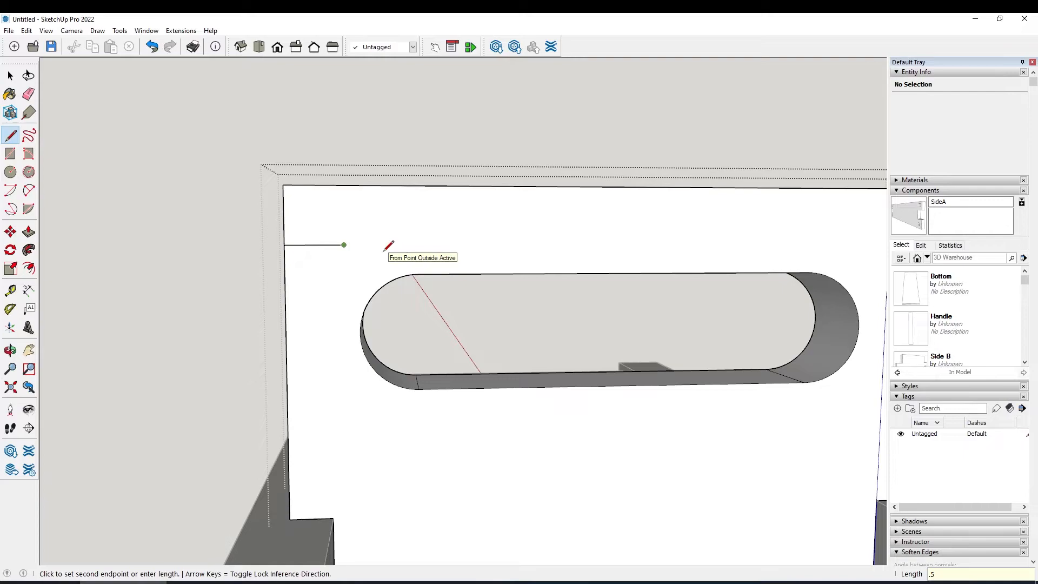
pyautogui.press('Return')
# Draw a 90° arc with 1/2" radius across the handle's upper-left corner, centered on the guide line's inner end
pyautogui.click(9, 190)
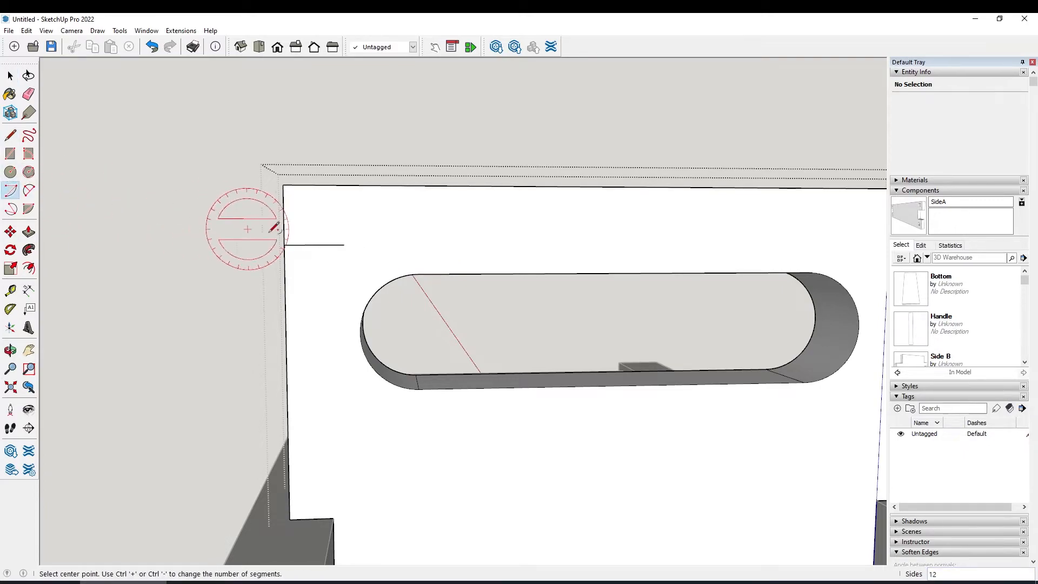
pyautogui.click(343, 244)
pyautogui.click(284, 245)
pyautogui.click(344, 185)
# Set the upper-left corner arc to 24 segments
pyautogui.press('space')
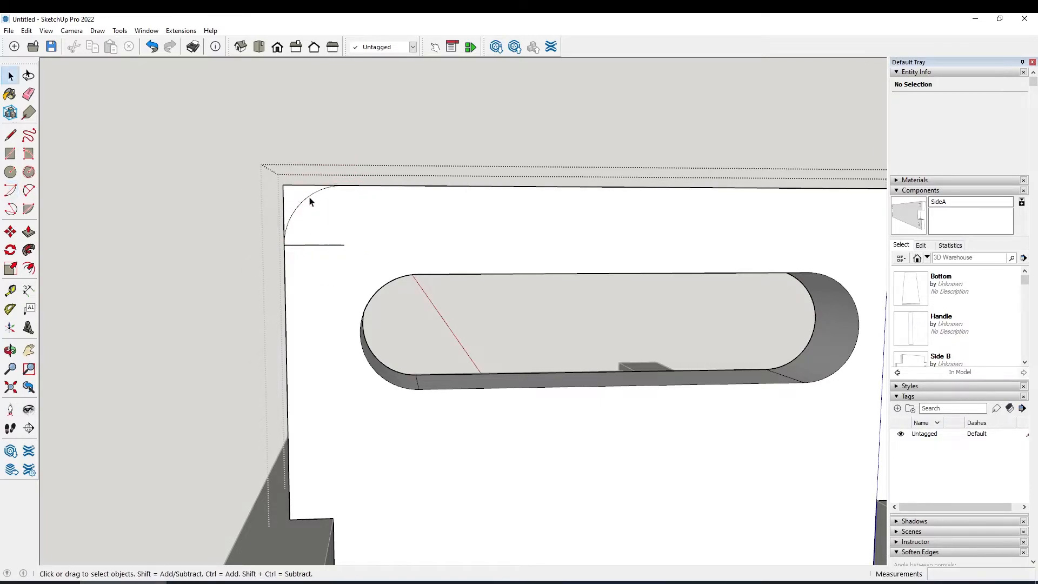
pyautogui.click(306, 202)
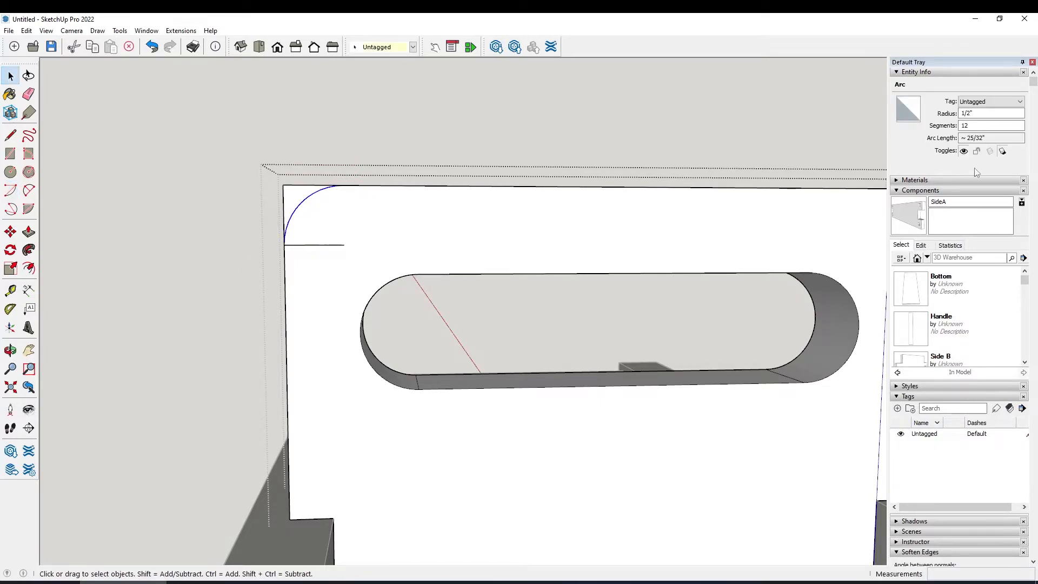
pyautogui.click(965, 125)
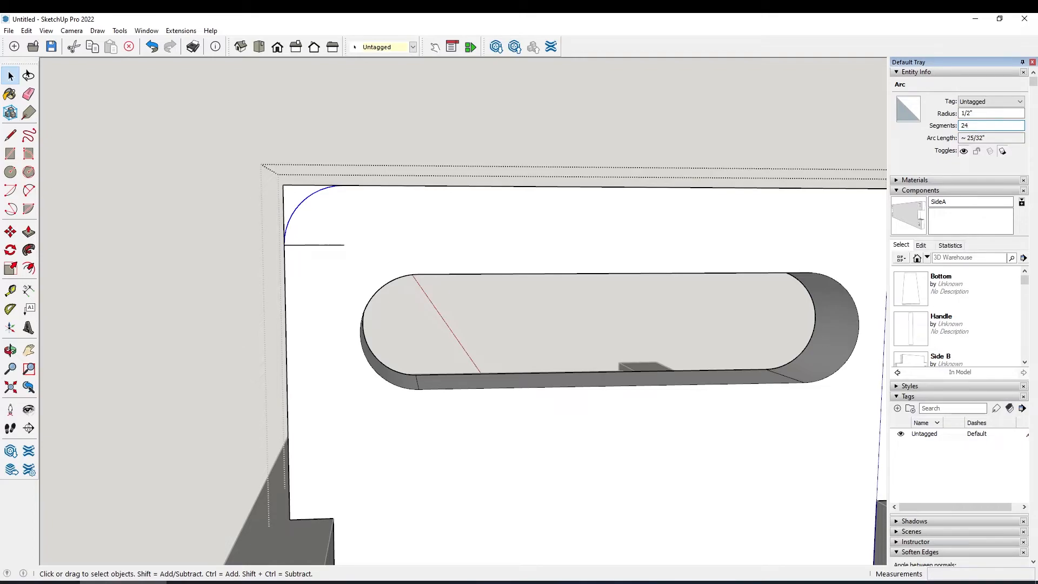
pyautogui.press('Tab')
# Push the waste face outside the upper-left arc 3/4" through the handle and erase the leftover guide line
pyautogui.click(294, 204)
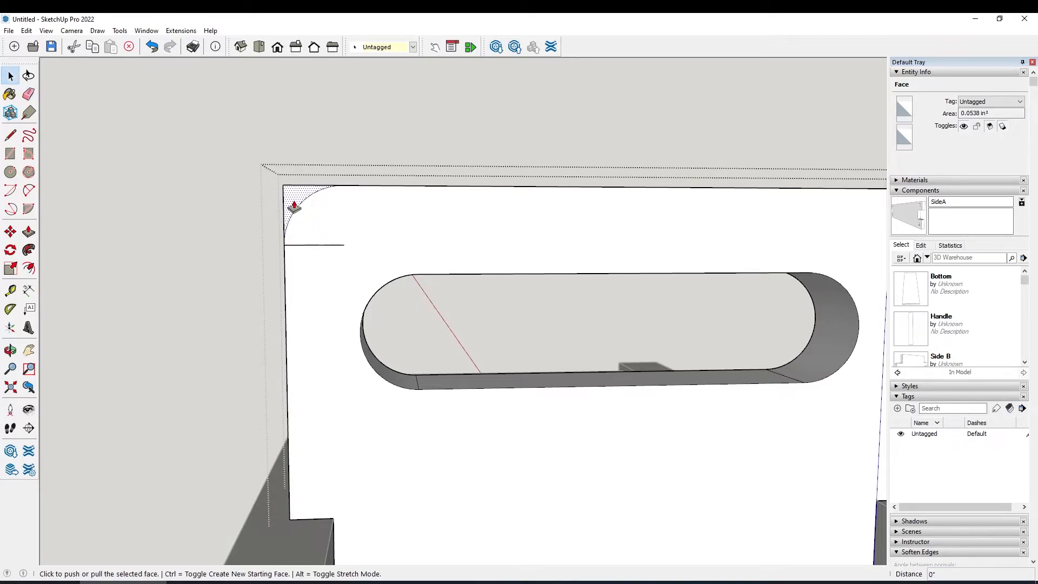
pyautogui.press('p')
pyautogui.click(293, 205)
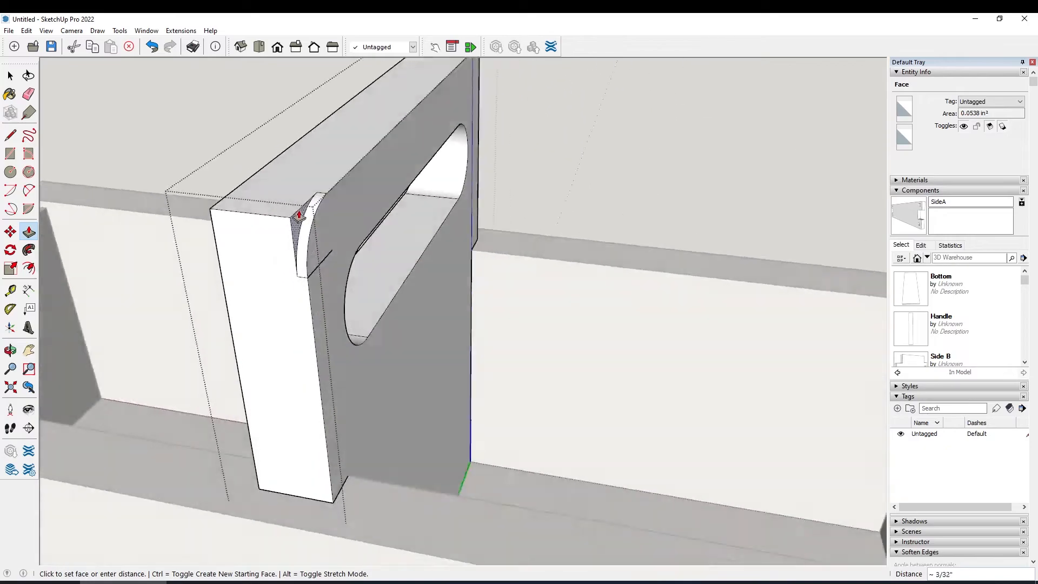
pyautogui.click(208, 244)
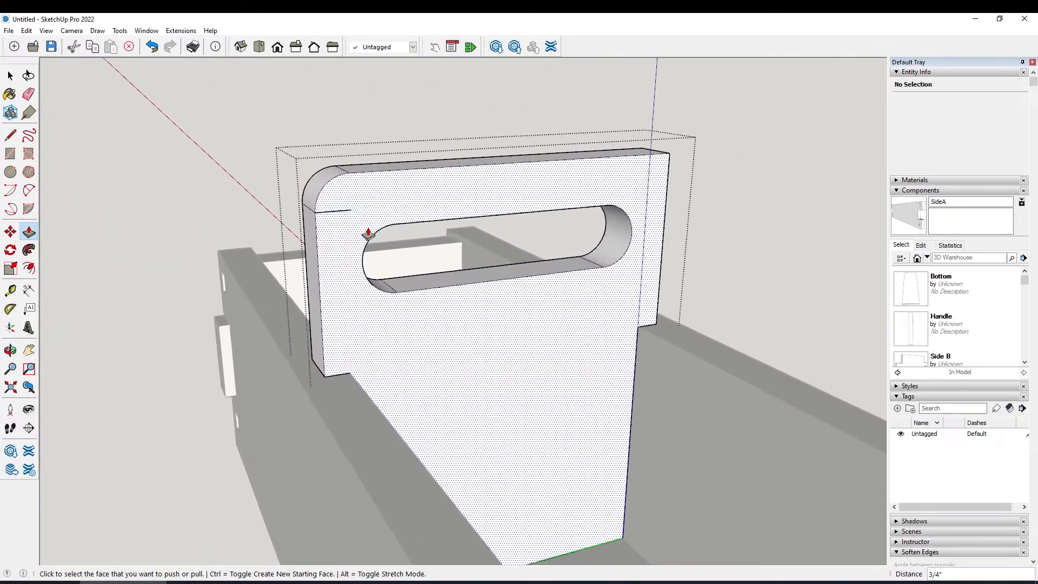
pyautogui.press('e')
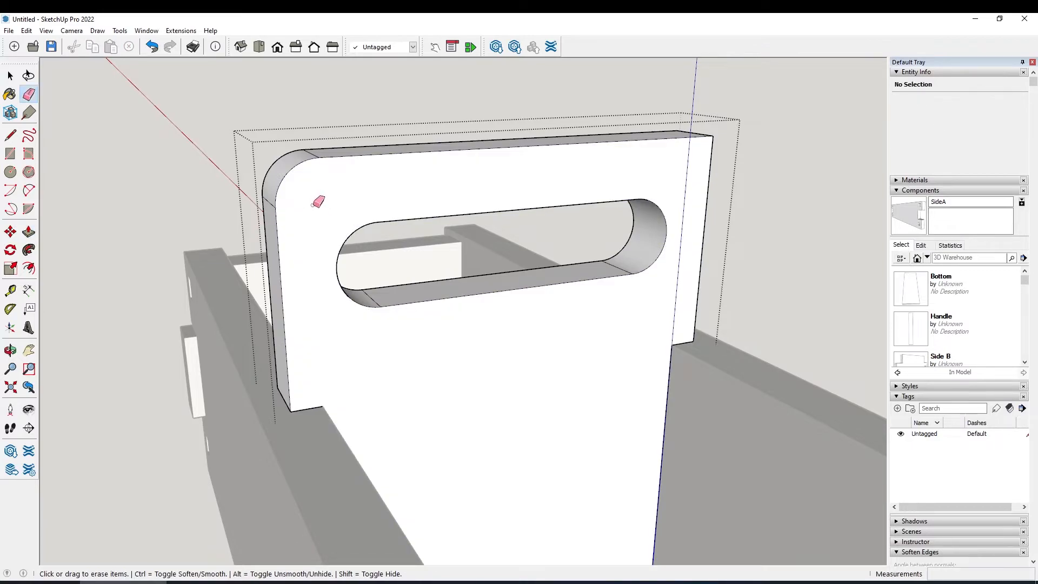
# Draw a 1/2" horizontal guide line inward from the handle's right edge, starting 1/2" below the upper-right corner
pyautogui.scroll(4, 580, 211)
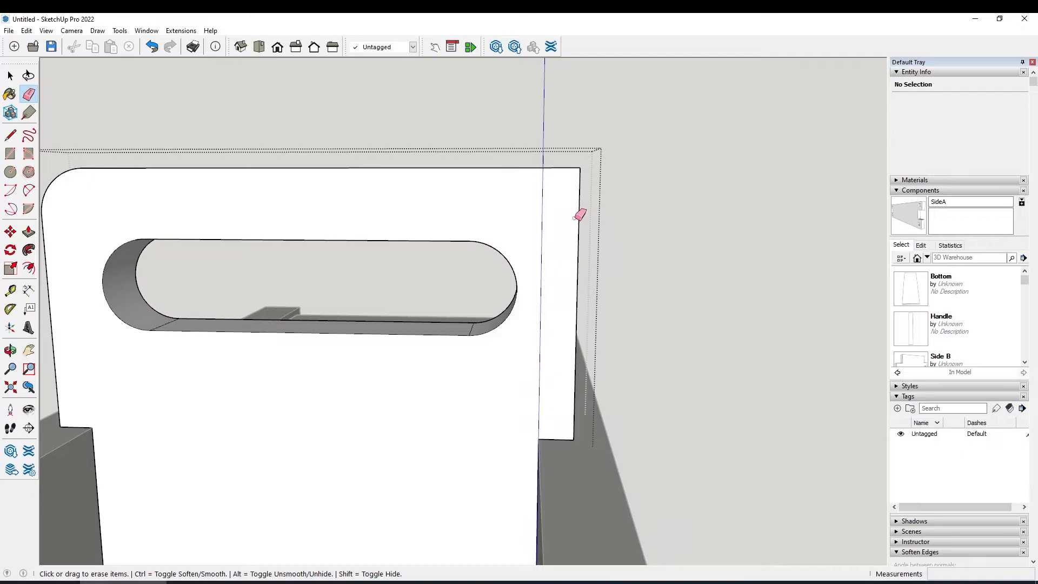
pyautogui.press('p')
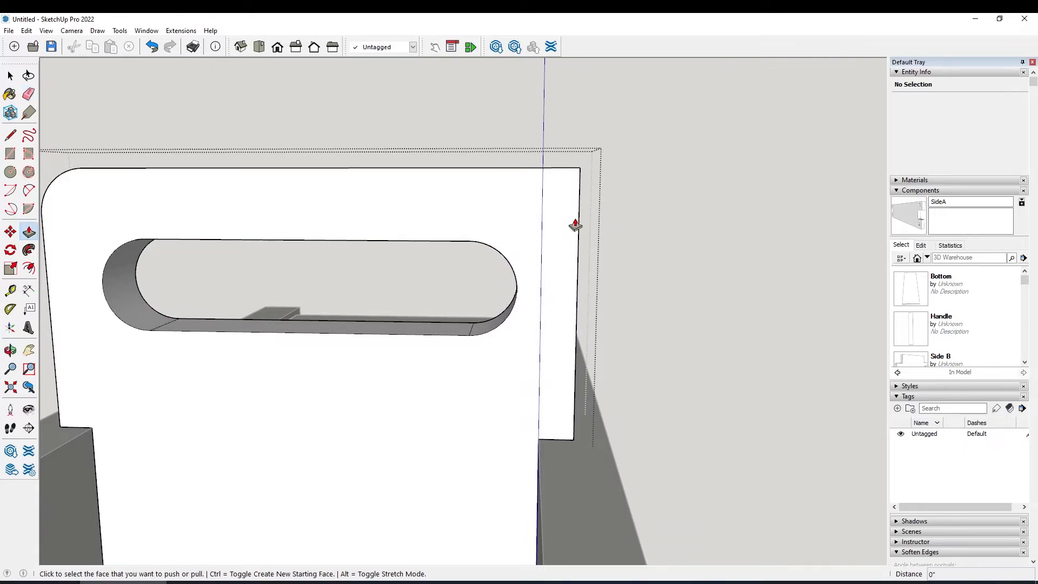
pyautogui.press('l')
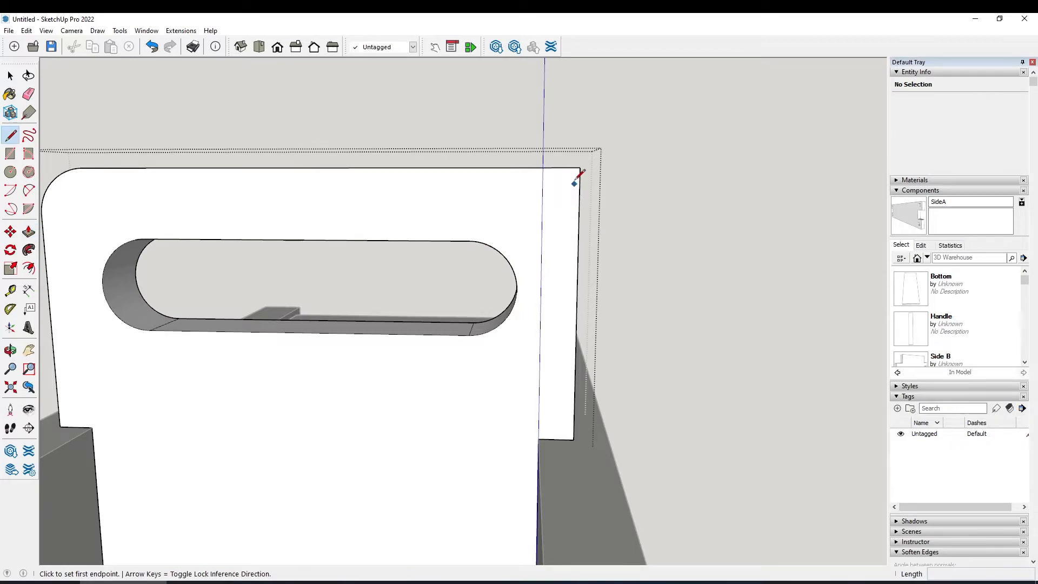
pyautogui.click(580, 167)
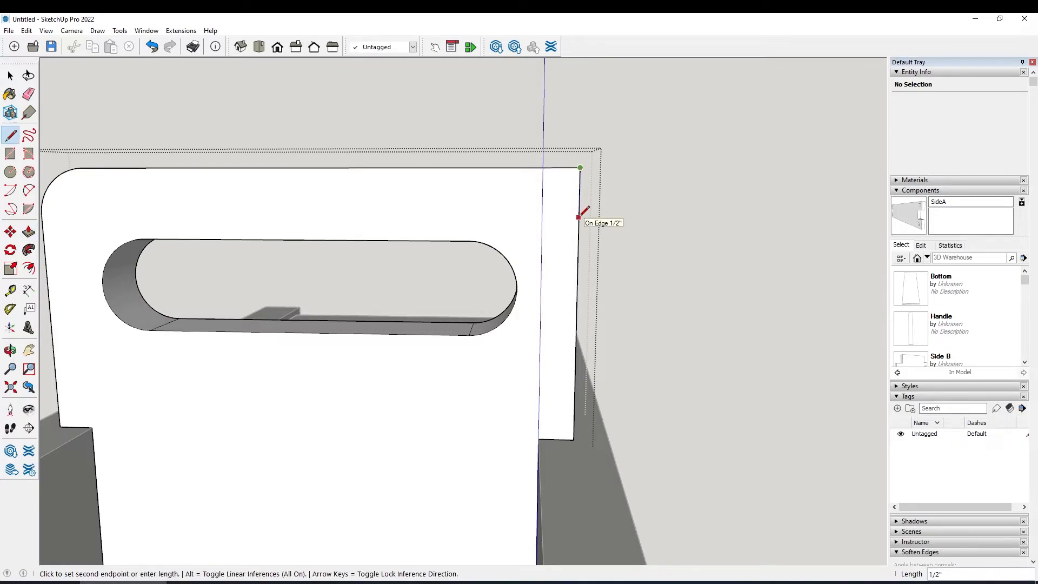
pyautogui.press('Escape')
pyautogui.click(579, 217)
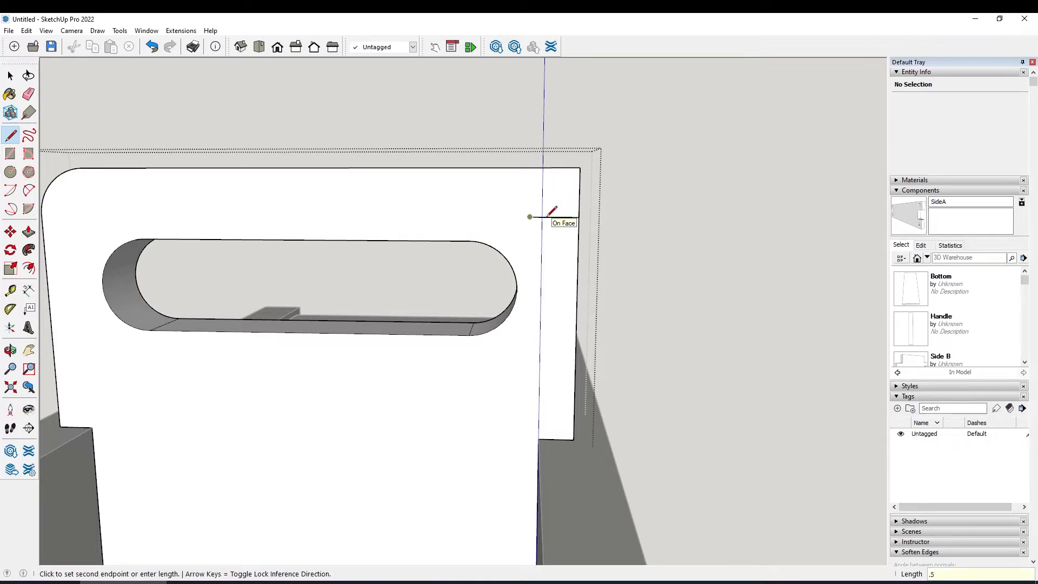
pyautogui.press('Return')
# Draw a 90° arc with 1/2" radius across the handle's upper-right corner, centered on the guide line's inner end
pyautogui.press('space')
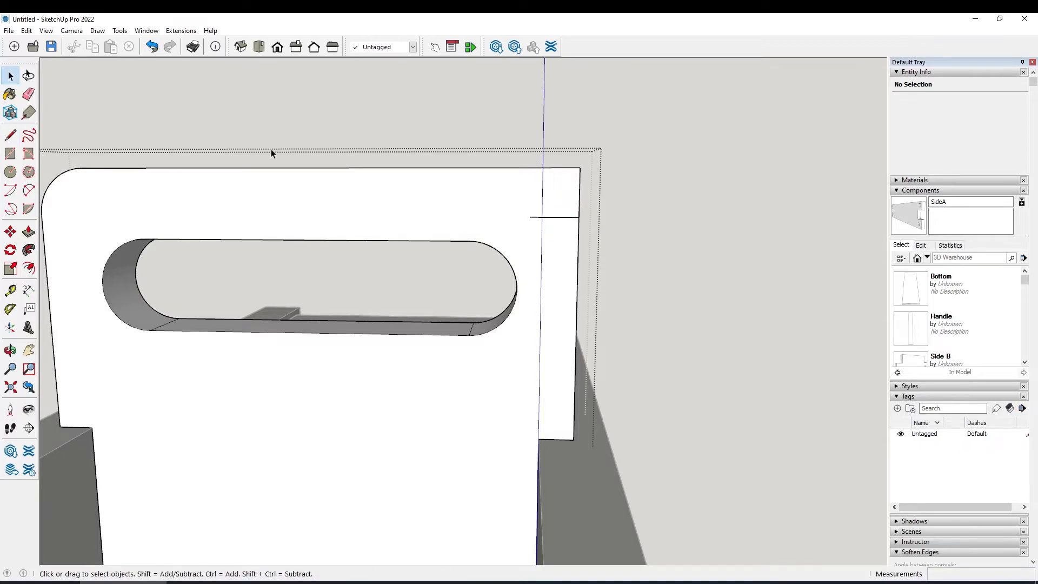
pyautogui.click(11, 190)
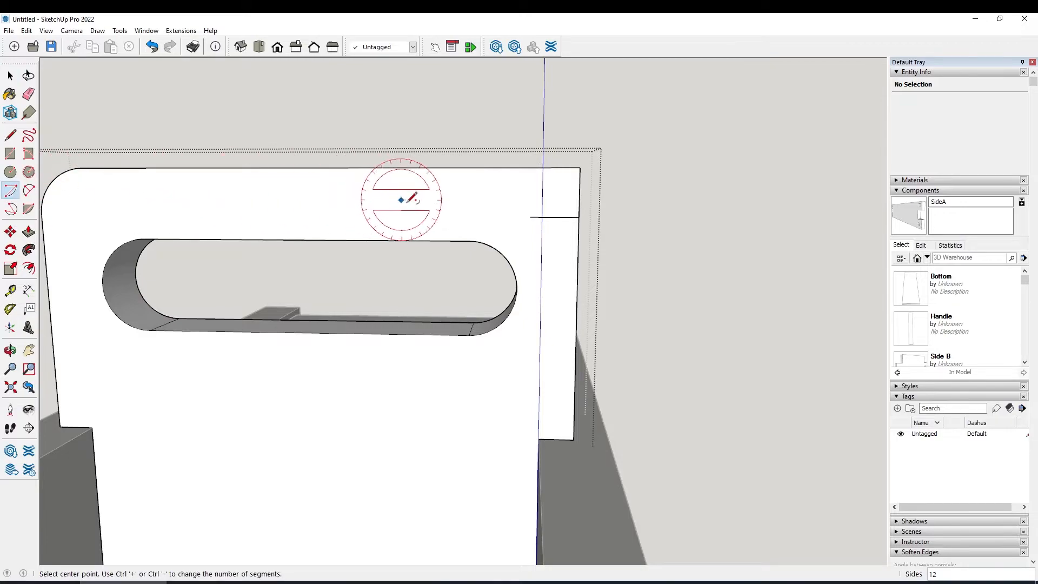
pyautogui.click(540, 217)
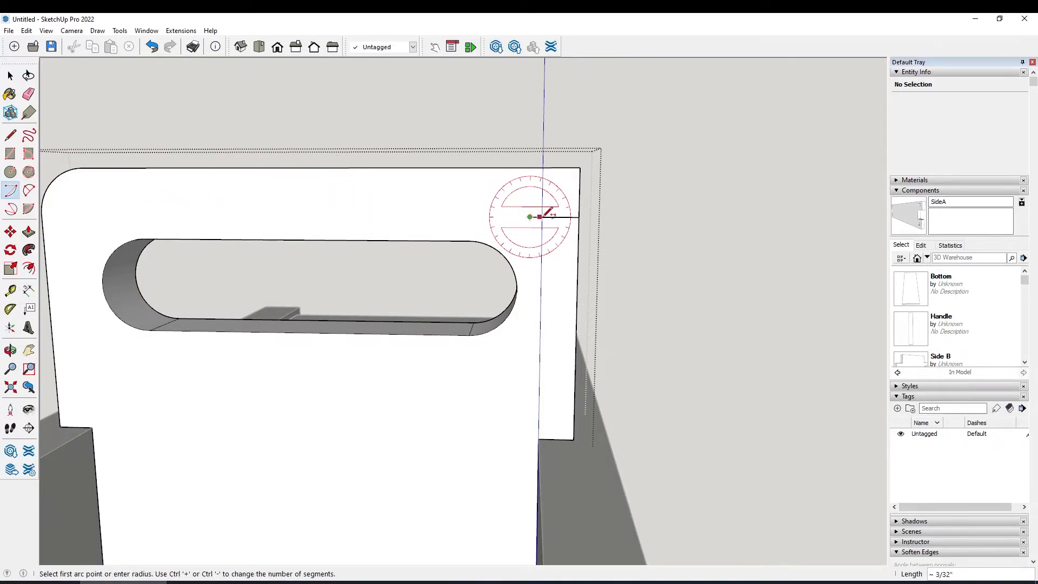
pyautogui.click(578, 217)
pyautogui.click(542, 168)
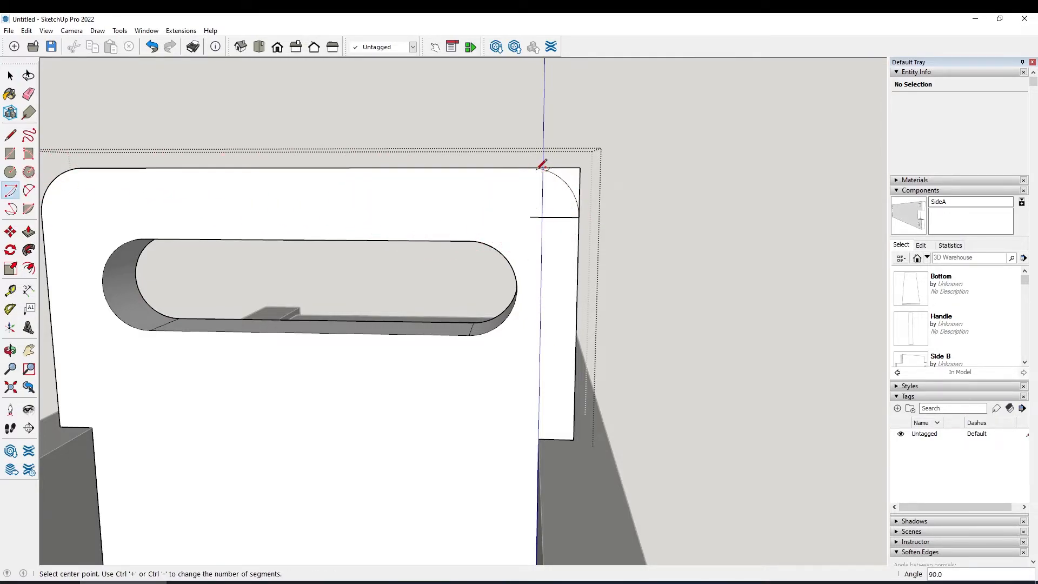
# Set the upper-right corner arc to 24 segments and erase its guide line
pyautogui.press('space')
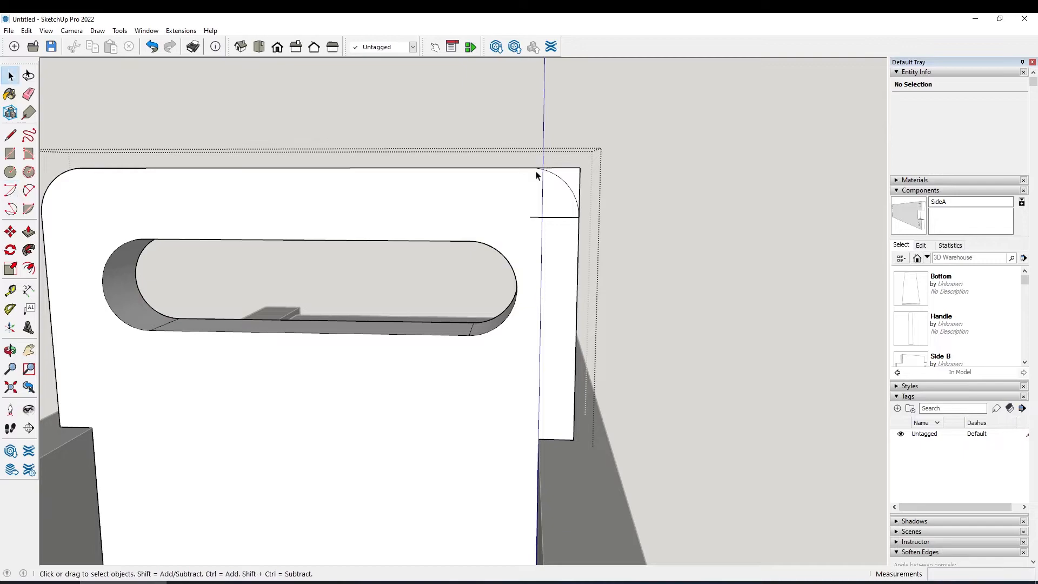
pyautogui.click(563, 185)
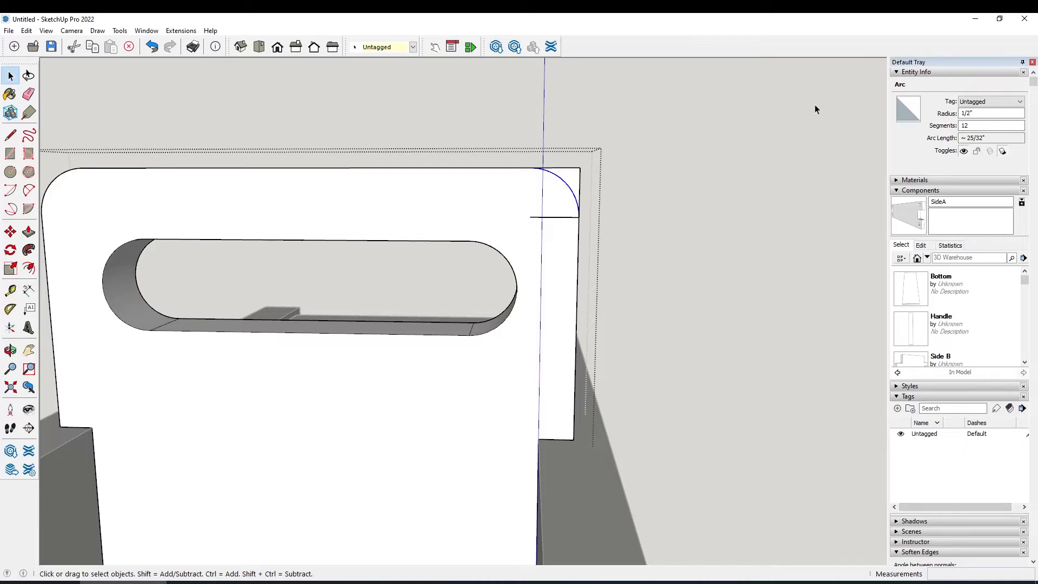
pyautogui.click(963, 125)
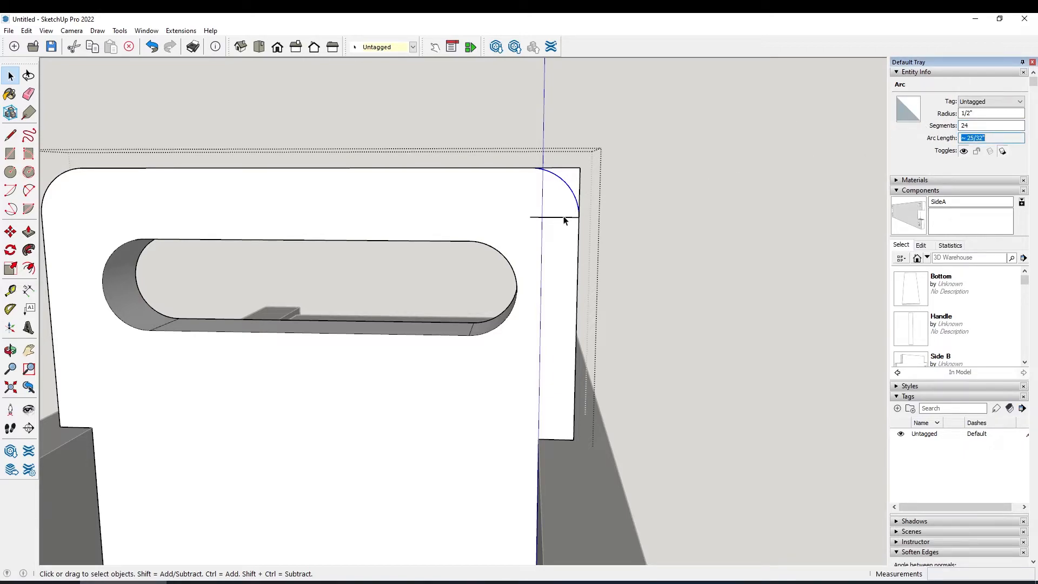
pyautogui.press('e')
pyautogui.press('space')
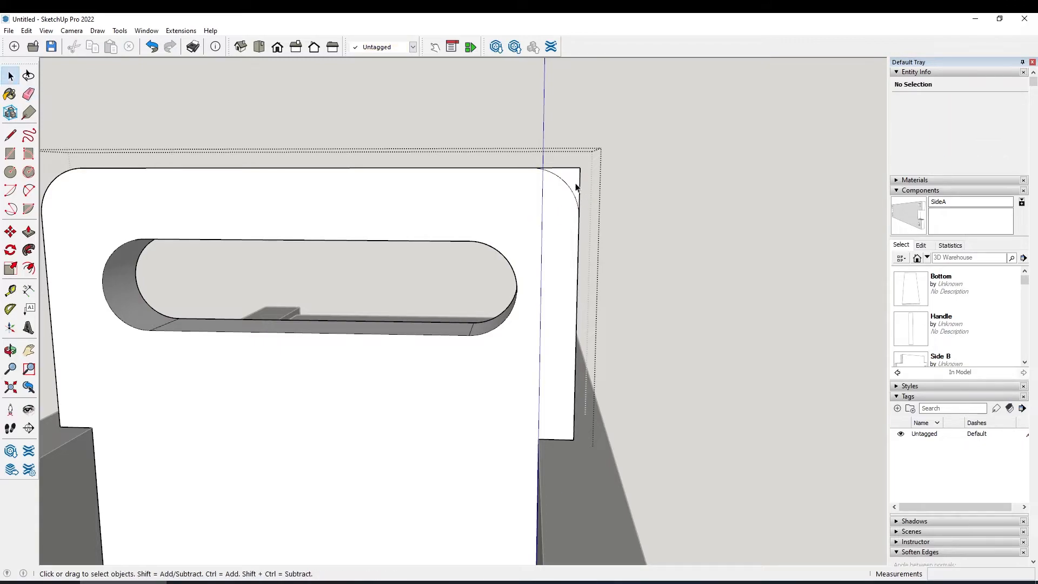
# Push the waste face outside the upper-right arc through the handle's full thickness to round that corner
pyautogui.click(573, 186)
pyautogui.press('p')
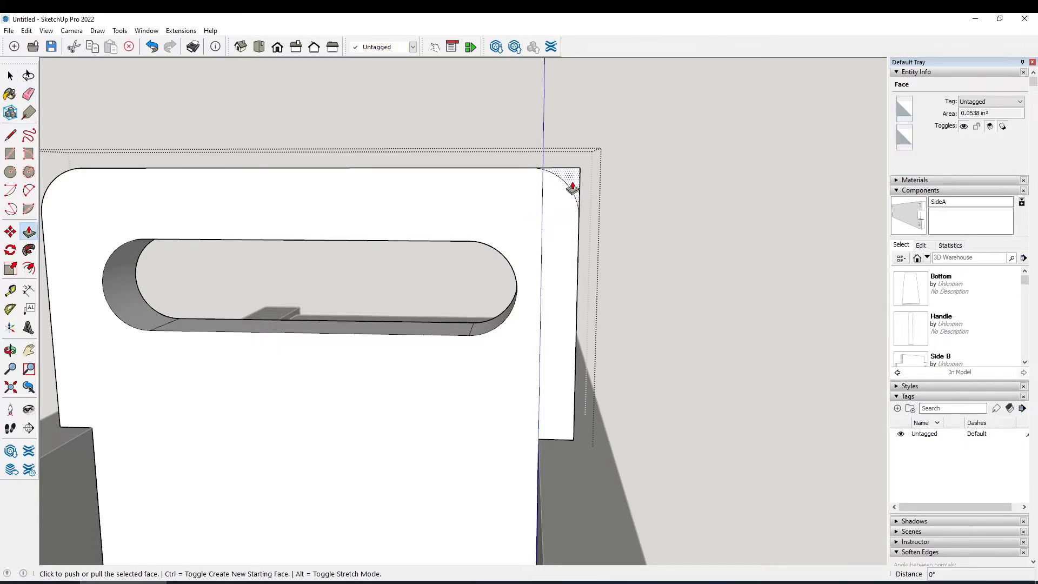
pyautogui.click(572, 187)
pyautogui.moveTo(568, 180); pyautogui.dragTo(425, 309, button='middle')
pyautogui.click(574, 249)
pyautogui.press('space')
# Trace a 1/2" square around the upper screw recess at the side panel's end to cover it with a face
pyautogui.scroll(6, 405, 351)
pyautogui.press('l')
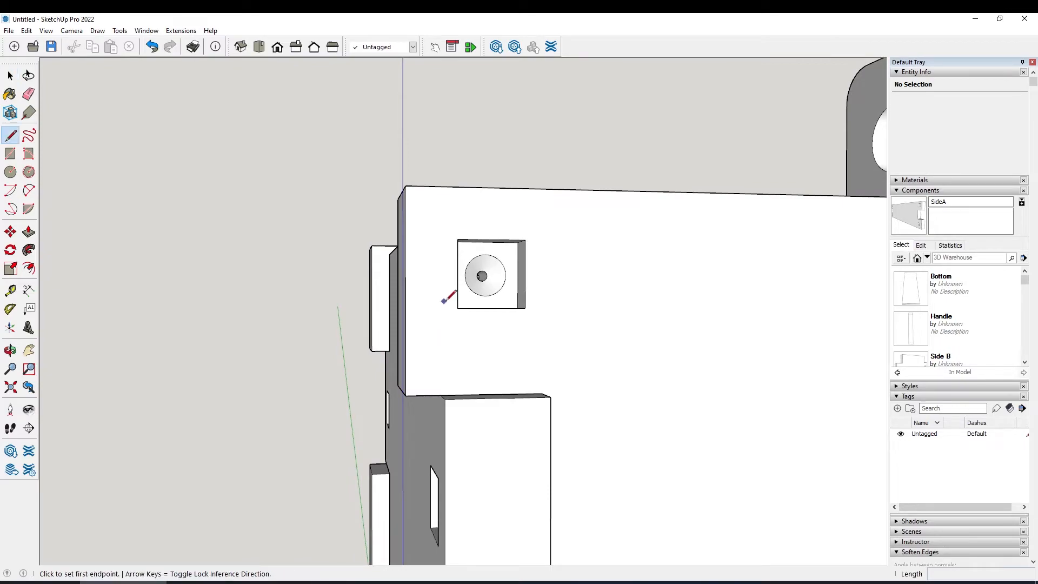
pyautogui.click(457, 307)
pyautogui.click(457, 238)
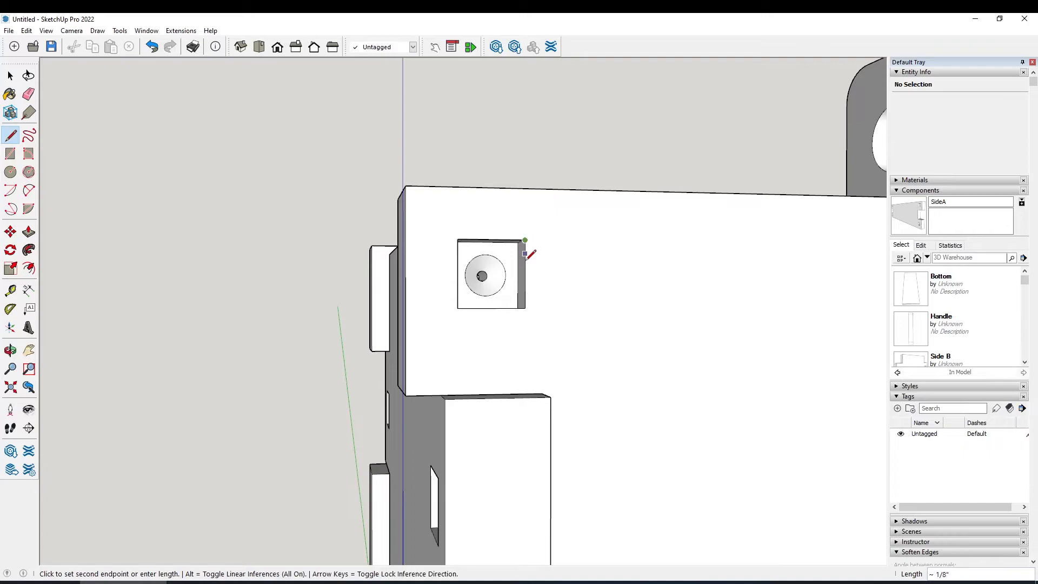
pyautogui.click(524, 307)
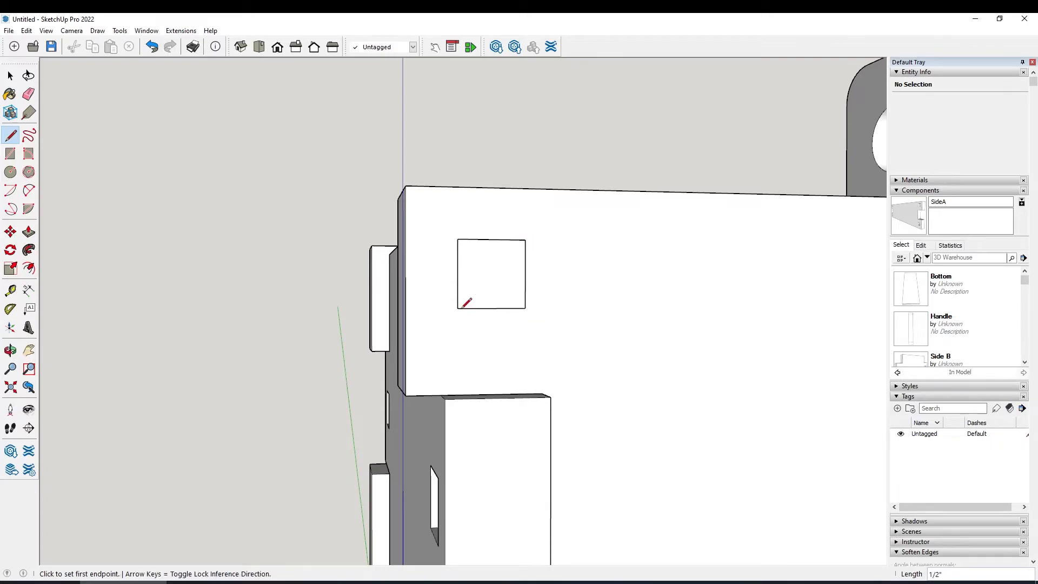
pyautogui.press('space')
pyautogui.click(487, 284)
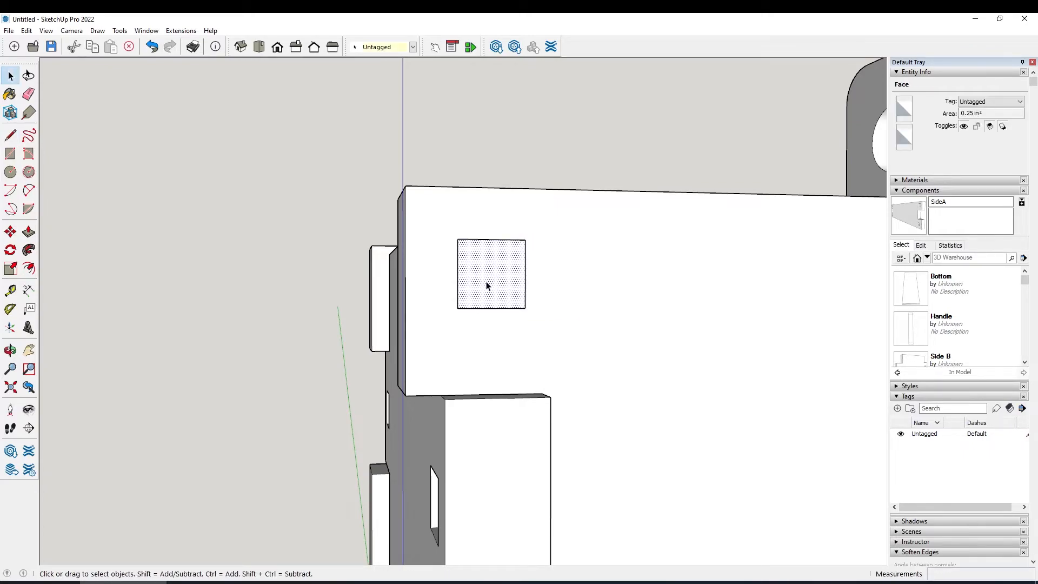
pyautogui.press('p')
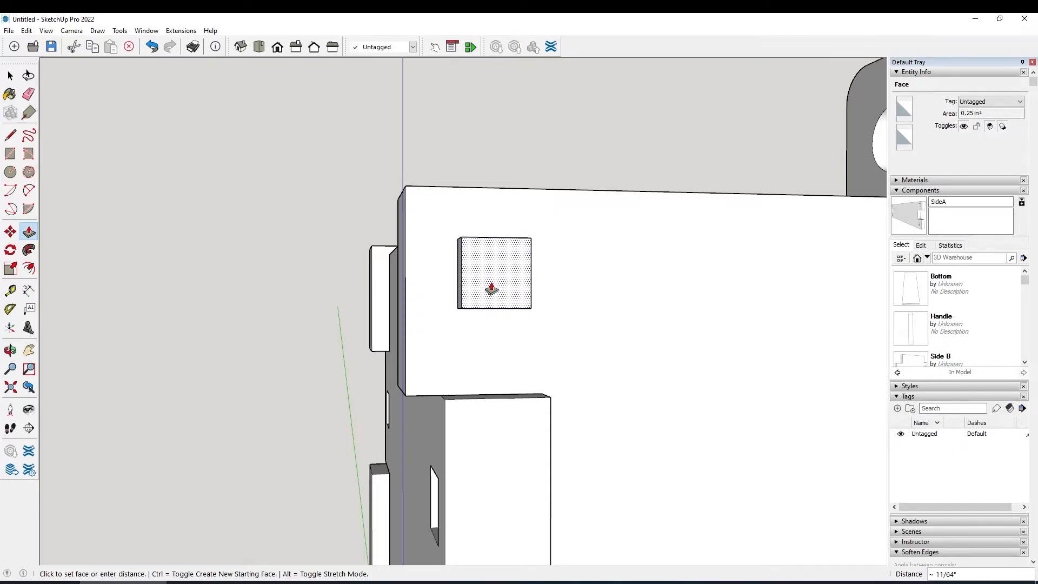
pyautogui.press('Return')
pyautogui.moveTo(489, 290); pyautogui.dragTo(580, 336, button='middle')
pyautogui.press('space')
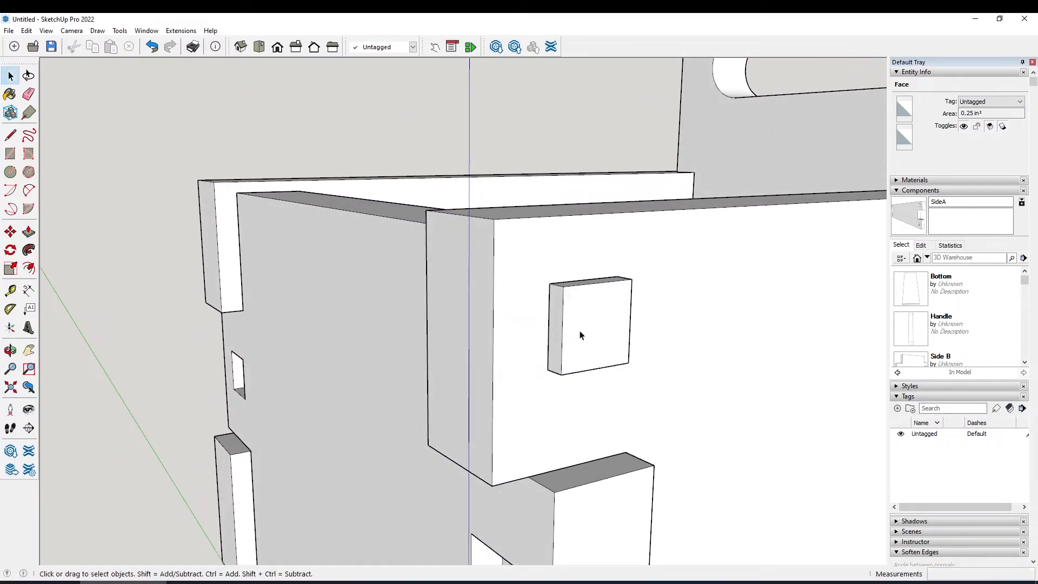
pyautogui.hotkey('ctrl', 'z')
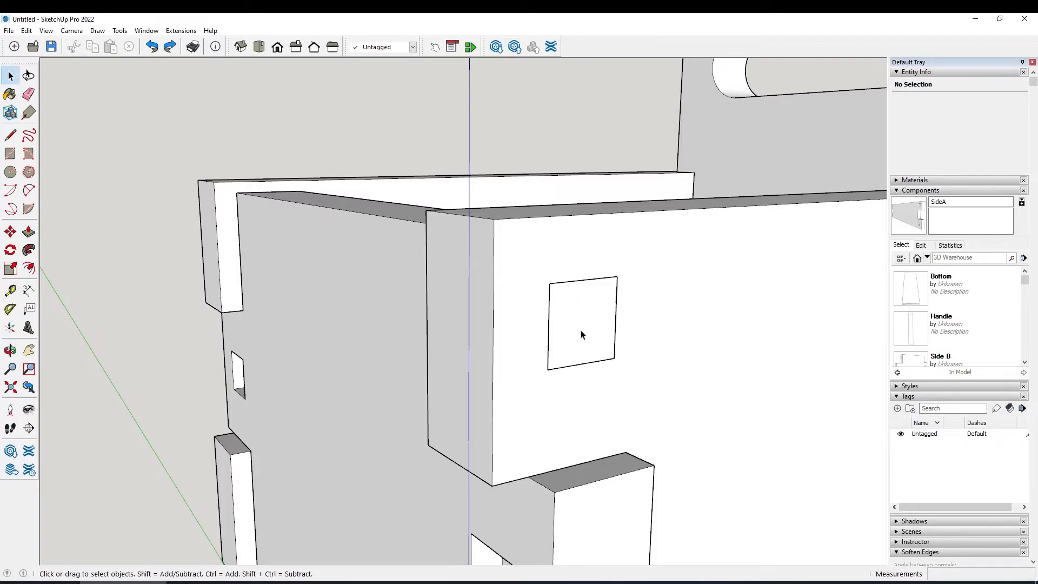
# Make the square face and its edges over the recess into a component named Plug
pyautogui.click(581, 334)
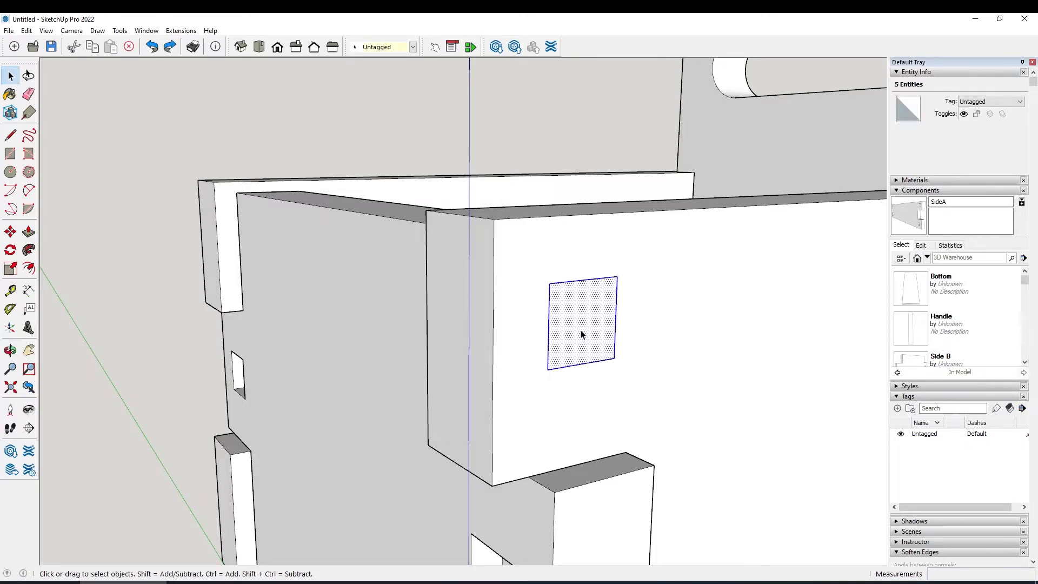
pyautogui.press('g')
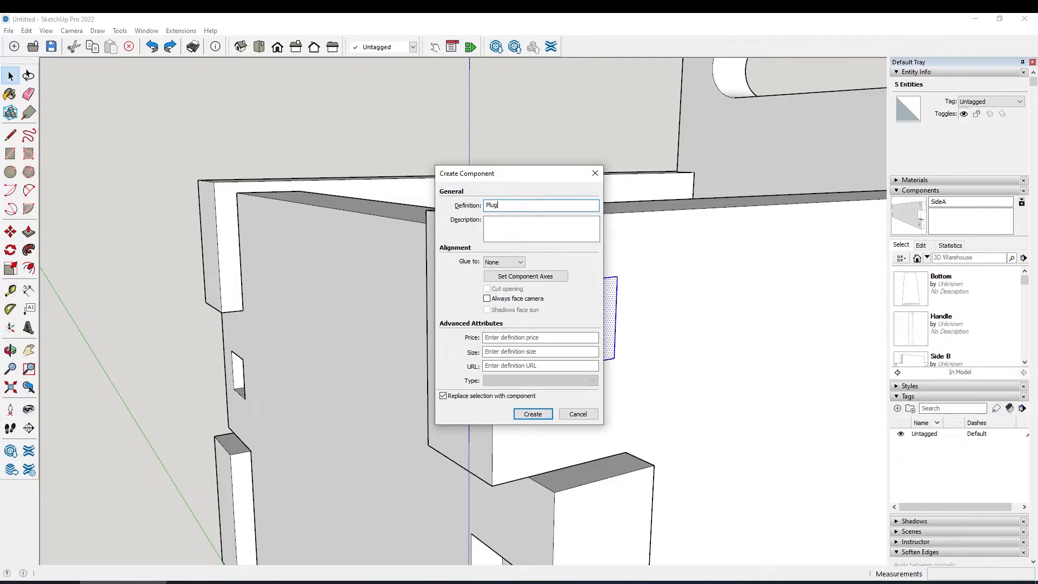
pyautogui.press('Return')
# Extrude the square face inside the Plug component outward by 1/8" and finish editing it
pyautogui.doubleClick(581, 334)
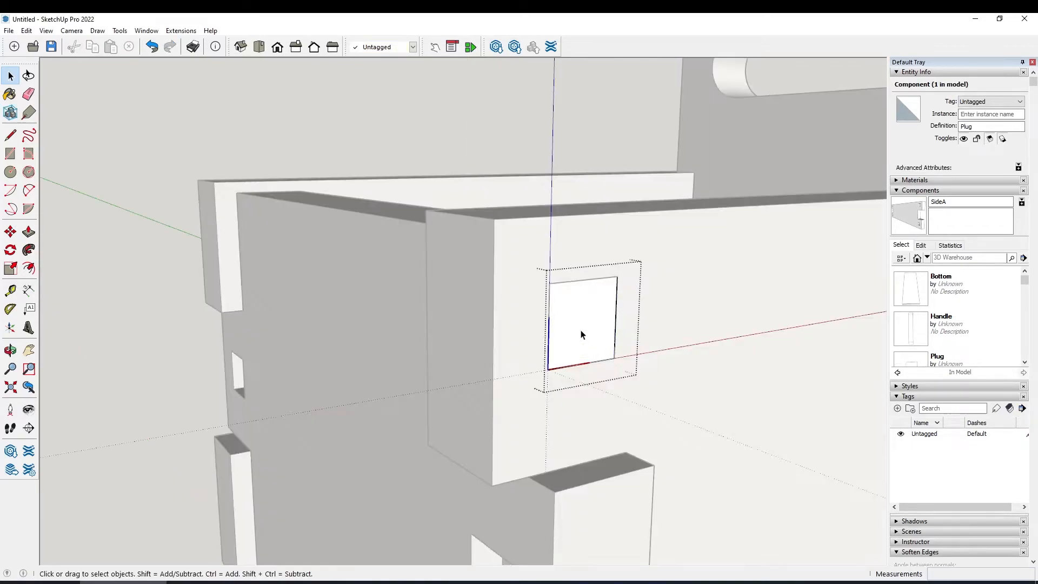
pyautogui.press('p')
pyautogui.click(581, 334)
pyautogui.write('1/')
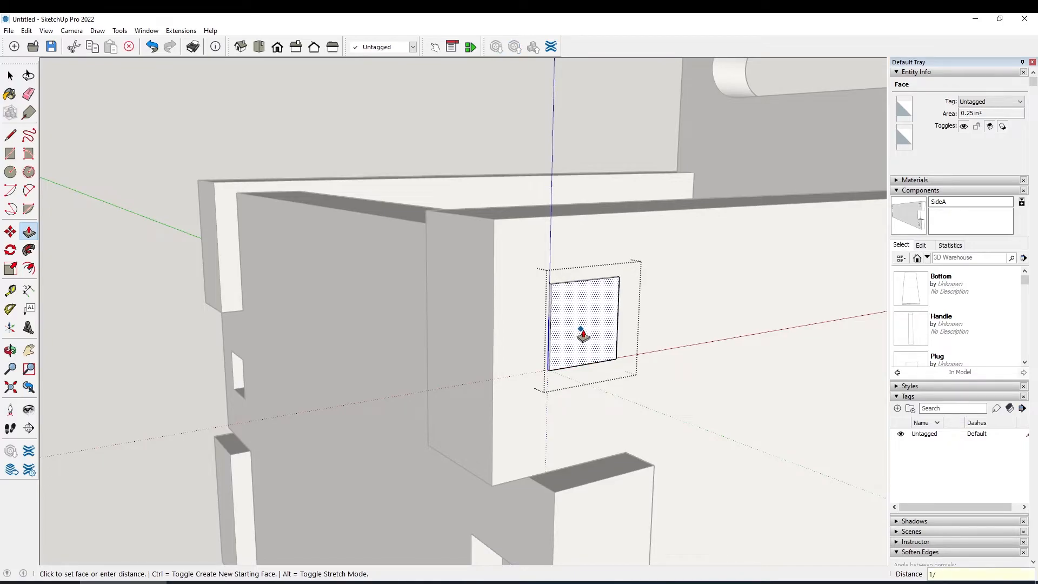
pyautogui.write('8')
pyautogui.press('Return')
pyautogui.press('space')
pyautogui.click(497, 122)
# Copy the plug 3 1/2" straight down onto the lower screw recess of the same side panel
pyautogui.moveTo(394, 268); pyautogui.dragTo(524, 291, button='middle')
pyautogui.click(523, 291)
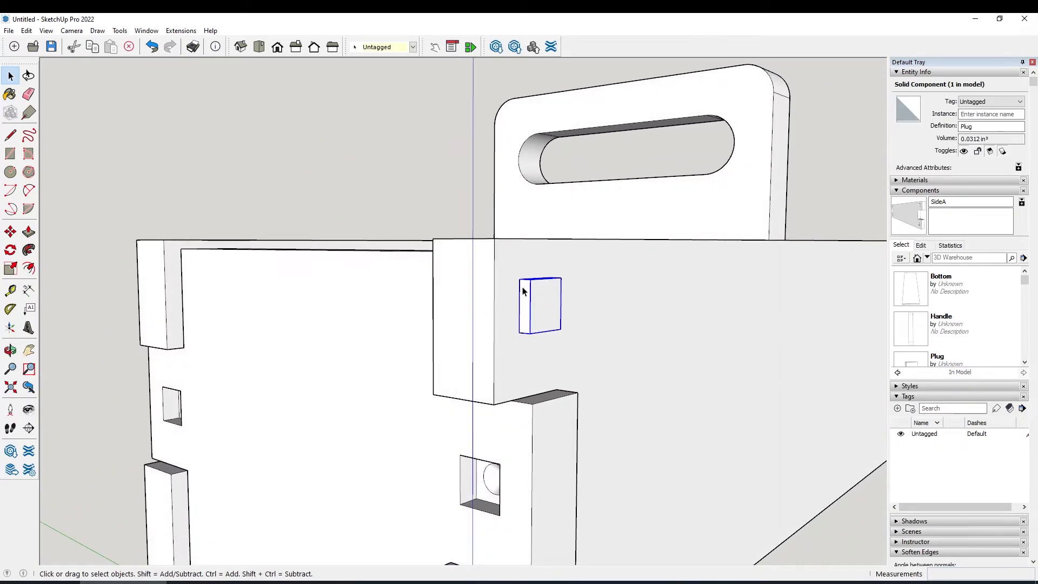
pyautogui.press('m')
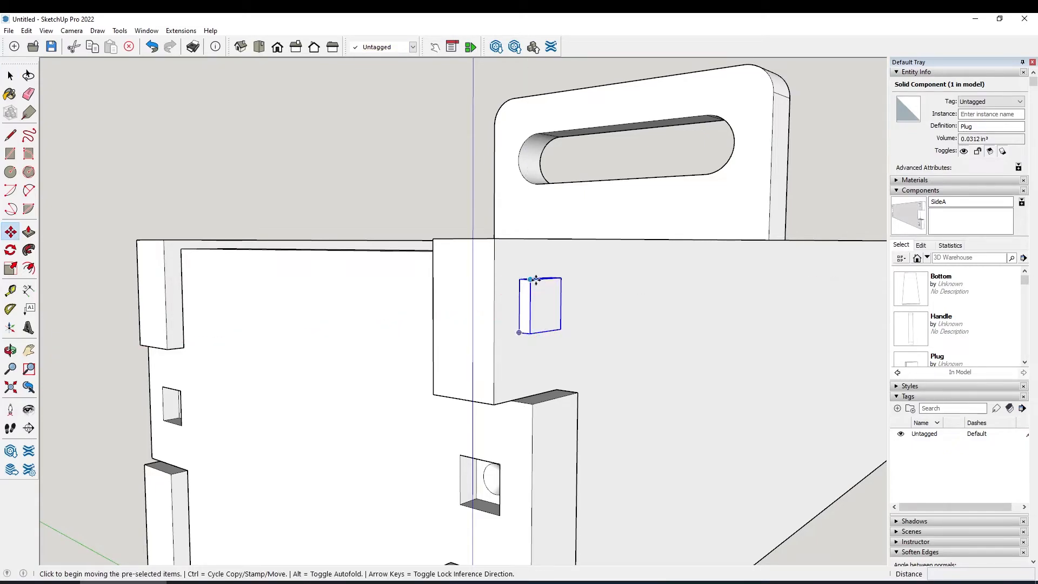
pyautogui.moveTo(532, 279); pyautogui.dragTo(496, 372, button='middle')
pyautogui.click(514, 328)
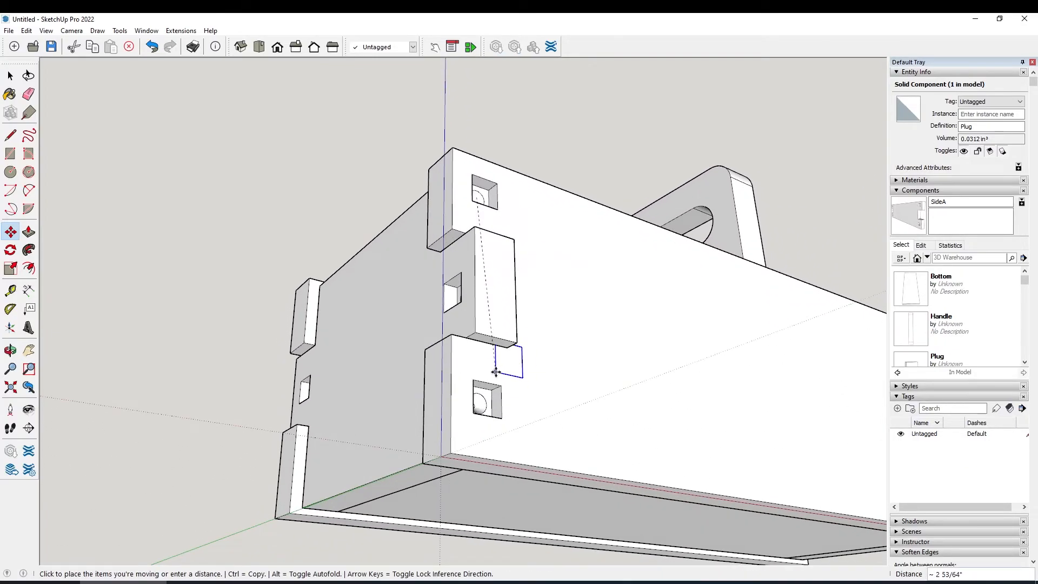
pyautogui.press('ctrl')
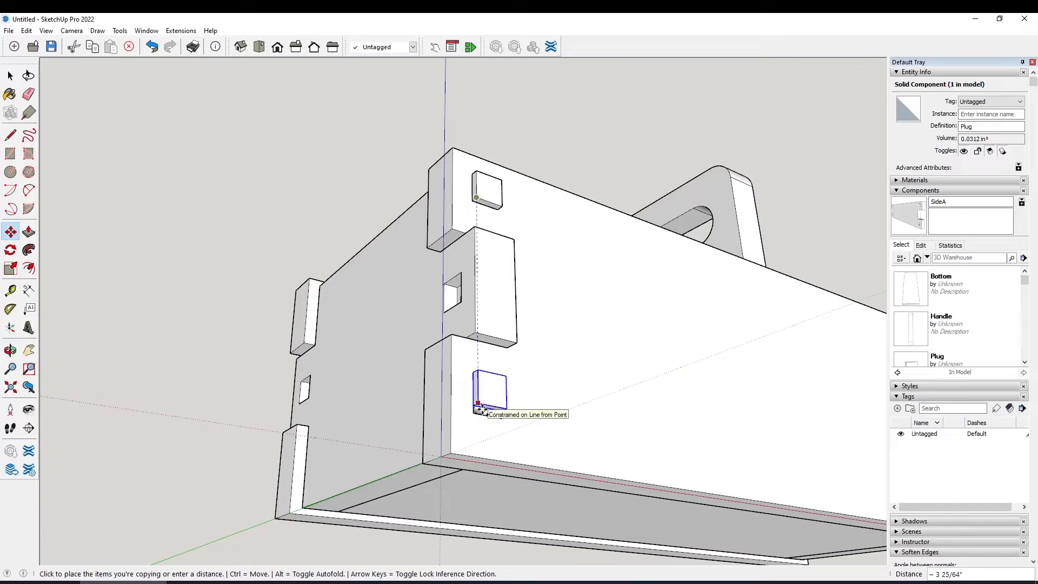
pyautogui.click(480, 412)
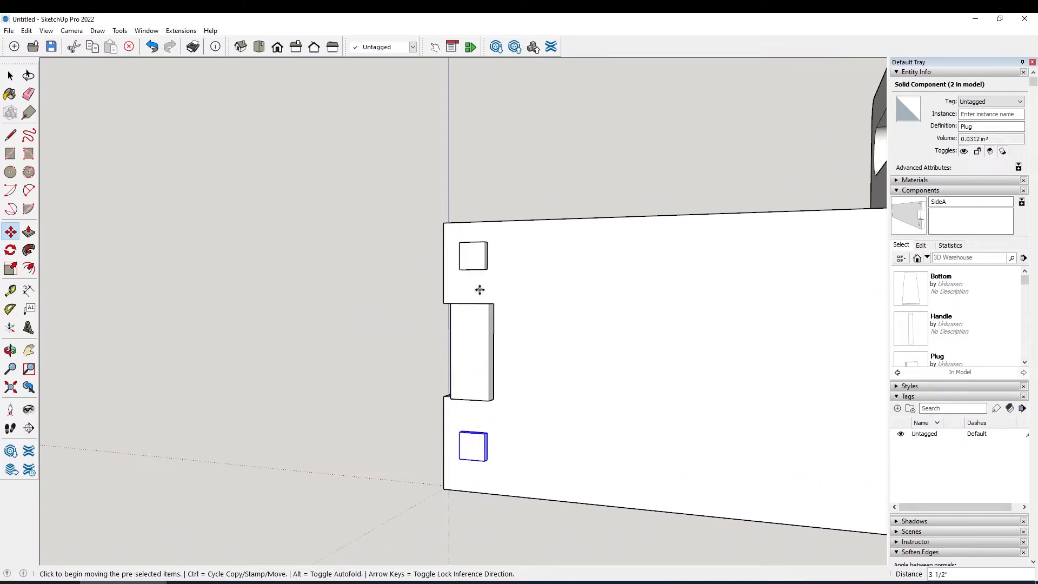
# Copy the upper and lower plugs together onto the two screw recesses at the side panel's opposite end
pyautogui.press('space')
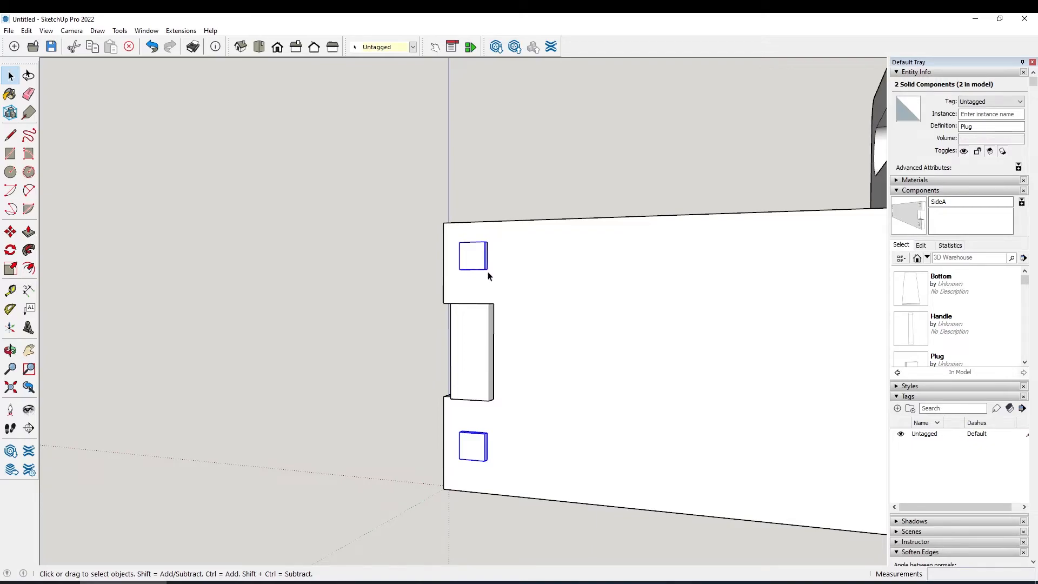
pyautogui.press('m')
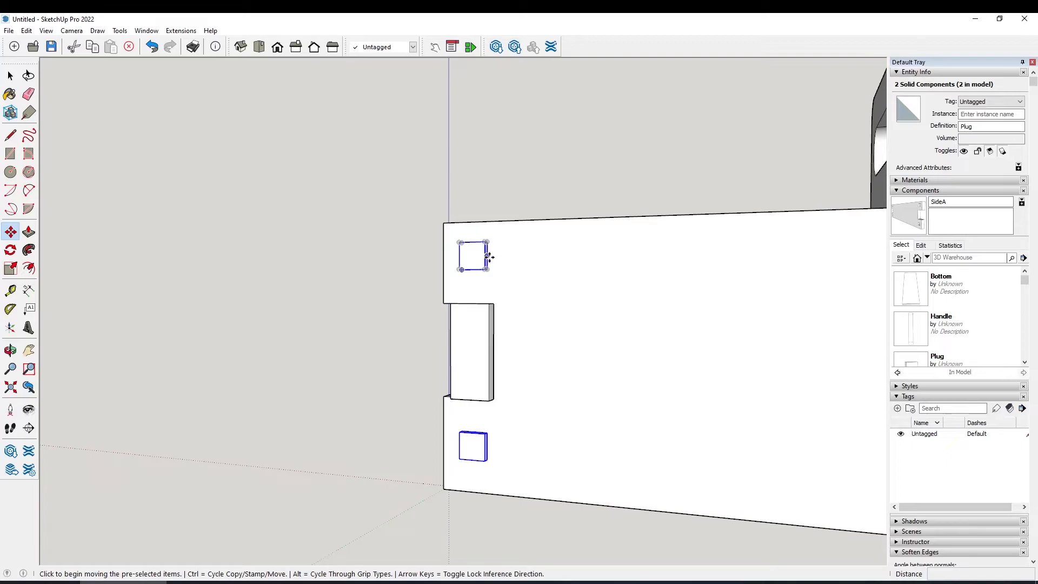
pyautogui.click(488, 256)
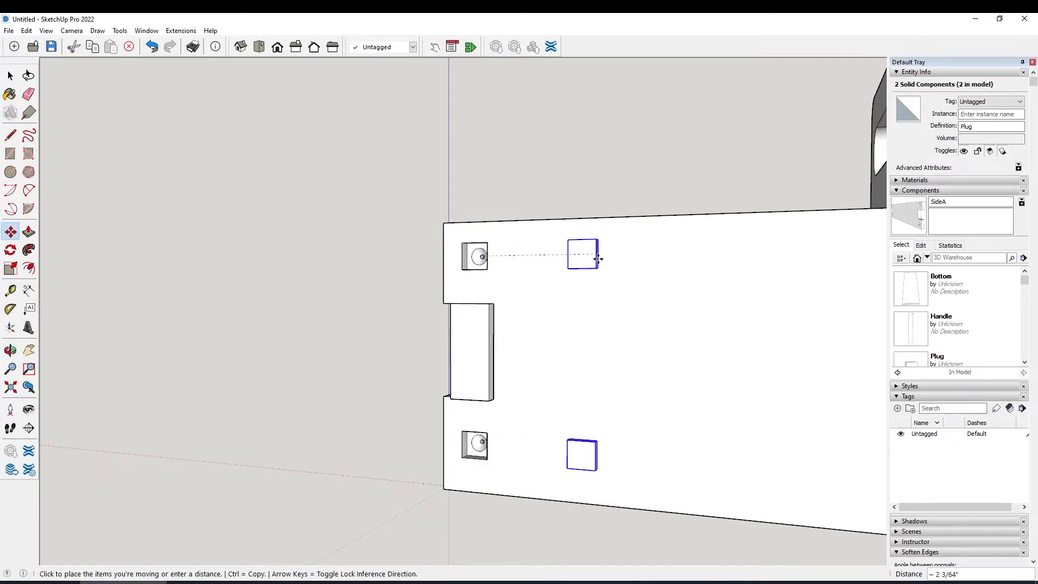
pyautogui.press('ctrl')
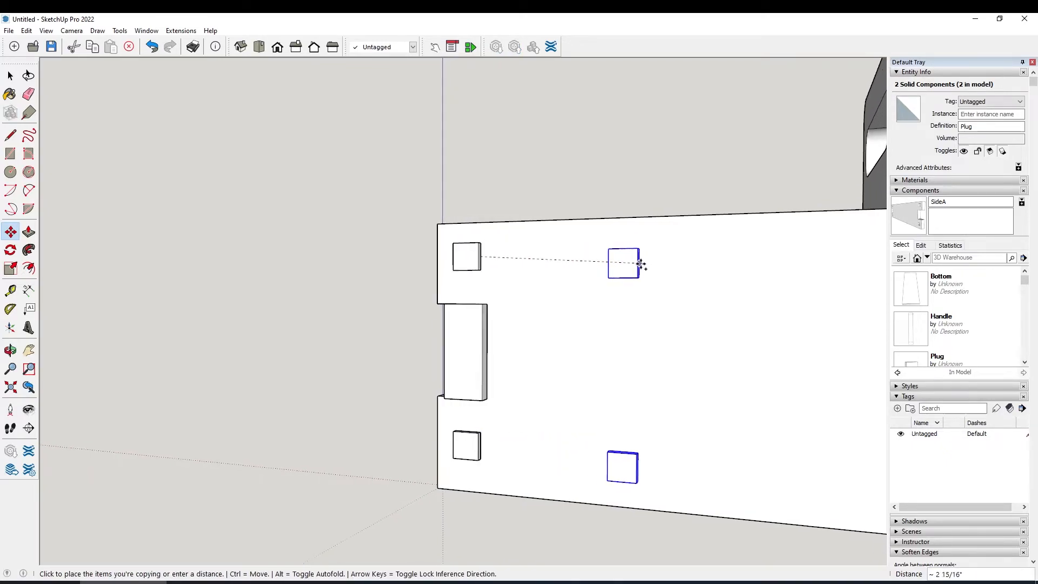
pyautogui.moveTo(645, 282); pyautogui.dragTo(343, 382, button='middle')
pyautogui.click(589, 338)
# Copy all four side plugs 6 5/8" across the box onto the opposite side panel's screw recesses
pyautogui.press('space')
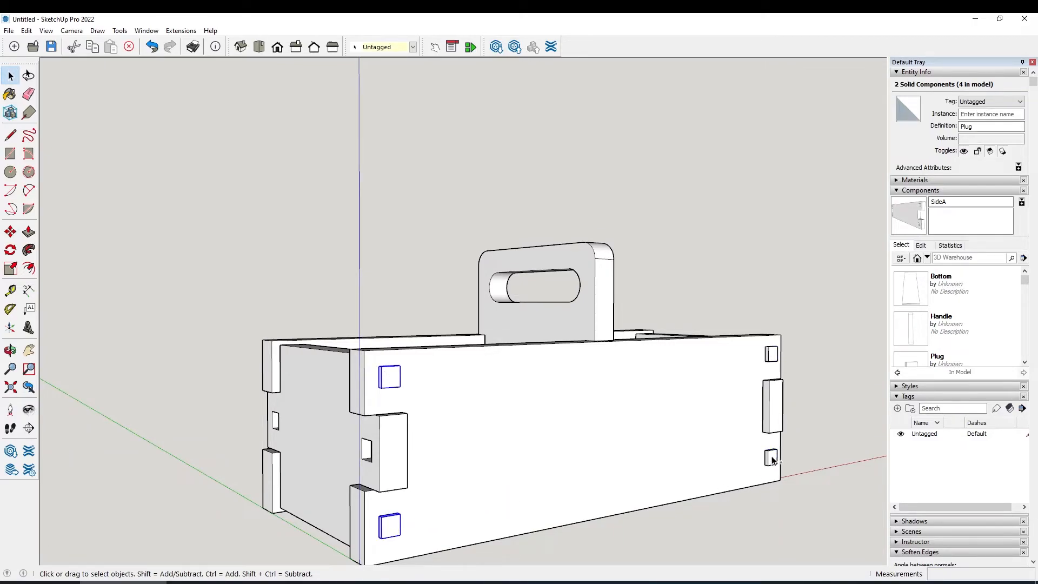
pyautogui.moveTo(441, 437); pyautogui.dragTo(597, 483, button='middle')
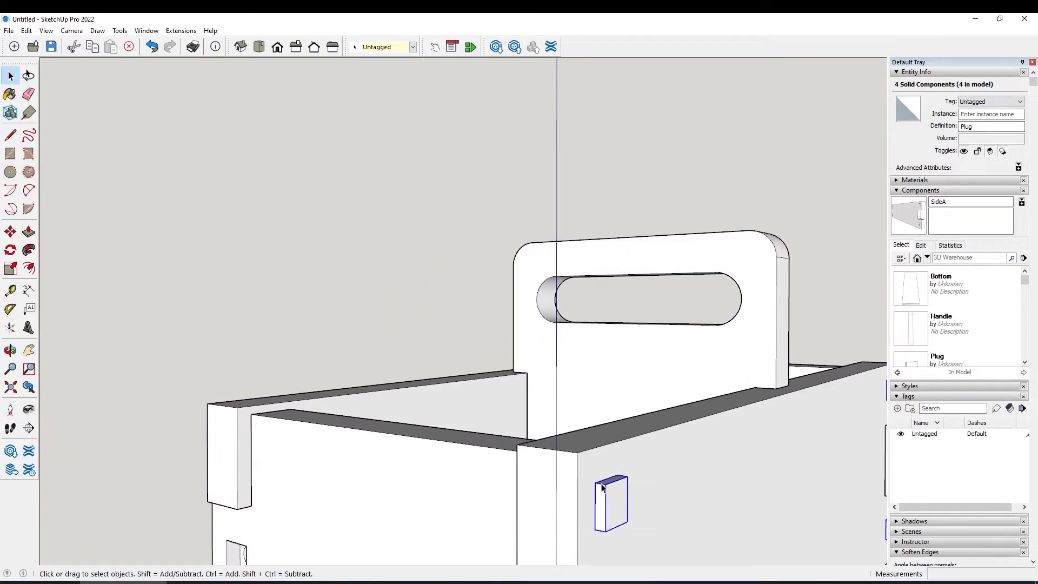
pyautogui.press('m')
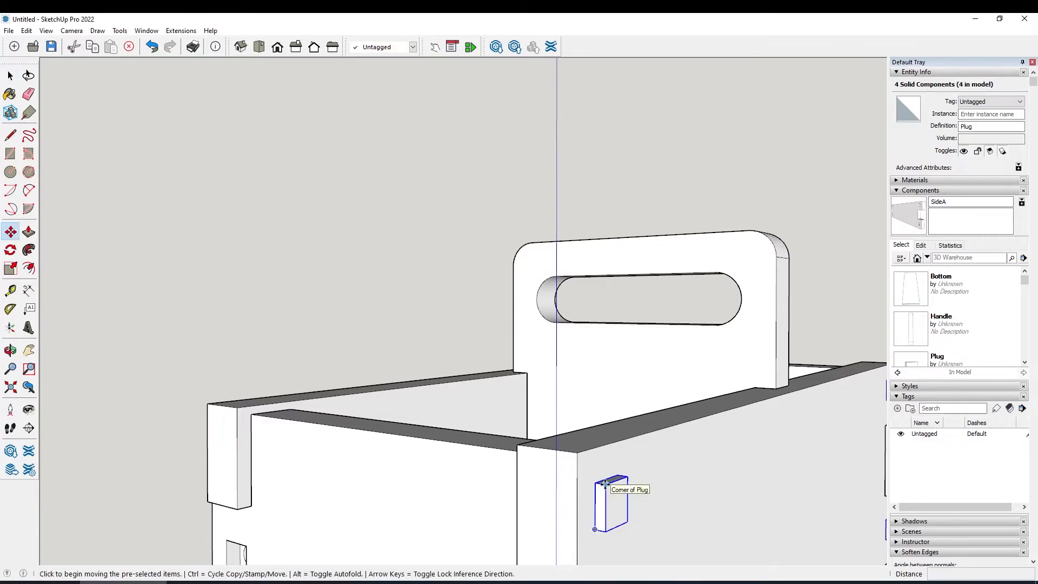
pyautogui.click(605, 483)
pyautogui.press('ctrl')
pyautogui.scroll(8, 440, 470)
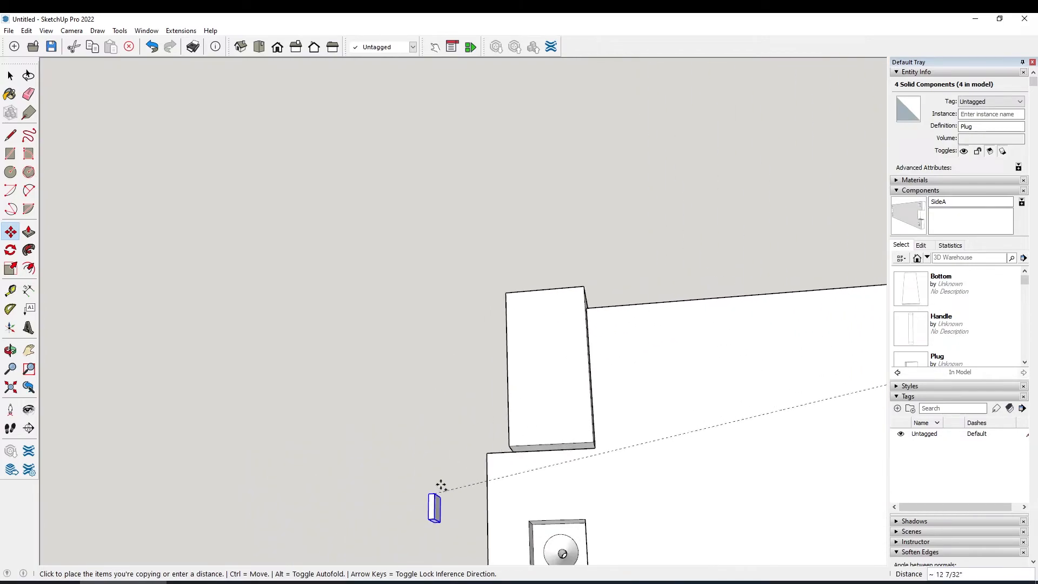
pyautogui.moveTo(438, 488); pyautogui.dragTo(653, 428, button='middle')
pyautogui.moveTo(885, 445); pyautogui.dragTo(729, 351, button='middle')
pyautogui.click(828, 462)
# Insert another Plug component beside the box and rotate it -90° so that it faces like the end panel
pyautogui.moveTo(1025, 283); pyautogui.dragTo(1033, 318)
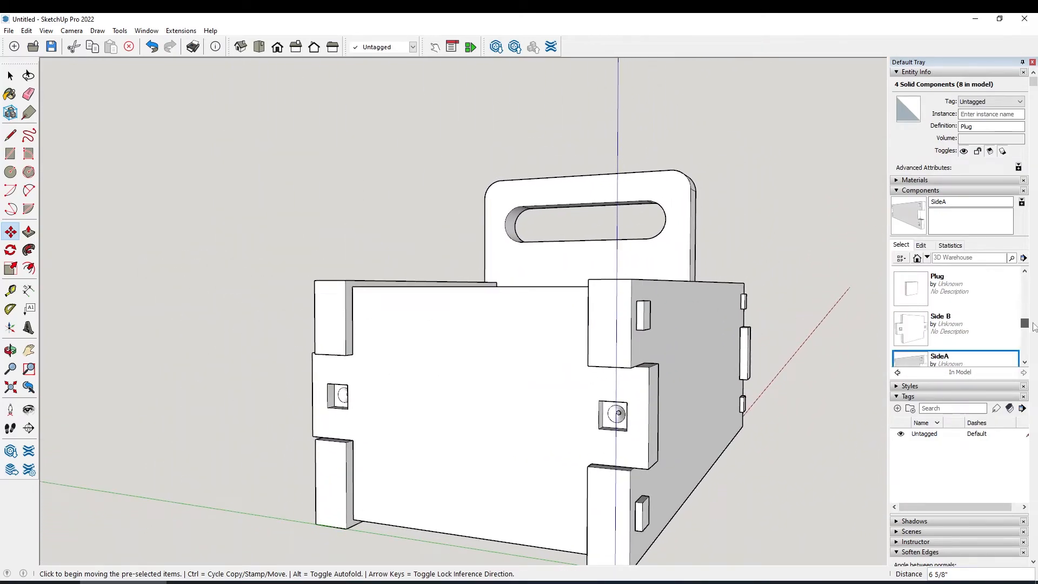
pyautogui.click(912, 294)
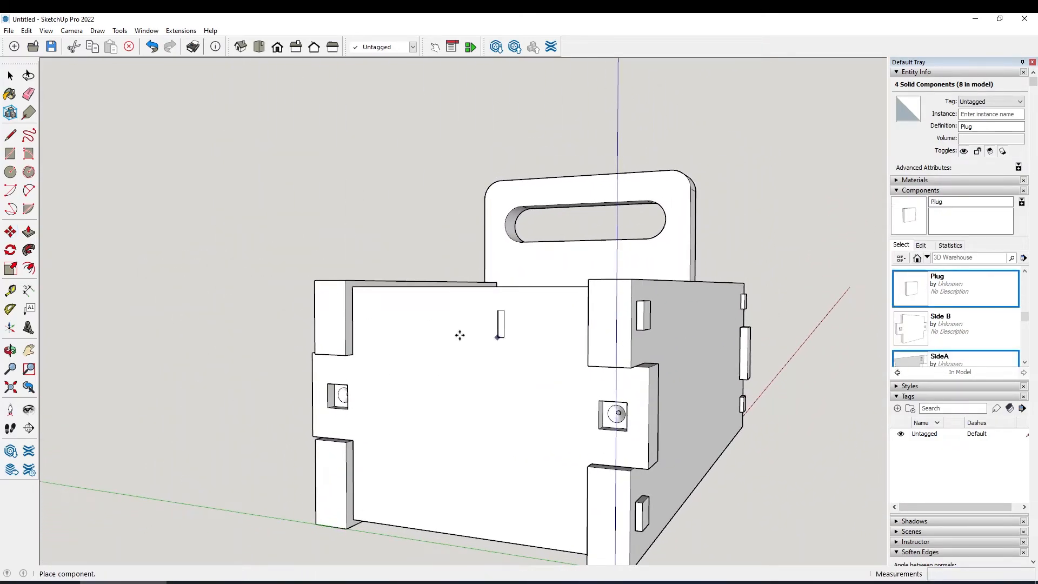
pyautogui.click(181, 457)
pyautogui.moveTo(184, 460); pyautogui.dragTo(303, 430, button='middle')
pyautogui.click(304, 435)
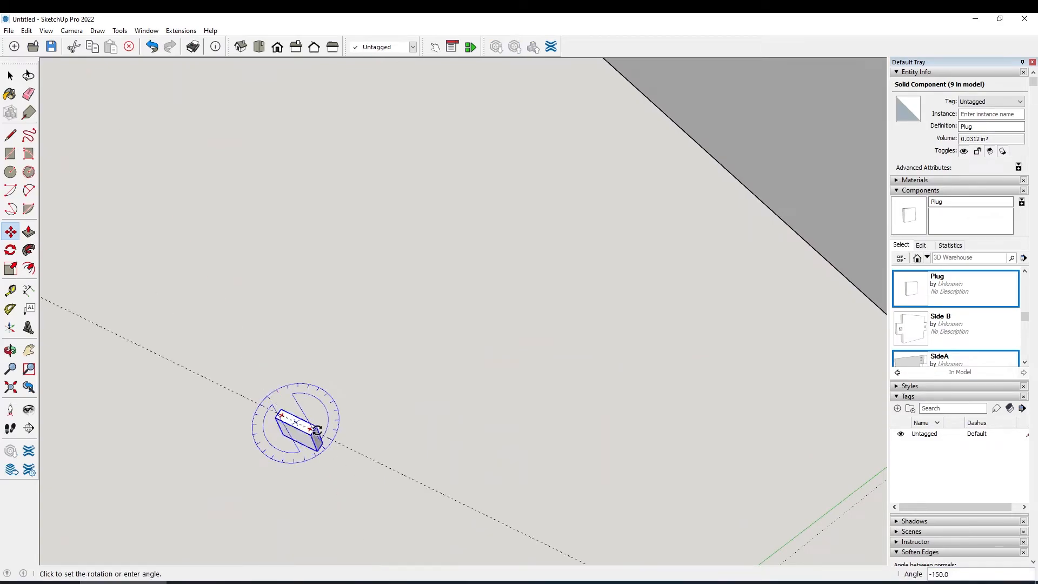
pyautogui.click(323, 405)
pyautogui.moveTo(321, 415); pyautogui.dragTo(306, 434, button='middle')
pyautogui.moveTo(326, 407); pyautogui.dragTo(354, 380, button='middle')
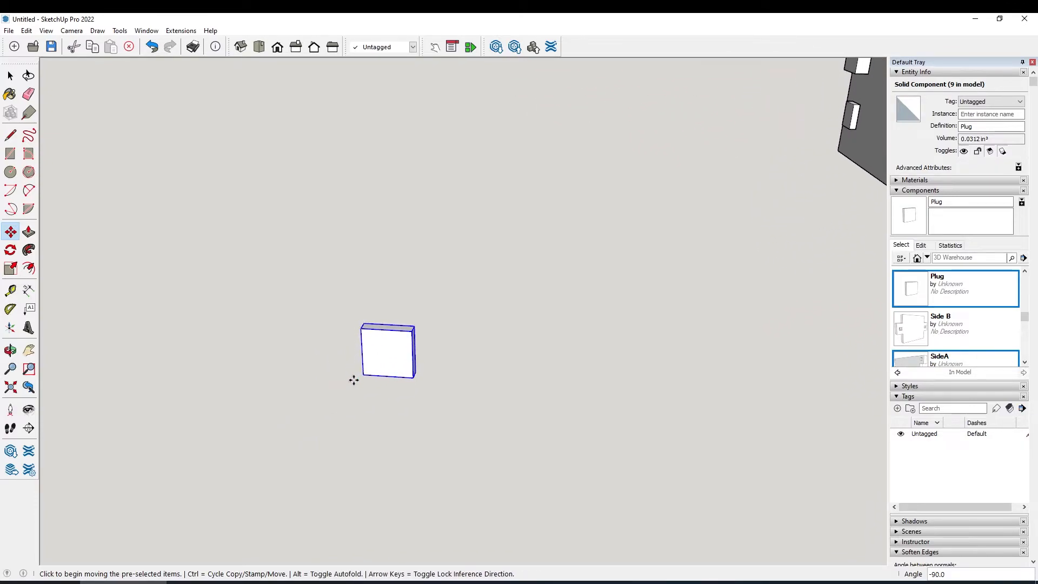
# Move the rotated plug by its corner onto the end panel's screw recess on the far side
pyautogui.click(419, 326)
pyautogui.moveTo(549, 364); pyautogui.dragTo(604, 336, button='middle')
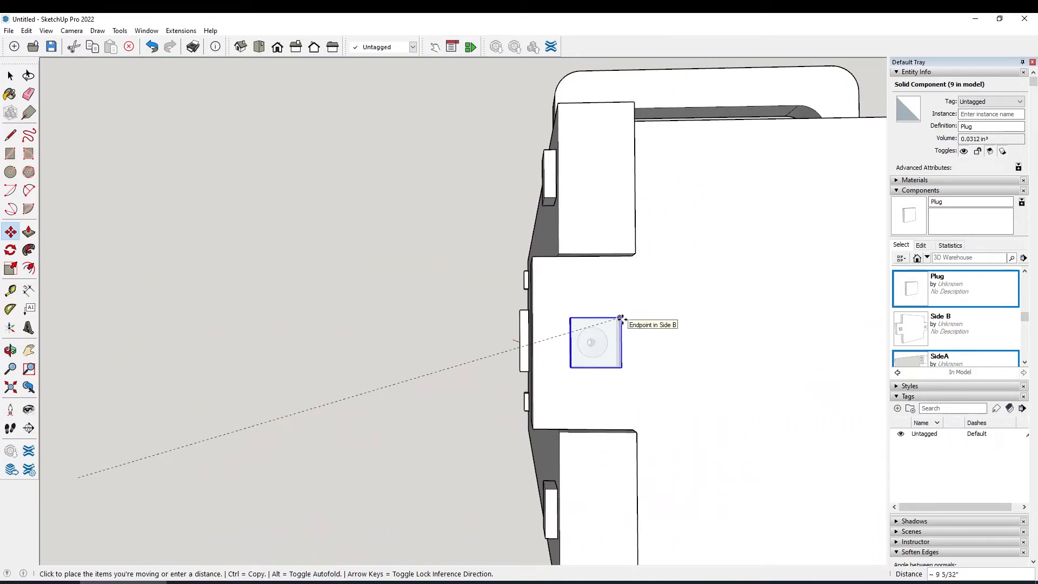
pyautogui.moveTo(621, 318); pyautogui.dragTo(612, 338, button='middle')
pyautogui.click(621, 319)
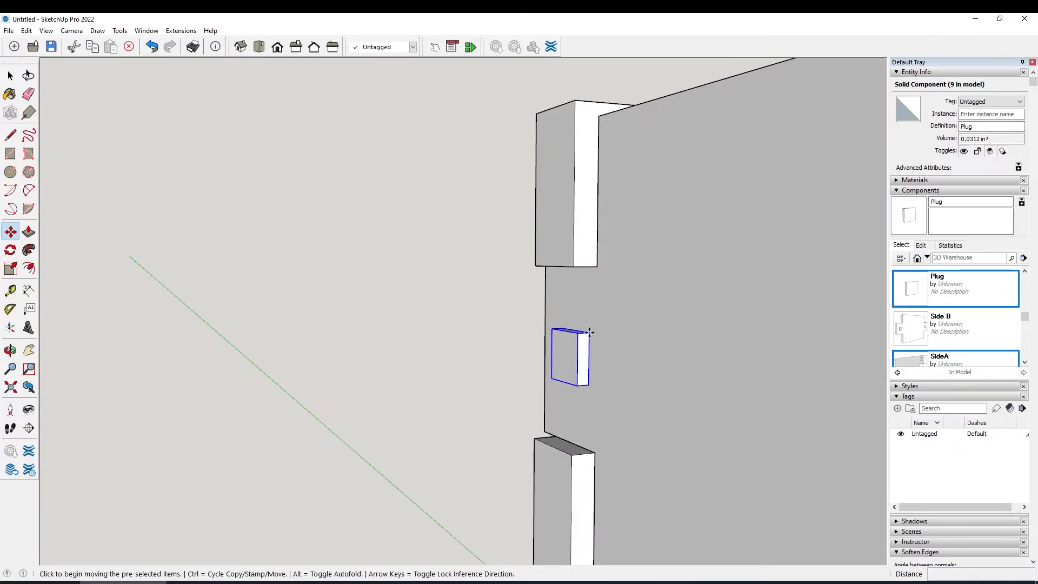
# Copy the end panel's plug 5 3/4" across onto the other screw recess of the same panel
pyautogui.click(589, 332)
pyautogui.scroll(-5, 703, 356)
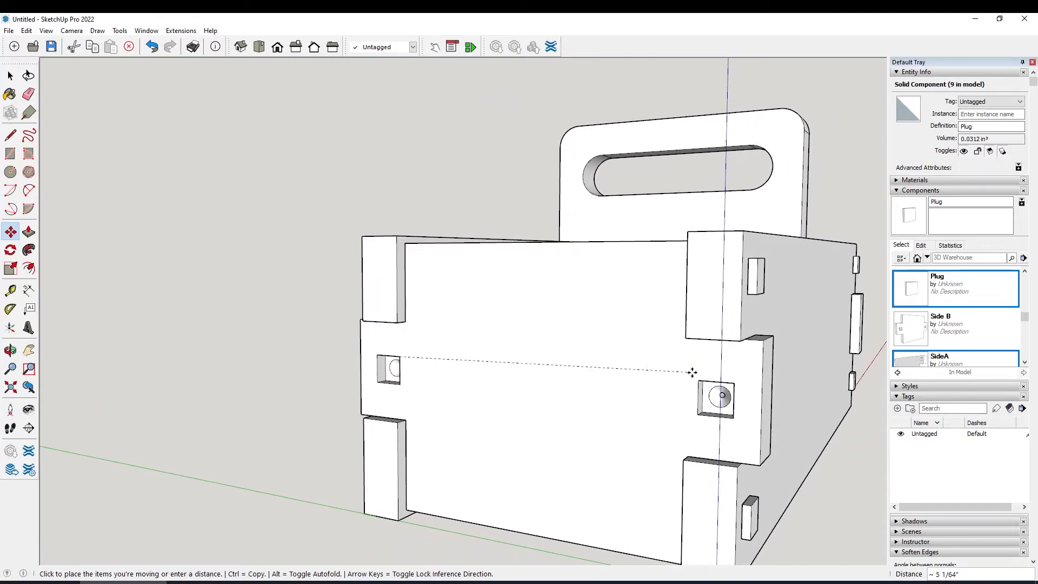
pyautogui.press('ctrl')
pyautogui.click(732, 386)
pyautogui.moveTo(708, 400); pyautogui.dragTo(550, 411, button='middle')
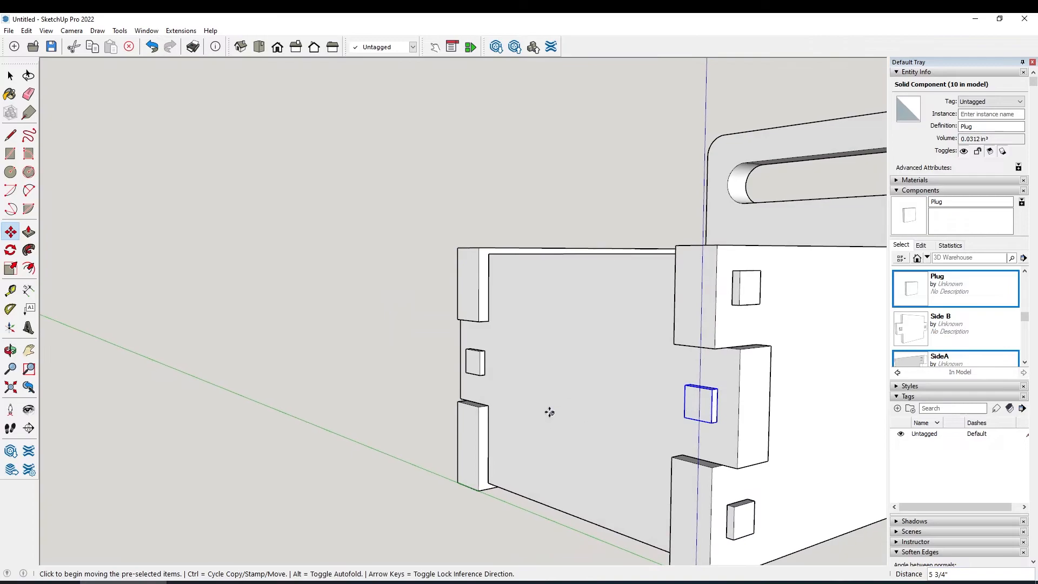
# Try to copy the end panel's two plugs 15 5/8" along the box onto the opposite end panel's screw recesses
pyautogui.press('space')
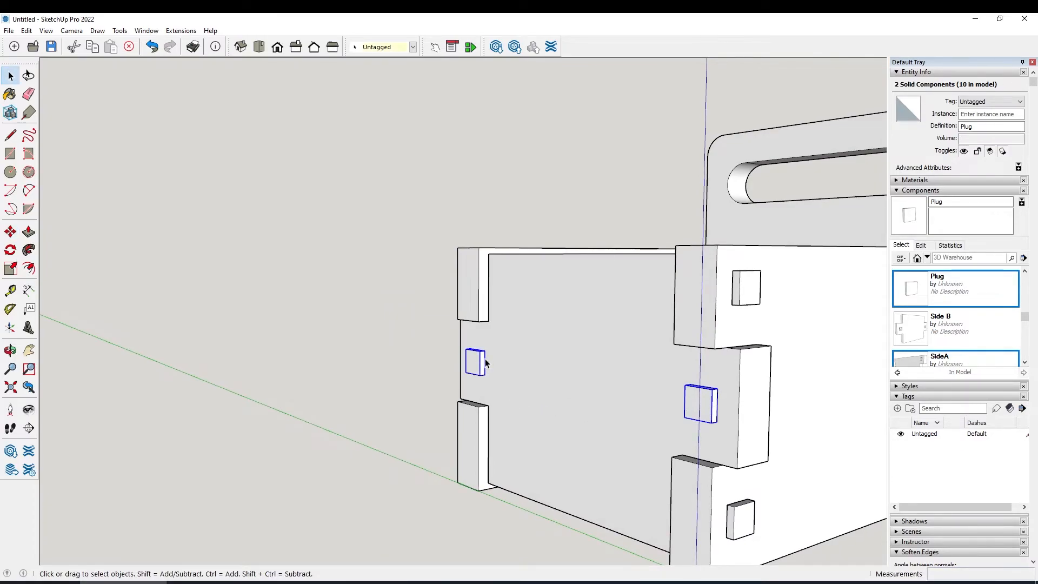
pyautogui.press('m')
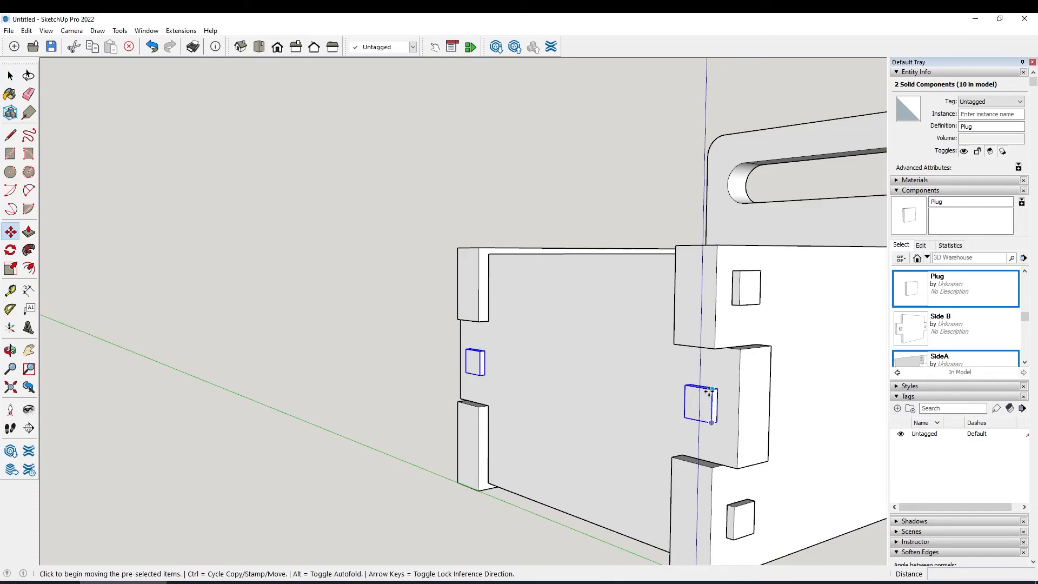
pyautogui.click(712, 390)
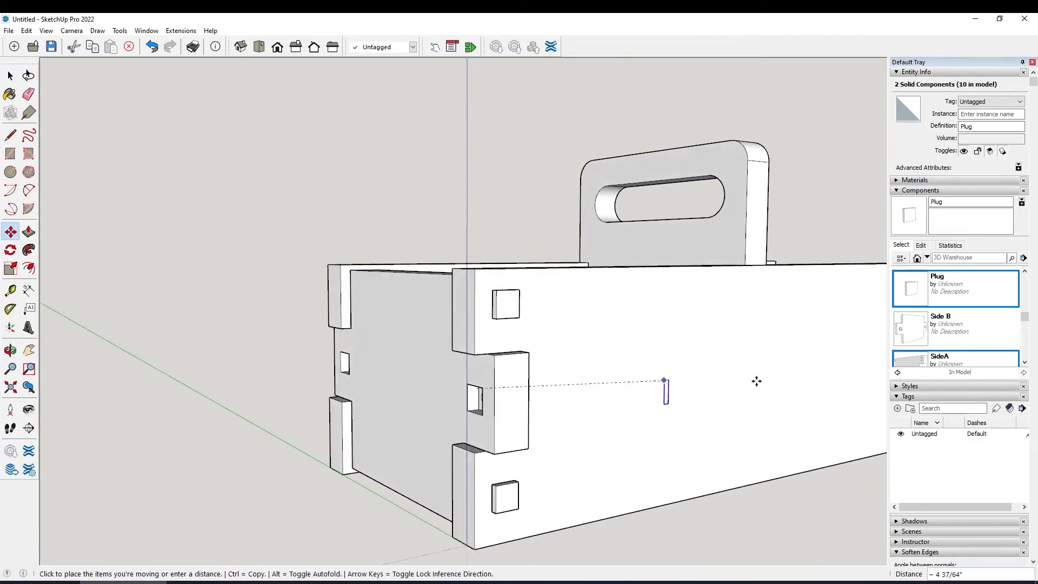
pyautogui.moveTo(749, 384); pyautogui.dragTo(527, 434, button='middle')
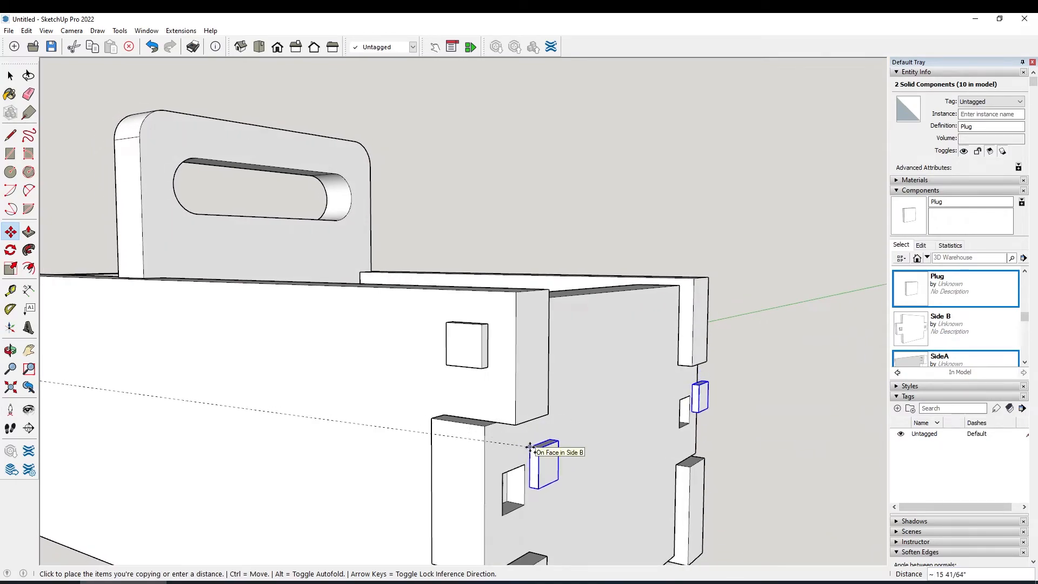
pyautogui.press('ctrl')
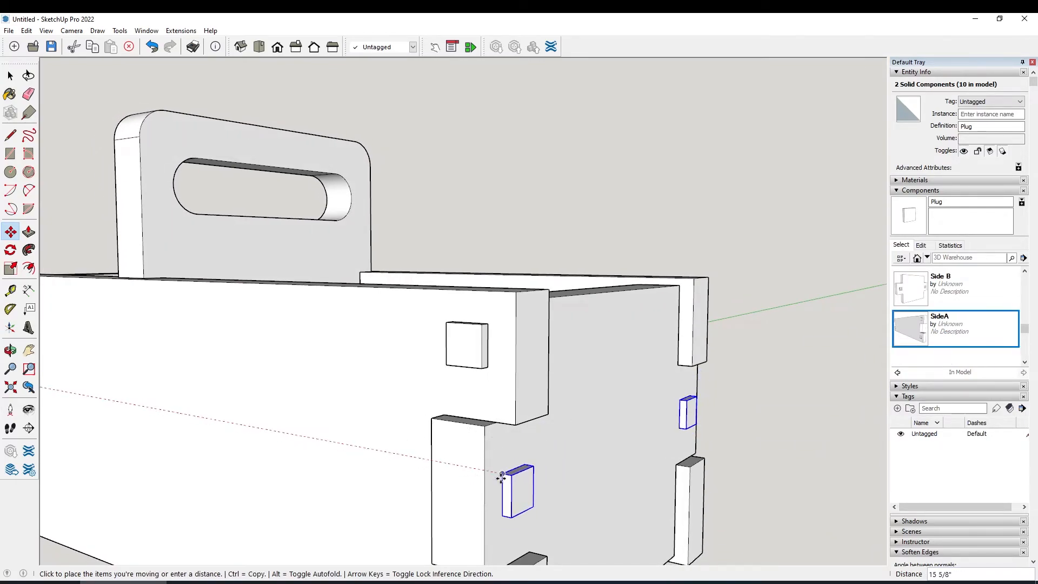
pyautogui.click(502, 474)
pyautogui.moveTo(542, 456); pyautogui.dragTo(120, 459, button='middle')
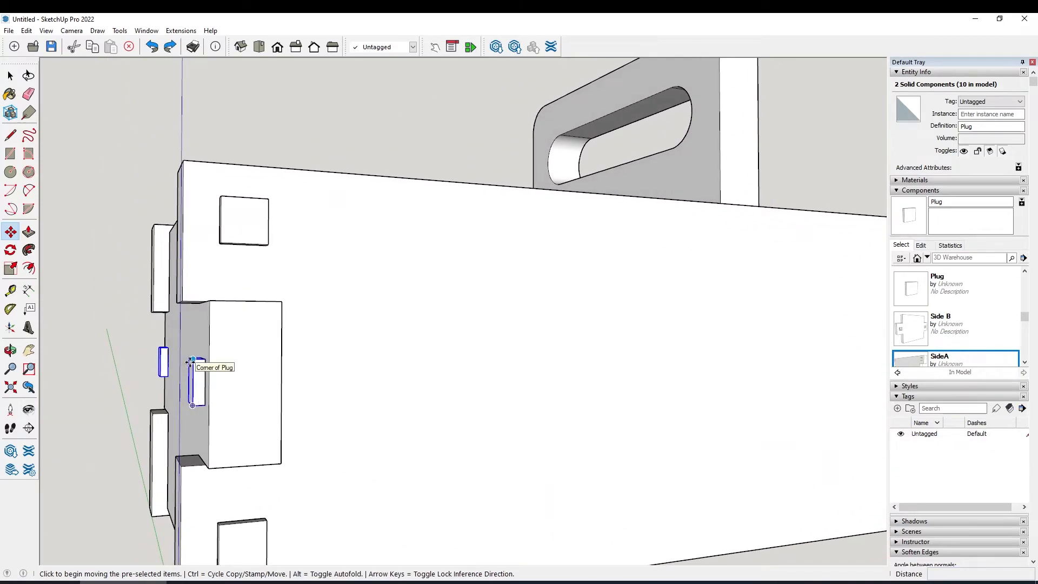
# Copy both end-panel plugs 15 5/8" onto the opposite end panel's screw recesses and check the box against the reference photo
pyautogui.click(190, 362)
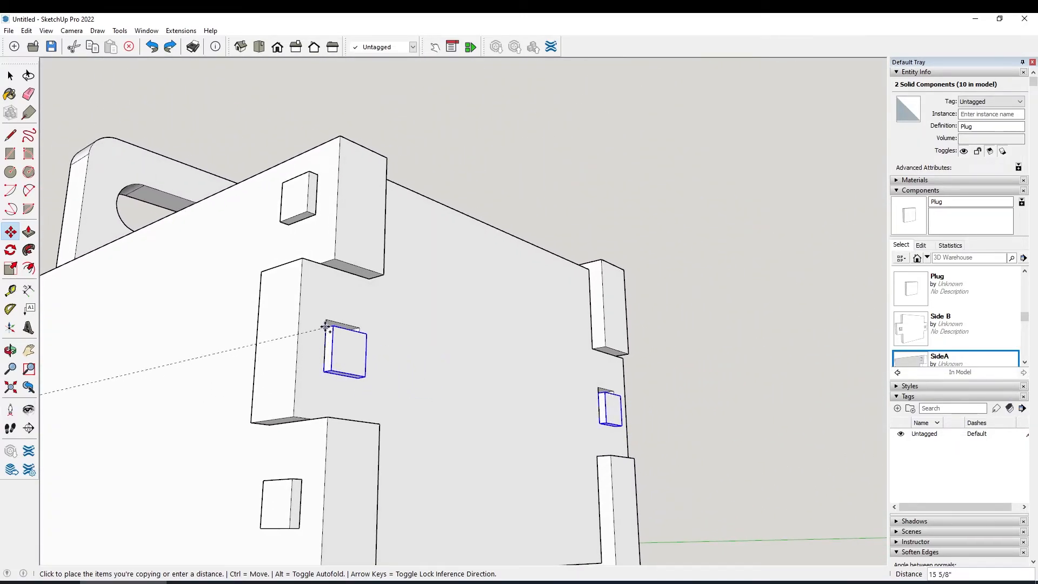
pyautogui.click(325, 322)
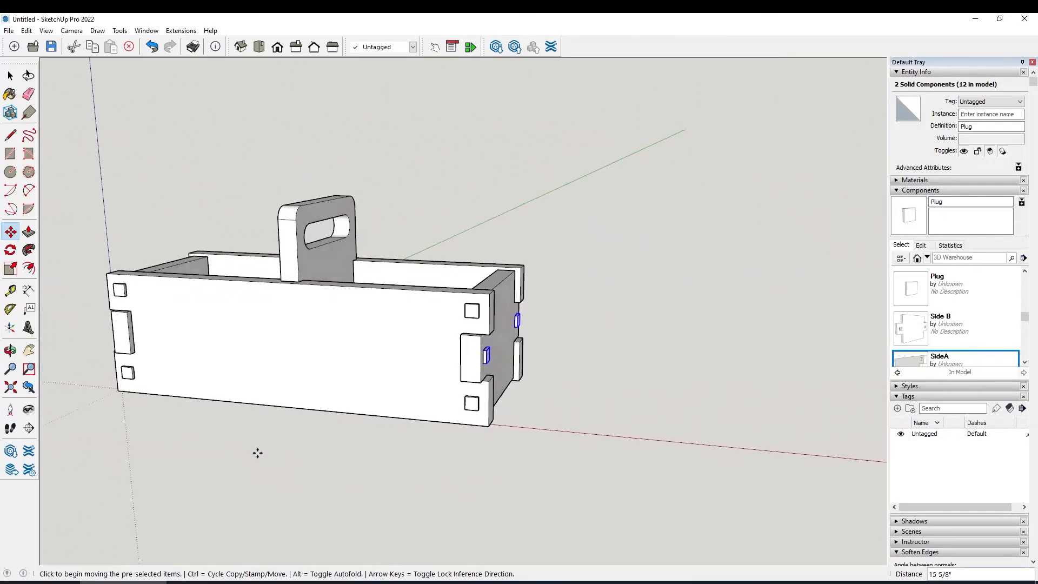
pyautogui.click(210, 582)
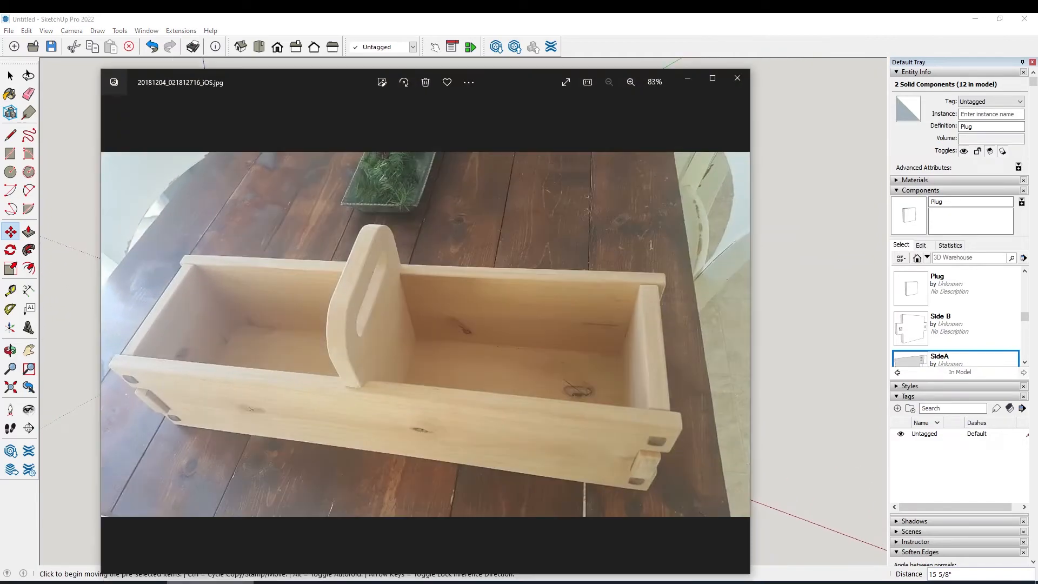
pyautogui.click(211, 581)
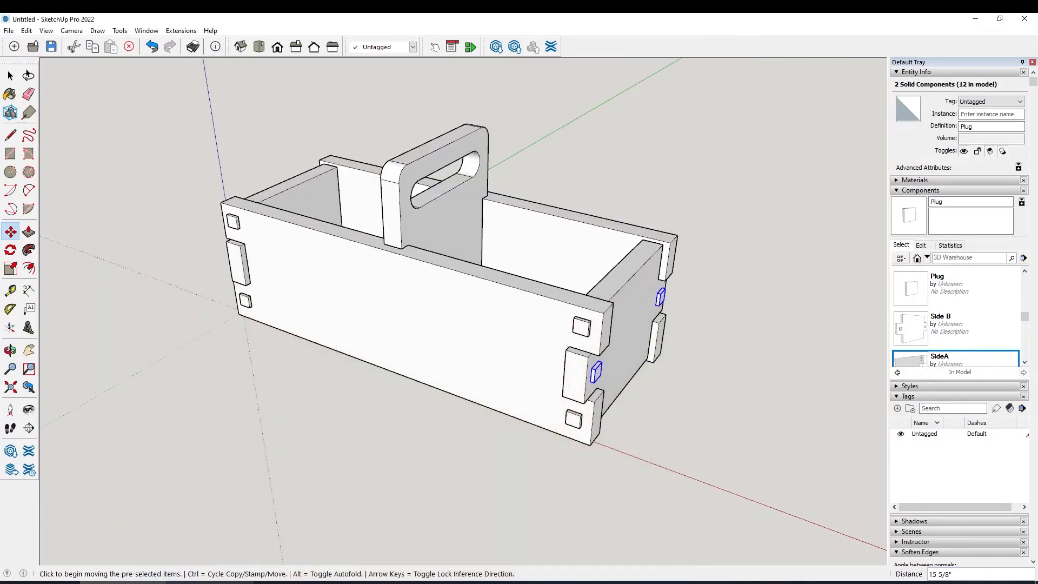
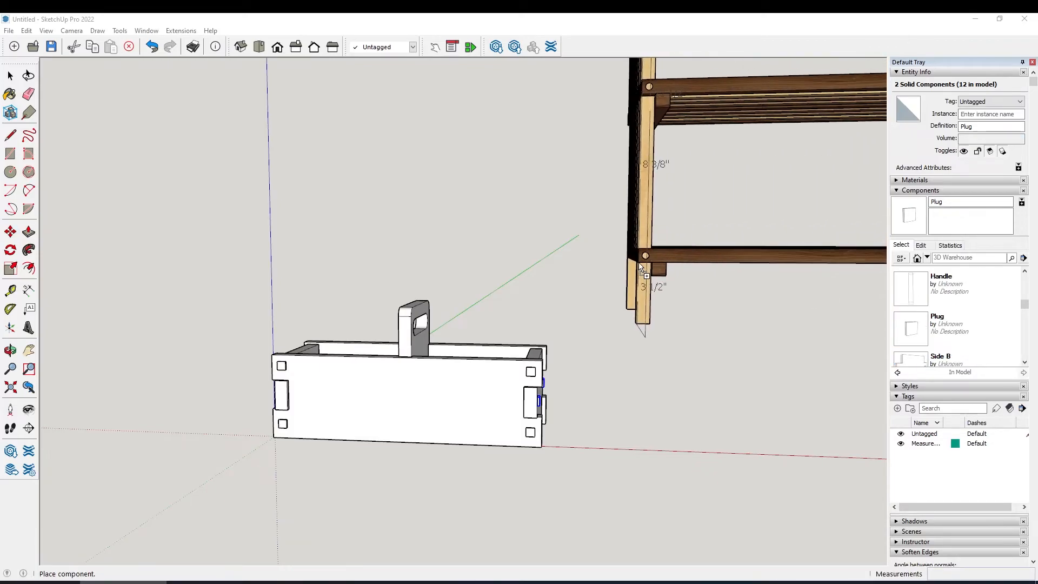
# Place the slatted wooden shelf model in the drawing beside the box
pyautogui.click(656, 277)
pyautogui.moveTo(655, 277)
pyautogui.mouseDown(button='middle')
pyautogui.moveTo(708, 259)
pyautogui.moveTo(748, 325)
pyautogui.moveTo(719, 281)
pyautogui.moveTo(619, 270)
pyautogui.moveTo(567, 427)
pyautogui.moveTo(605, 373)
pyautogui.moveTo(635, 267)
pyautogui.moveTo(618, 255)
pyautogui.moveTo(695, 267)
pyautogui.moveTo(656, 373)
pyautogui.mouseUp(button='middle')
pyautogui.scroll(-3, 748, 324)
pyautogui.scroll(1, 688, 268)
pyautogui.moveTo(688, 268); pyautogui.dragTo(650, 257, button='middle')
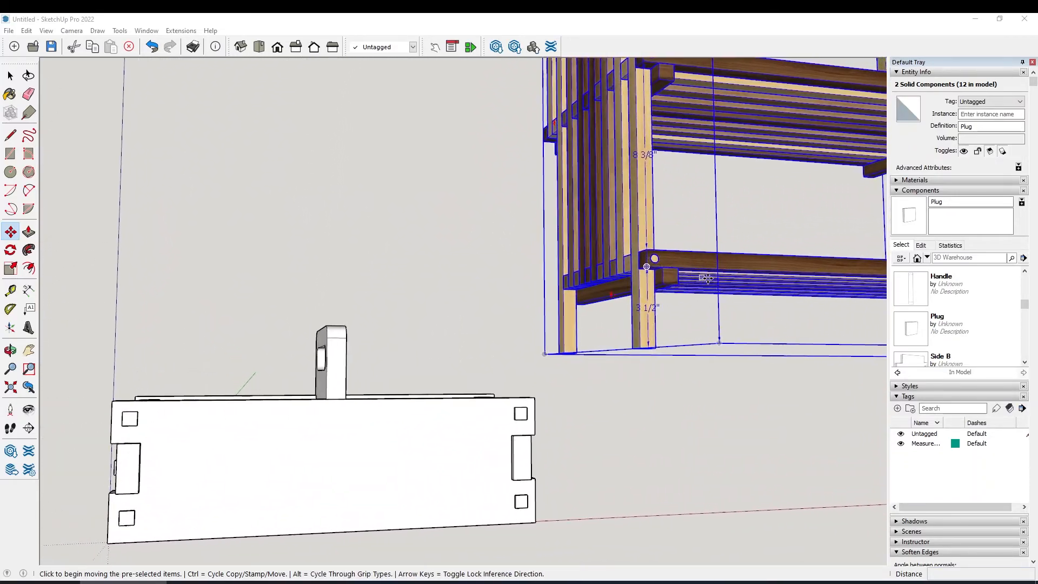
pyautogui.scroll(2, 651, 257)
pyautogui.scroll(2, 707, 278)
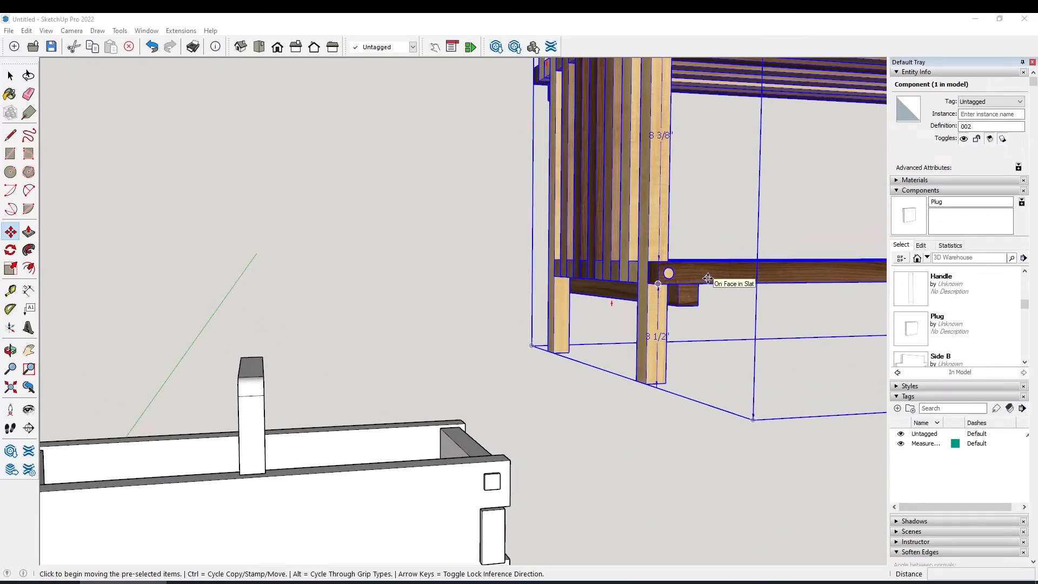
pyautogui.press('space')
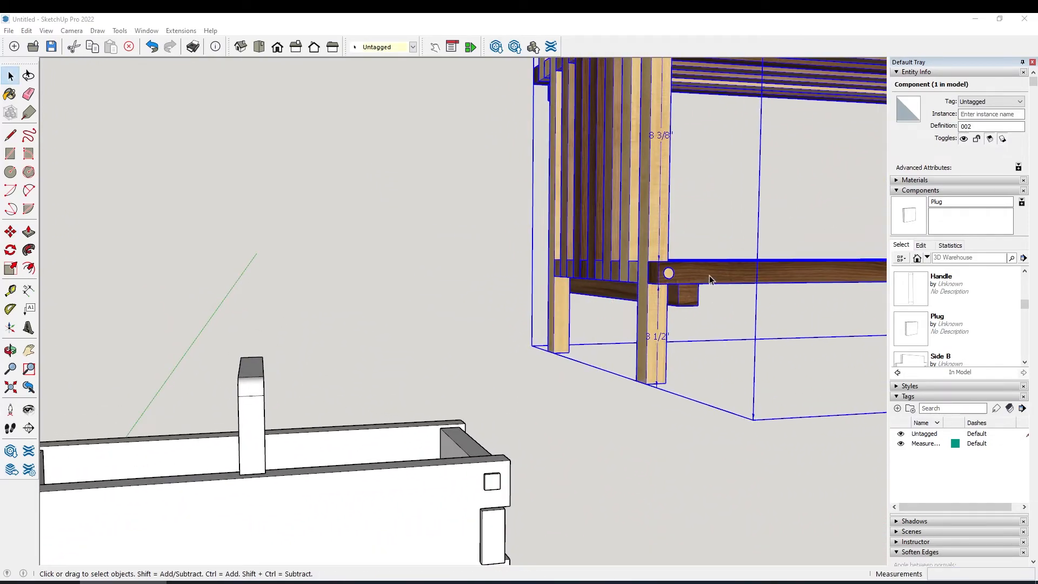
# Sample the dark wood material from the shelf's front rail and paint the Plug component's front face and edges with it
pyautogui.press('b')
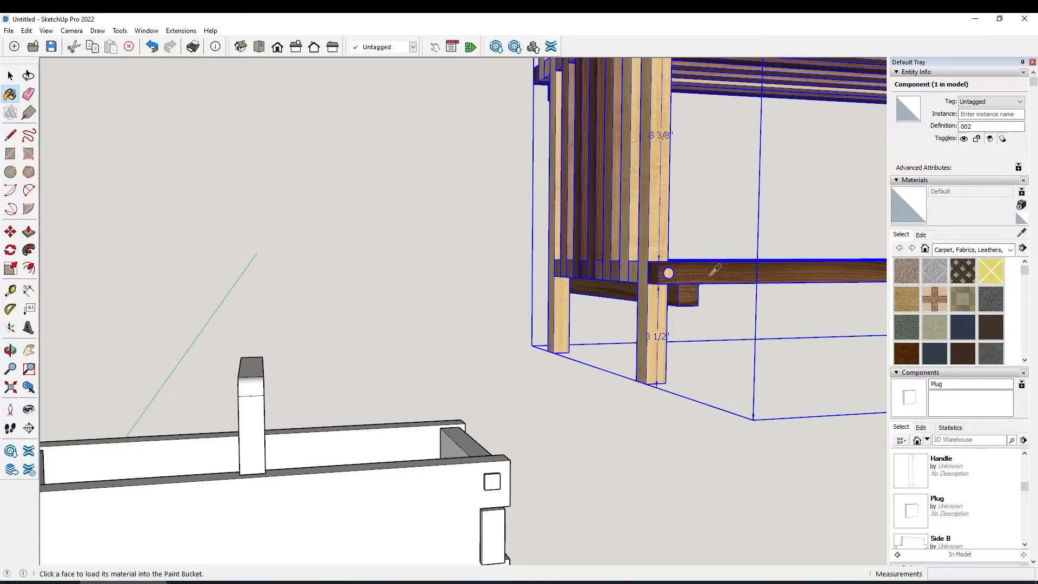
pyautogui.keyDown('alt'); pyautogui.click(715, 269); pyautogui.keyUp('alt')
pyautogui.scroll(6, 535, 427)
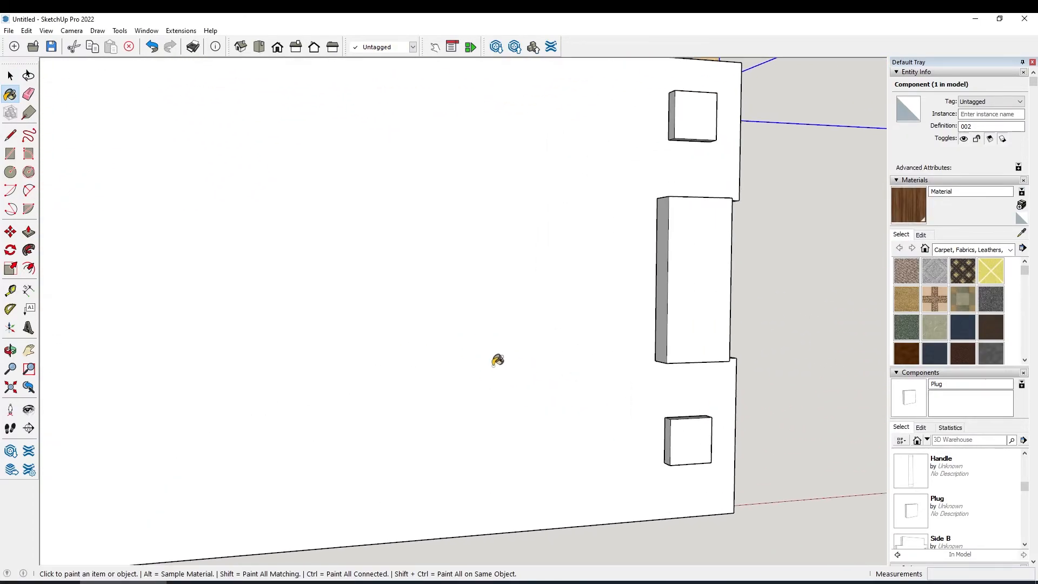
pyautogui.moveTo(493, 366); pyautogui.dragTo(512, 358, button='middle')
pyautogui.press('space')
pyautogui.doubleClick(463, 271)
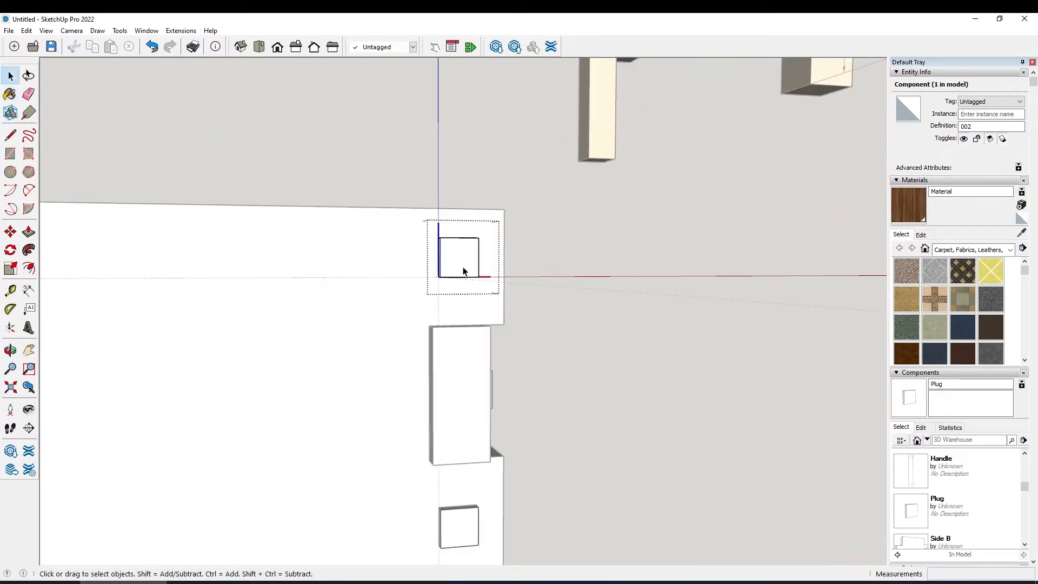
pyautogui.click(463, 269)
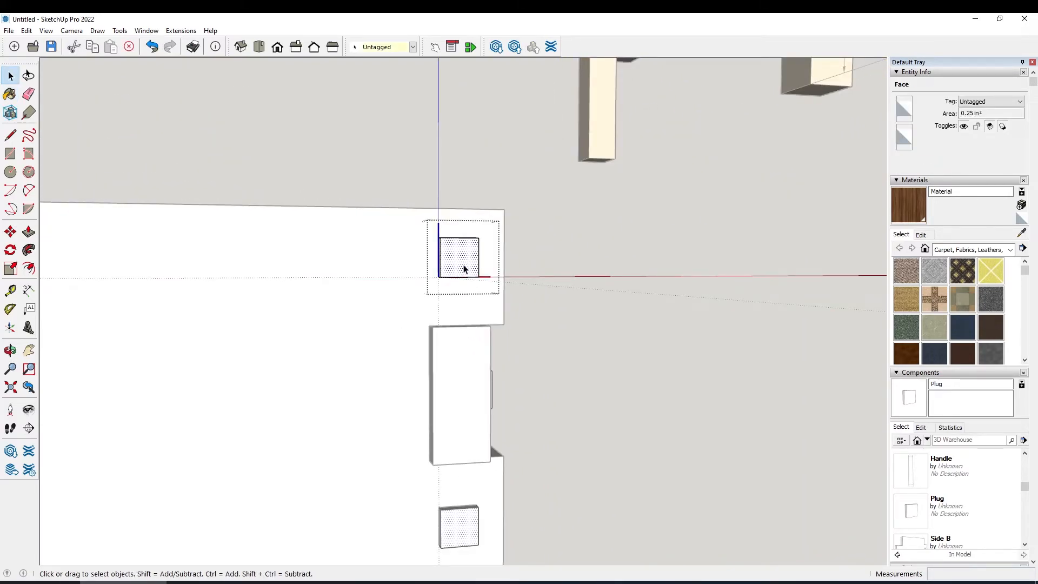
pyautogui.press('b')
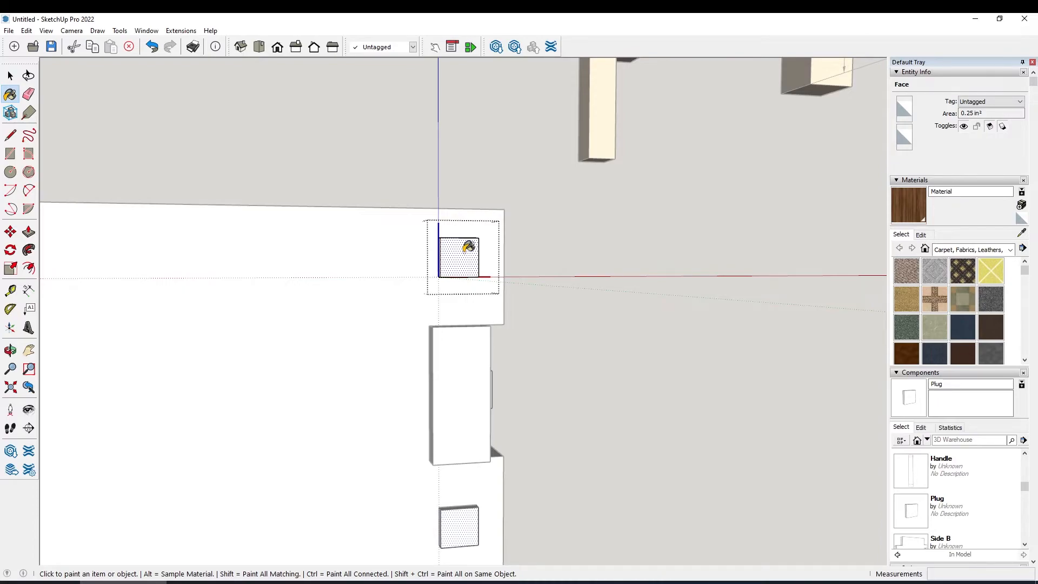
pyautogui.click(467, 247)
pyautogui.moveTo(468, 256); pyautogui.dragTo(493, 330, button='middle')
pyautogui.click(467, 239)
pyautogui.scroll(3, 517, 356)
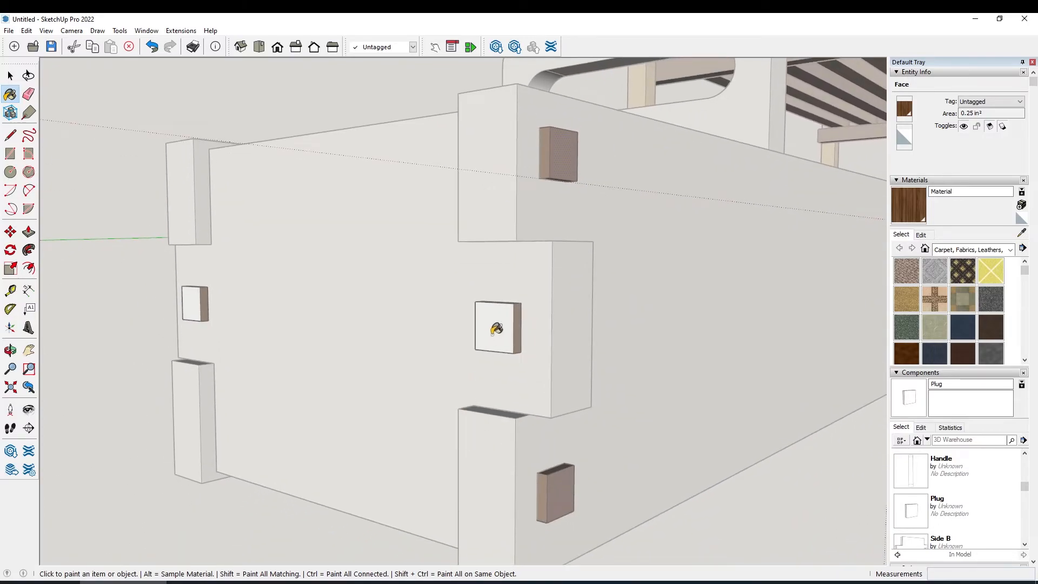
# Paint the exposed outer face of the end panel's plug with the dark wood material and exit the component
pyautogui.press('space')
pyautogui.doubleClick(492, 340)
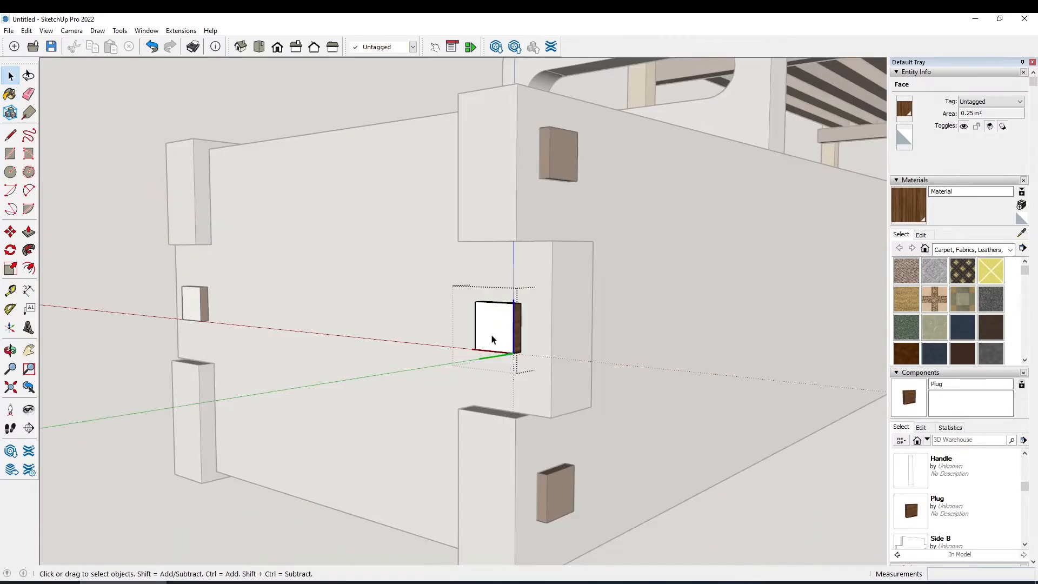
pyautogui.click(491, 339)
pyautogui.press('b')
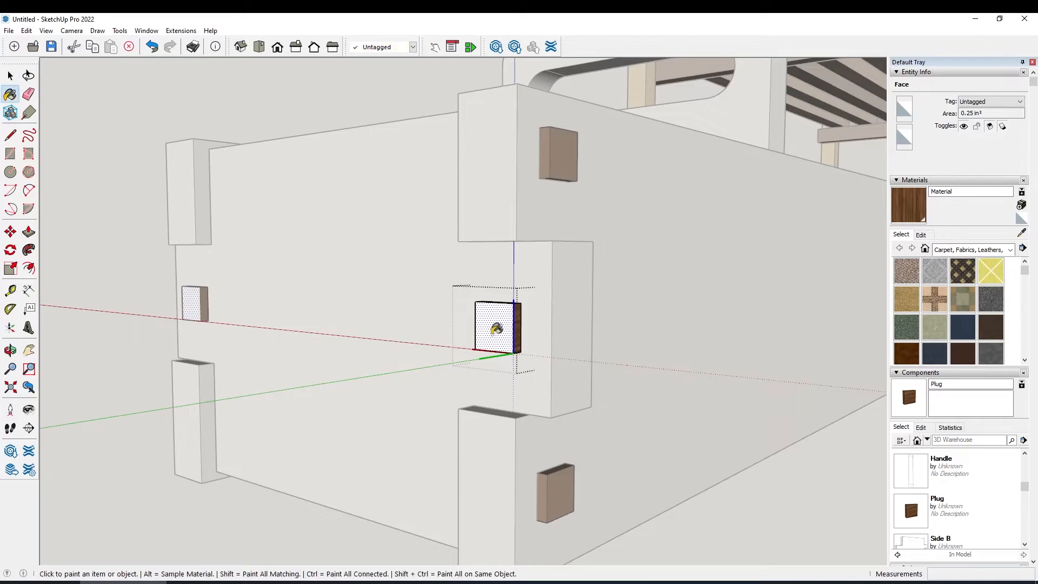
pyautogui.click(496, 328)
pyautogui.scroll(10, 494, 335)
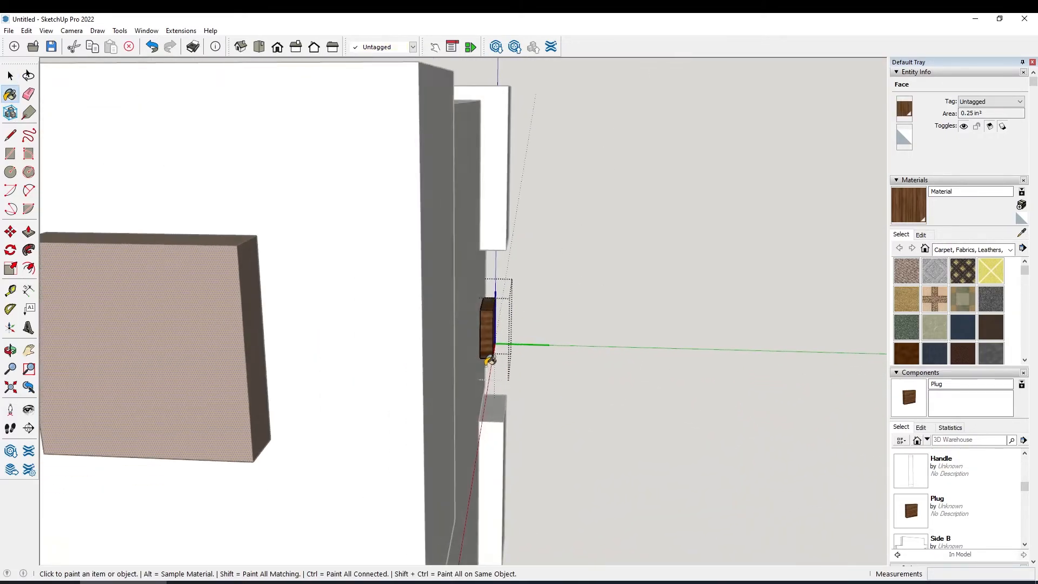
pyautogui.scroll(-10, 488, 359)
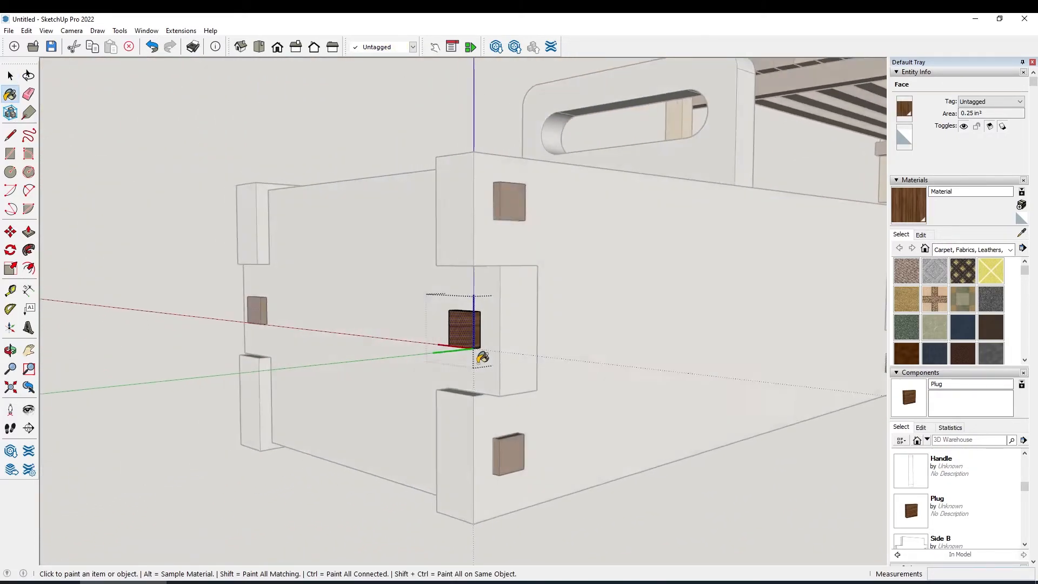
pyautogui.scroll(-8, 482, 357)
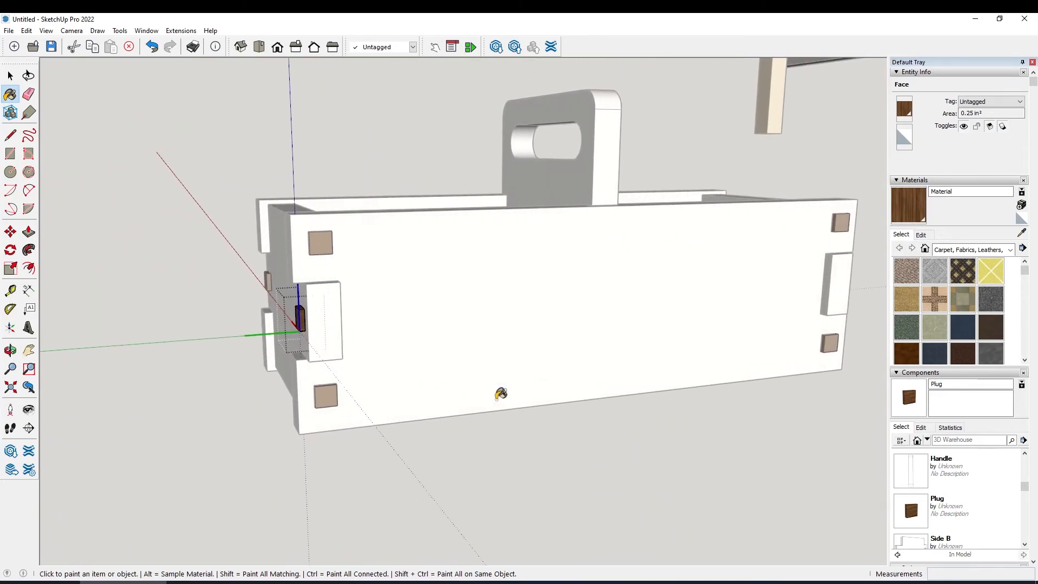
pyautogui.moveTo(504, 399); pyautogui.dragTo(561, 396, button='middle')
pyautogui.press('space')
pyautogui.click(599, 464)
# Open the shelf component and sample the light wood material from one of its pale slats
pyautogui.moveTo(738, 413)
pyautogui.mouseDown(button='middle')
pyautogui.moveTo(760, 365)
pyautogui.moveTo(699, 359)
pyautogui.mouseUp(button='middle')
pyautogui.scroll(-3, 760, 365)
pyautogui.scroll(-6, 699, 359)
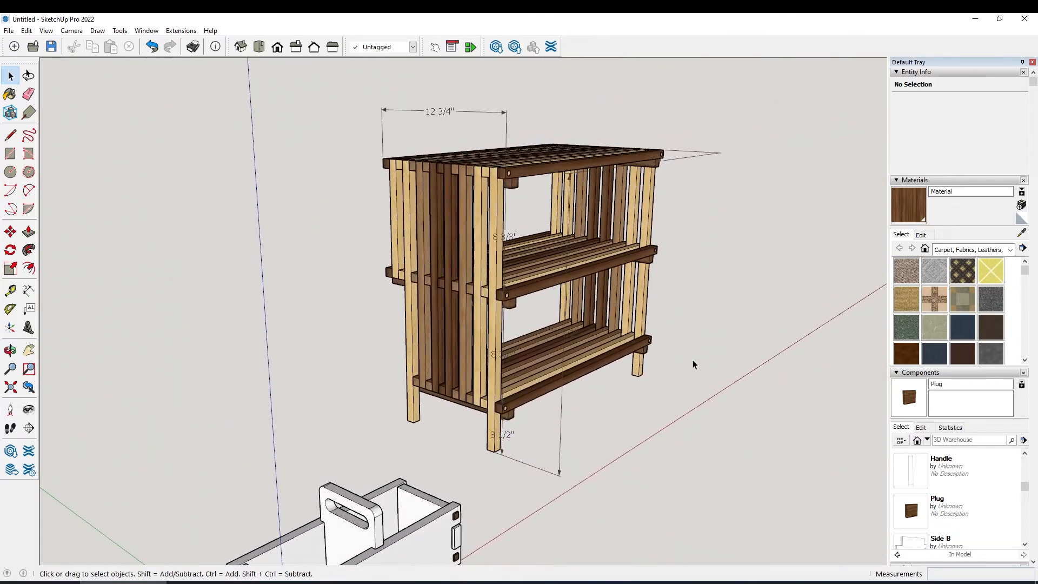
pyautogui.scroll(8, 689, 359)
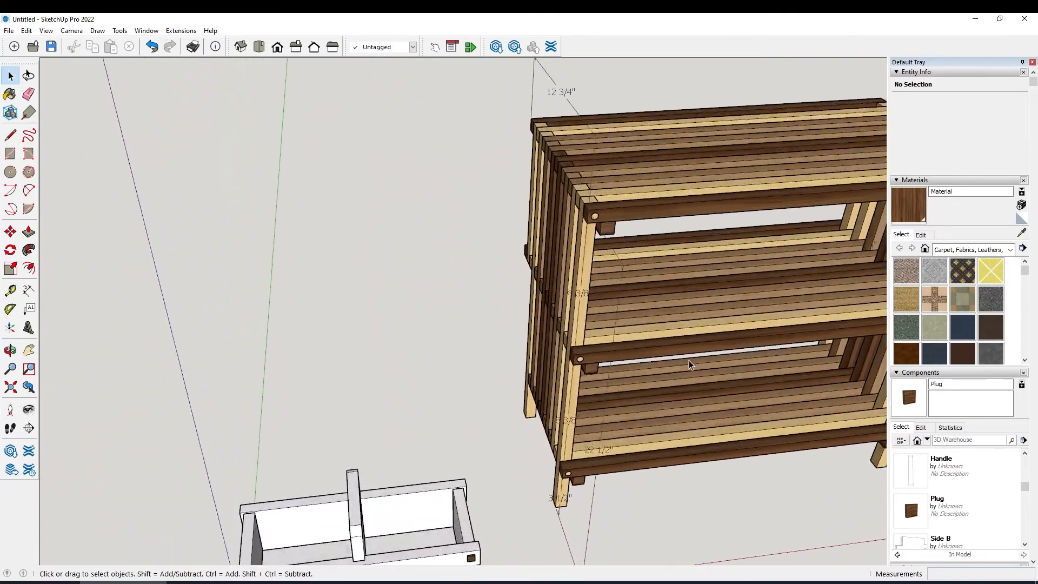
pyautogui.moveTo(689, 360); pyautogui.dragTo(693, 316, button='middle')
pyautogui.click(699, 303)
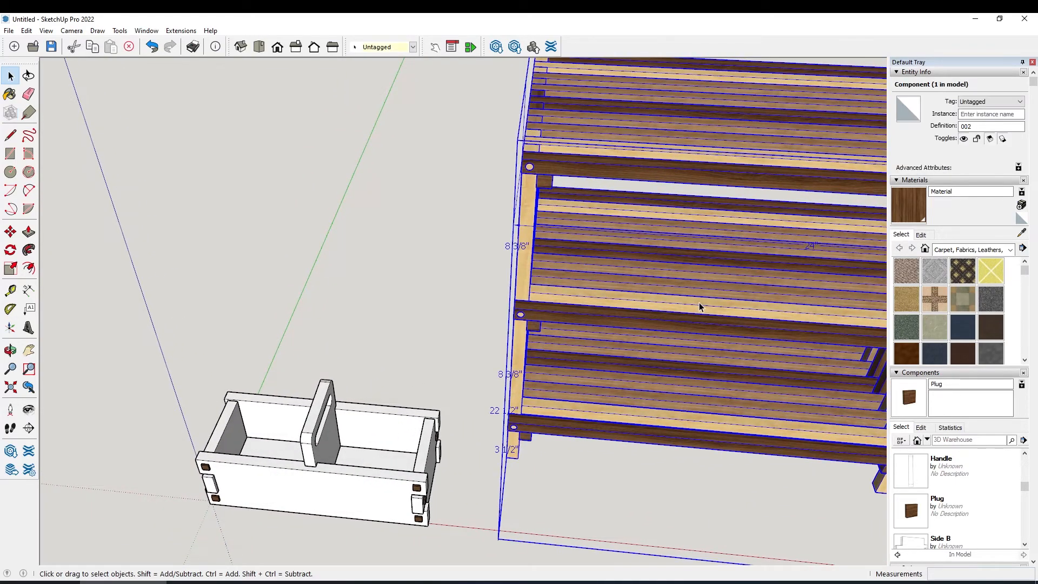
pyautogui.doubleClick(699, 303)
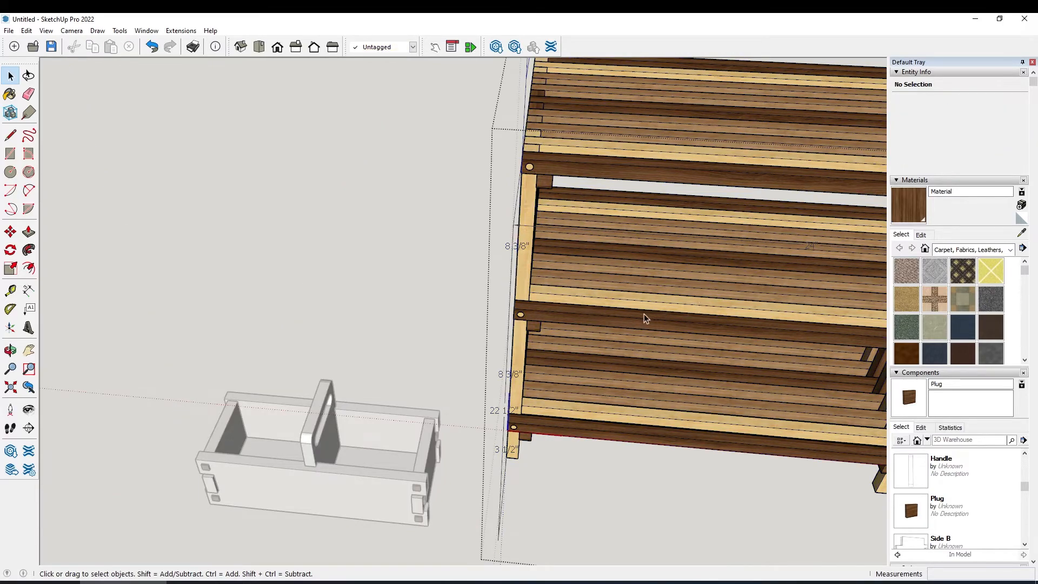
pyautogui.press('b')
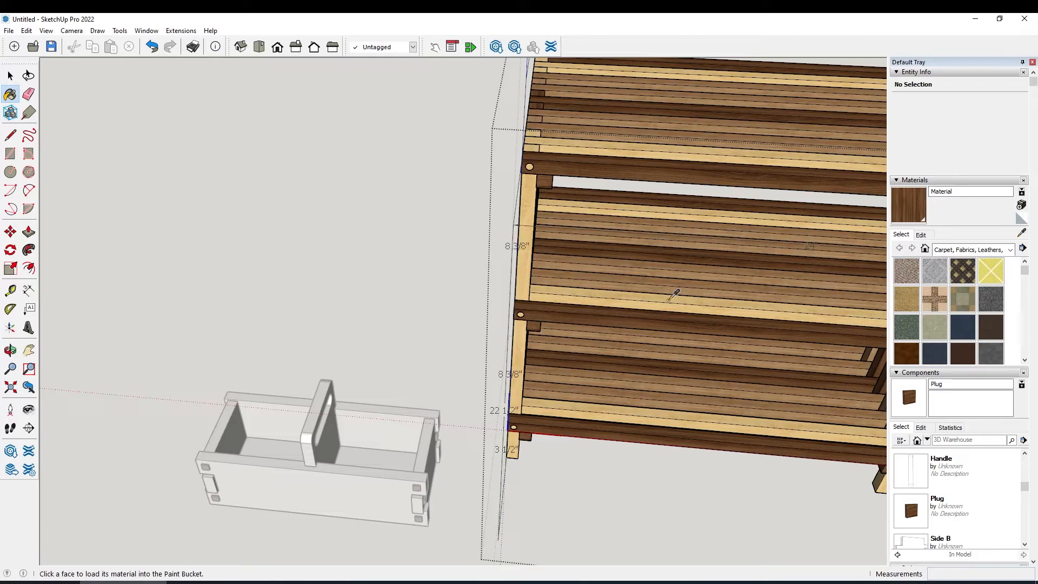
pyautogui.keyDown('alt'); pyautogui.click(669, 300); pyautogui.keyUp('alt')
pyautogui.moveTo(567, 344)
pyautogui.mouseDown(button='middle')
pyautogui.moveTo(410, 429)
pyautogui.moveTo(422, 384)
pyautogui.moveTo(819, 204)
pyautogui.moveTo(747, 274)
pyautogui.moveTo(672, 294)
pyautogui.moveTo(598, 364)
pyautogui.moveTo(433, 389)
pyautogui.mouseUp(button='middle')
# Paint the box's long side panel component, including its end edges, with the light wood Material2
pyautogui.press('space')
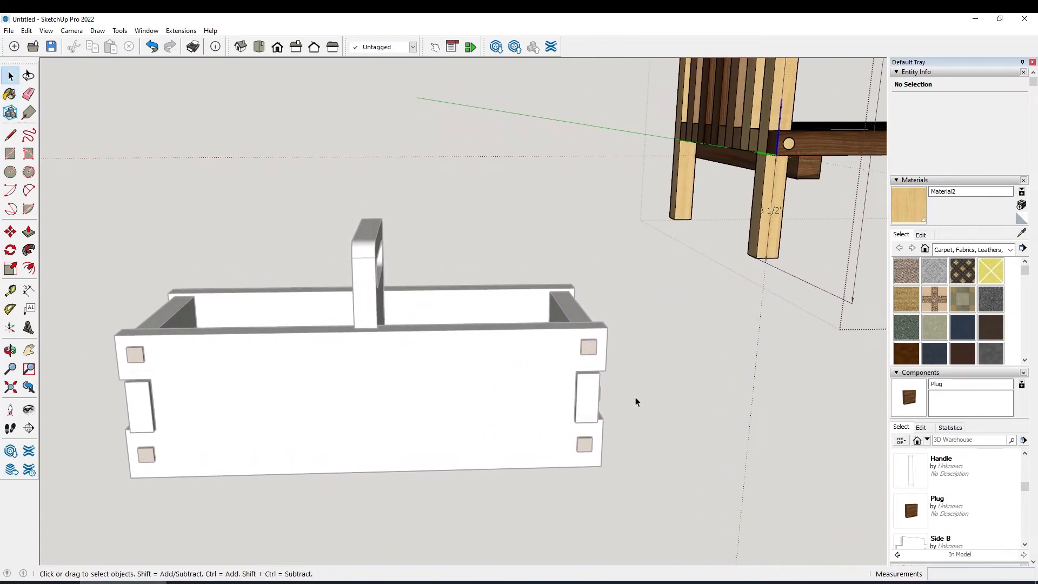
pyautogui.doubleClick(370, 395)
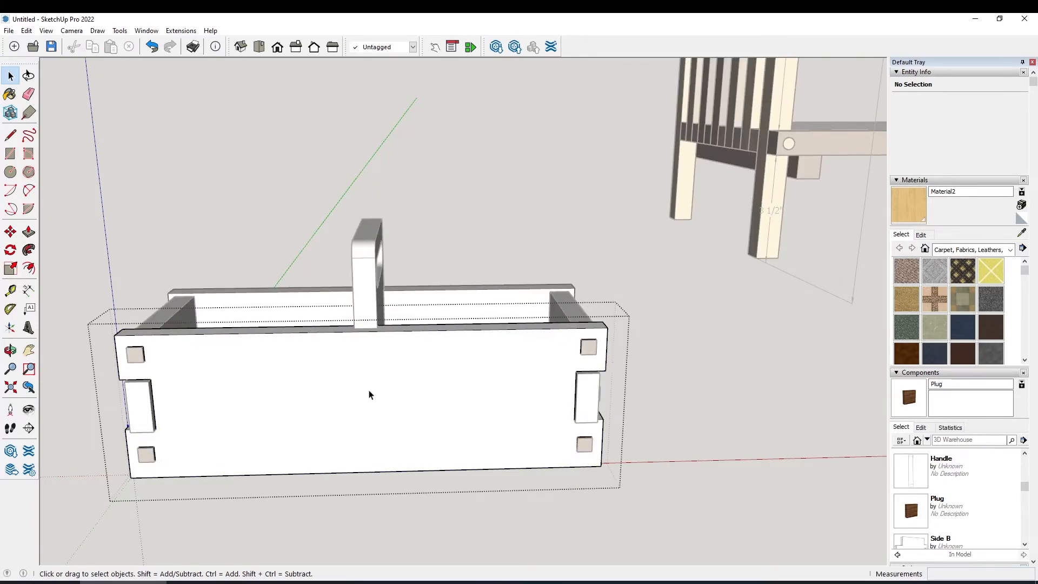
pyautogui.press('b')
pyautogui.click(373, 385)
pyautogui.moveTo(382, 384)
pyautogui.mouseDown(button='middle')
pyautogui.moveTo(417, 373)
pyautogui.moveTo(421, 383)
pyautogui.mouseUp(button='middle')
pyautogui.moveTo(413, 406); pyautogui.dragTo(399, 436, button='middle')
pyautogui.moveTo(379, 480); pyautogui.dragTo(330, 340, button='middle')
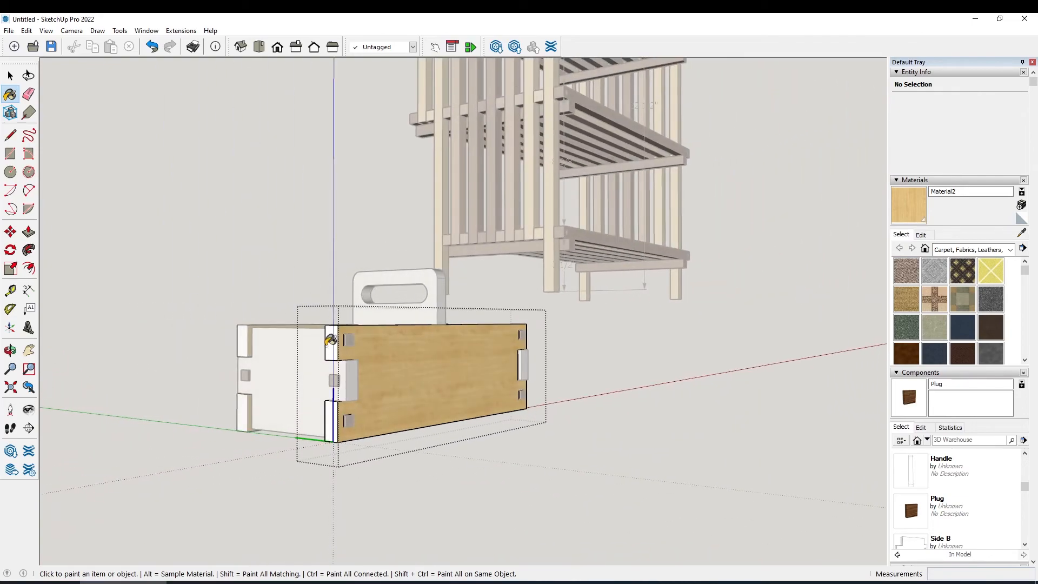
pyautogui.moveTo(335, 409); pyautogui.dragTo(392, 461, button='middle')
pyautogui.moveTo(451, 485); pyautogui.dragTo(328, 479, button='middle')
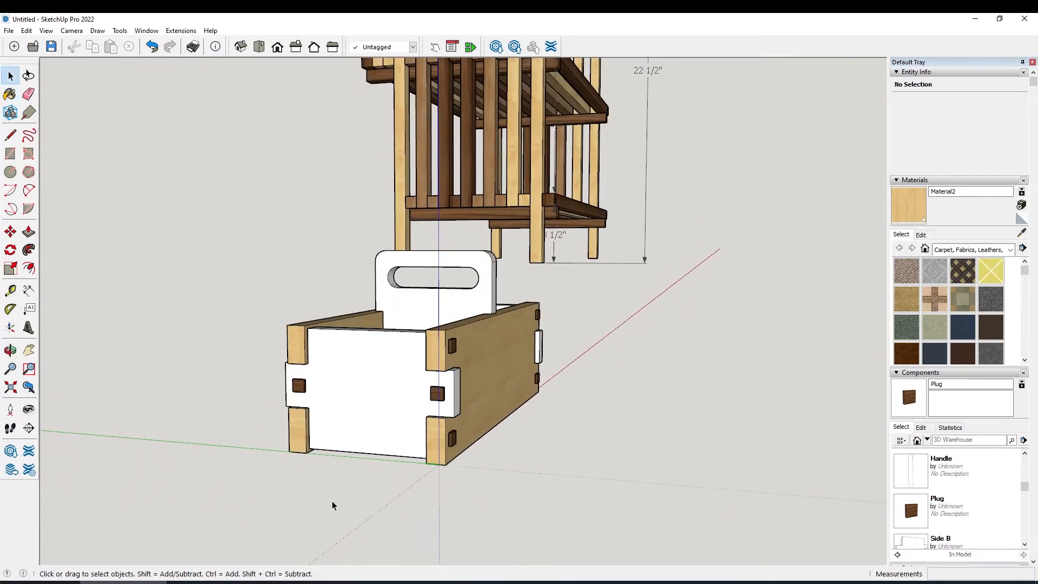
# Open the box's end panel component and paint its outer face, tab ends and edges with the light wood Material2
pyautogui.doubleClick(366, 403)
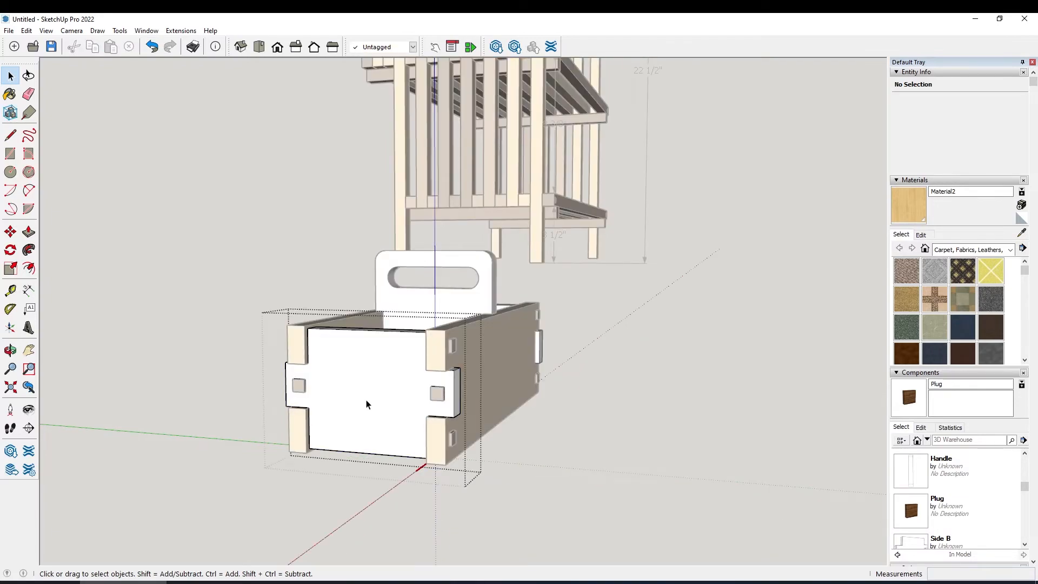
pyautogui.click(370, 393)
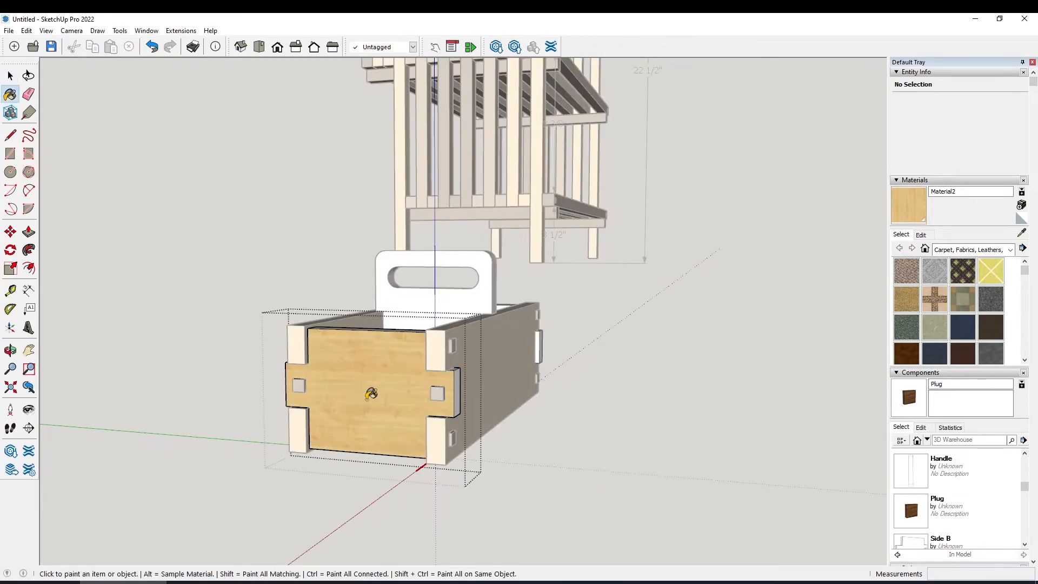
pyautogui.moveTo(370, 393)
pyautogui.mouseDown(button='middle')
pyautogui.moveTo(393, 399)
pyautogui.moveTo(348, 390)
pyautogui.moveTo(346, 413)
pyautogui.moveTo(357, 399)
pyautogui.mouseUp(button='middle')
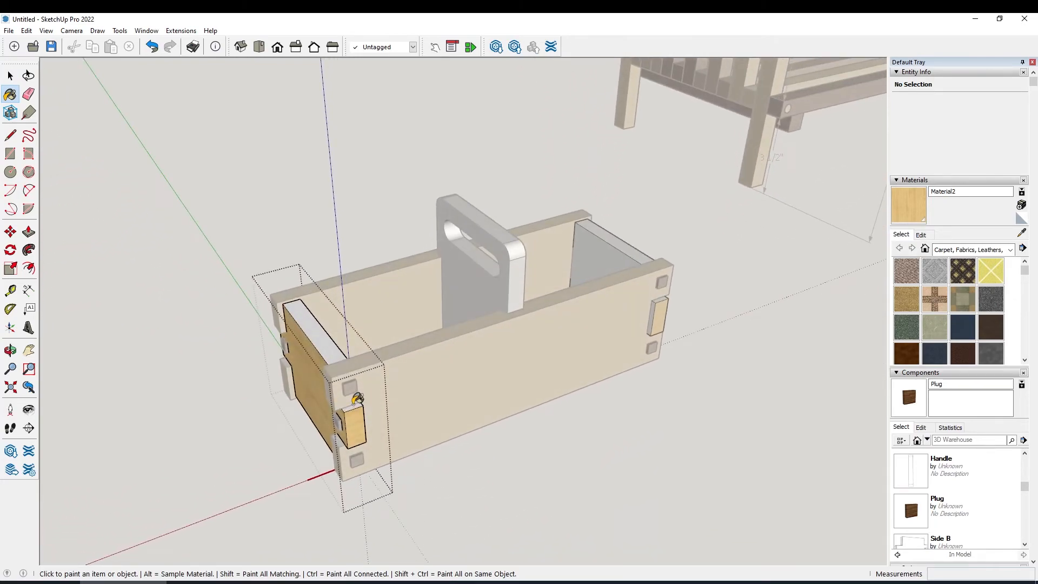
pyautogui.moveTo(335, 346); pyautogui.dragTo(508, 135, button='middle')
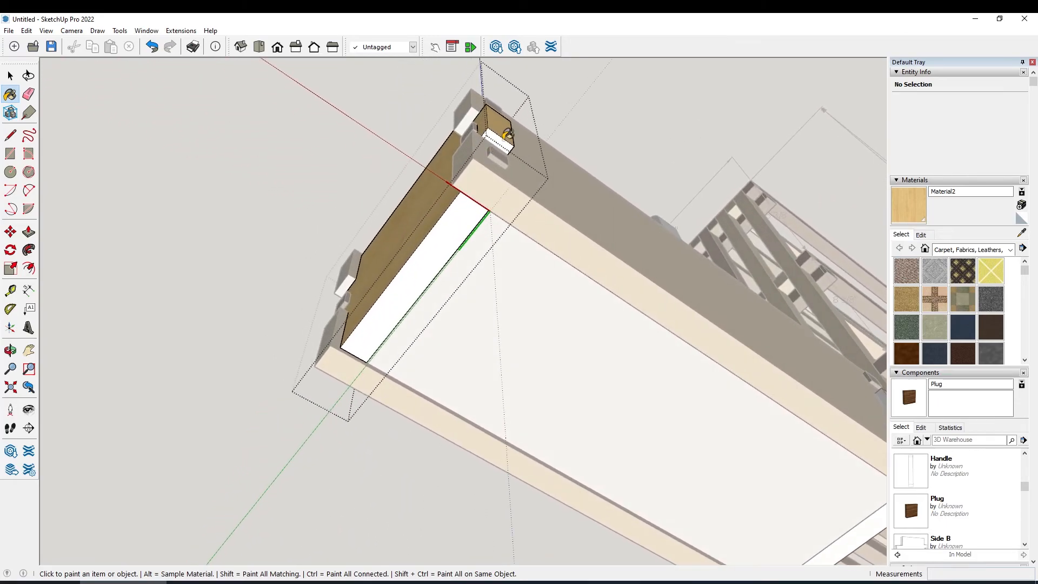
pyautogui.moveTo(456, 222); pyautogui.dragTo(541, 361, button='middle')
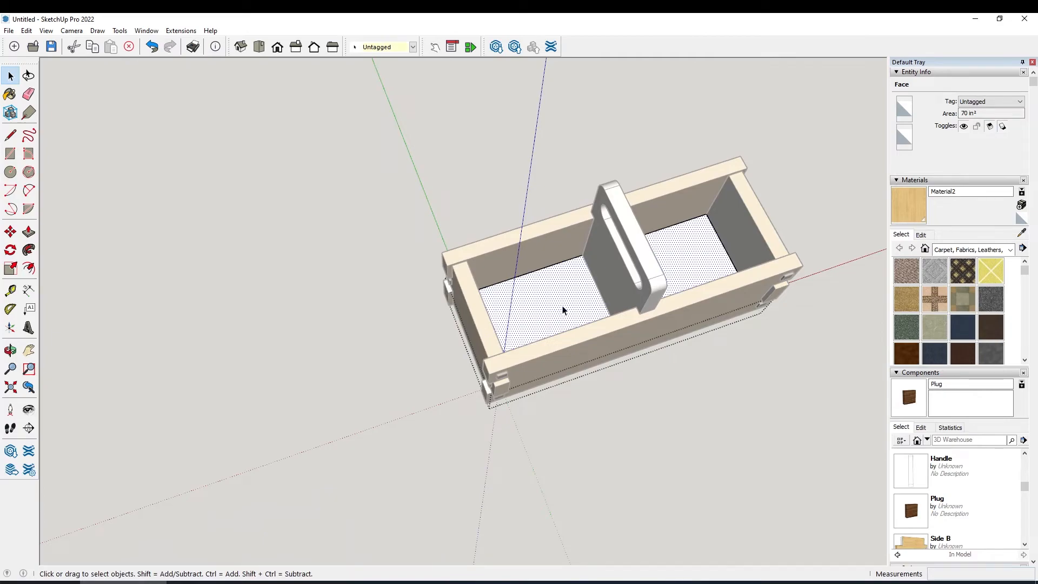
# Paint the box's bottom panel with the light wood Material2 and exit the component
pyautogui.moveTo(567, 300); pyautogui.dragTo(553, 384, button='middle')
pyautogui.scroll(3, 566, 377)
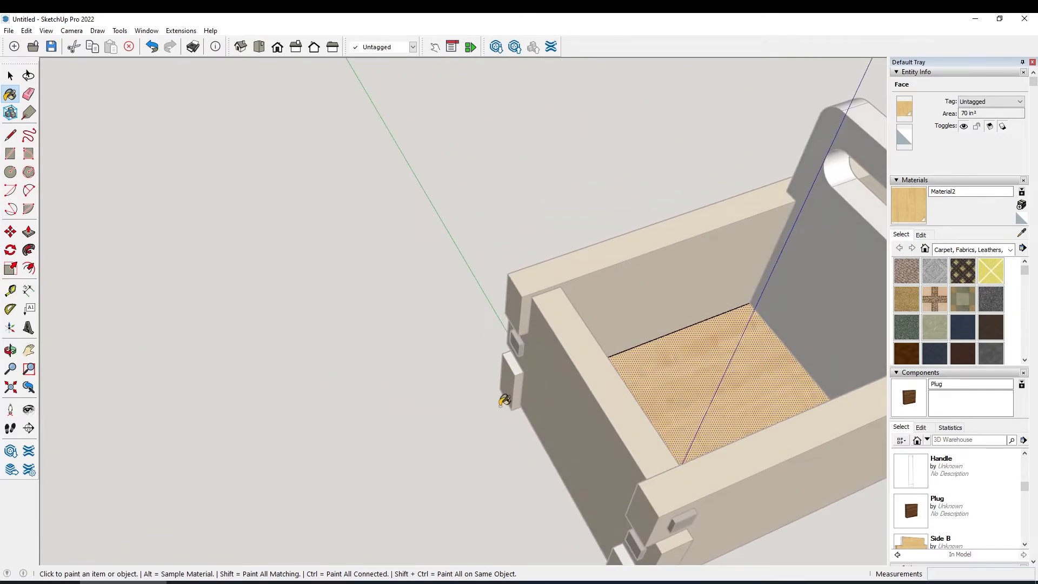
pyautogui.moveTo(485, 439); pyautogui.dragTo(470, 455, button='middle')
pyautogui.click(471, 455)
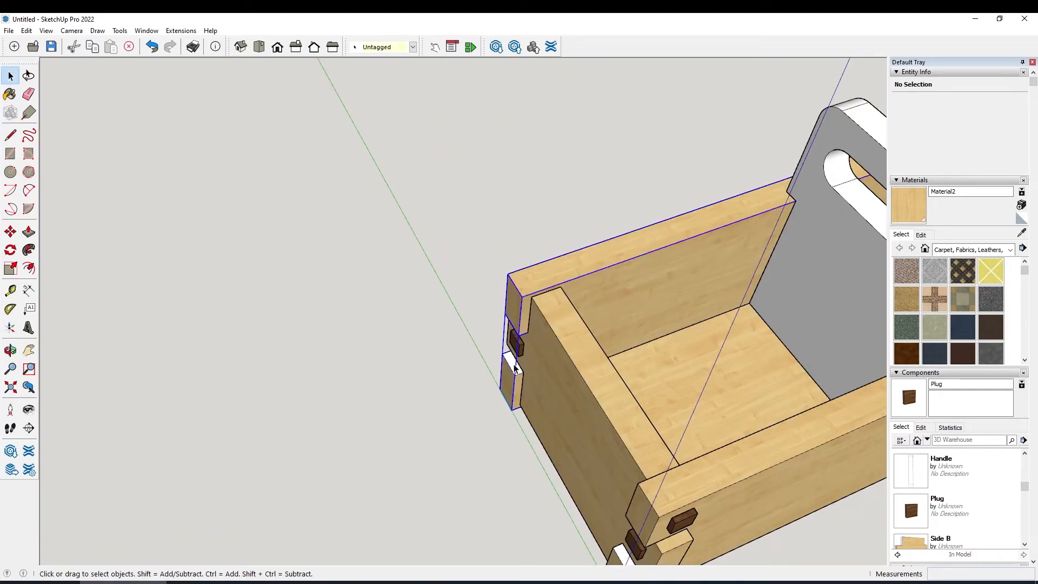
# Open the long side panel component and paint the bare notch face above its lower corner with Material2, then exit it
pyautogui.doubleClick(514, 368)
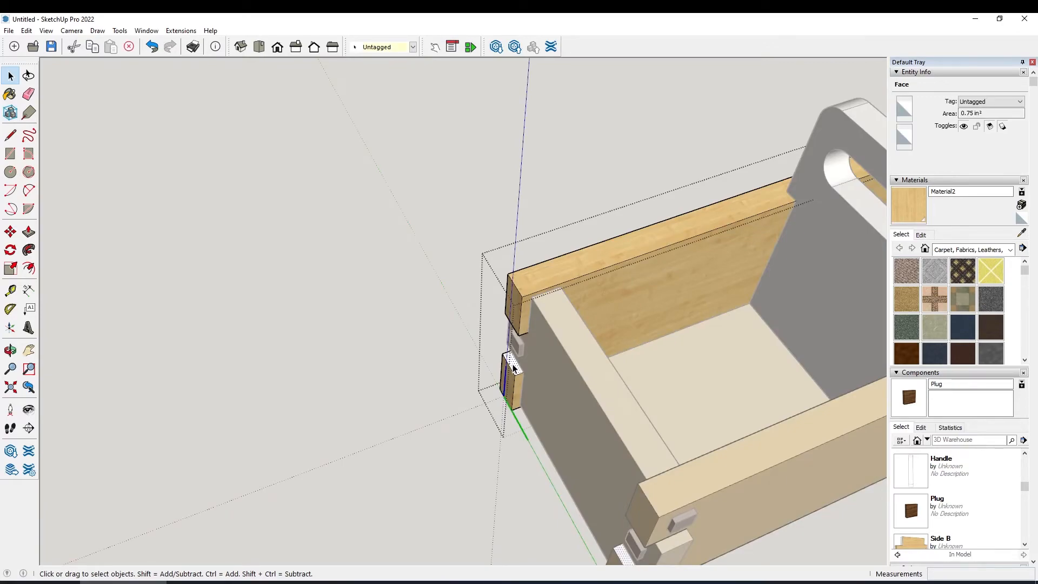
pyautogui.moveTo(532, 451)
pyautogui.mouseDown(button='middle')
pyautogui.moveTo(544, 441)
pyautogui.moveTo(543, 457)
pyautogui.mouseUp(button='middle')
pyautogui.scroll(-4, 547, 451)
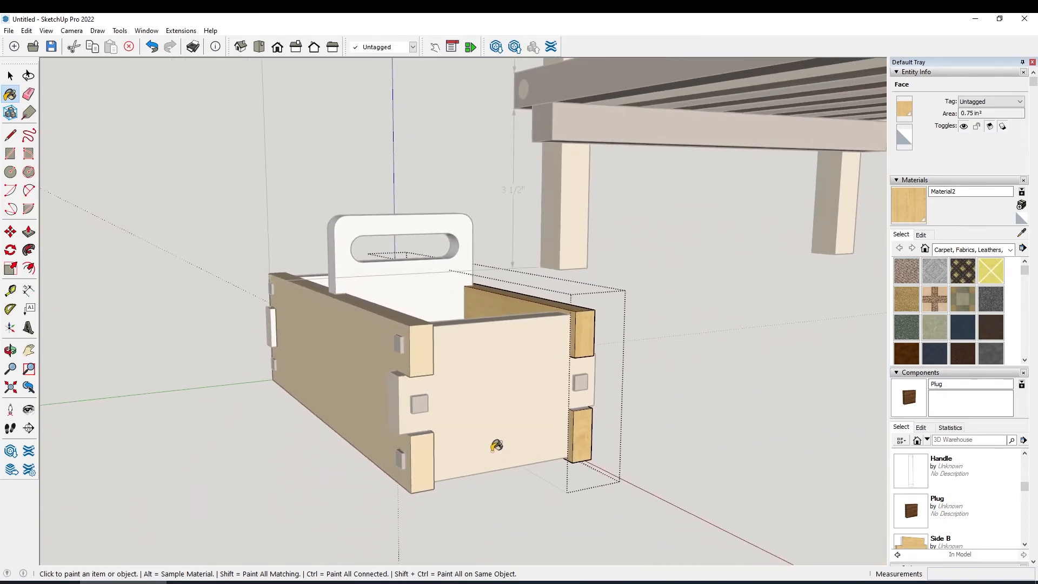
pyautogui.moveTo(403, 493); pyautogui.dragTo(405, 483, button='middle')
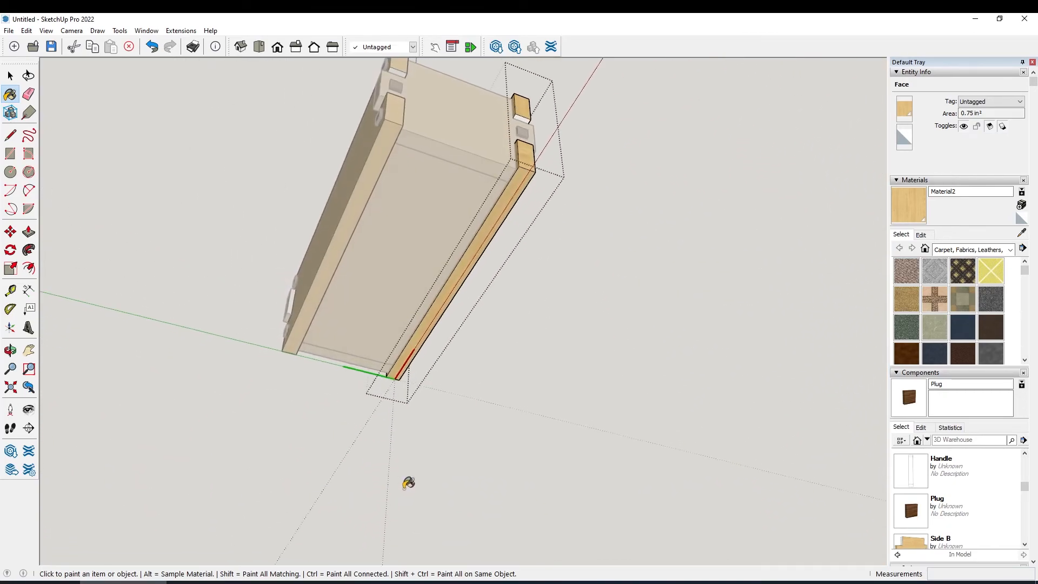
pyautogui.scroll(6, 464, 197)
pyautogui.scroll(-6, 468, 191)
pyautogui.moveTo(631, 273); pyautogui.dragTo(459, 443, button='middle')
pyautogui.scroll(3, 430, 433)
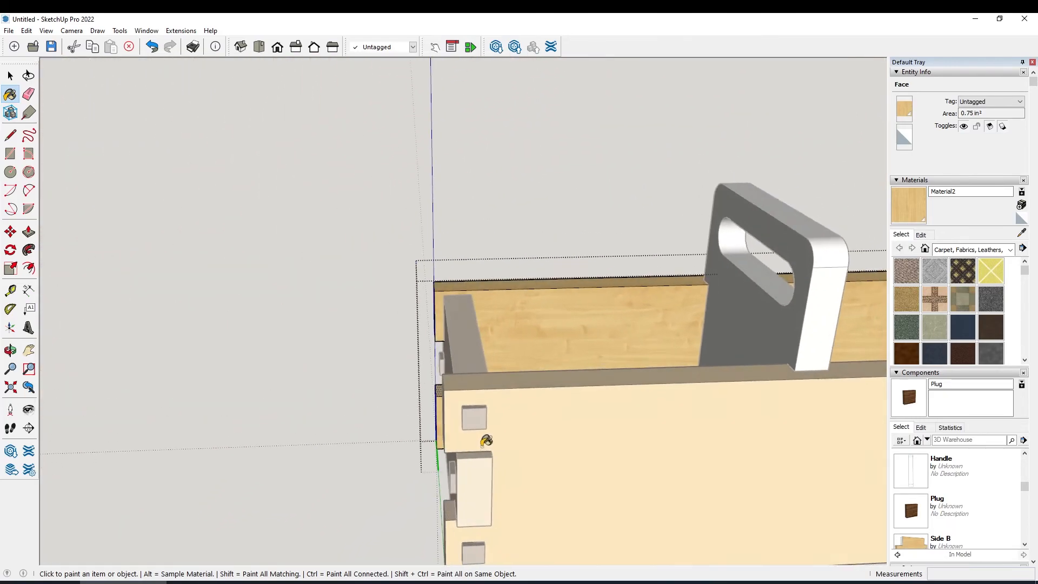
pyautogui.click(563, 441)
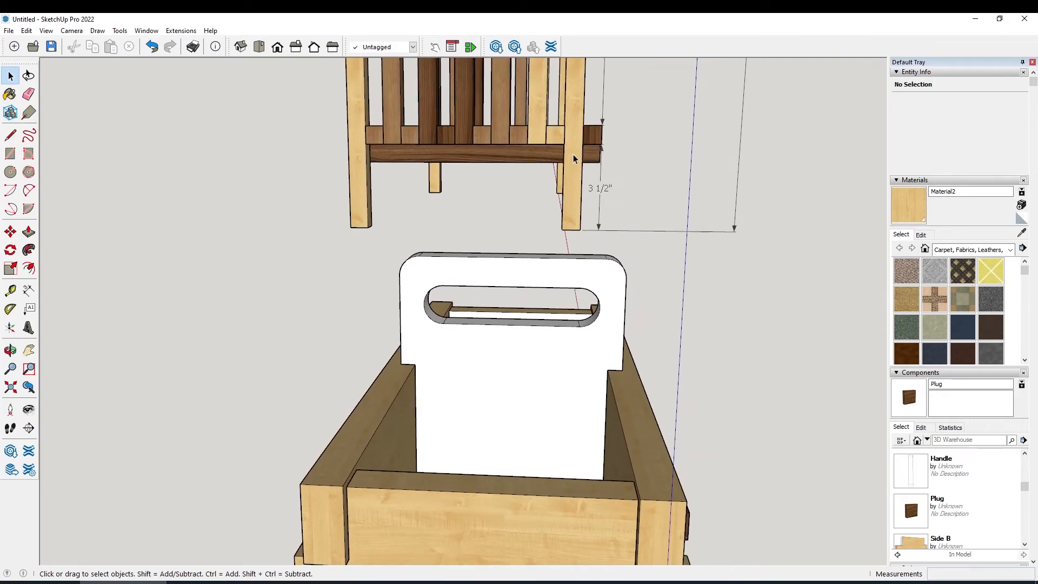
# Open the handle component and paint its faces, grip cutout and edges with the light wood Material2, then exit it
pyautogui.click(573, 154)
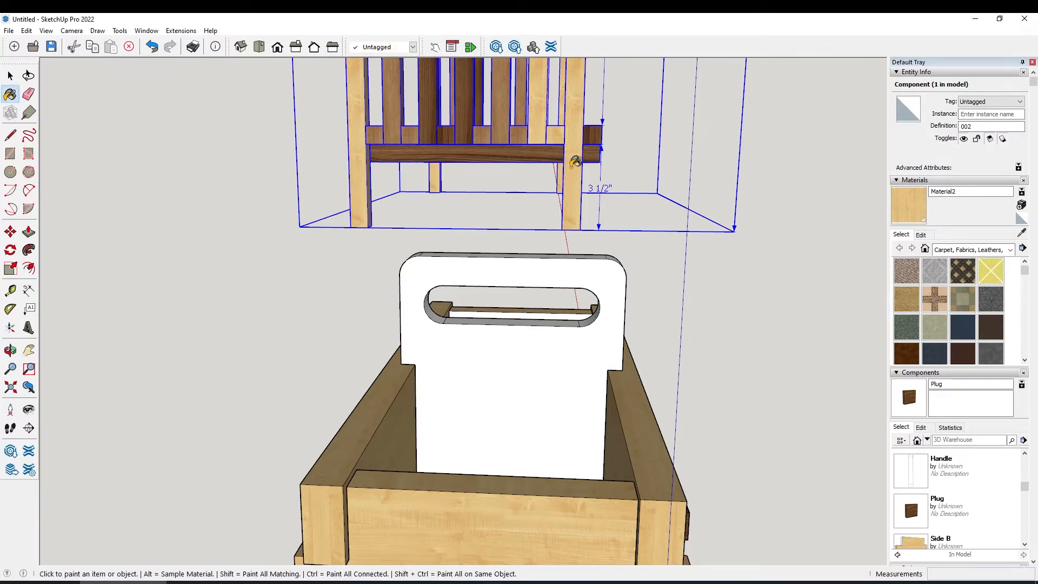
pyautogui.doubleClick(517, 388)
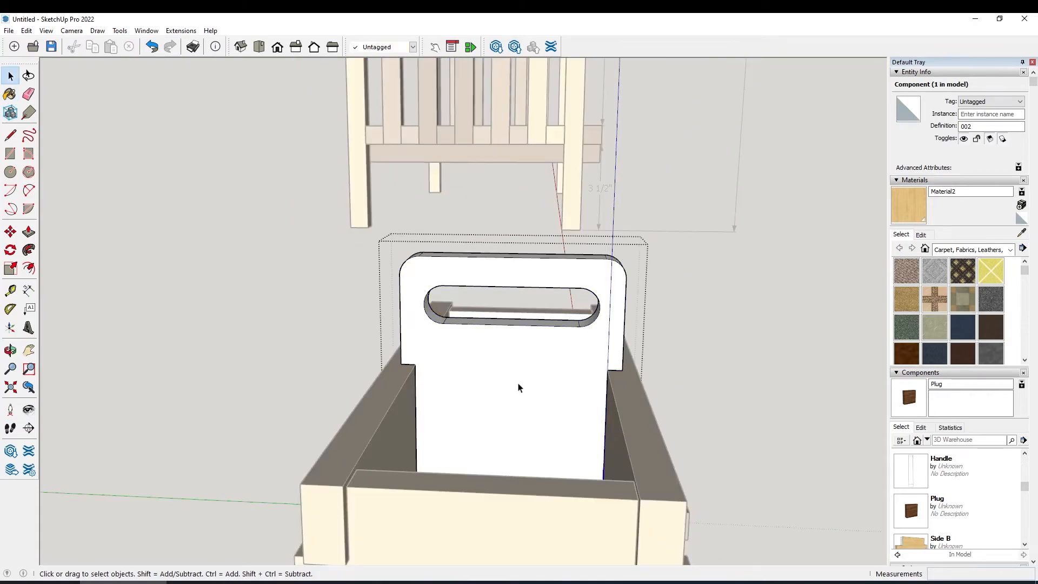
pyautogui.click(517, 387)
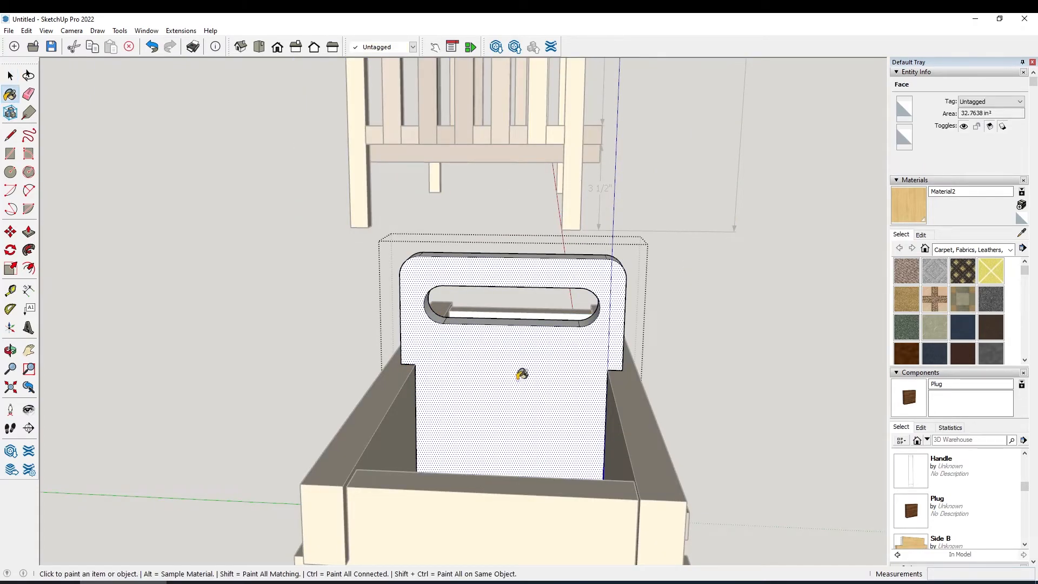
pyautogui.click(521, 373)
pyautogui.moveTo(522, 370); pyautogui.dragTo(531, 328, button='middle')
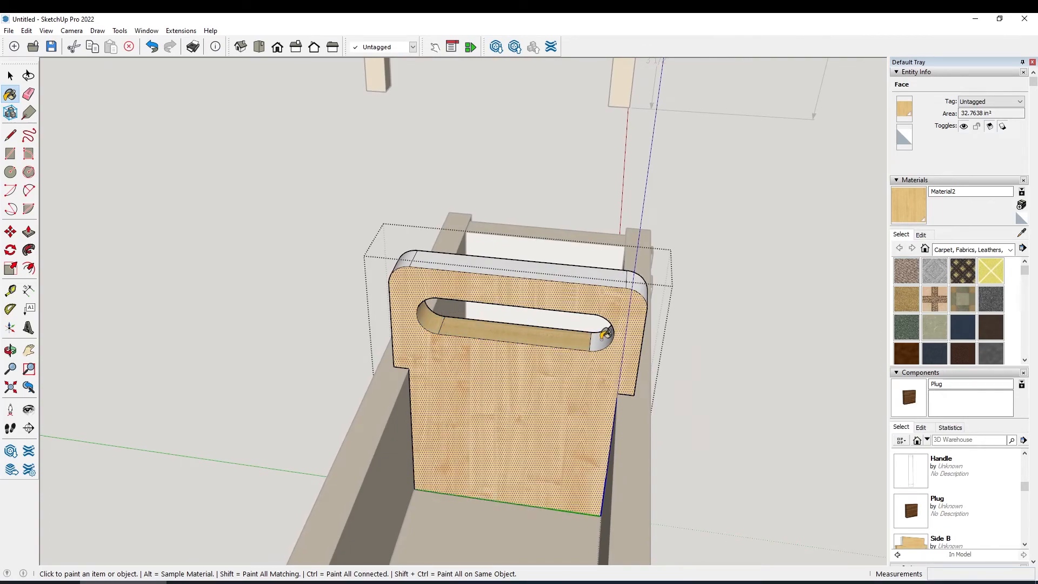
pyautogui.moveTo(610, 279); pyautogui.dragTo(411, 414, button='middle')
pyautogui.click(610, 361)
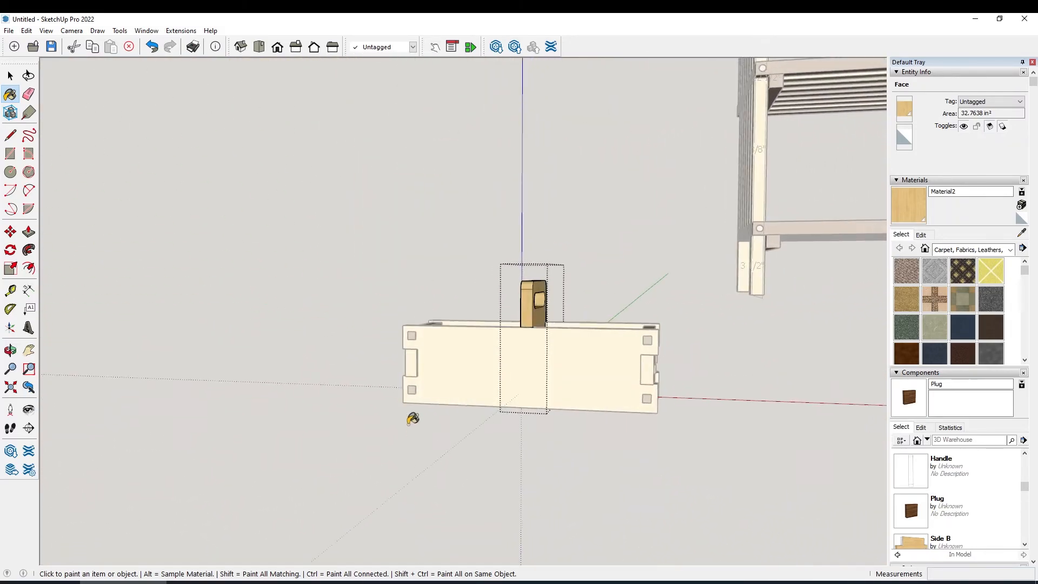
pyautogui.click(405, 476)
# Reopen the end panel component and paint its remaining bare edges with Material2, then exit it
pyautogui.moveTo(480, 456); pyautogui.dragTo(554, 337, button='middle')
pyautogui.click(554, 337)
pyautogui.doubleClick(555, 354)
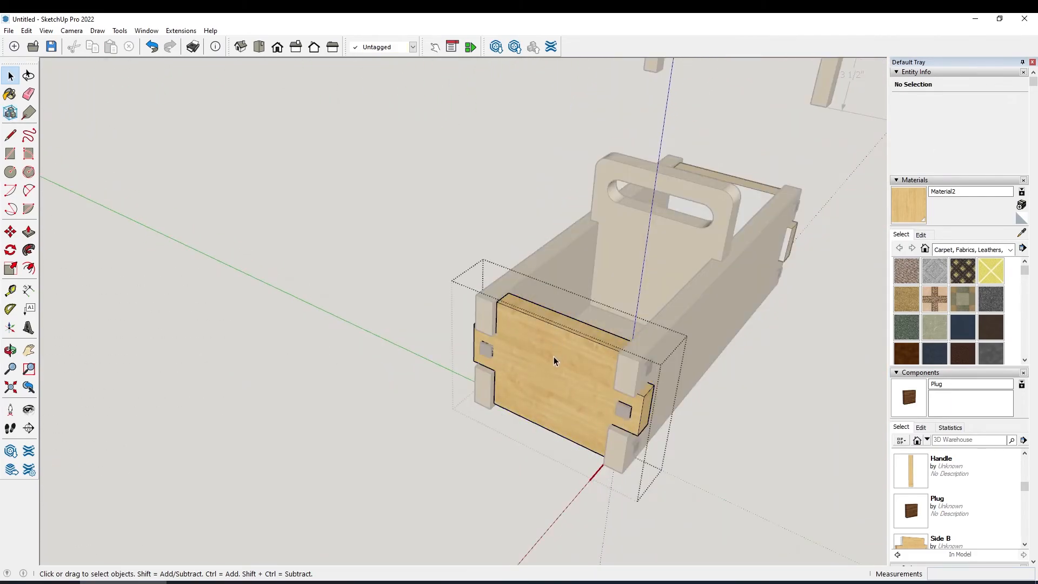
pyautogui.press('b')
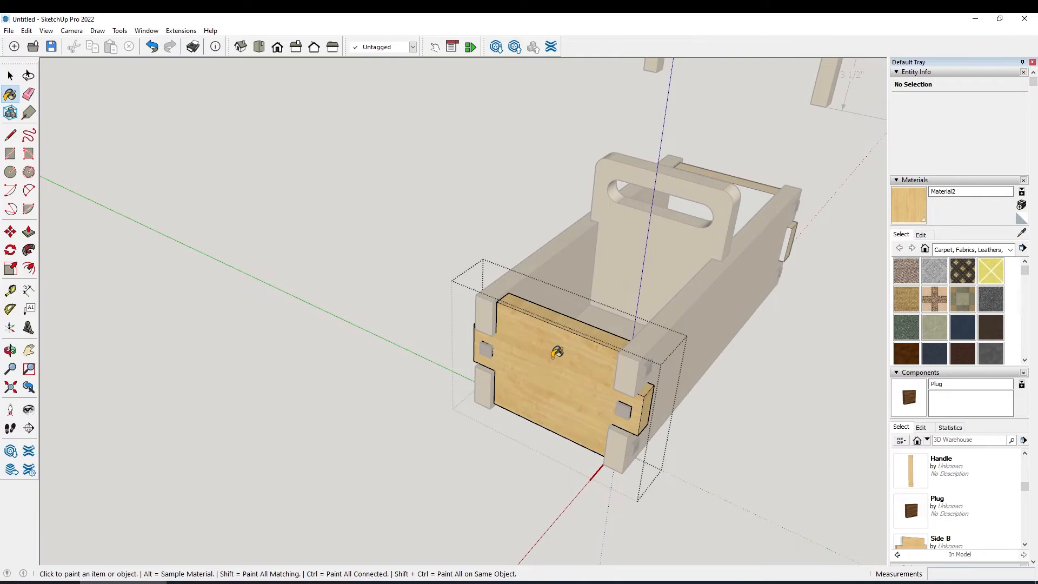
pyautogui.moveTo(558, 357)
pyautogui.mouseDown(button='middle')
pyautogui.moveTo(542, 377)
pyautogui.moveTo(256, 312)
pyautogui.moveTo(271, 294)
pyautogui.moveTo(227, 312)
pyautogui.moveTo(247, 347)
pyautogui.moveTo(232, 375)
pyautogui.mouseUp(button='middle')
pyautogui.click(259, 280)
pyautogui.scroll(4, 241, 332)
pyautogui.scroll(1, 243, 342)
pyautogui.scroll(-4, 232, 389)
pyautogui.click(278, 419)
# Select the reference shelf component together with its dimensions and delete it from the model
pyautogui.moveTo(732, 367); pyautogui.dragTo(348, 258, button='middle')
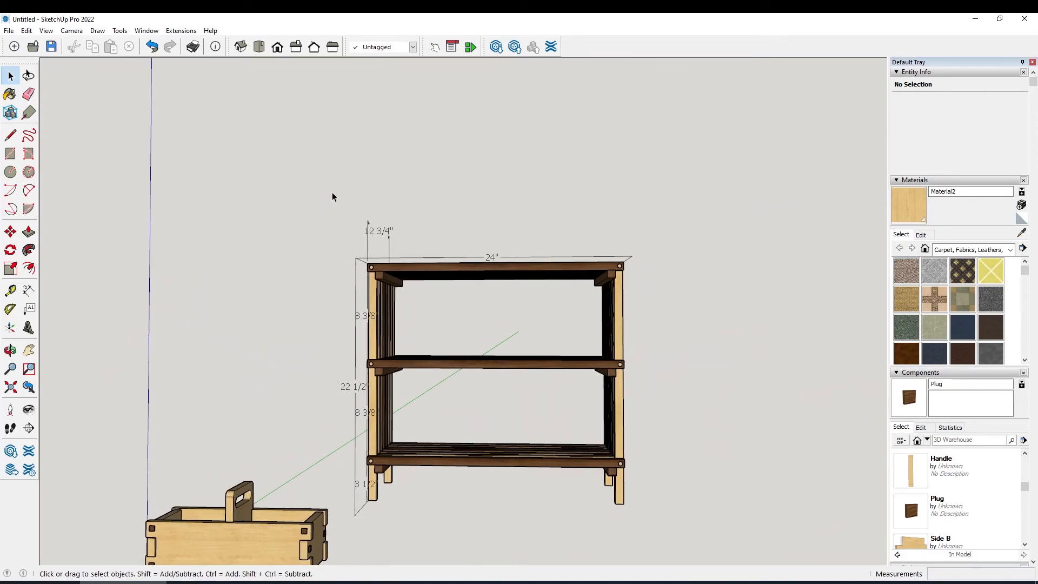
pyautogui.moveTo(666, 548); pyautogui.dragTo(666, 548)
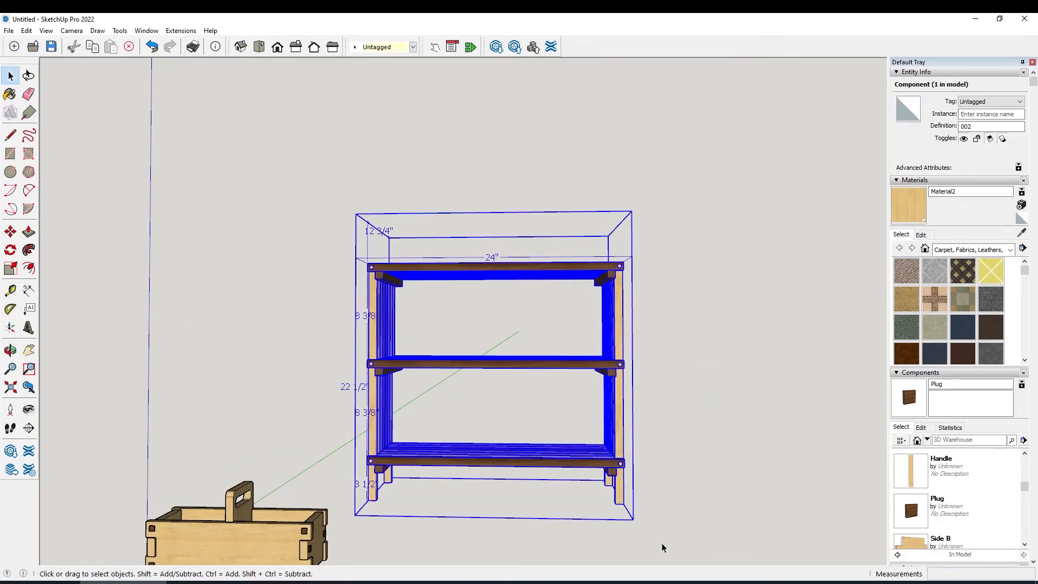
pyautogui.press('Delete')
# Paint the bare notch face at the long side panel's opposite end with Material2 and exit the component
pyautogui.moveTo(661, 543); pyautogui.dragTo(437, 463, button='middle')
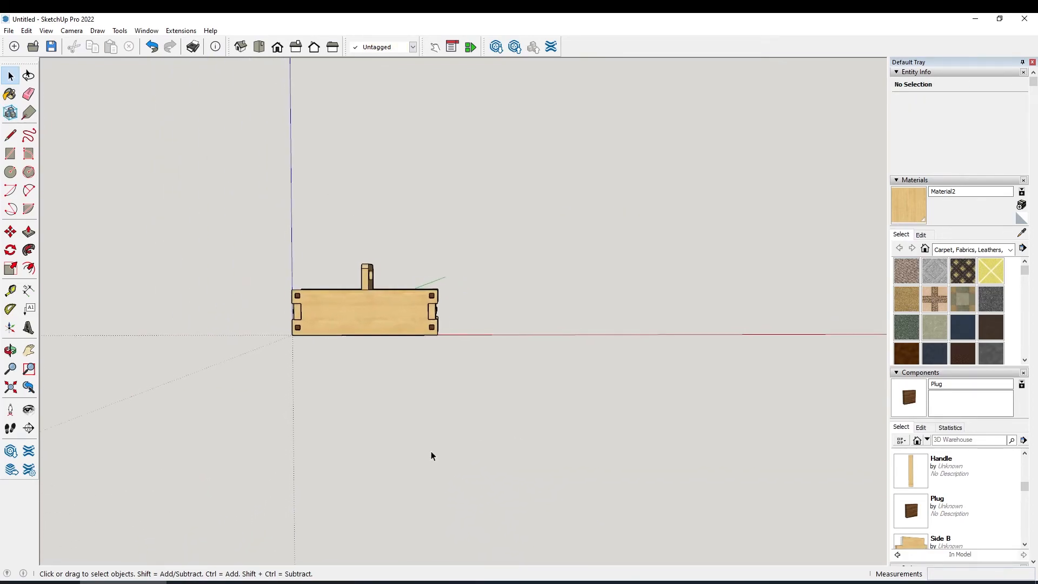
pyautogui.scroll(15, 375, 417)
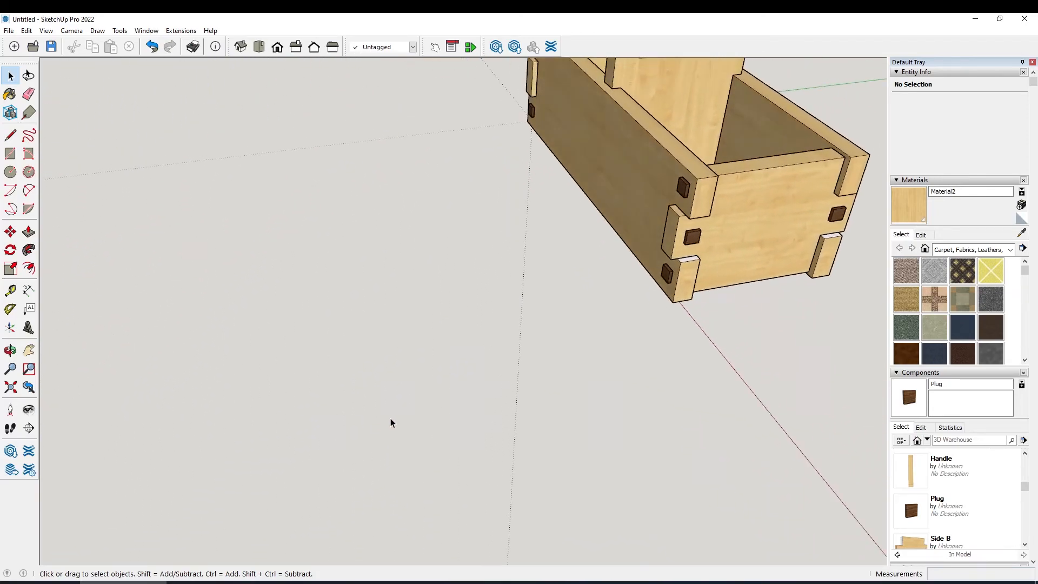
pyautogui.scroll(-10, 517, 416)
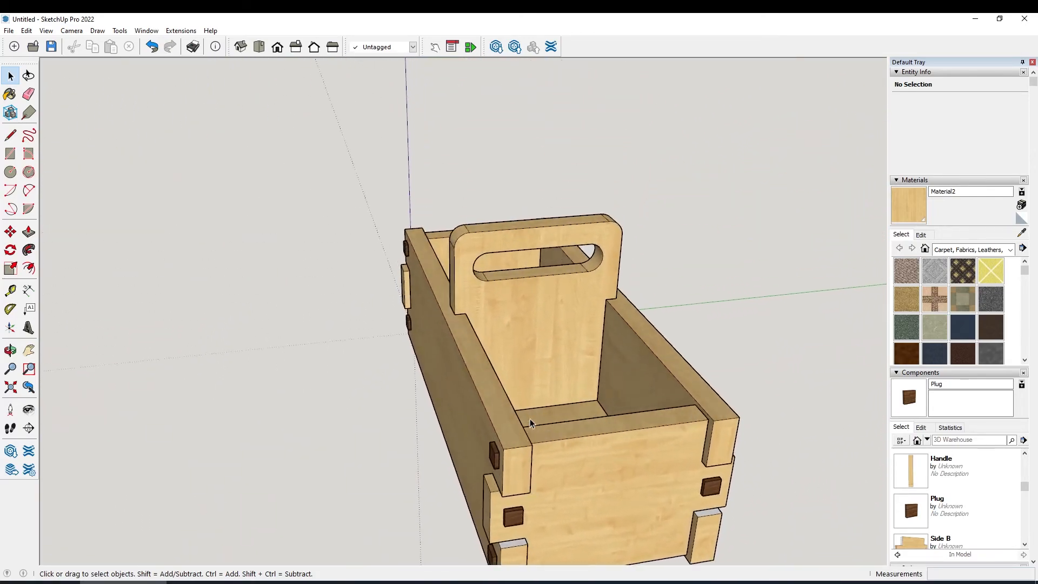
pyautogui.doubleClick(517, 424)
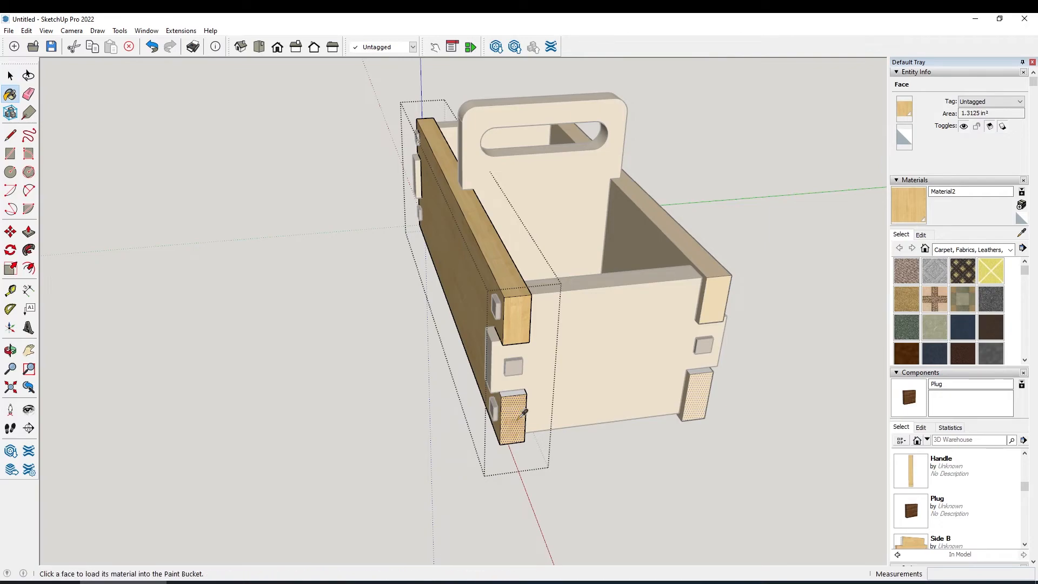
pyautogui.scroll(3, 519, 399)
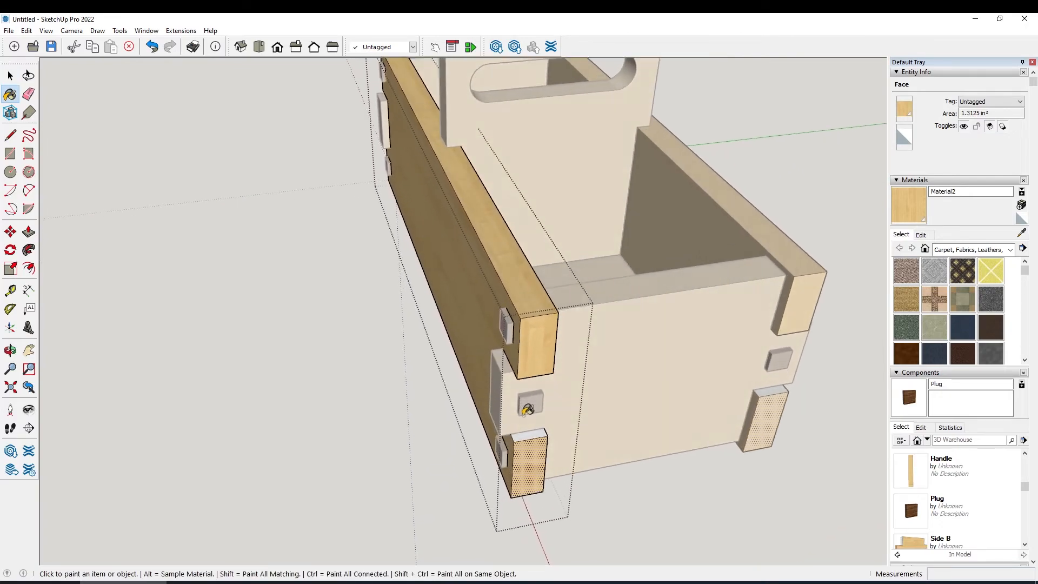
pyautogui.moveTo(536, 429)
pyautogui.mouseDown(button='middle')
pyautogui.moveTo(529, 379)
pyautogui.moveTo(528, 465)
pyautogui.moveTo(530, 452)
pyautogui.moveTo(458, 375)
pyautogui.moveTo(515, 411)
pyautogui.moveTo(383, 433)
pyautogui.mouseUp(button='middle')
pyautogui.scroll(-4, 460, 425)
pyautogui.click(355, 429)
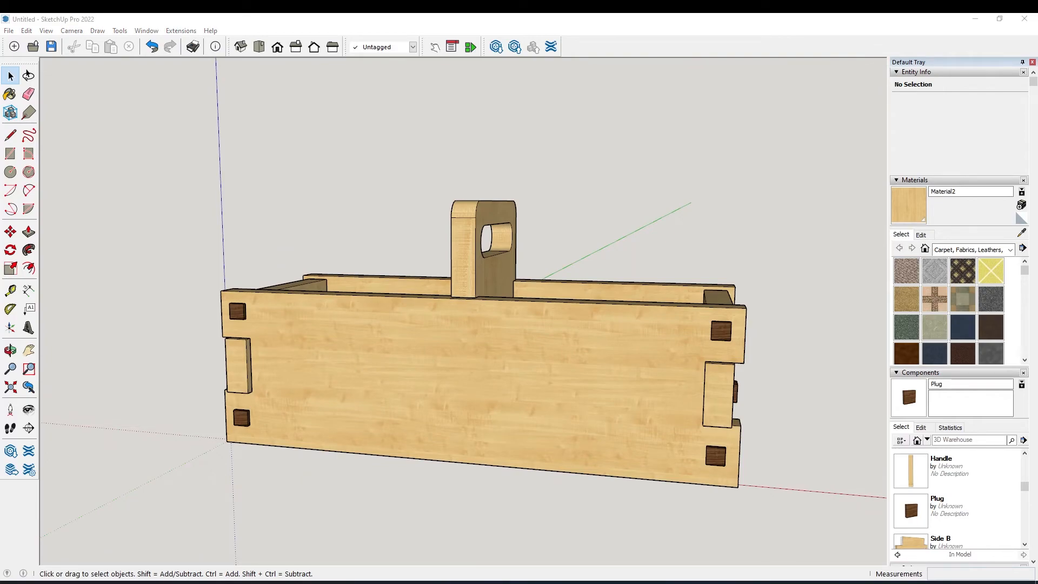
# Open a plug on the end panel, push the Plug component's outer face in by 1/16", and exit the component
pyautogui.moveTo(861, 474); pyautogui.dragTo(730, 489, button='middle')
pyautogui.scroll(5, 757, 491)
pyautogui.scroll(-5, 780, 495)
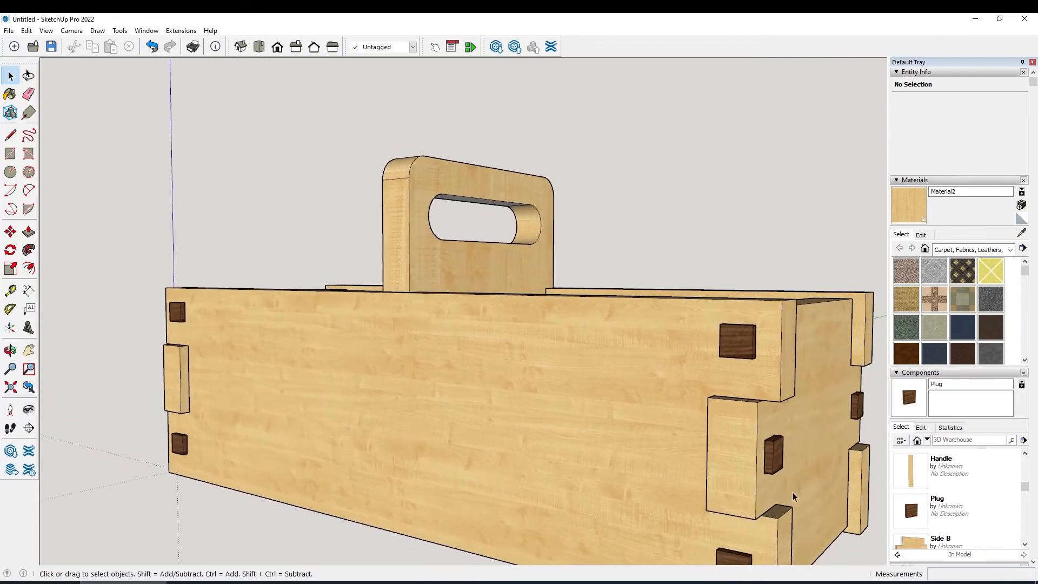
pyautogui.moveTo(780, 453); pyautogui.dragTo(660, 450, button='middle')
pyautogui.scroll(3, 657, 353)
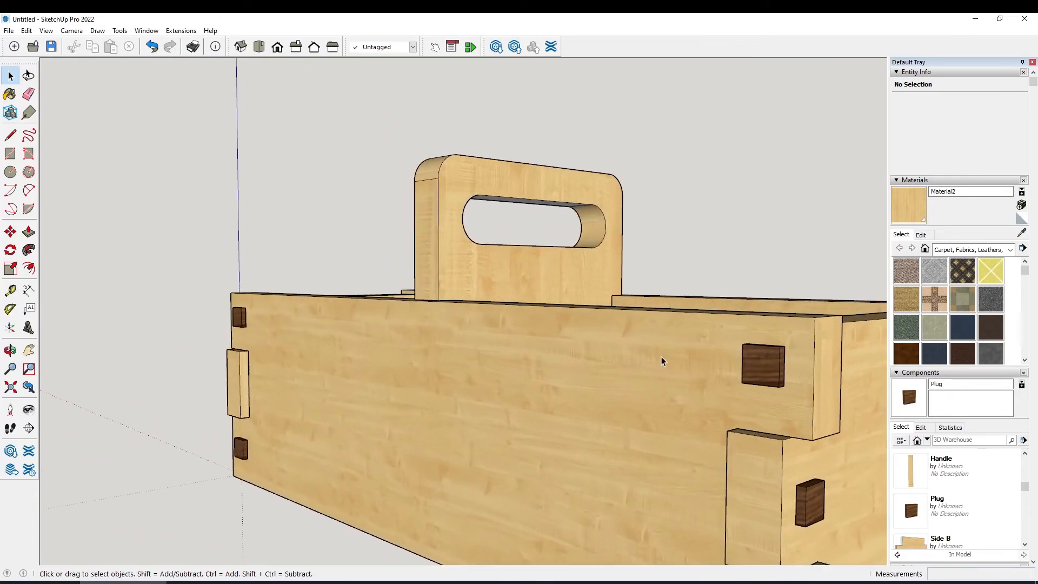
pyautogui.doubleClick(780, 514)
pyautogui.click(776, 519)
pyautogui.press('p')
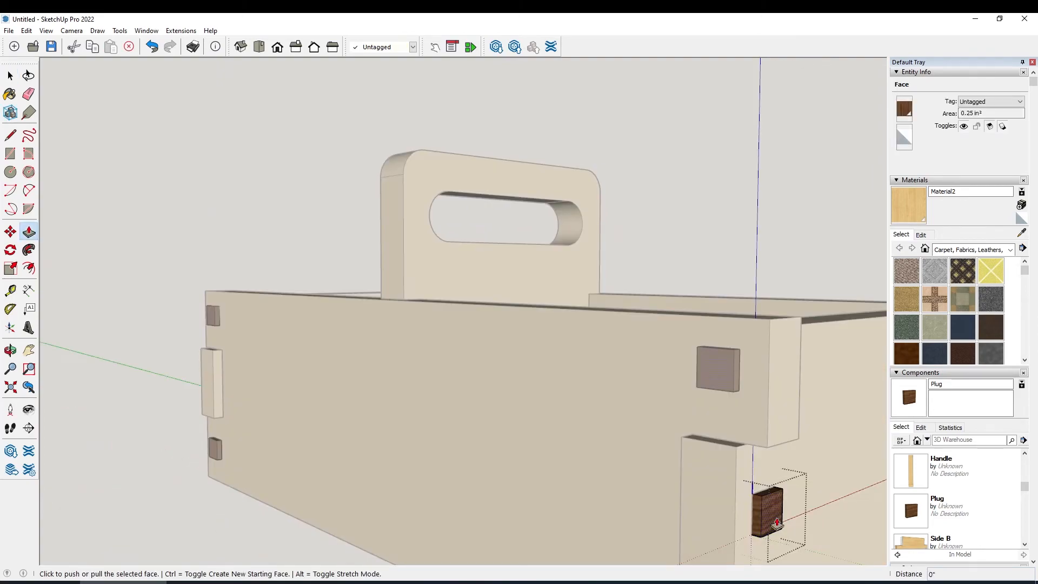
pyautogui.click(776, 518)
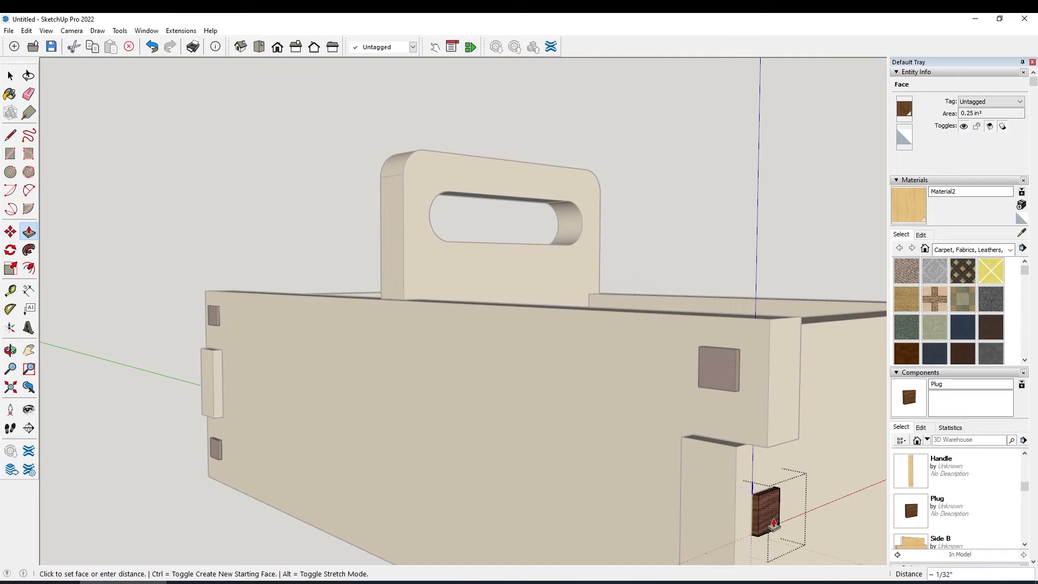
pyautogui.write('1/16')
pyautogui.press('Return')
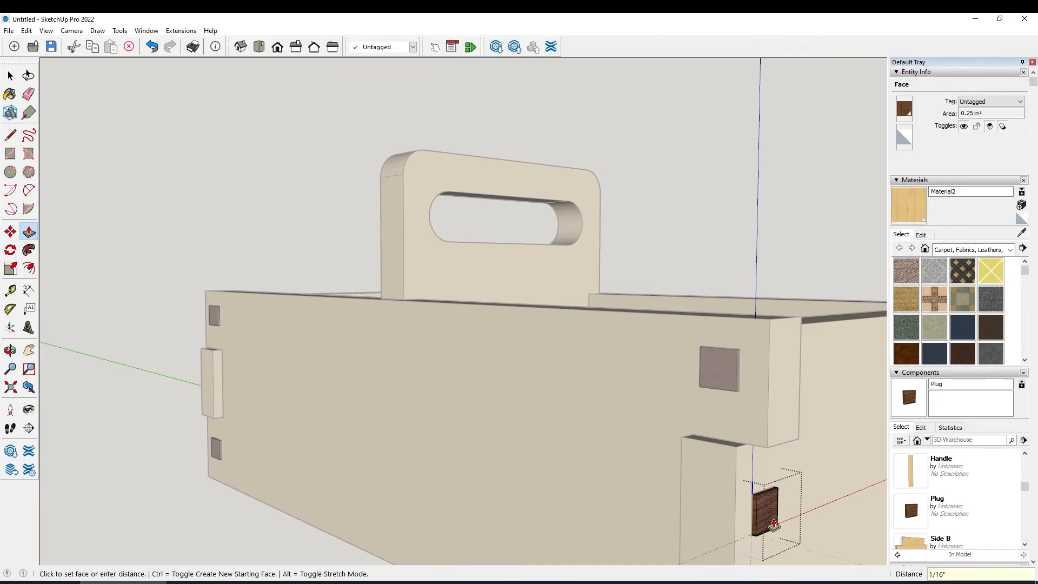
pyautogui.press('space')
pyautogui.click(797, 258)
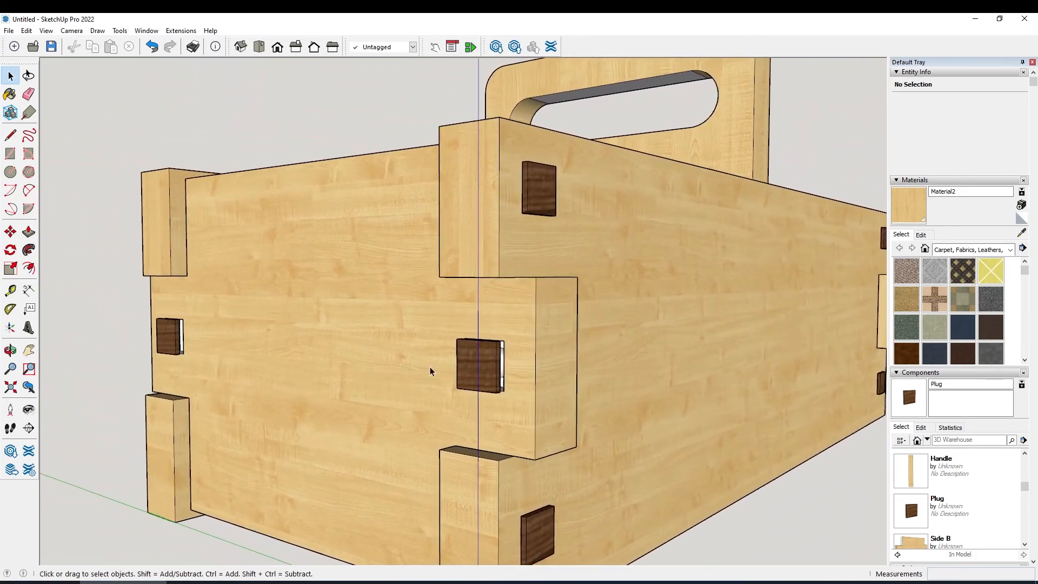
# Select both plugs on the end panel's middle tenon section and flip them along the red direction
pyautogui.click(478, 369)
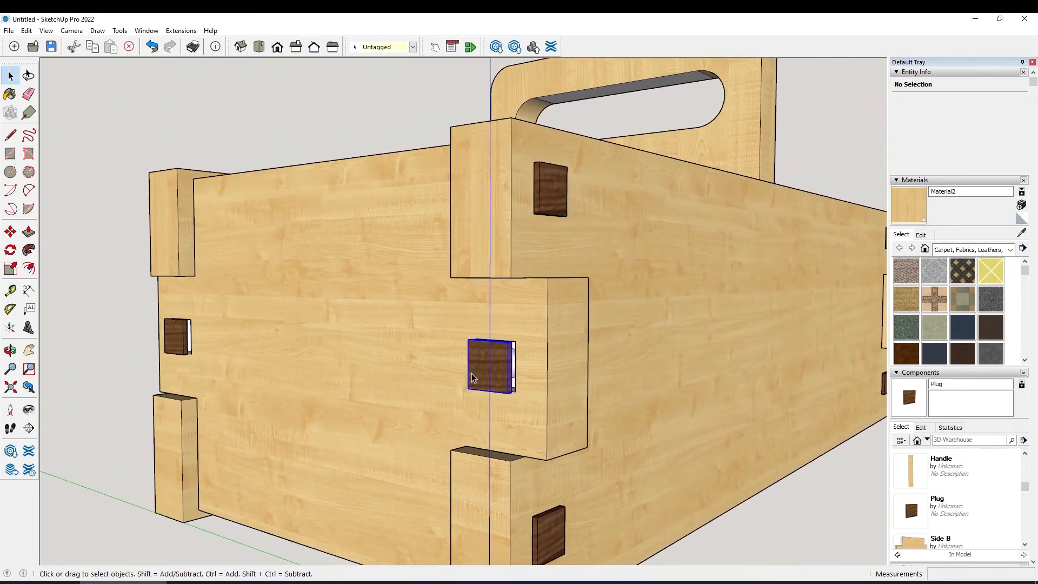
pyautogui.keyDown('ctrl'); pyautogui.click(184, 342); pyautogui.keyUp('ctrl')
pyautogui.rightClick(184, 339)
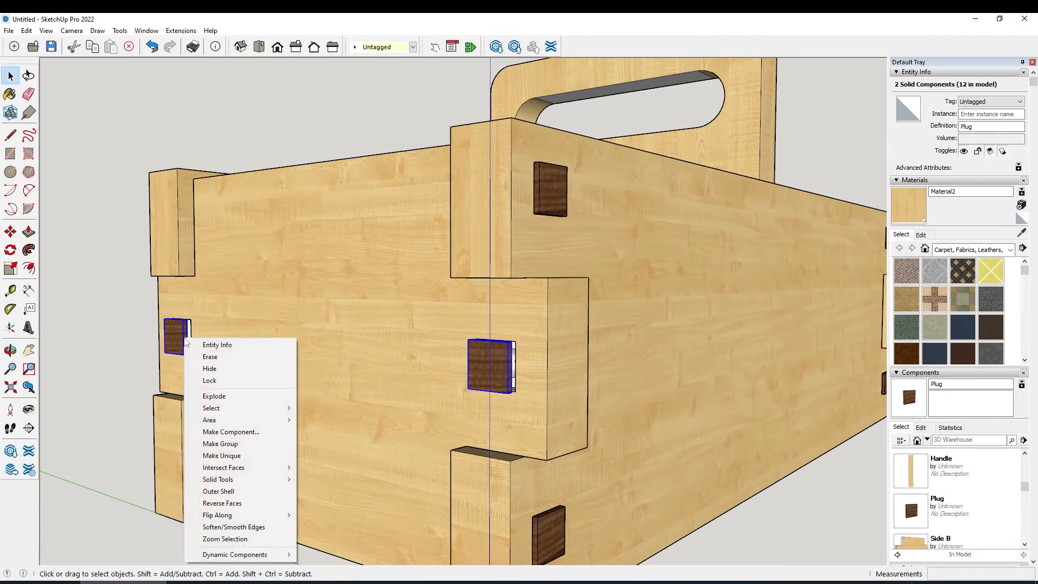
pyautogui.moveTo(241, 515)
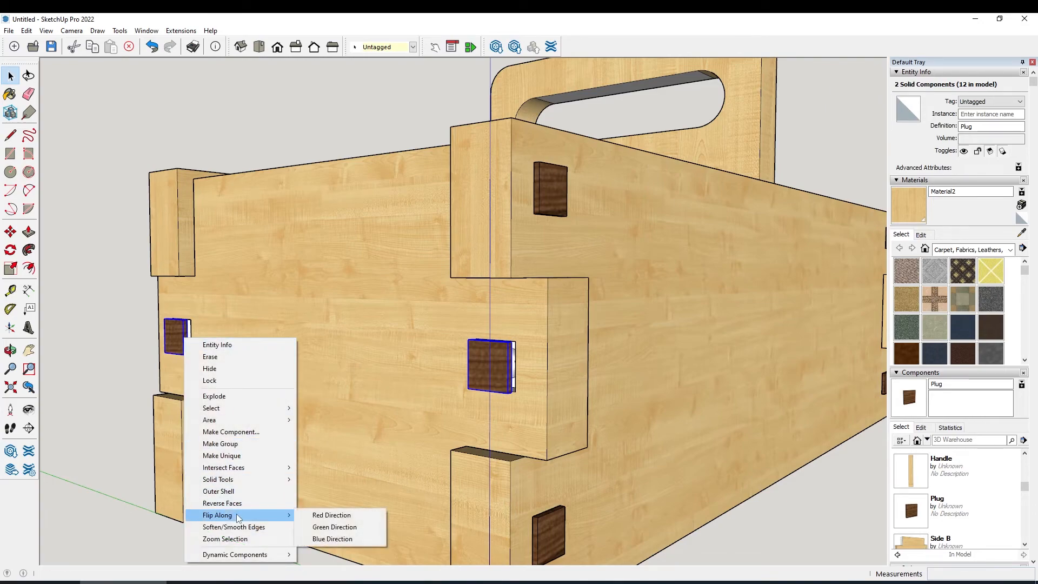
pyautogui.click(319, 516)
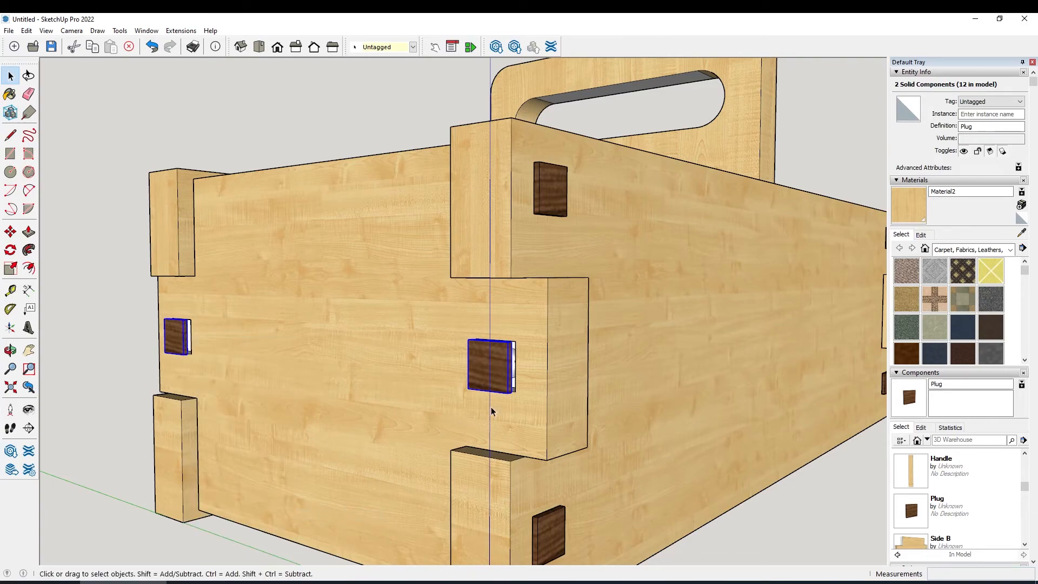
# Move the two selected end-panel plugs 1/16" inward from a back corner so they sit in their recesses
pyautogui.moveTo(514, 368); pyautogui.dragTo(458, 421, button='middle')
pyautogui.scroll(2, 458, 422)
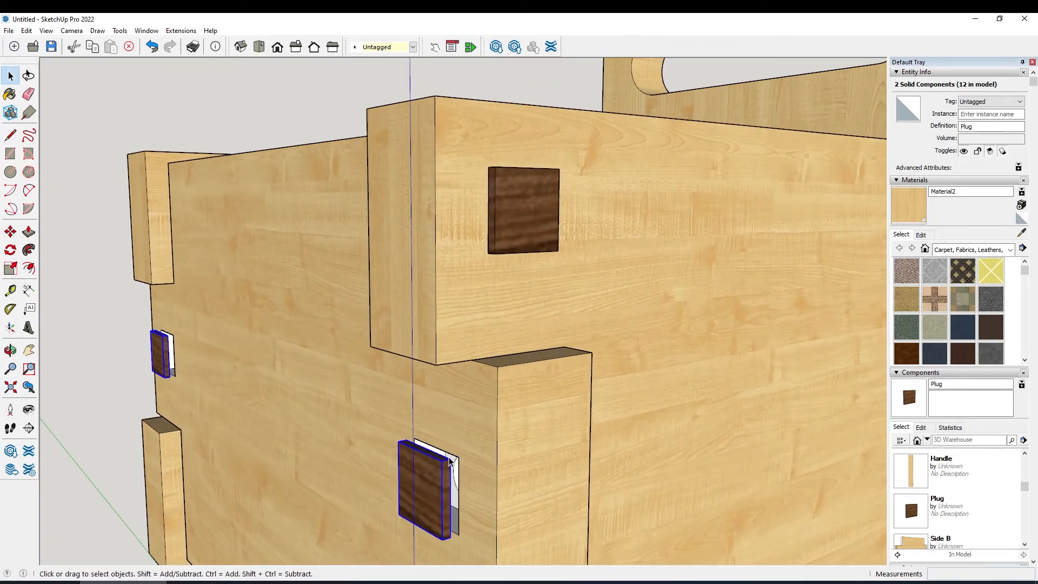
pyautogui.press('m')
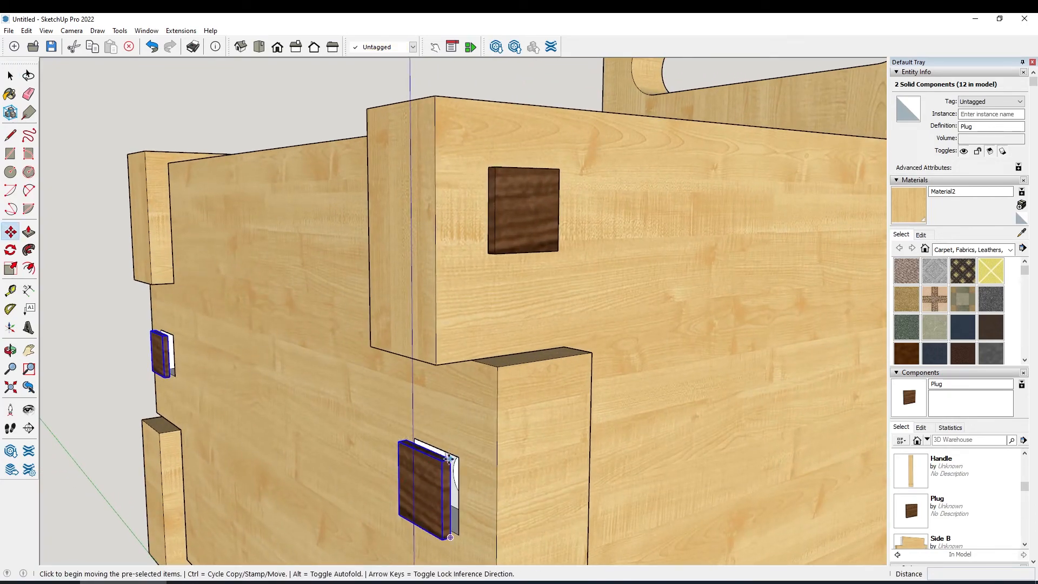
pyautogui.click(449, 458)
pyautogui.click(424, 463)
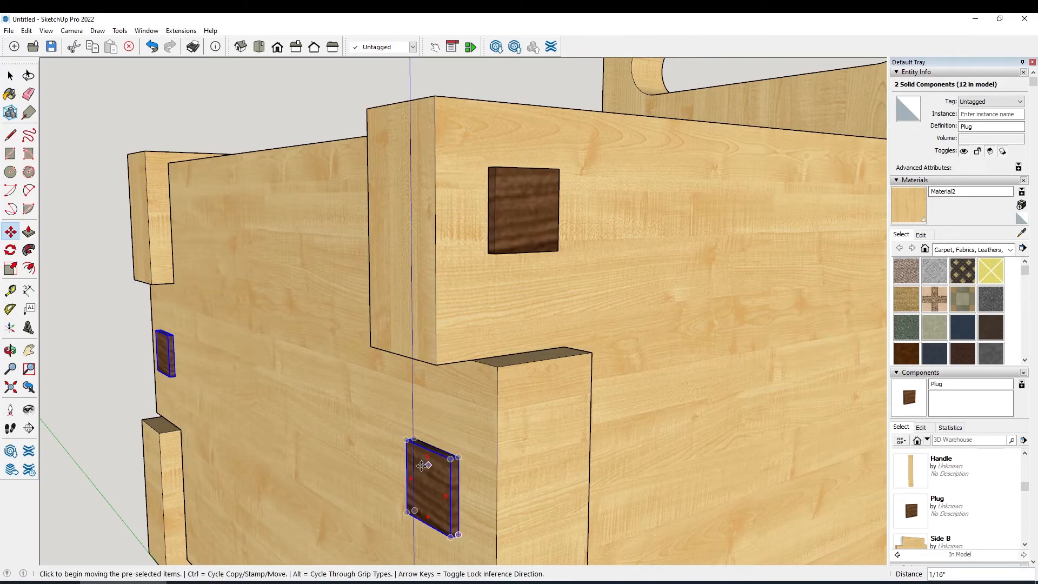
pyautogui.press('space')
# Select all four plugs on the long side panel and flip them along the green direction
pyautogui.moveTo(153, 385); pyautogui.dragTo(319, 361, button='middle')
pyautogui.scroll(-5, 351, 378)
pyautogui.click(483, 300)
pyautogui.keyDown('ctrl'); pyautogui.click(128, 230); pyautogui.keyUp('ctrl')
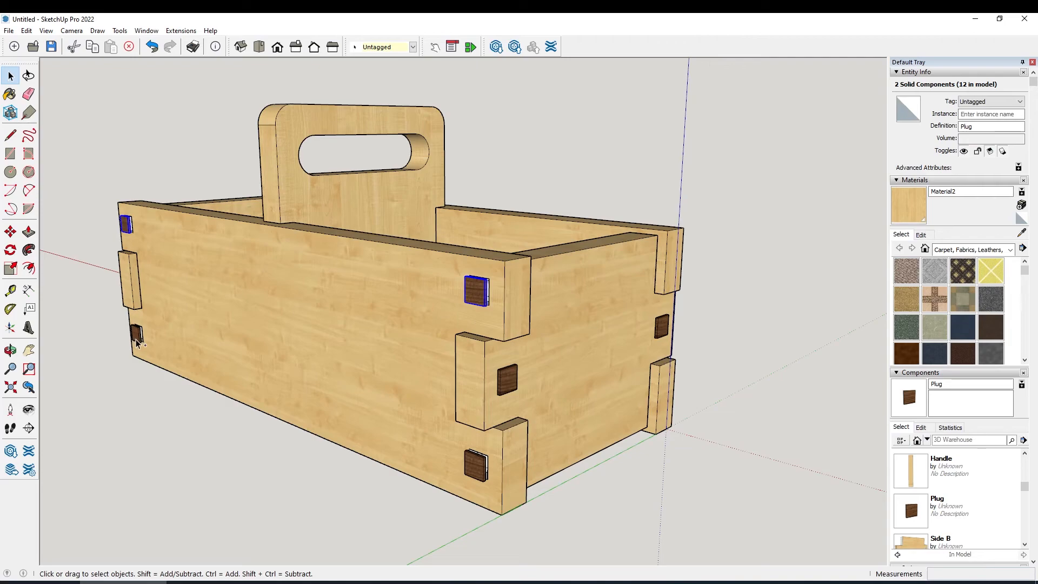
pyautogui.click(87, 338)
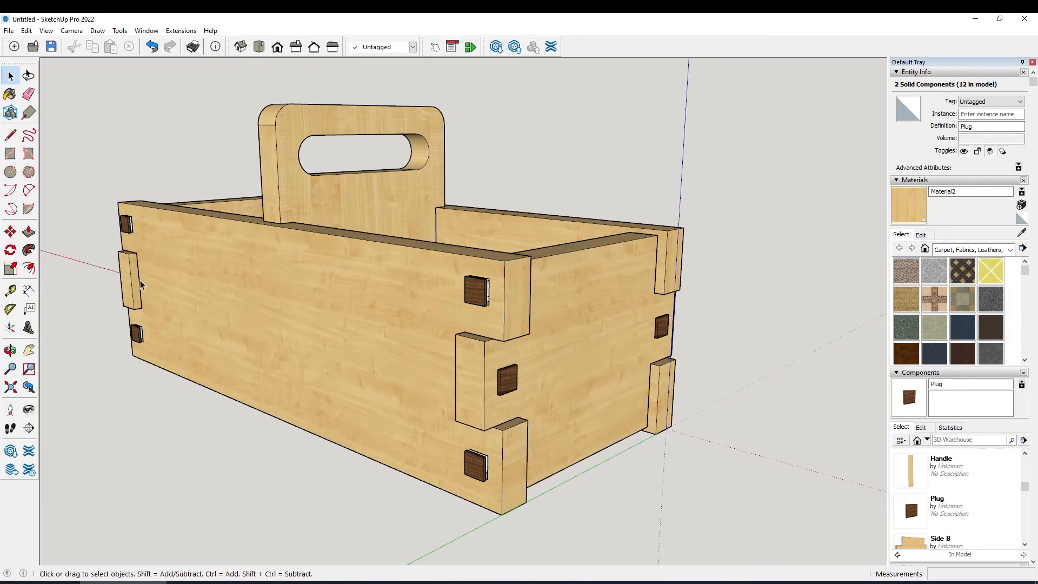
pyautogui.click(127, 227)
pyautogui.keyDown('ctrl'); pyautogui.click(137, 334); pyautogui.keyUp('ctrl')
pyautogui.keyDown('ctrl'); pyautogui.click(468, 455); pyautogui.keyUp('ctrl')
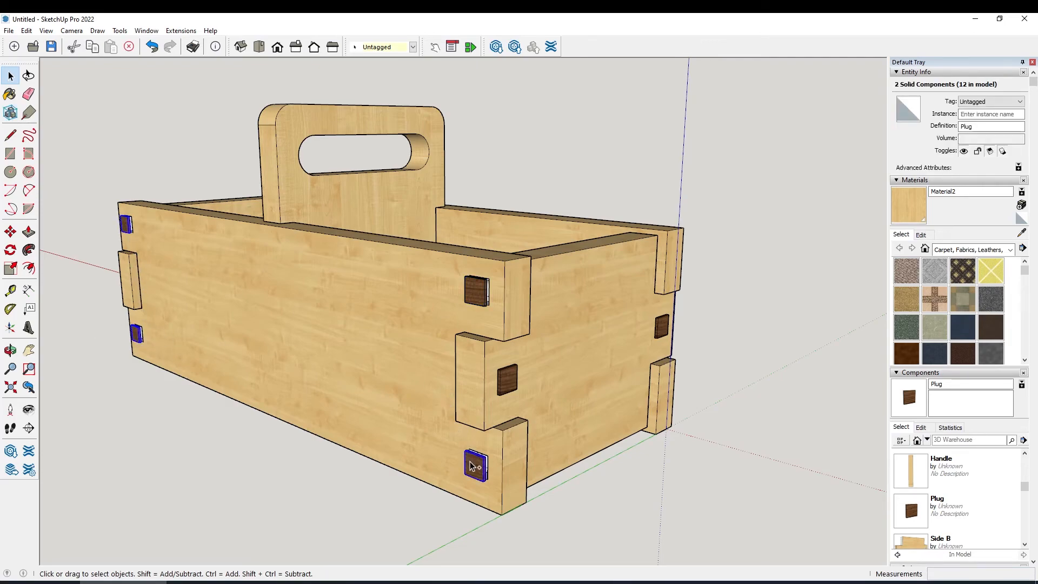
pyautogui.keyDown('ctrl'); pyautogui.click(470, 295); pyautogui.keyUp('ctrl')
pyautogui.rightClick(470, 295)
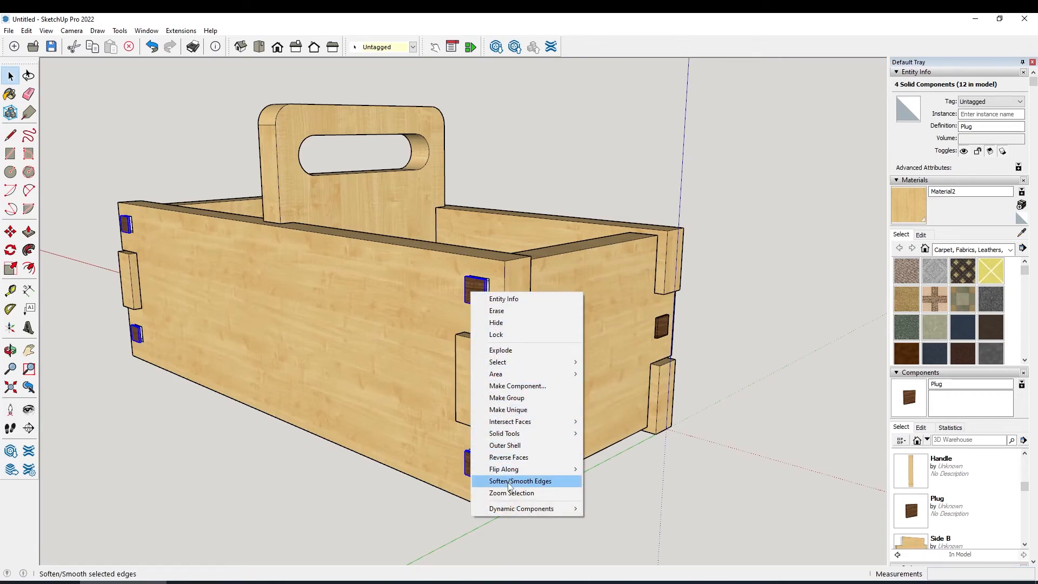
pyautogui.moveTo(519, 469)
pyautogui.click(636, 480)
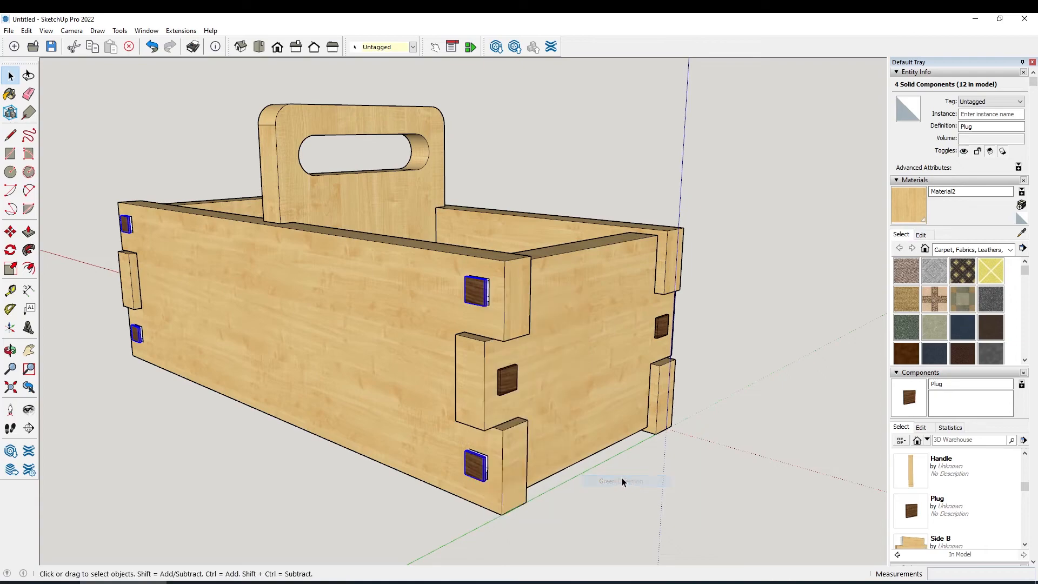
# Move the four selected long-side plugs 1/16" inward from a back corner to seat them in their recesses
pyautogui.scroll(-1, 482, 303)
pyautogui.scroll(4, 442, 403)
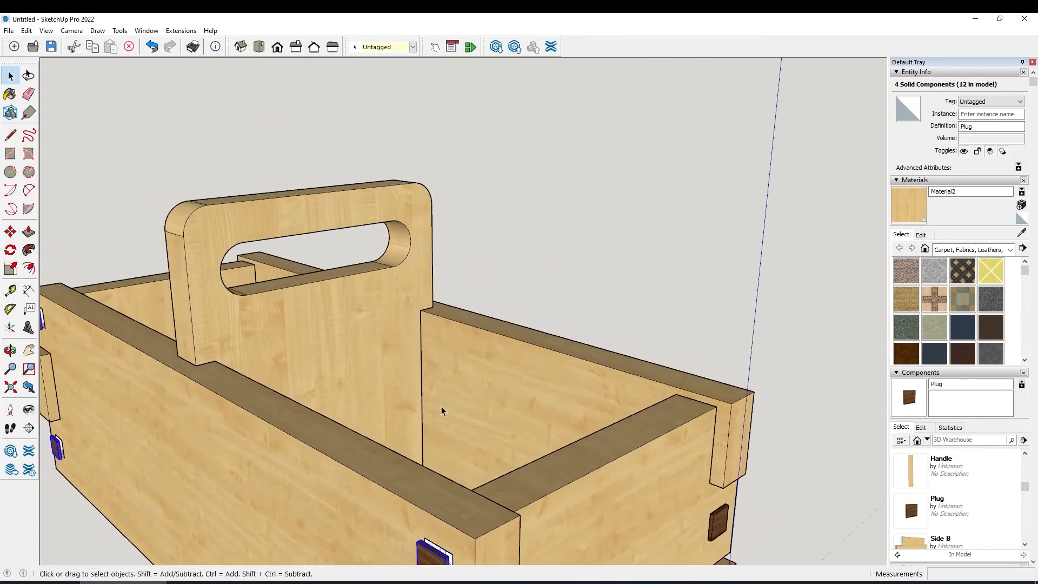
pyautogui.scroll(3, 330, 382)
pyautogui.moveTo(331, 383); pyautogui.dragTo(241, 318, button='middle')
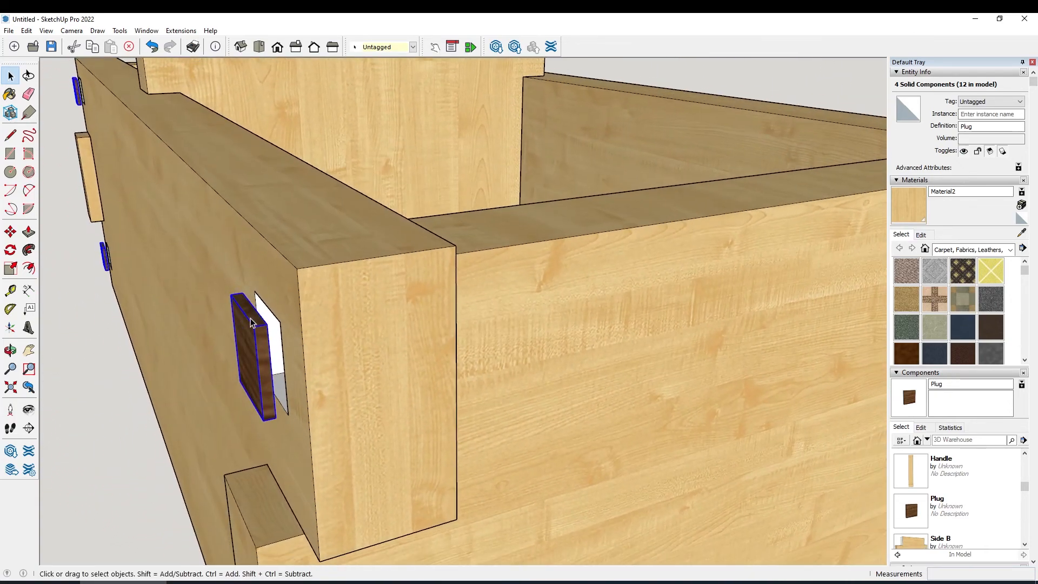
pyautogui.press('m')
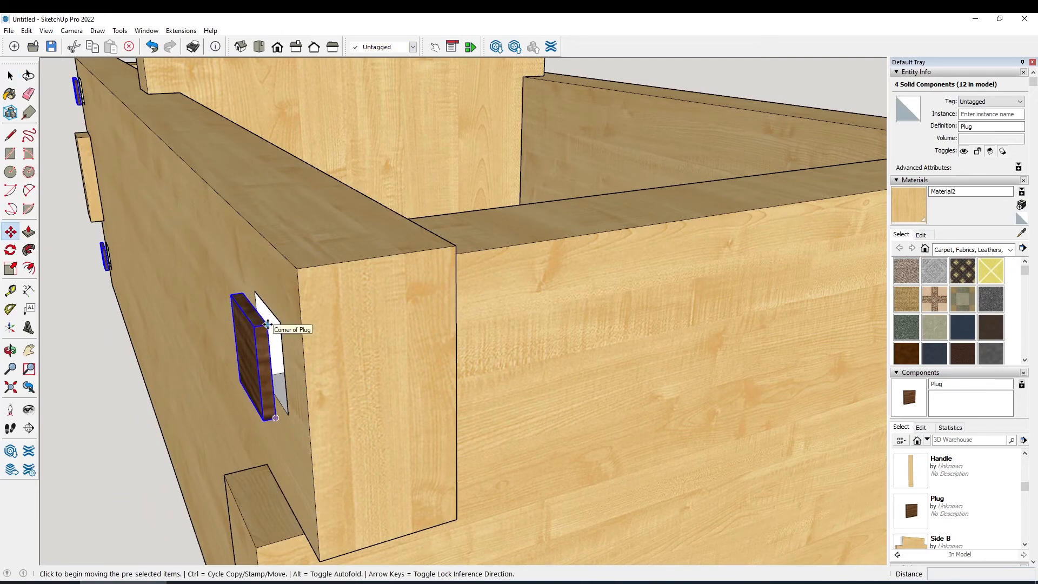
pyautogui.click(273, 324)
pyautogui.click(279, 330)
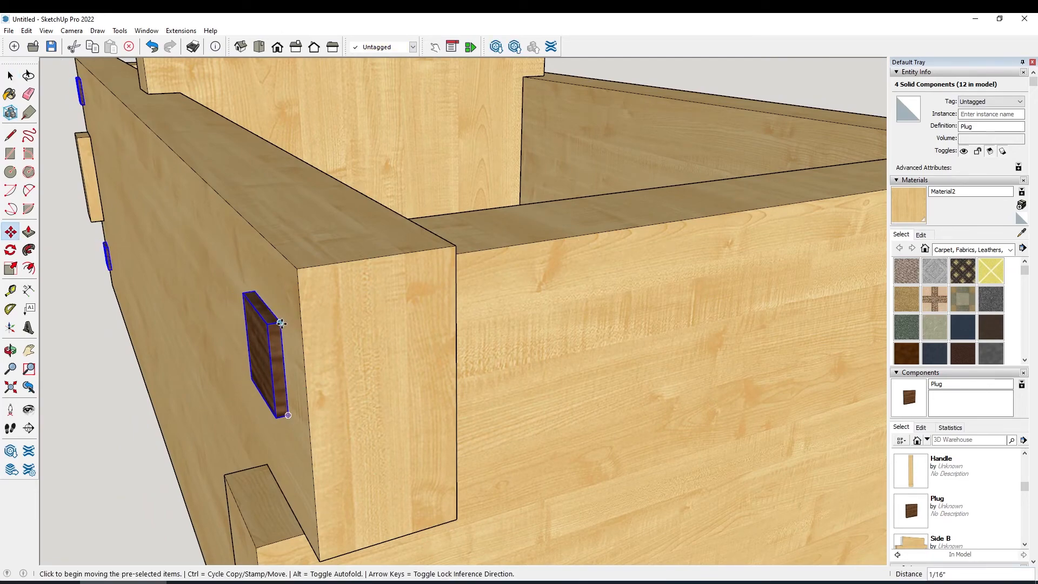
pyautogui.press('space')
# Inspect the seated plugs around the box corner and the surfaces up to the handle from several angles
pyautogui.moveTo(321, 423); pyautogui.dragTo(314, 368, button='middle')
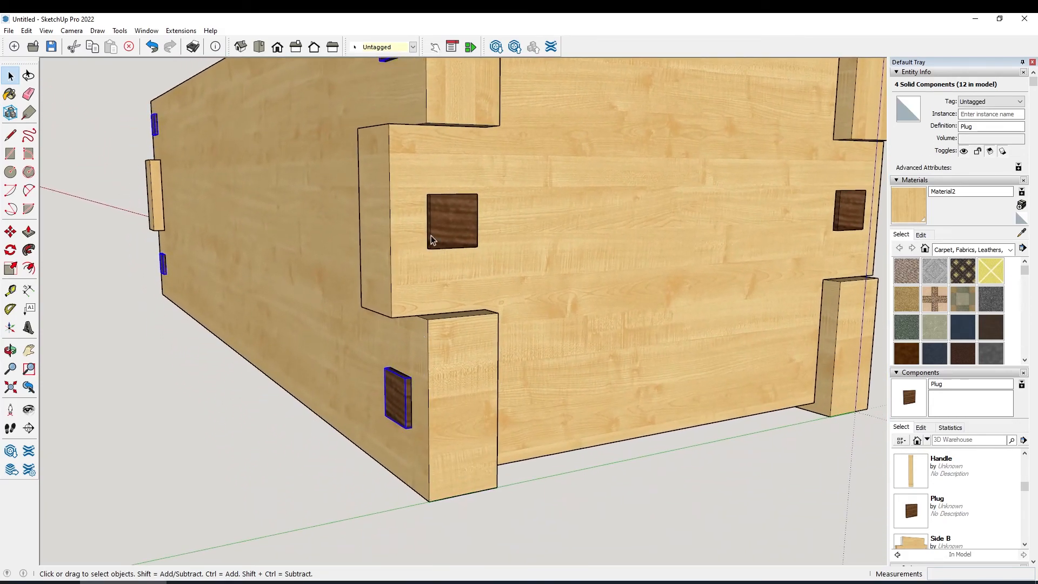
pyautogui.moveTo(444, 215); pyautogui.dragTo(566, 228, button='middle')
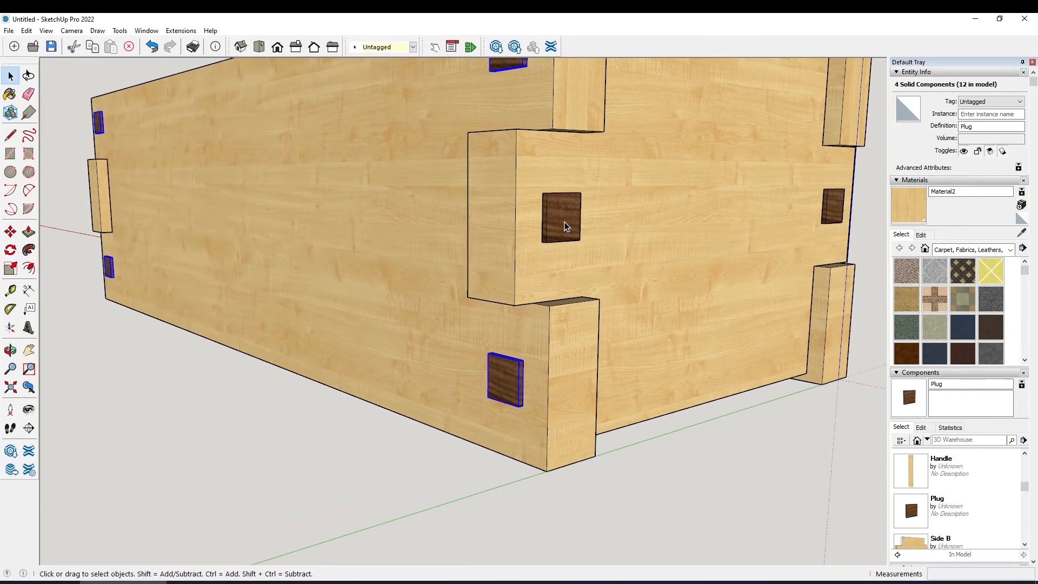
pyautogui.scroll(6, 564, 221)
pyautogui.moveTo(633, 267); pyautogui.dragTo(676, 209, button='middle')
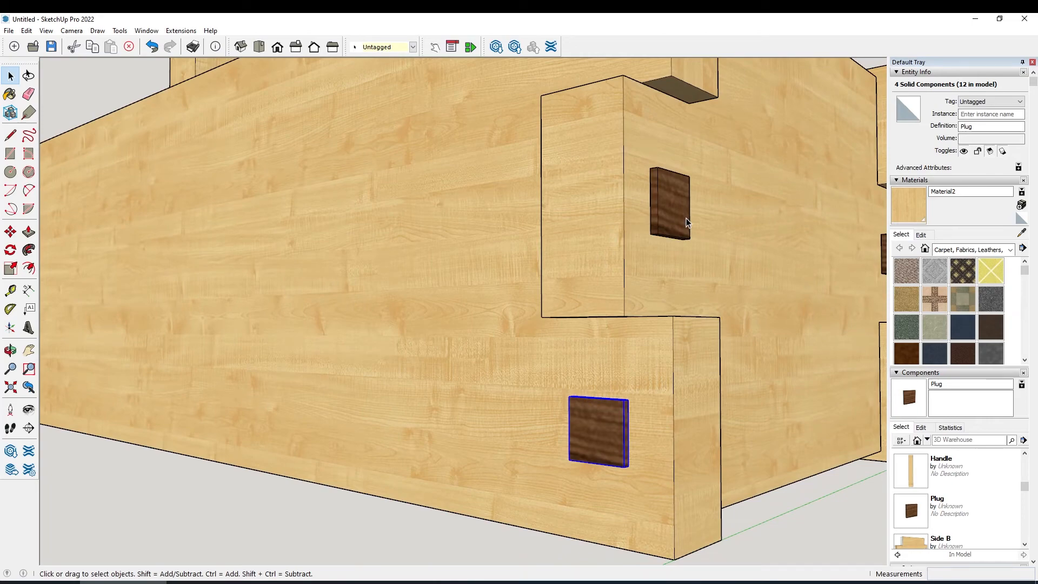
pyautogui.moveTo(571, 281); pyautogui.dragTo(301, 319, button='middle')
pyautogui.scroll(5, 362, 317)
pyautogui.scroll(-5, 302, 320)
pyautogui.moveTo(310, 280); pyautogui.dragTo(339, 327, button='middle')
pyautogui.doubleClick(355, 348)
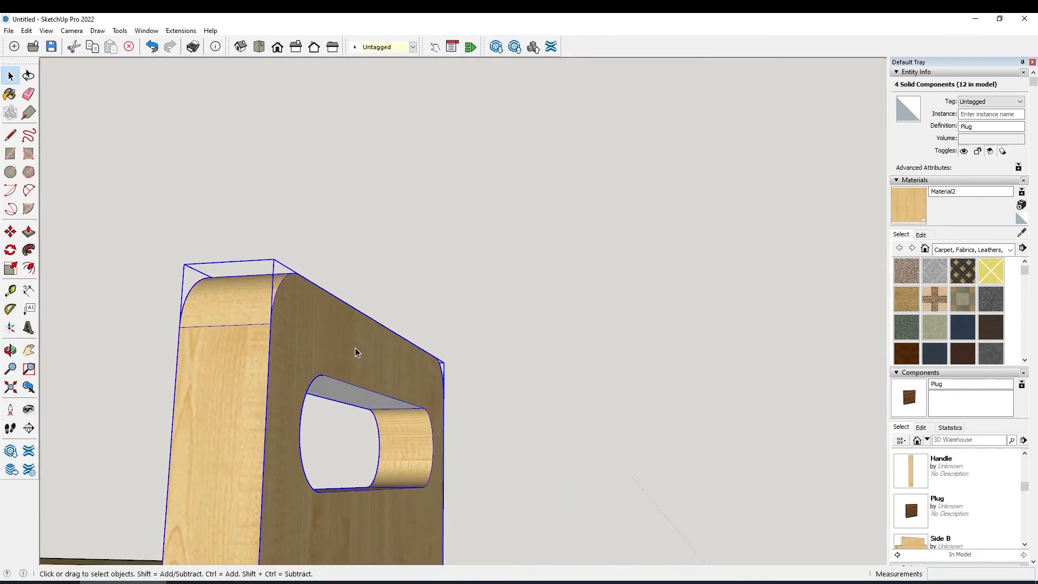
pyautogui.click(355, 348)
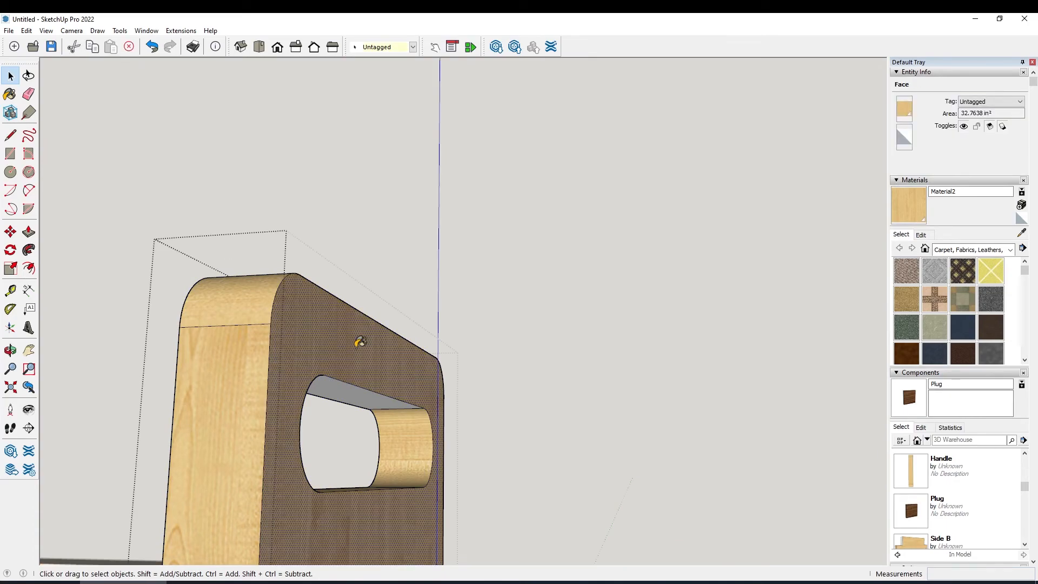
pyautogui.press('b')
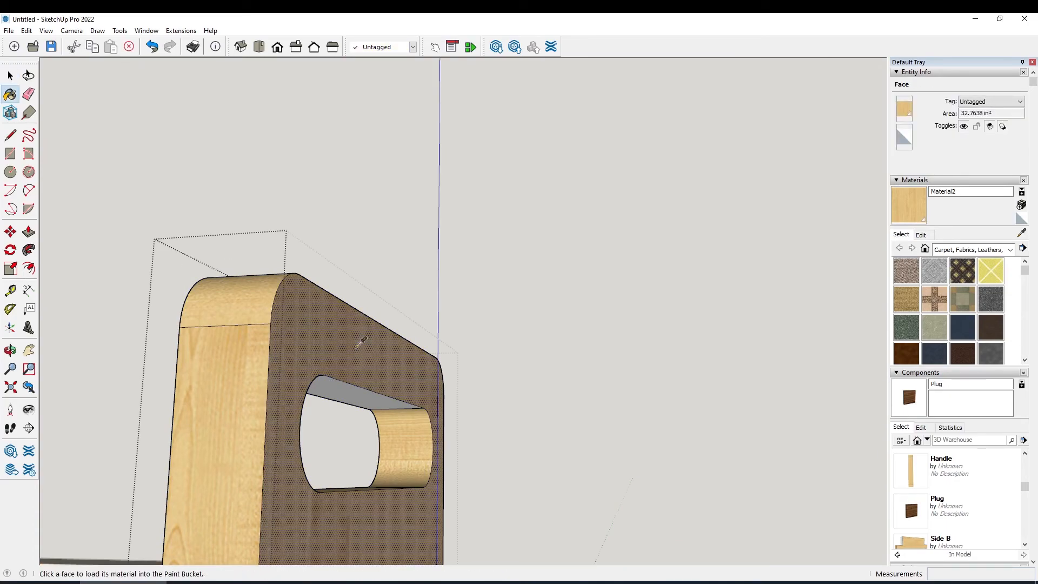
pyautogui.moveTo(354, 387); pyautogui.dragTo(358, 394, button='middle')
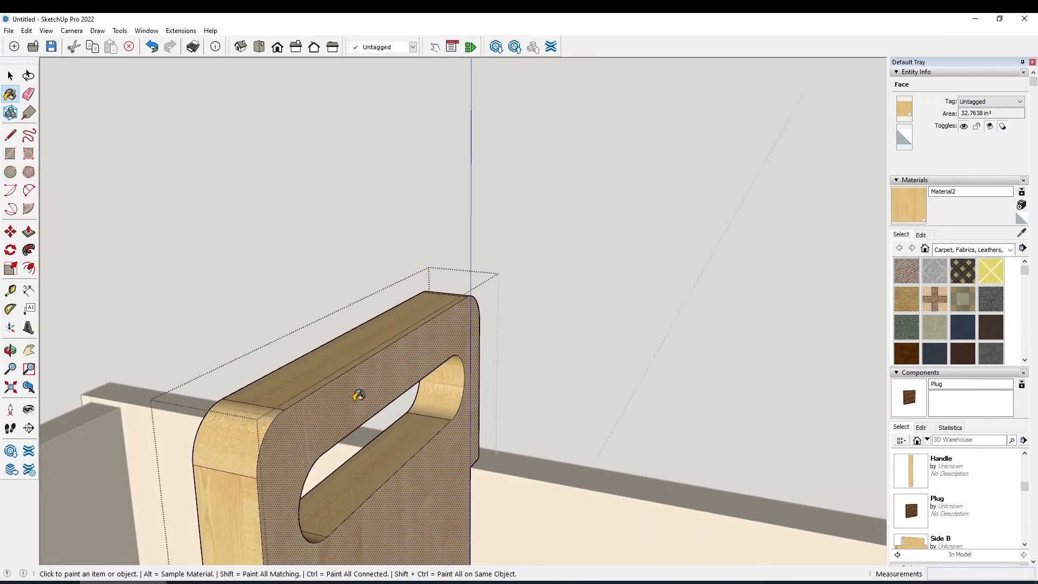
pyautogui.press('space')
pyautogui.moveTo(718, 286); pyautogui.dragTo(604, 359, button='middle')
pyautogui.click(604, 360)
# Switch to the Photos window and look through the reference photos of the finished wooden box
pyautogui.scroll(-5, 521, 400)
pyautogui.moveTo(521, 400); pyautogui.dragTo(513, 405, button='middle')
pyautogui.click(246, 581)
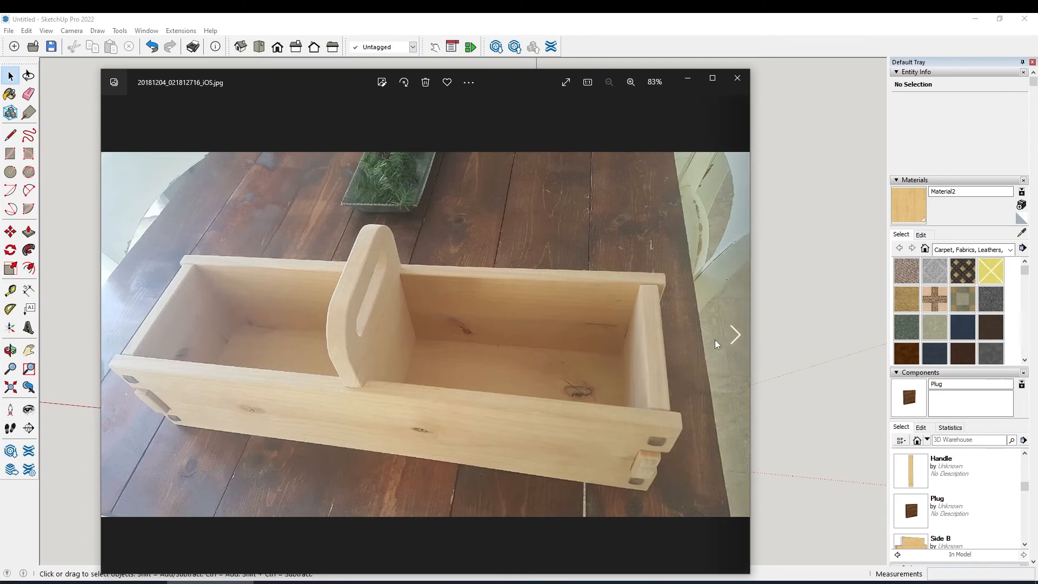
pyautogui.click(735, 335)
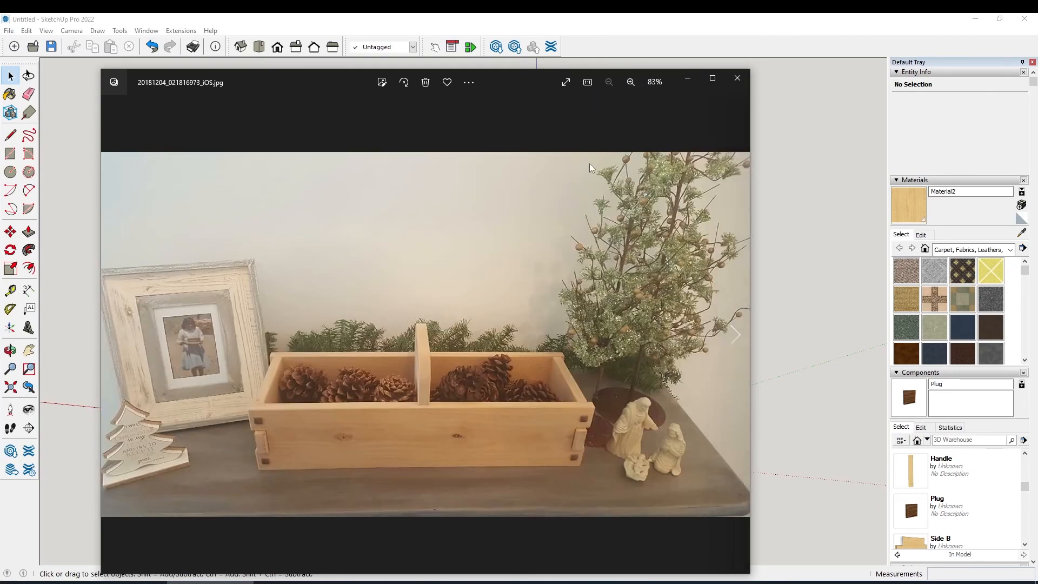
pyautogui.click(734, 333)
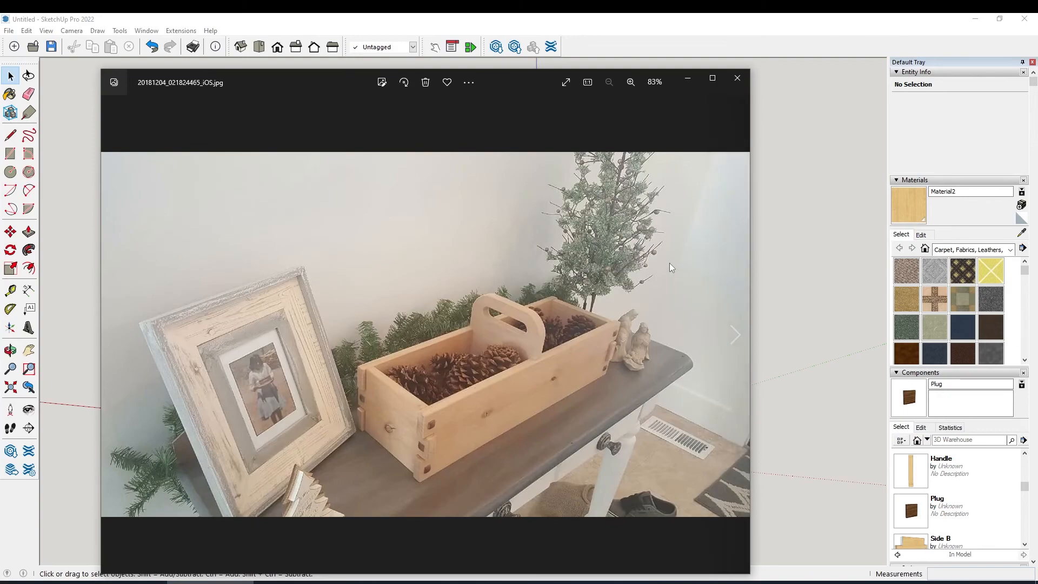
# Place the photo window beside the model and return to 20181204_021812716_iOS.jpg for comparison
pyautogui.moveTo(523, 81)
pyautogui.mouseDown()
pyautogui.moveTo(794, 88)
pyautogui.moveTo(866, 64)
pyautogui.moveTo(848, 62)
pyautogui.mouseUp()
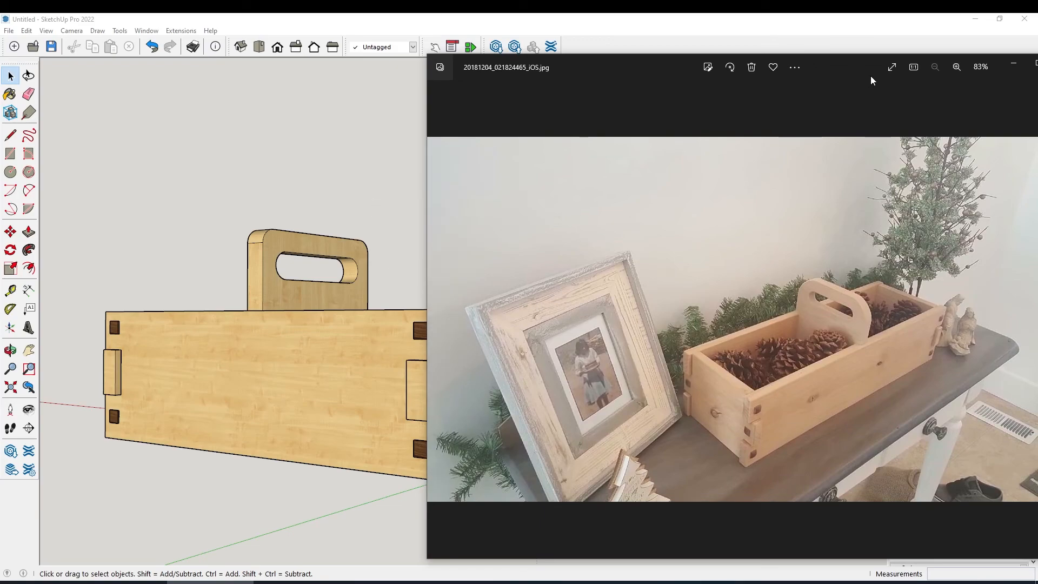
pyautogui.click(445, 323)
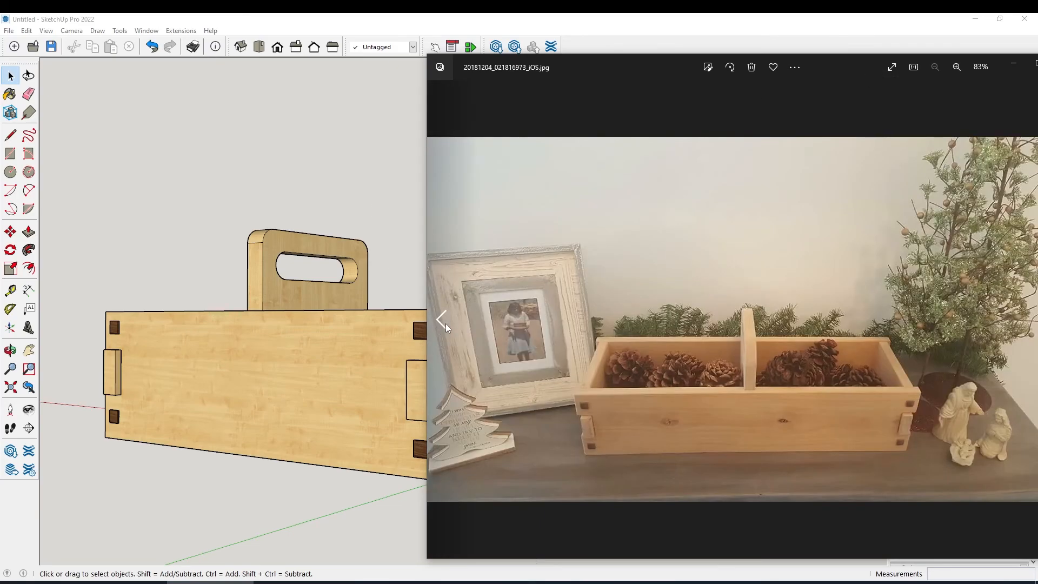
pyautogui.click(445, 324)
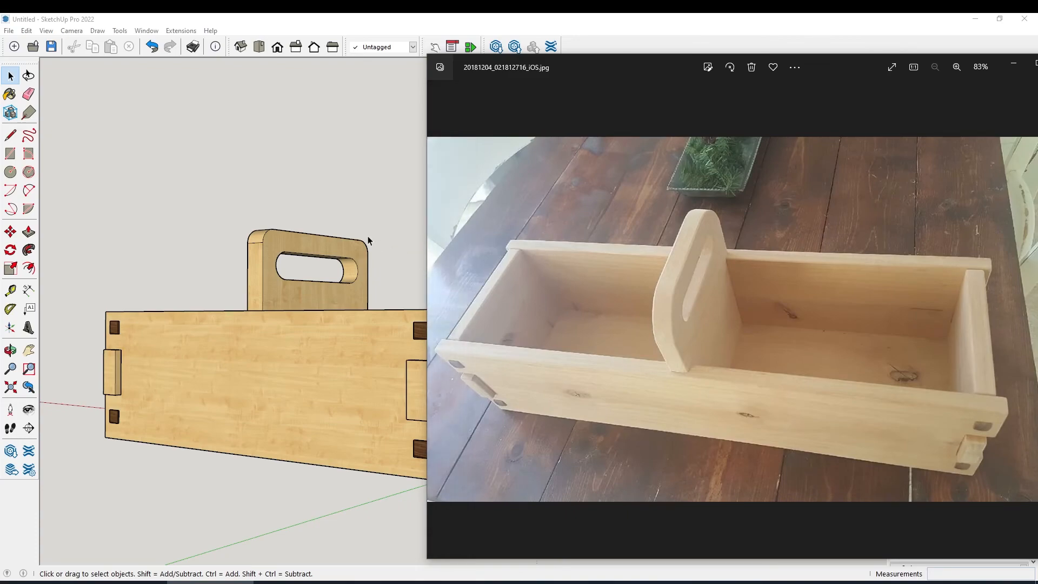
pyautogui.moveTo(629, 66); pyautogui.dragTo(641, 63)
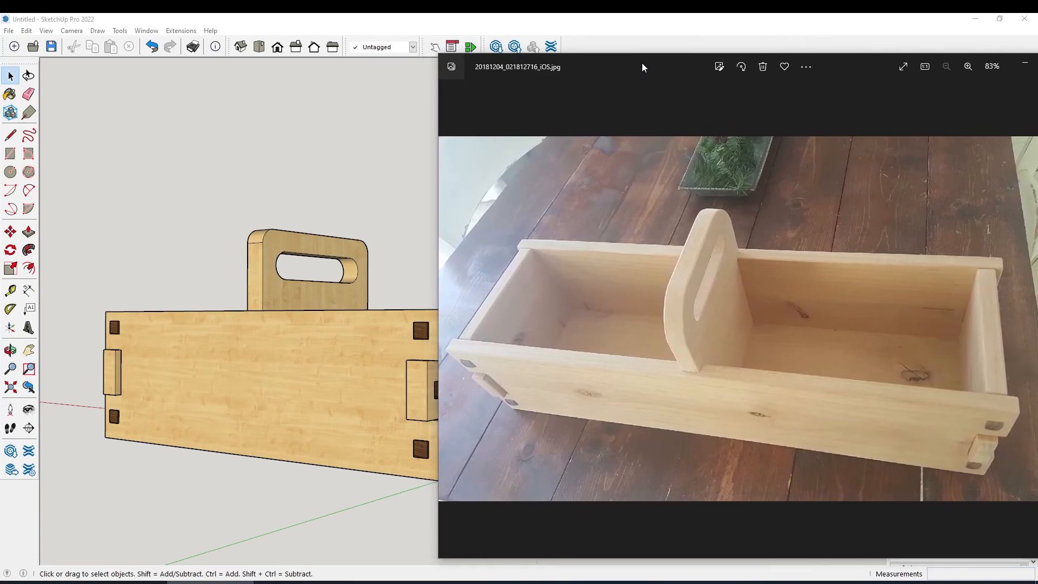
# Return to SketchUp, hide the model's axes, and bring the reference photo window back alongside the box
pyautogui.click(392, 204)
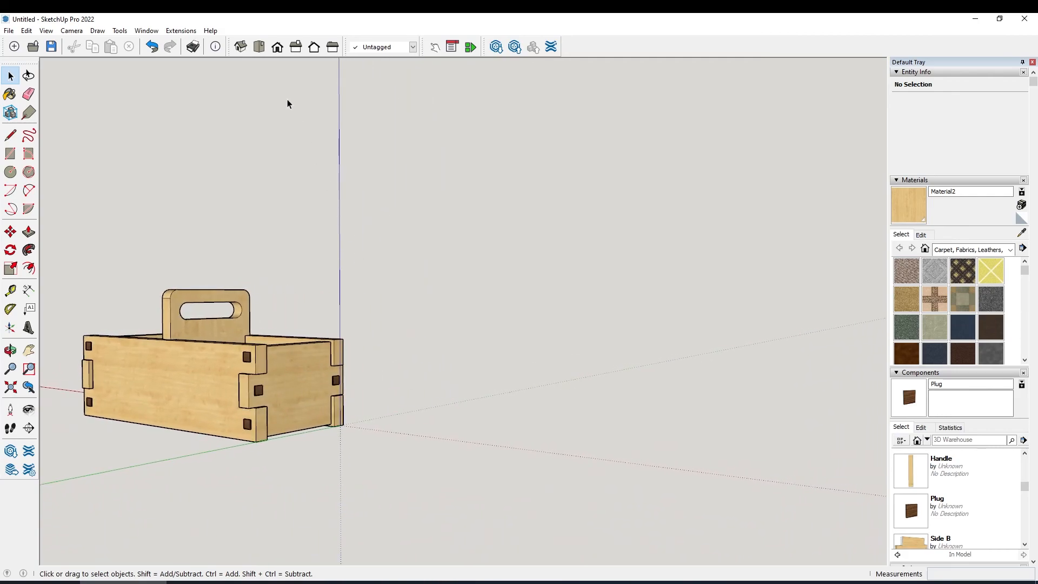
pyautogui.click(46, 30)
pyautogui.moveTo(26, 33)
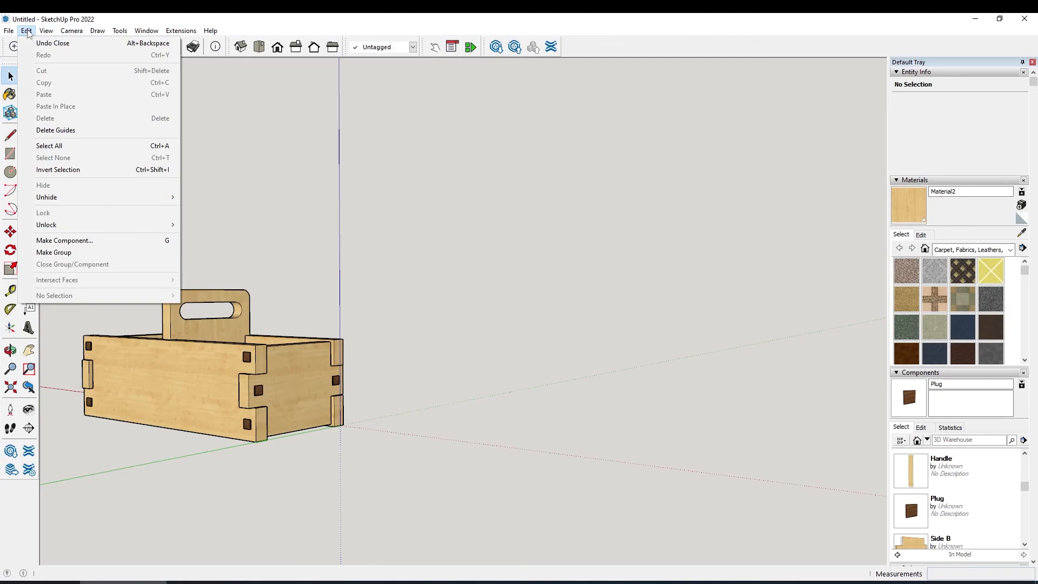
pyautogui.click(66, 132)
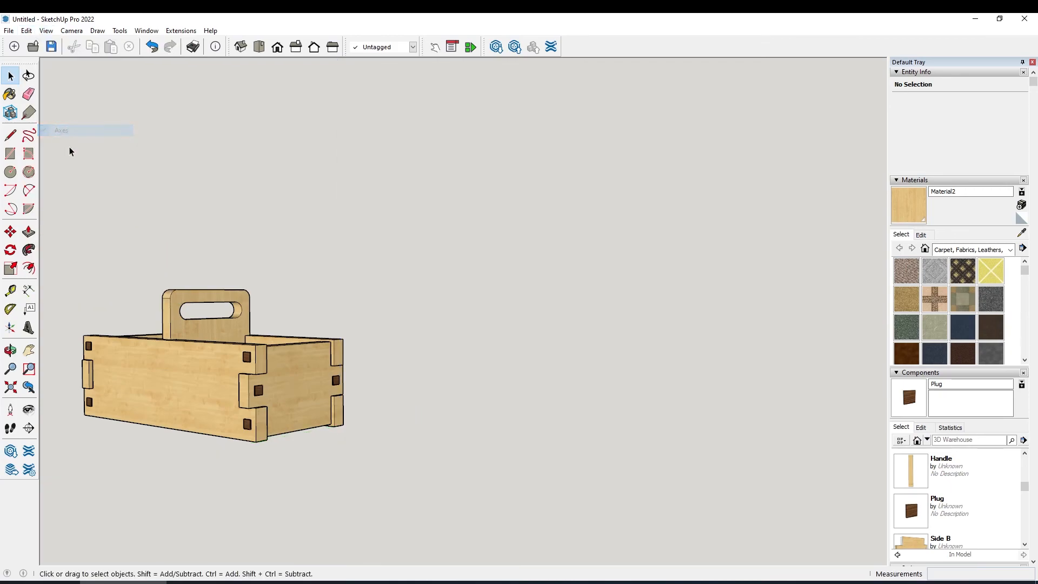
pyautogui.click(210, 582)
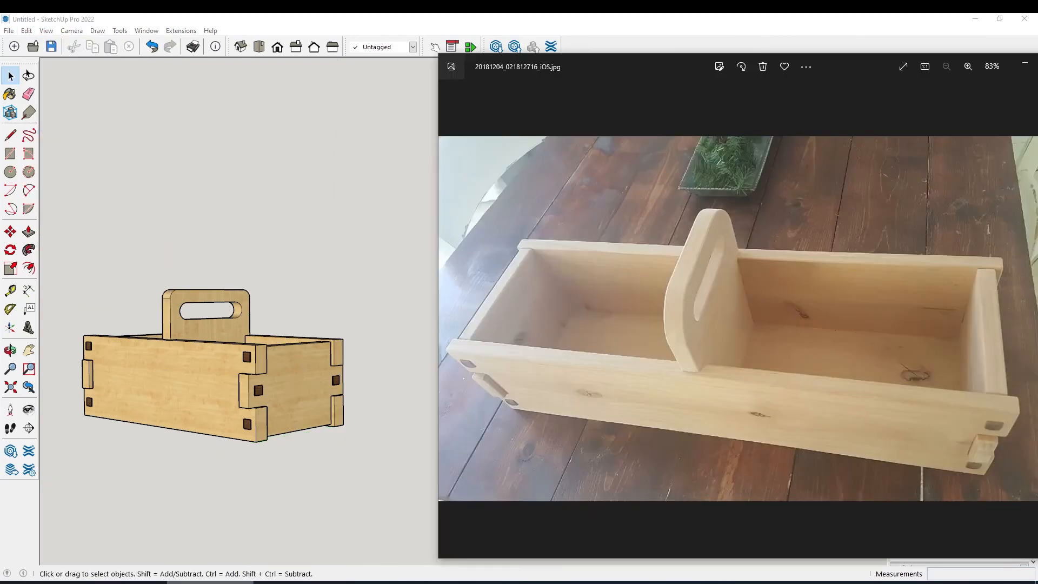